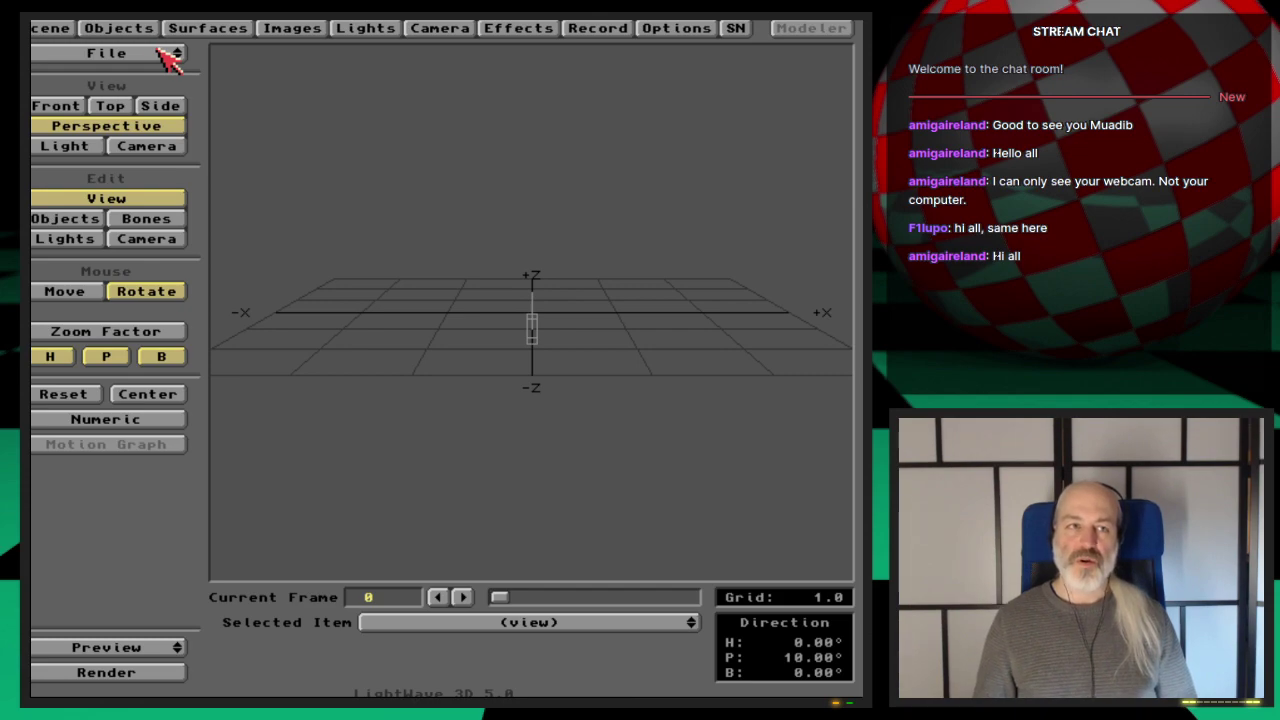
# Add a null object to the scene and name it Parent.
pyautogui.click(118, 27)
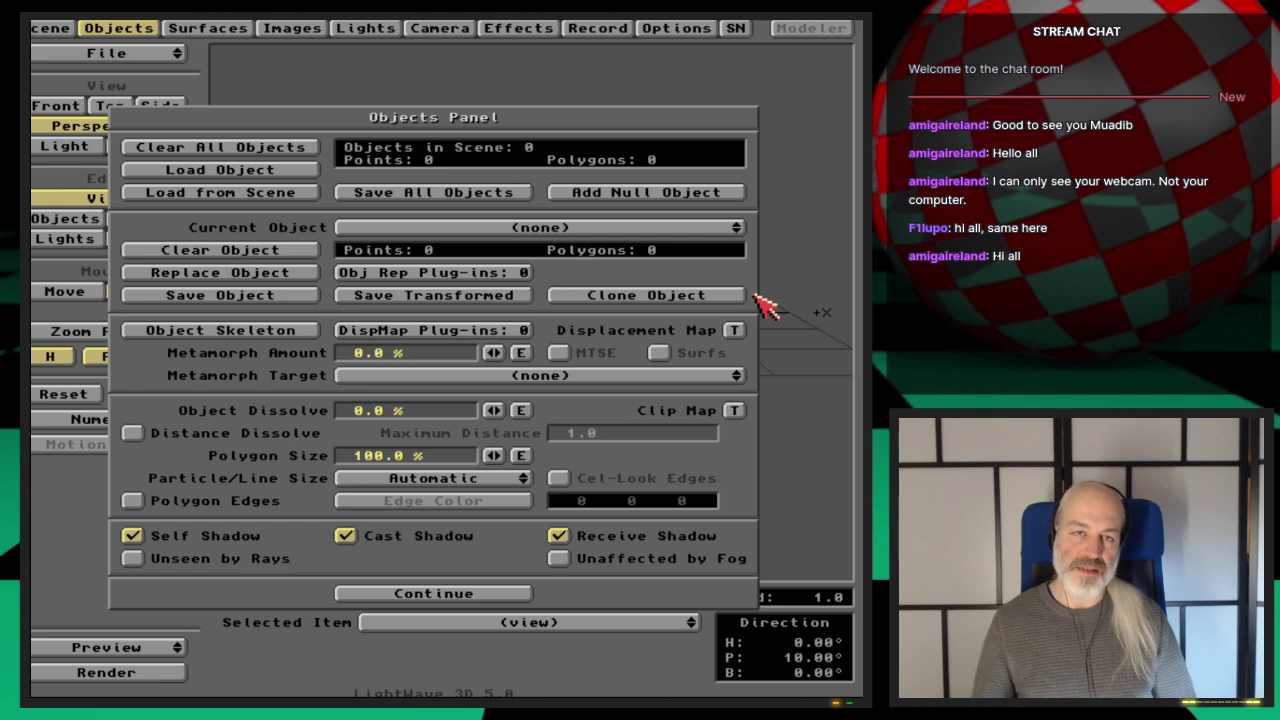
pyautogui.click(705, 198)
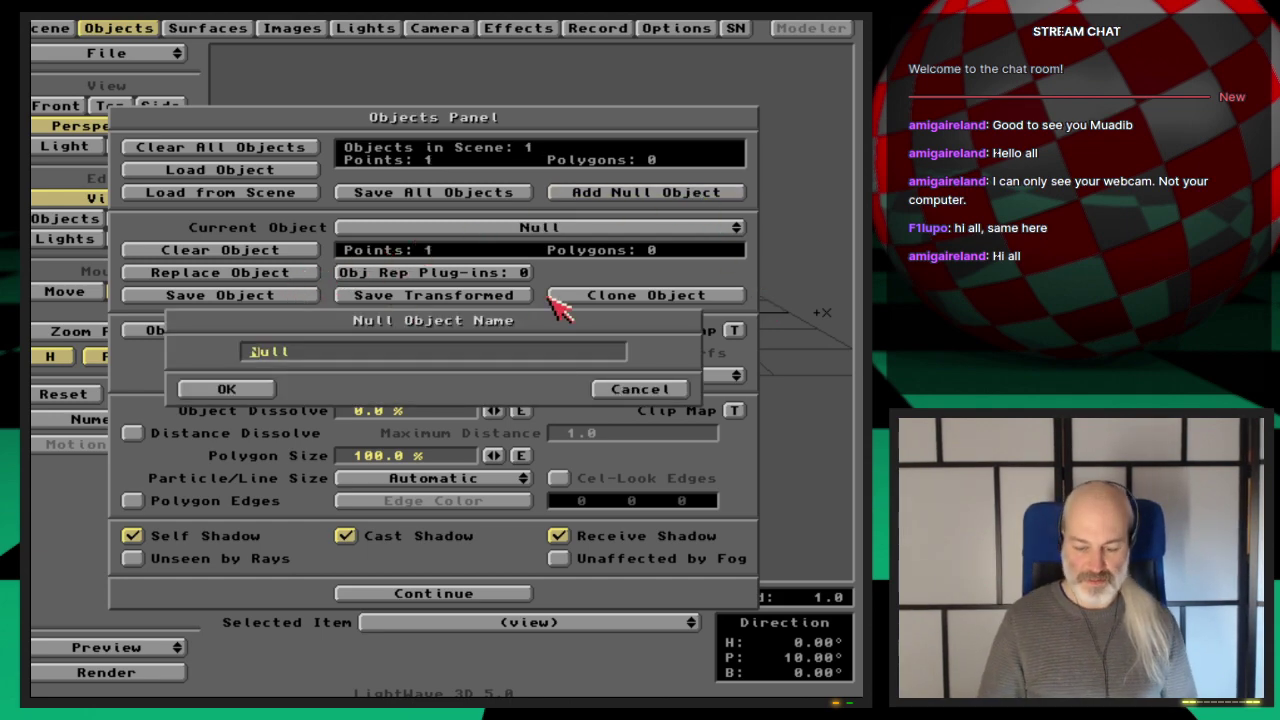
pyautogui.press('Delete')
pyautogui.press('Delete')
pyautogui.press('Delete')
pyautogui.press('Delete')
pyautogui.write('Pa')
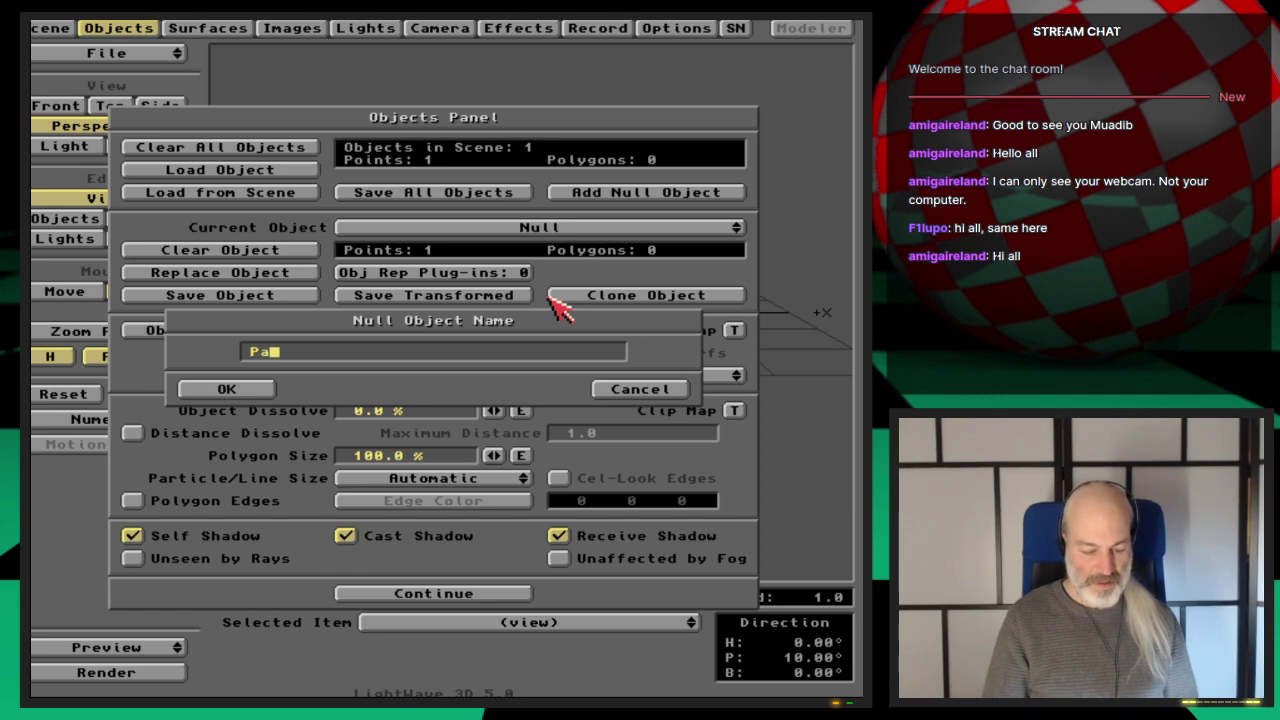
pyautogui.write('rent')
pyautogui.press('Return')
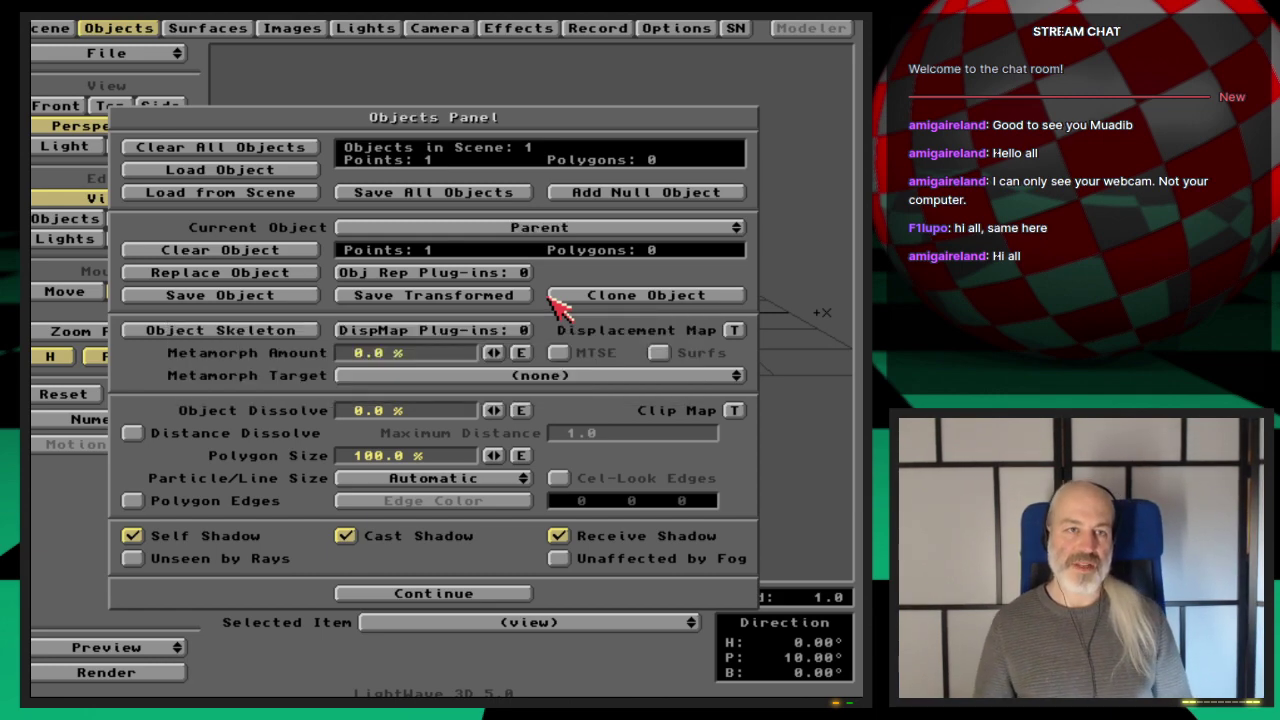
pyautogui.click(142, 28)
# View the null from the camera and the front, and inspect the scene overview.
pyautogui.click(168, 146)
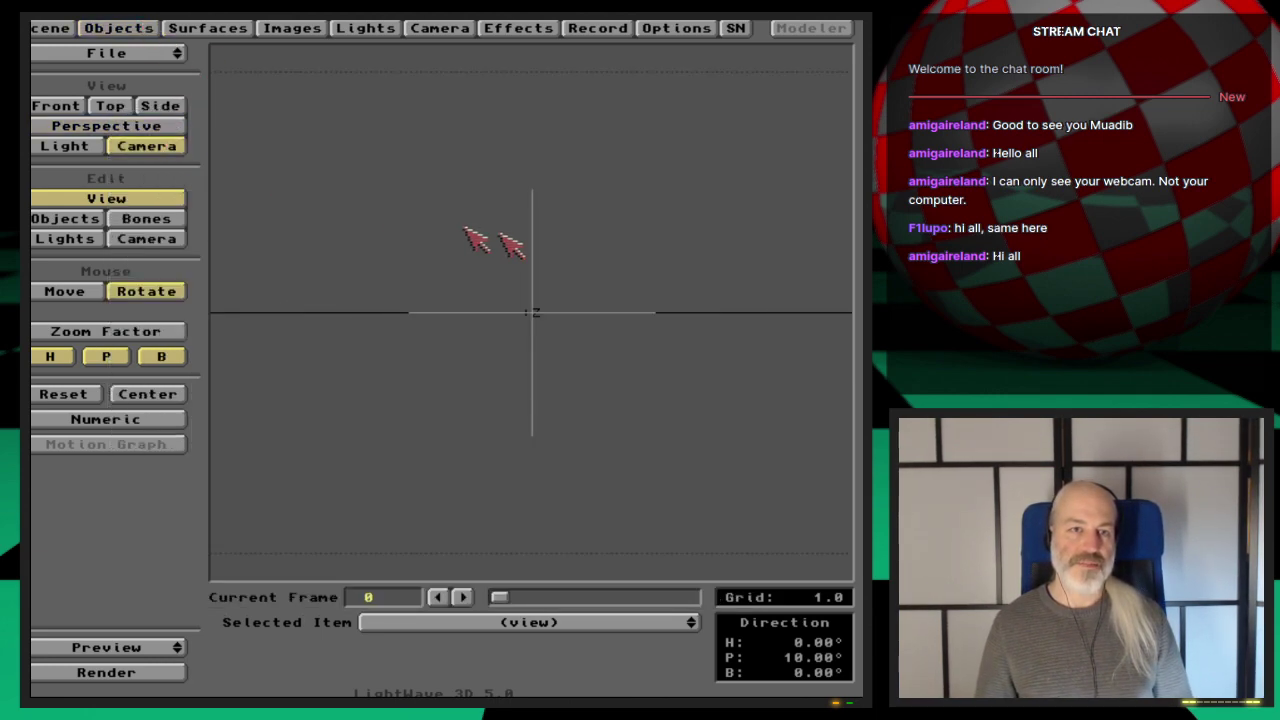
pyautogui.press('1')
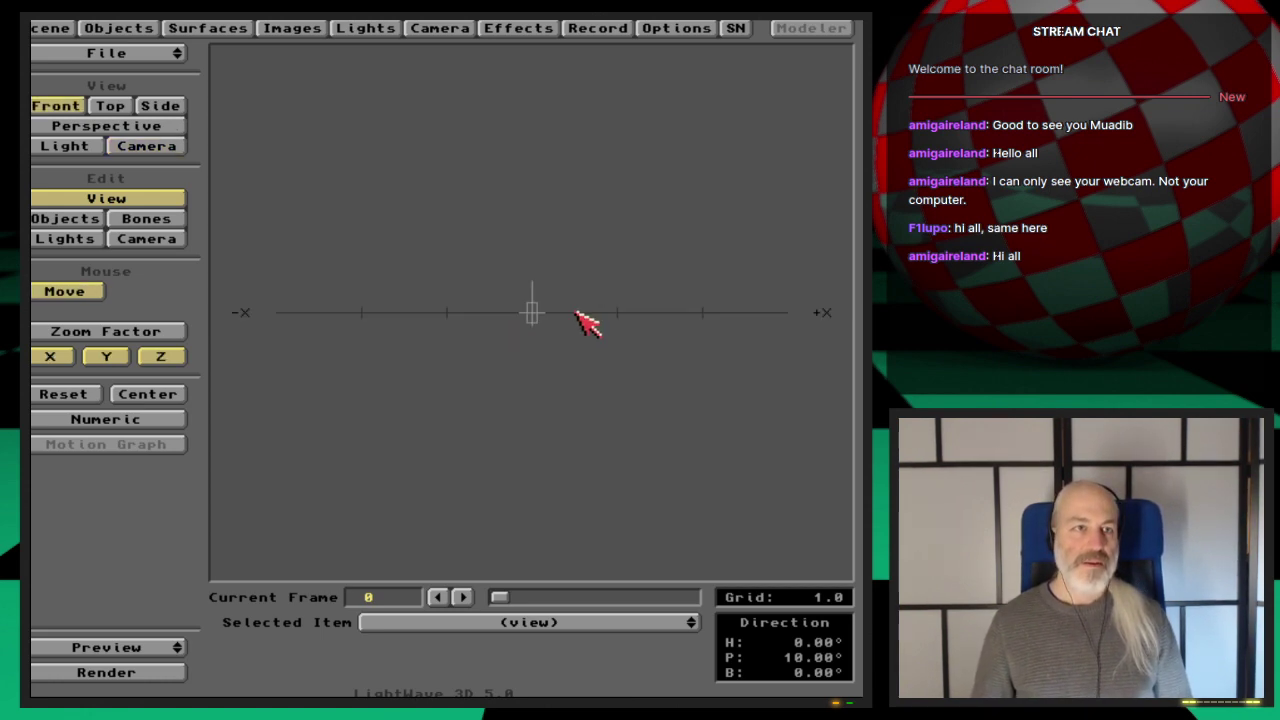
pyautogui.click(50, 28)
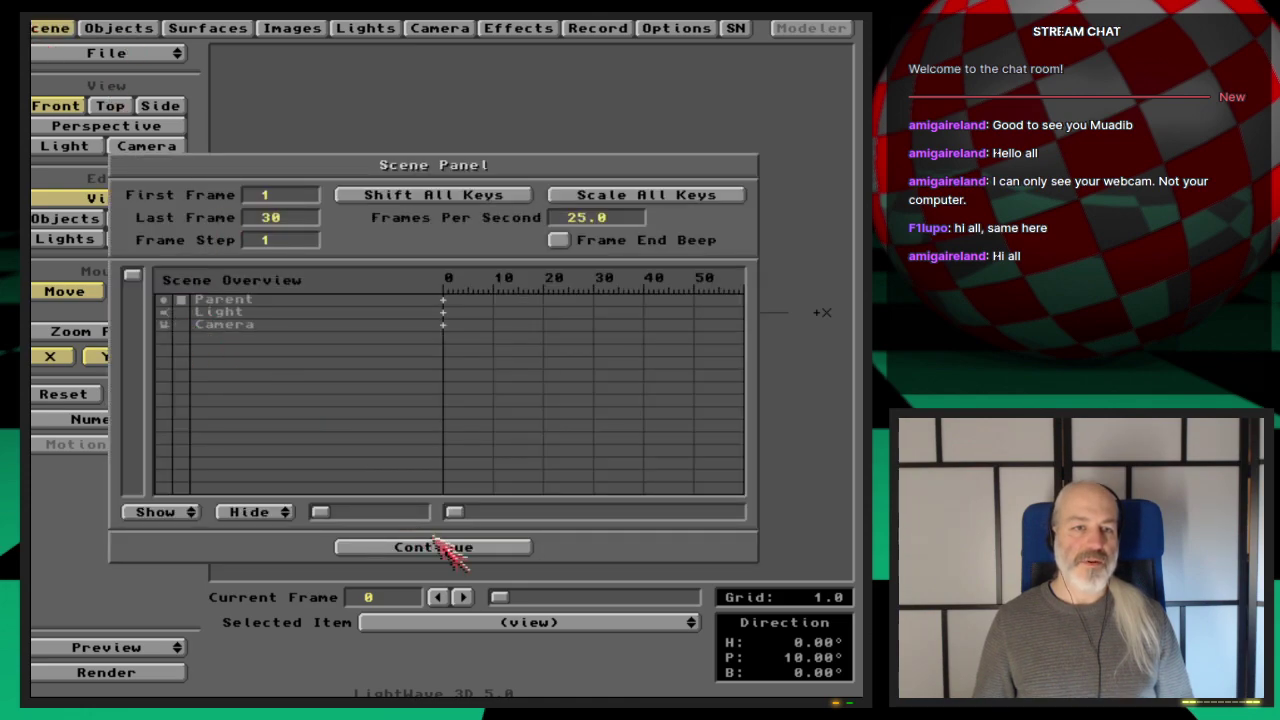
pyautogui.click(458, 552)
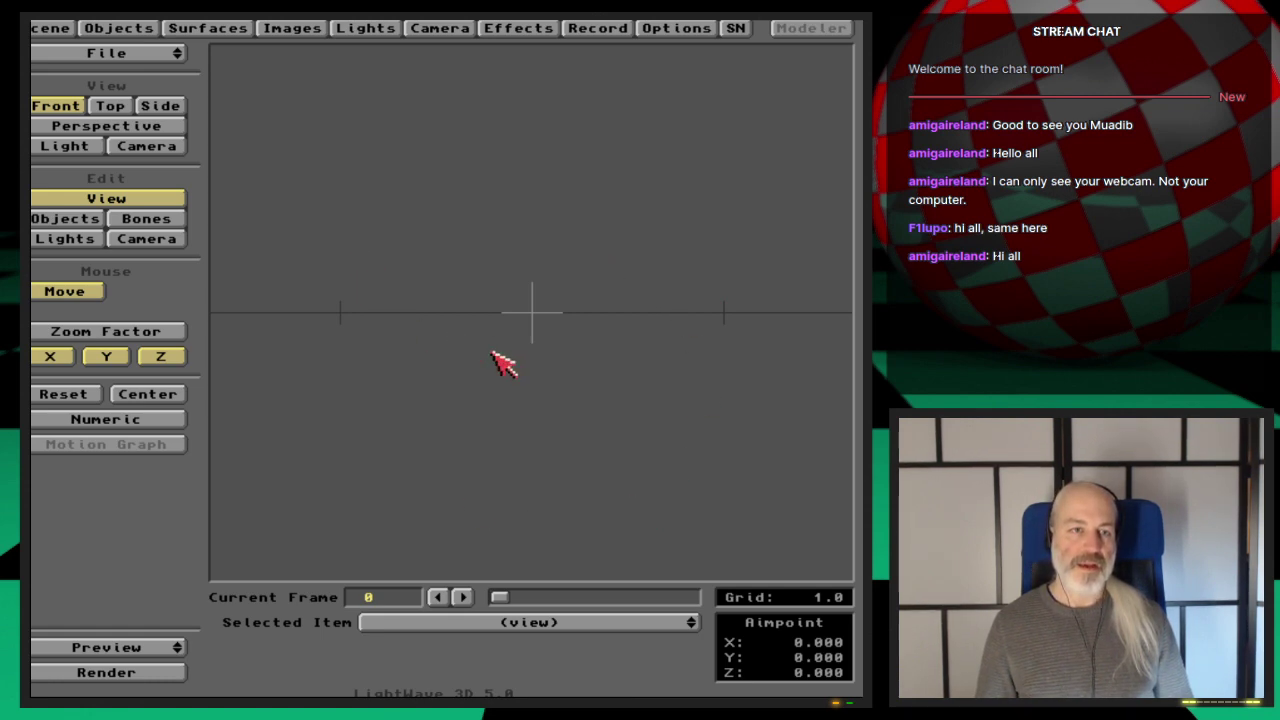
pyautogui.moveTo(533, 413); pyautogui.dragTo(526, 218)
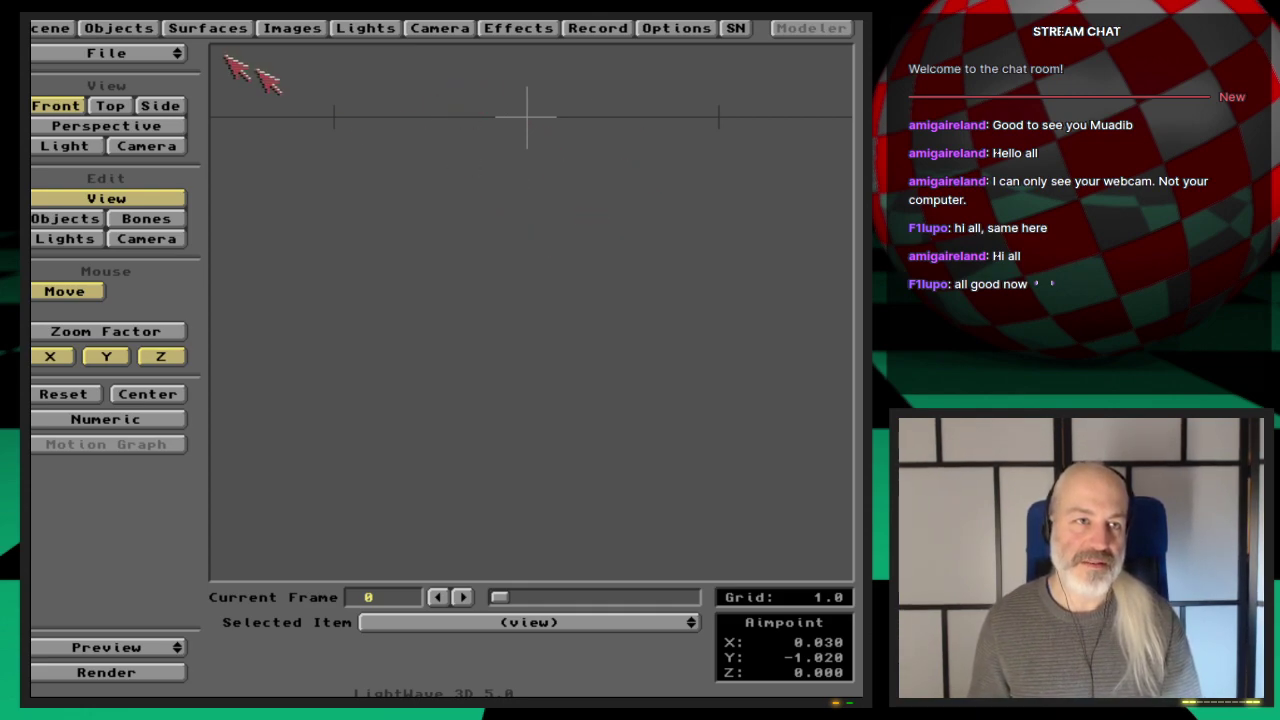
# Load the object Gear_lowerLeg1 from 3D:webcast/Ep.33/Objects into the scene.
pyautogui.click(132, 30)
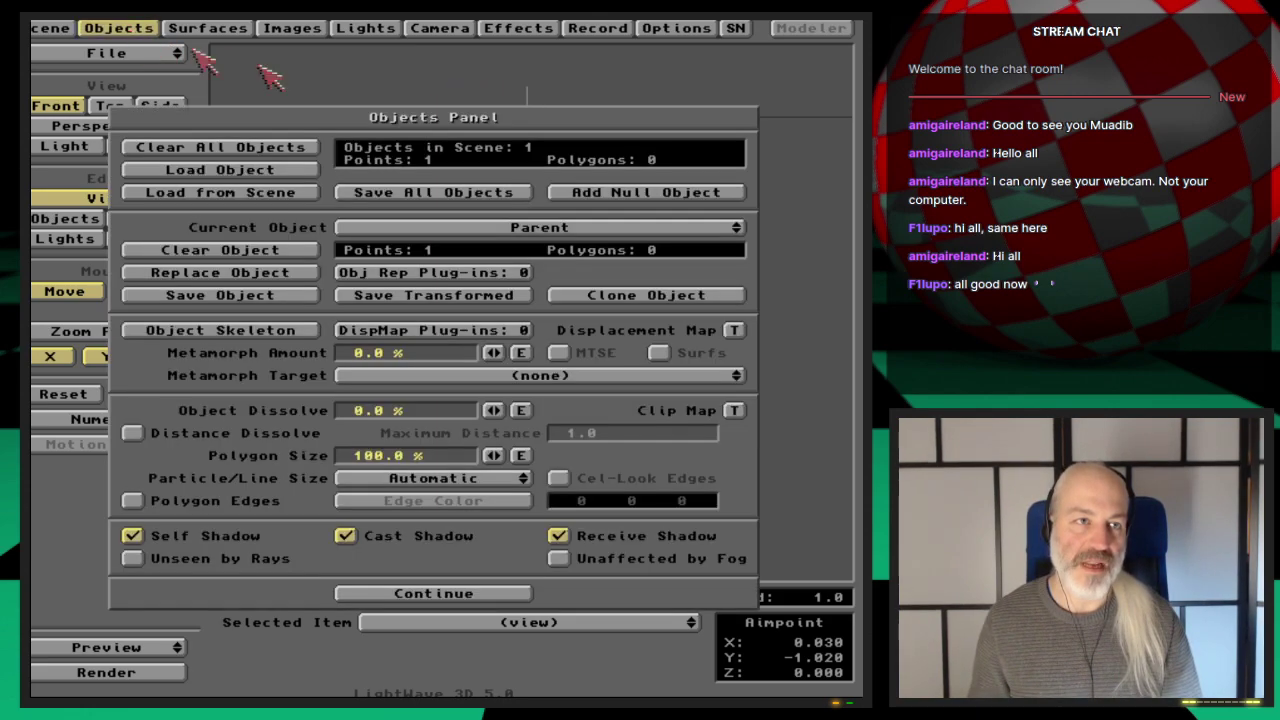
pyautogui.click(304, 174)
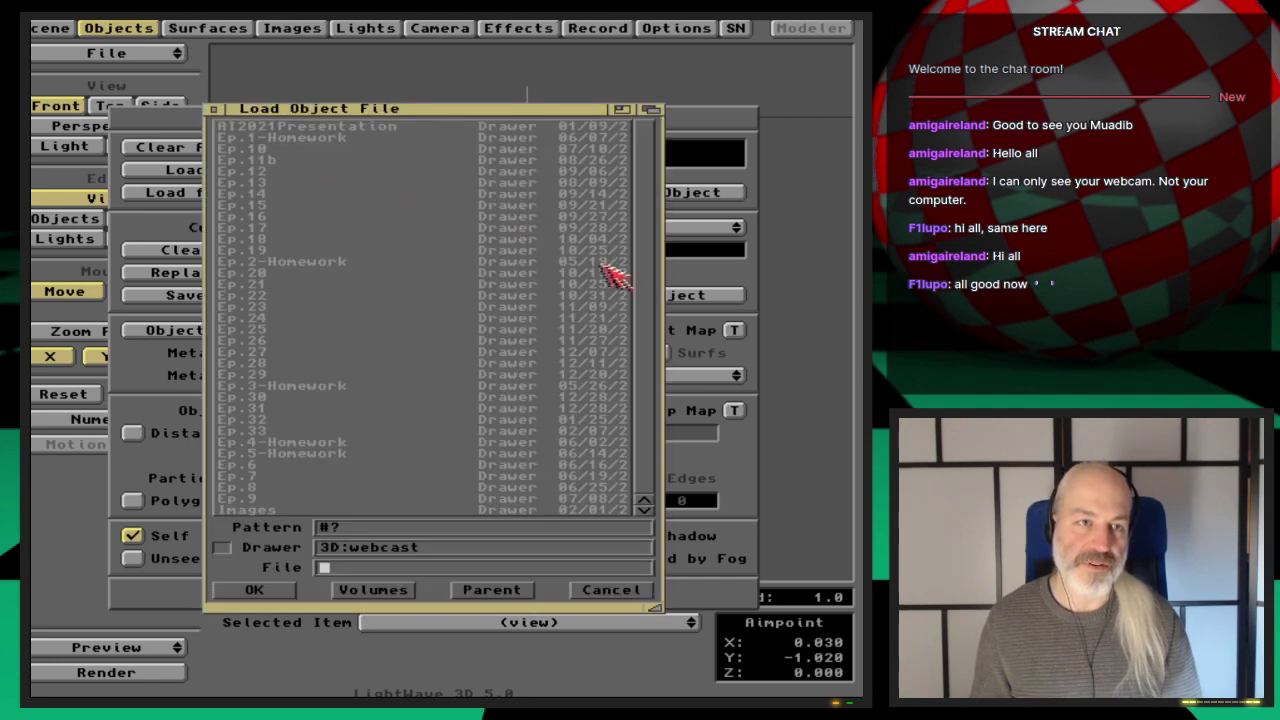
pyautogui.click(258, 430)
pyautogui.click(268, 128)
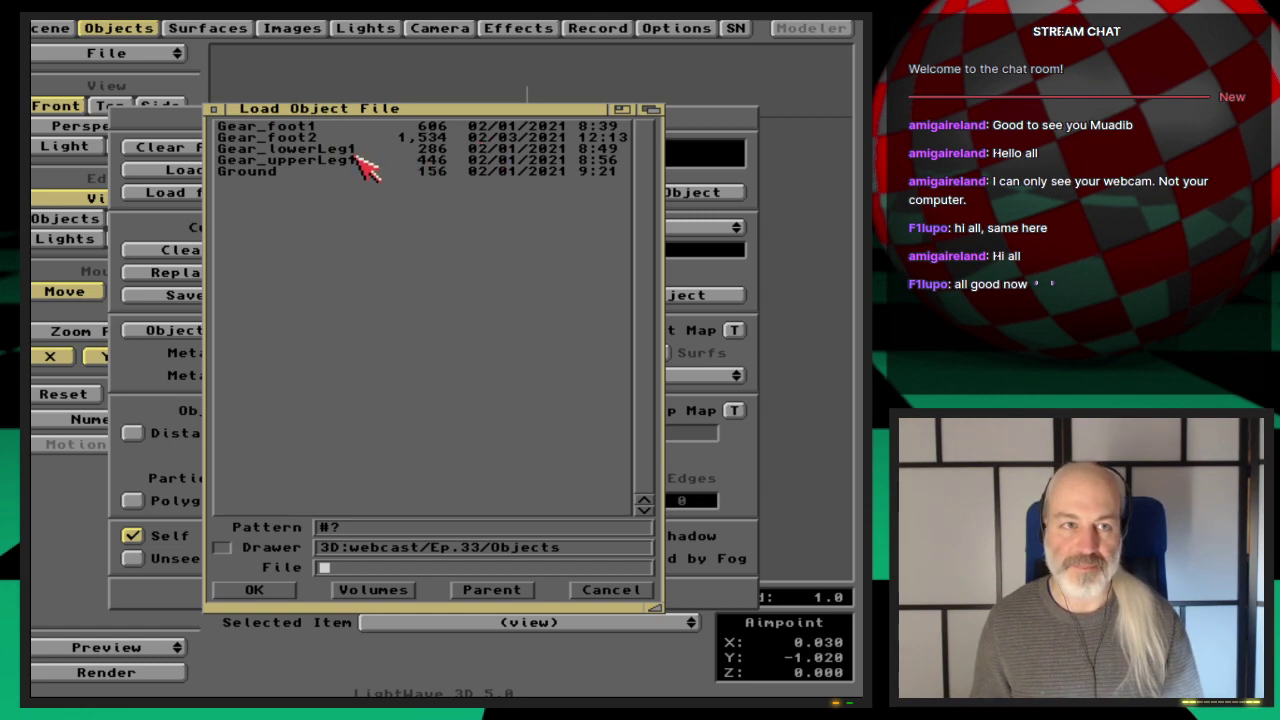
pyautogui.doubleClick(357, 151)
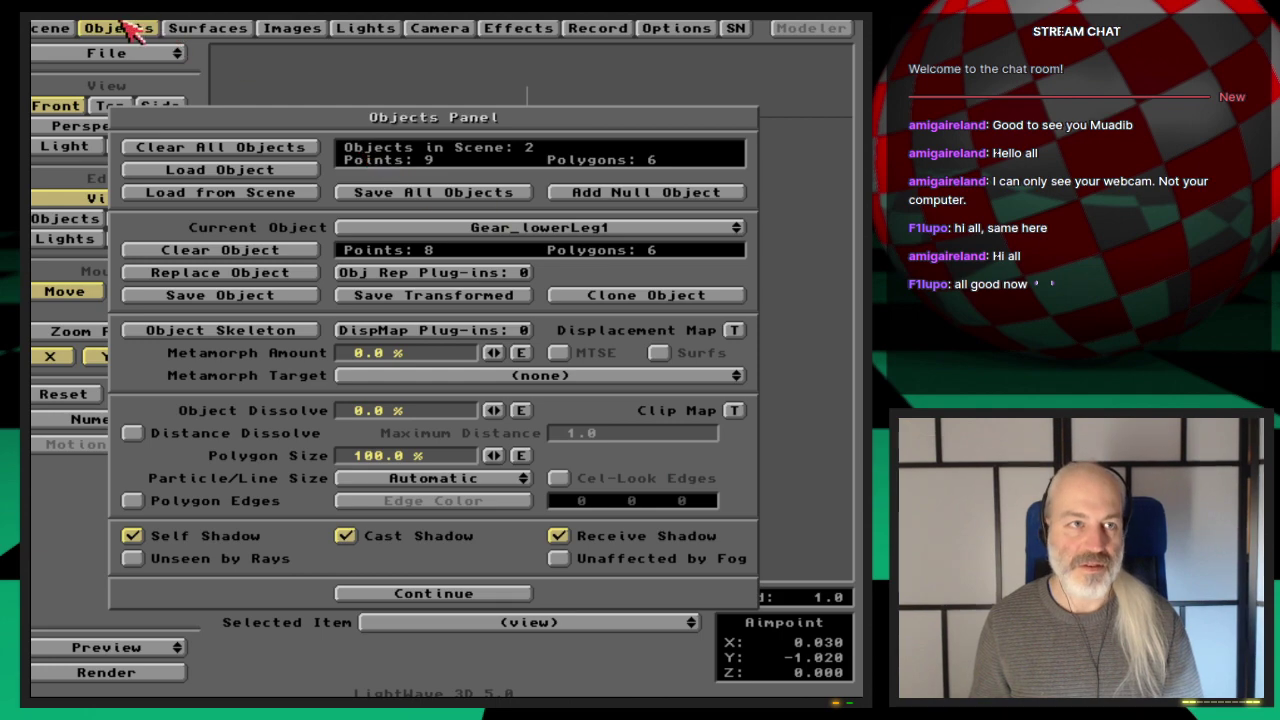
pyautogui.click(117, 28)
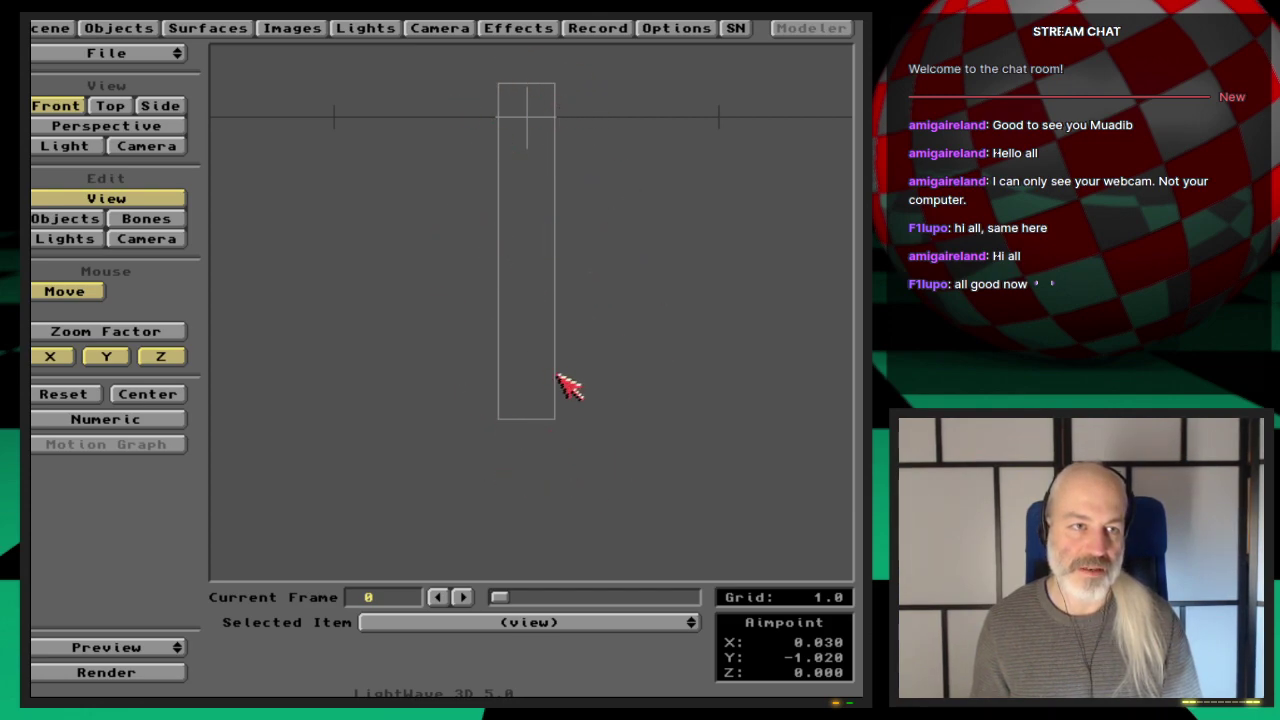
# Parent the Gear_lowerLeg1 object to the Parent null.
pyautogui.click(88, 218)
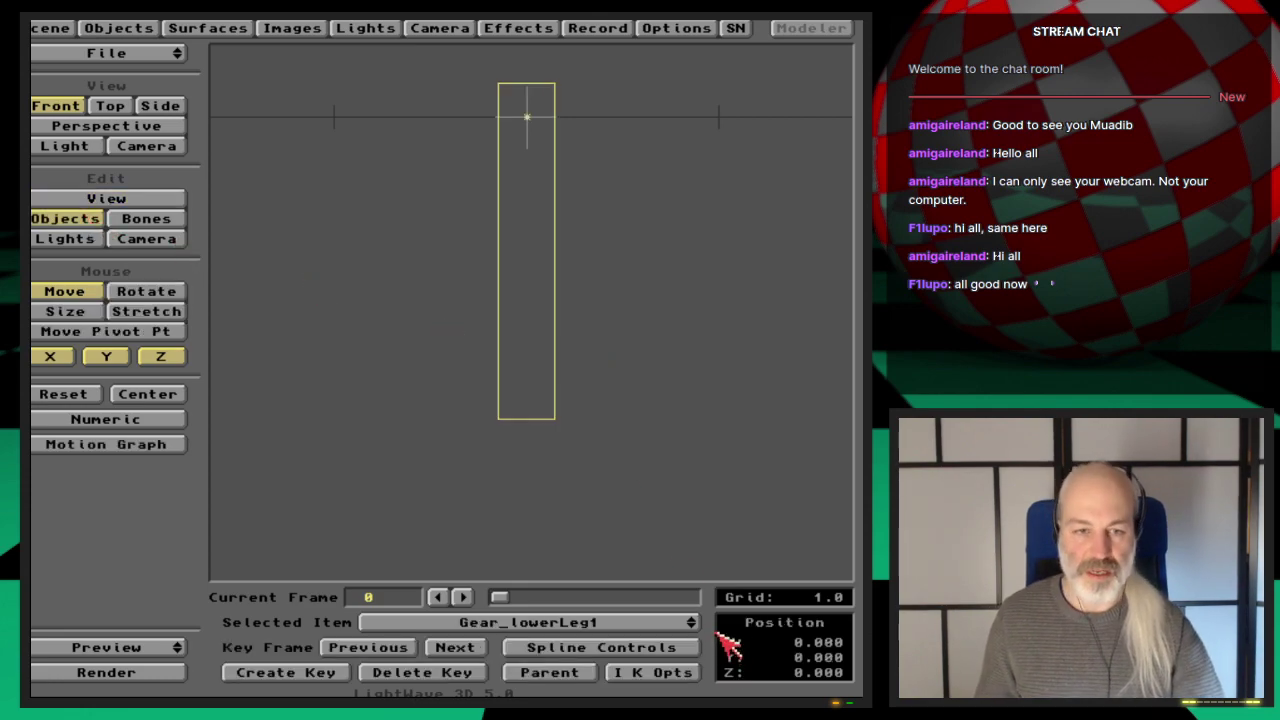
pyautogui.press('Down')
pyautogui.click(609, 617)
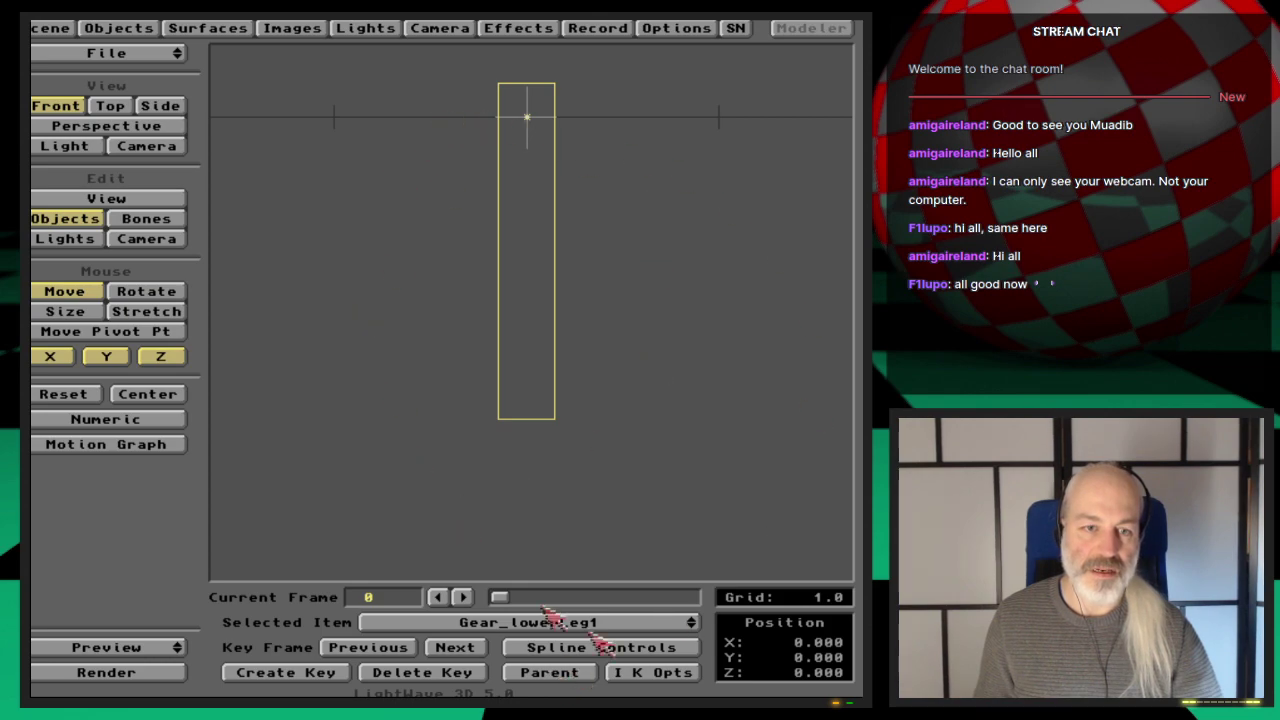
pyautogui.click(562, 673)
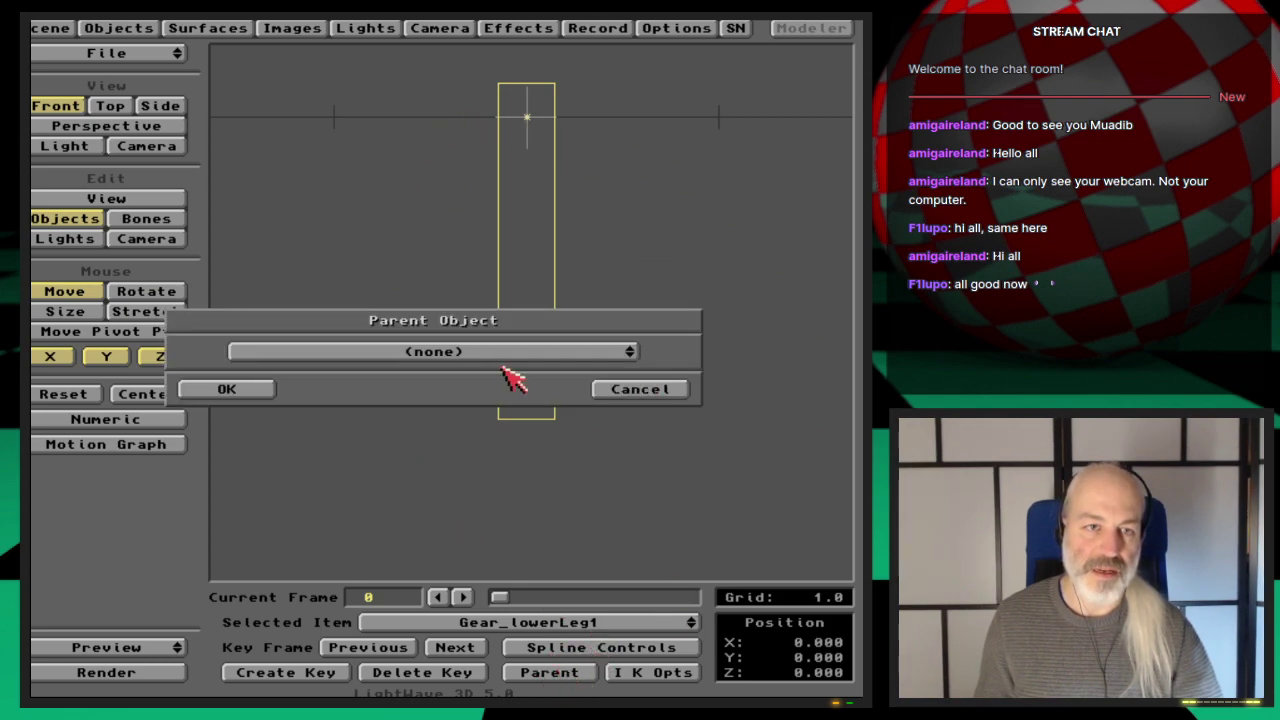
pyautogui.click(457, 351)
pyautogui.click(505, 365)
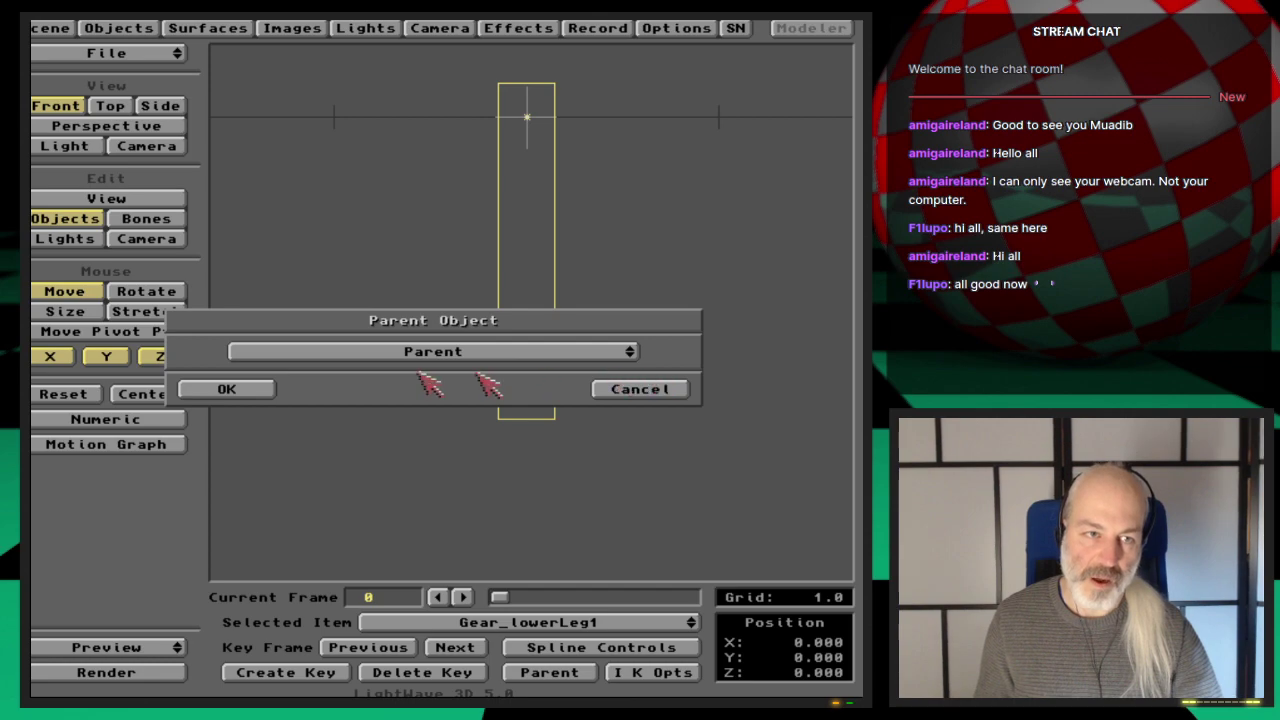
pyautogui.click(238, 389)
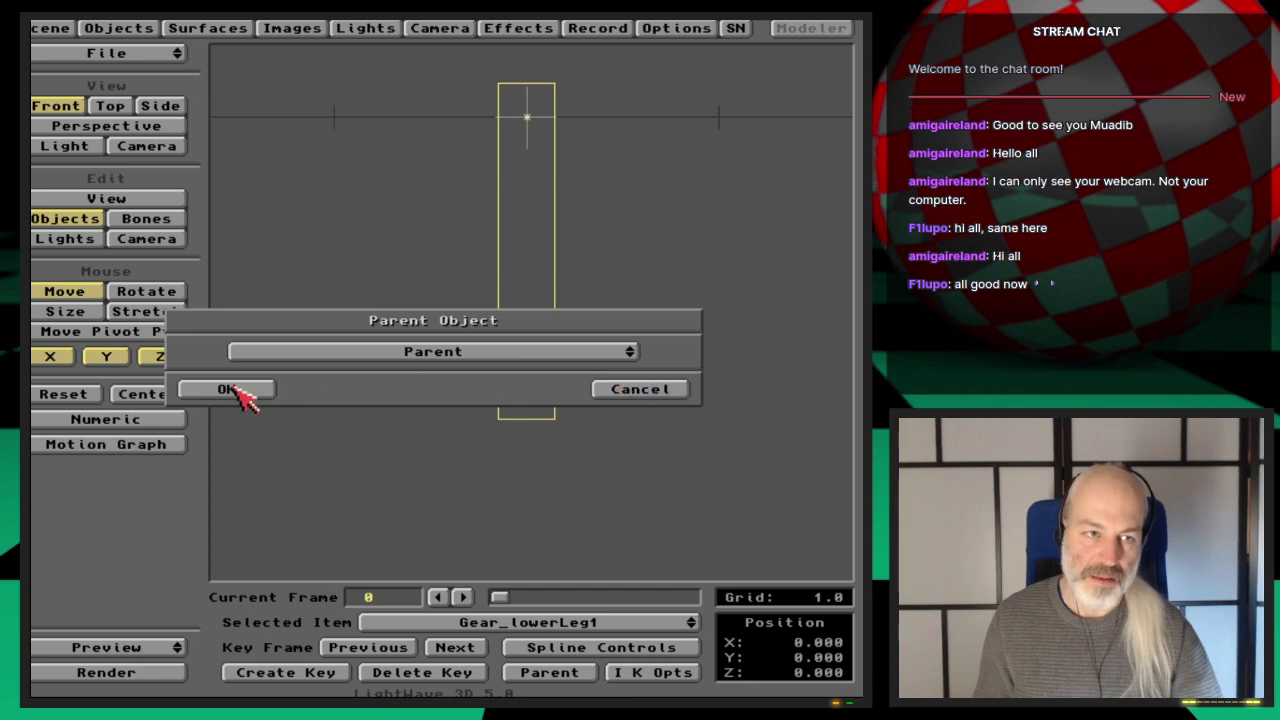
# Rename the Parent null object to ParentNull.
pyautogui.click(118, 28)
pyautogui.moveTo(620, 226)
pyautogui.mouseDown()
pyautogui.moveTo(637, 236)
pyautogui.moveTo(629, 219)
pyautogui.mouseUp()
pyautogui.click(283, 298)
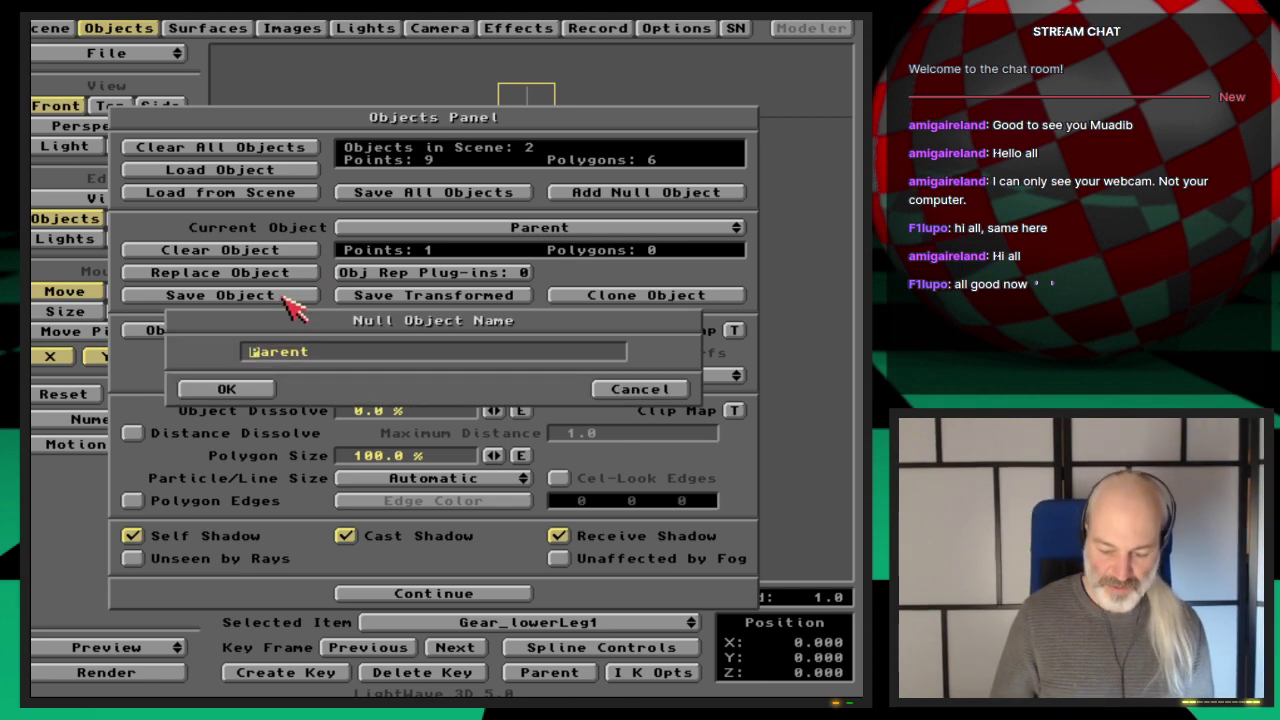
pyautogui.write('N')
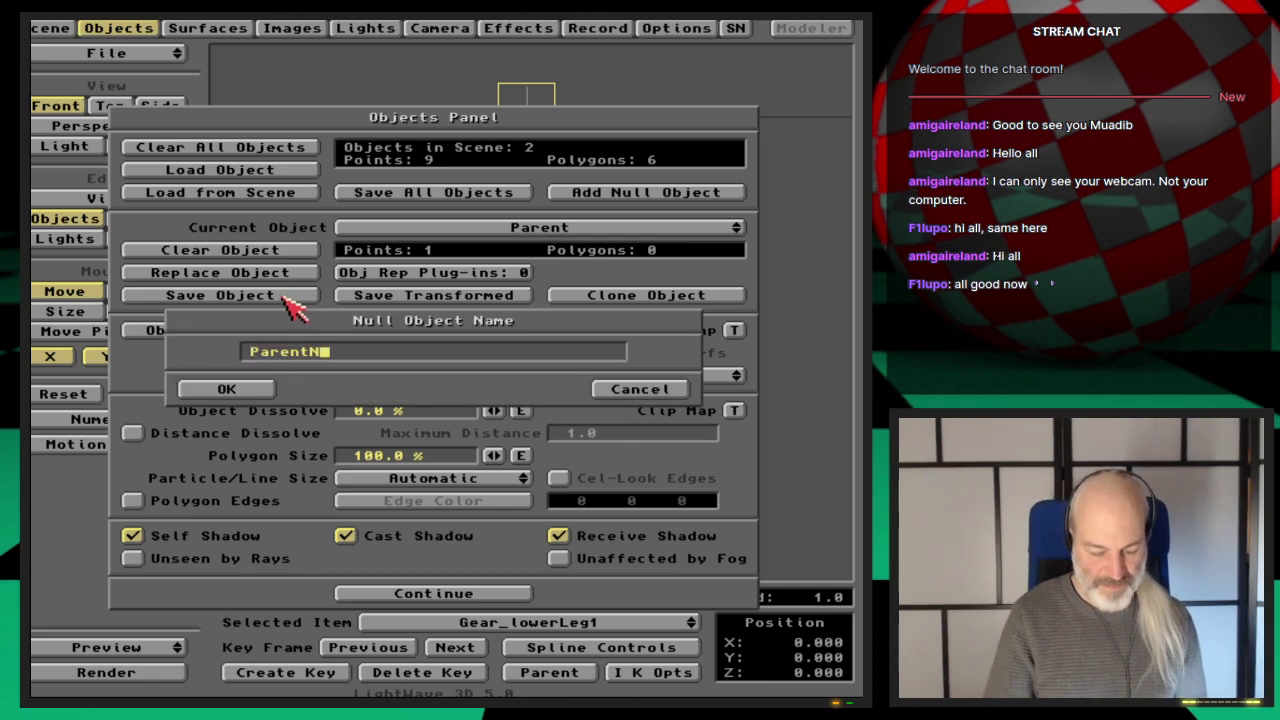
pyautogui.write('ull')
pyautogui.press('Return')
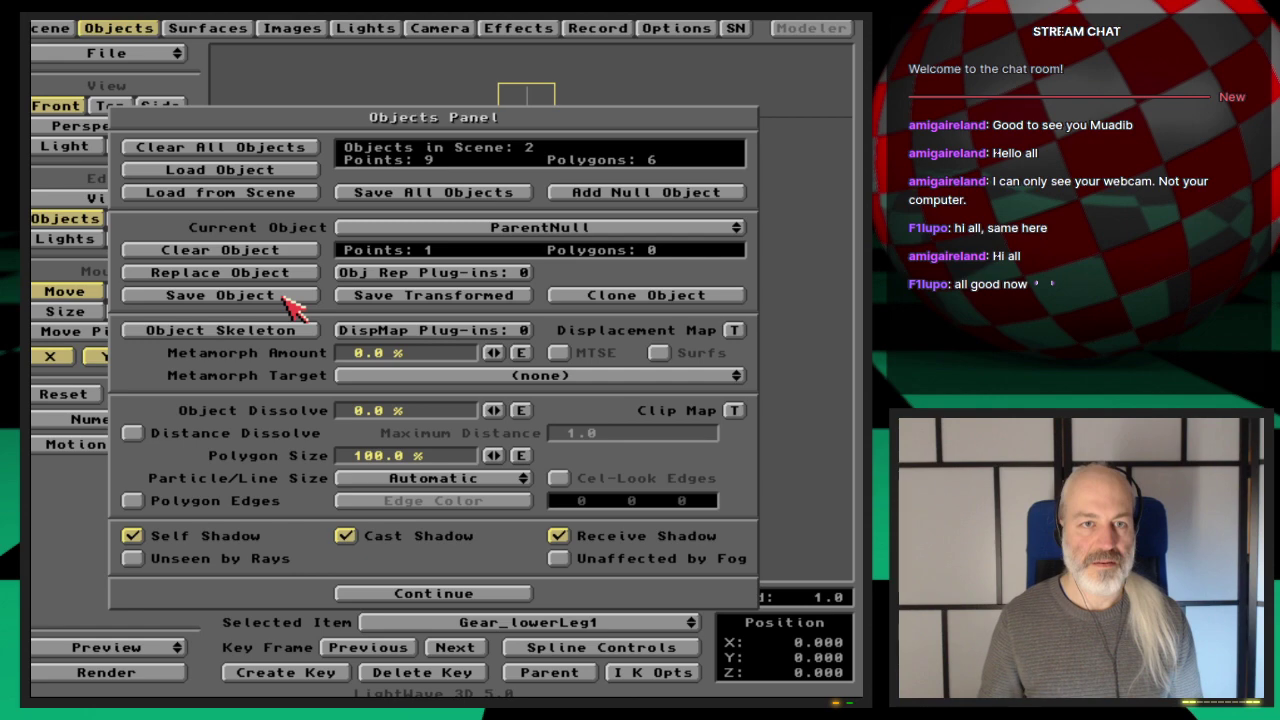
pyautogui.click(136, 27)
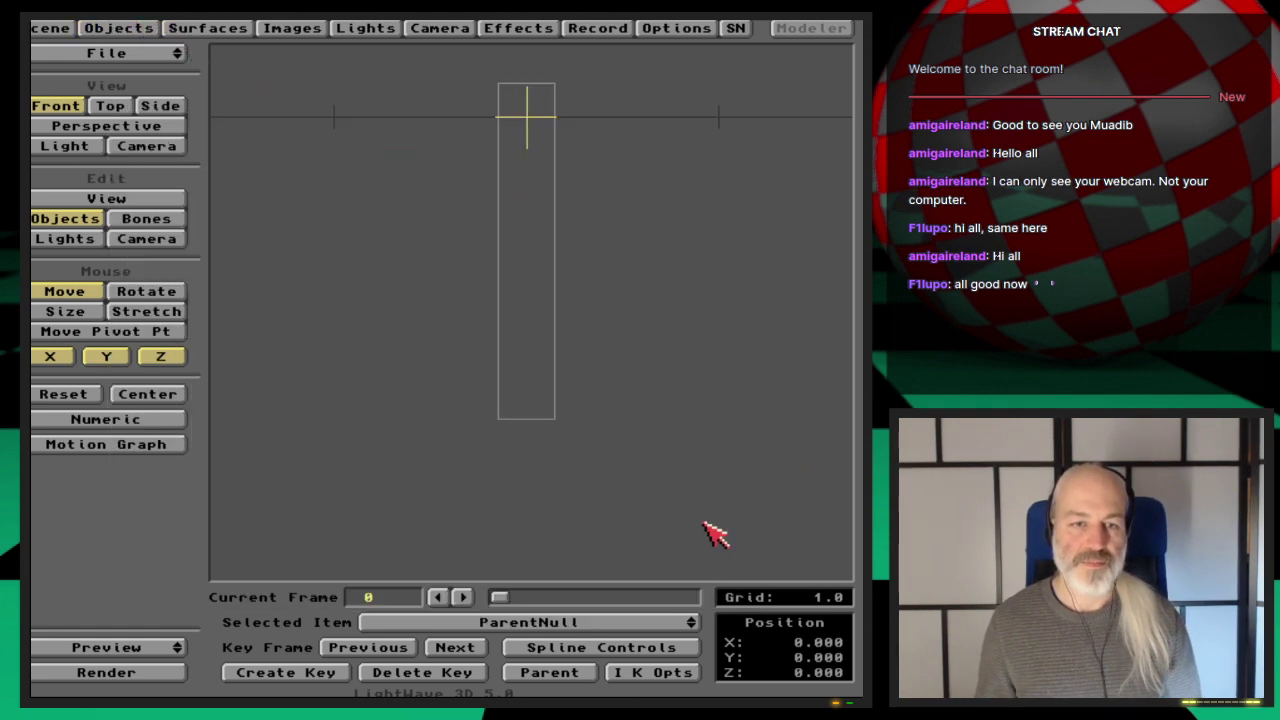
# Check which parent object is assigned to Gear_lowerLeg1.
pyautogui.press('Up')
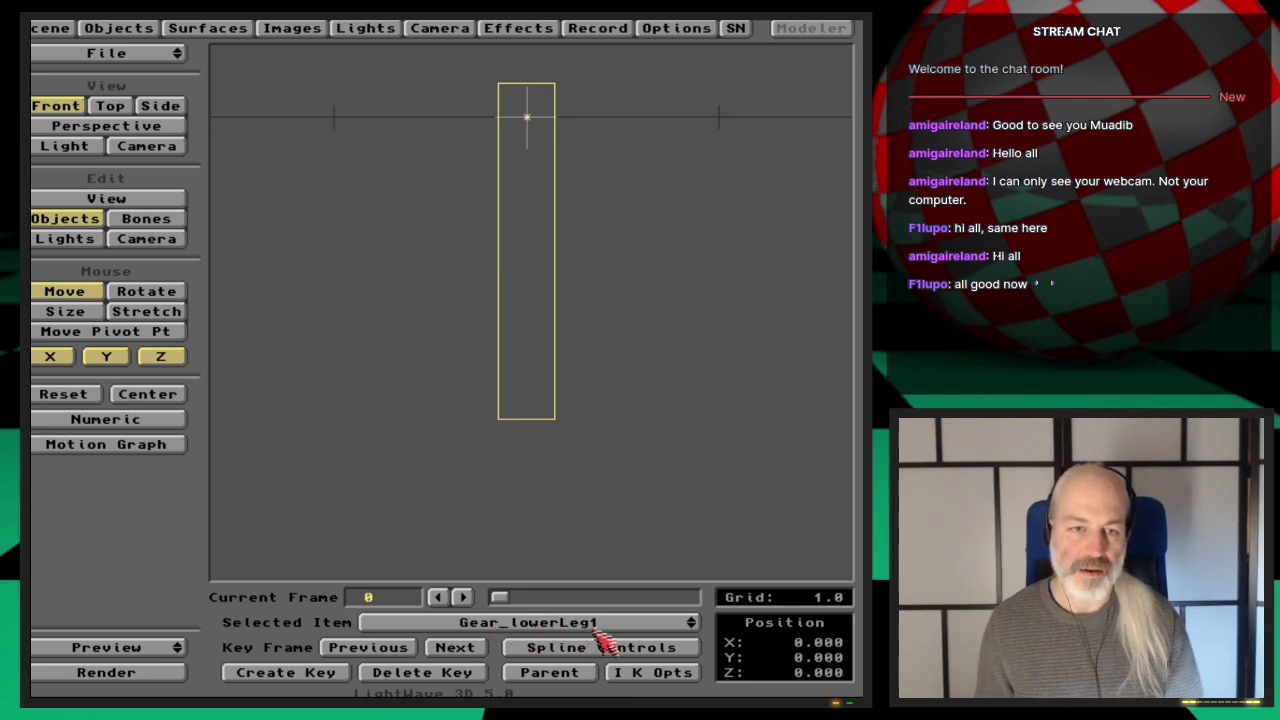
pyautogui.click(583, 672)
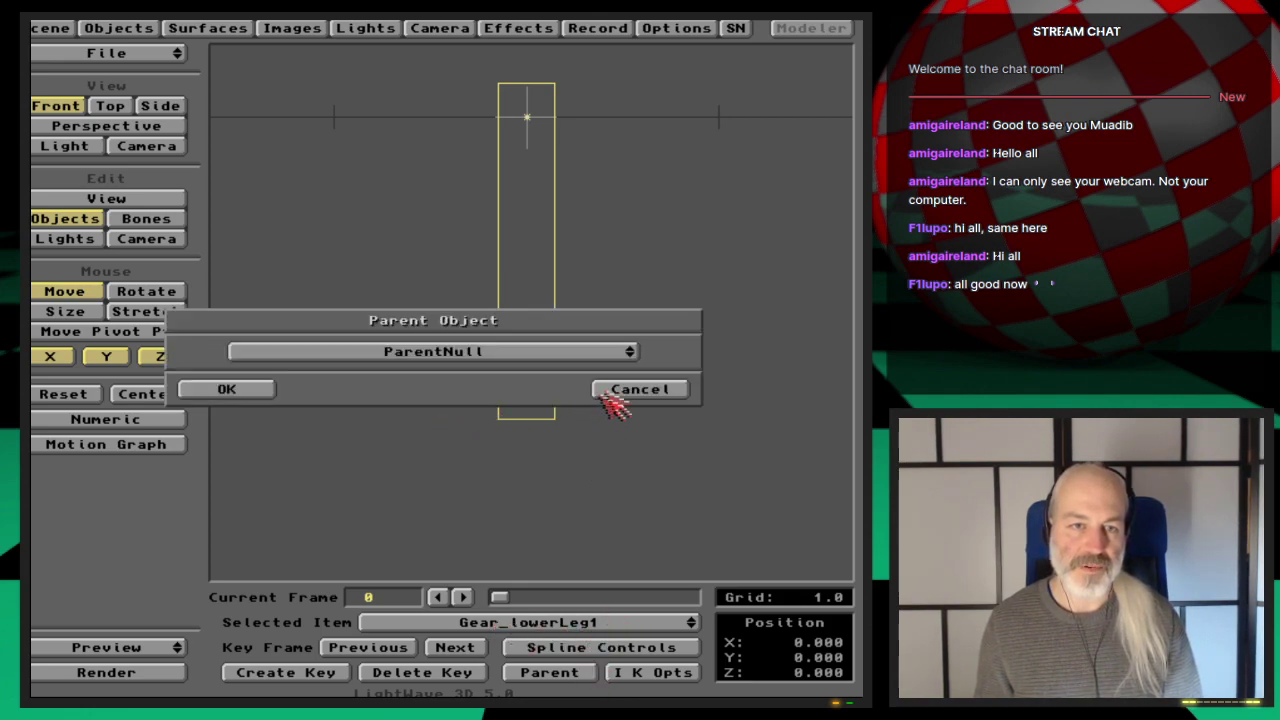
pyautogui.click(603, 391)
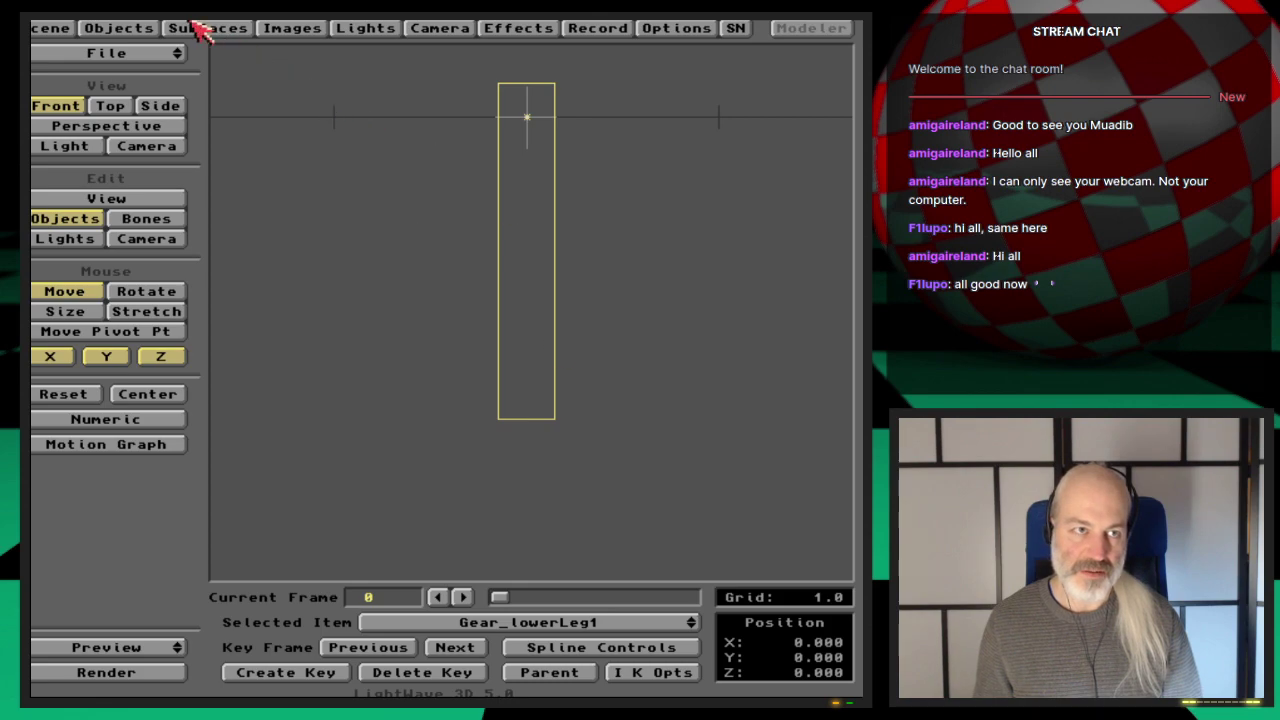
# Add a second null object to the scene and name it Tip.
pyautogui.click(148, 28)
pyautogui.click(680, 192)
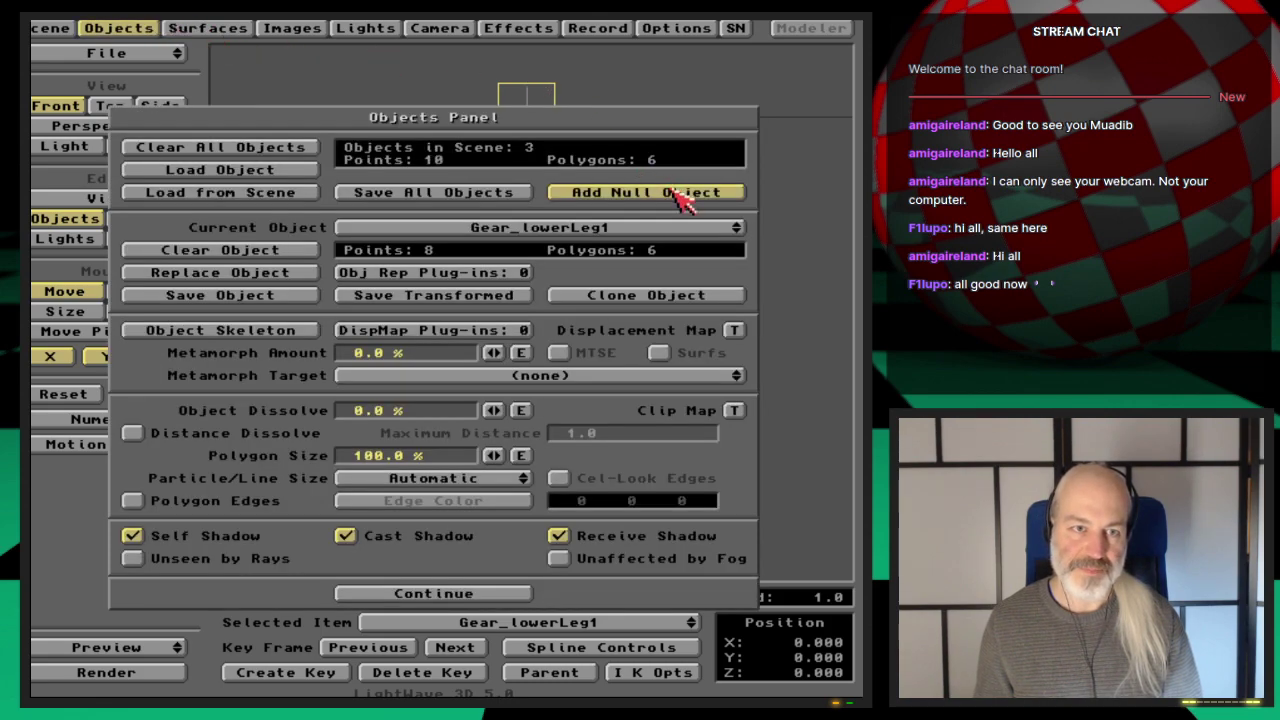
pyautogui.click(286, 296)
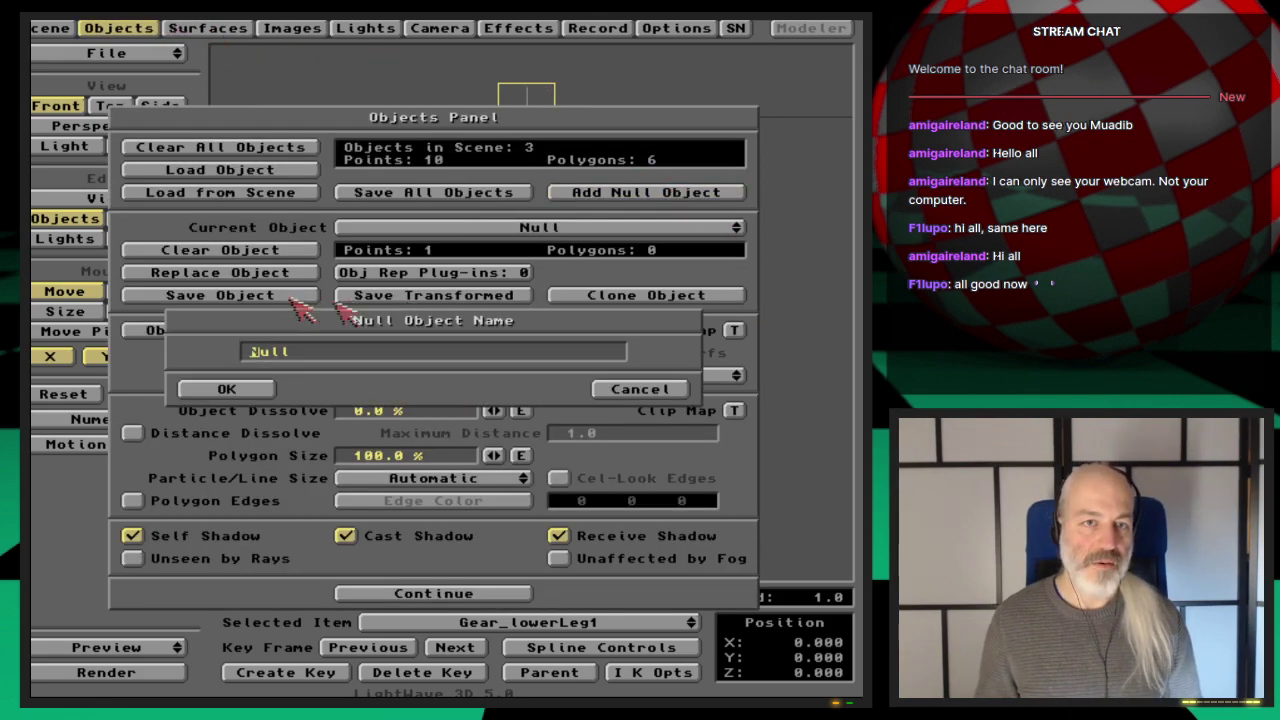
pyautogui.press('Delete')
pyautogui.press('Delete')
pyautogui.press('Delete')
pyautogui.press('Delete')
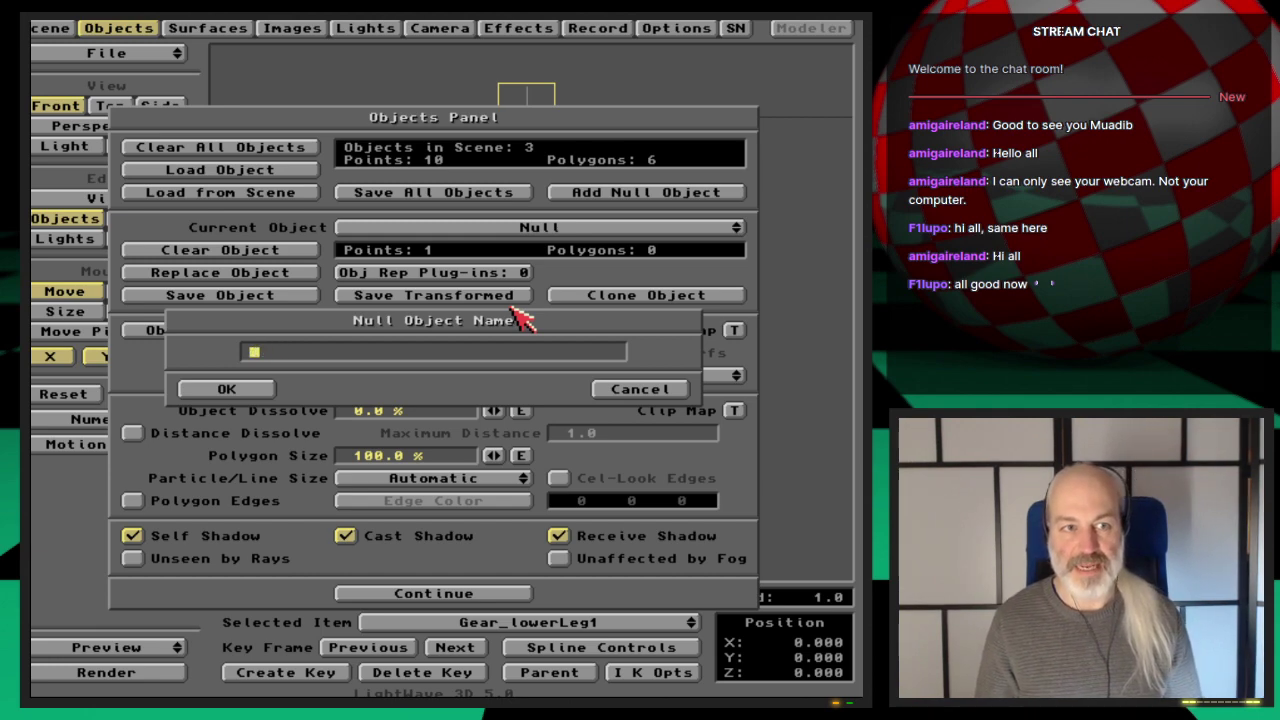
pyautogui.write('ITip')
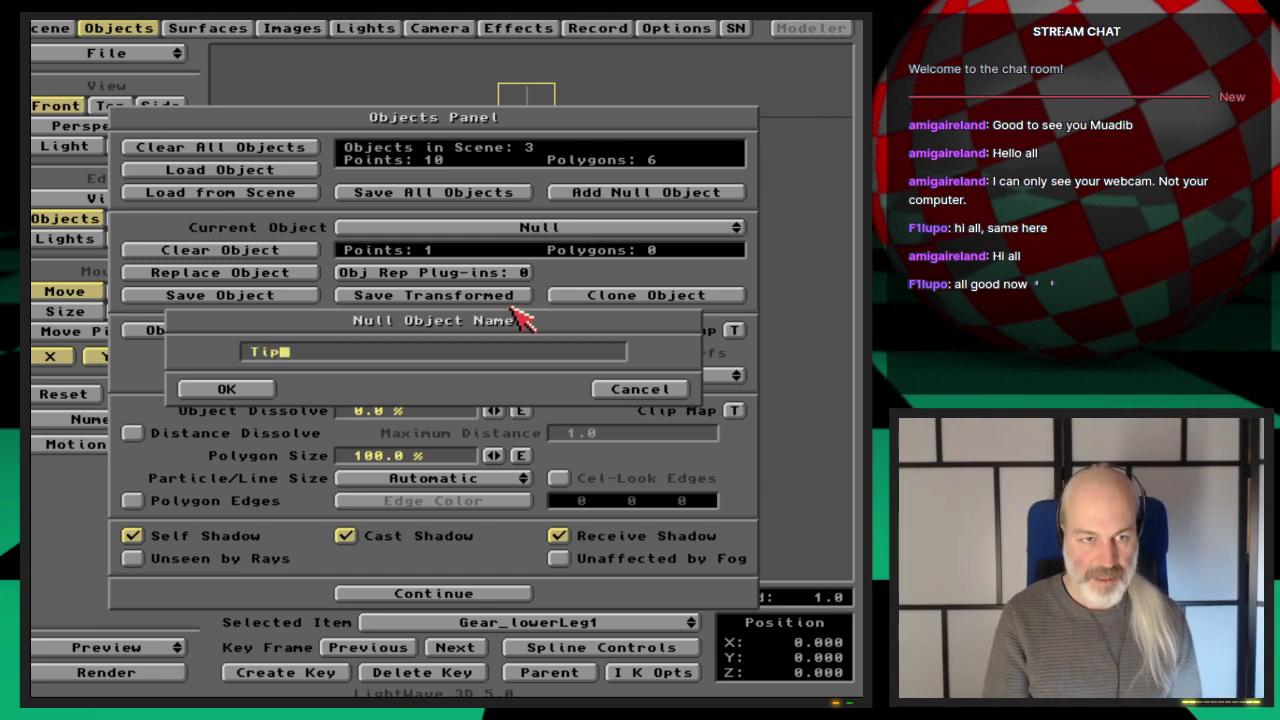
pyautogui.press('Return')
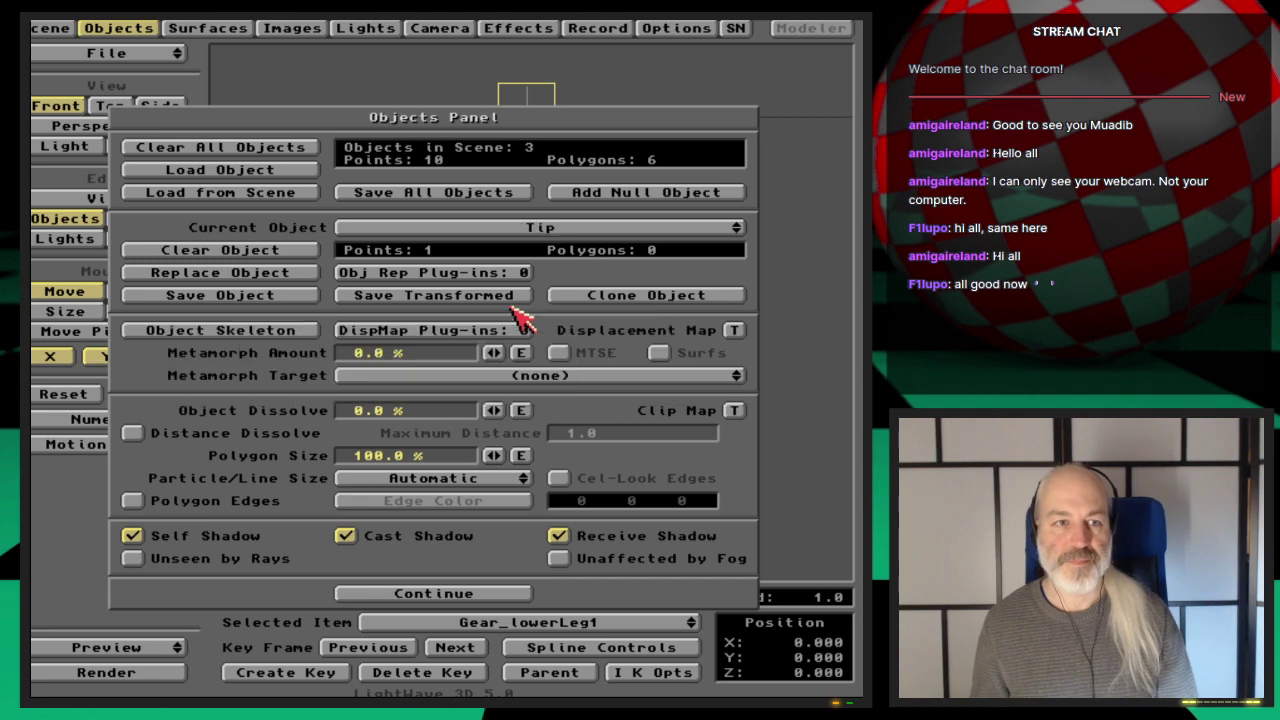
pyautogui.click(146, 27)
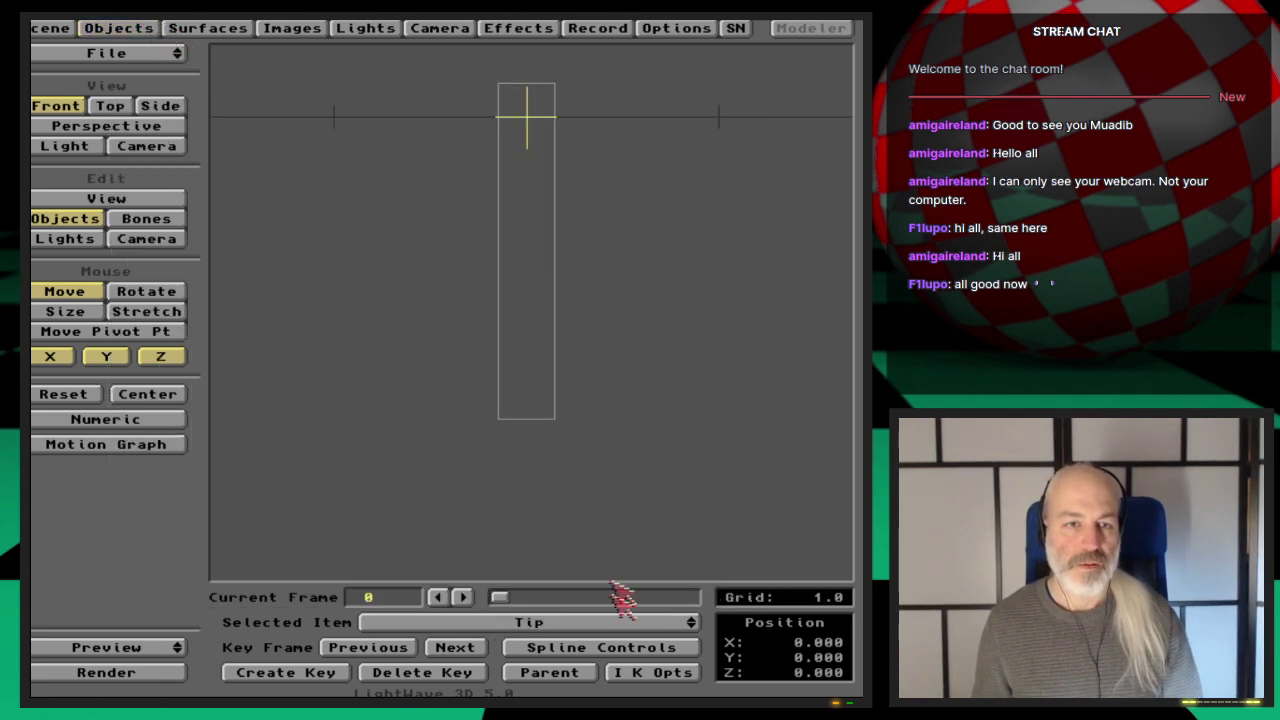
# Parent the Tip null to Gear_lowerLeg1.
pyautogui.click(573, 676)
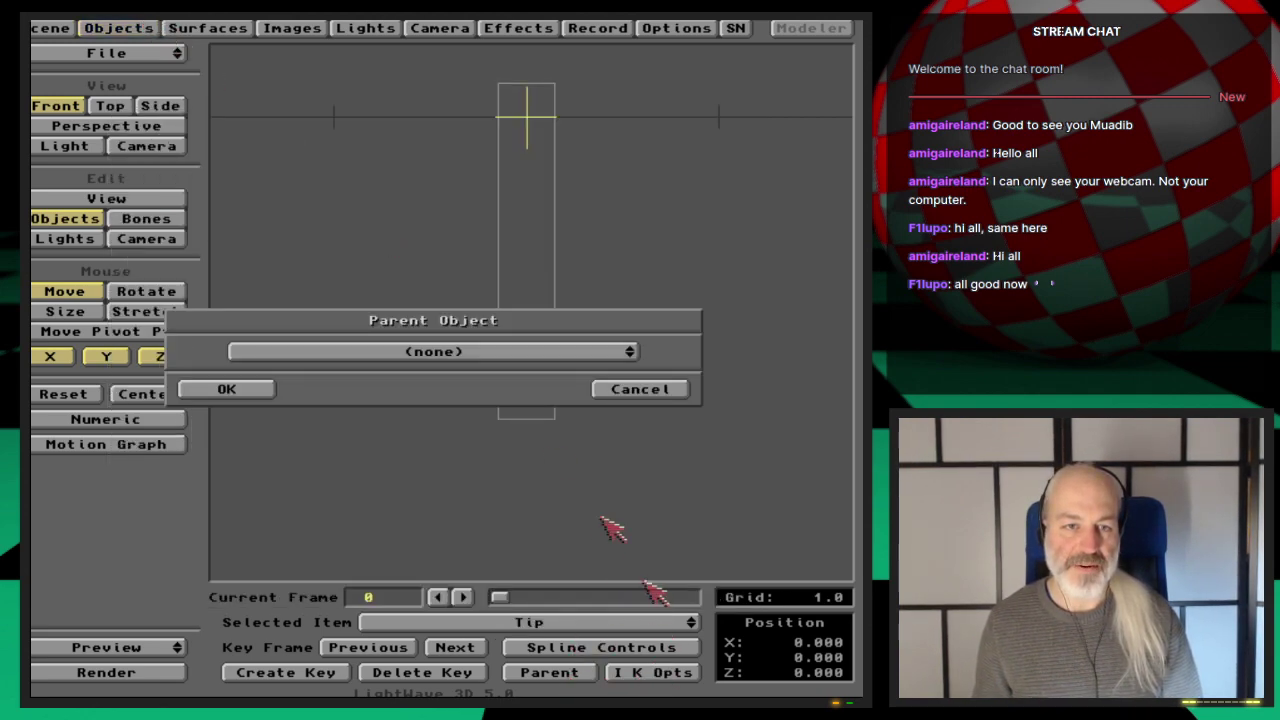
pyautogui.click(512, 354)
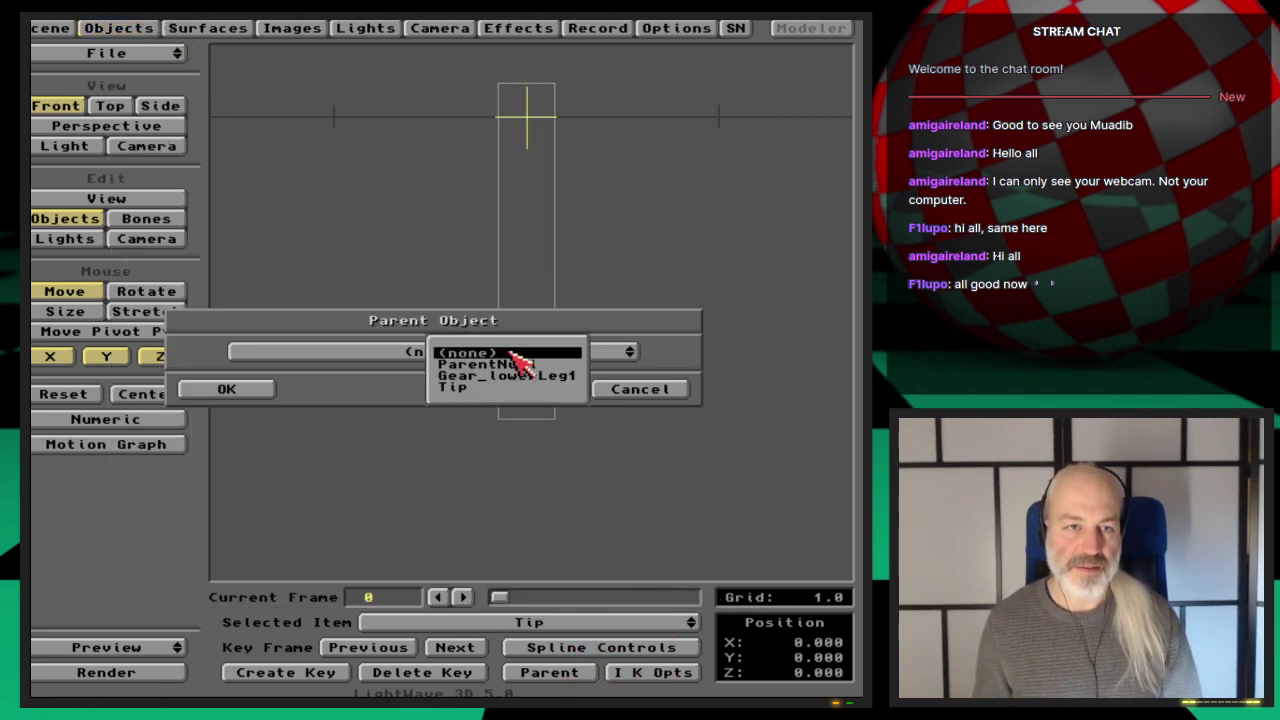
pyautogui.click(576, 375)
pyautogui.click(249, 392)
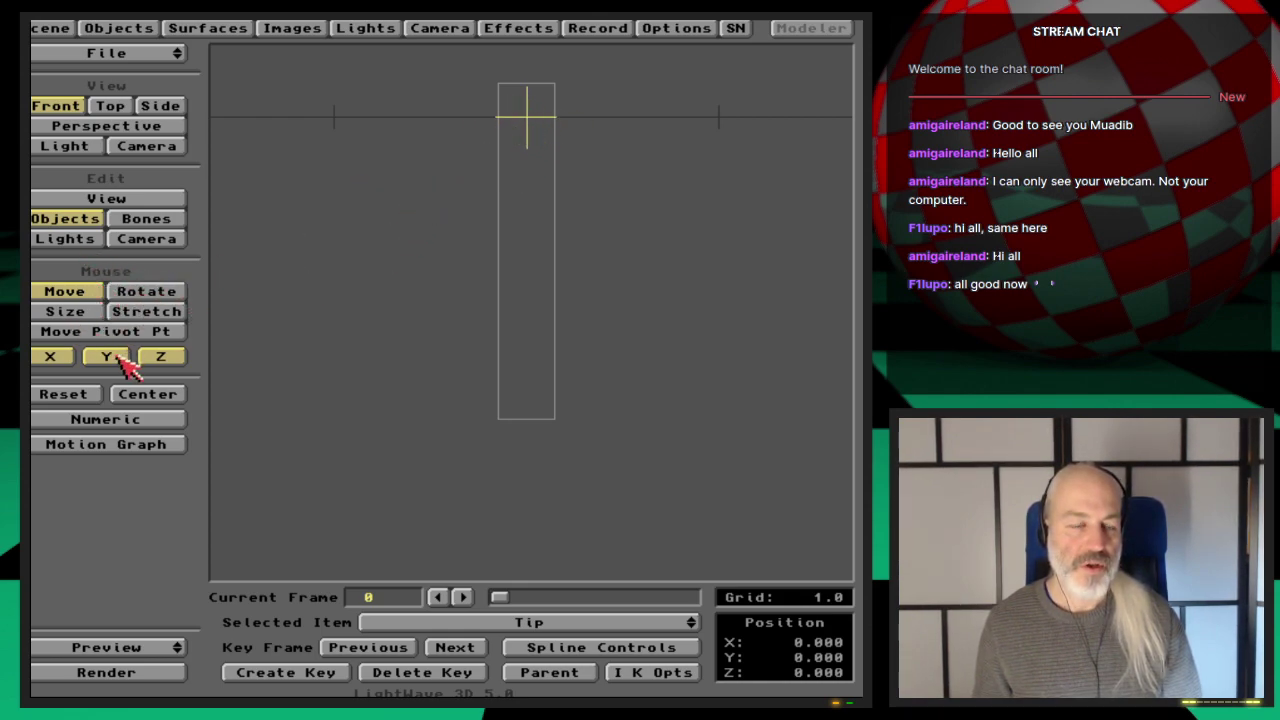
# Restrict the Tip null's movement to the Y axis, move it down to Y -1.450 and keyframe it at frame 0.
pyautogui.click(160, 358)
pyautogui.click(50, 360)
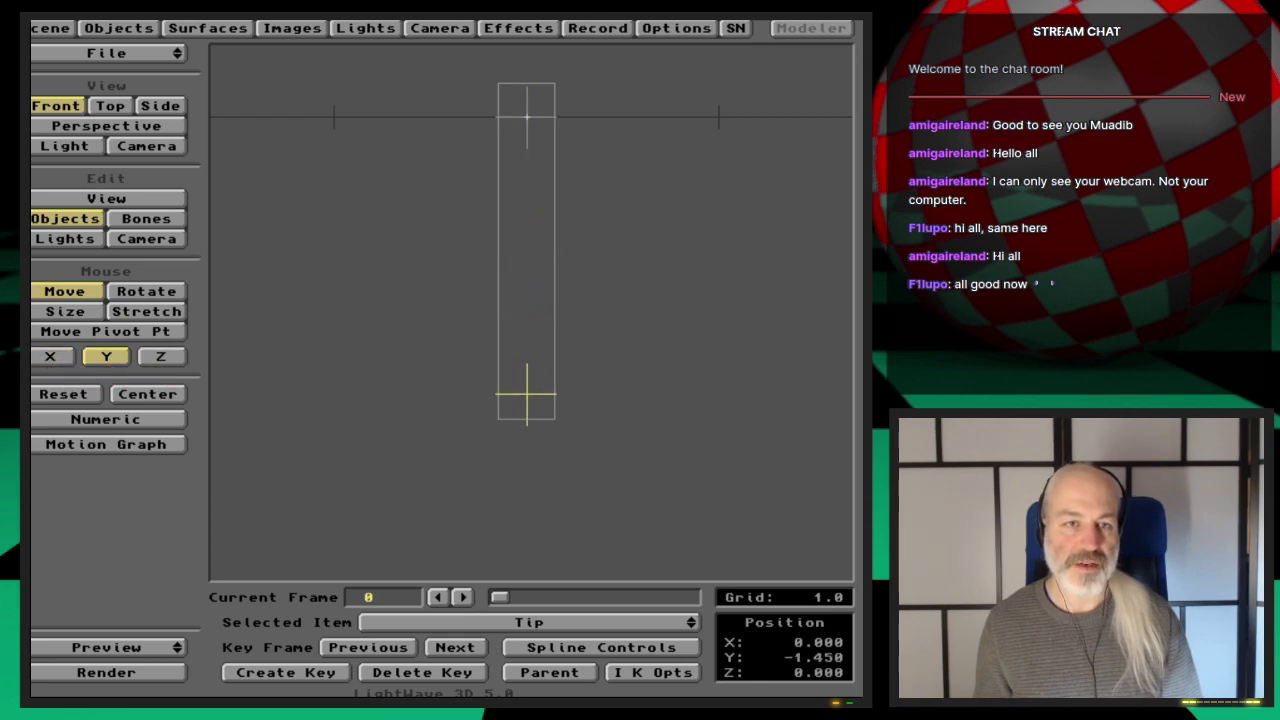
pyautogui.press('Return')
pyautogui.press('Return')
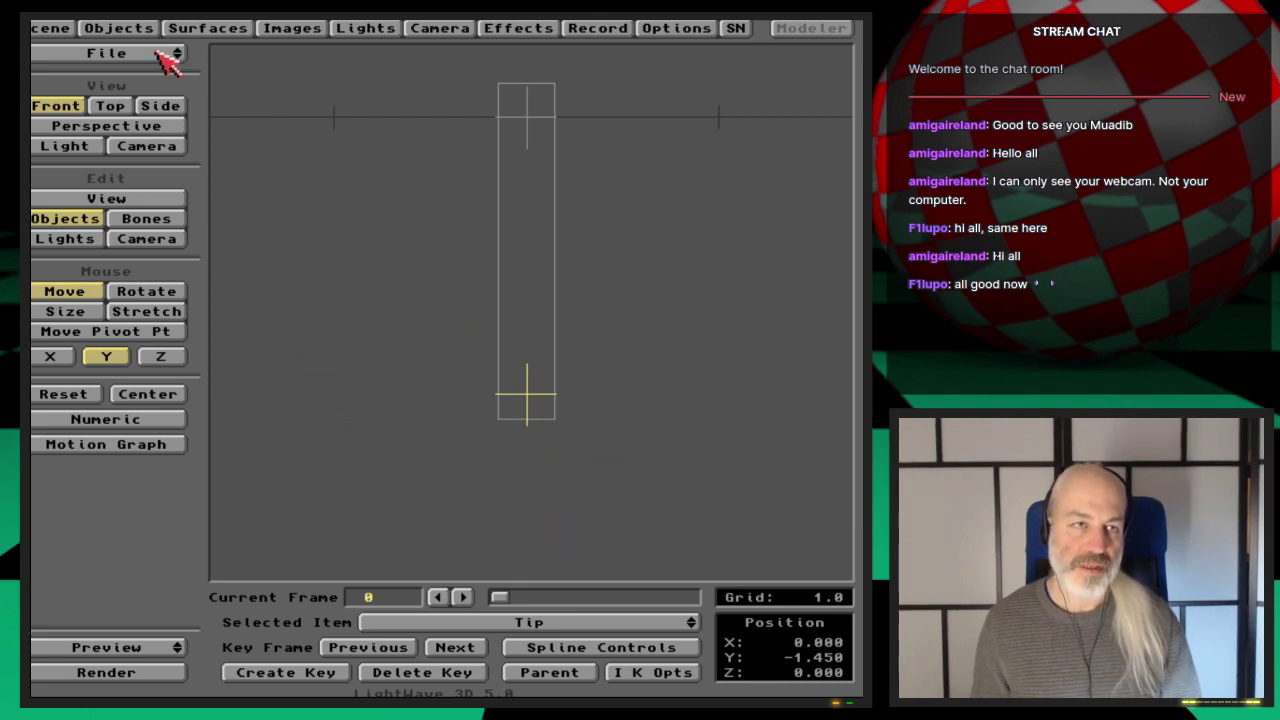
# Add another null object to the scene and name it Handle.
pyautogui.click(118, 28)
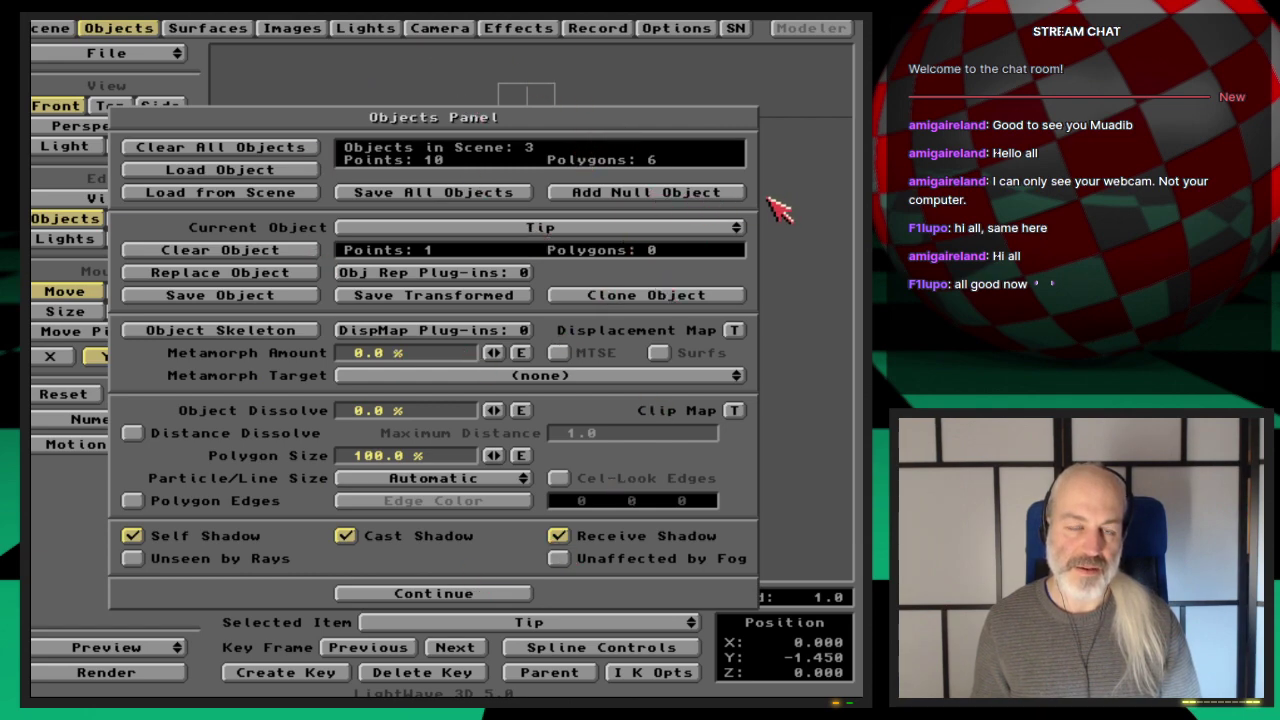
pyautogui.click(683, 194)
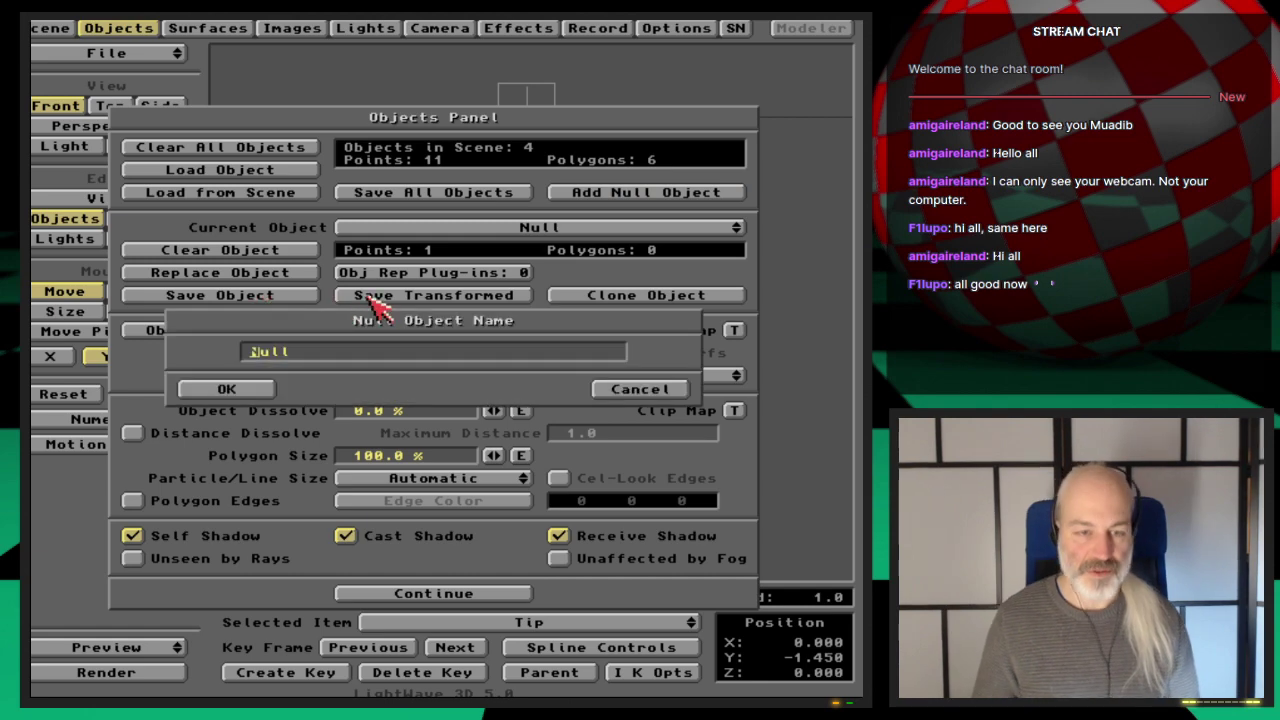
pyautogui.press('Delete')
pyautogui.press('Delete')
pyautogui.press('Delete')
pyautogui.write('Ha')
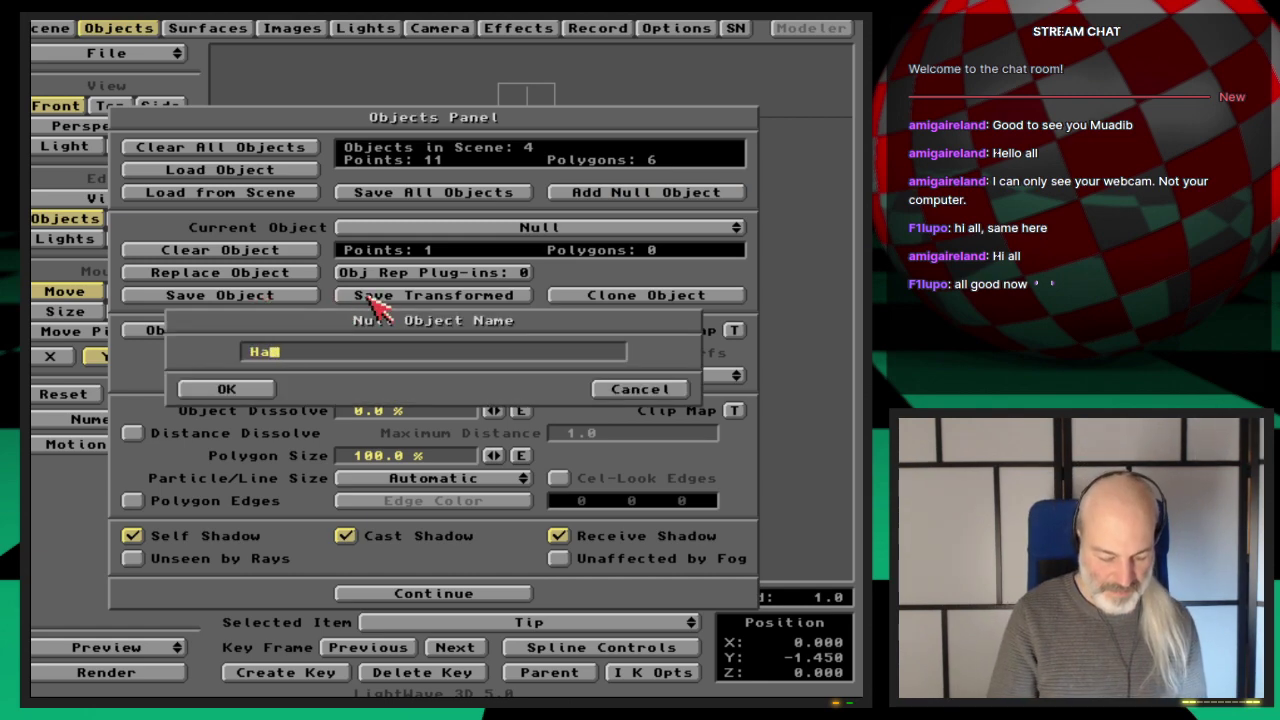
pyautogui.write('ndle')
pyautogui.press('Return')
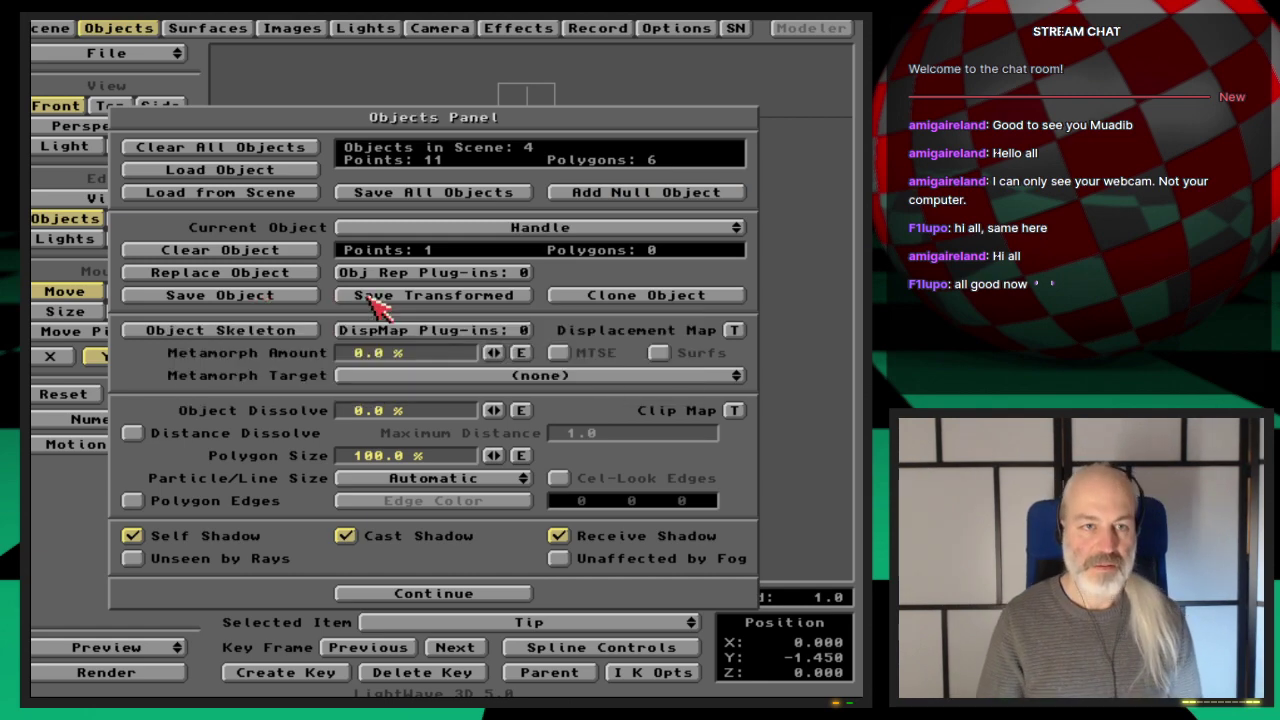
pyautogui.click(134, 29)
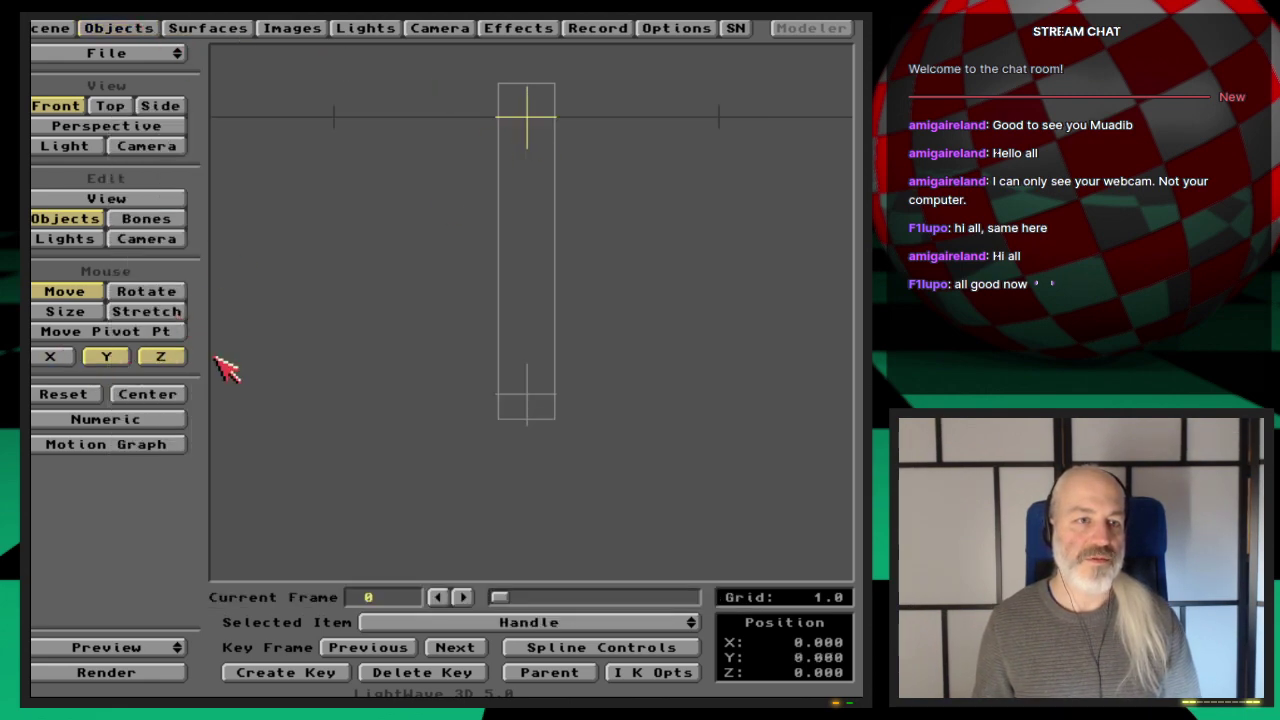
# Move the Handle null straight down below the leg to Y -2.100 and keyframe it at frame 0.
pyautogui.moveTo(527, 205); pyautogui.dragTo(527, 520)
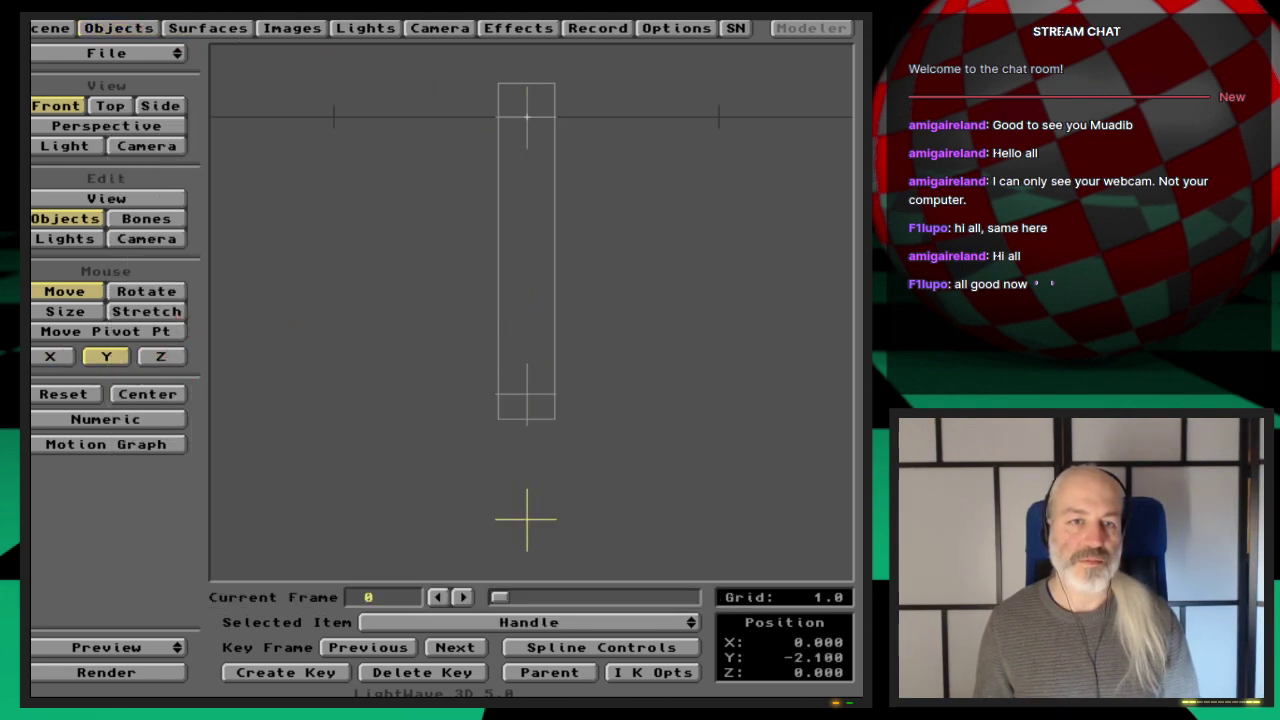
pyautogui.press('Return')
pyautogui.press('Return')
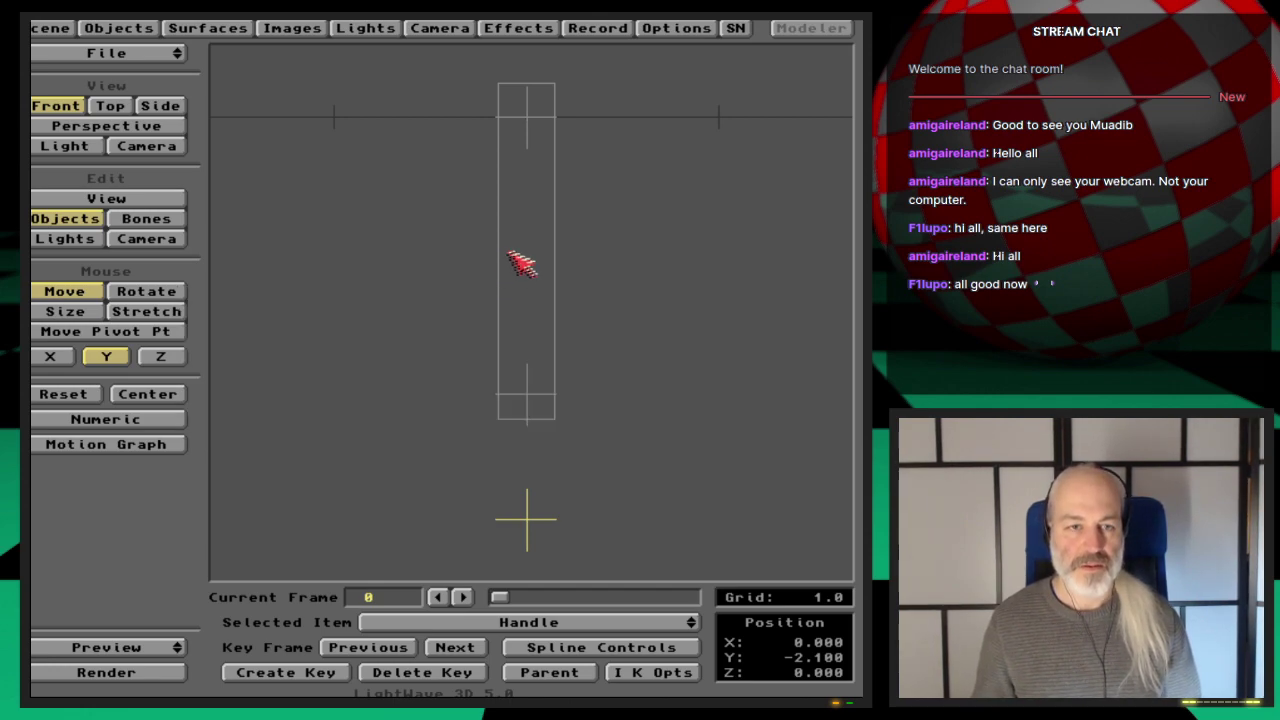
# Examine the leg and its nulls from several angles in a perspective view.
pyautogui.press('4')
pyautogui.press('v')
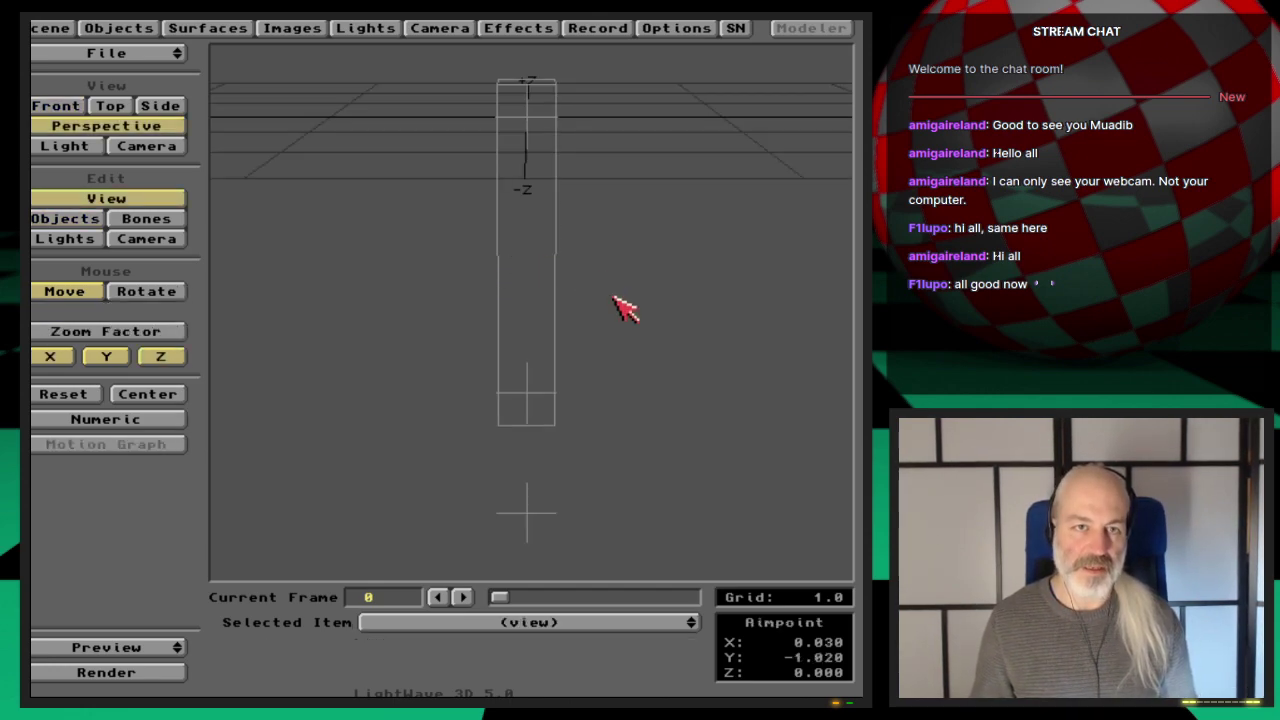
pyautogui.moveTo(614, 298); pyautogui.dragTo(702, 312)
pyautogui.press('o')
pyautogui.press('v')
pyautogui.click(175, 284)
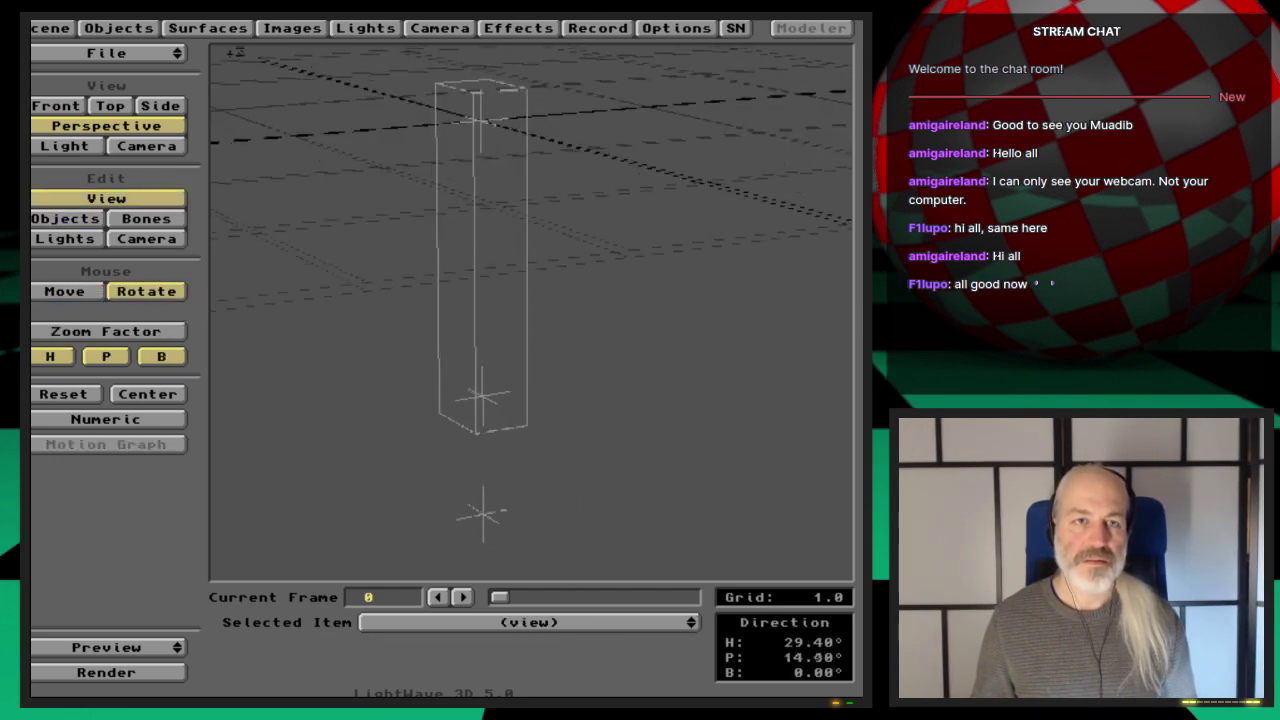
pyautogui.moveTo(372, 345); pyautogui.dragTo(296, 270)
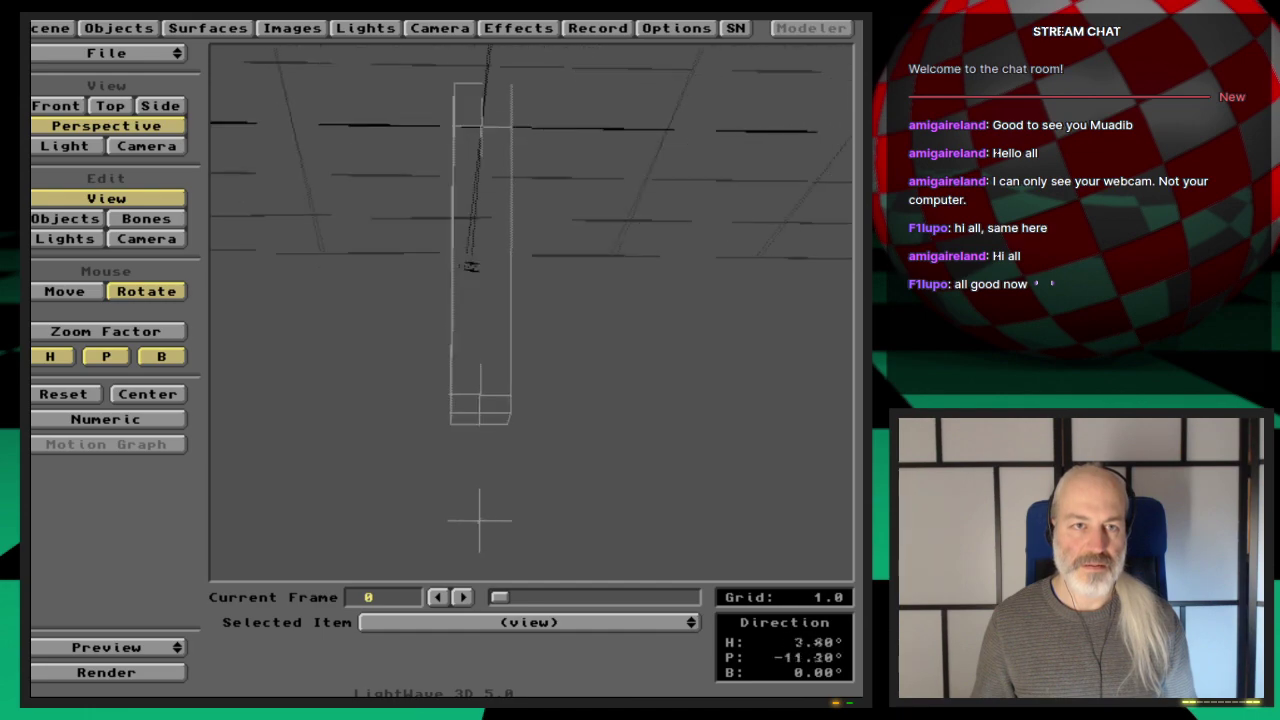
pyautogui.moveTo(572, 292); pyautogui.dragTo(508, 284)
pyautogui.press('o')
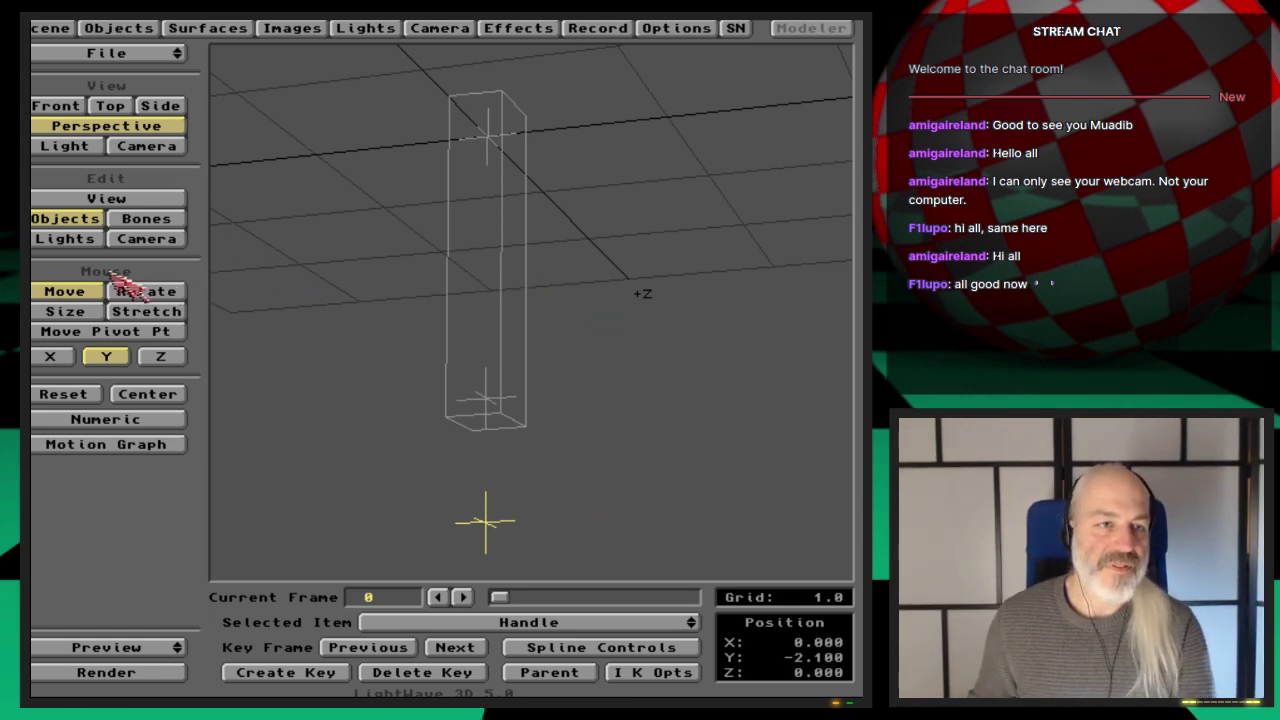
# Set Tip as the inverse kinematics goal object of ParentNull.
pyautogui.press('Up')
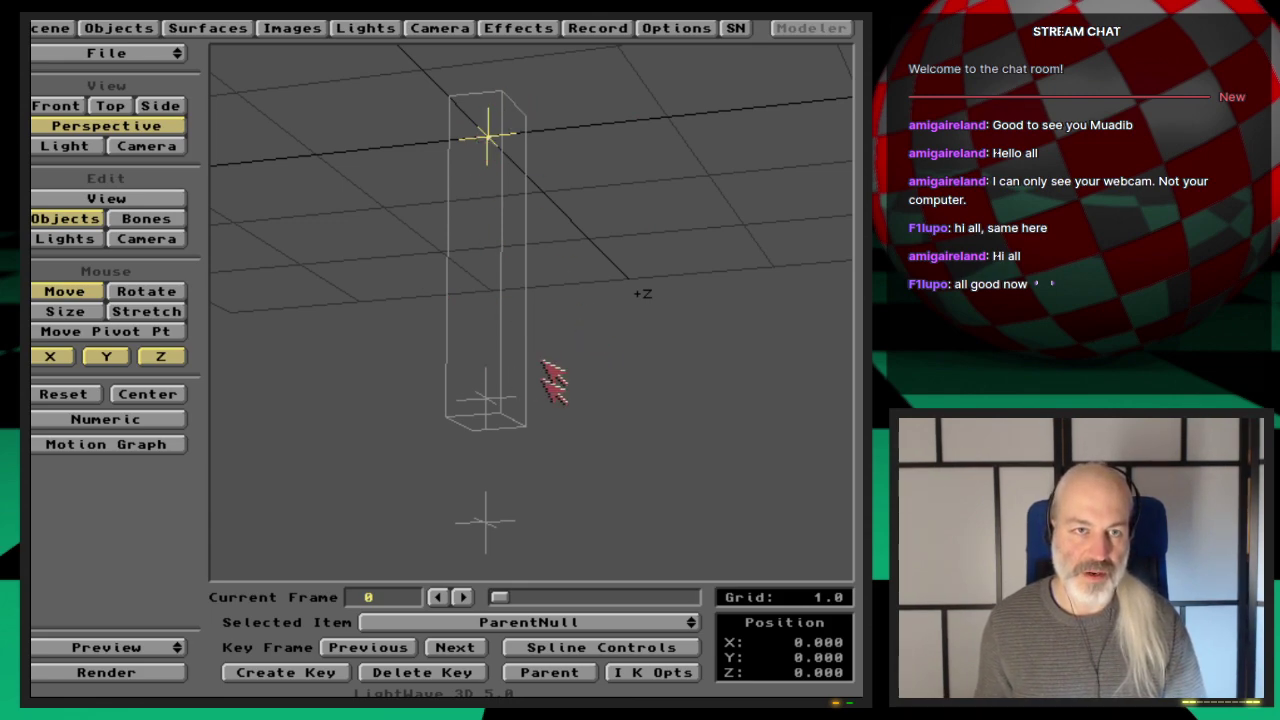
pyautogui.click(655, 679)
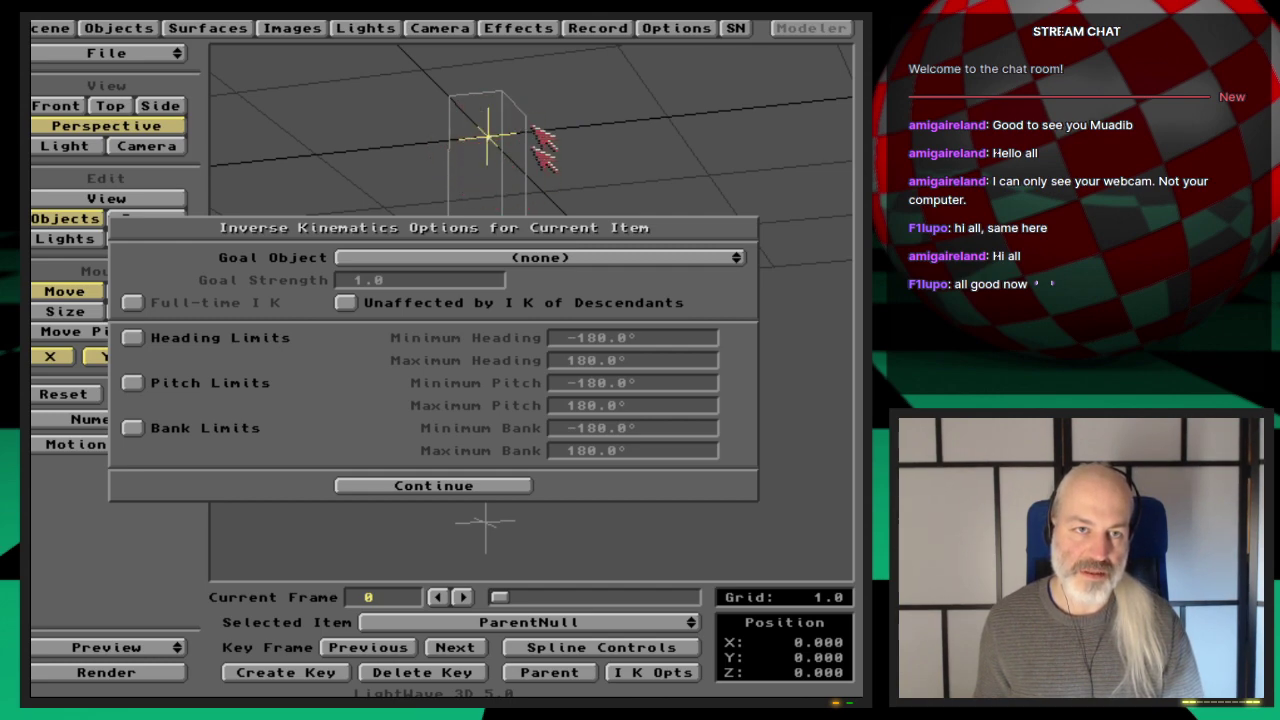
pyautogui.click(630, 260)
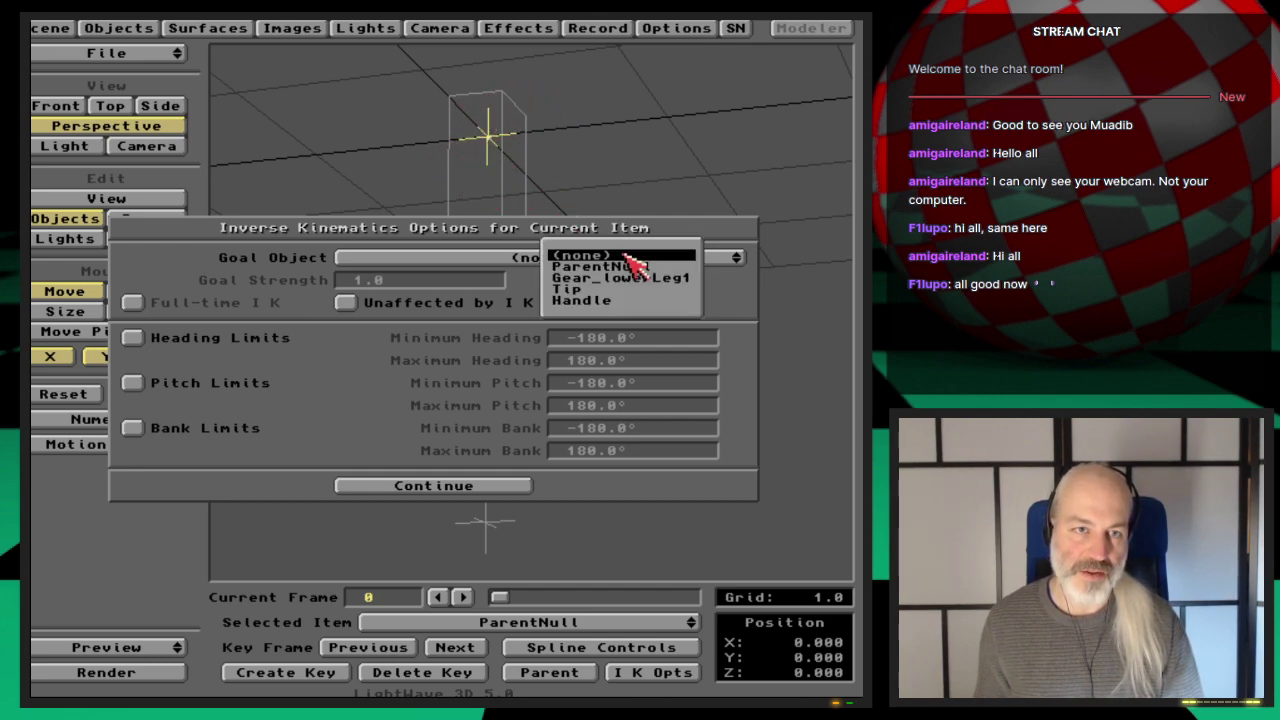
pyautogui.click(670, 290)
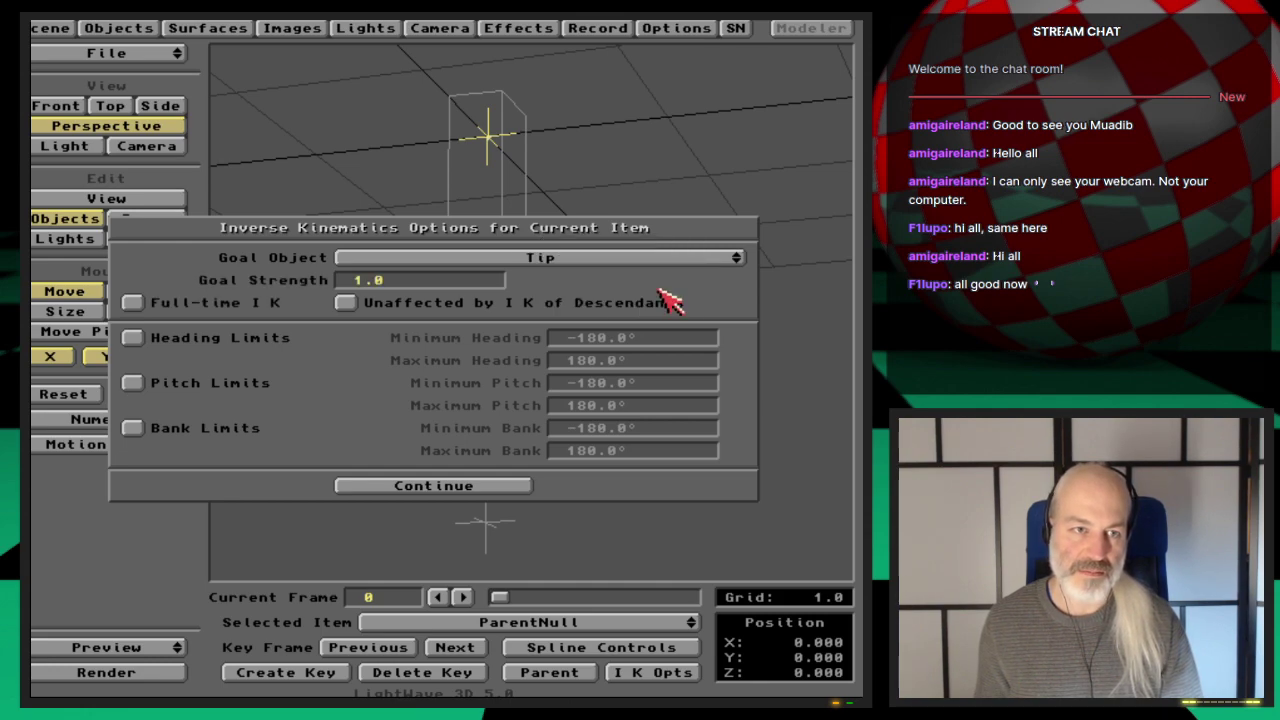
pyautogui.click(518, 486)
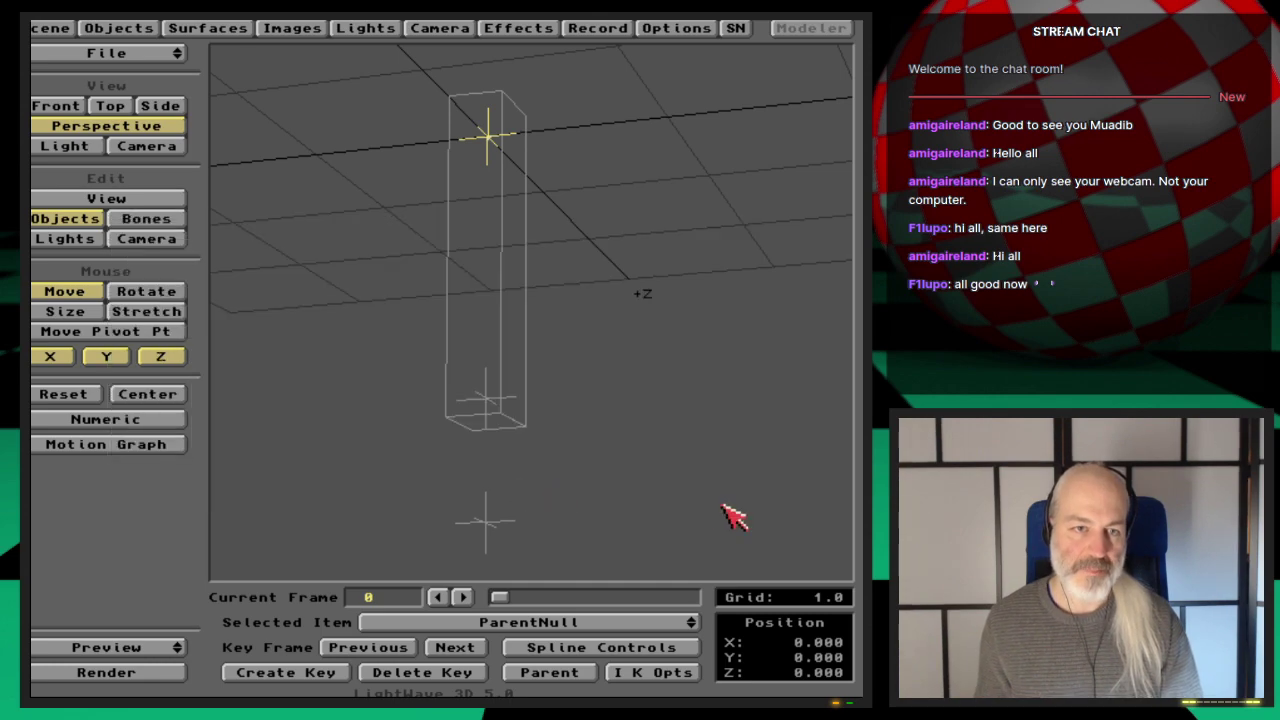
# Lock Gear_lowerLeg1's movement on X, Y and Z and its heading, pitch and bank rotation against mouse editing.
pyautogui.press('Down')
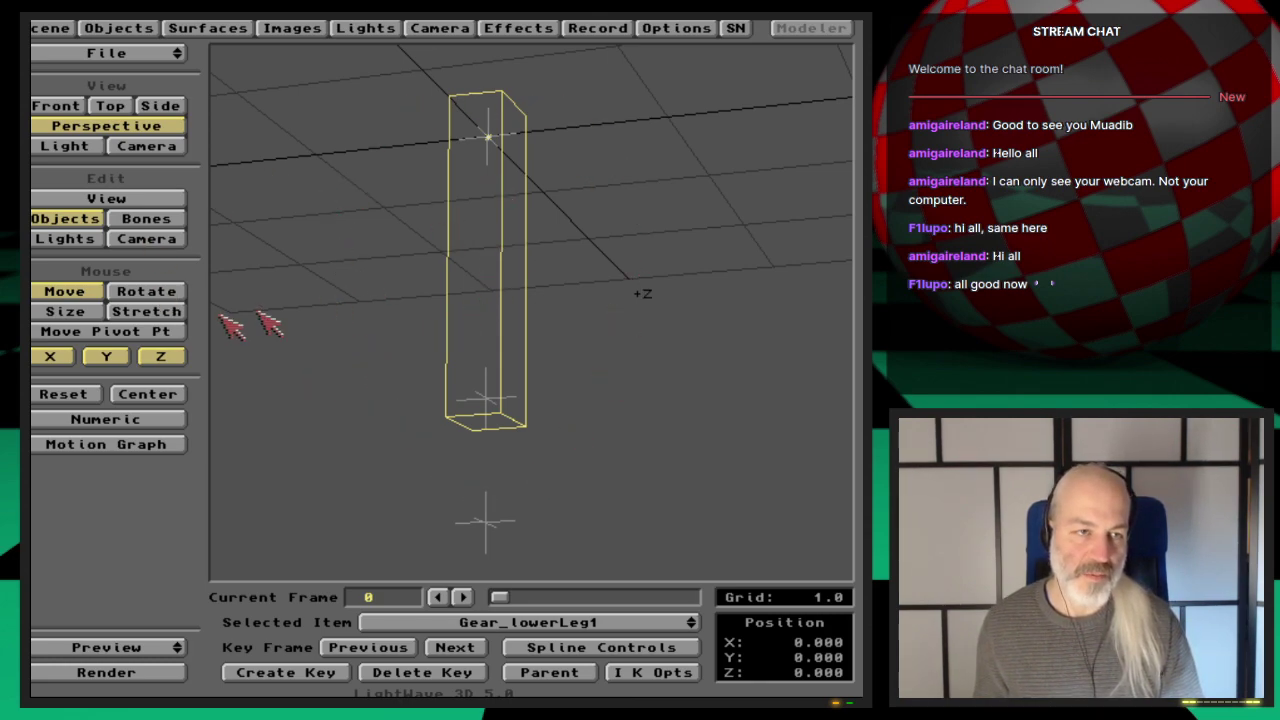
pyautogui.click(108, 360)
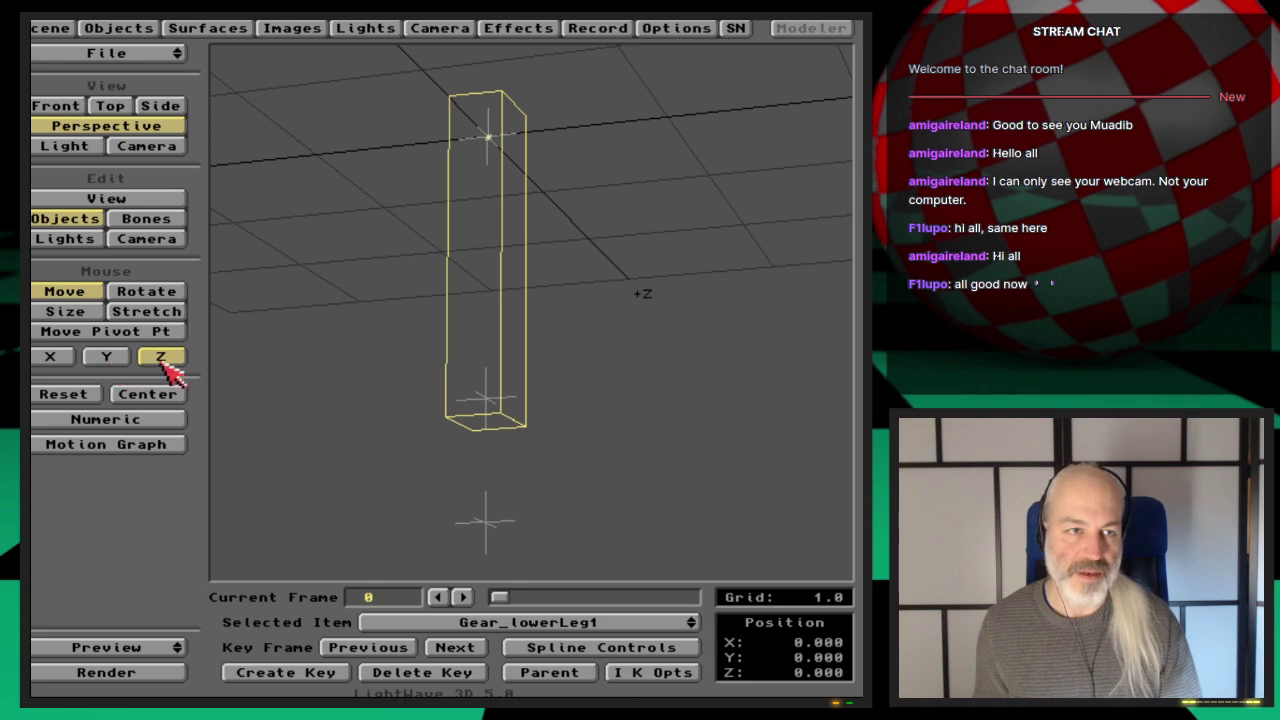
pyautogui.click(160, 292)
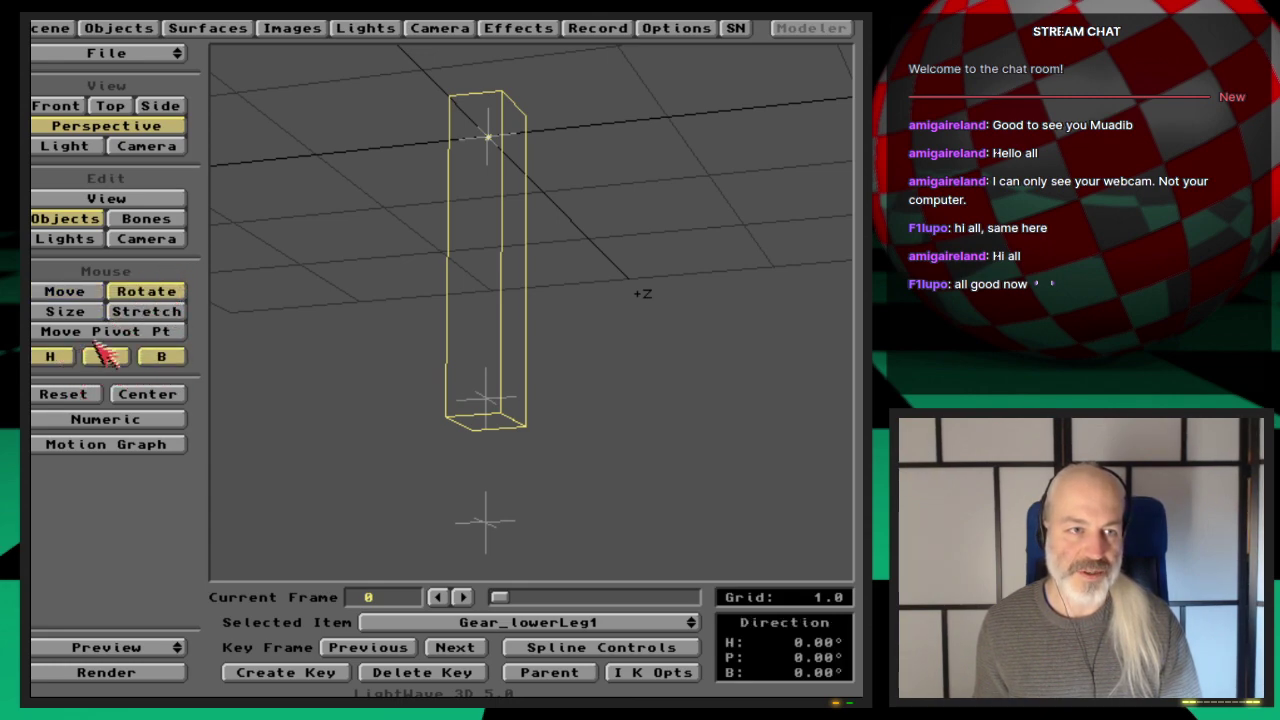
pyautogui.click(54, 360)
pyautogui.click(106, 358)
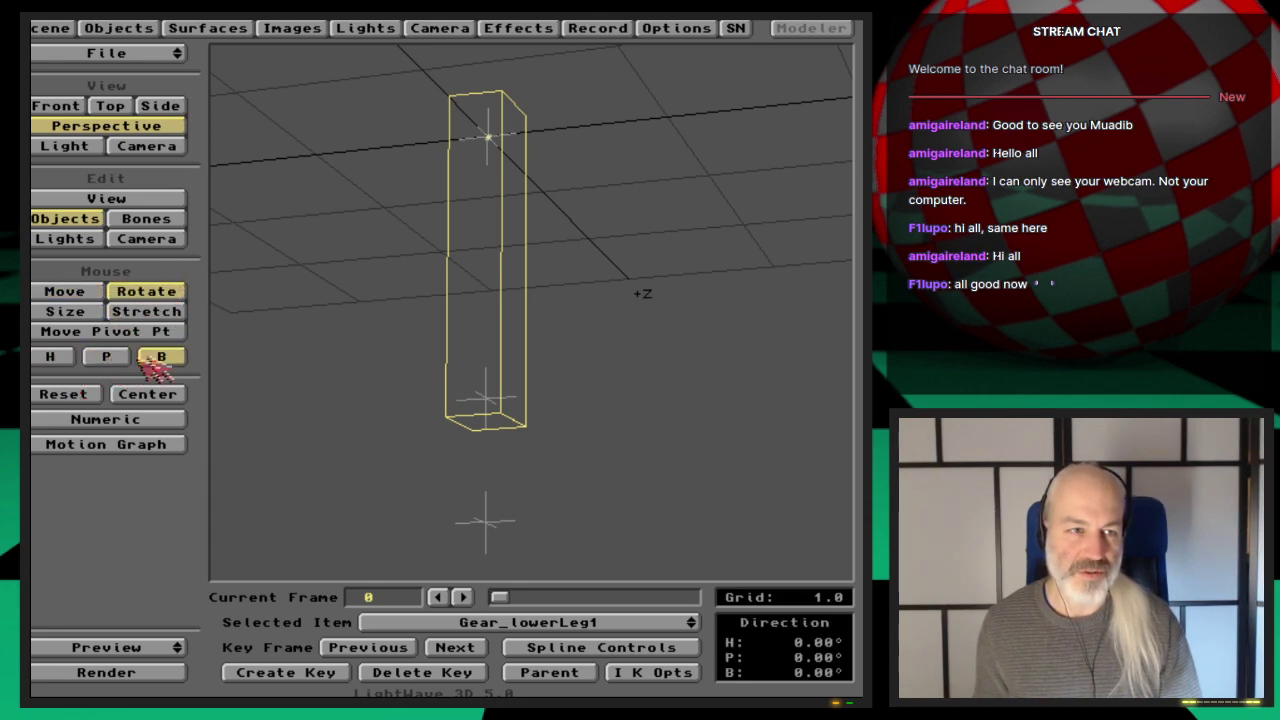
pyautogui.click(88, 292)
pyautogui.click(140, 292)
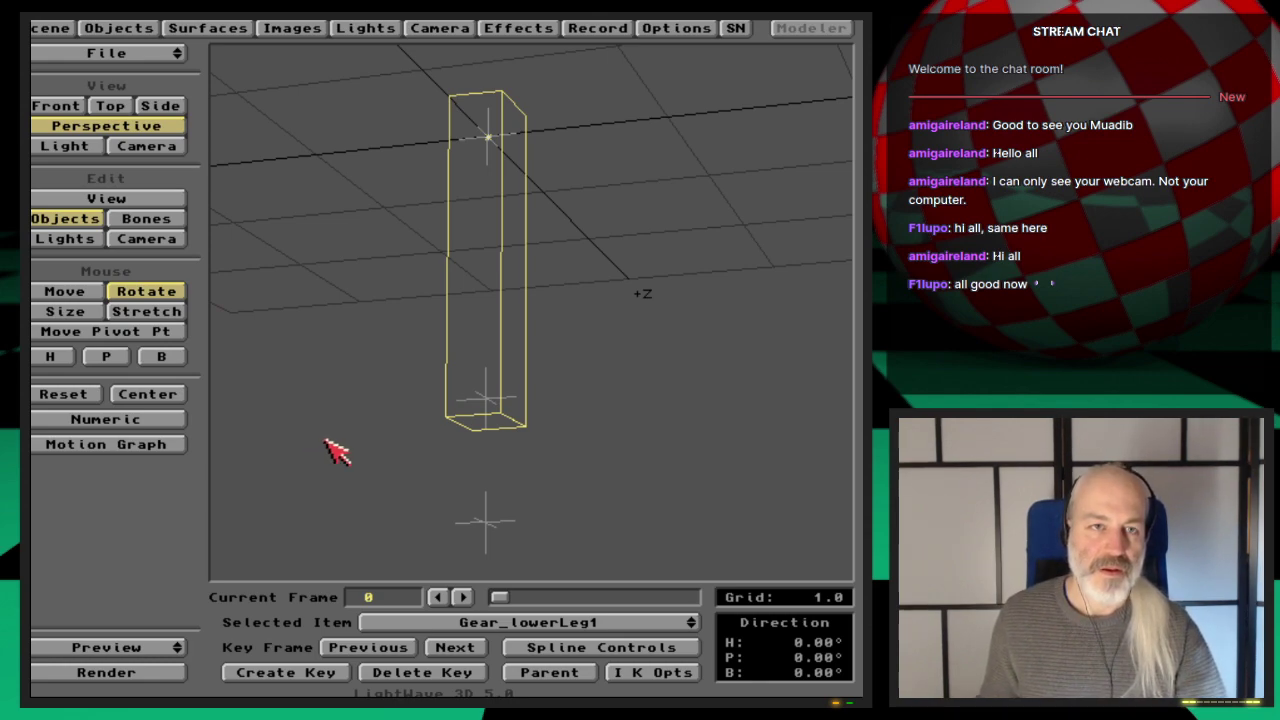
# Set Handle as the Tip null's inverse kinematics goal object and enable Full-time IK.
pyautogui.press('Down')
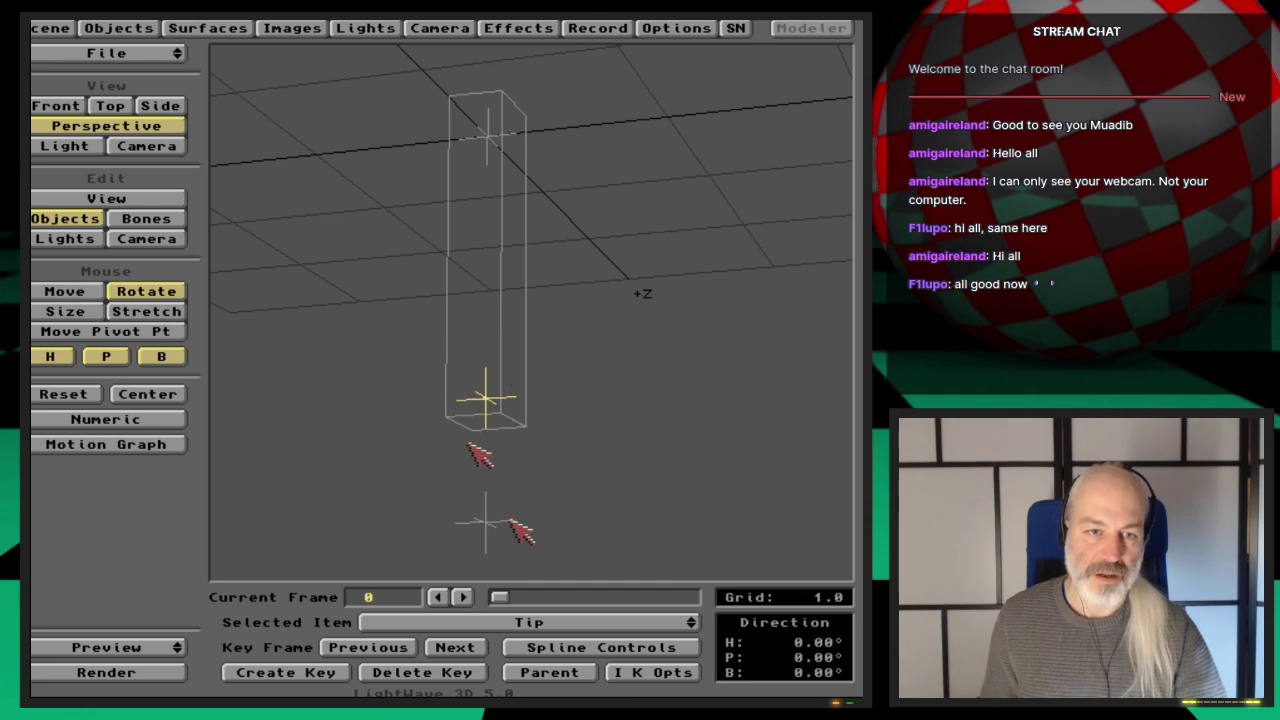
pyautogui.click(660, 675)
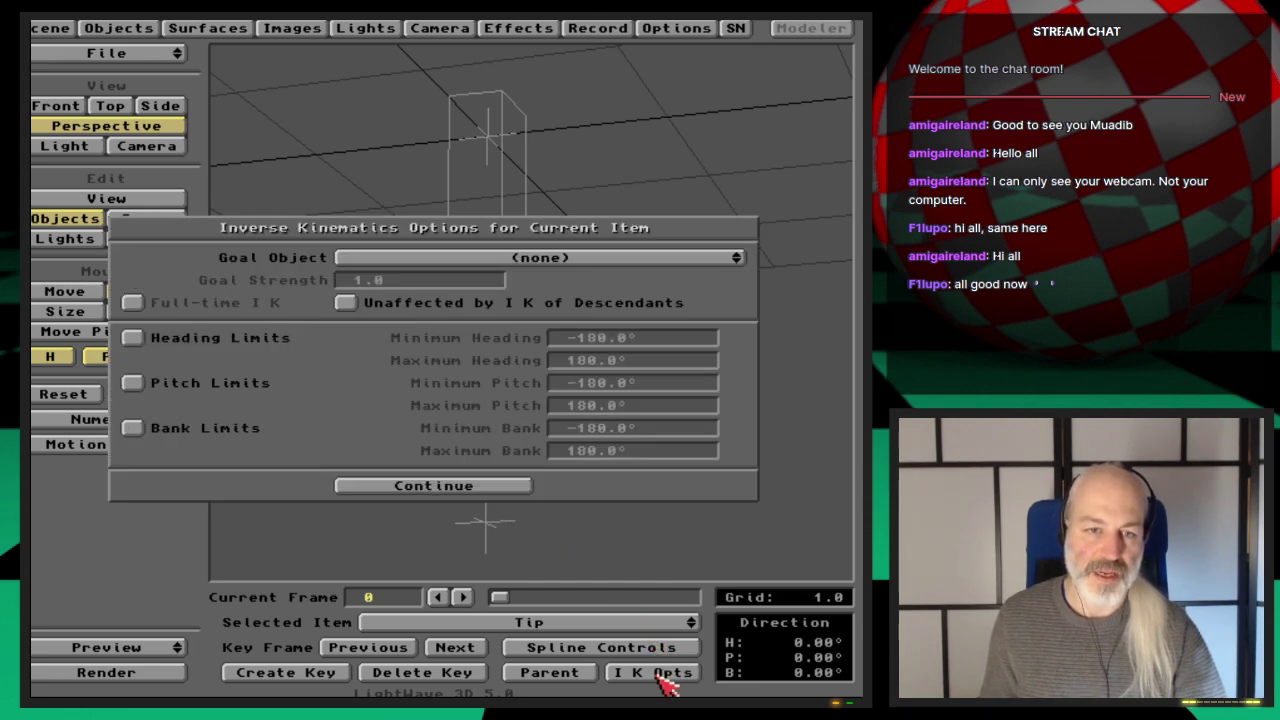
pyautogui.click(631, 268)
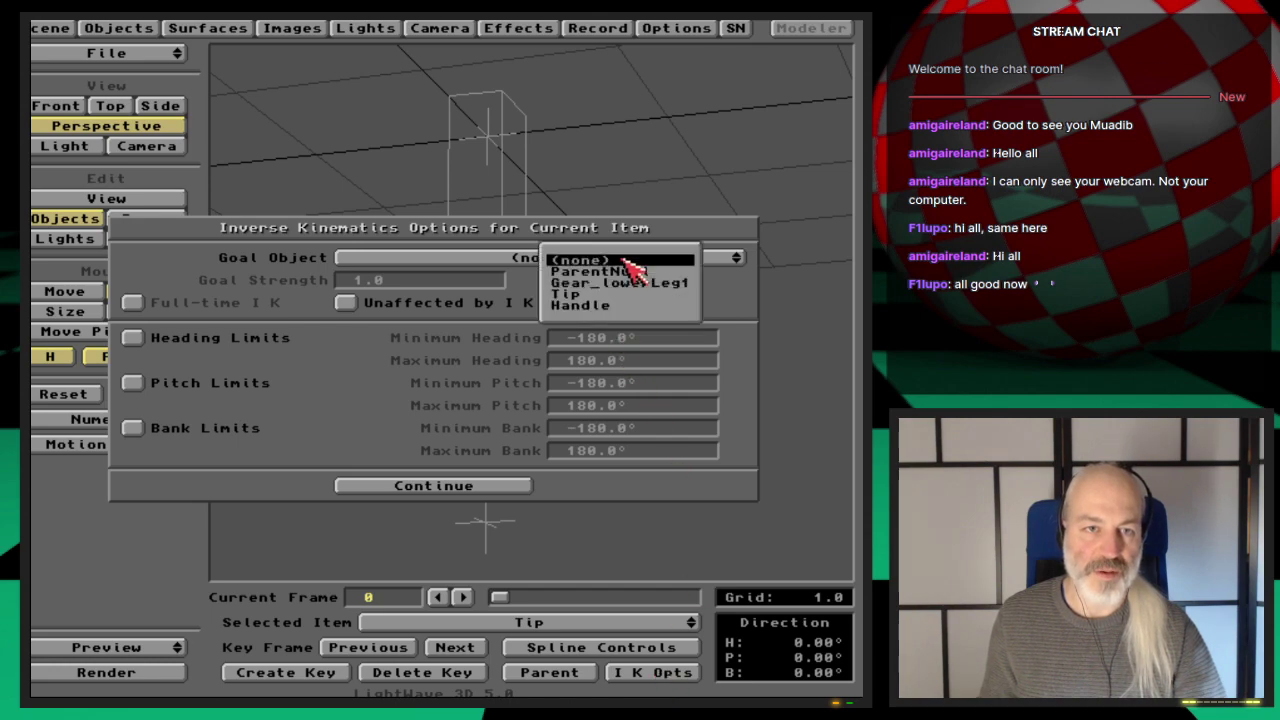
pyautogui.click(664, 308)
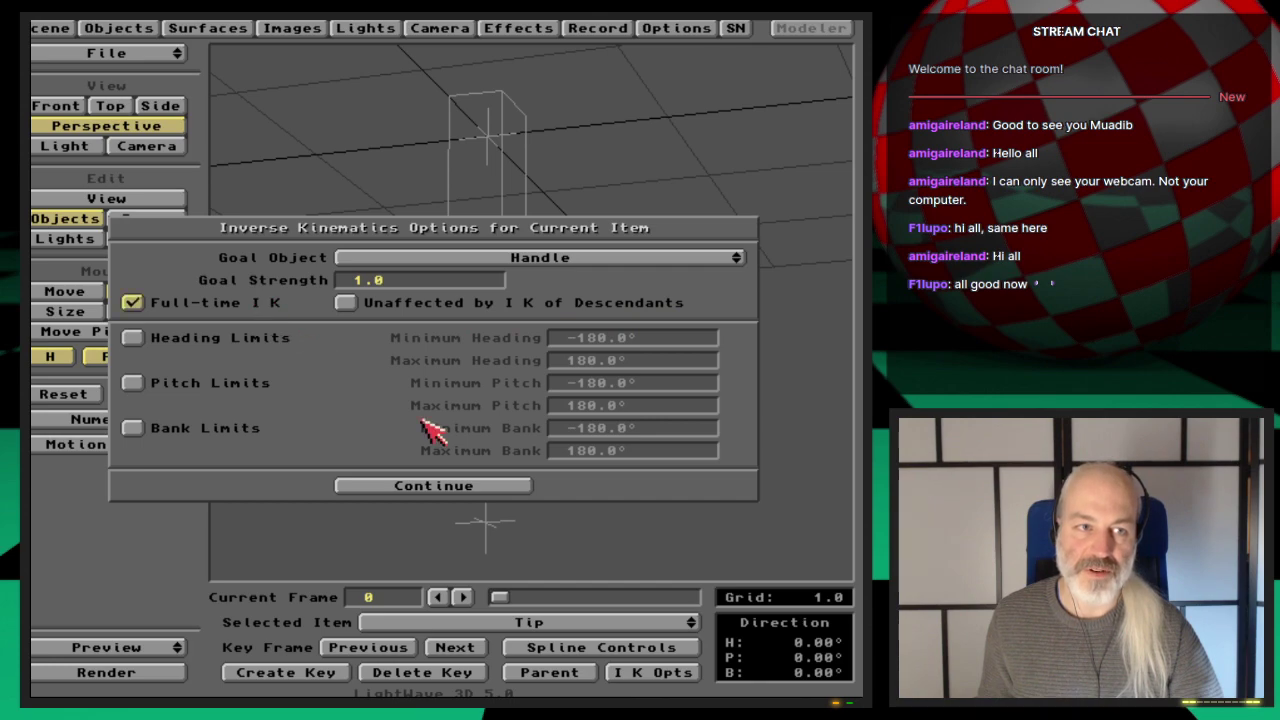
pyautogui.click(447, 486)
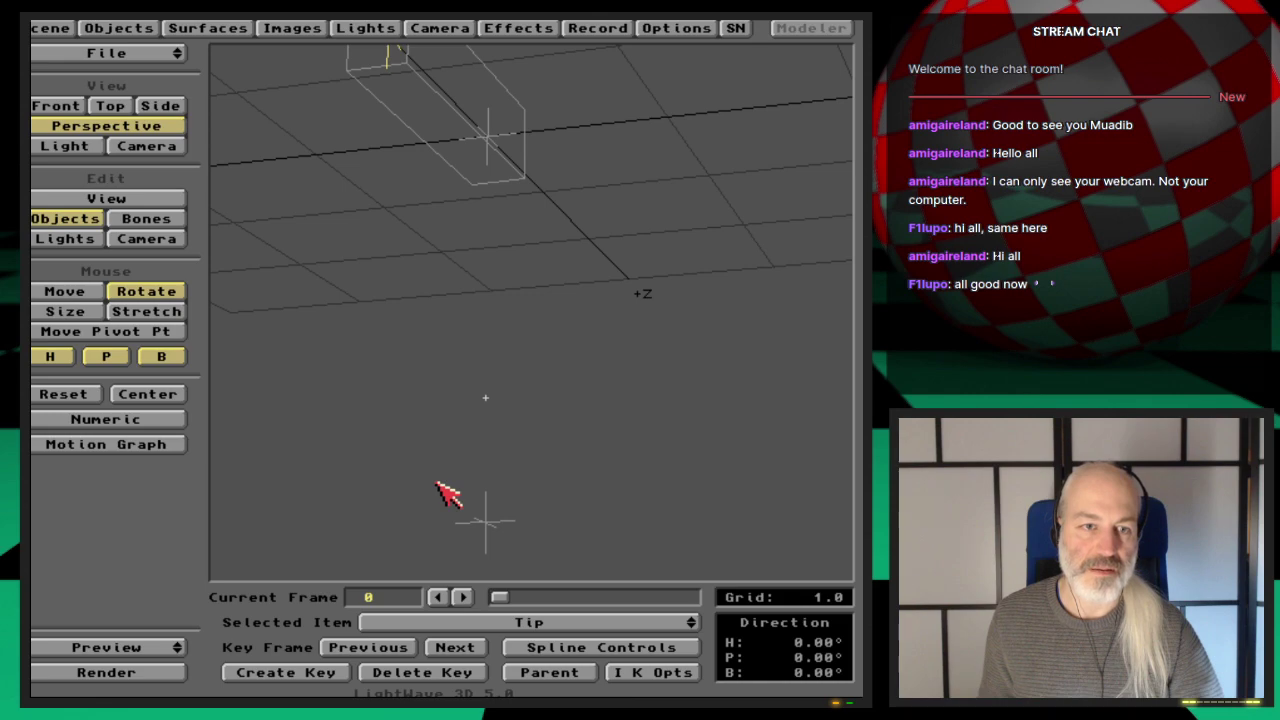
# Enable movement of the Handle null on all three axes and move it to about X -0.276, Y -2.100, Z -0.287.
pyautogui.press('Down')
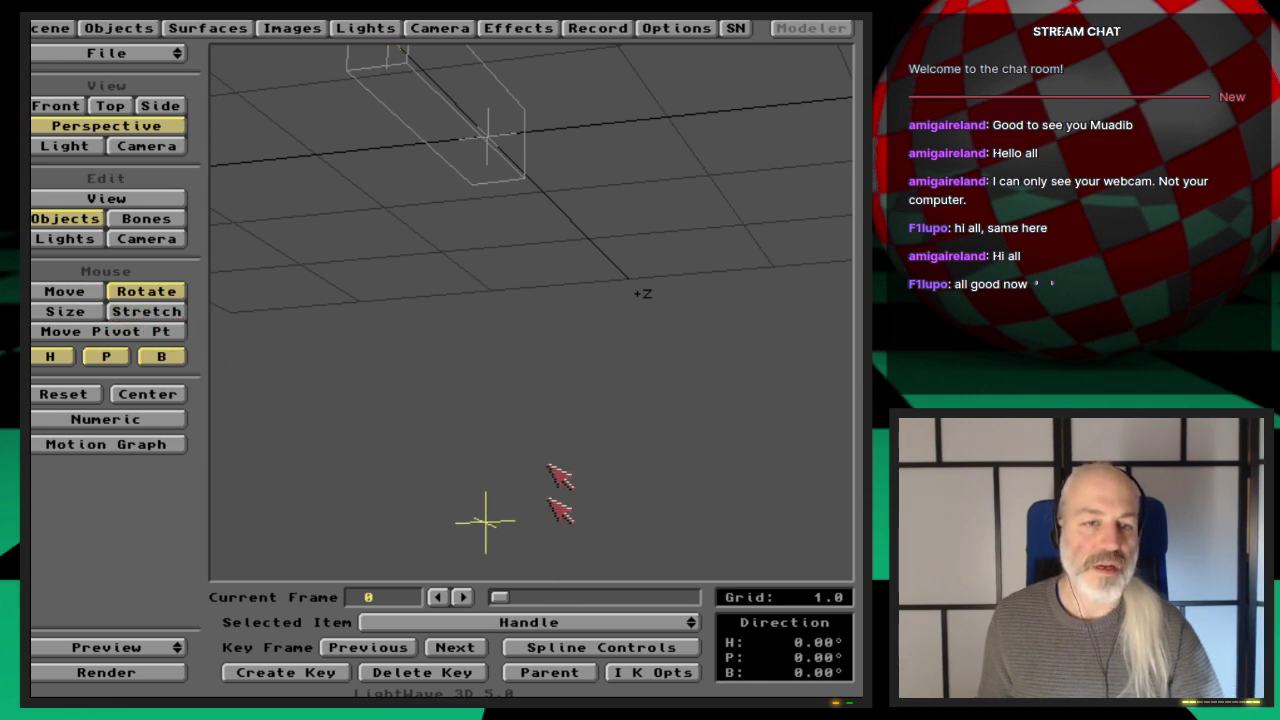
pyautogui.moveTo(551, 508); pyautogui.dragTo(560, 509)
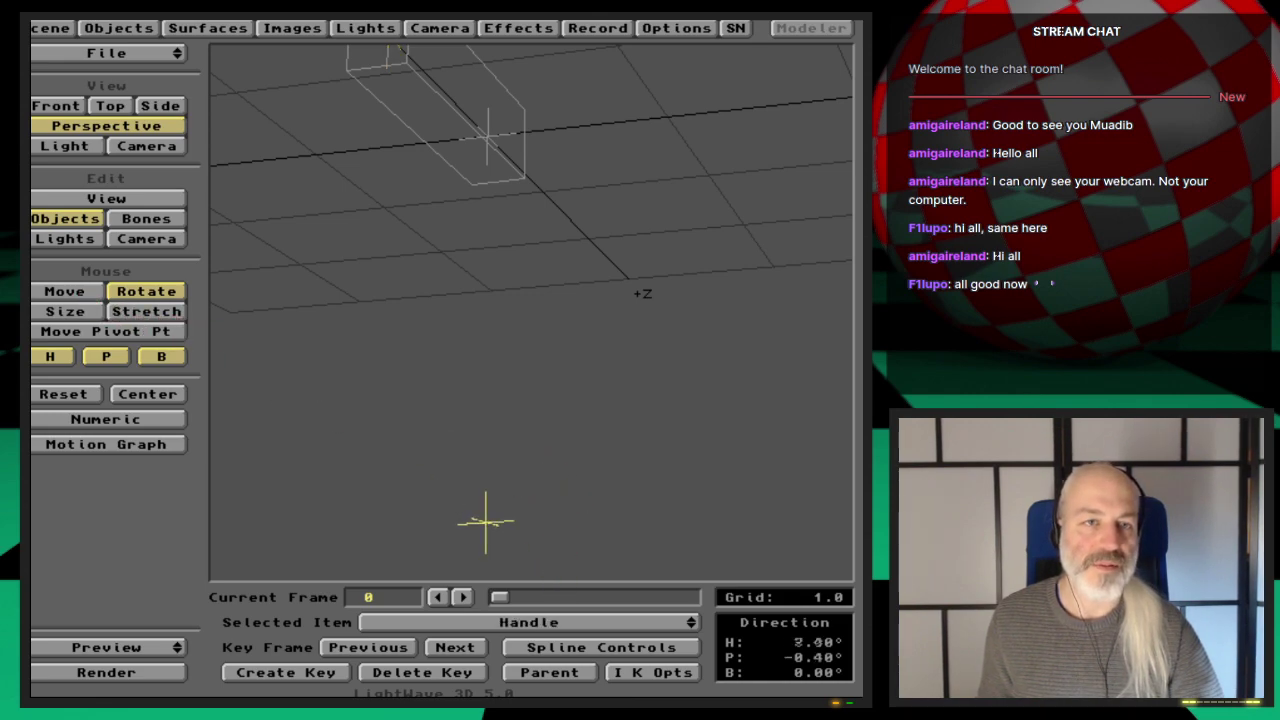
pyautogui.click(66, 292)
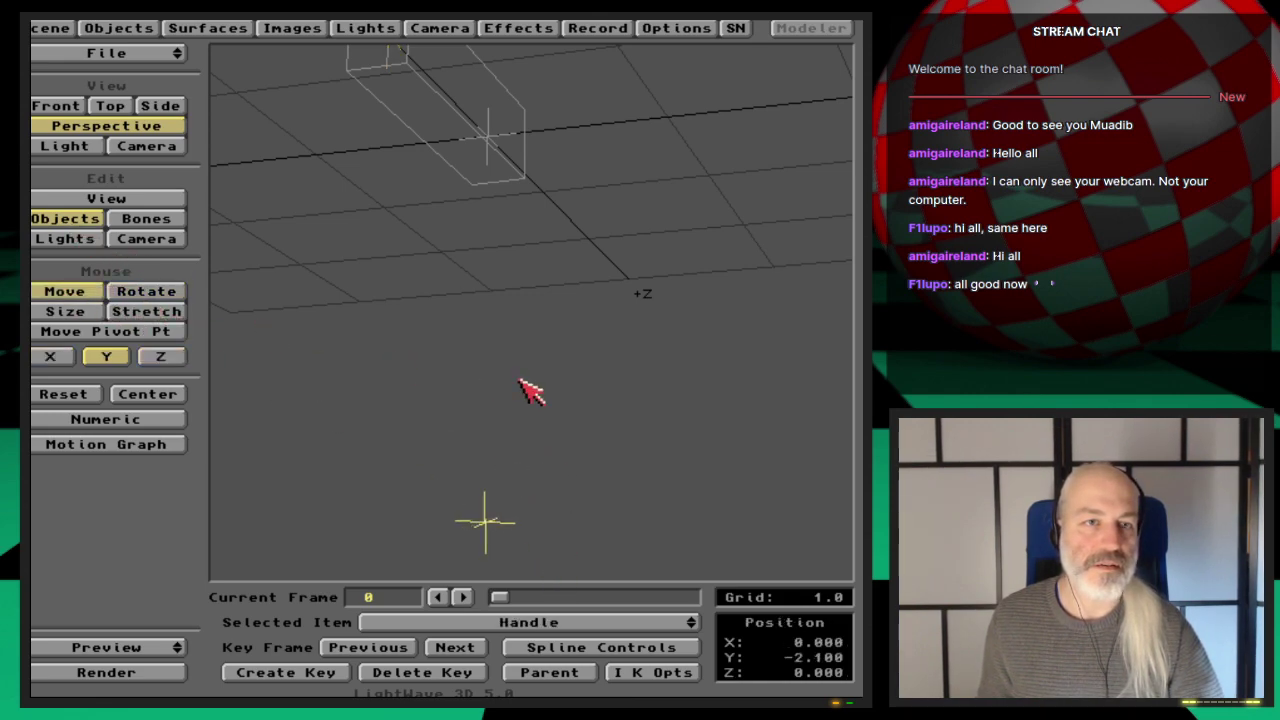
pyautogui.click(158, 357)
pyautogui.click(55, 357)
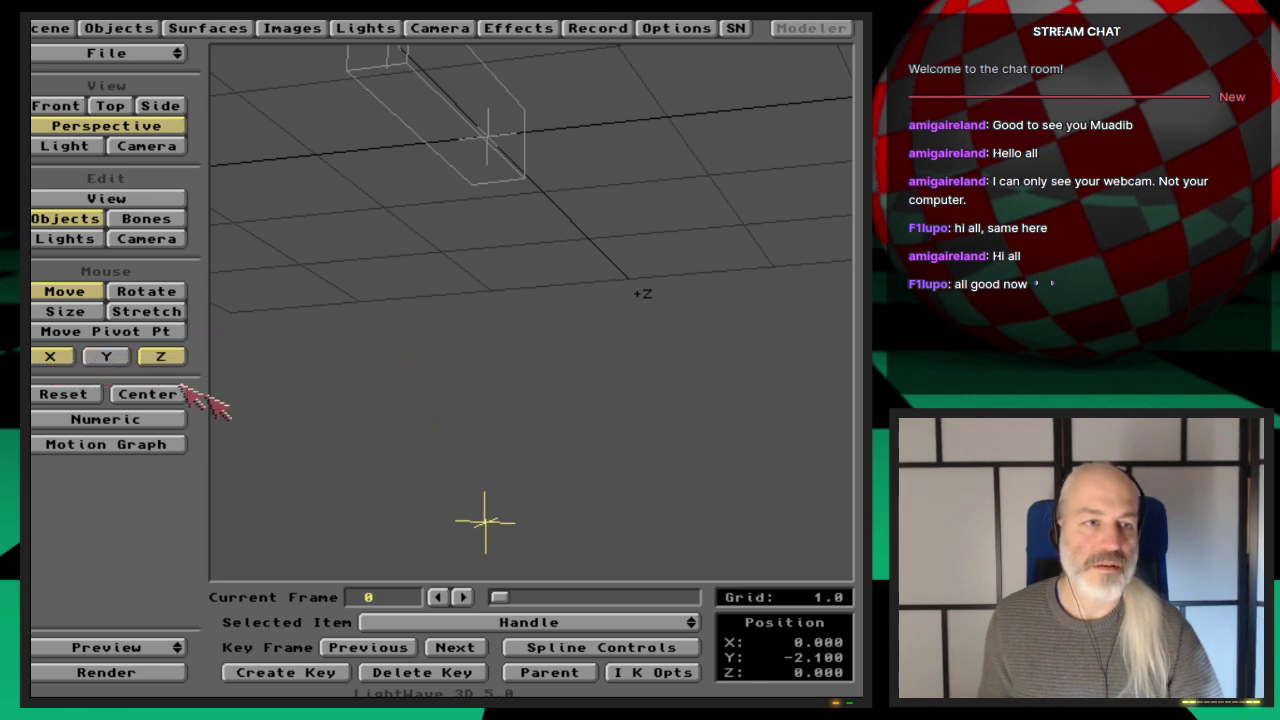
pyautogui.click(113, 357)
pyautogui.moveTo(500, 437); pyautogui.dragTo(530, 358)
pyautogui.moveTo(620, 548); pyautogui.dragTo(414, 516)
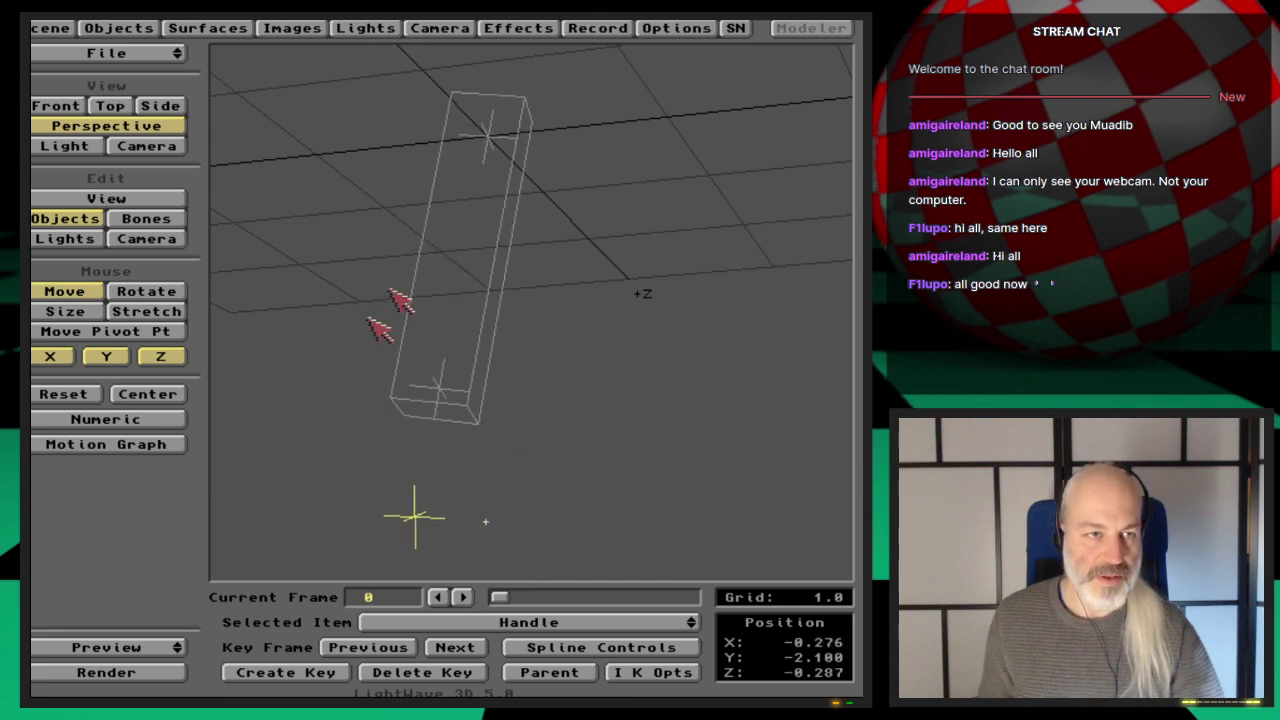
# Select ParentNull and lock its bank rotation against editing, leaving heading and pitch enabled.
pyautogui.click(558, 628)
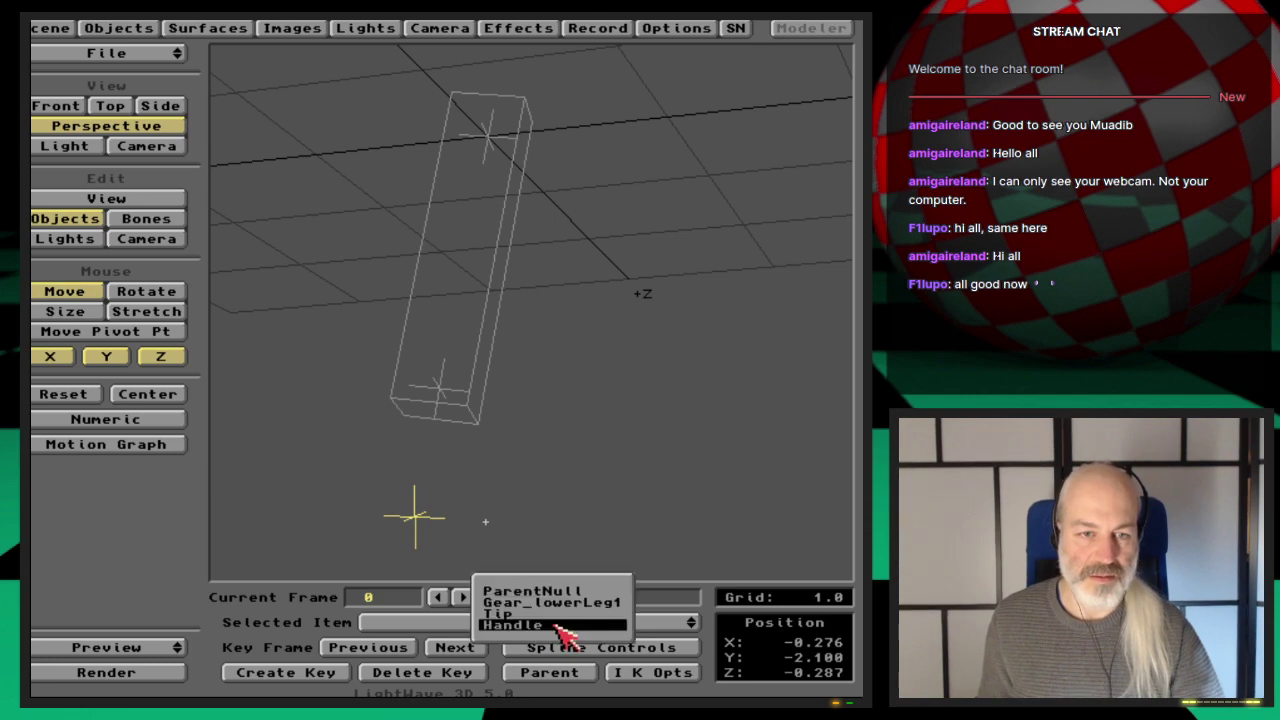
pyautogui.click(570, 604)
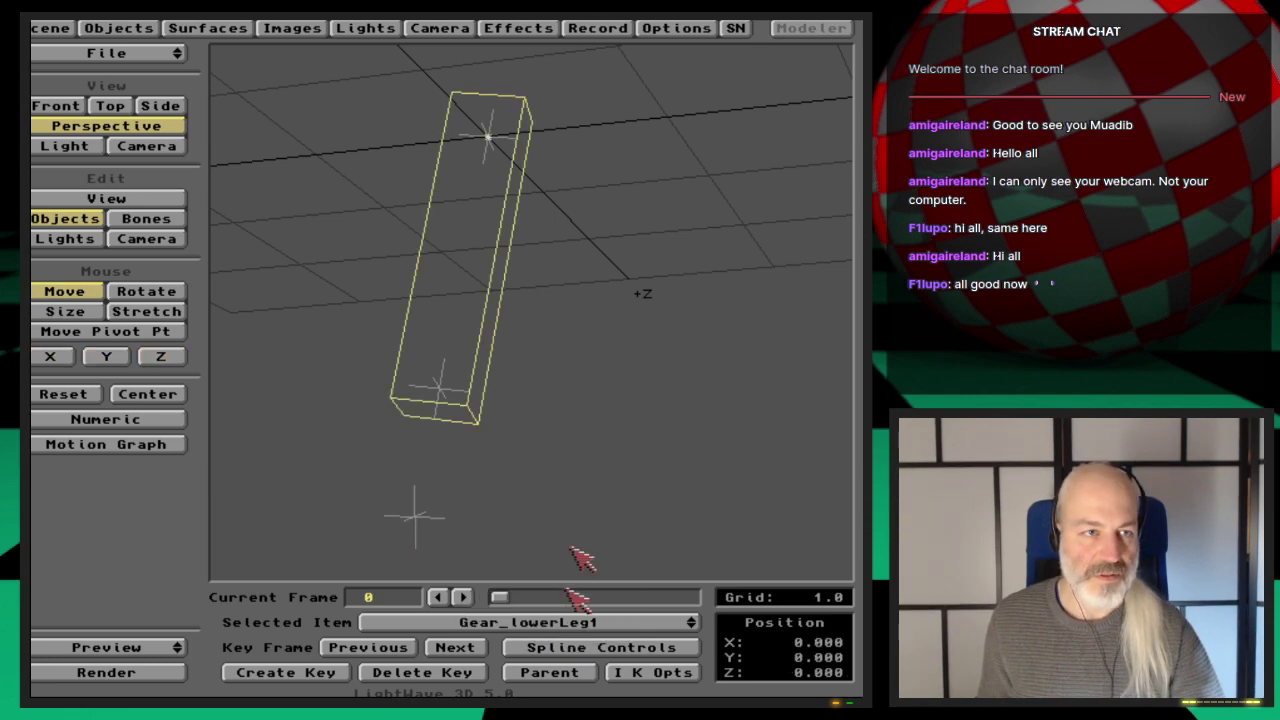
pyautogui.click(590, 626)
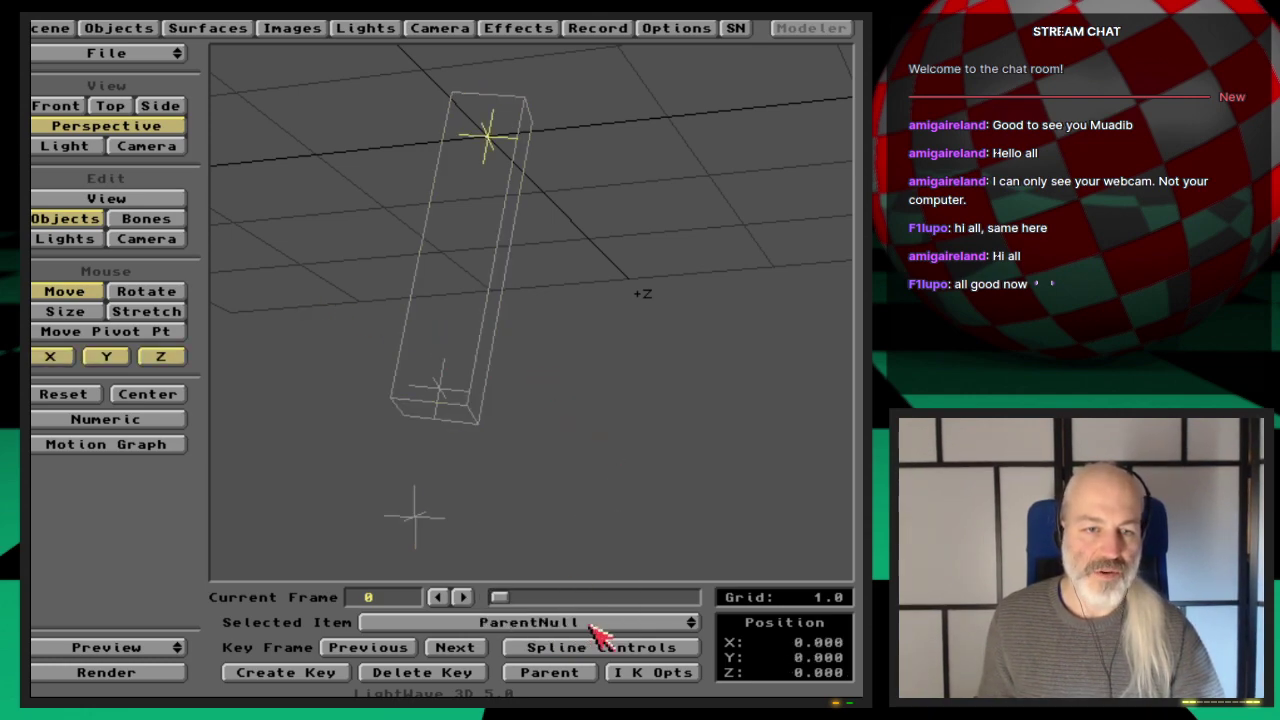
pyautogui.click(148, 291)
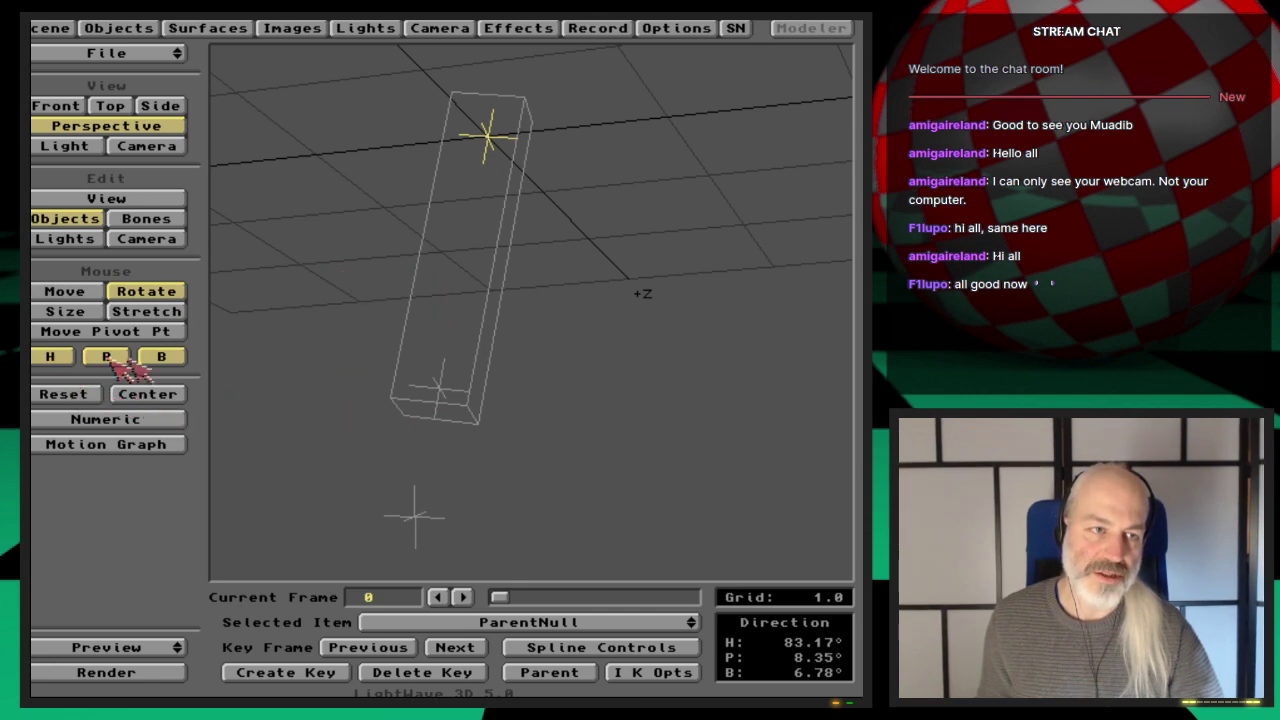
pyautogui.click(161, 357)
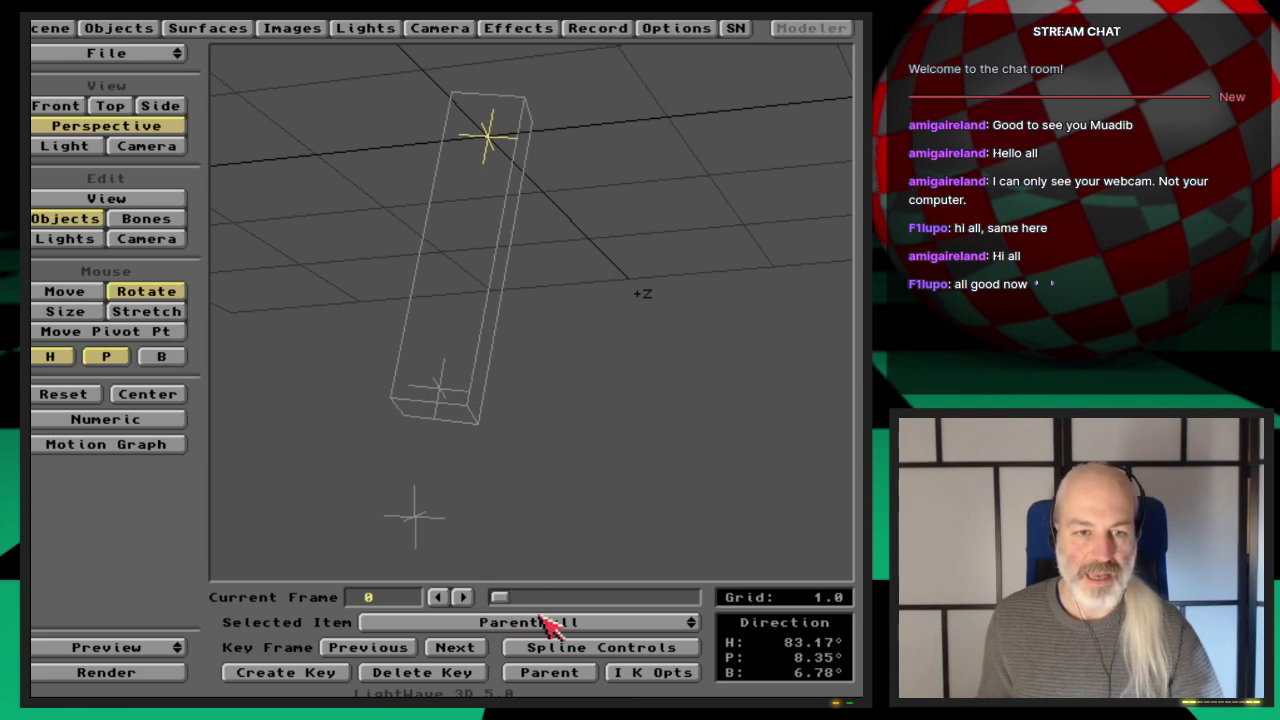
# Test the leg by moving the Handle null to about X -0.029, Y -2.200, Z 2.040, and show the front view.
pyautogui.moveTo(548, 620); pyautogui.dragTo(546, 652)
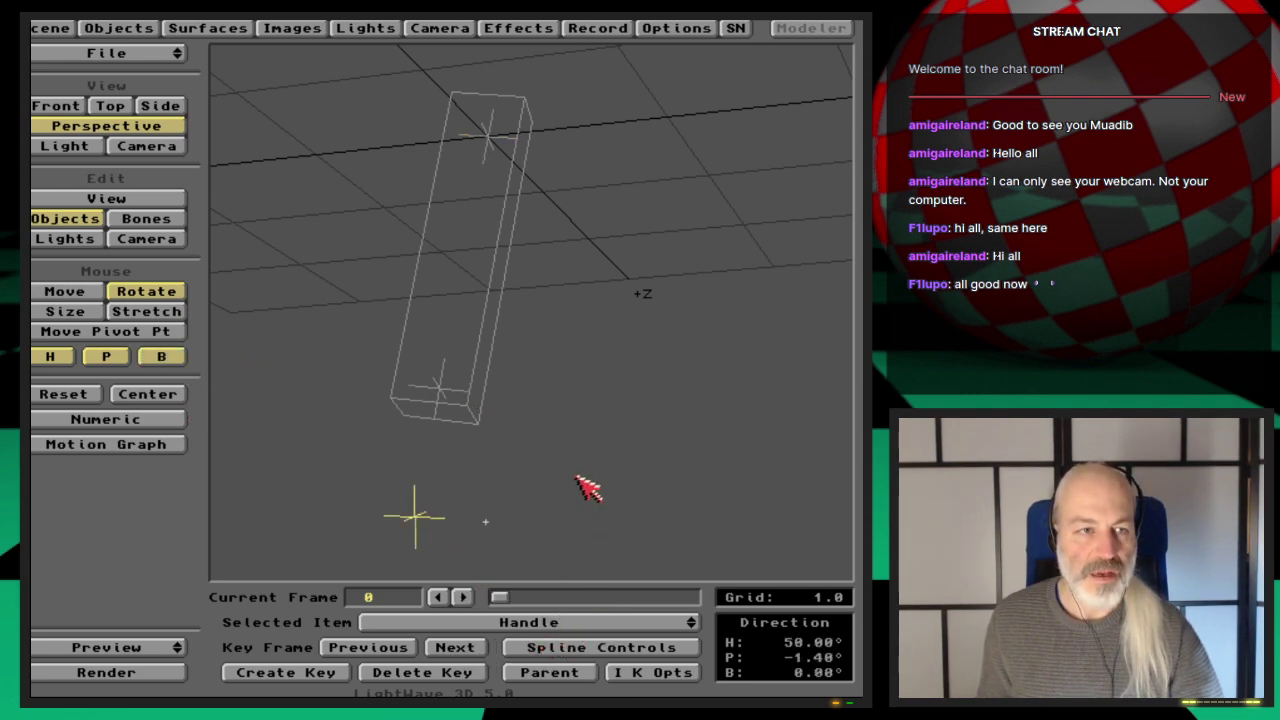
pyautogui.moveTo(508, 498); pyautogui.dragTo(462, 550)
pyautogui.click(80, 290)
pyautogui.press('1')
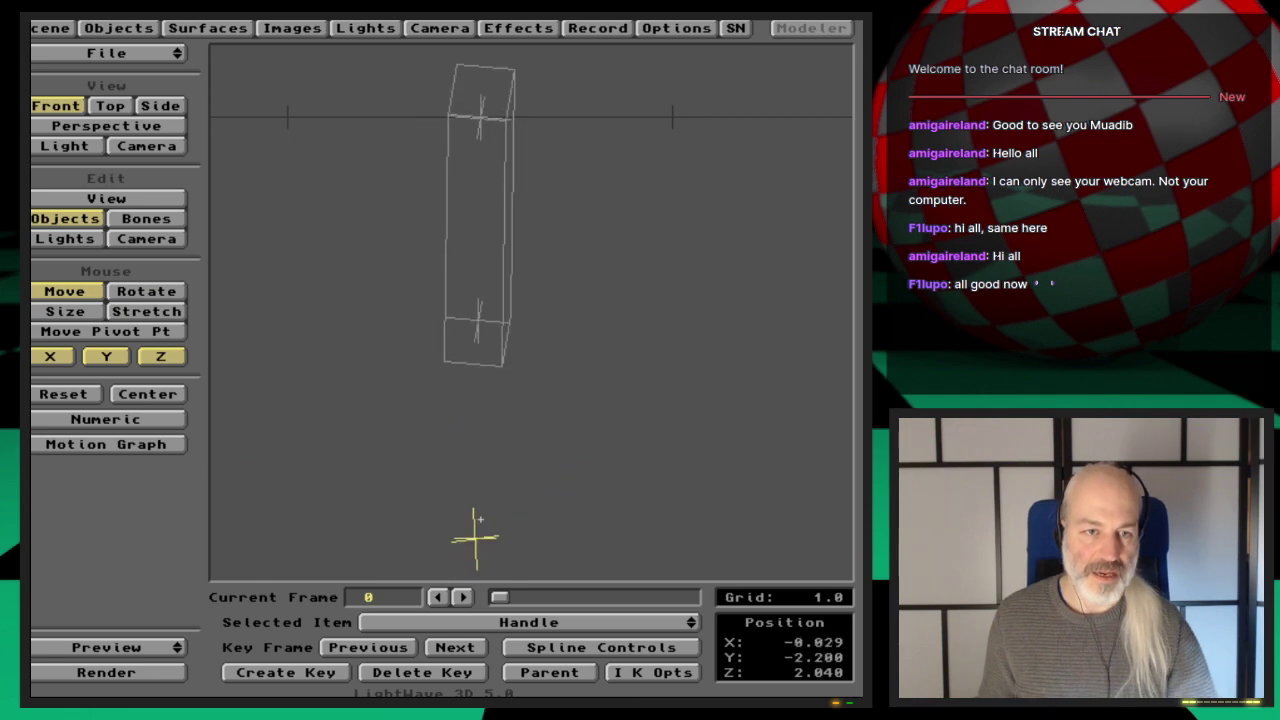
# Reset the Handle null's position, move it to about X 0.140, Y -2.150, Z 0.000, and create a key for it at frame 0.
pyautogui.click(66, 394)
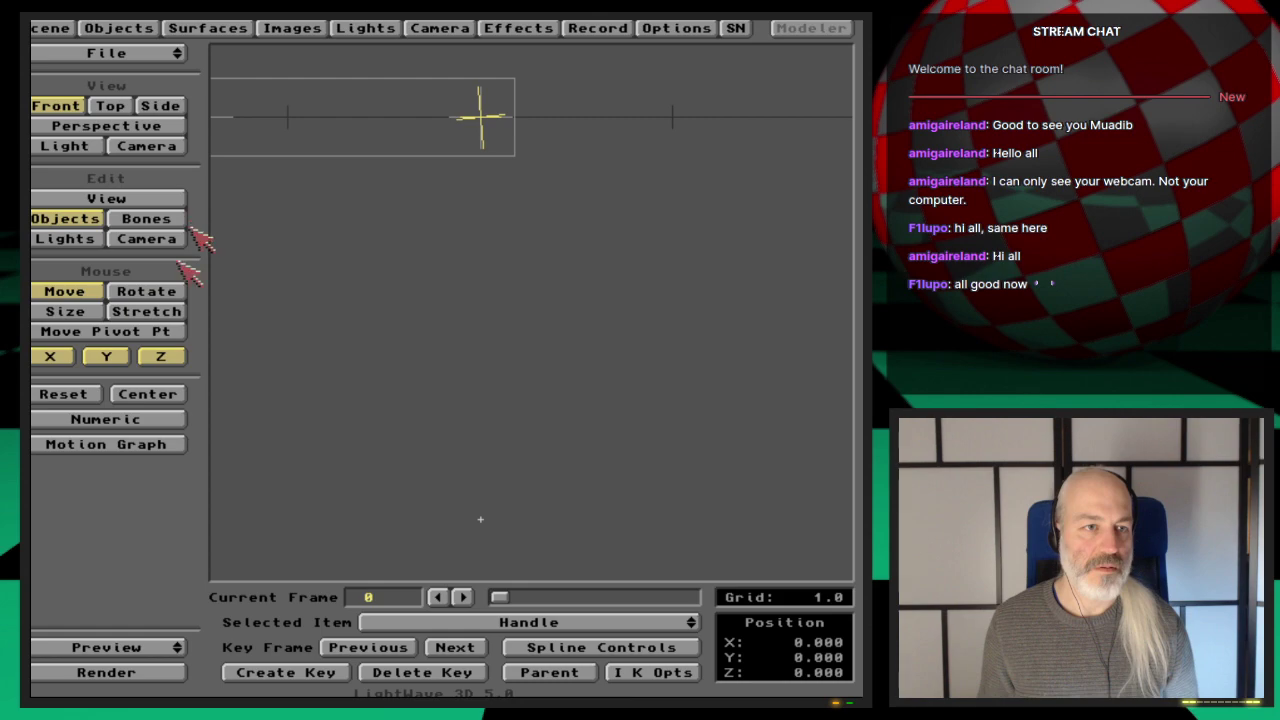
pyautogui.moveTo(495, 318); pyautogui.dragTo(522, 689)
pyautogui.moveTo(517, 255); pyautogui.dragTo(523, 270)
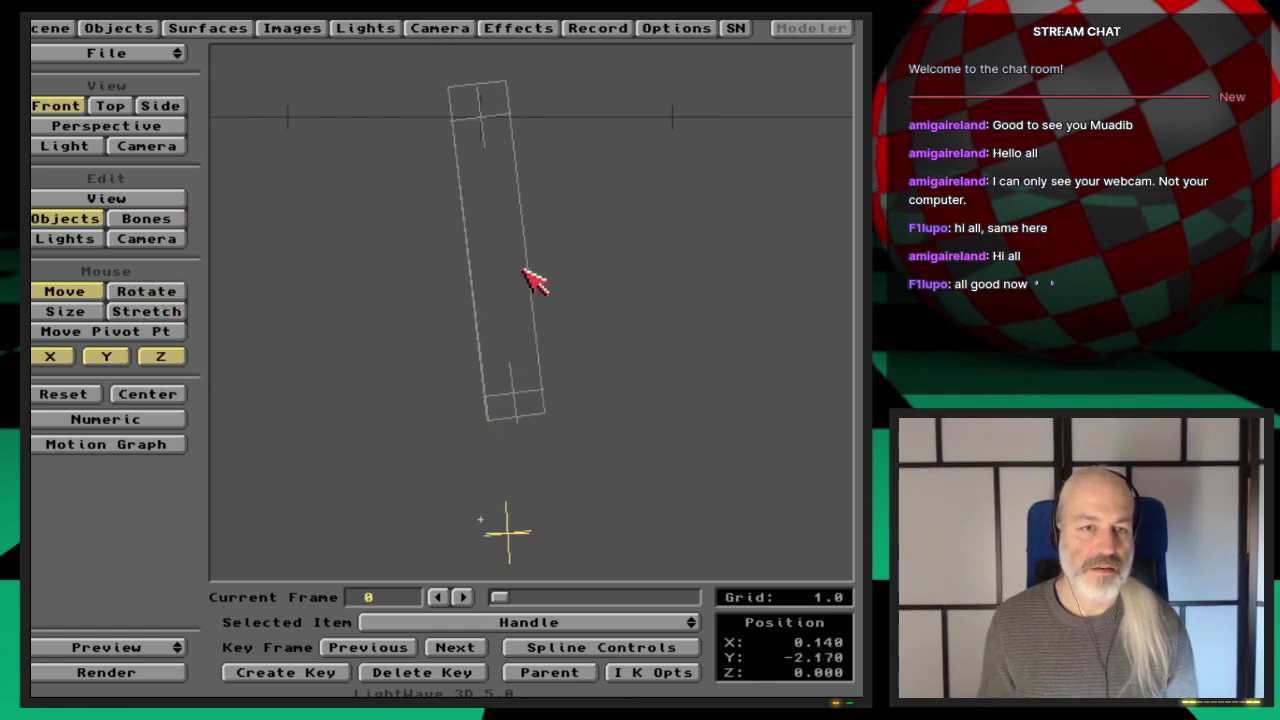
pyautogui.moveTo(598, 368)
pyautogui.mouseDown()
pyautogui.moveTo(528, 376)
pyautogui.moveTo(563, 389)
pyautogui.moveTo(717, 249)
pyautogui.moveTo(577, 238)
pyautogui.moveTo(563, 358)
pyautogui.moveTo(602, 370)
pyautogui.mouseUp()
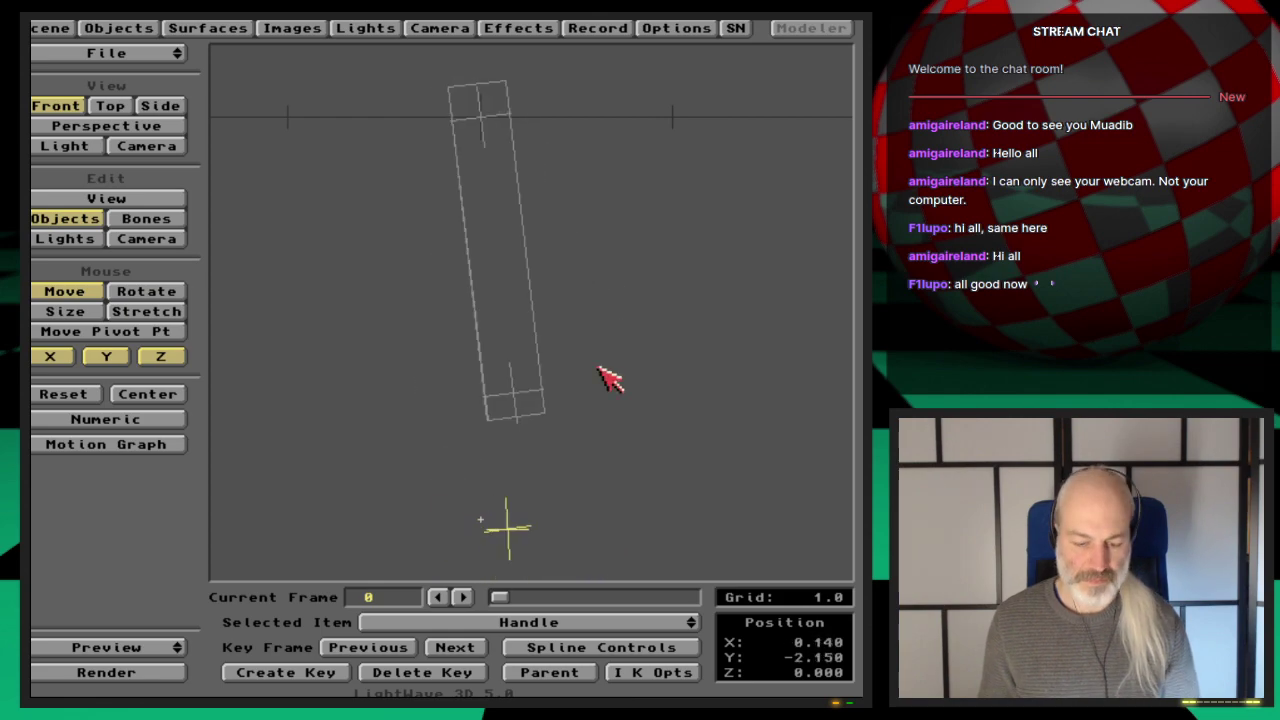
pyautogui.press('Return')
pyautogui.press('Return')
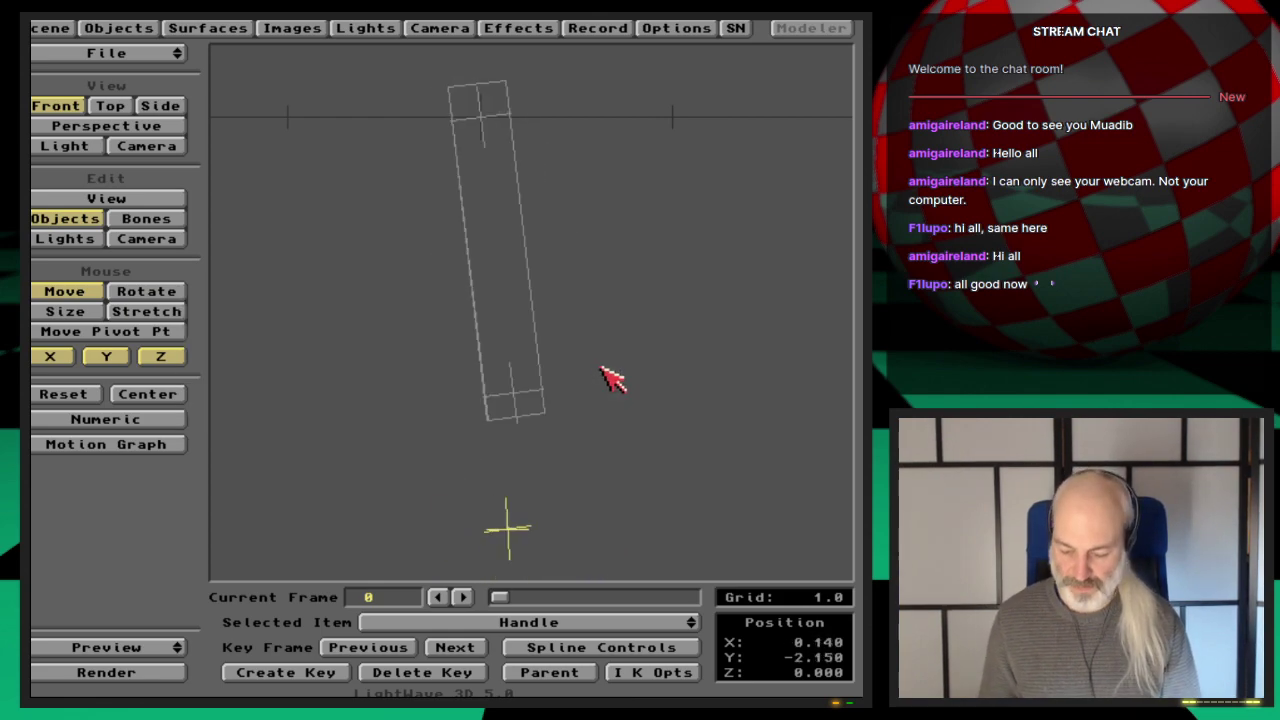
# Set up a wider, nearly frontal perspective view and move the Handle null to about X 0.140, Y -2.150, Z -1.280.
pyautogui.press('4')
pyautogui.press('v')
pyautogui.moveTo(580, 401); pyautogui.dragTo(605, 502)
pyautogui.press('o')
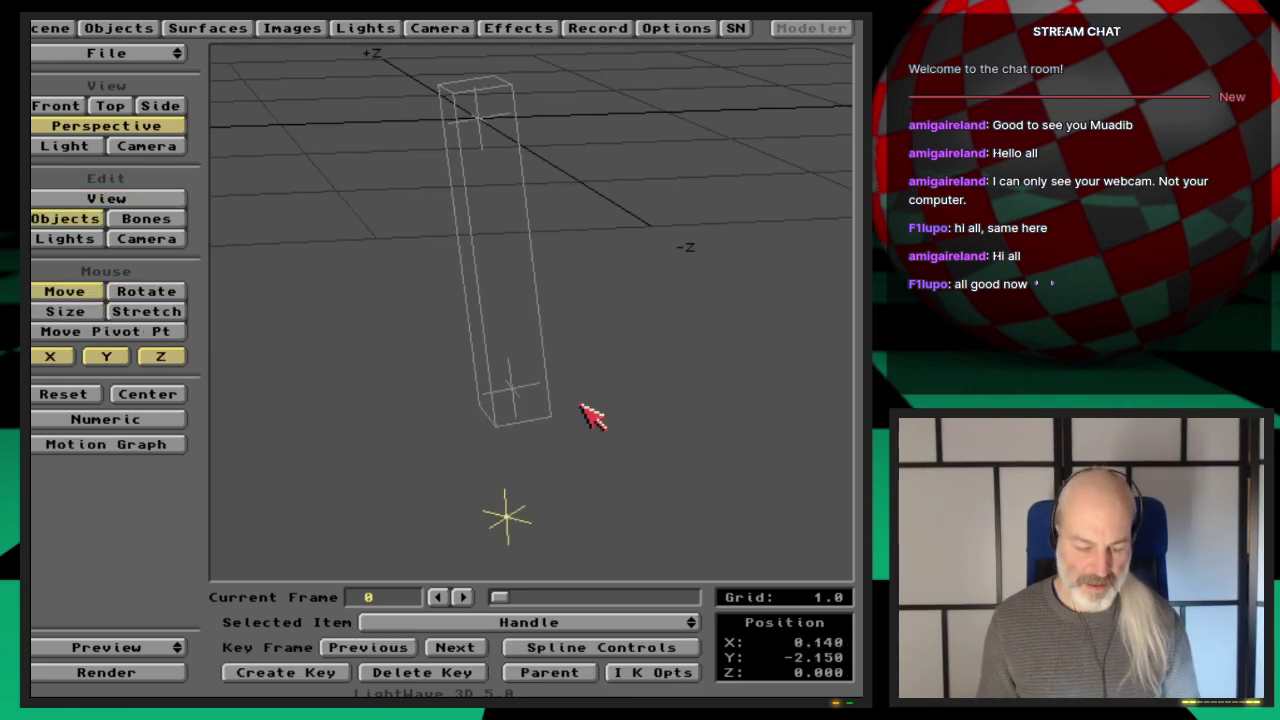
pyautogui.press(',')
pyautogui.press('v')
pyautogui.moveTo(595, 405)
pyautogui.mouseDown()
pyautogui.moveTo(438, 406)
pyautogui.moveTo(606, 417)
pyautogui.mouseUp()
pyautogui.press('o')
pyautogui.press('t')
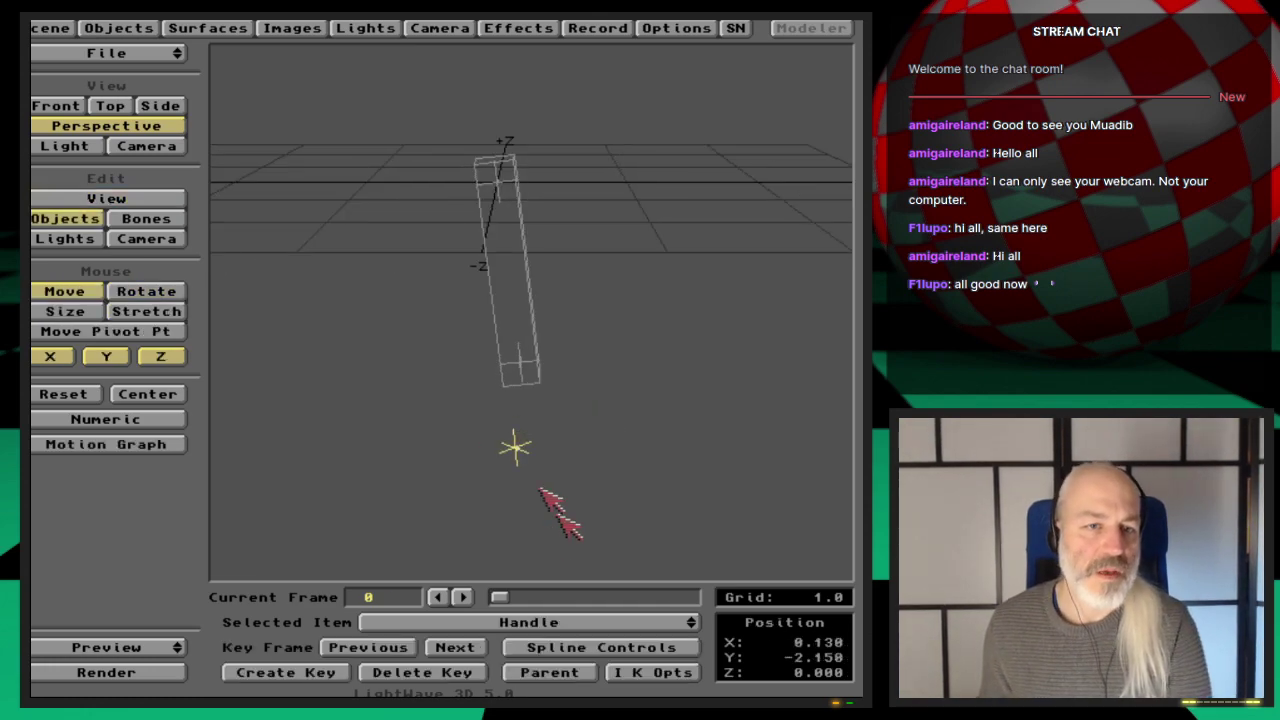
pyautogui.moveTo(517, 448); pyautogui.dragTo(571, 463)
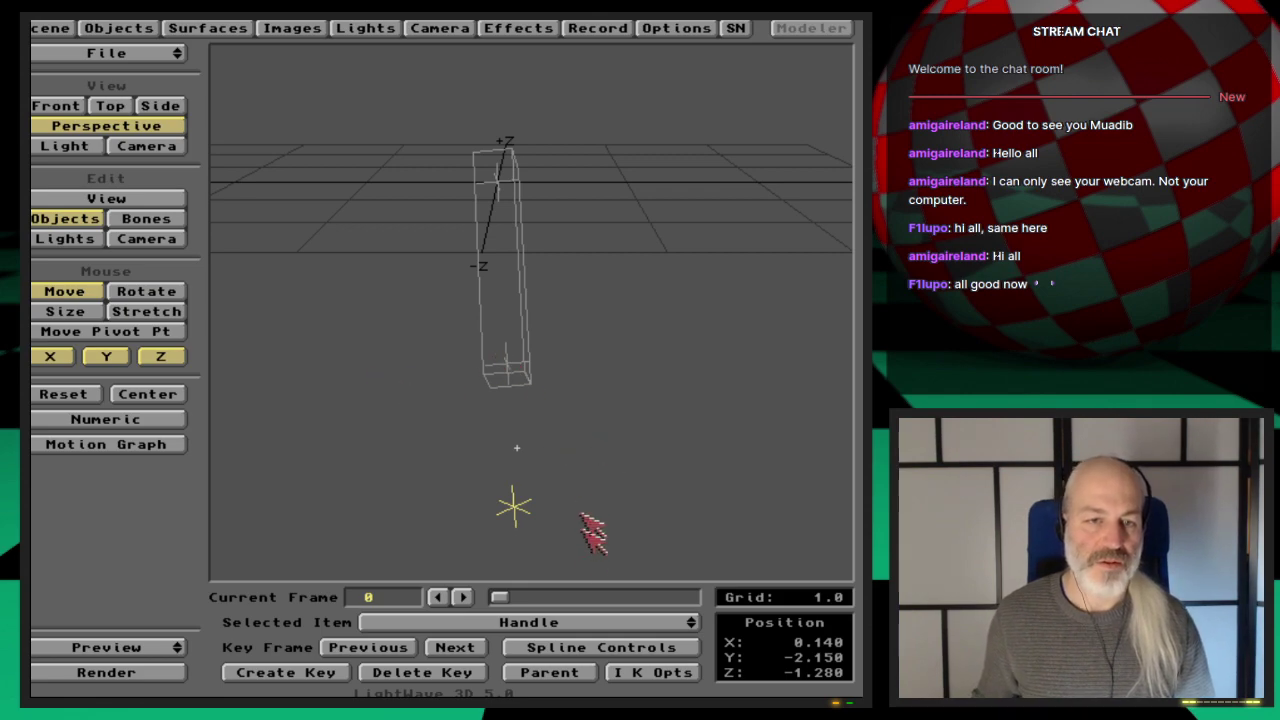
# Review the inverse kinematics options of ParentNull, Gear_lowerLeg1 and Tip, checking each item's goal object and Full-time IK setting.
pyautogui.moveTo(598, 635); pyautogui.dragTo(602, 592)
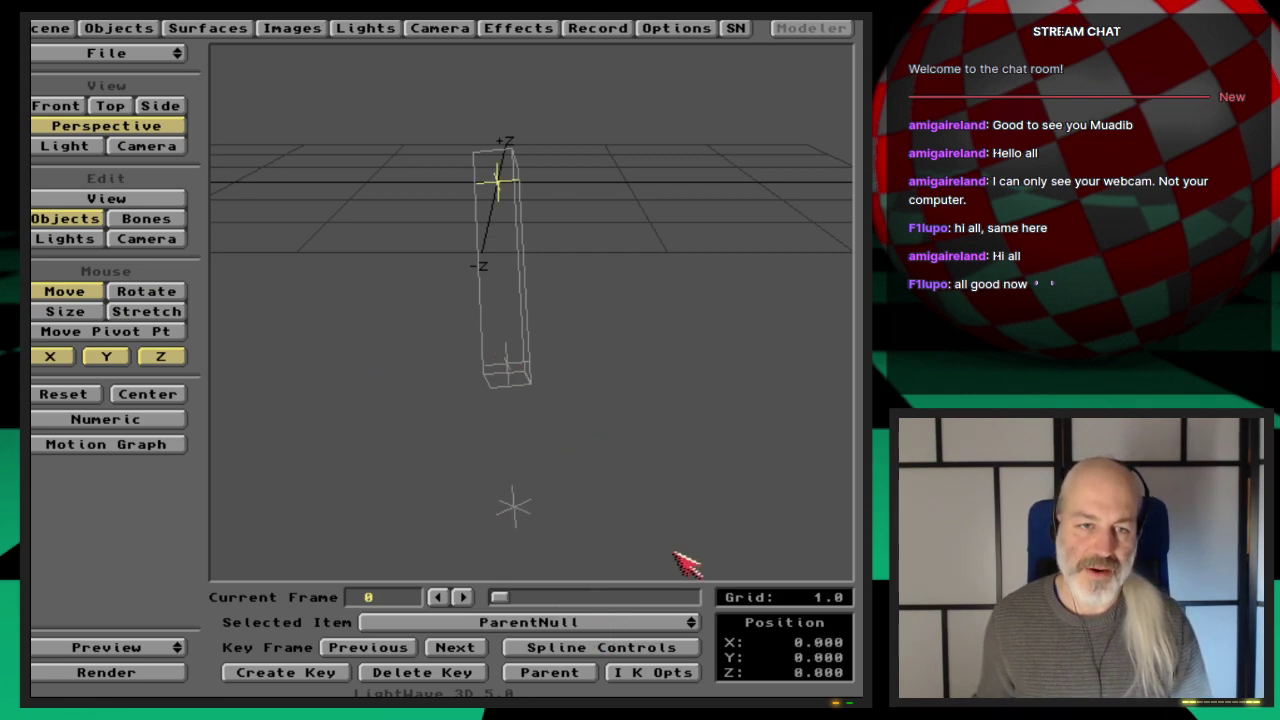
pyautogui.click(676, 674)
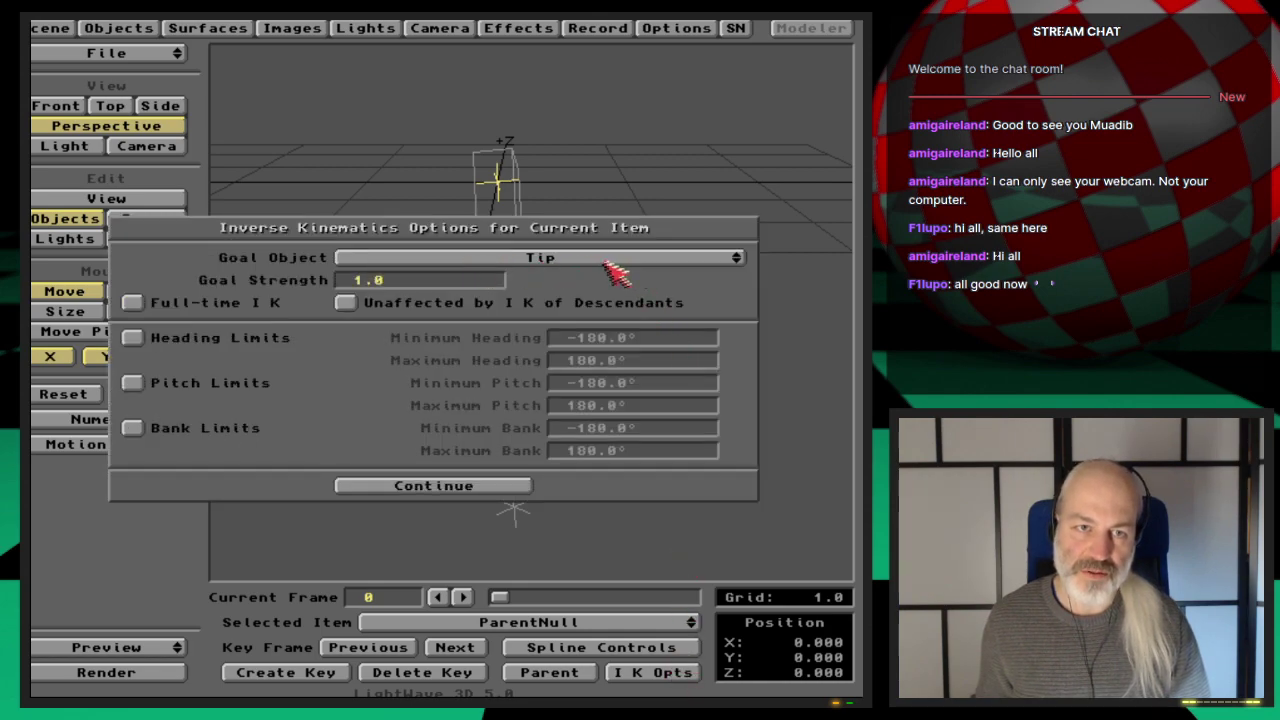
pyautogui.moveTo(606, 266); pyautogui.dragTo(607, 264)
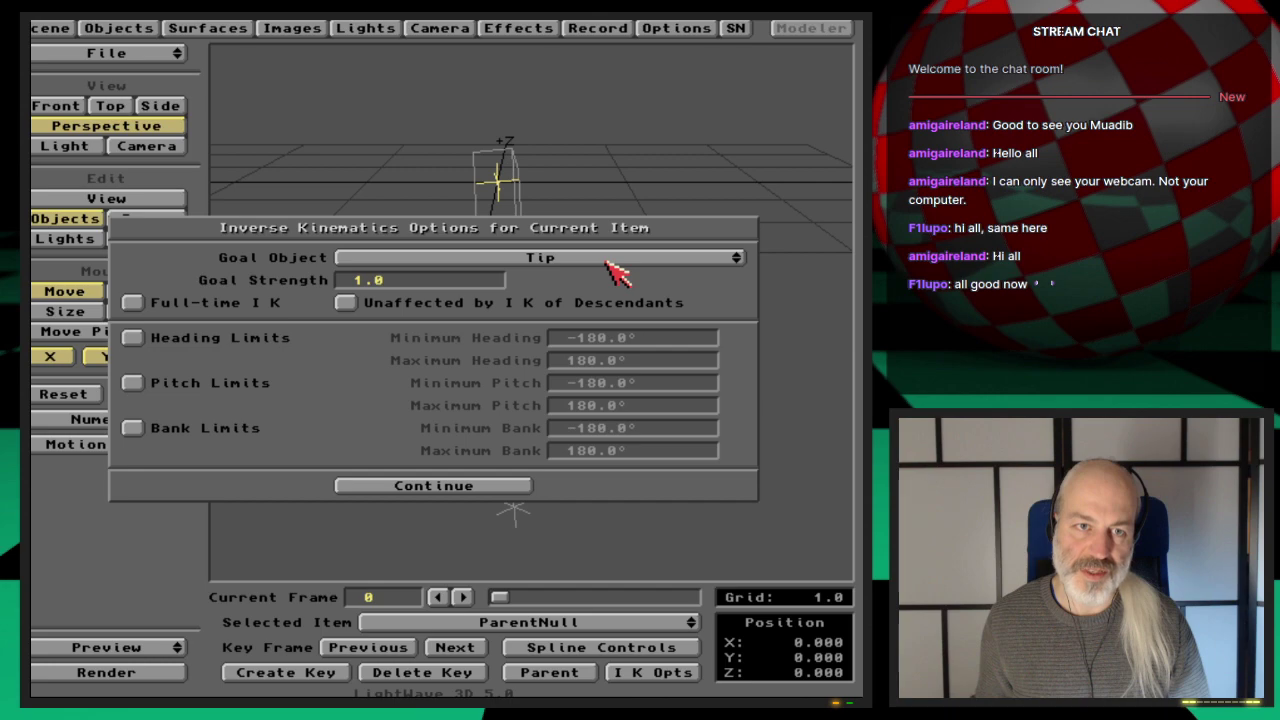
pyautogui.click(520, 486)
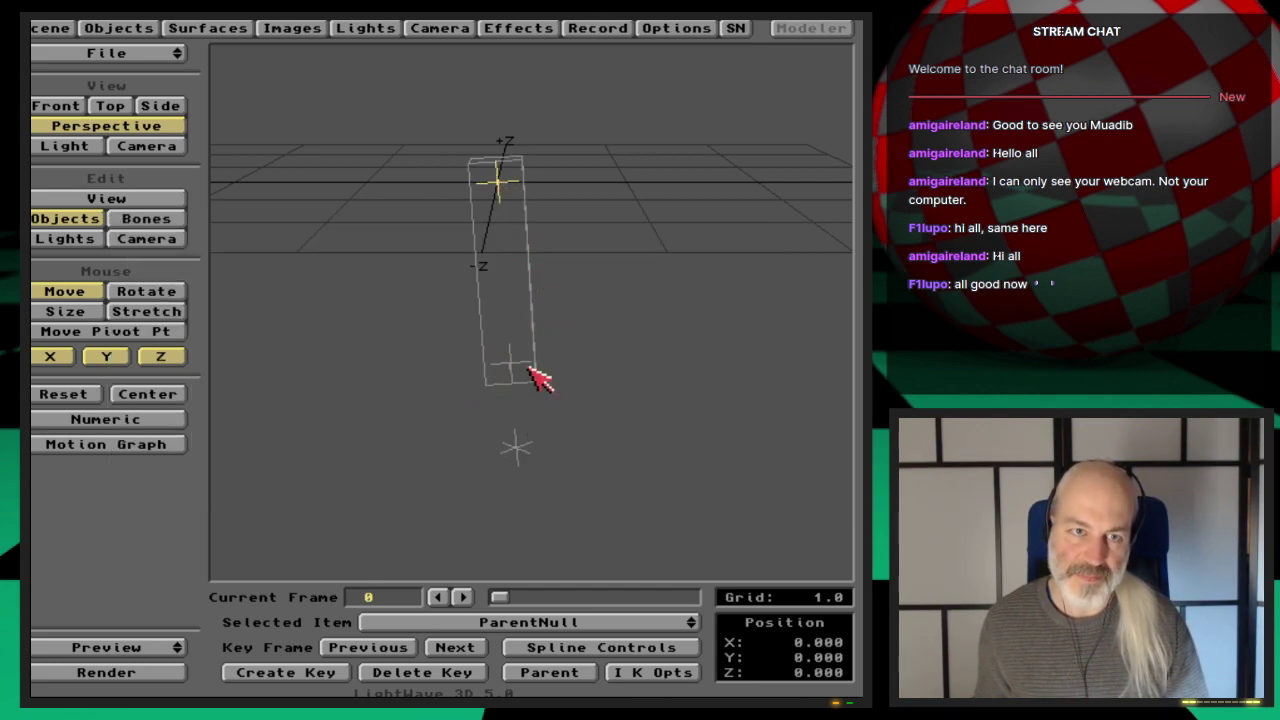
pyautogui.click(530, 367)
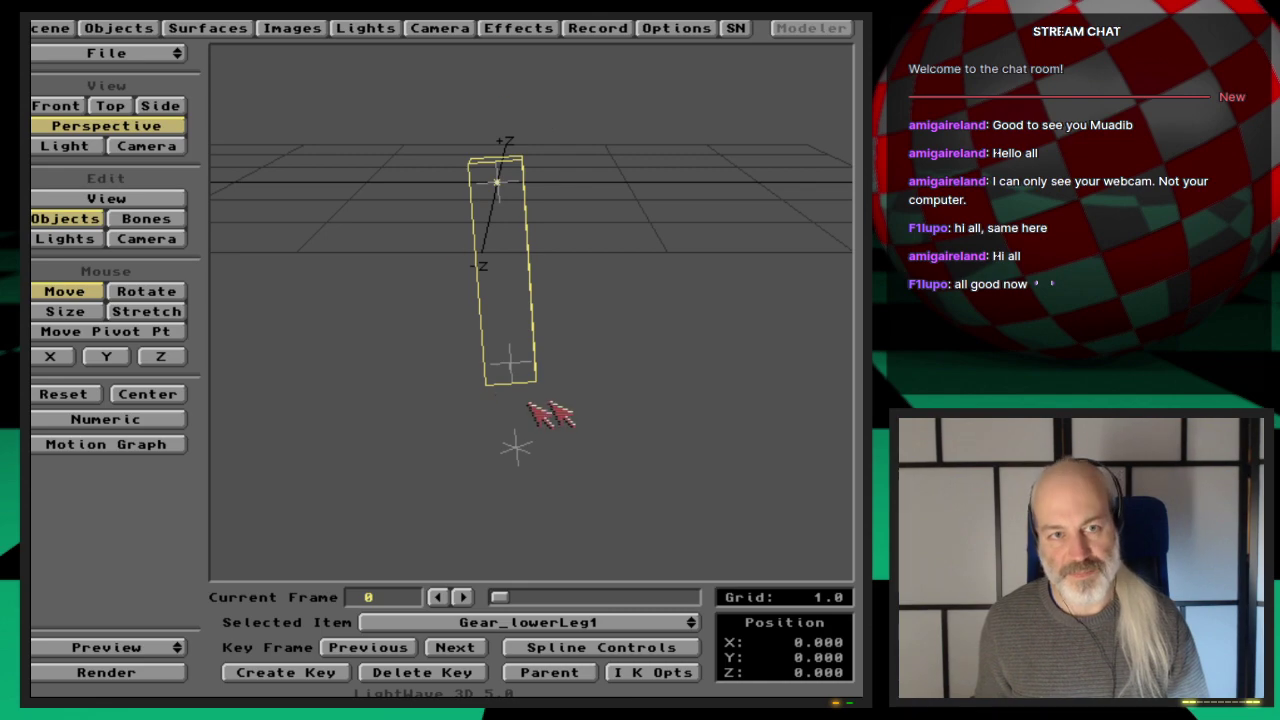
pyautogui.click(650, 672)
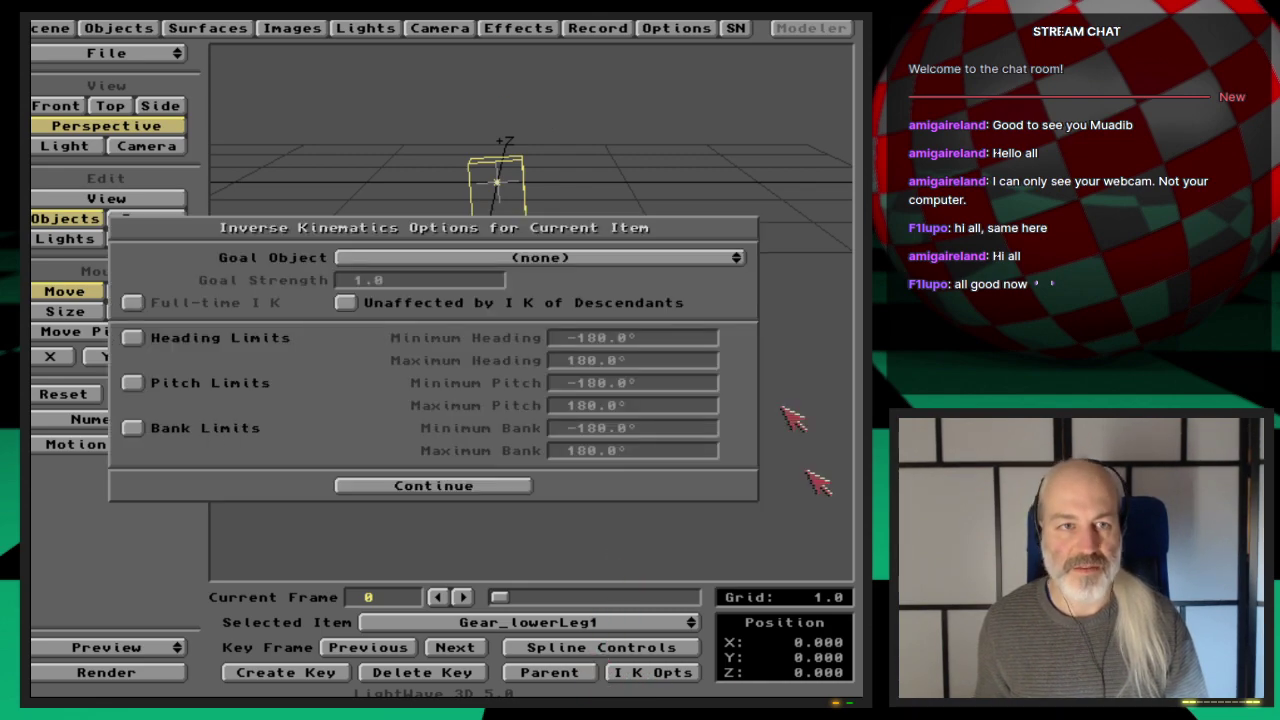
pyautogui.click(480, 487)
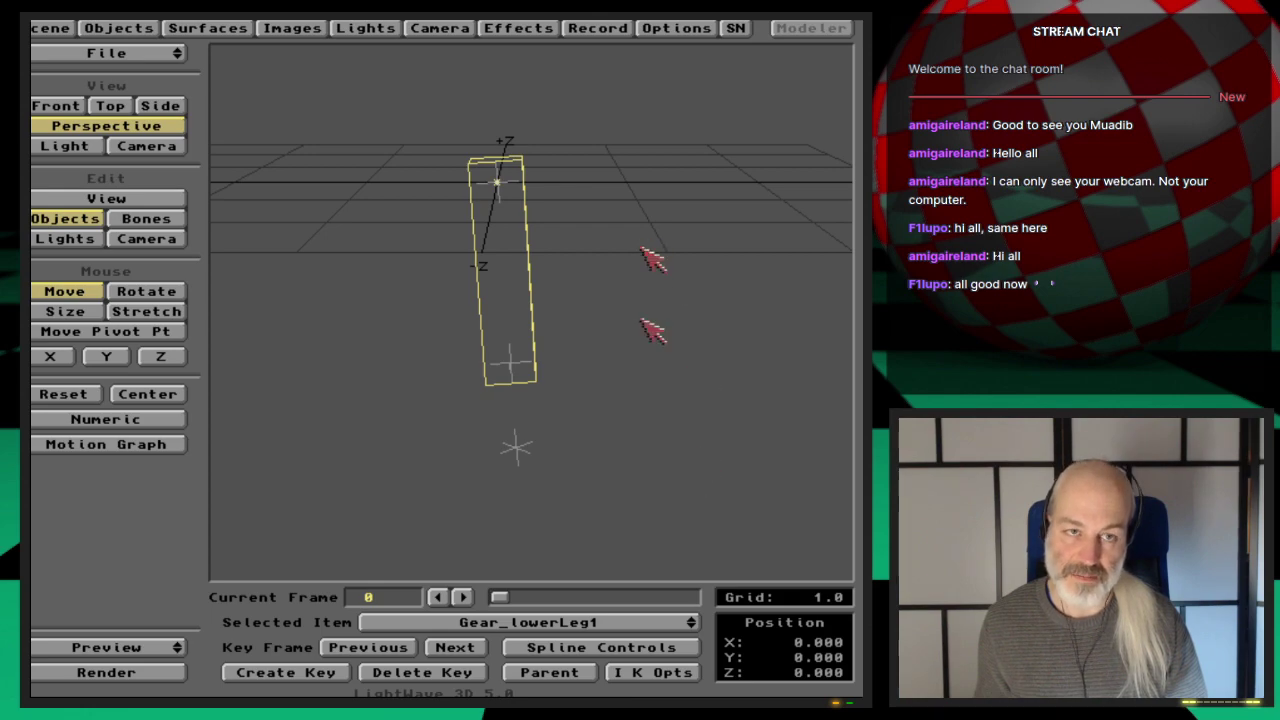
pyautogui.press('Up')
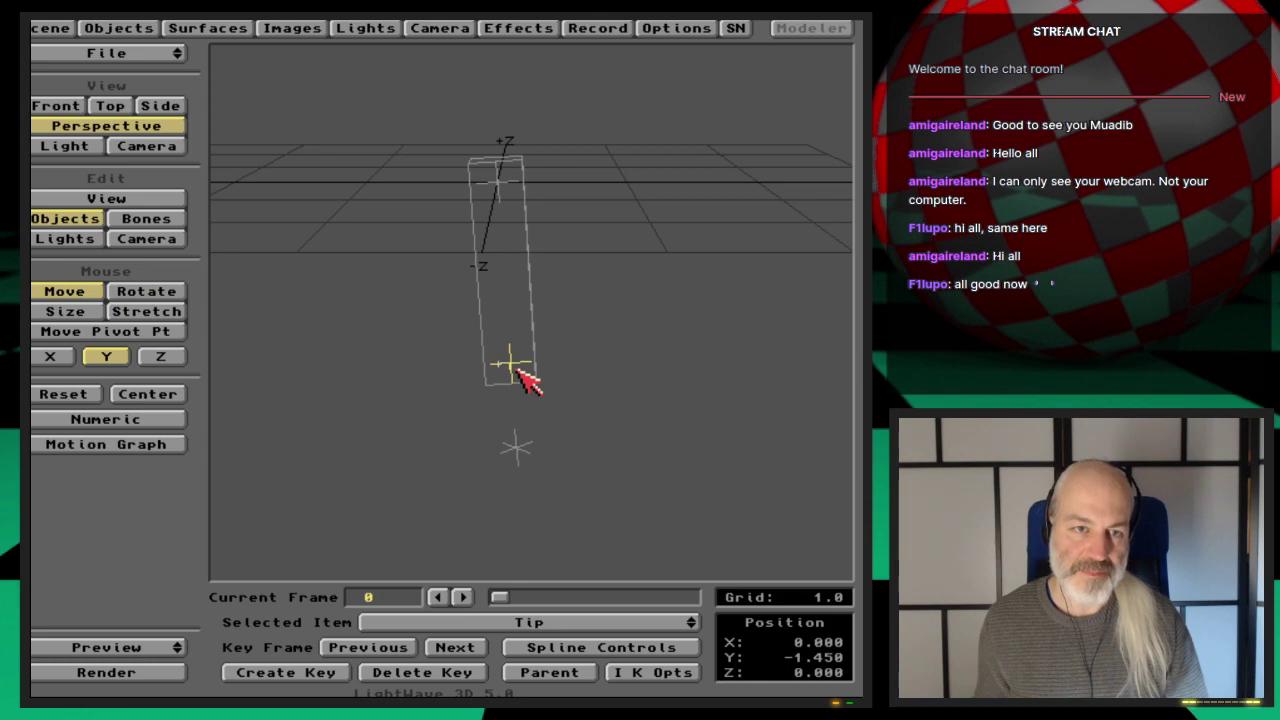
pyautogui.click(650, 672)
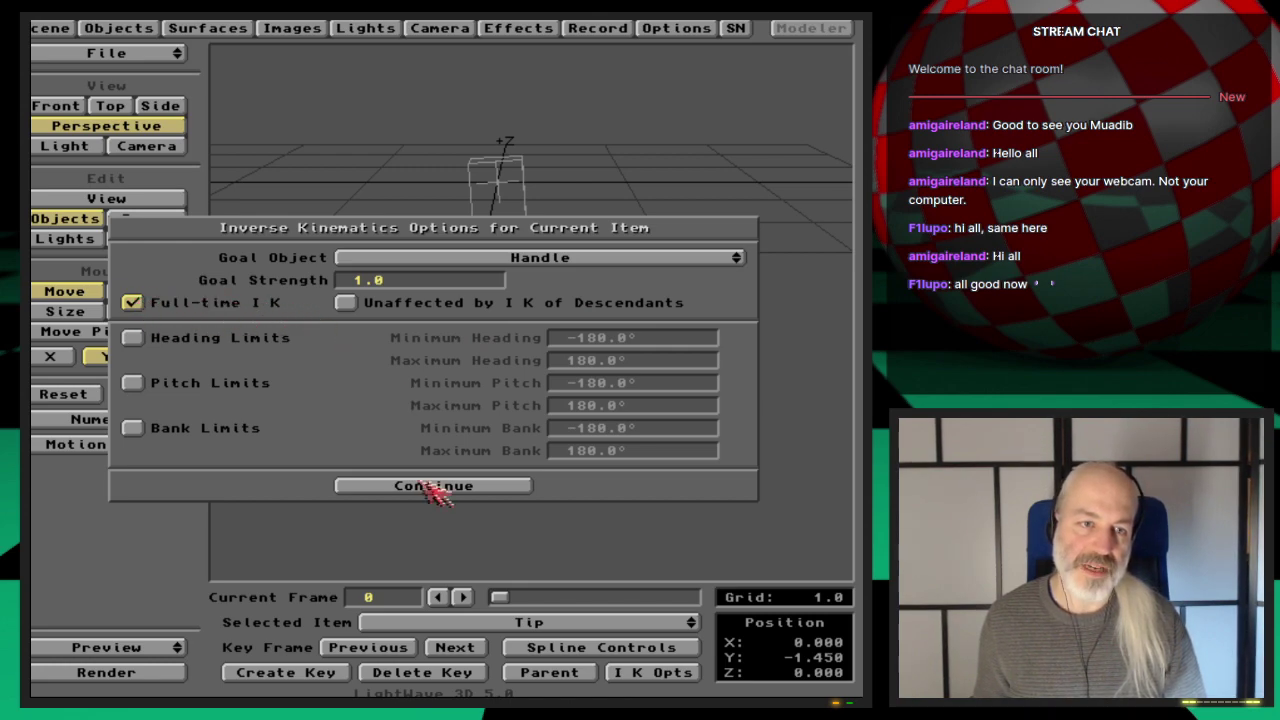
pyautogui.click(460, 490)
# Test the leg by moving the Handle null around, ending at about X -0.140, Y -2.150, Z -0.010.
pyautogui.press('Up')
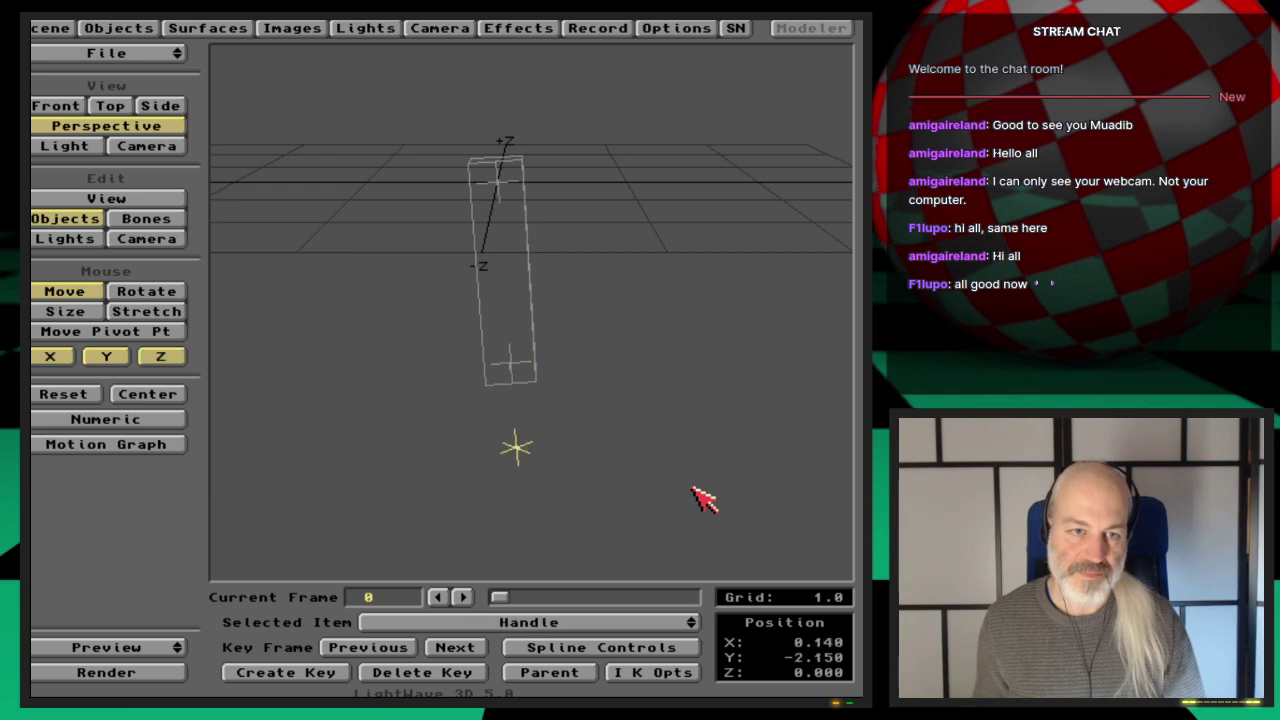
pyautogui.moveTo(666, 414); pyautogui.dragTo(464, 414)
pyautogui.moveTo(315, 445); pyautogui.dragTo(464, 468)
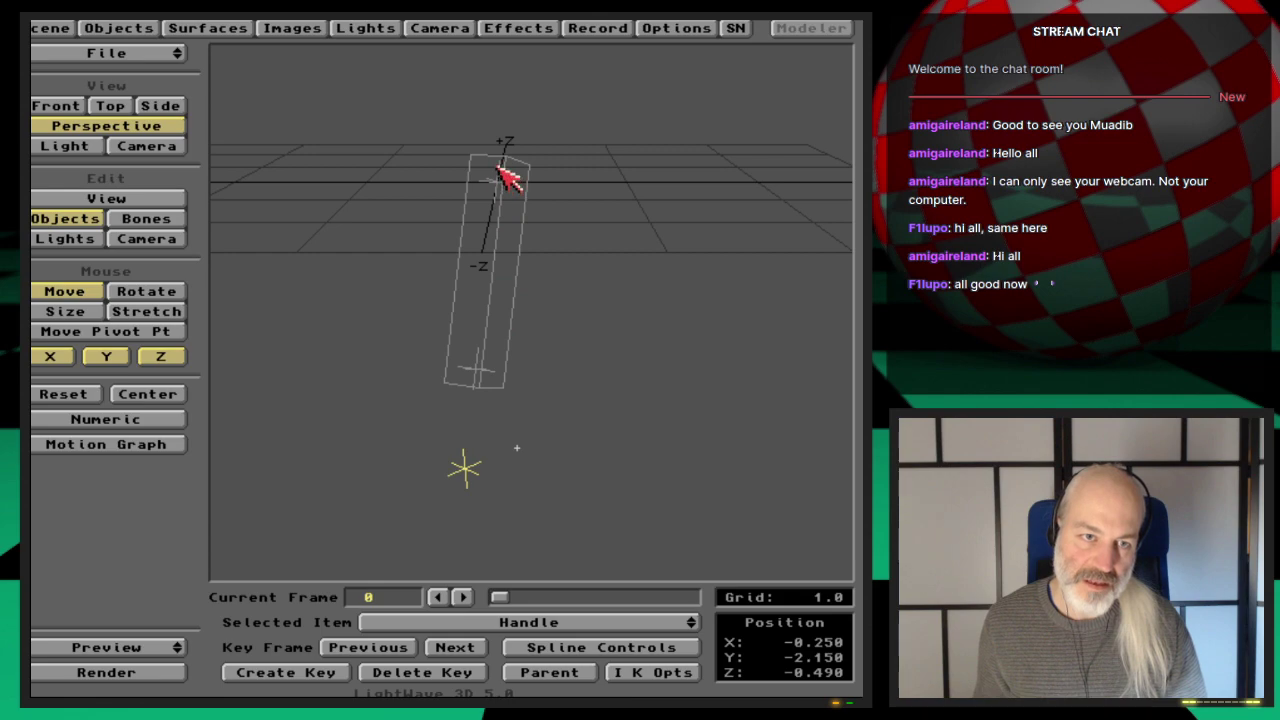
pyautogui.moveTo(490, 432)
pyautogui.mouseDown()
pyautogui.moveTo(457, 466)
pyautogui.moveTo(394, 437)
pyautogui.moveTo(449, 380)
pyautogui.moveTo(668, 377)
pyautogui.moveTo(666, 457)
pyautogui.moveTo(394, 463)
pyautogui.moveTo(665, 455)
pyautogui.moveTo(486, 383)
pyautogui.moveTo(394, 420)
pyautogui.moveTo(510, 462)
pyautogui.moveTo(443, 446)
pyautogui.moveTo(516, 452)
pyautogui.moveTo(469, 443)
pyautogui.moveTo(503, 447)
pyautogui.moveTo(481, 448)
pyautogui.mouseUp()
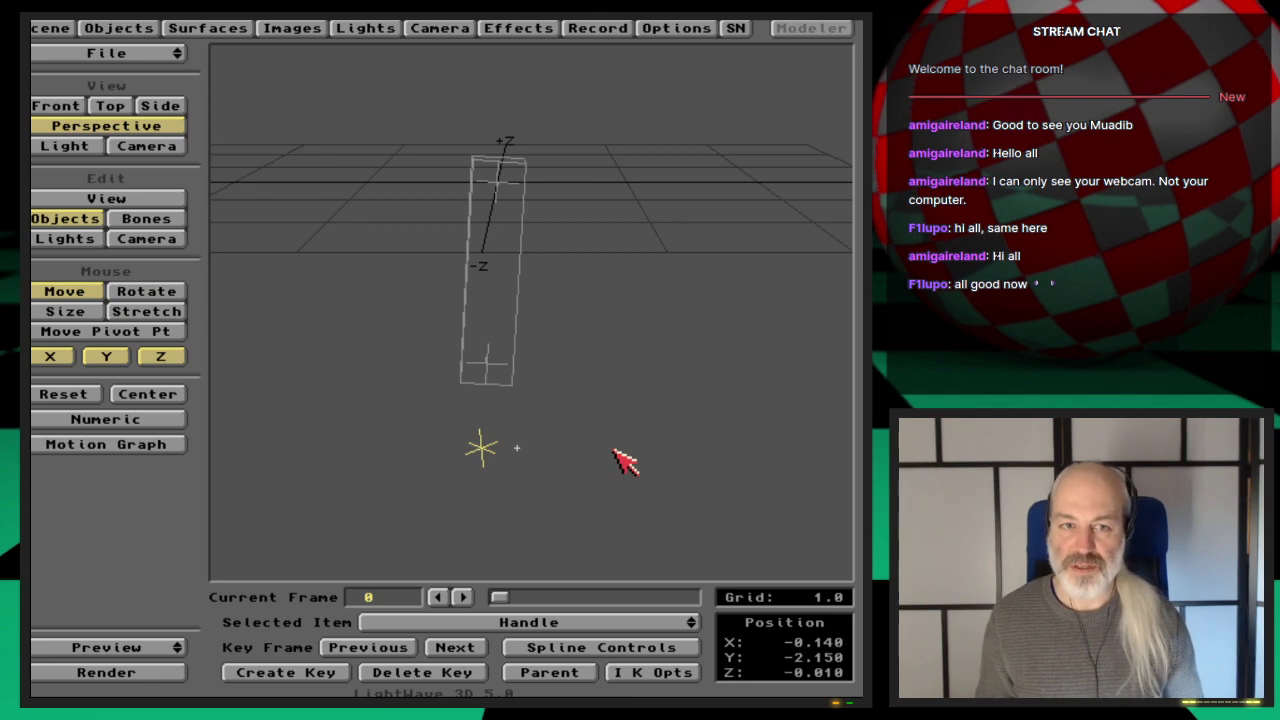
# Swing the leg sideways by moving the Handle null to about X -1.130, Y -2.150, Z -0.300.
pyautogui.press('v')
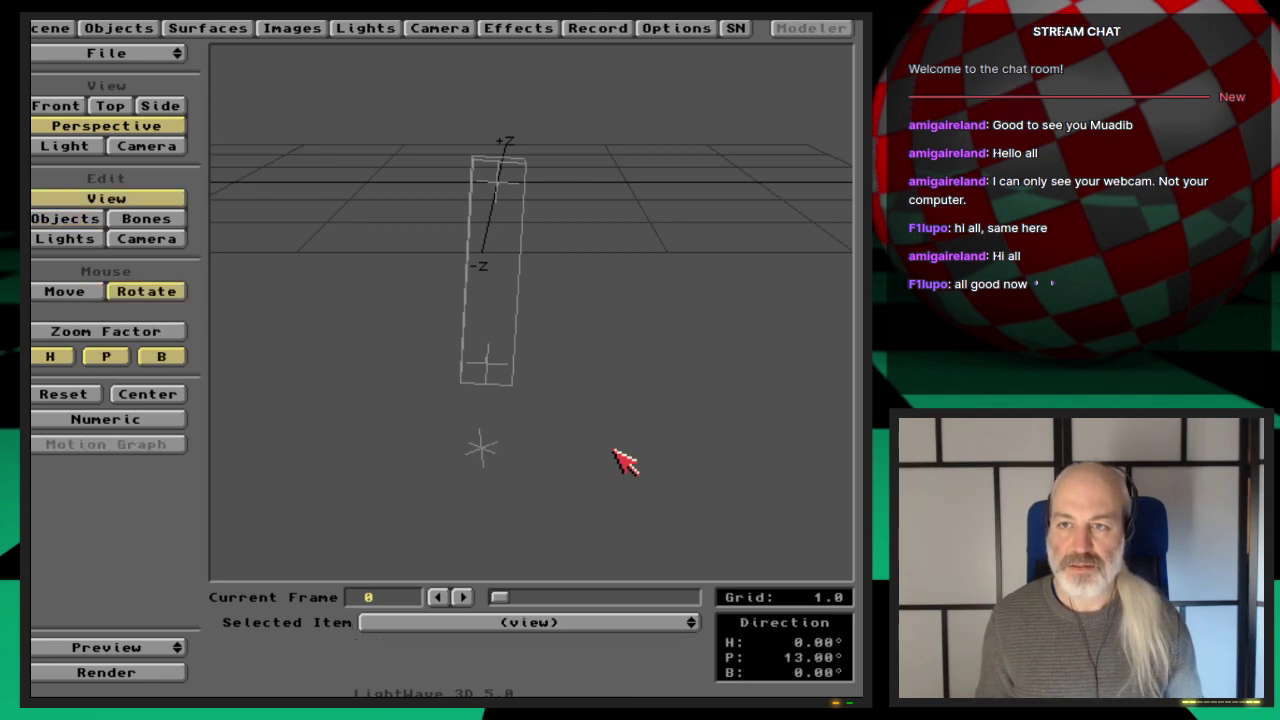
pyautogui.press('o')
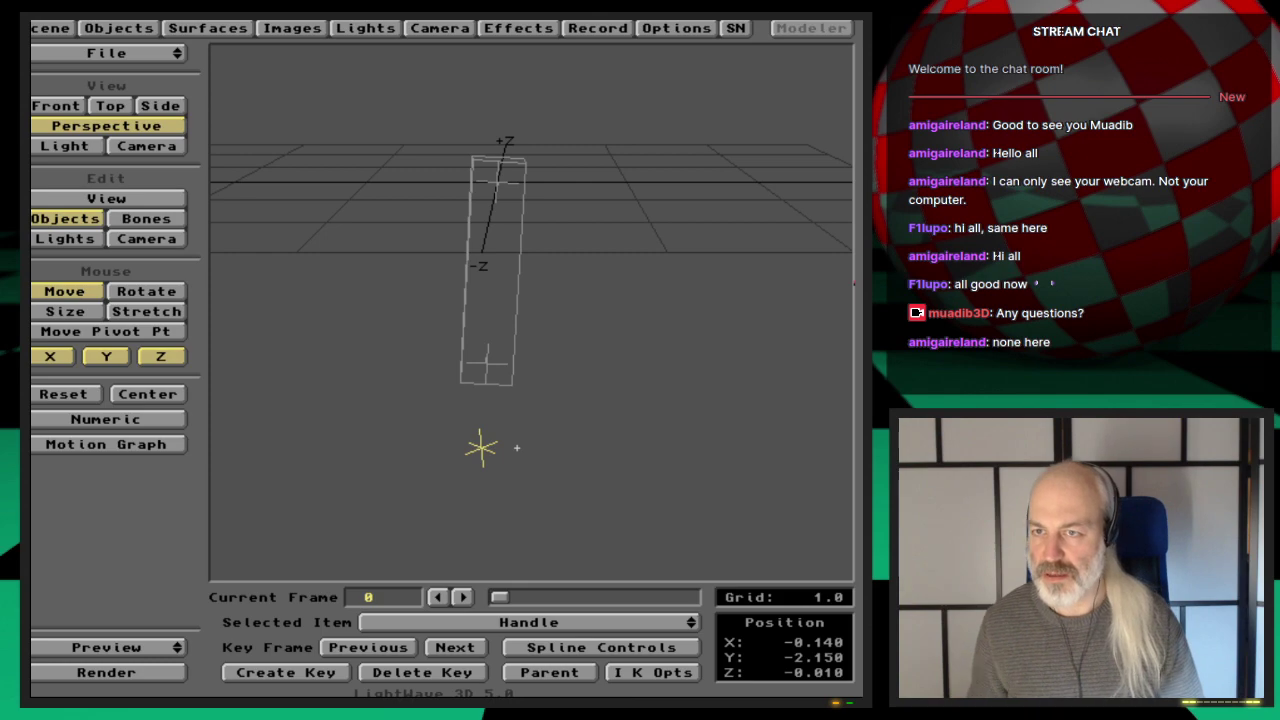
pyautogui.click(1239, 31)
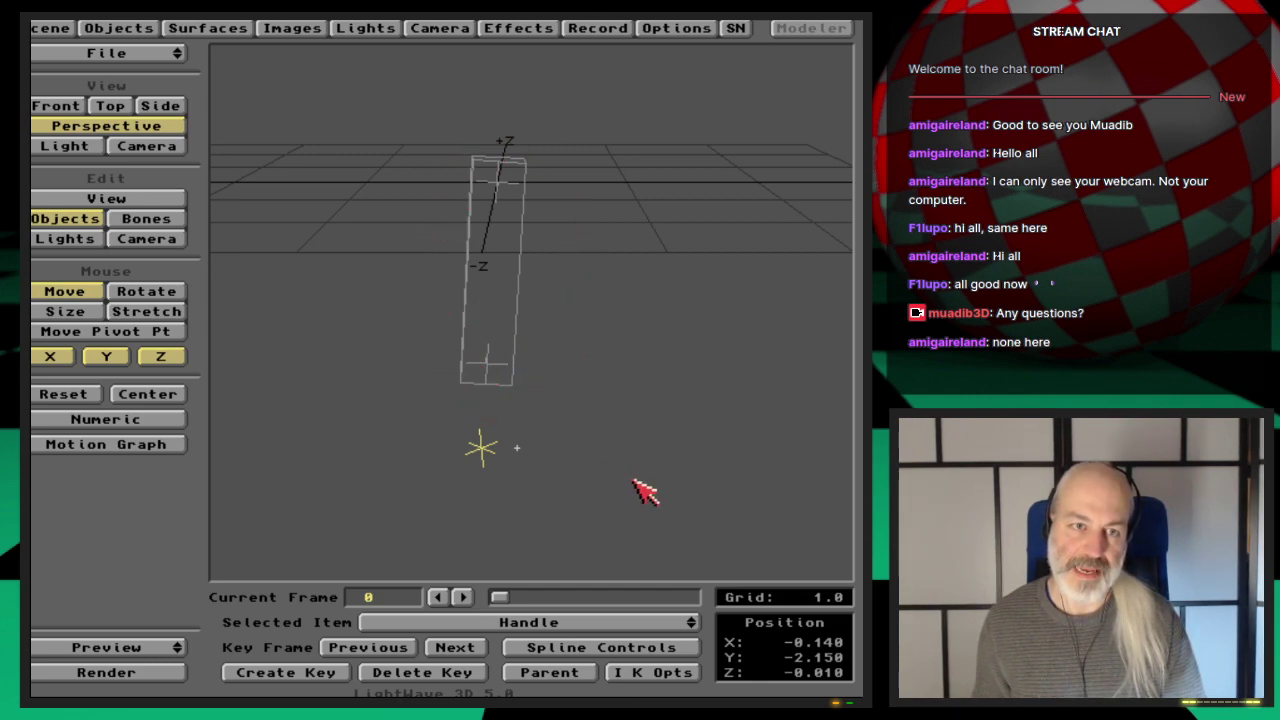
pyautogui.moveTo(640, 488); pyautogui.dragTo(570, 492)
pyautogui.moveTo(517, 448); pyautogui.dragTo(517, 448)
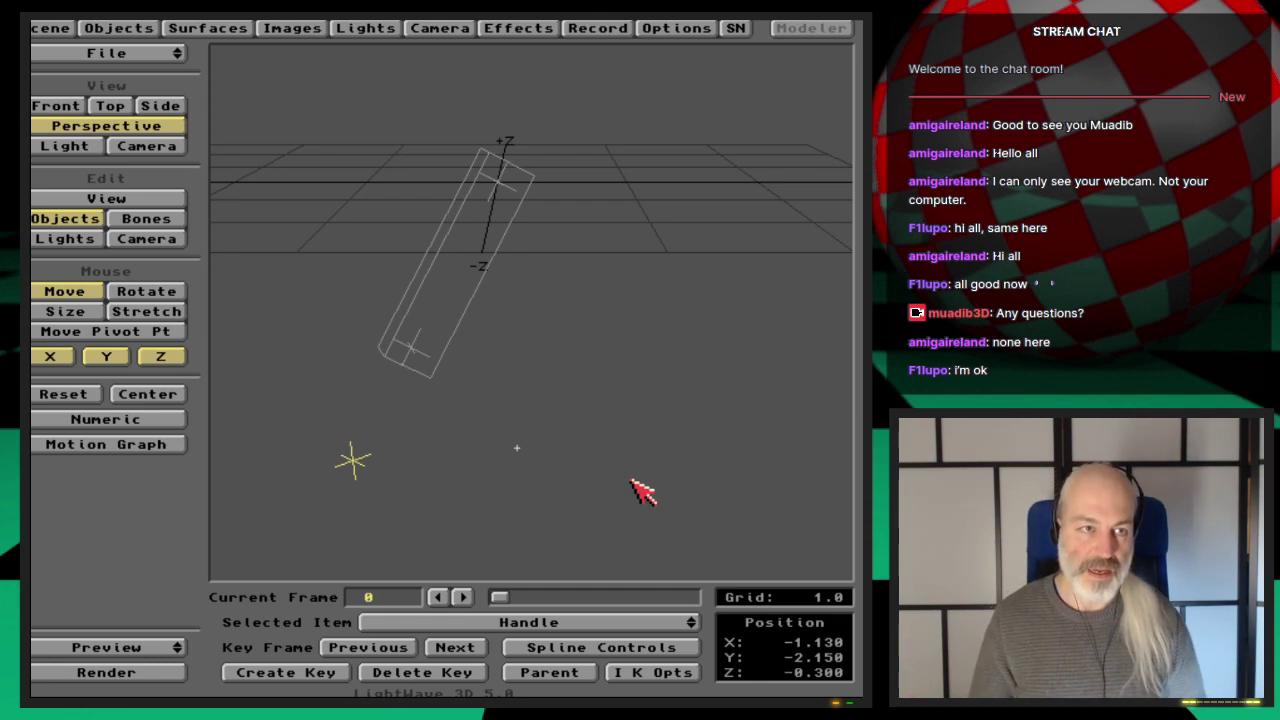
# Enable heading limits for ParentNull's inverse kinematics, with a minimum of 0.0° and a maximum of 90.0°.
pyautogui.press('Up')
pyautogui.press('Up')
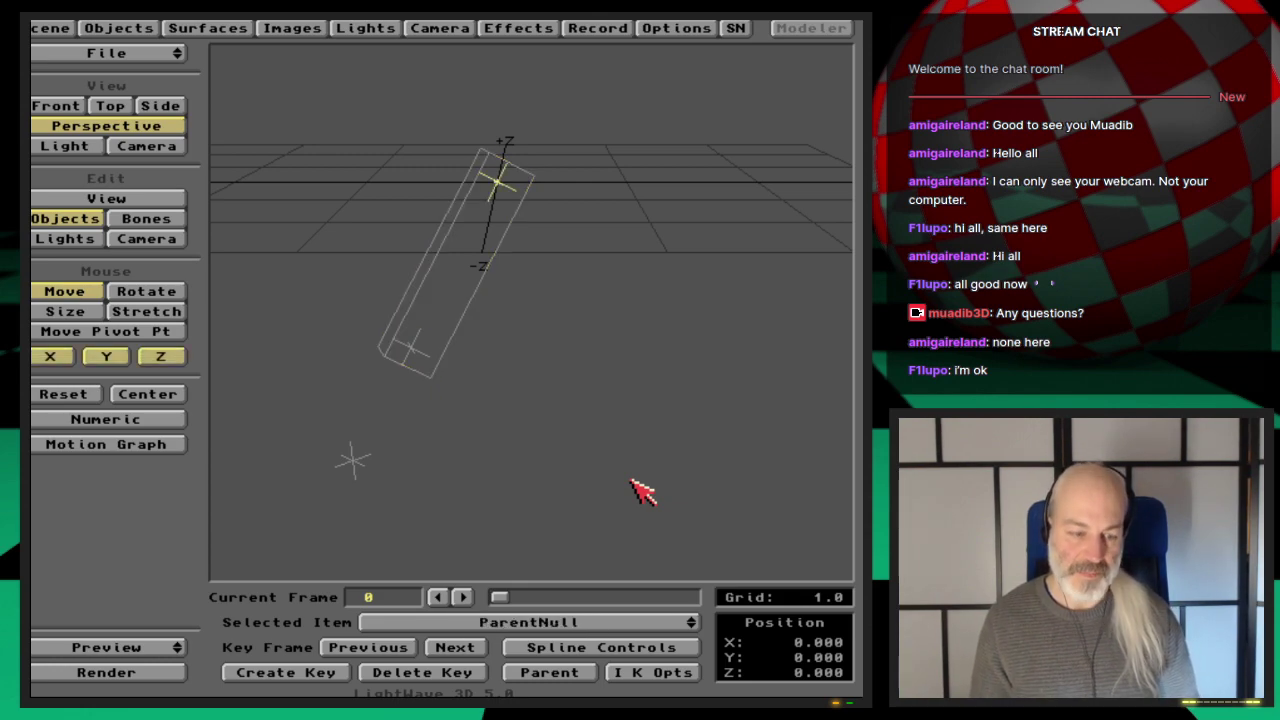
pyautogui.press('k')
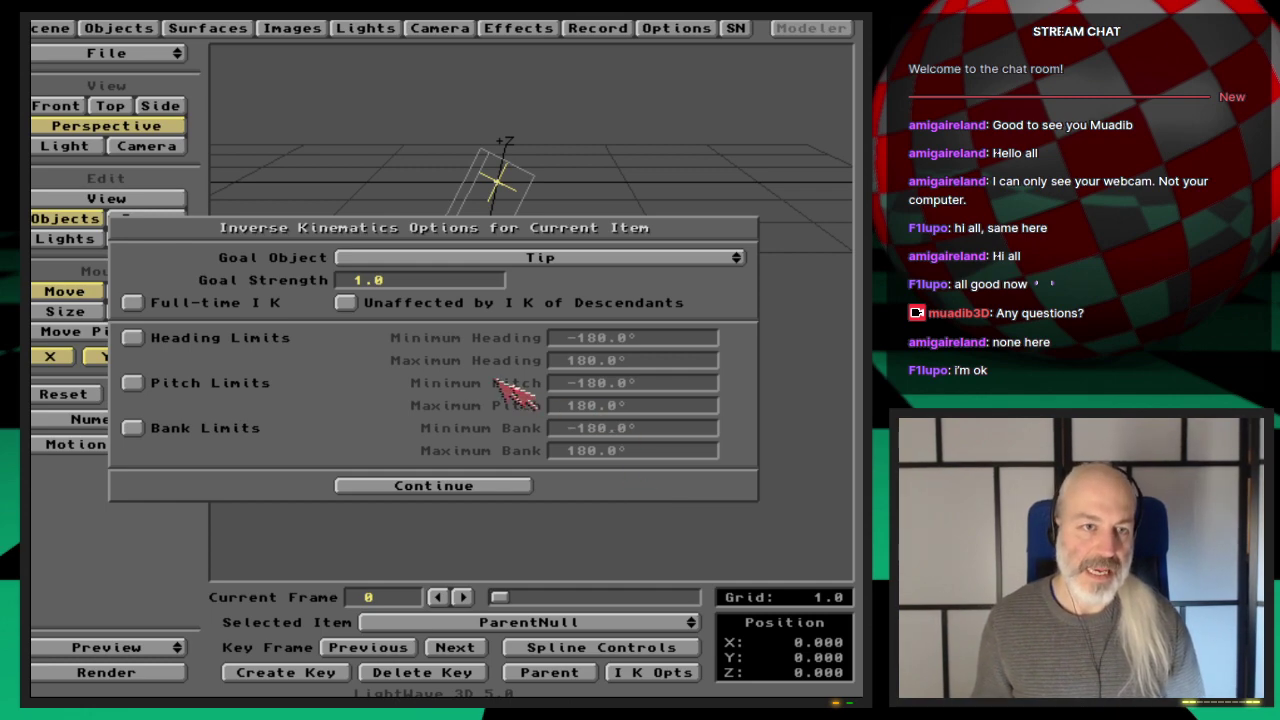
pyautogui.click(250, 340)
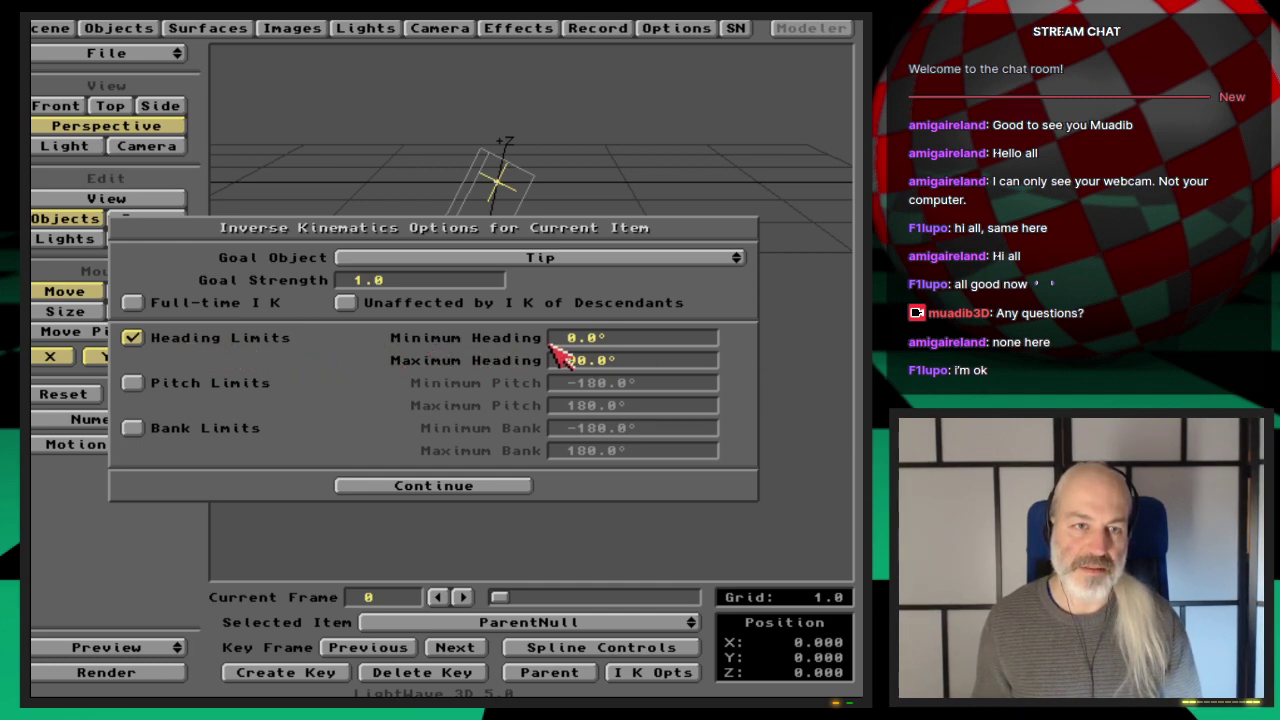
pyautogui.click(505, 487)
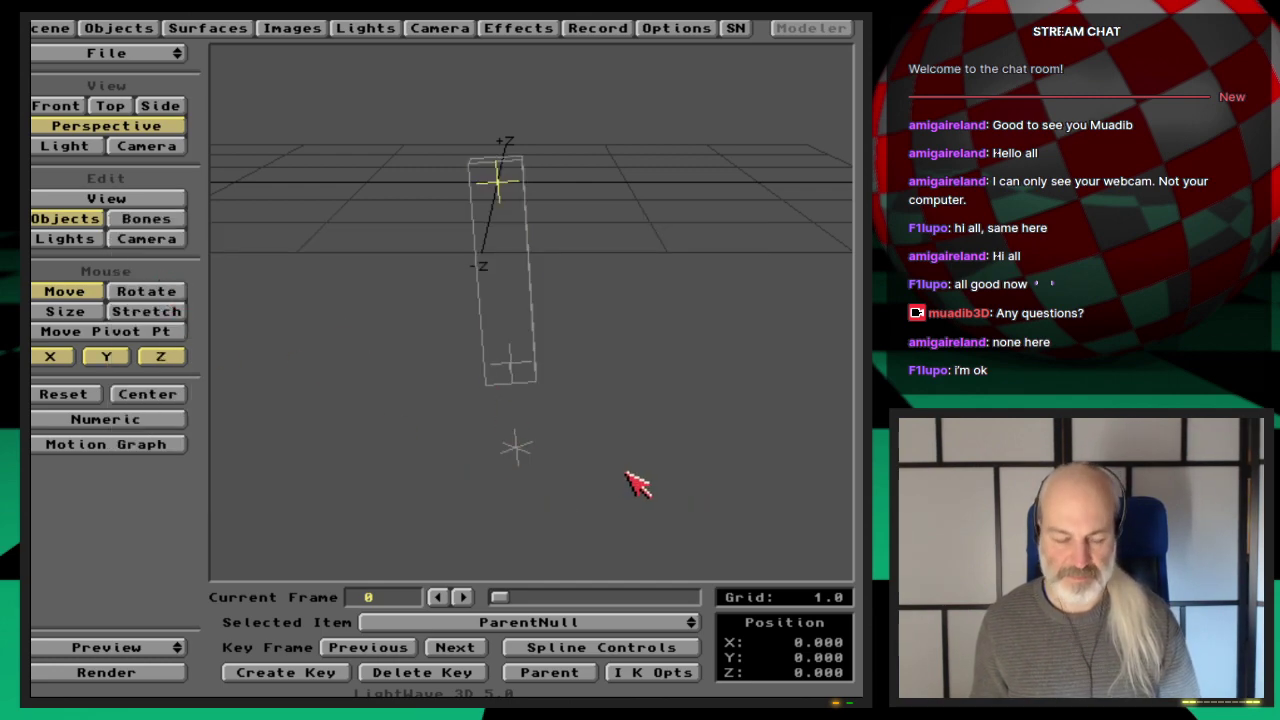
# Test ParentNull's heading limits in perspective by moving the Handle null around, ending at about X 2.570, Y -2.150, Z 2.880.
pyautogui.press('Down')
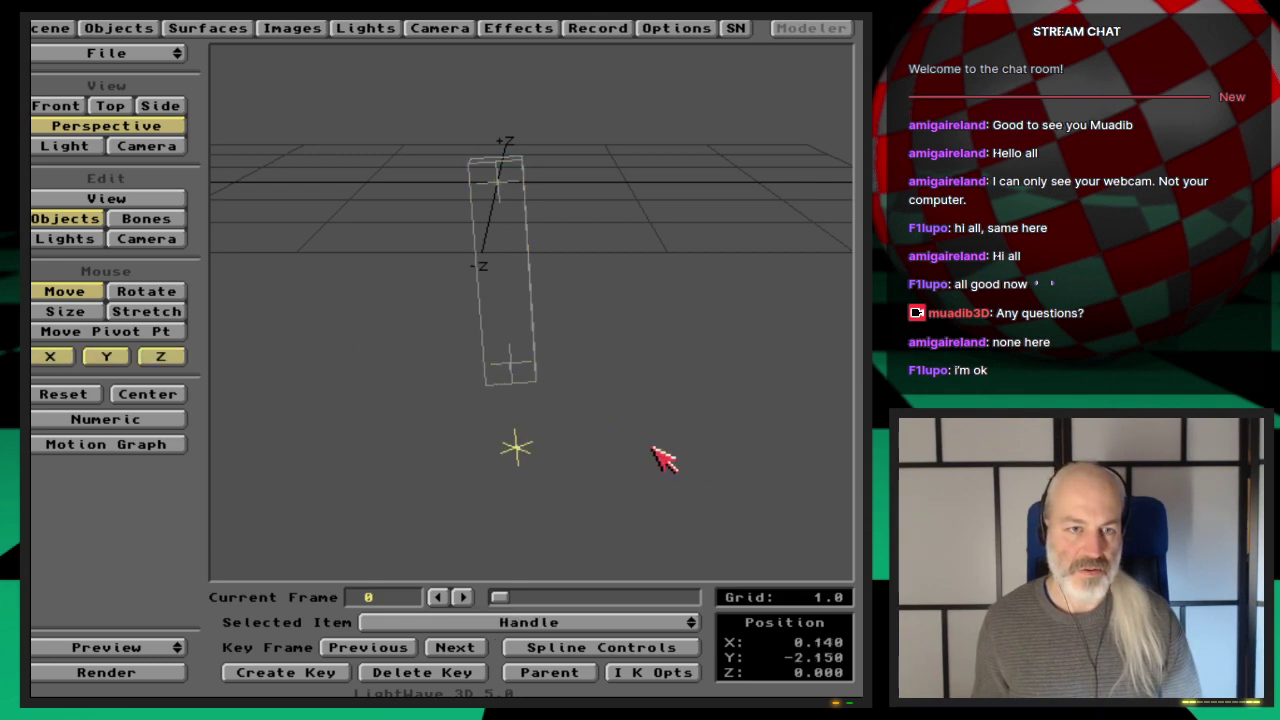
pyautogui.moveTo(657, 451); pyautogui.dragTo(473, 458)
pyautogui.moveTo(333, 456); pyautogui.dragTo(542, 462)
pyautogui.moveTo(638, 463); pyautogui.dragTo(754, 354)
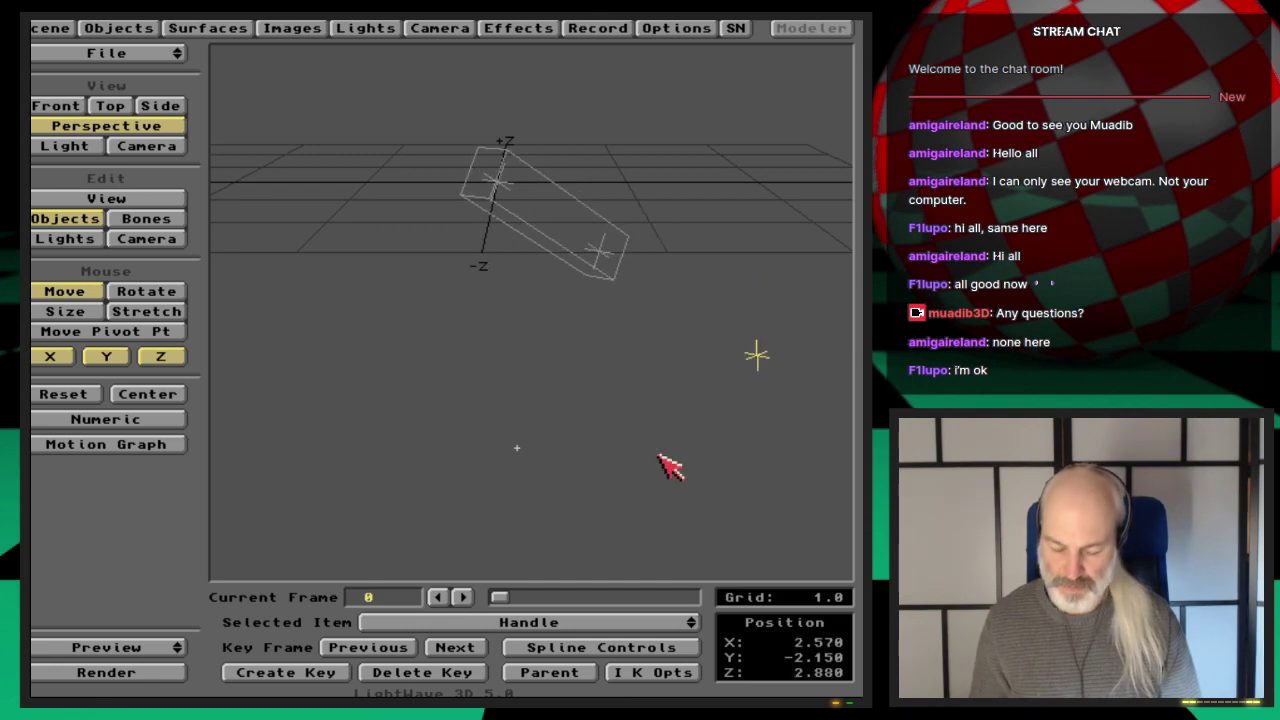
# In the top view, swing the Handle null around ParentNull, ending at about X 1.930, Y -2.150, Z 2.540.
pyautogui.press('2')
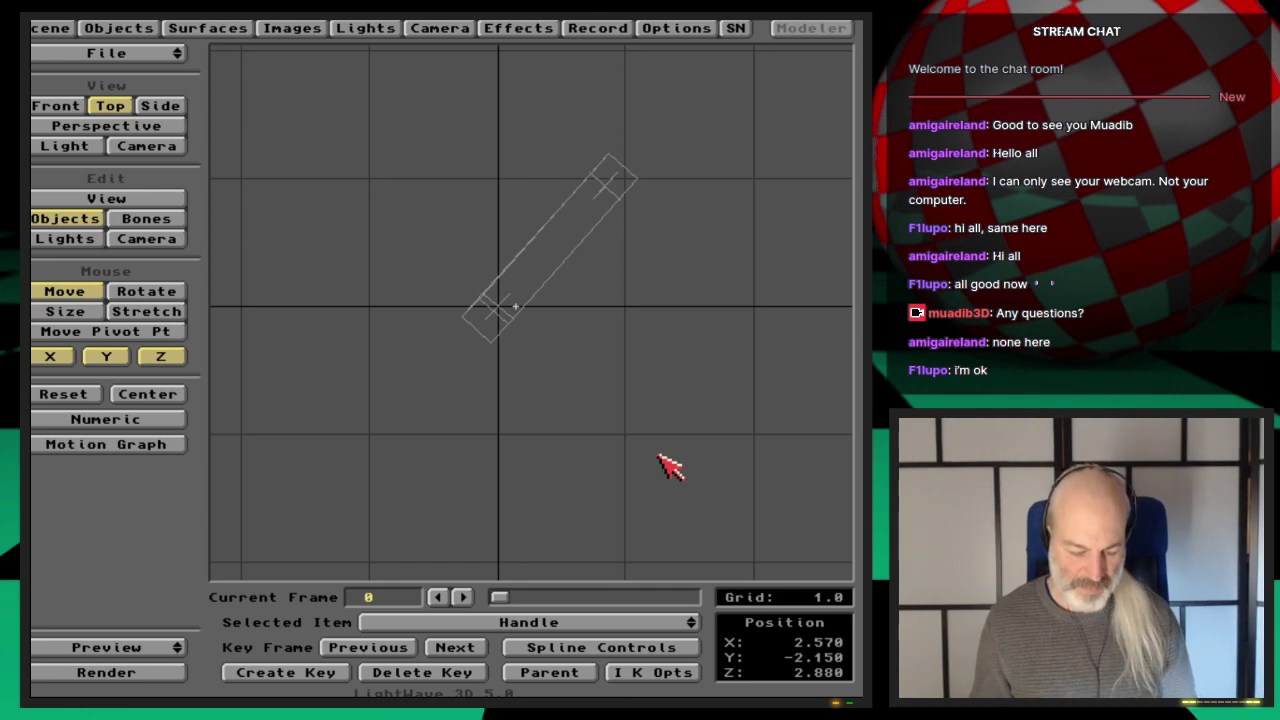
pyautogui.press(',')
pyautogui.press(',')
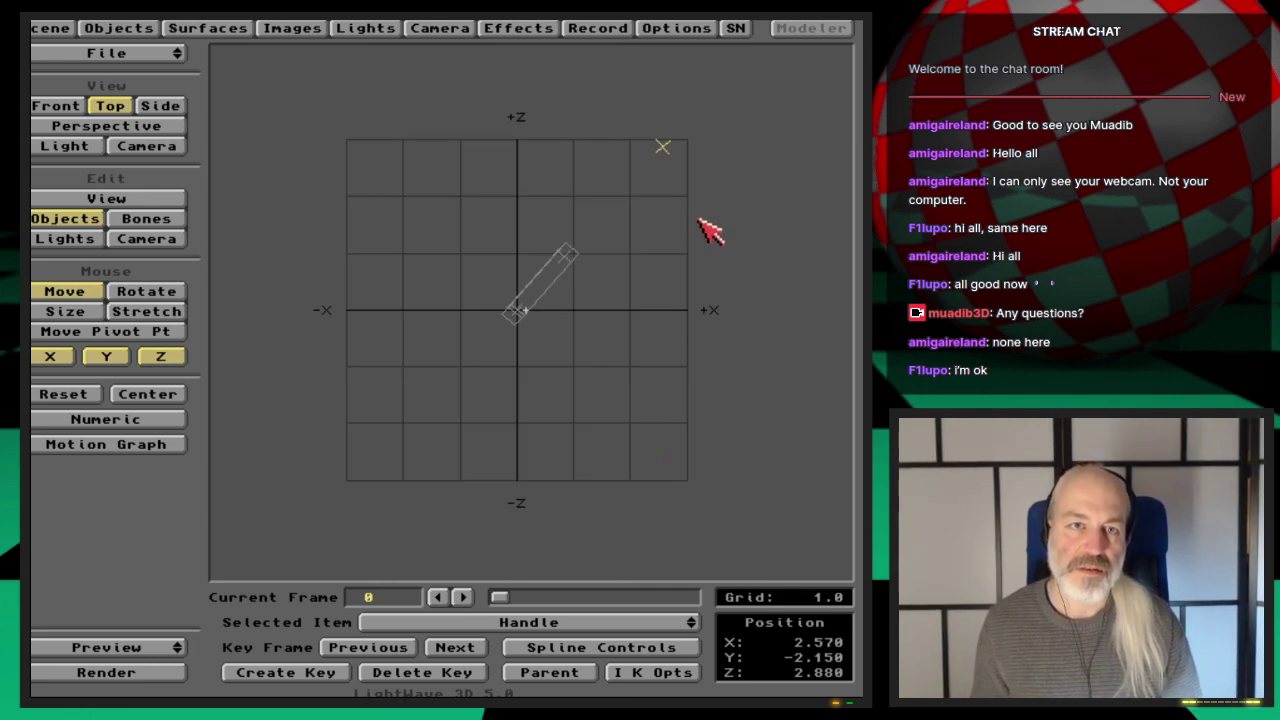
pyautogui.moveTo(699, 214); pyautogui.dragTo(478, 186)
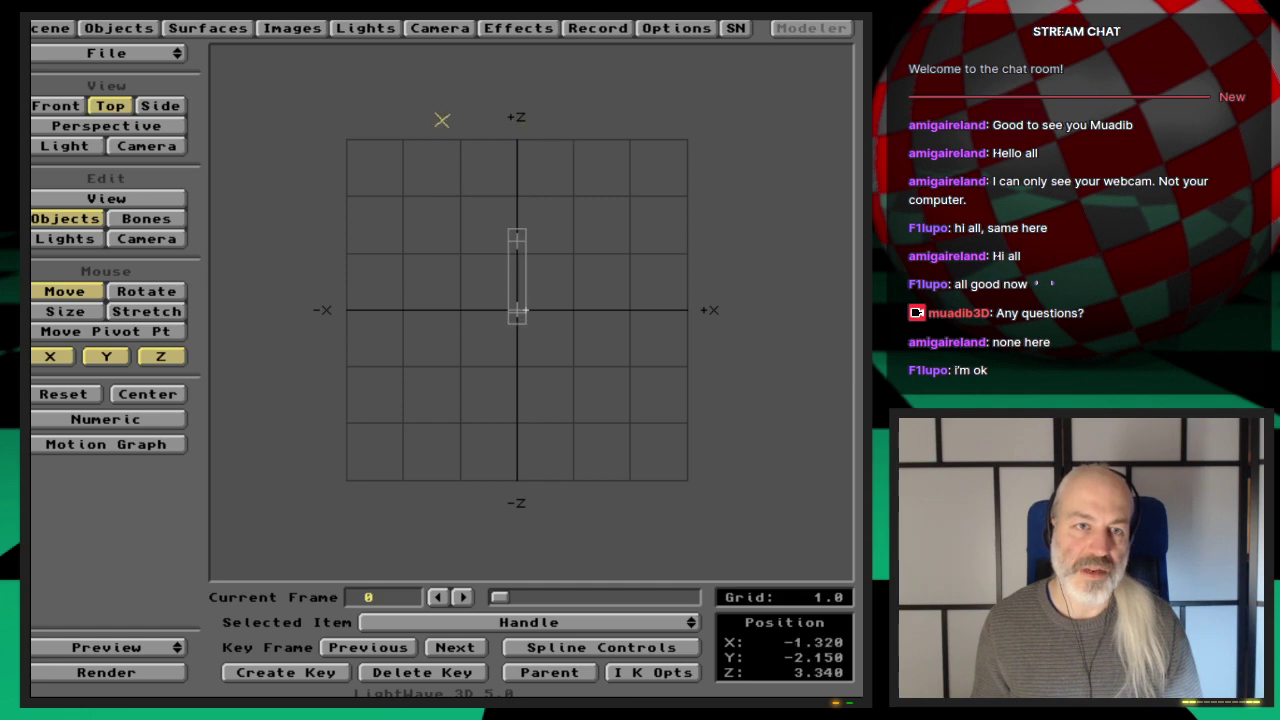
pyautogui.moveTo(442, 120); pyautogui.dragTo(748, 366)
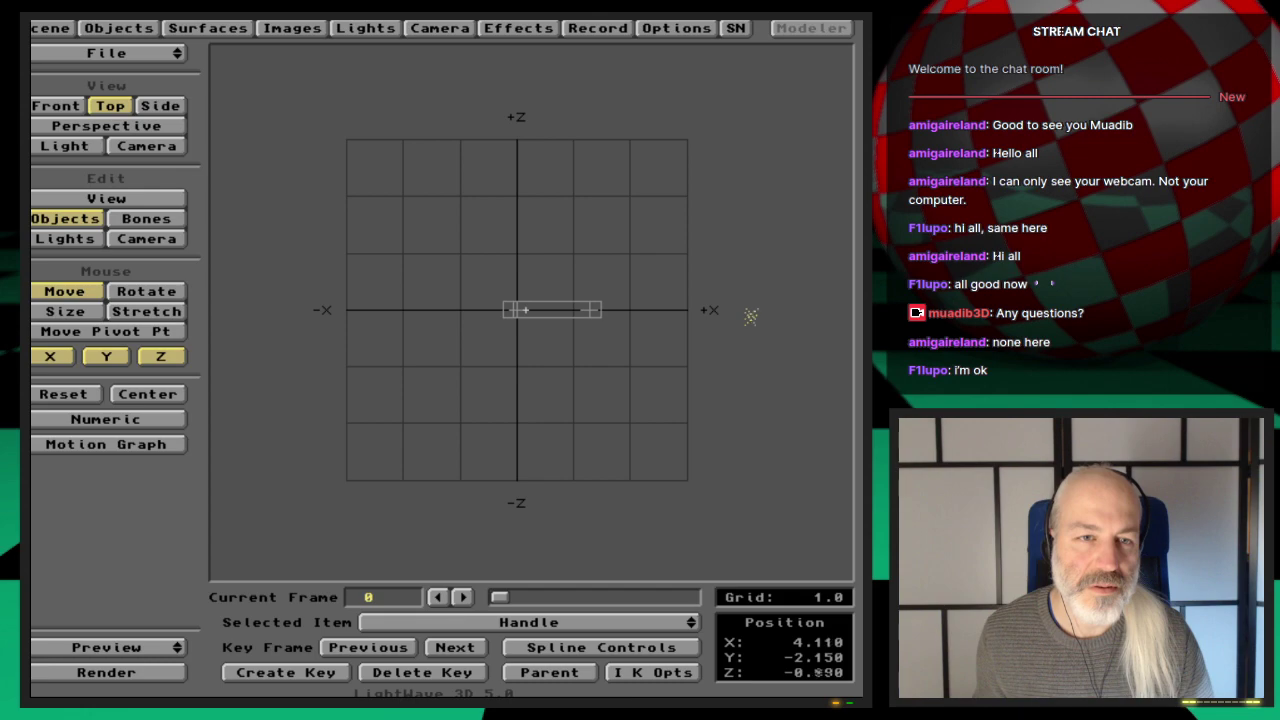
pyautogui.moveTo(751, 316); pyautogui.dragTo(624, 162)
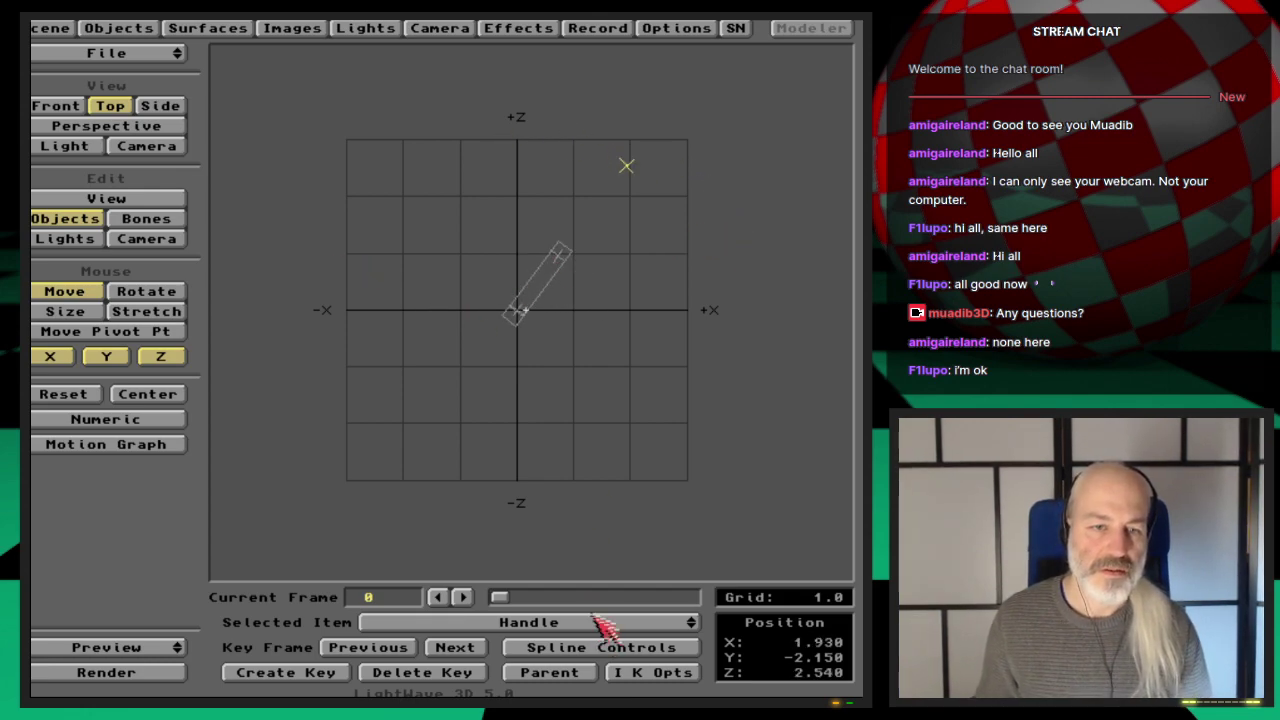
# Try rotating the Handle null in the top view to about heading 64.40° and pitch 1.40°.
pyautogui.moveTo(605, 625); pyautogui.dragTo(607, 601)
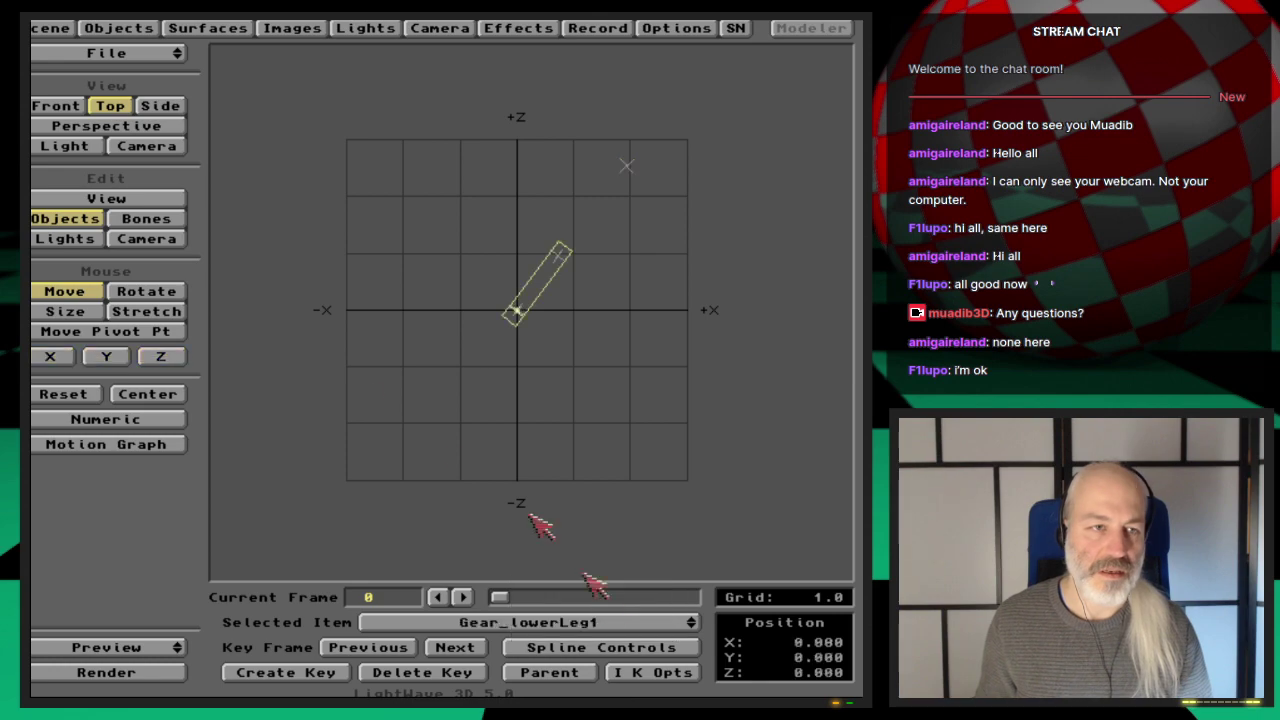
pyautogui.click(146, 291)
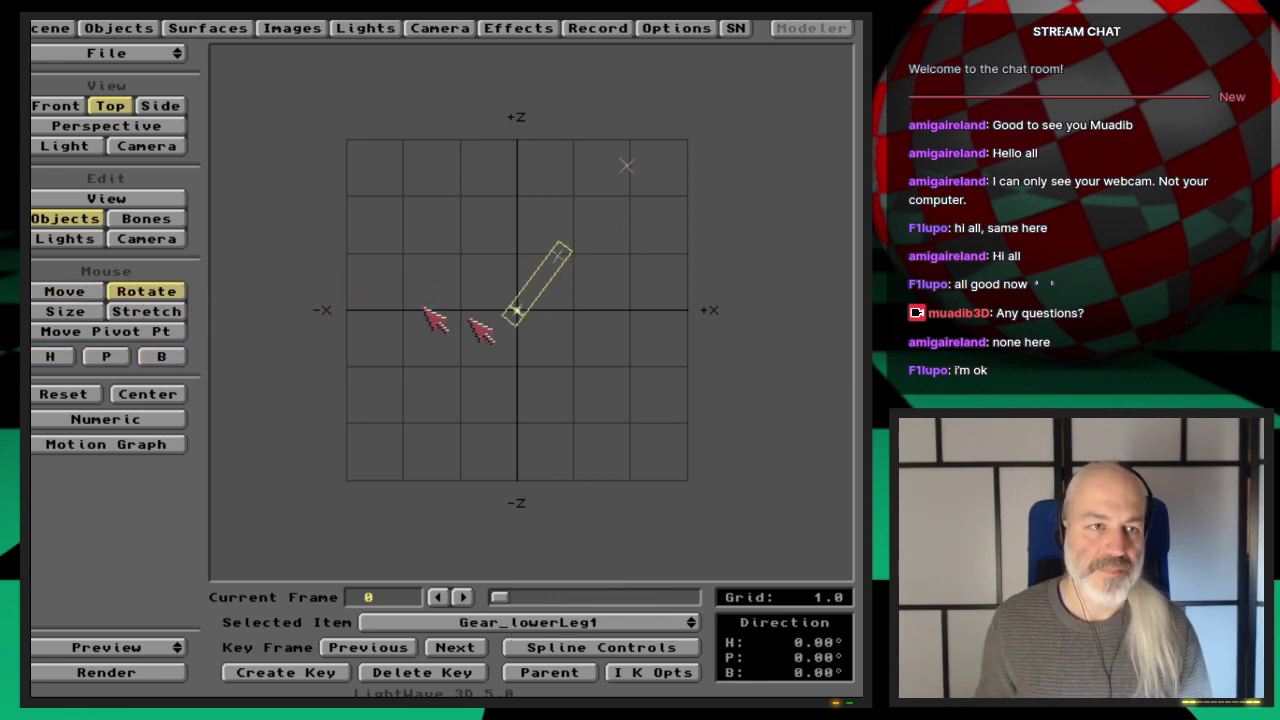
pyautogui.press('.')
pyautogui.press('.')
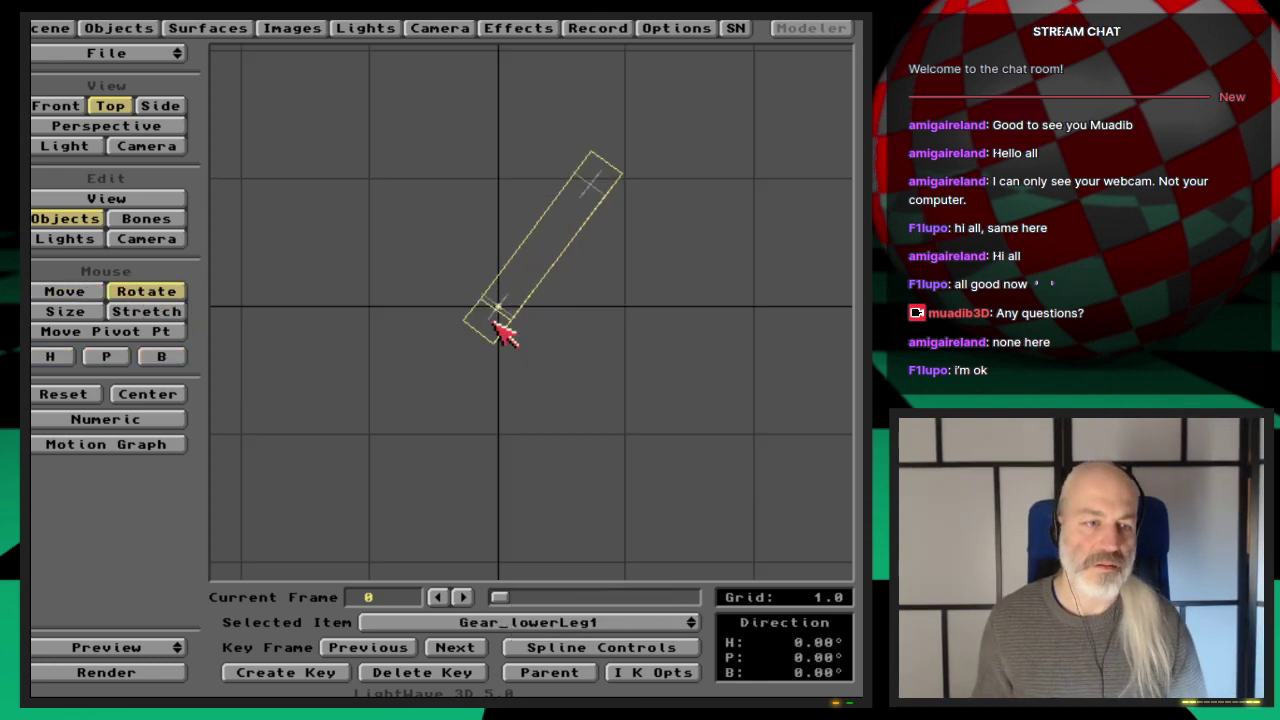
pyautogui.press(',')
pyautogui.press('Down')
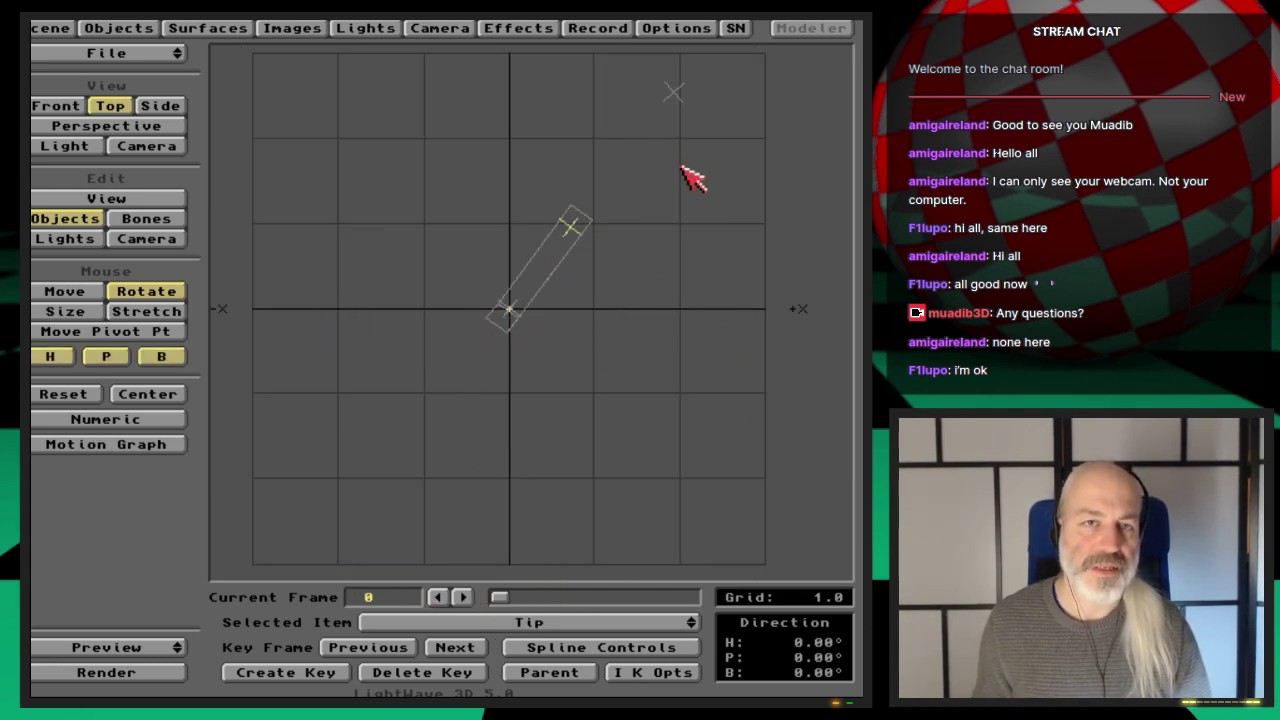
pyautogui.moveTo(690, 148); pyautogui.dragTo(718, 166)
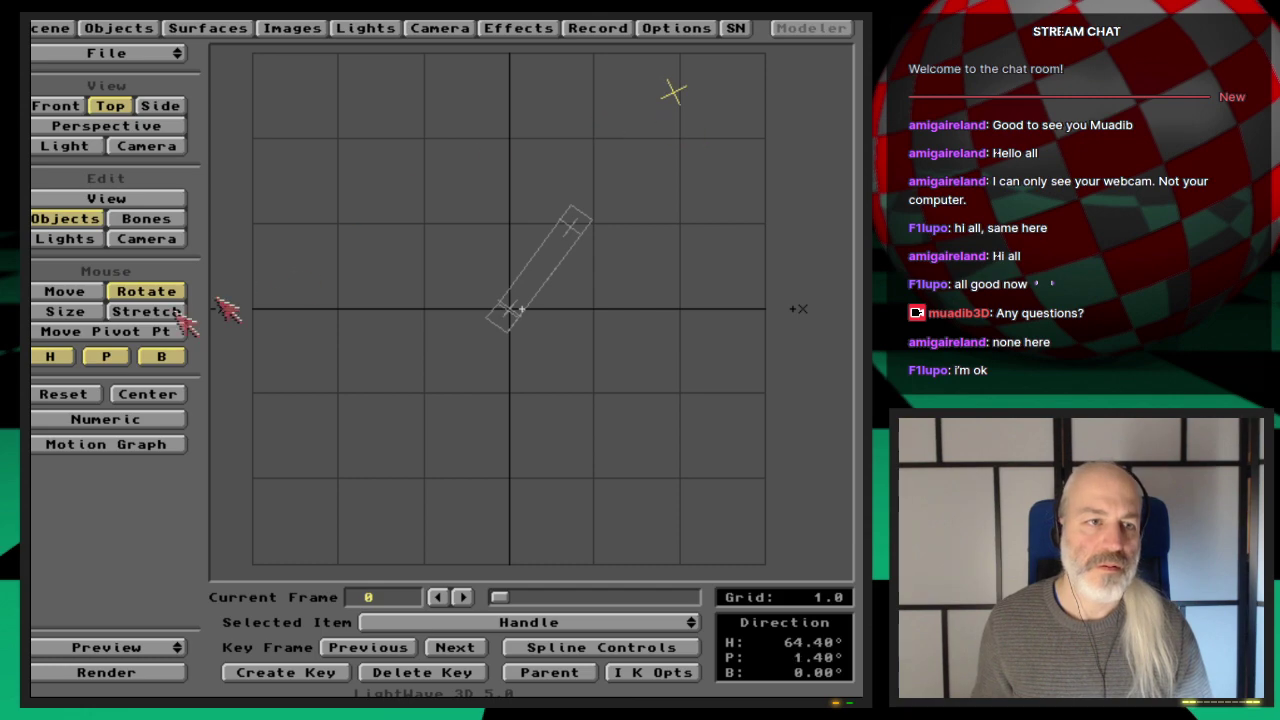
# Move the Handle null around in the top and front views, ending below and to the negative X side of ParentNull.
pyautogui.click(88, 287)
pyautogui.moveTo(588, 188); pyautogui.dragTo(413, 512)
pyautogui.moveTo(515, 415); pyautogui.dragTo(698, 297)
pyautogui.press('1')
pyautogui.moveTo(657, 345); pyautogui.dragTo(403, 455)
# Enable pitch limits for ParentNull's inverse kinematics, with a minimum of -90.0° and a maximum of 90.0°.
pyautogui.press('Up')
pyautogui.press('Up')
pyautogui.press('Up')
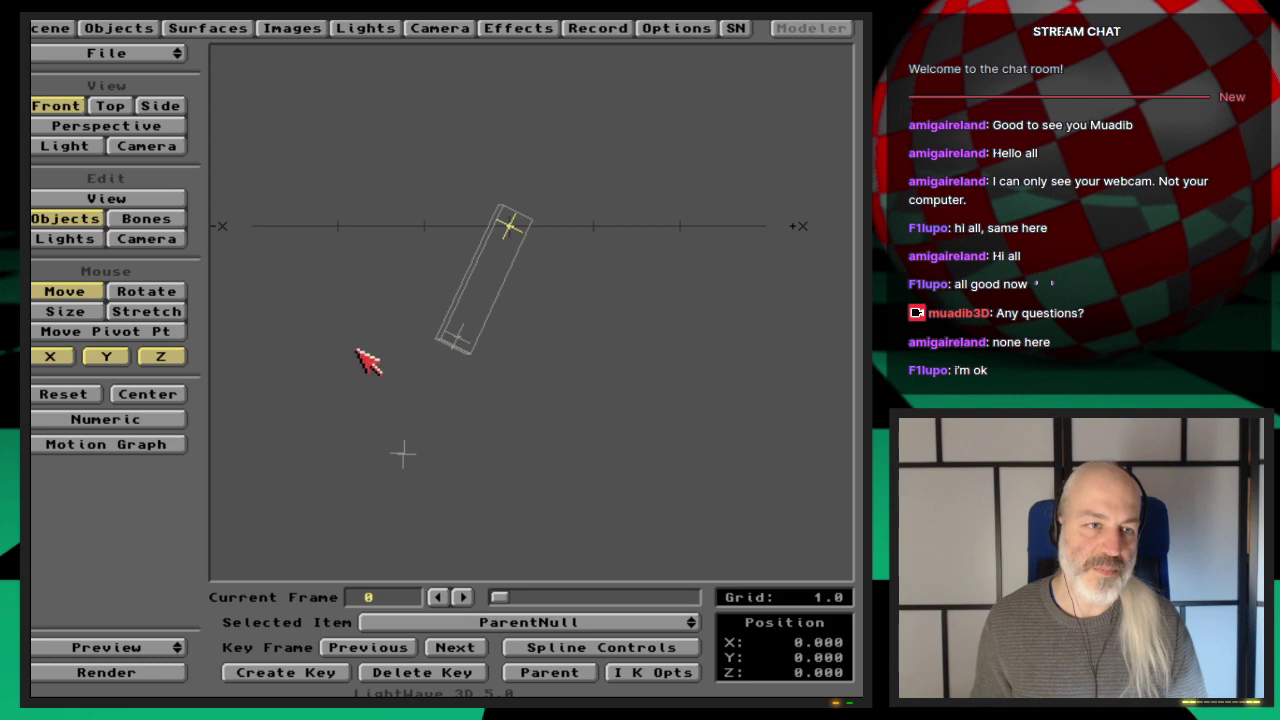
pyautogui.press('i')
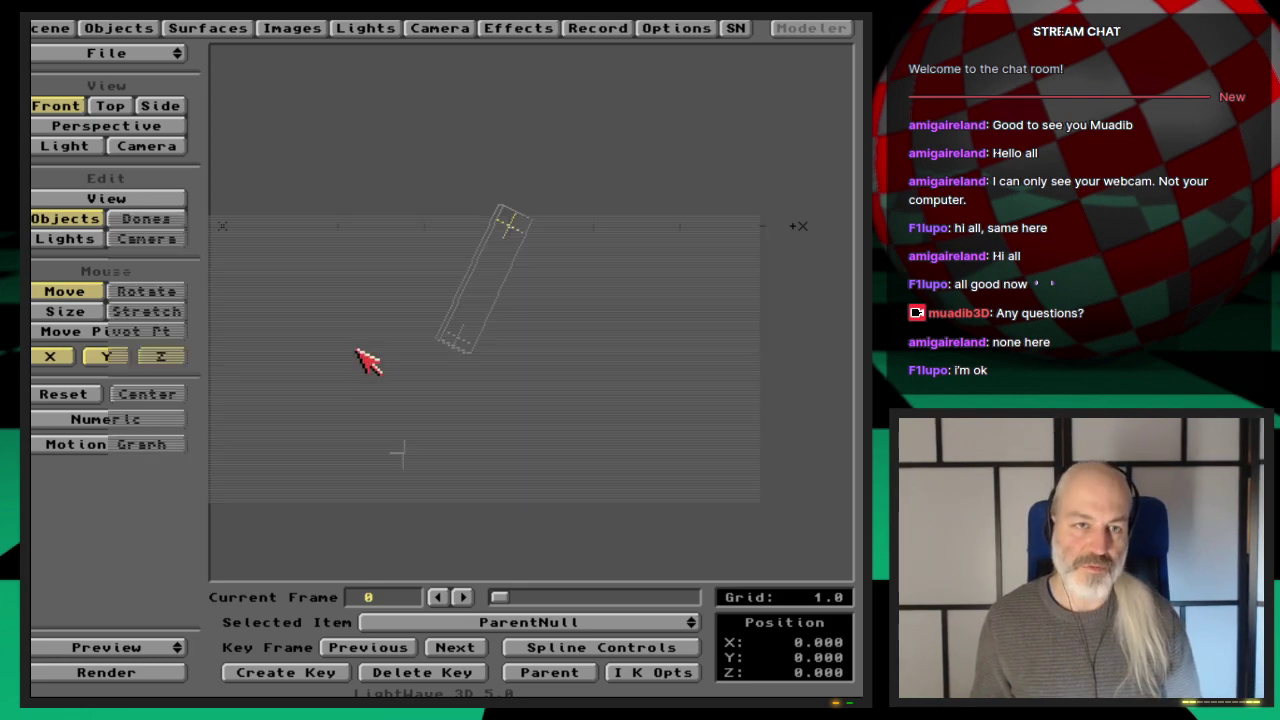
pyautogui.click(238, 388)
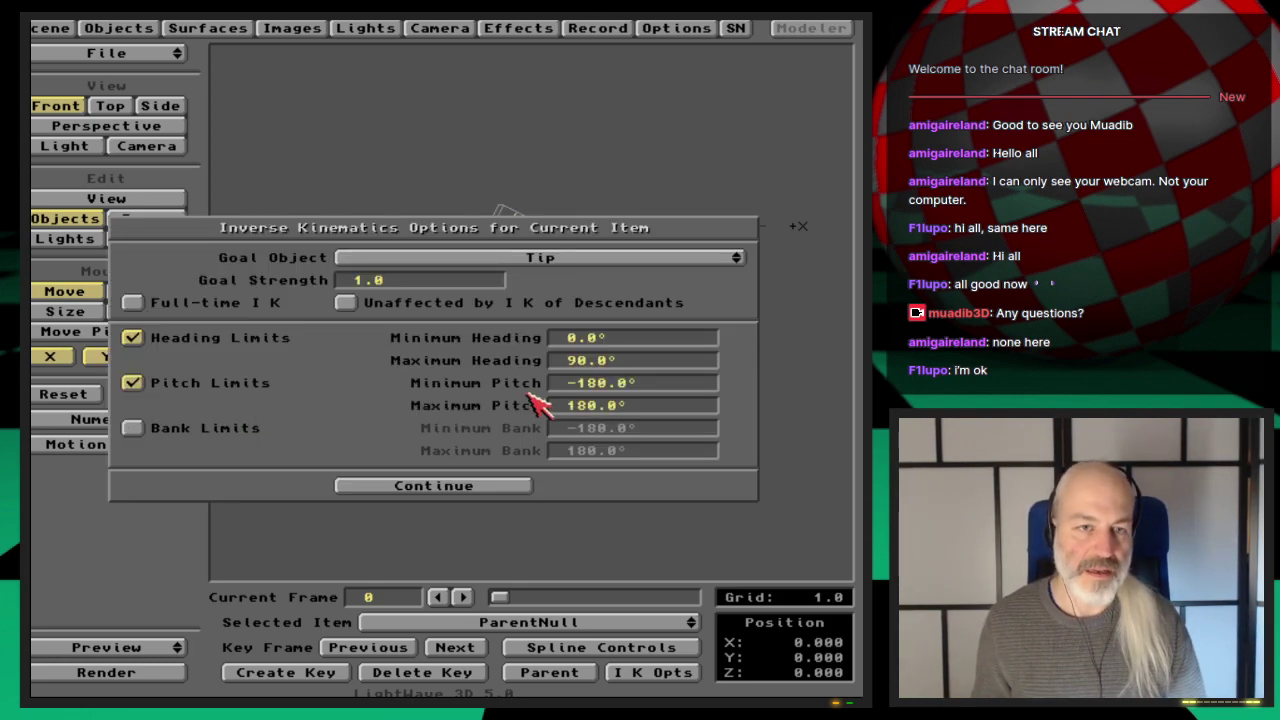
pyautogui.click(561, 383)
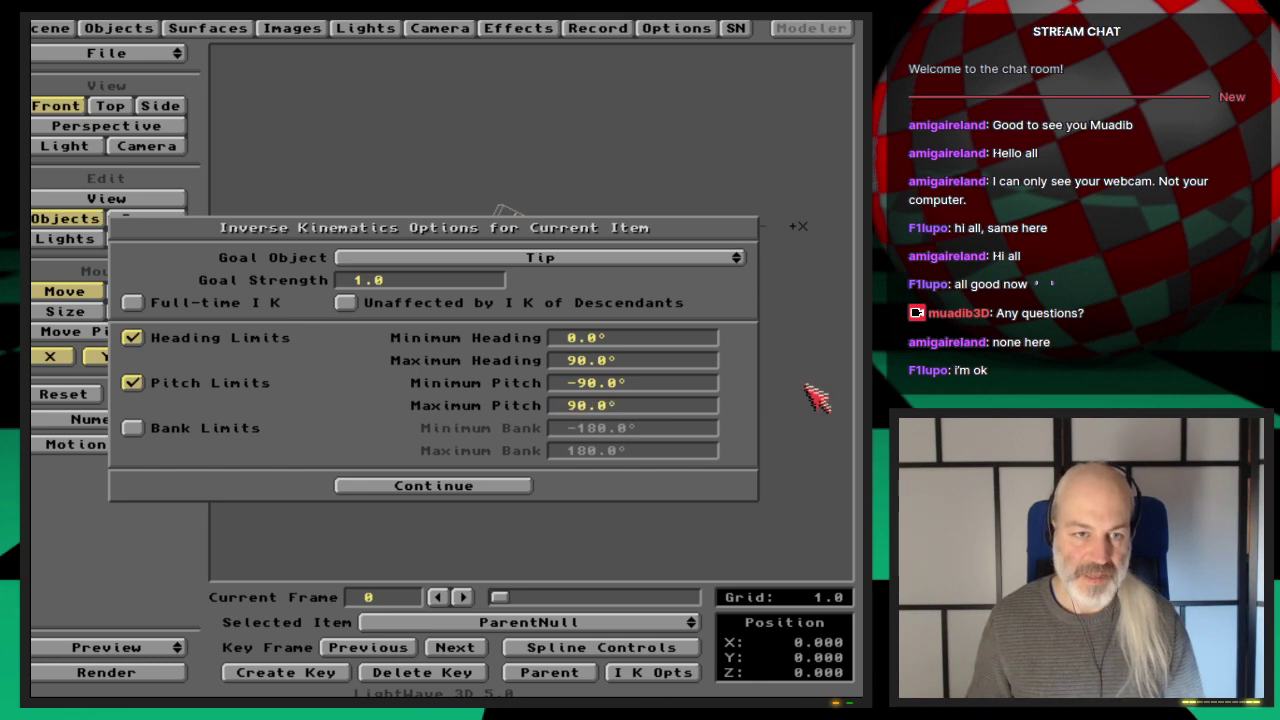
pyautogui.click(486, 490)
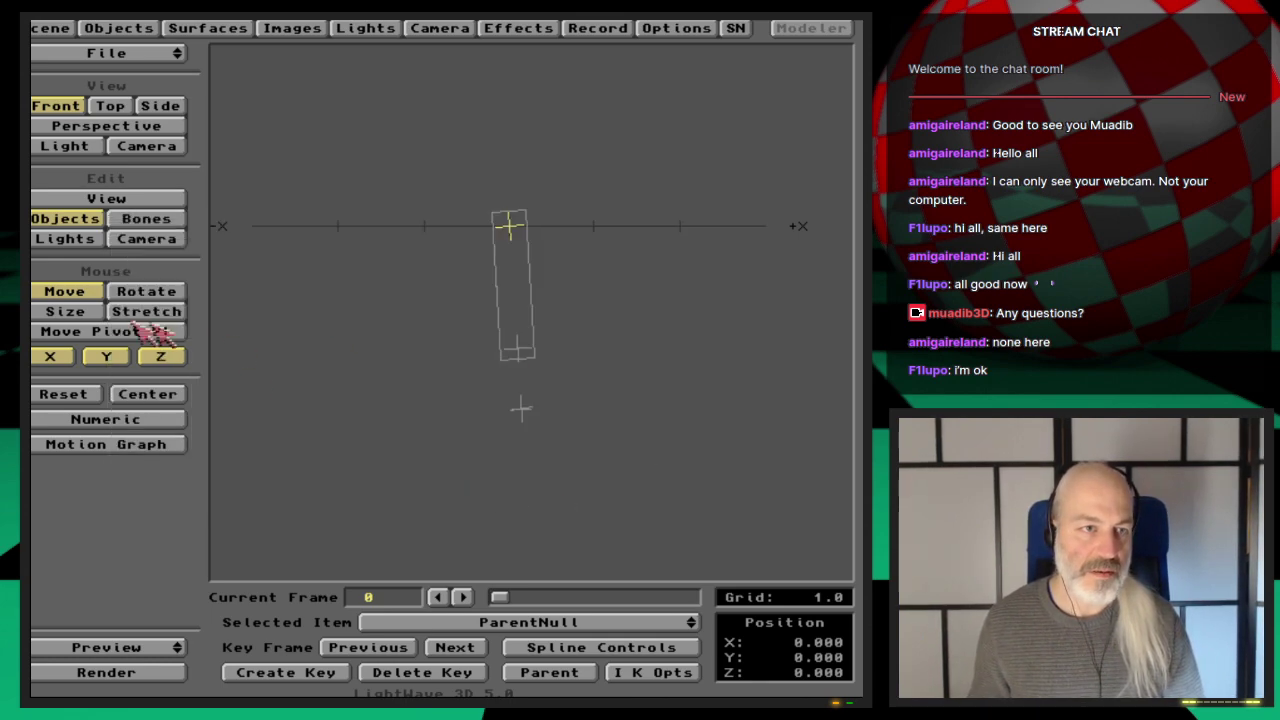
# Test the pitch limits in the front view by moving the Handle null, ending at about X -2.480, Y -1.510, Z 0.000.
pyautogui.press('Down')
pyautogui.press('Down')
pyautogui.press('Down')
pyautogui.moveTo(521, 409); pyautogui.dragTo(589, 103)
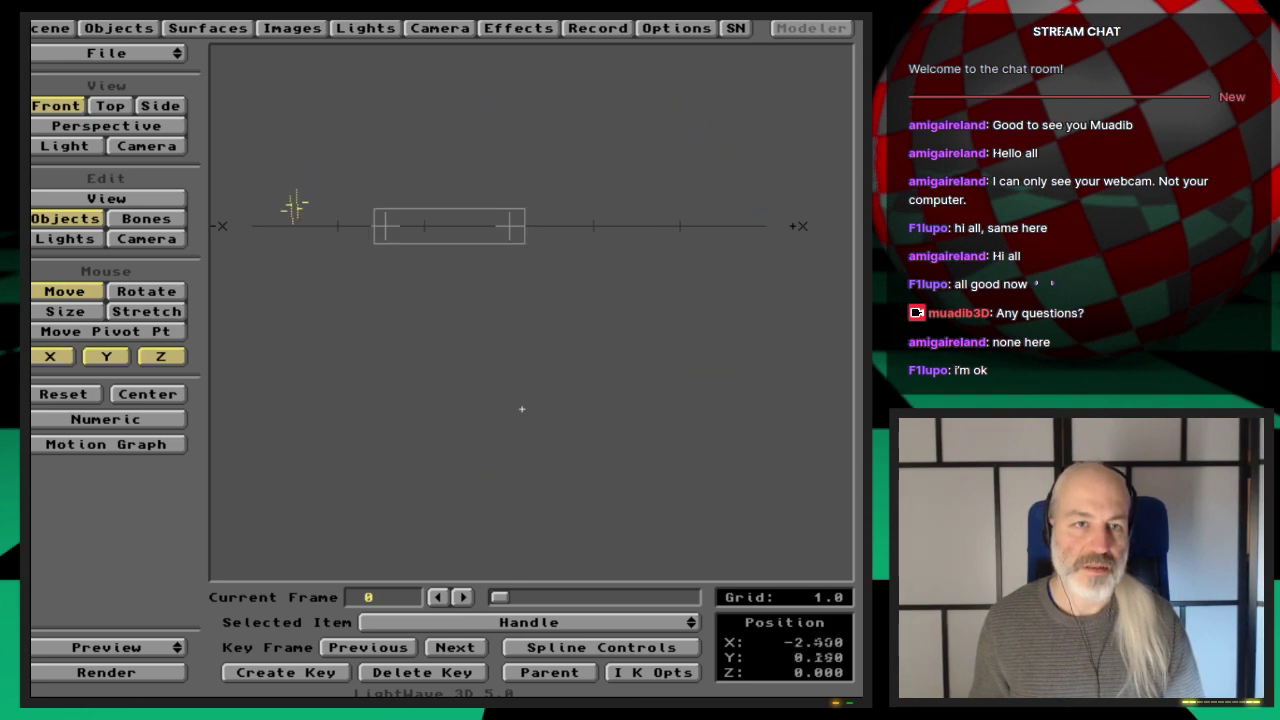
pyautogui.moveTo(294, 205); pyautogui.dragTo(298, 354)
# From an angled perspective view, move the Handle null horizontally around the leg, ending at about X 6.027, Y -1.510, Z -2.358.
pyautogui.press('4')
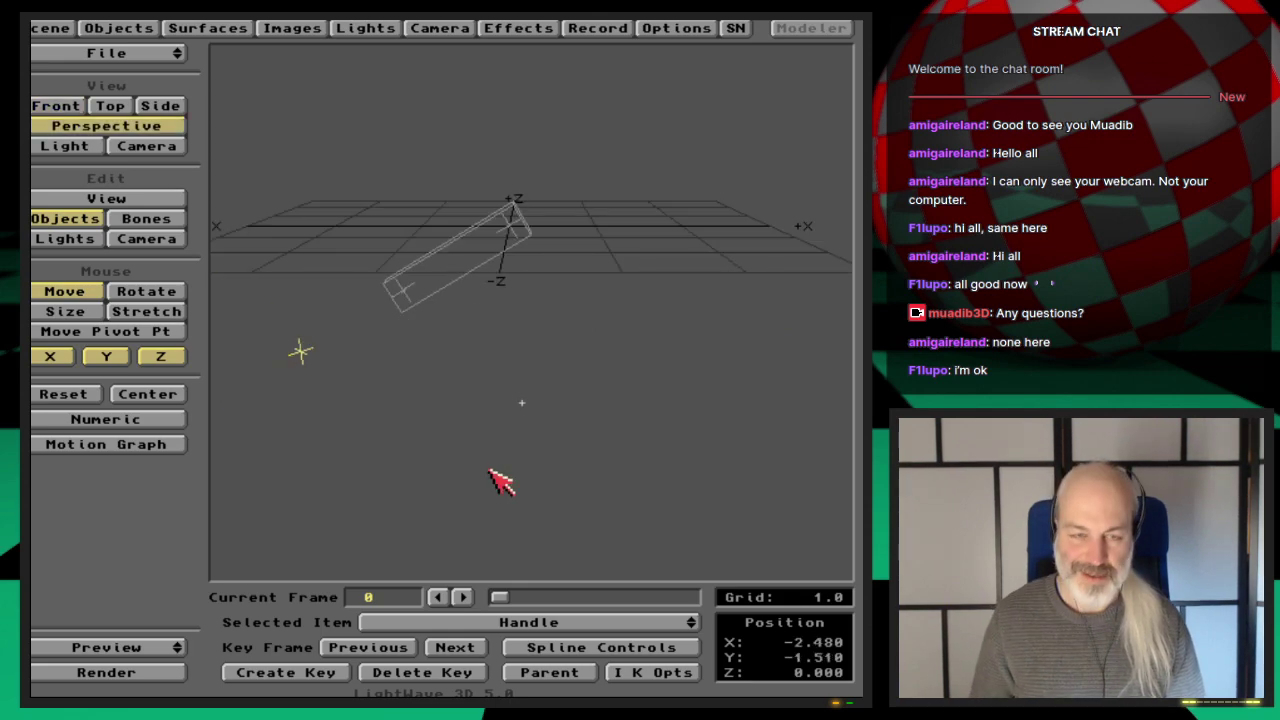
pyautogui.press('v')
pyautogui.moveTo(467, 374); pyautogui.dragTo(640, 440)
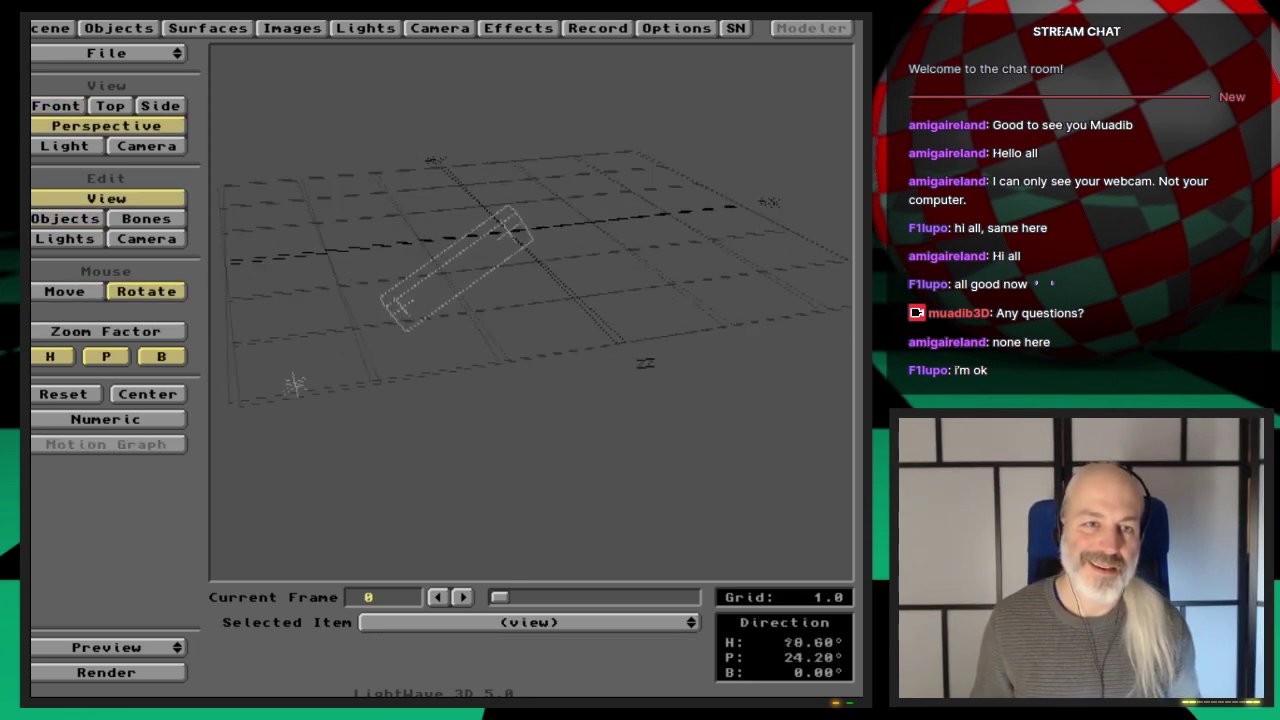
pyautogui.moveTo(425, 372); pyautogui.dragTo(460, 380)
pyautogui.press('o')
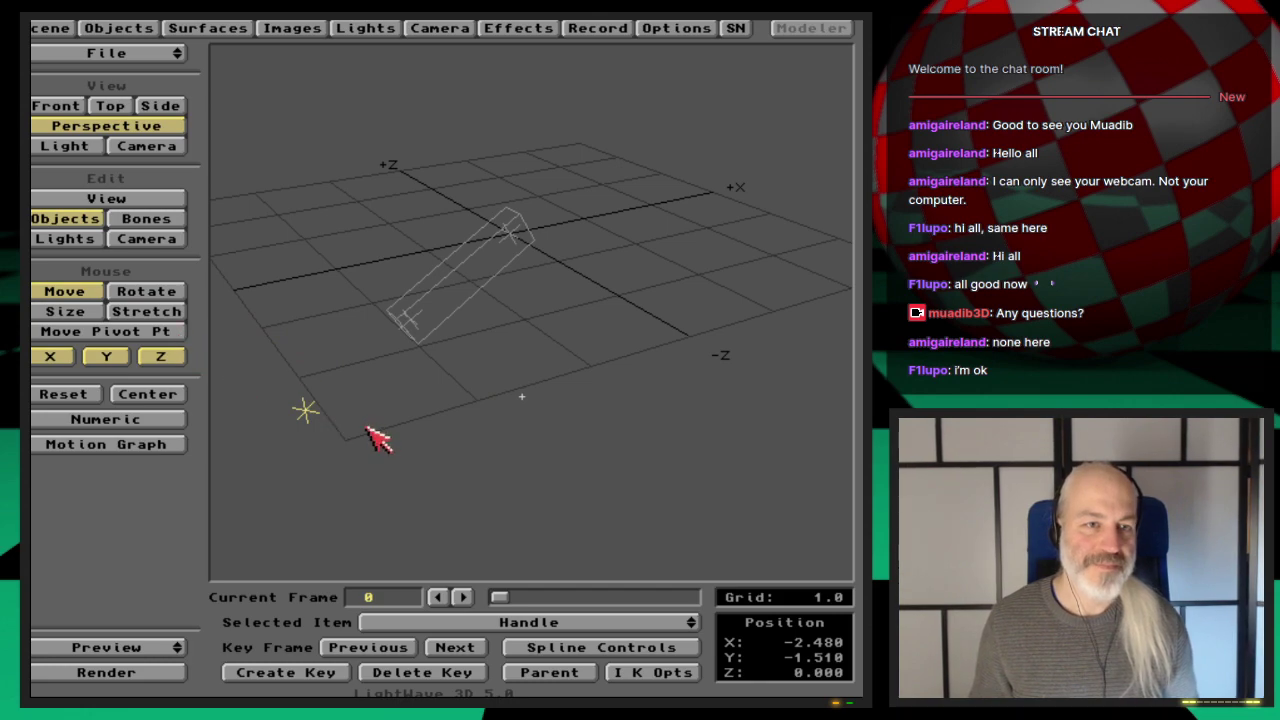
pyautogui.moveTo(378, 438); pyautogui.dragTo(501, 252)
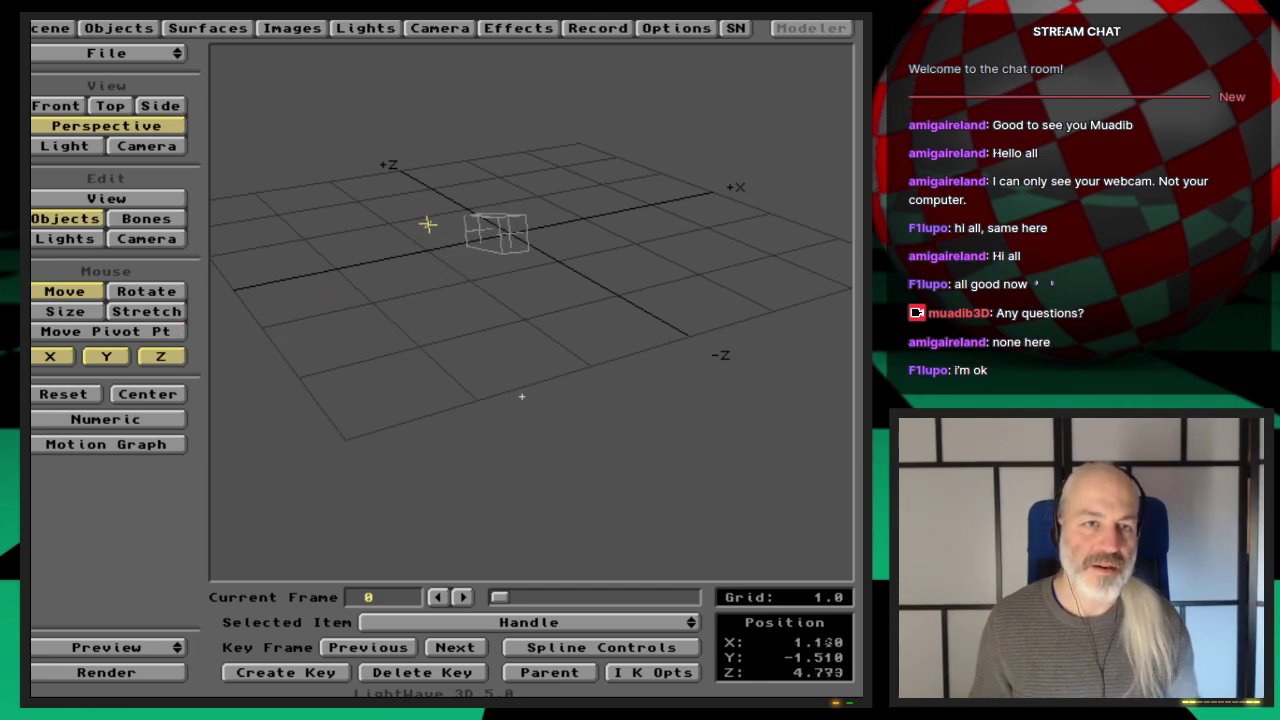
pyautogui.moveTo(427, 224); pyautogui.dragTo(656, 310)
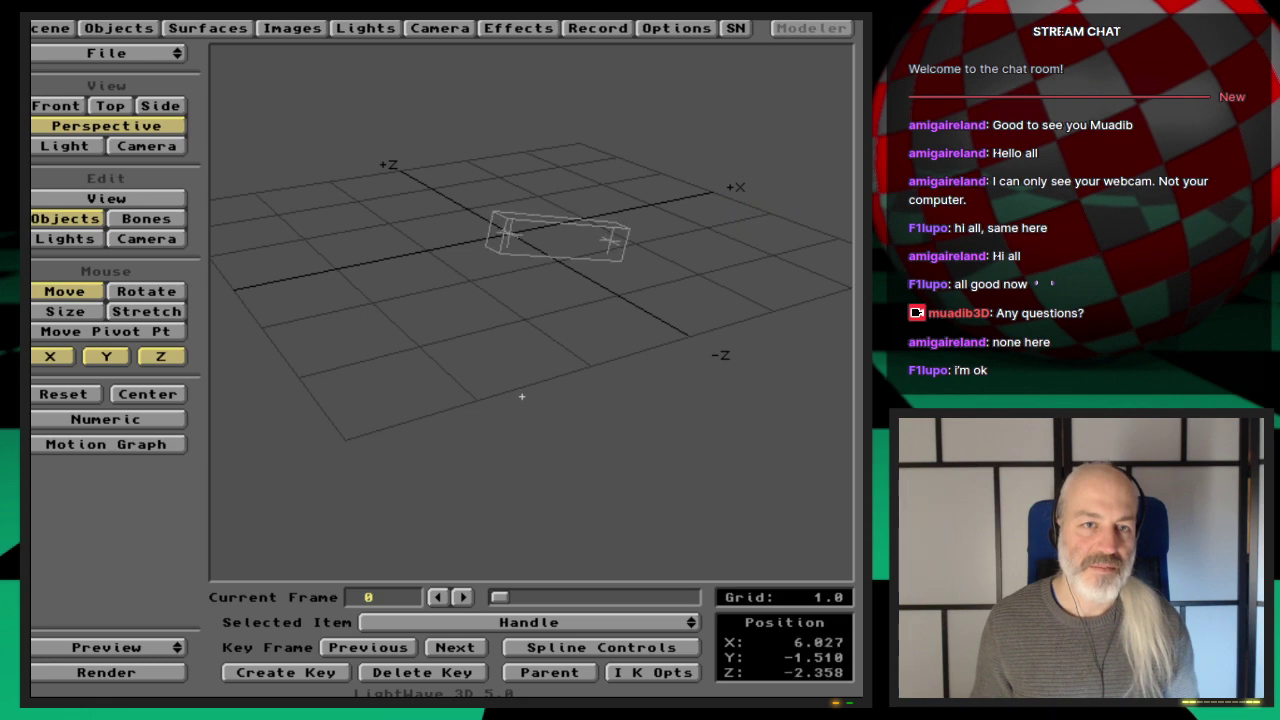
# Raise and lower the Handle null to test the leg's vertical reach, ending at about X -9.187, Y -6.340, Z 7.093.
pyautogui.moveTo(522, 397); pyautogui.dragTo(401, 378)
pyautogui.moveTo(605, 370); pyautogui.dragTo(765, 115)
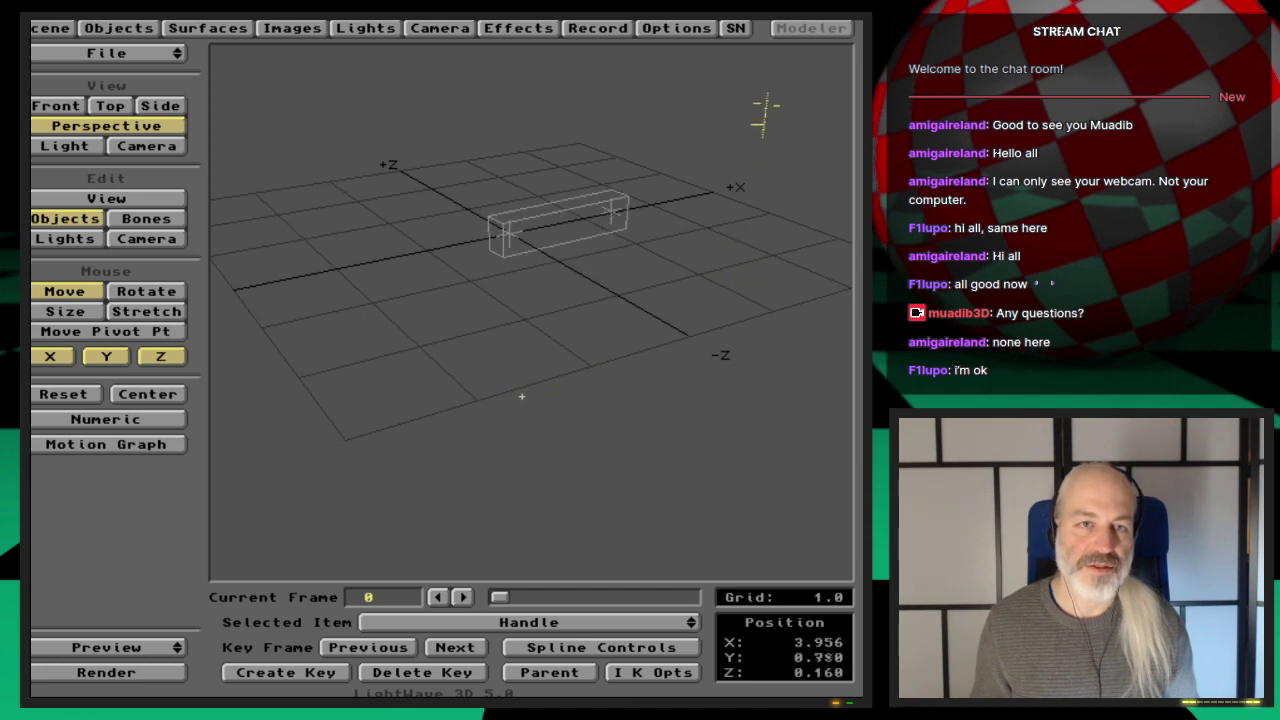
pyautogui.moveTo(753, 220); pyautogui.dragTo(422, 333)
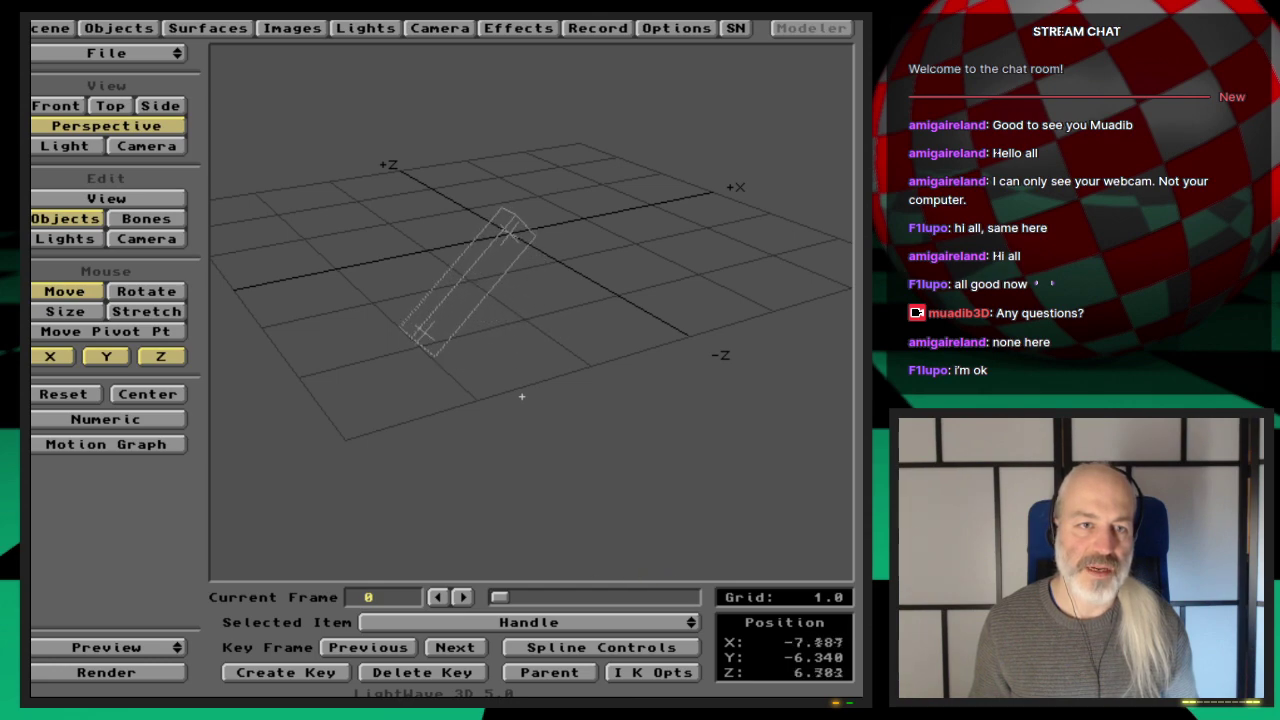
pyautogui.moveTo(461, 268); pyautogui.dragTo(412, 320)
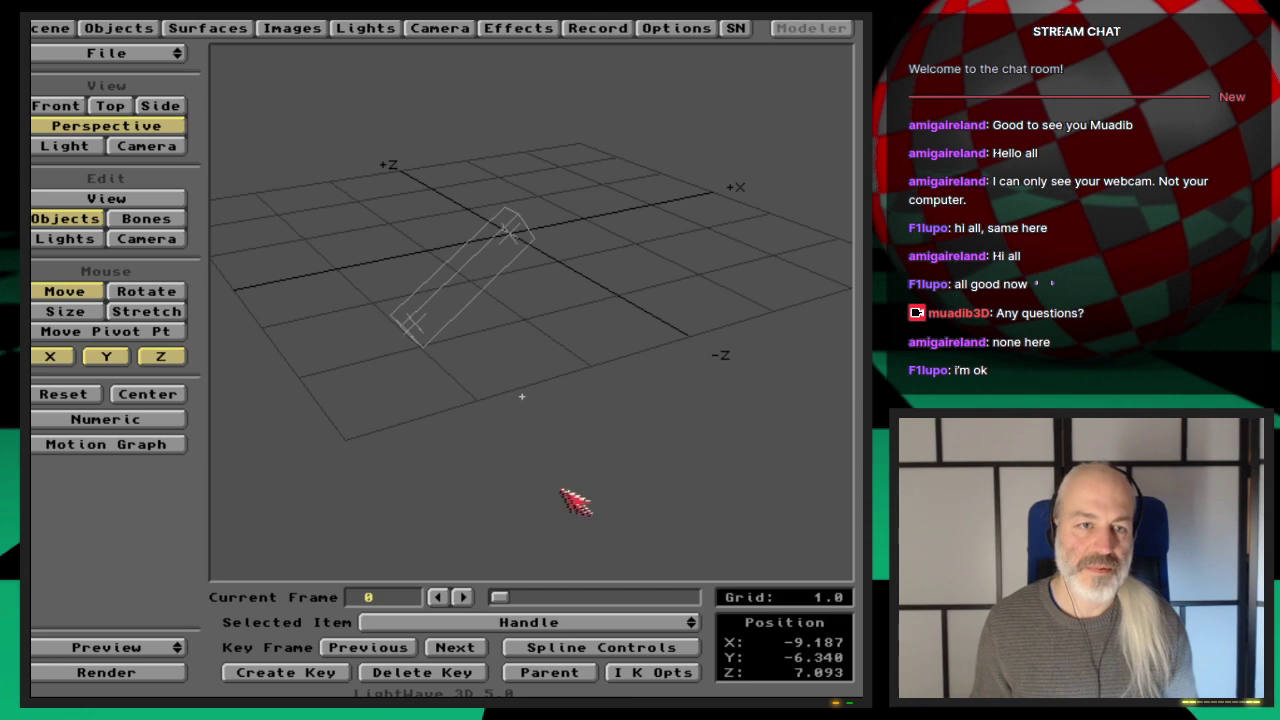
# Swing the Handle null across the leg and change its height, ending at about X 11.733, Y -2.500, Z 14.053.
pyautogui.moveTo(562, 490); pyautogui.dragTo(606, 434)
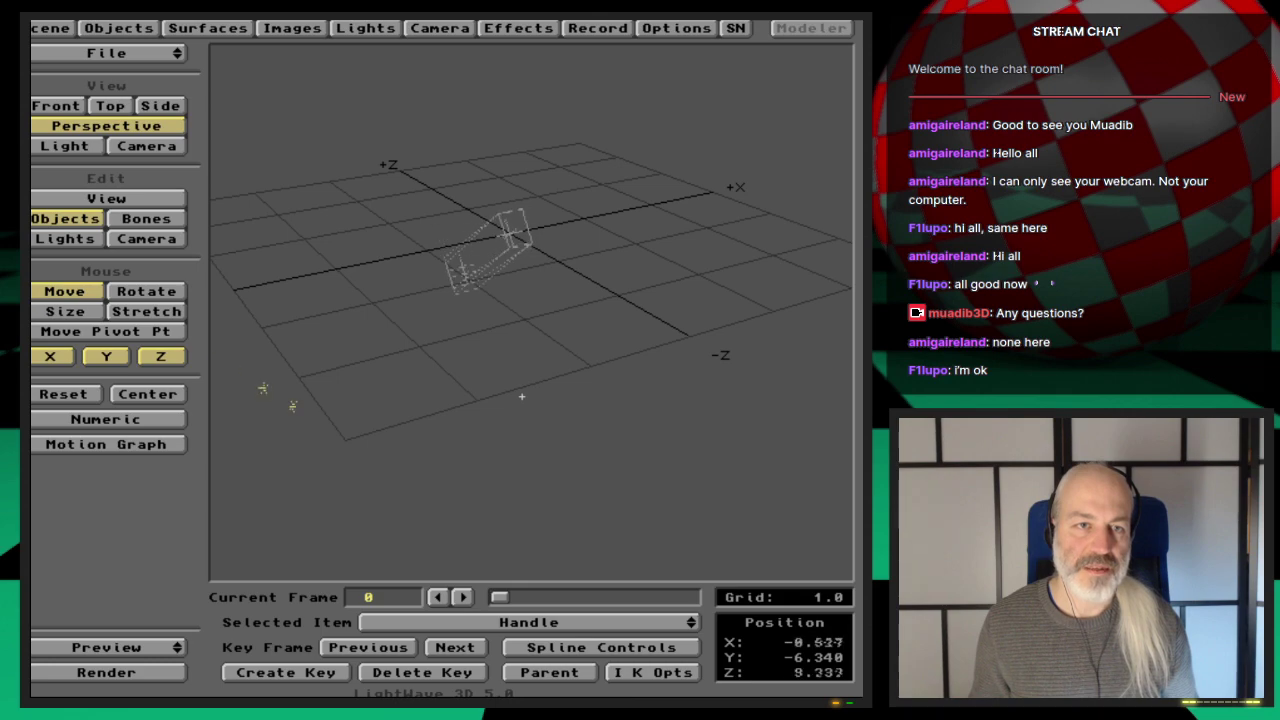
pyautogui.moveTo(263, 388); pyautogui.dragTo(697, 345)
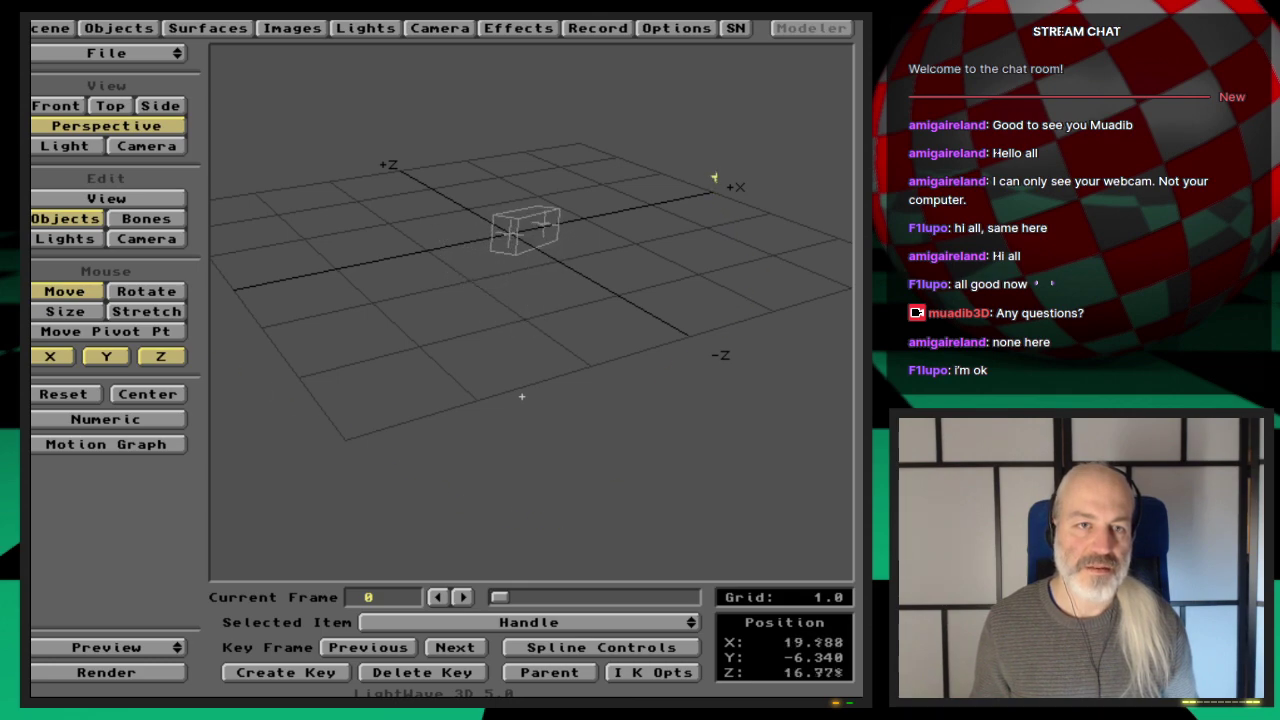
pyautogui.moveTo(523, 575); pyautogui.dragTo(604, 390)
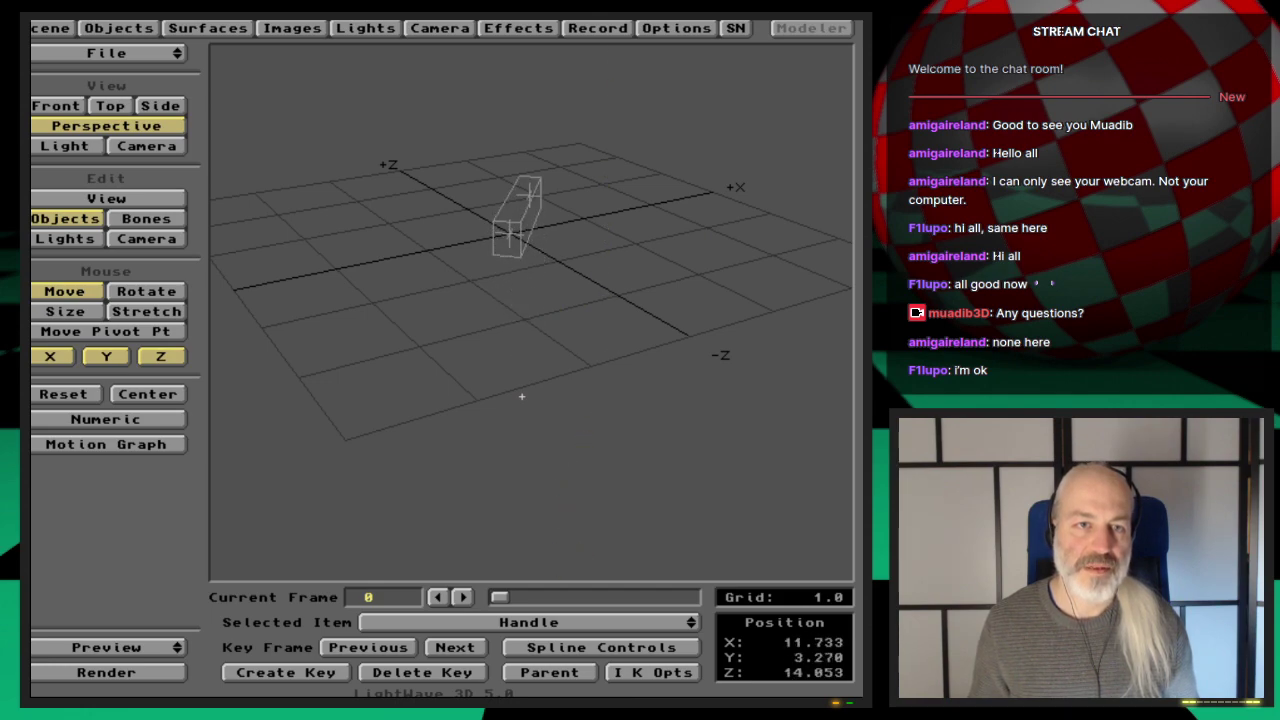
pyautogui.moveTo(607, 120); pyautogui.dragTo(571, 551)
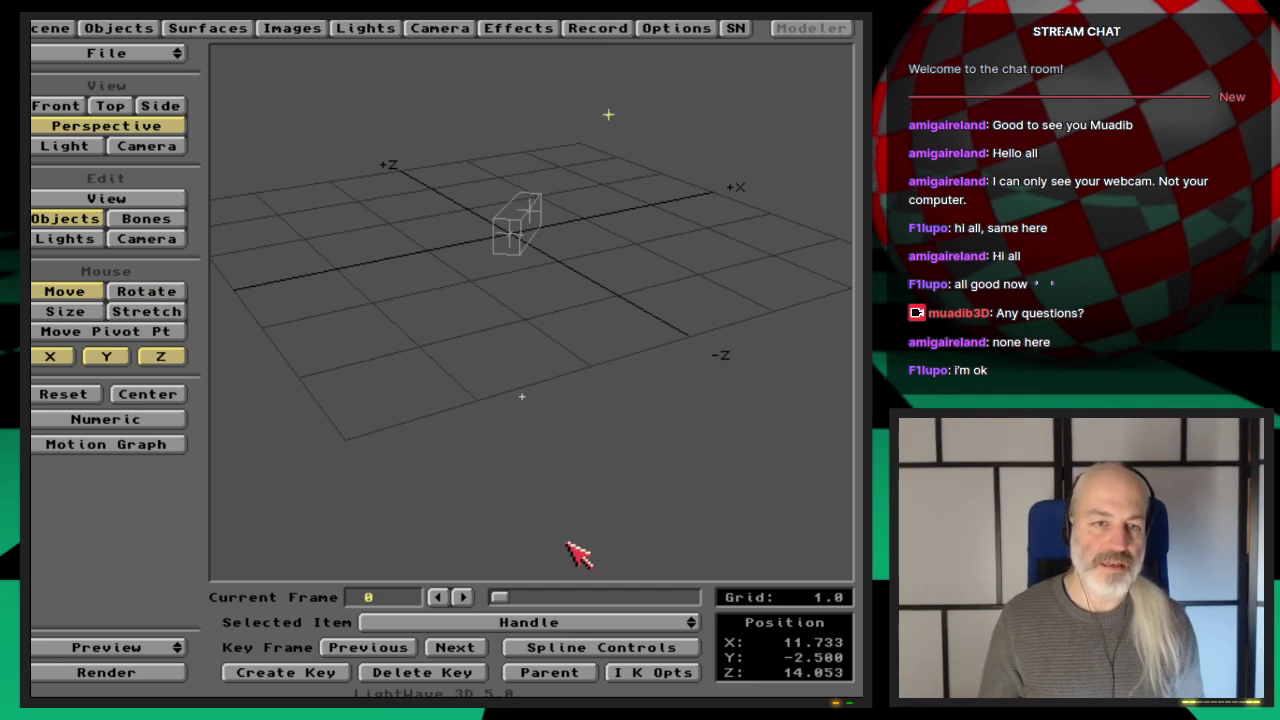
# Set ParentNull's inverse kinematics pitch limits to a minimum of 0.0° and a maximum of 180.0°, and reselect the Handle null.
pyautogui.press('Up')
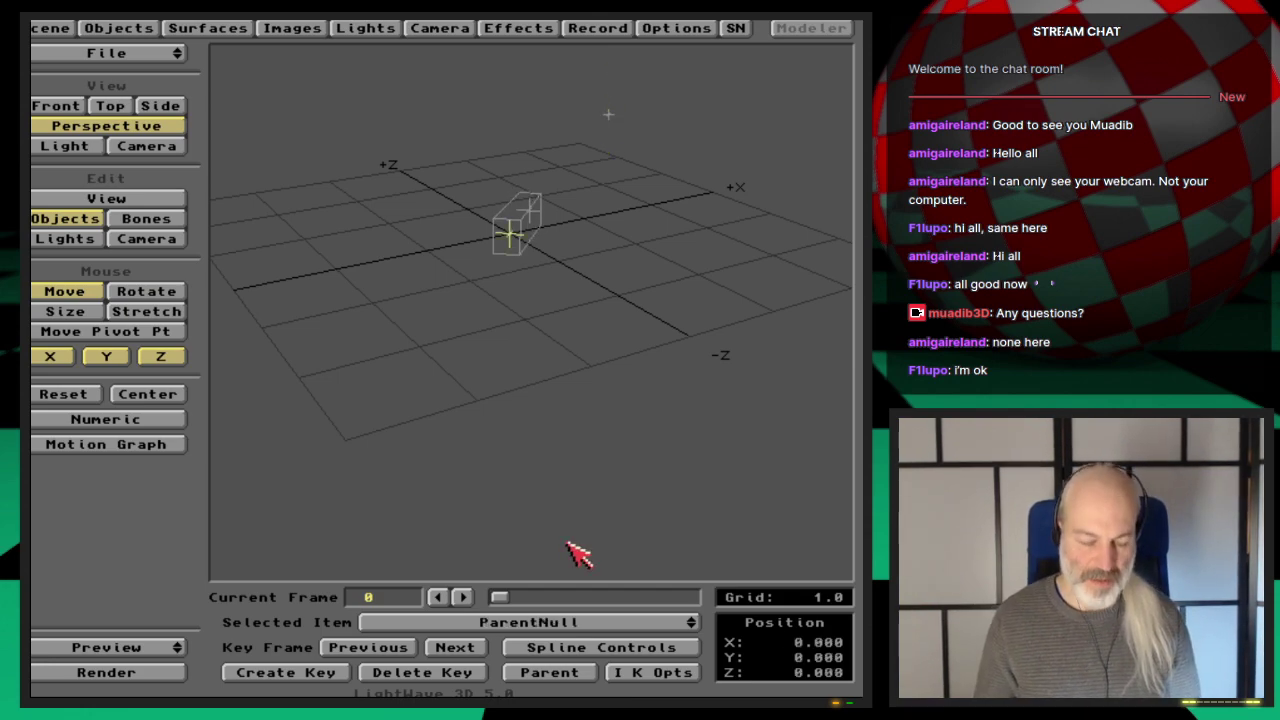
pyautogui.press('k')
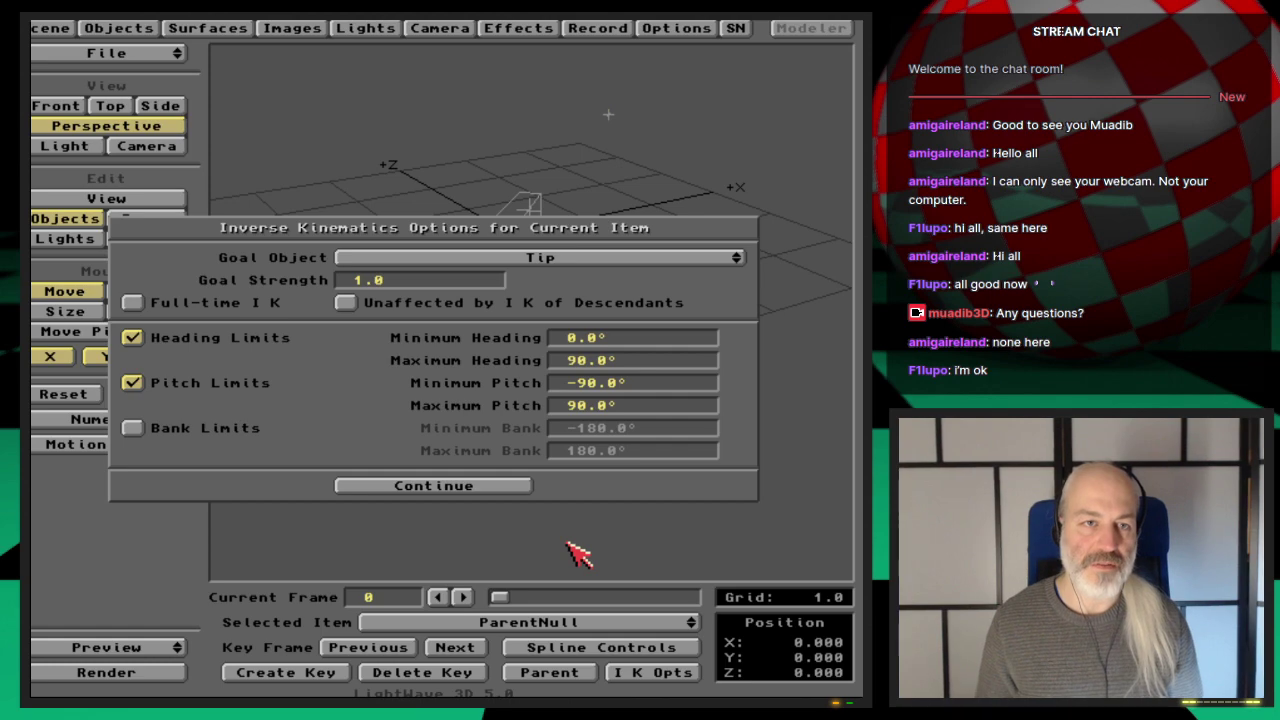
pyautogui.click(562, 383)
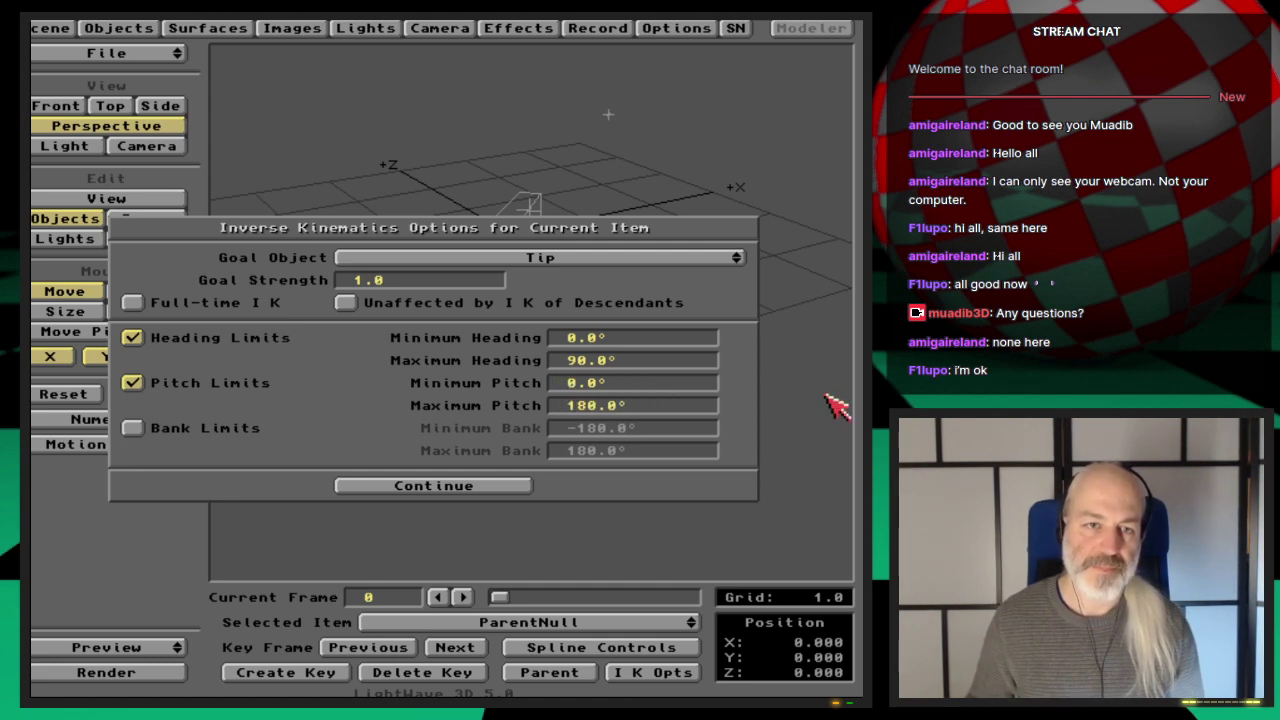
pyautogui.click(527, 485)
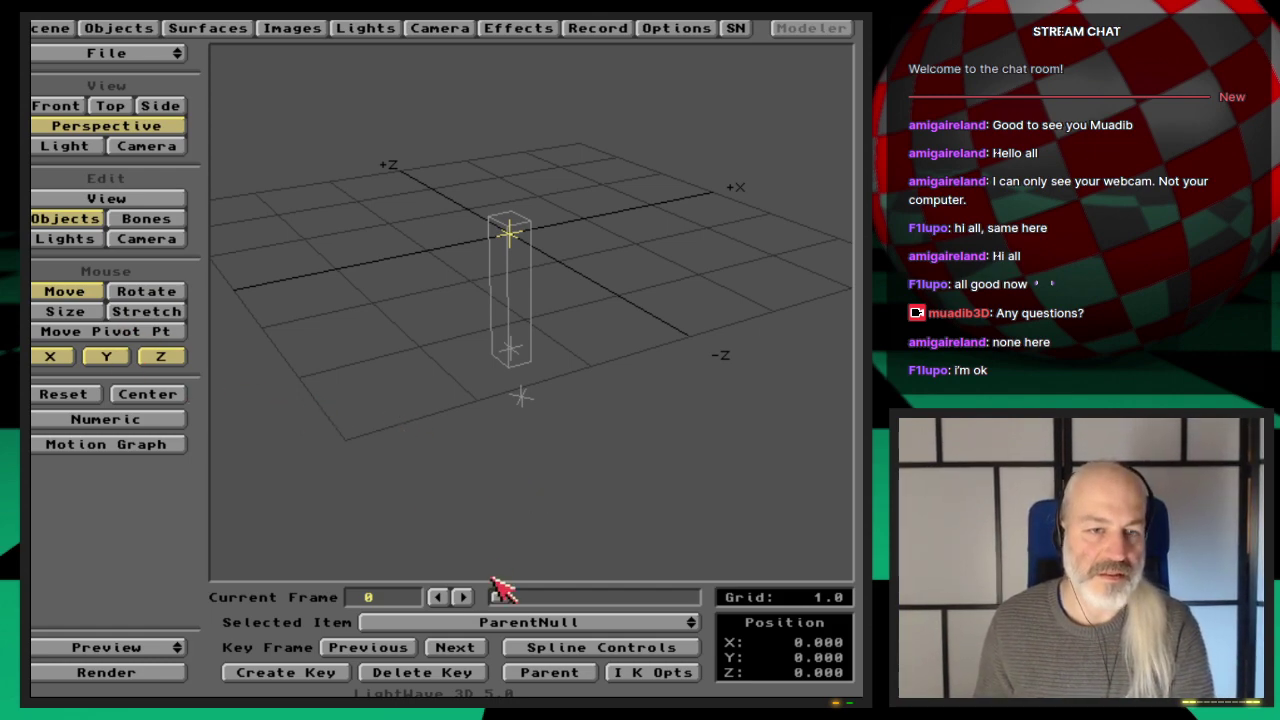
pyautogui.click(522, 622)
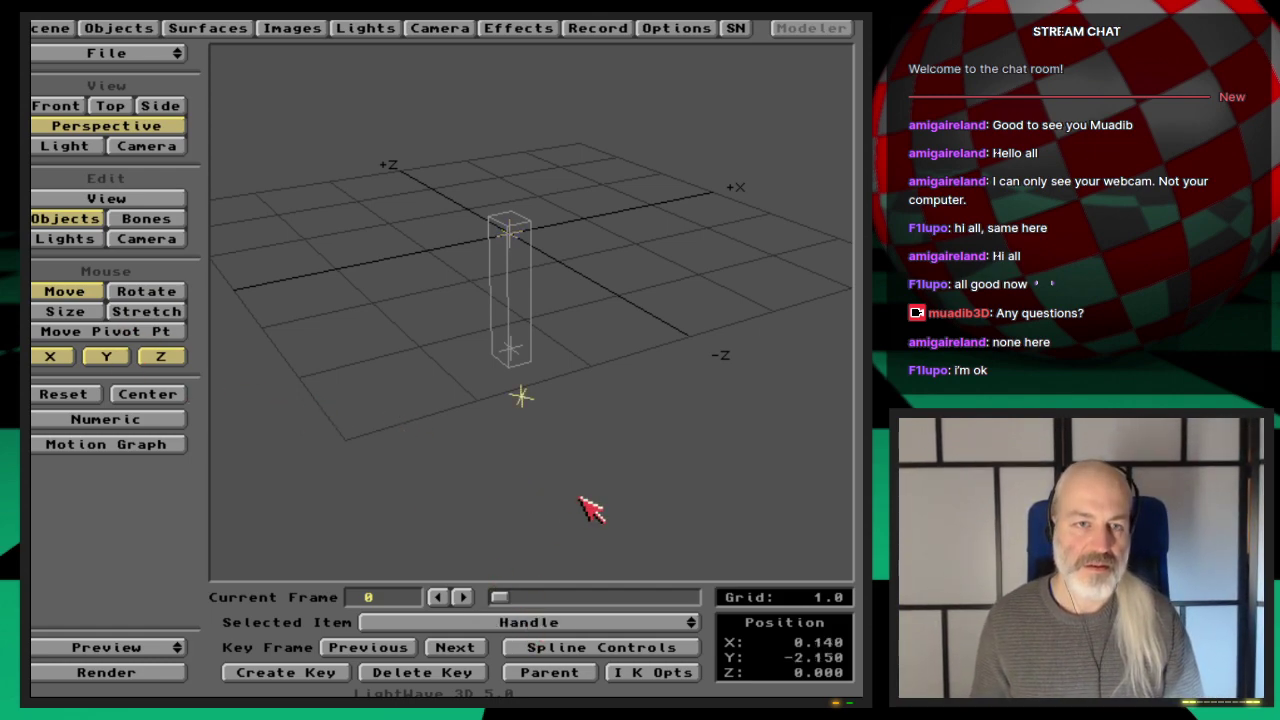
# Move the Handle null sideways and vertically around the leg, ending at about X -2.950, Y -0.720, Z -1.242.
pyautogui.moveTo(581, 505); pyautogui.dragTo(351, 502)
pyautogui.moveTo(291, 393); pyautogui.dragTo(760, 570)
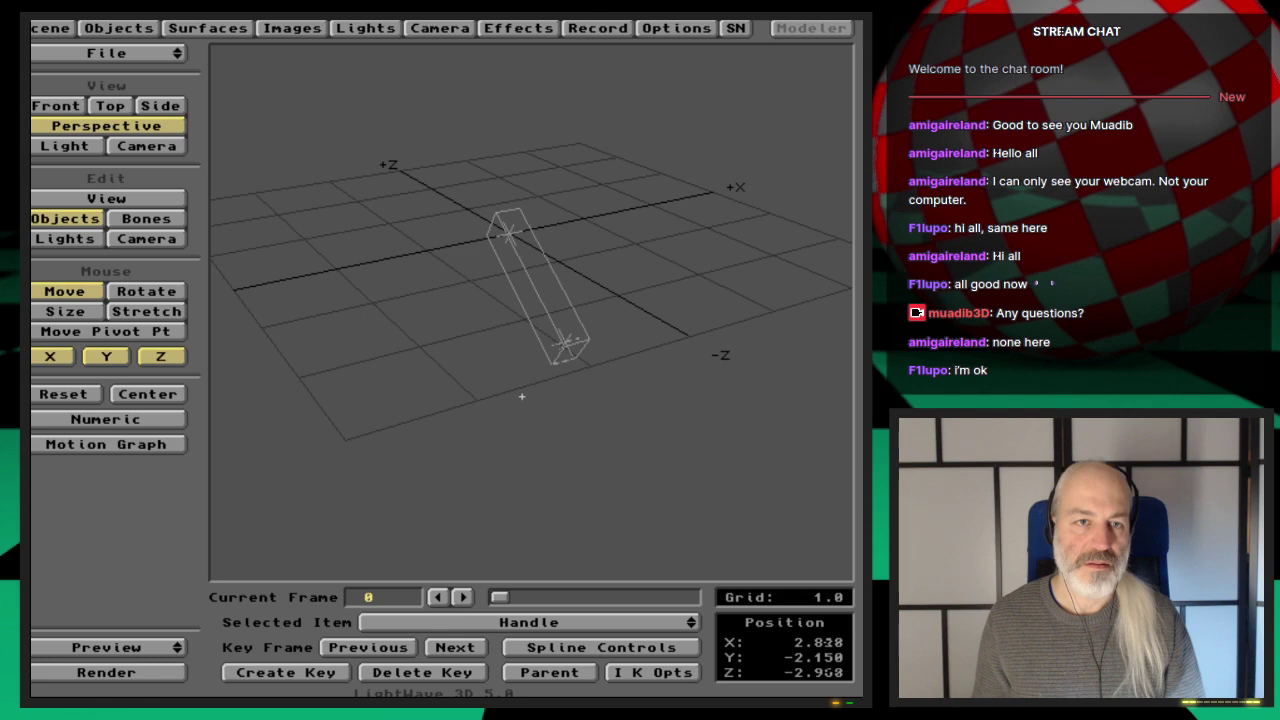
pyautogui.moveTo(815, 493); pyautogui.dragTo(474, 503)
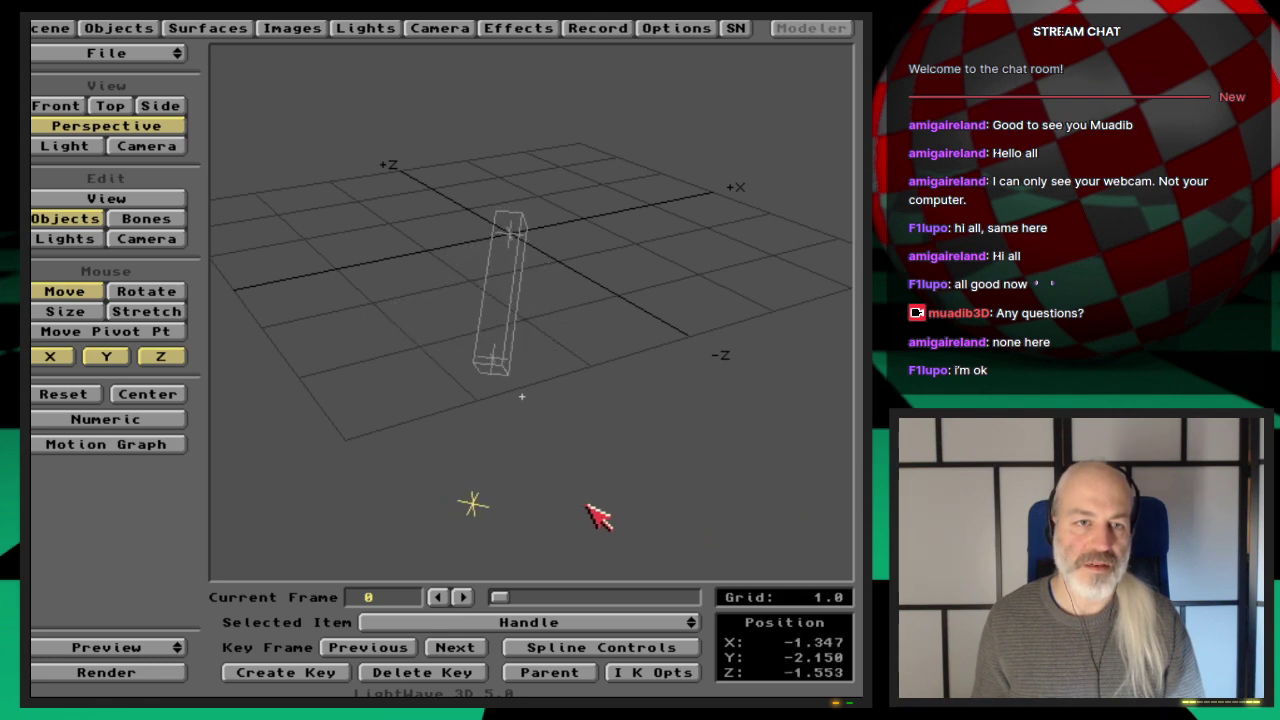
pyautogui.moveTo(588, 506); pyautogui.dragTo(521, 398, button='right')
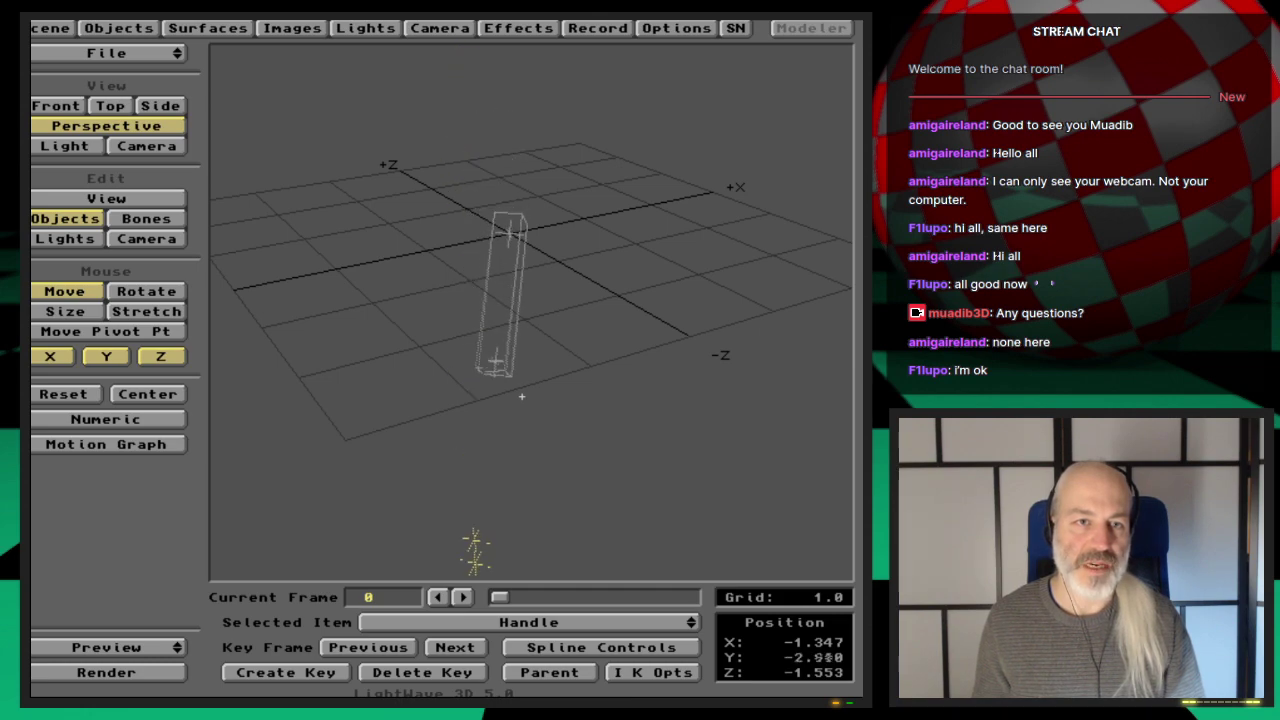
pyautogui.moveTo(521, 396); pyautogui.dragTo(521, 400, button='right')
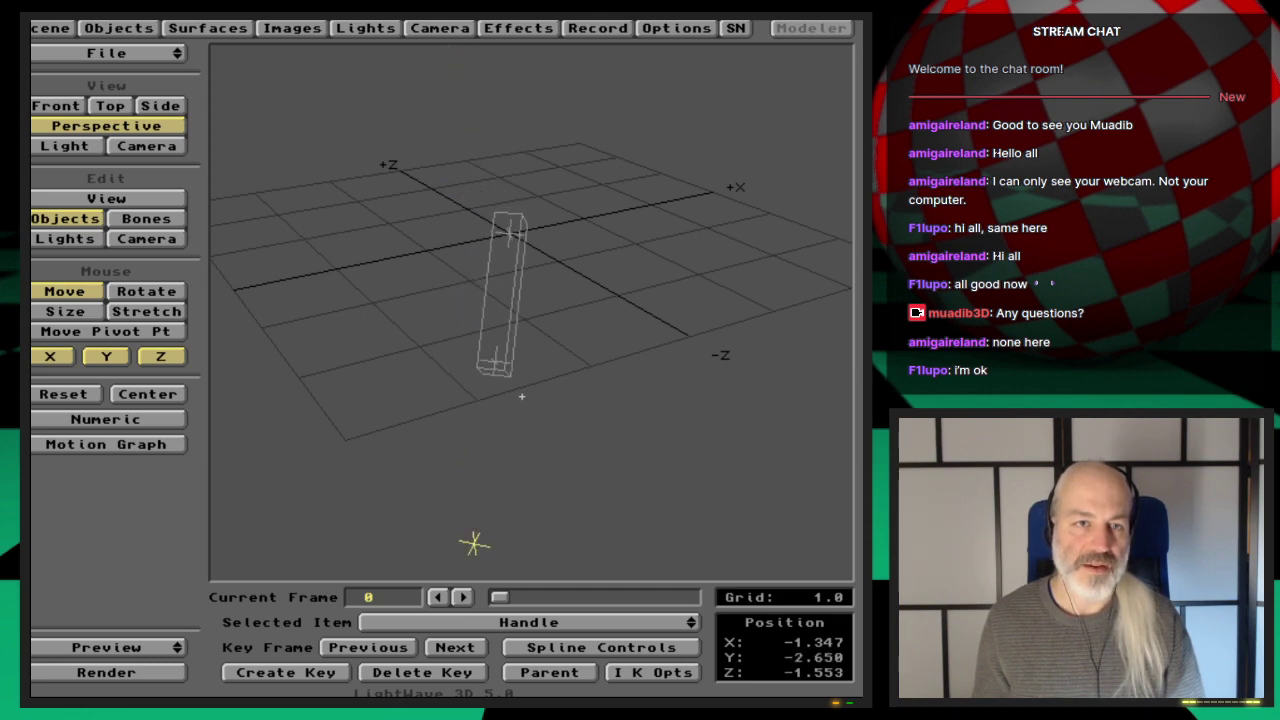
pyautogui.moveTo(587, 590); pyautogui.dragTo(587, 503, button='right')
pyautogui.moveTo(587, 503); pyautogui.dragTo(476, 490)
# In the Front view, swing the Handle null above and below the leg's pivot, ending at about X -2.650, Y -3.040.
pyautogui.press('1')
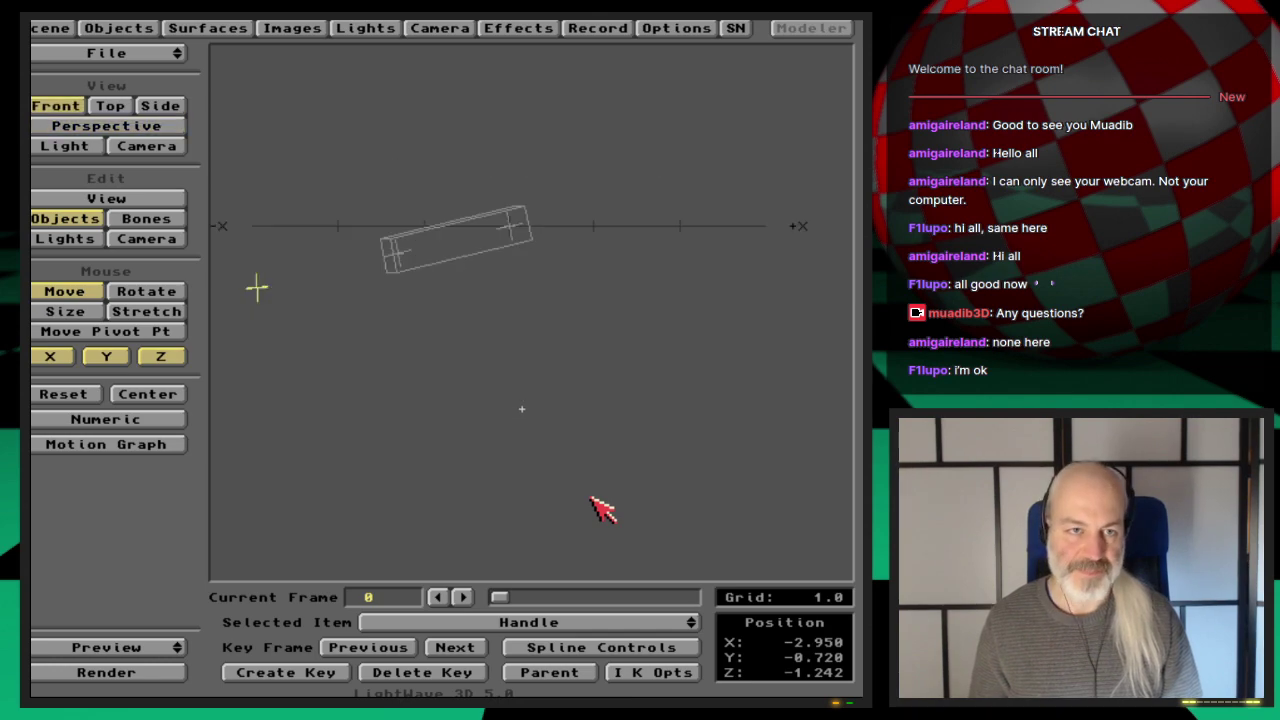
pyautogui.press('v')
pyautogui.moveTo(543, 467); pyautogui.dragTo(630, 534)
pyautogui.press('o')
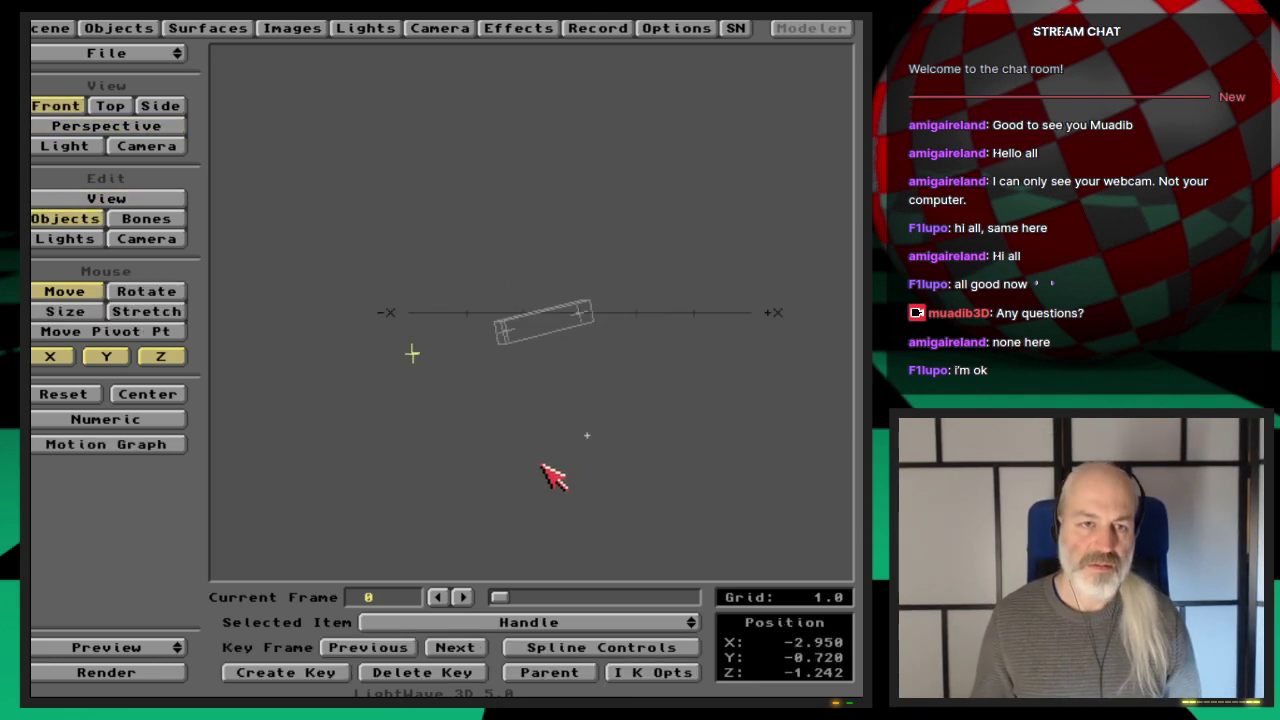
pyautogui.moveTo(411, 352); pyautogui.dragTo(344, 289)
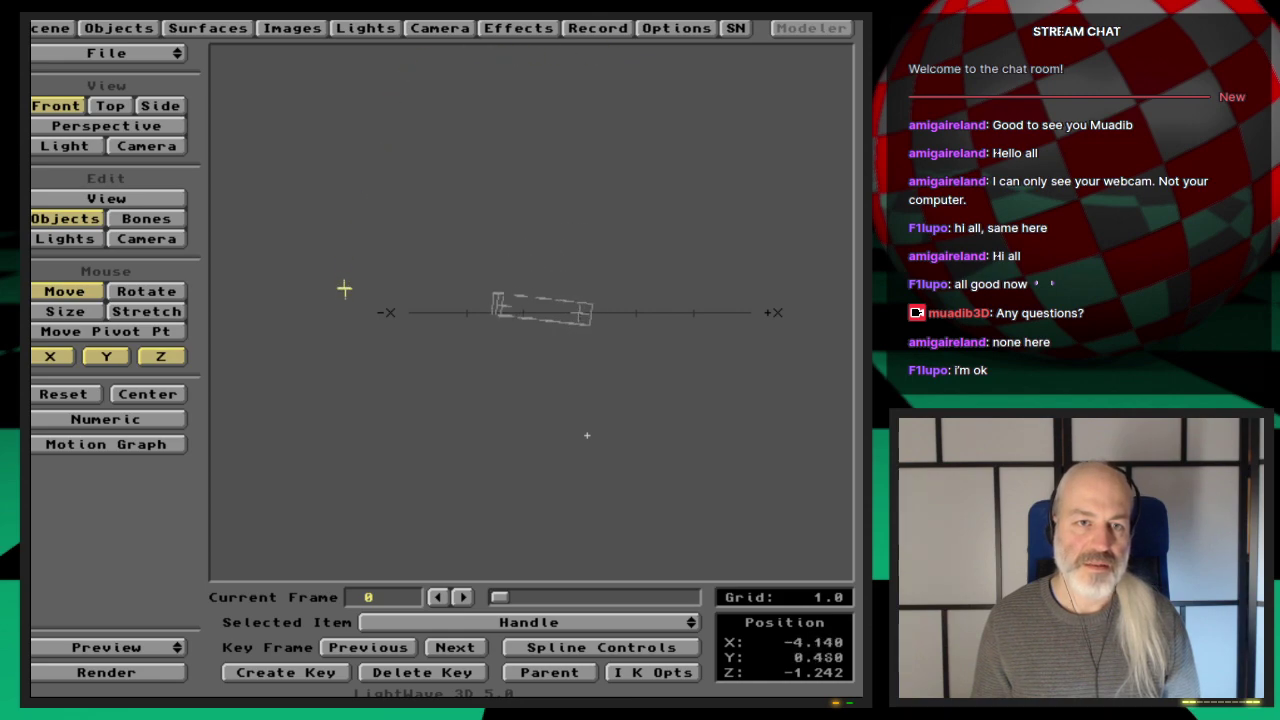
pyautogui.moveTo(524, 261); pyautogui.dragTo(578, 263)
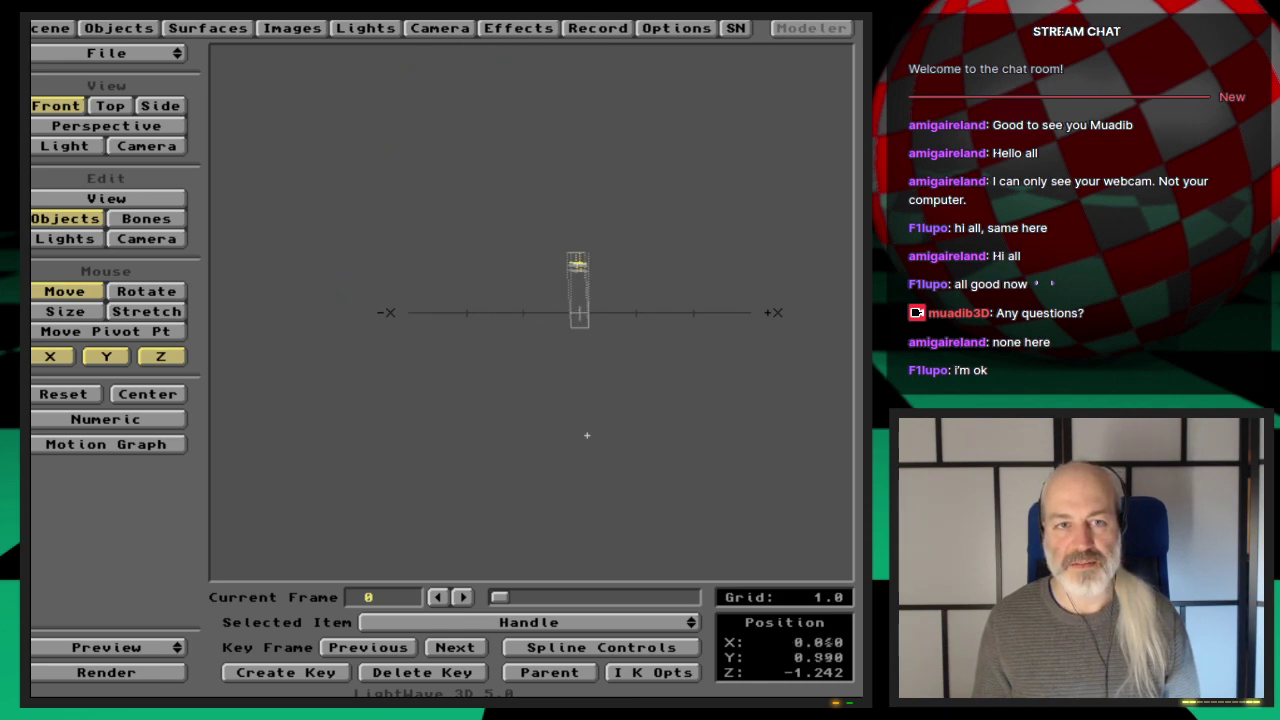
pyautogui.moveTo(391, 241); pyautogui.dragTo(516, 283)
pyautogui.moveTo(469, 333); pyautogui.dragTo(429, 486)
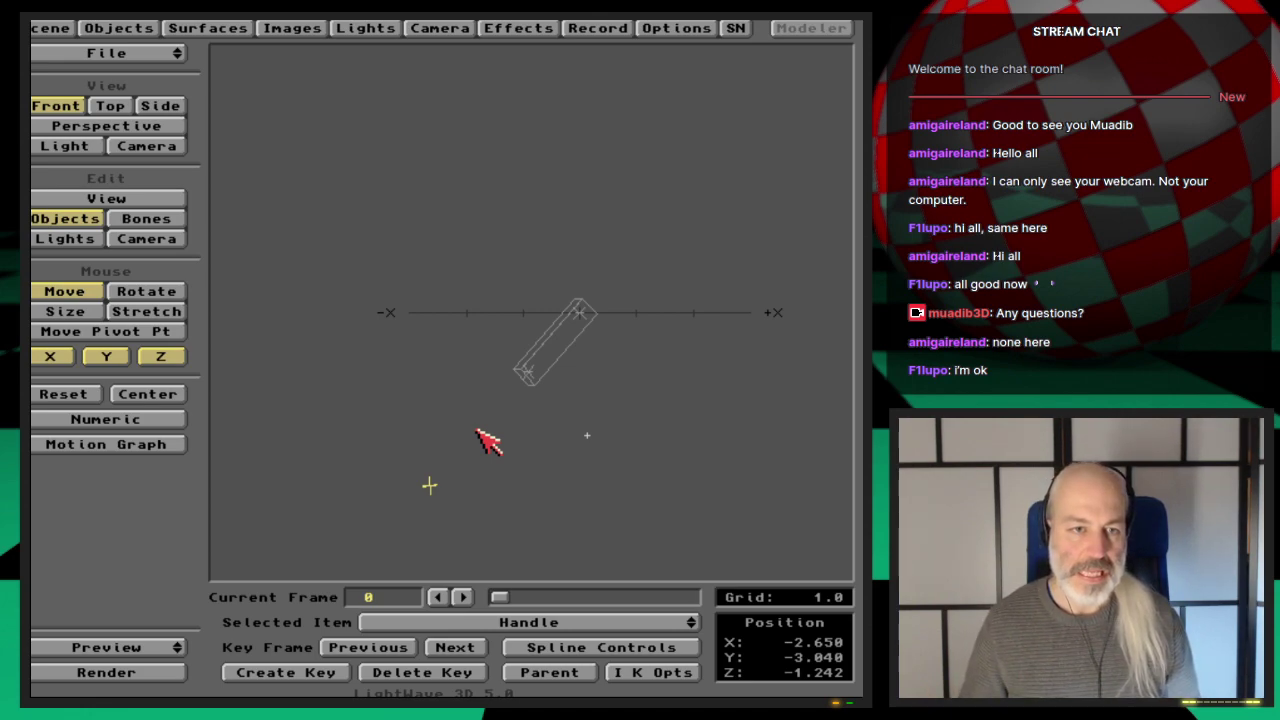
# Remove the Handle null from the scene and look through the camera.
pyautogui.press('-')
pyautogui.press('Return')
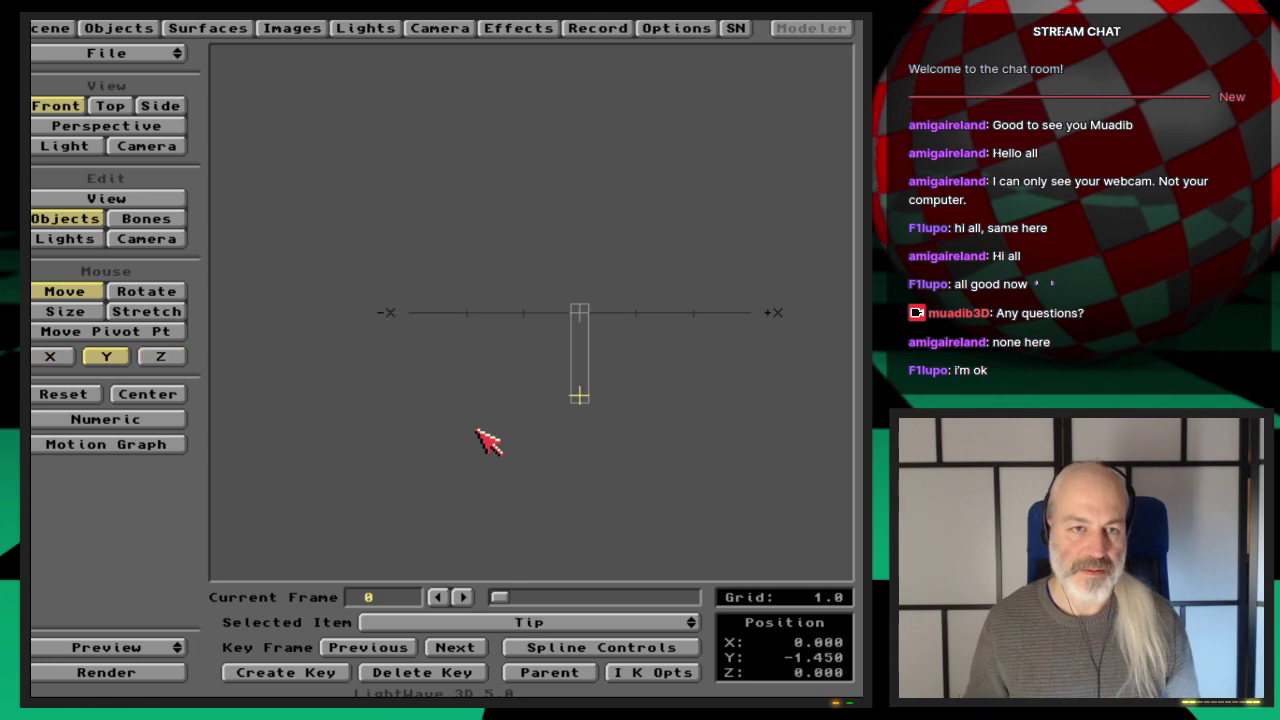
pyautogui.press('6')
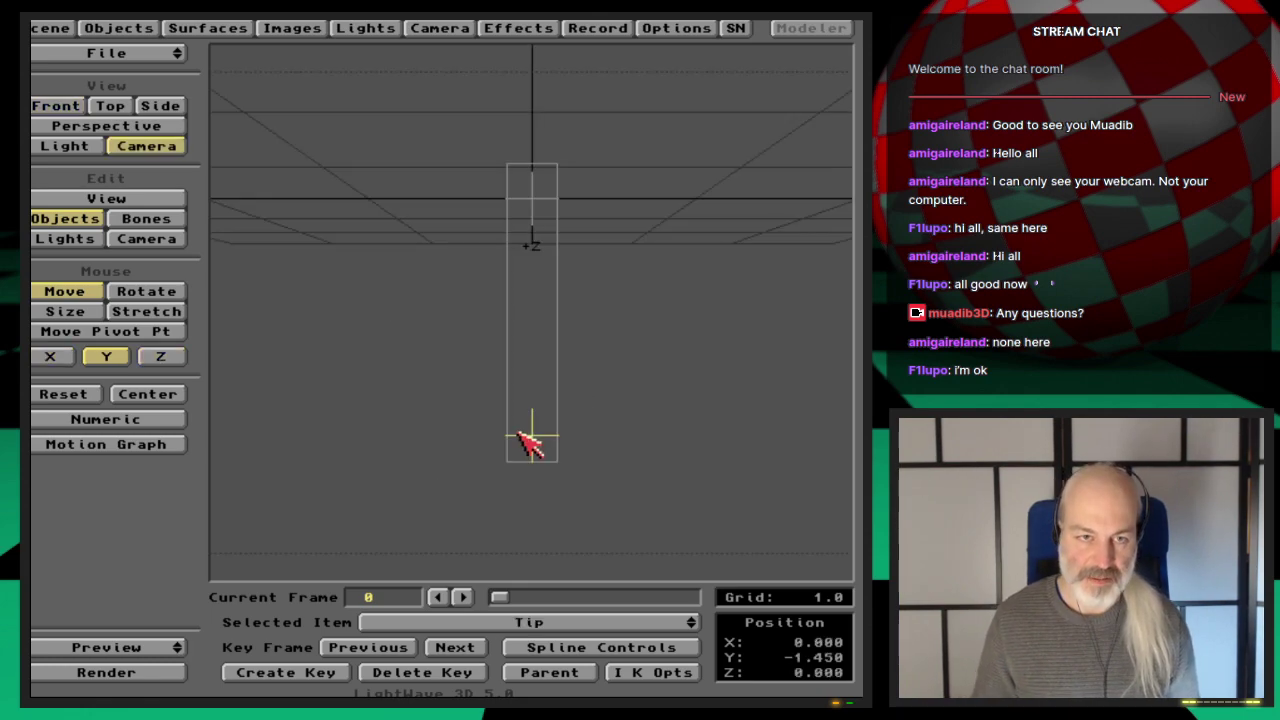
# Clone the Gear_lowerLeg1 object once.
pyautogui.click(128, 30)
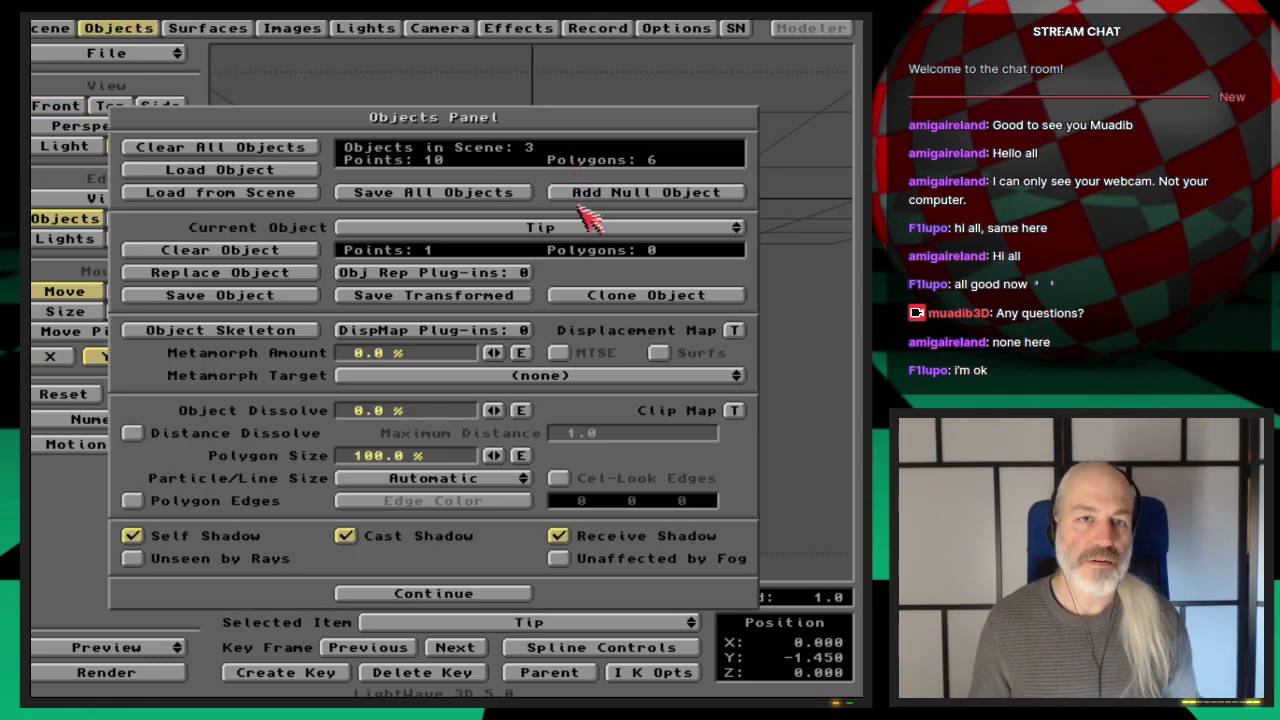
pyautogui.moveTo(605, 228); pyautogui.dragTo(608, 222)
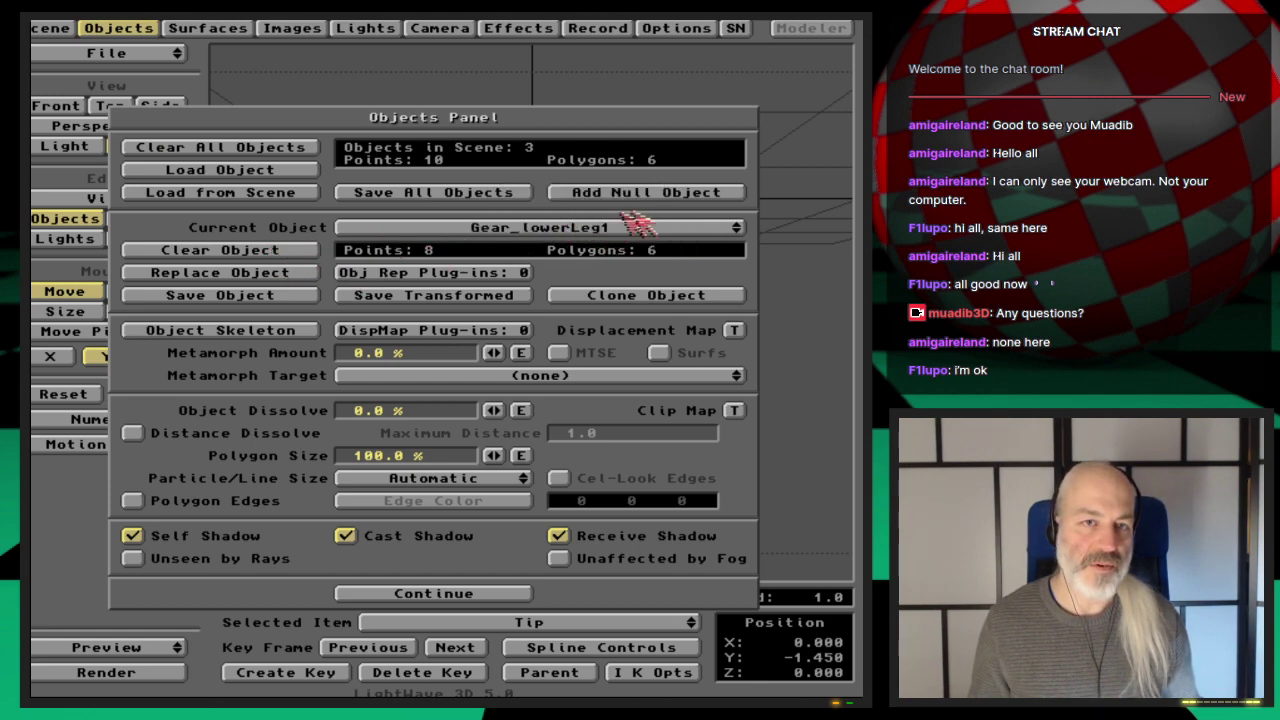
pyautogui.click(632, 298)
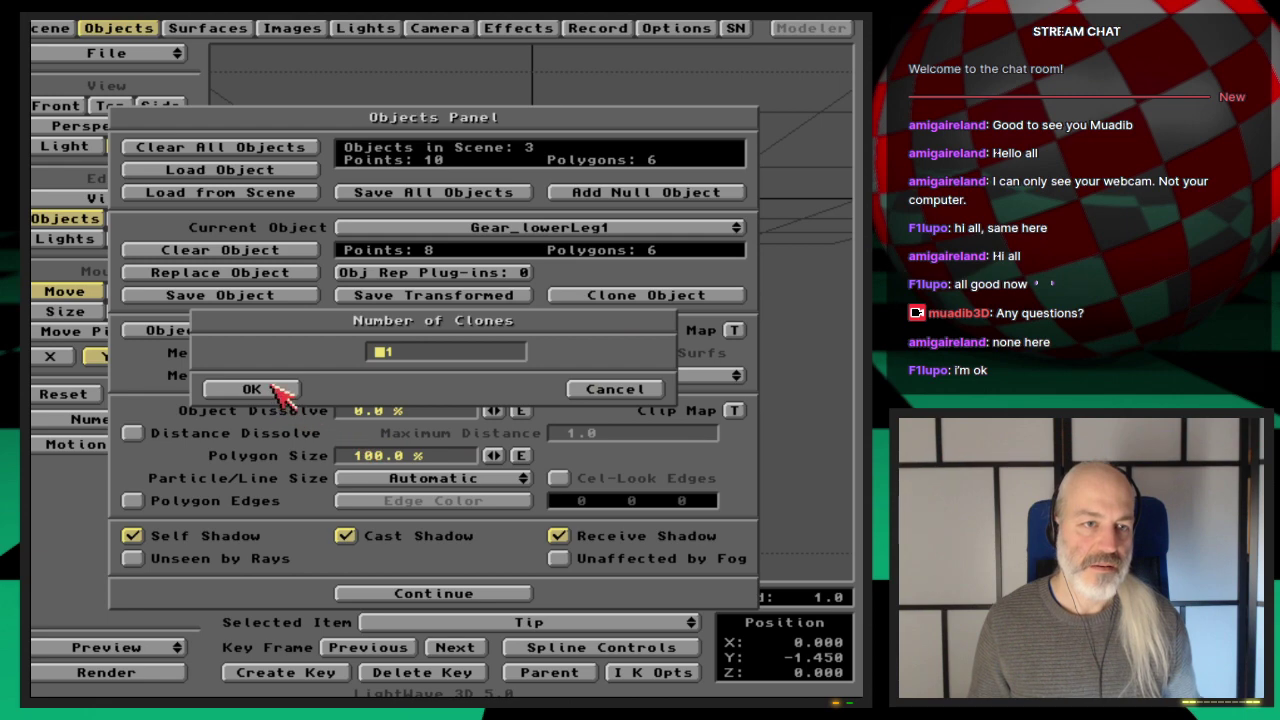
pyautogui.click(272, 388)
pyautogui.click(138, 28)
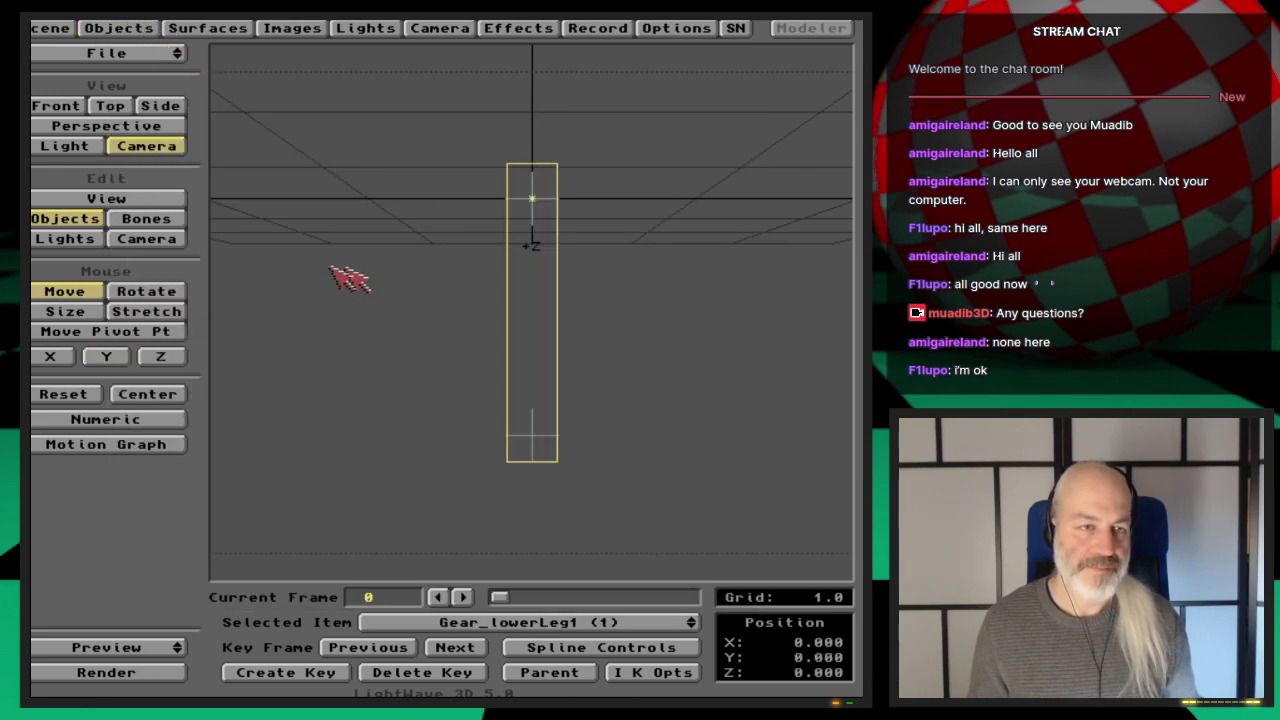
# Parent Gear_lowerLeg1 (2) to the Tip null.
pyautogui.click(574, 622)
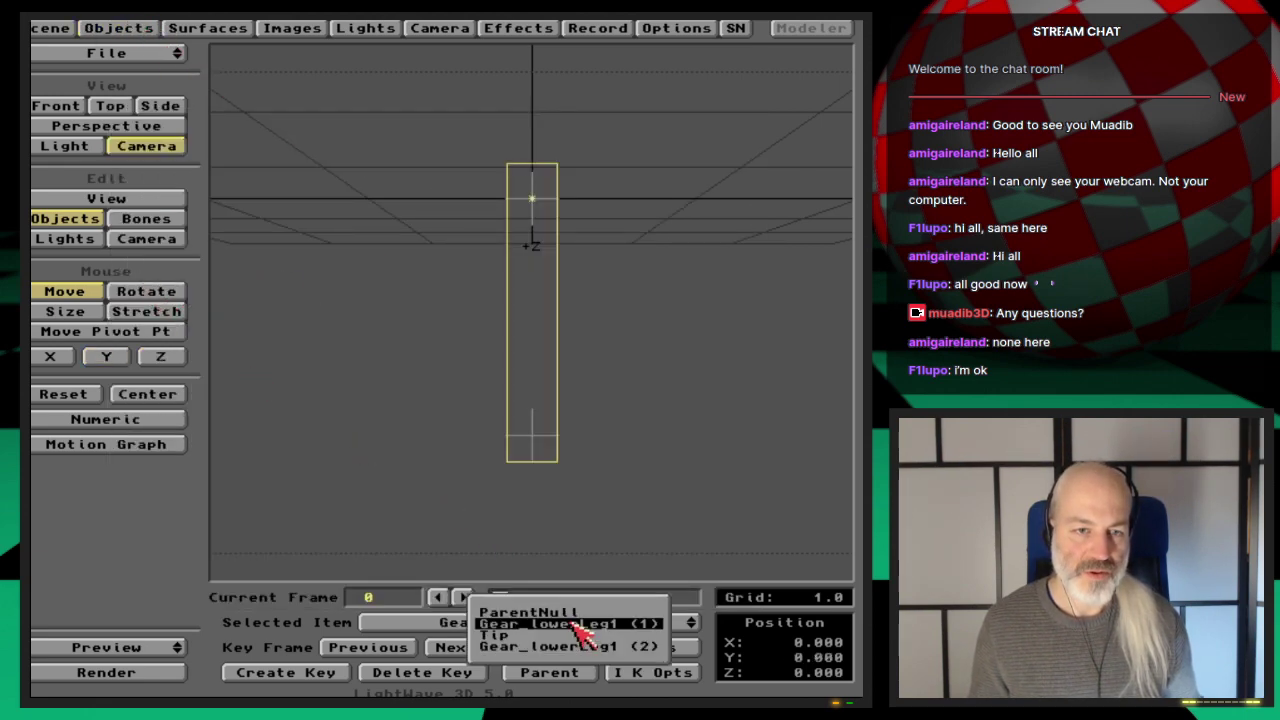
pyautogui.click(648, 652)
pyautogui.click(580, 673)
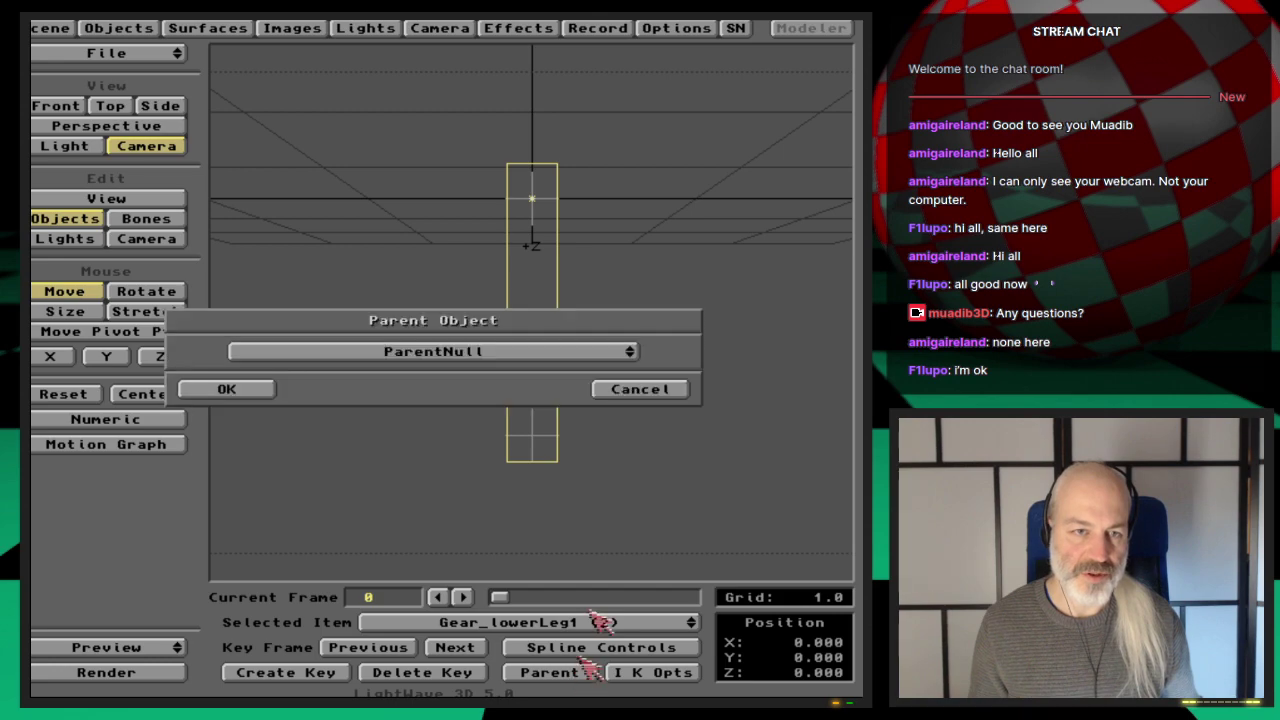
pyautogui.click(527, 354)
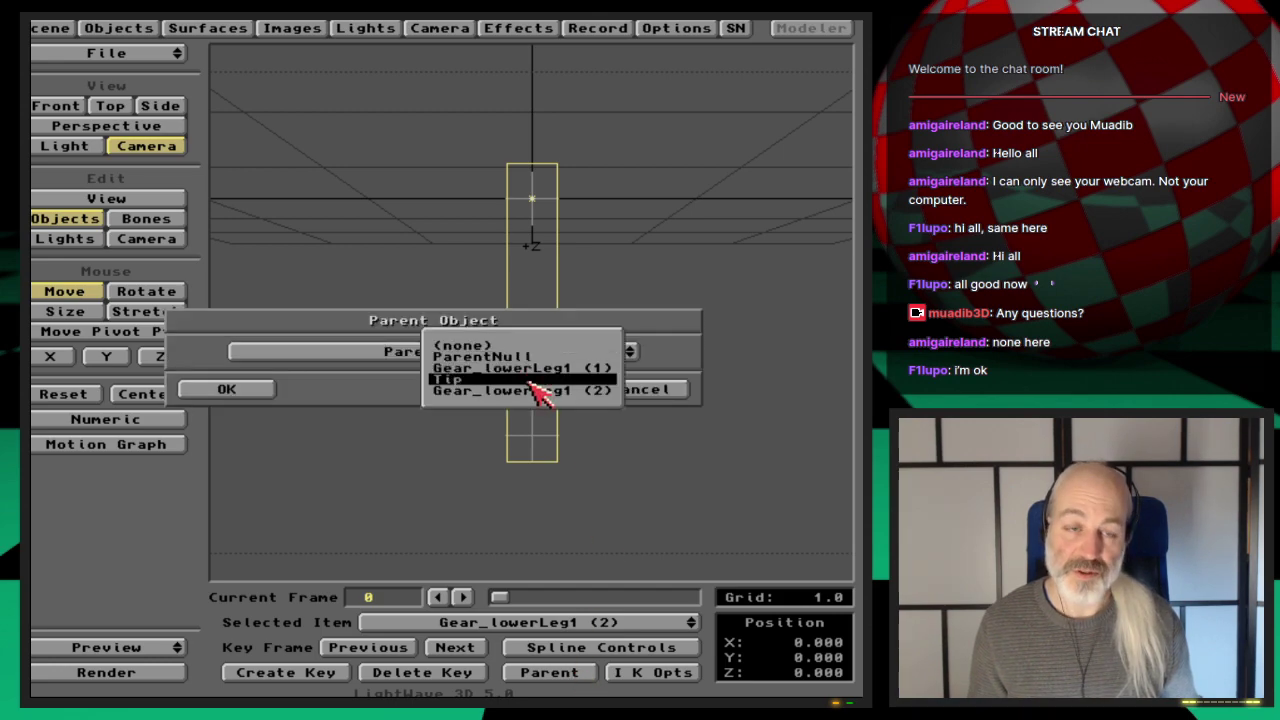
pyautogui.click(531, 380)
pyautogui.click(228, 389)
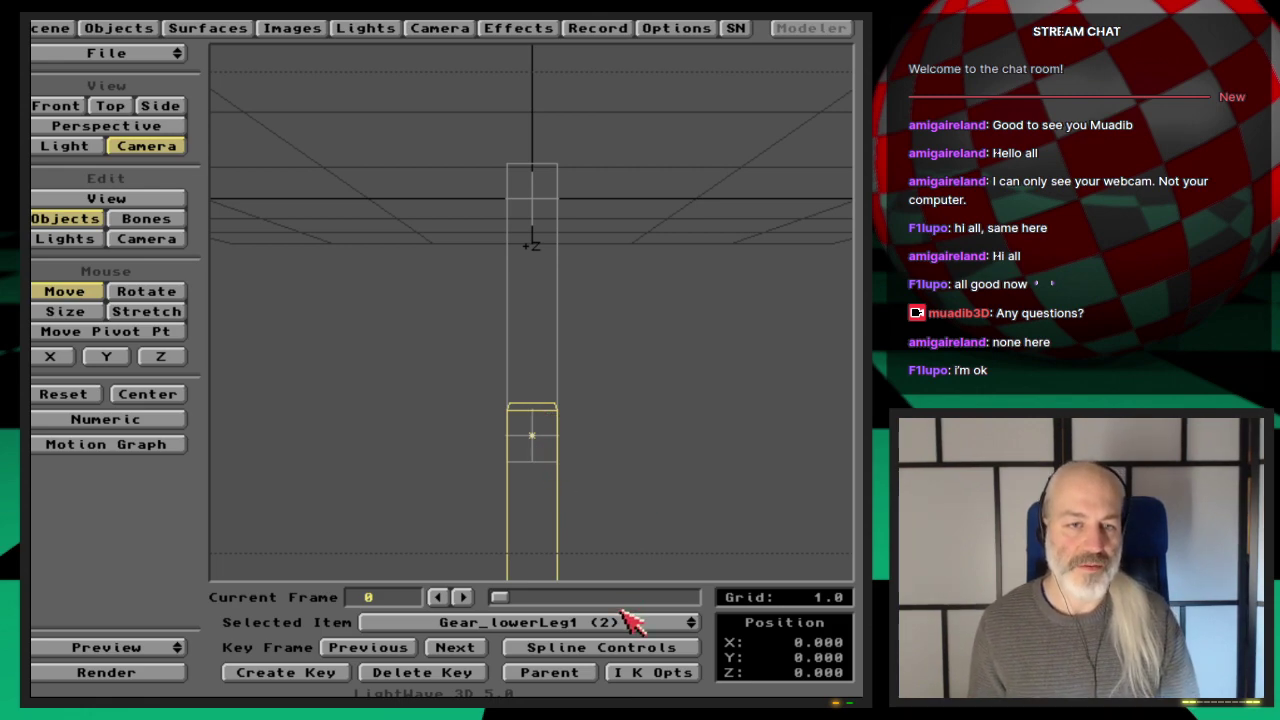
# Check the Tip null's inverse kinematics options for its goal object and rotation limits.
pyautogui.press('Up')
pyautogui.click(645, 674)
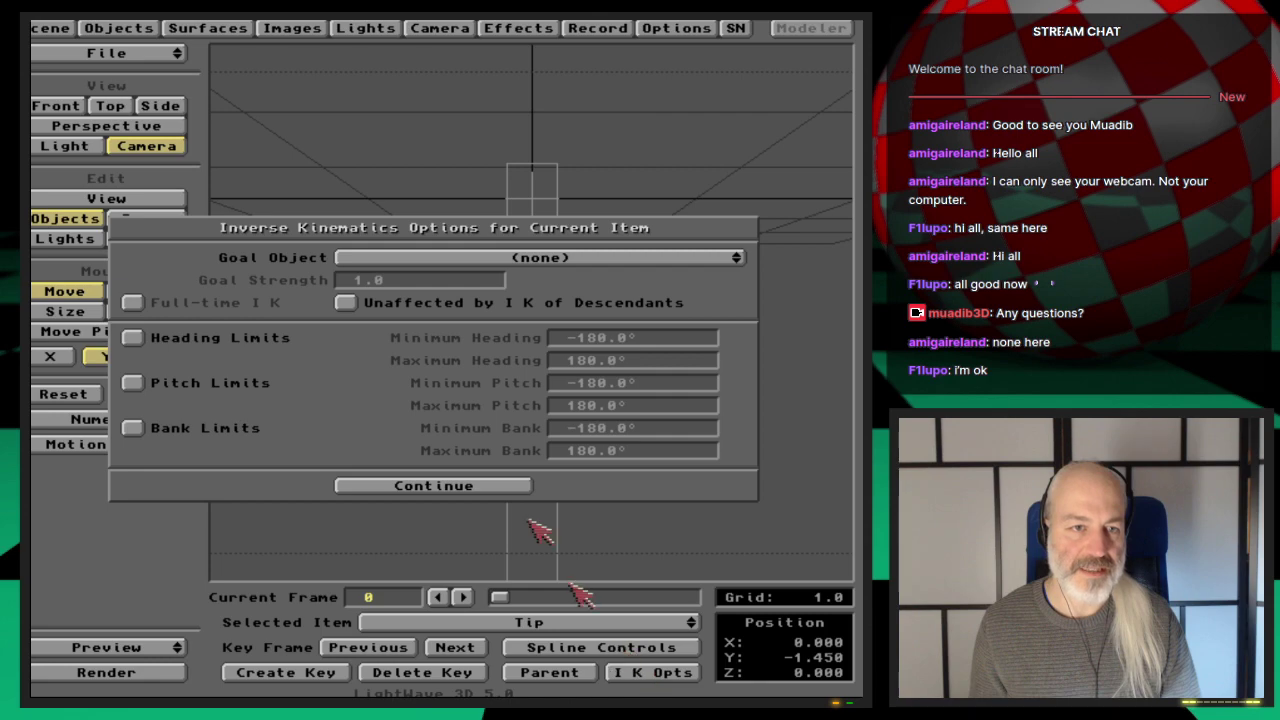
pyautogui.click(508, 488)
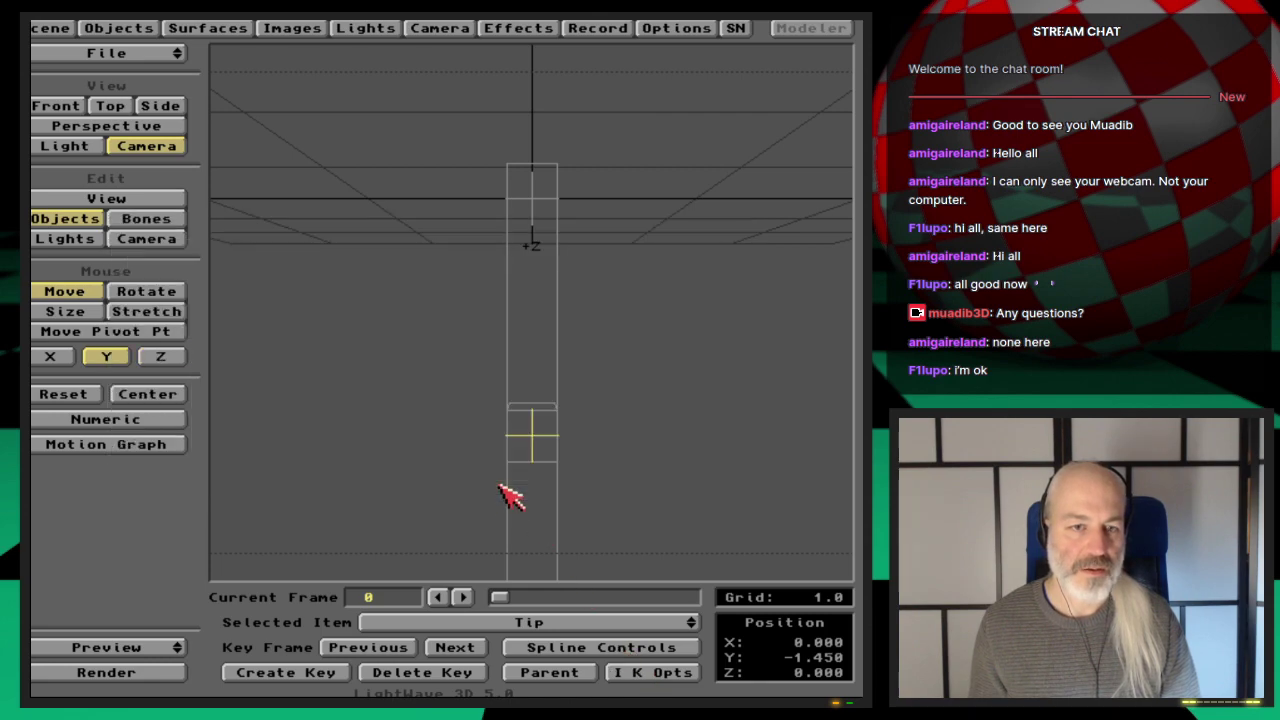
pyautogui.click(632, 674)
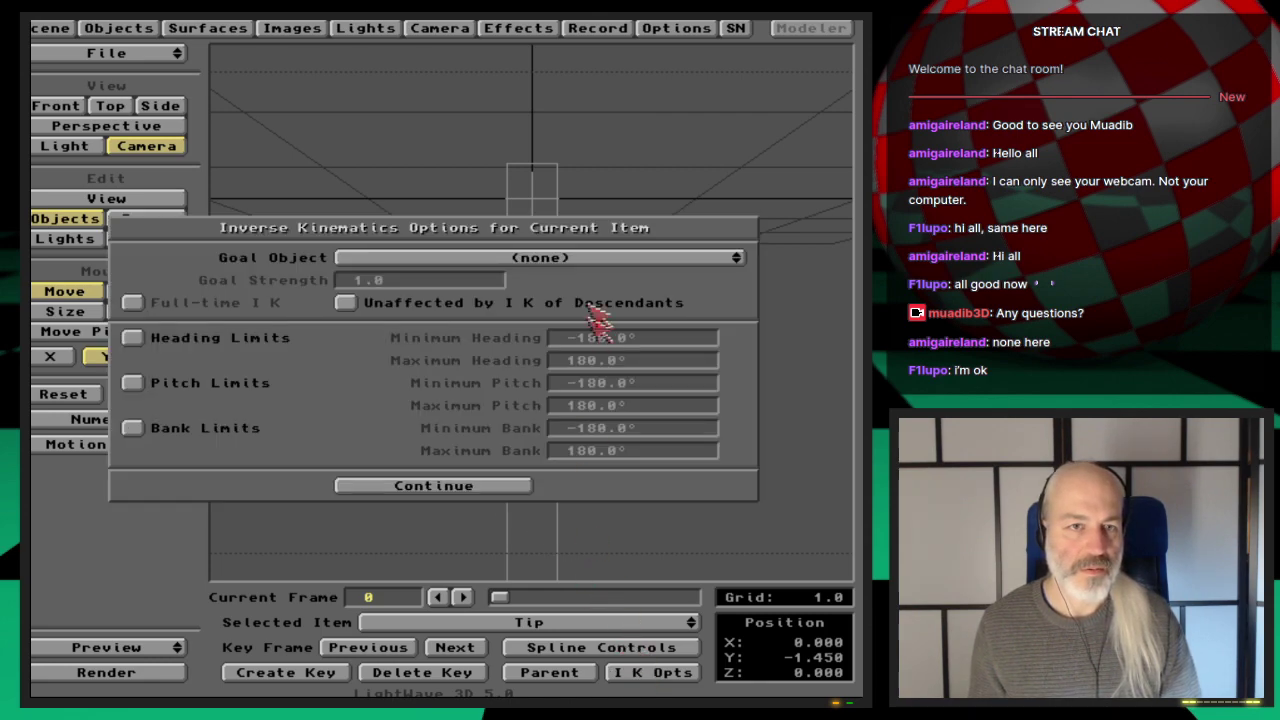
pyautogui.click(470, 488)
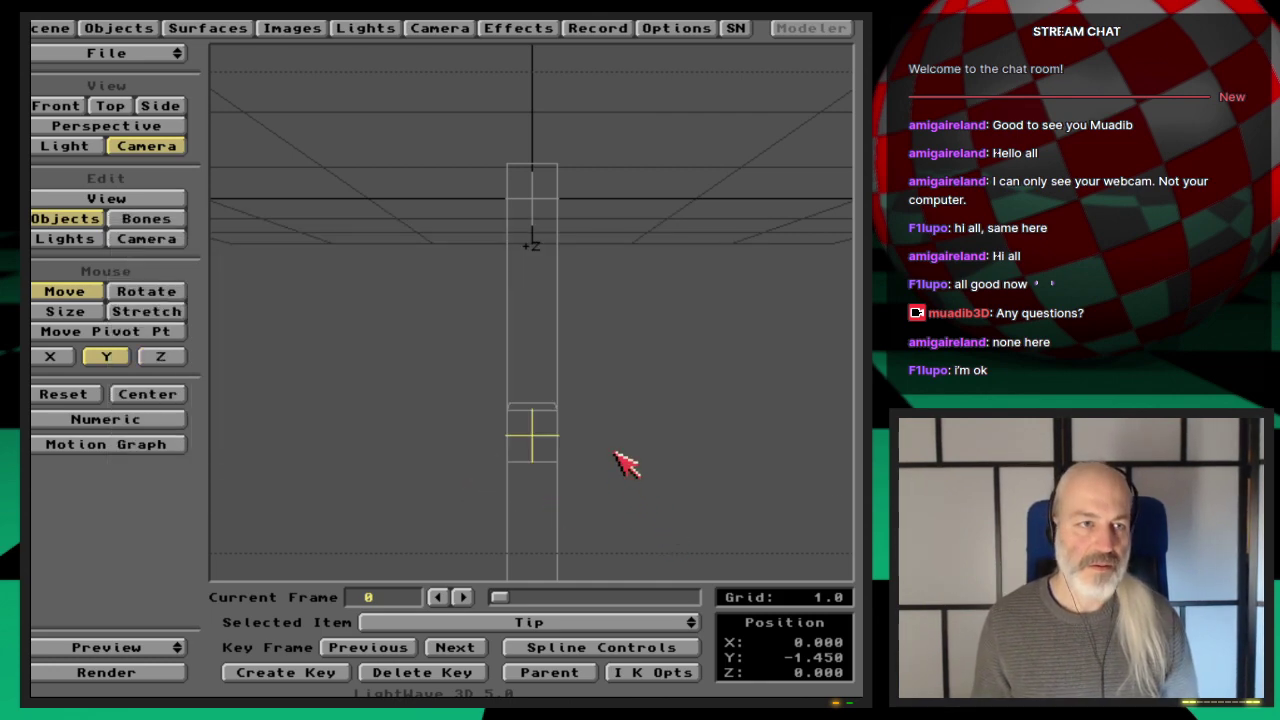
# With both leg segments framed in the Front view, rename the Tip null between them as Knee.
pyautogui.press('1')
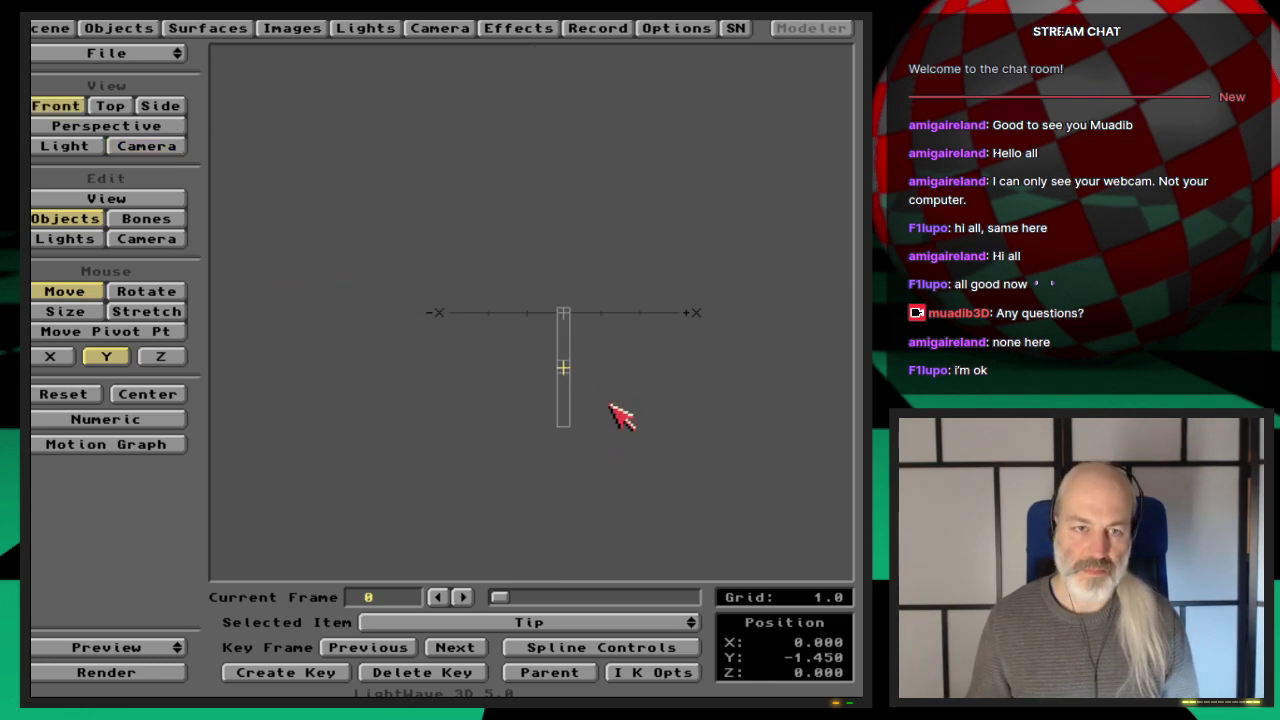
pyautogui.press('.')
pyautogui.press('.')
pyautogui.press('v')
pyautogui.moveTo(685, 462); pyautogui.dragTo(588, 288)
pyautogui.hotkey('shift', 'o')
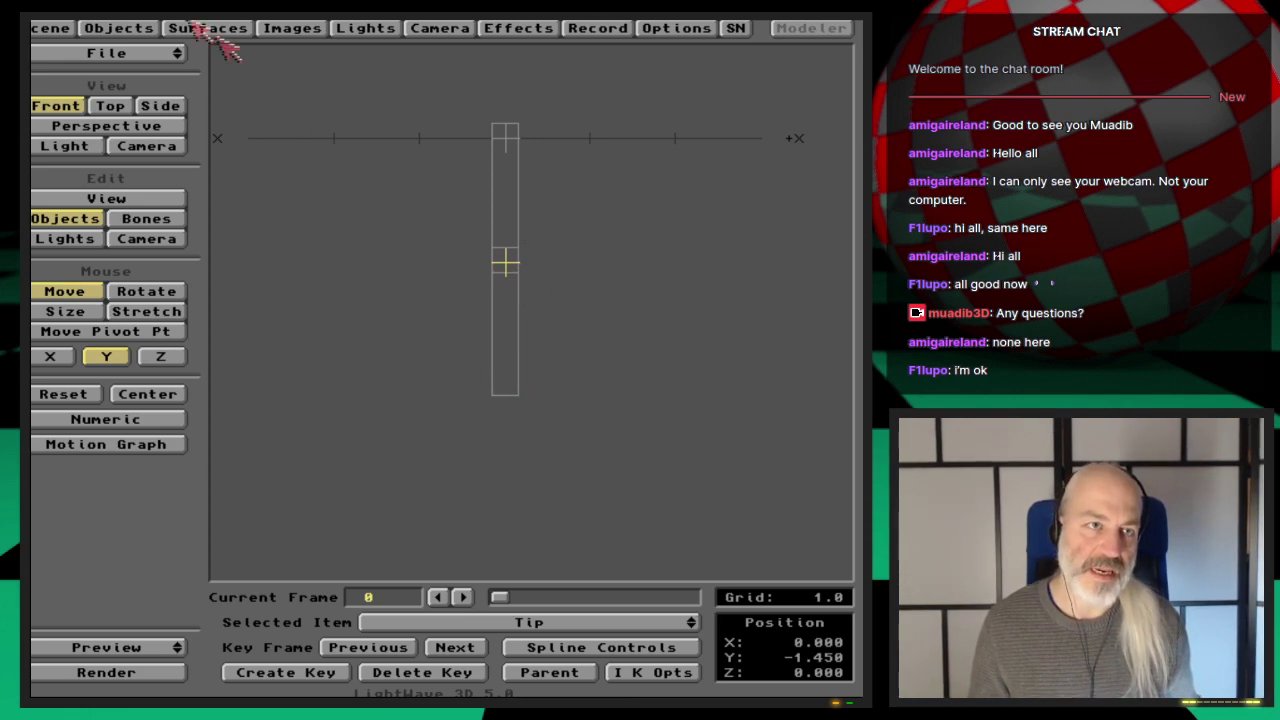
pyautogui.click(145, 30)
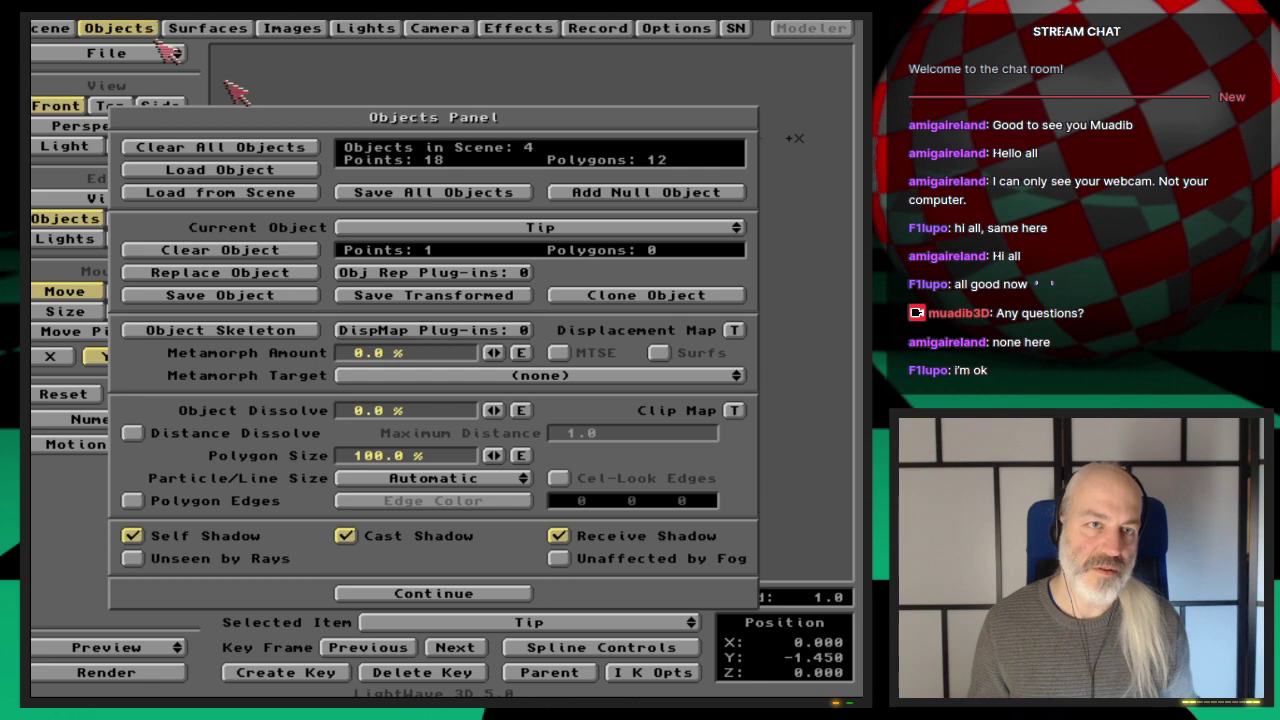
pyautogui.click(640, 195)
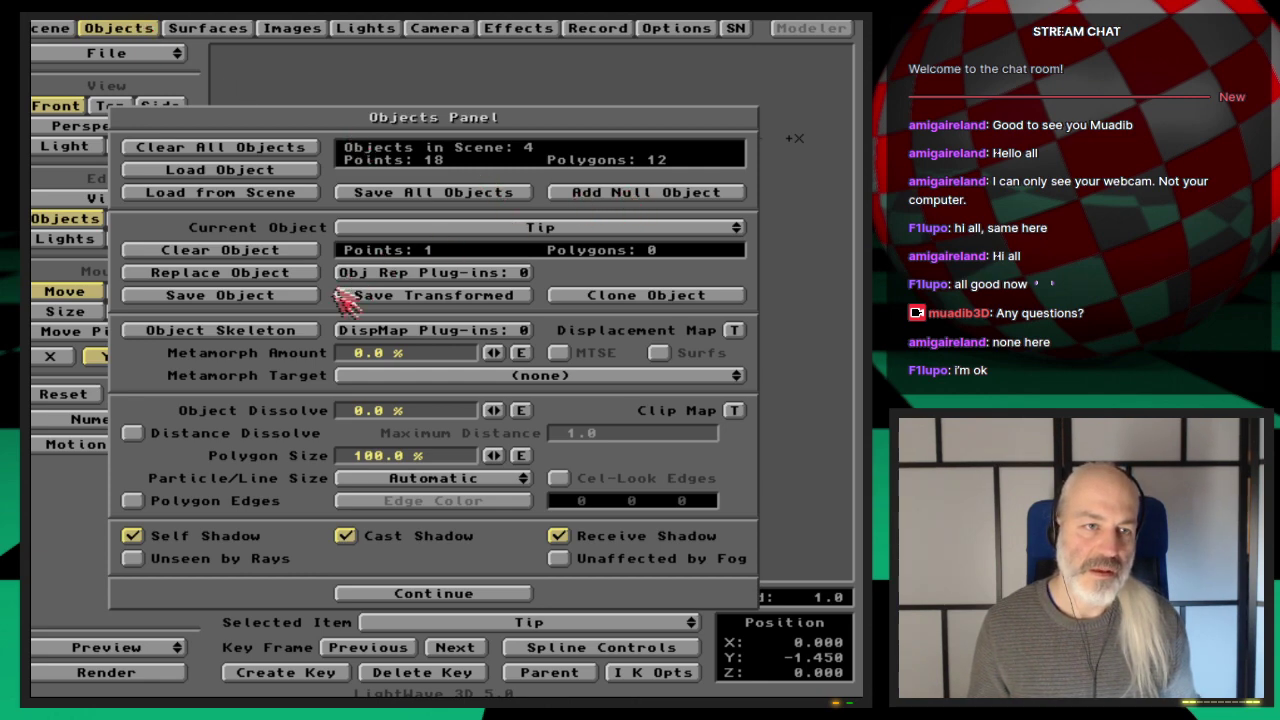
pyautogui.press('Delete')
pyautogui.press('Delete')
pyautogui.press('Delete')
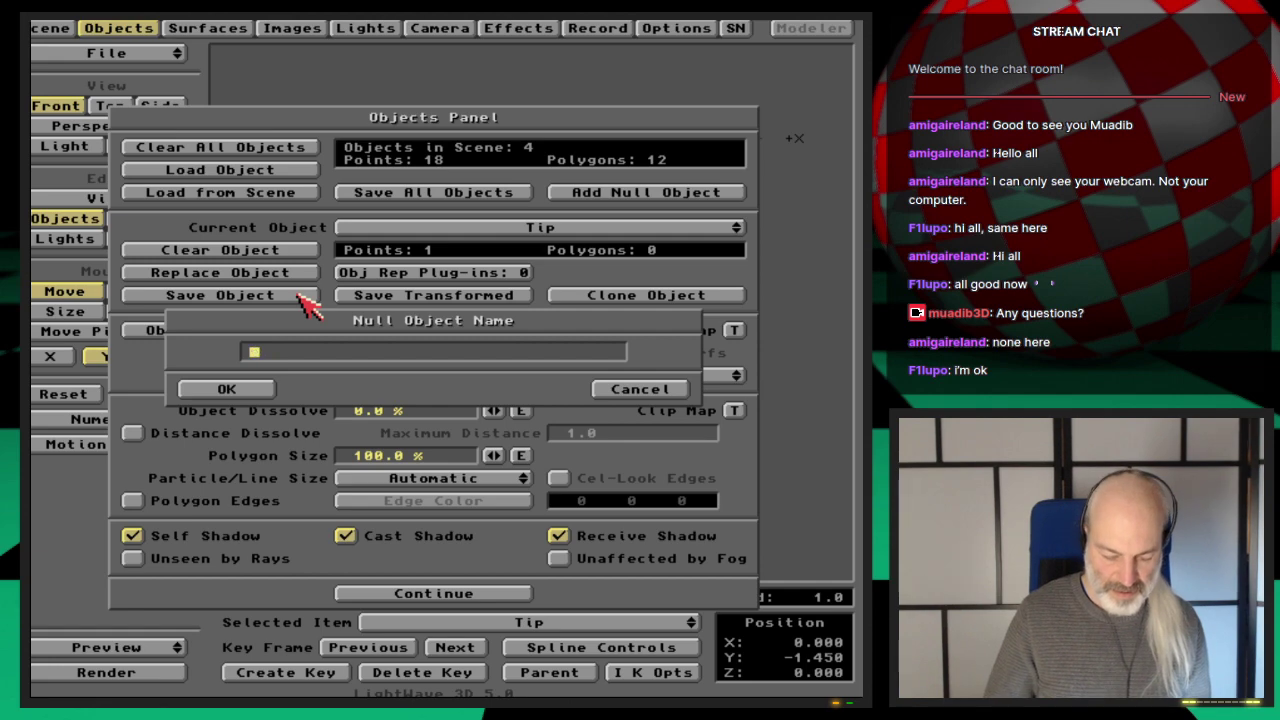
pyautogui.write('Knee')
pyautogui.press('Return')
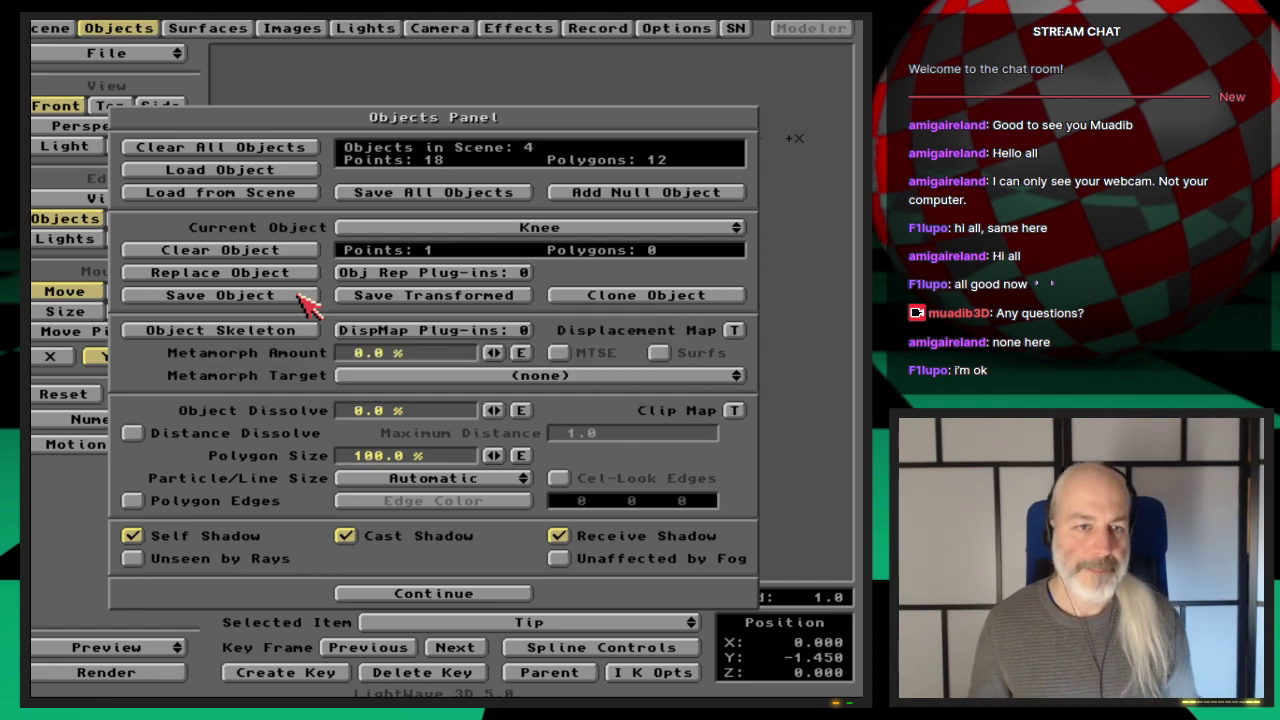
pyautogui.click(125, 28)
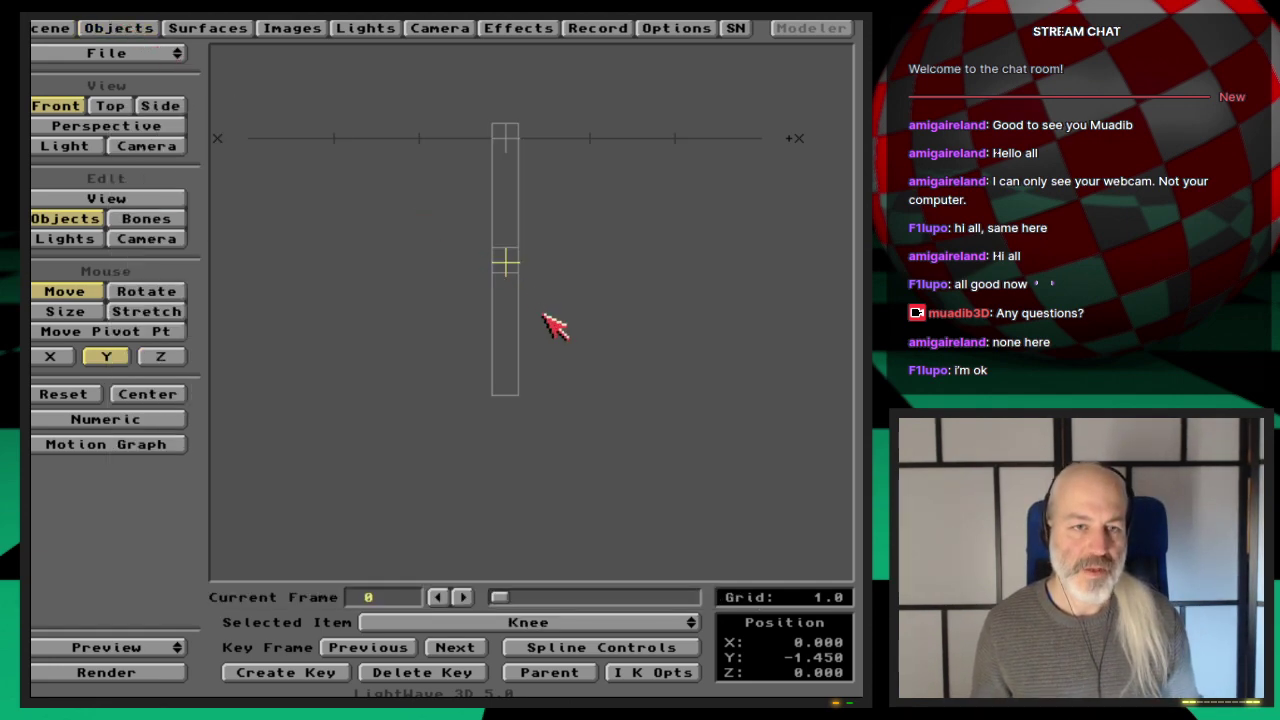
# Add a new null object and name it Tip.
pyautogui.press('Up')
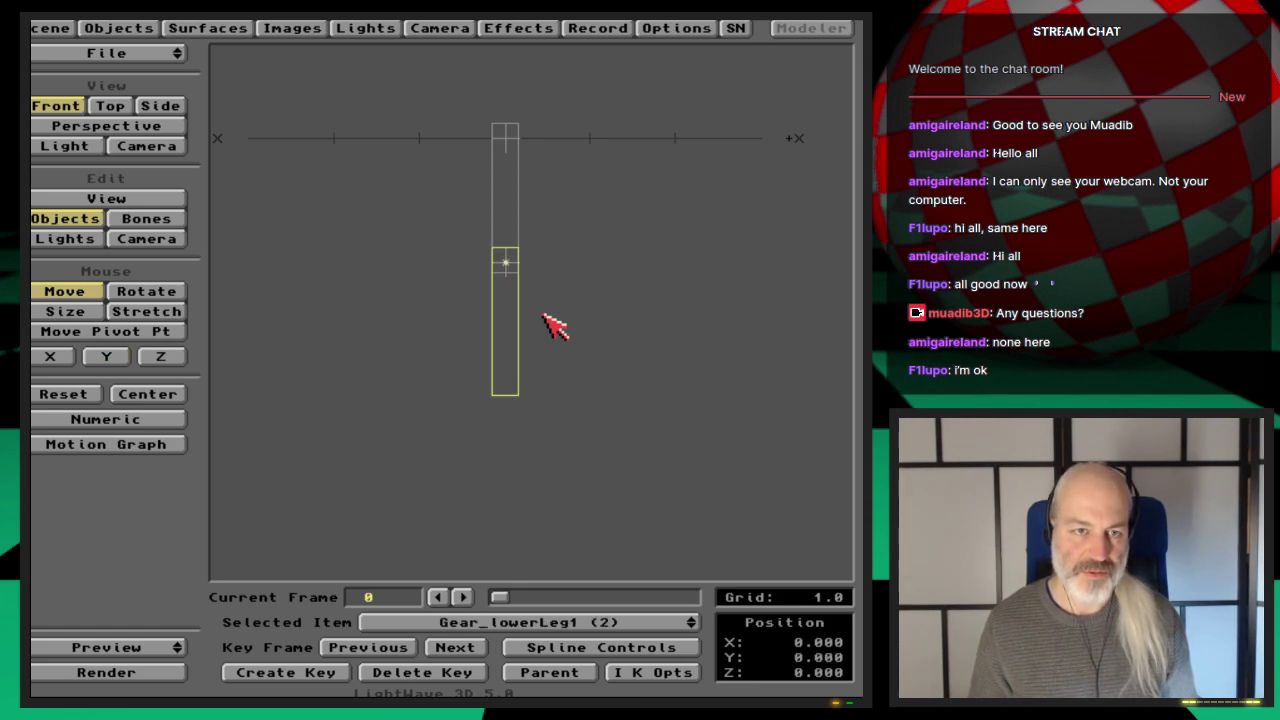
pyautogui.click(125, 28)
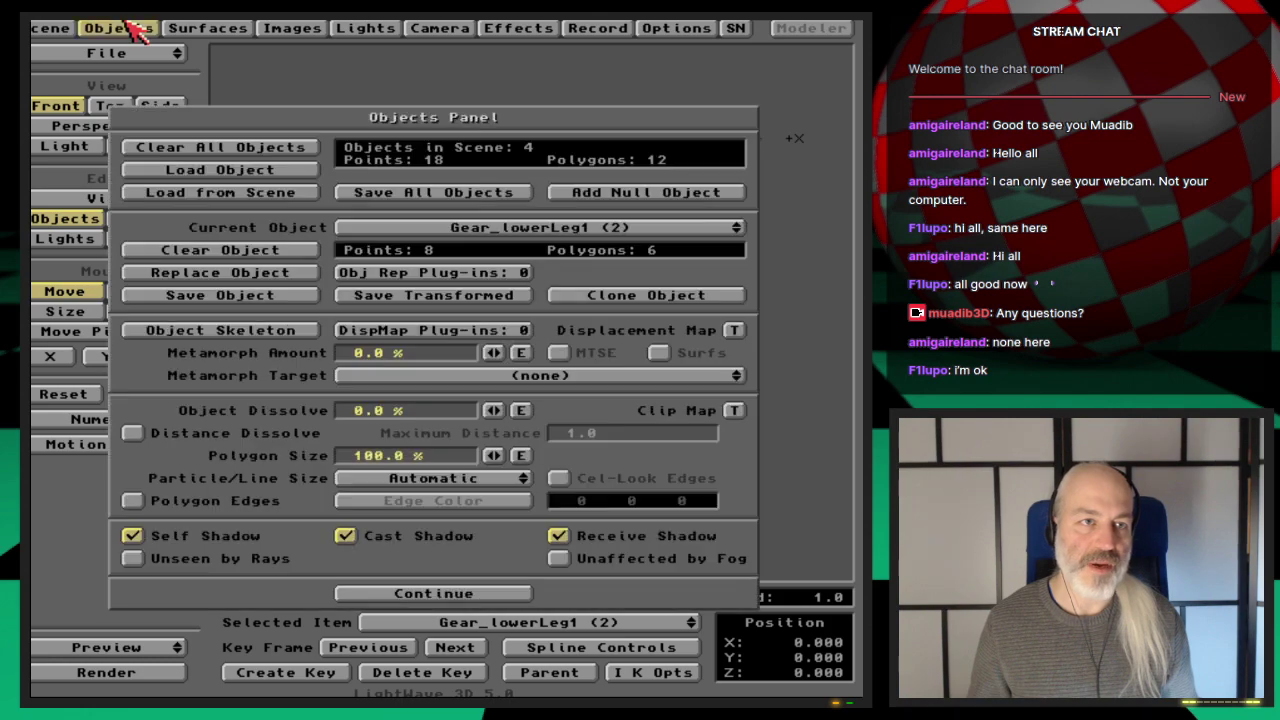
pyautogui.click(650, 196)
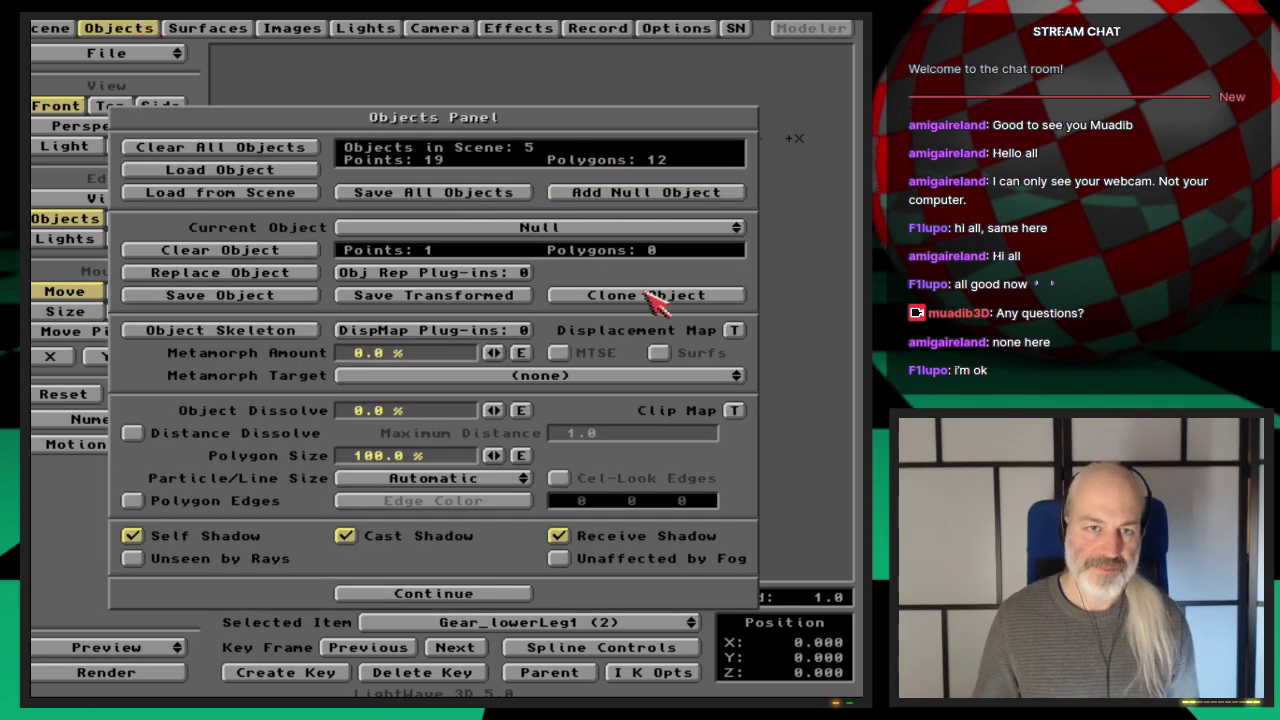
pyautogui.click(278, 296)
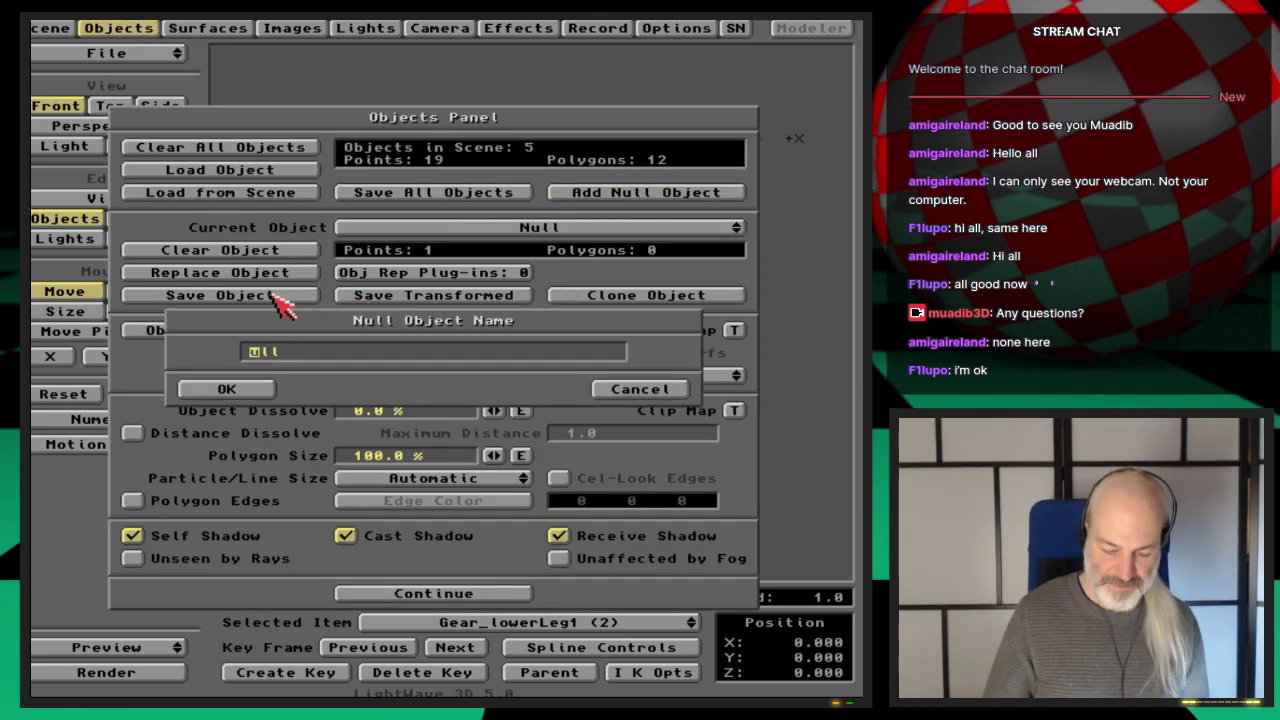
pyautogui.write('Tip')
pyautogui.press('Return')
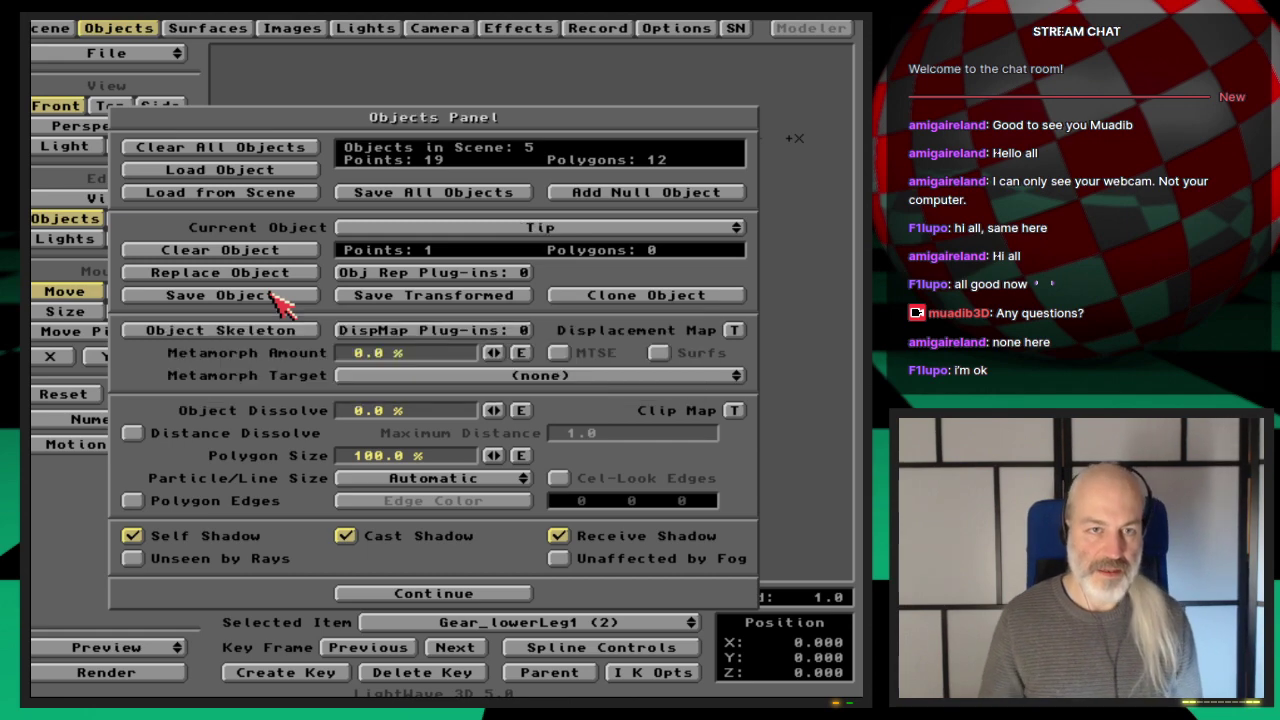
# Parent the Tip null to Gear_lowerLeg1 (2) and key it at frame 0 near the segment's lower end, at about Y -1.48.
pyautogui.click(140, 30)
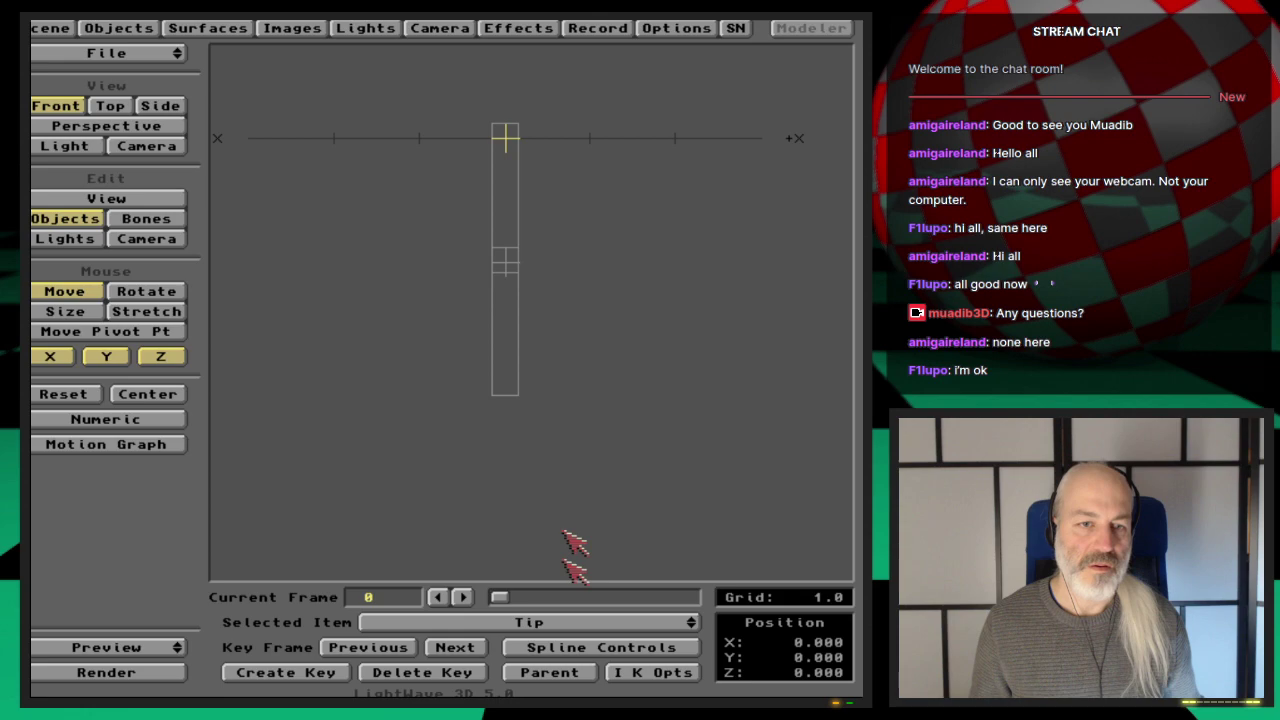
pyautogui.click(548, 672)
pyautogui.moveTo(527, 353); pyautogui.dragTo(566, 398)
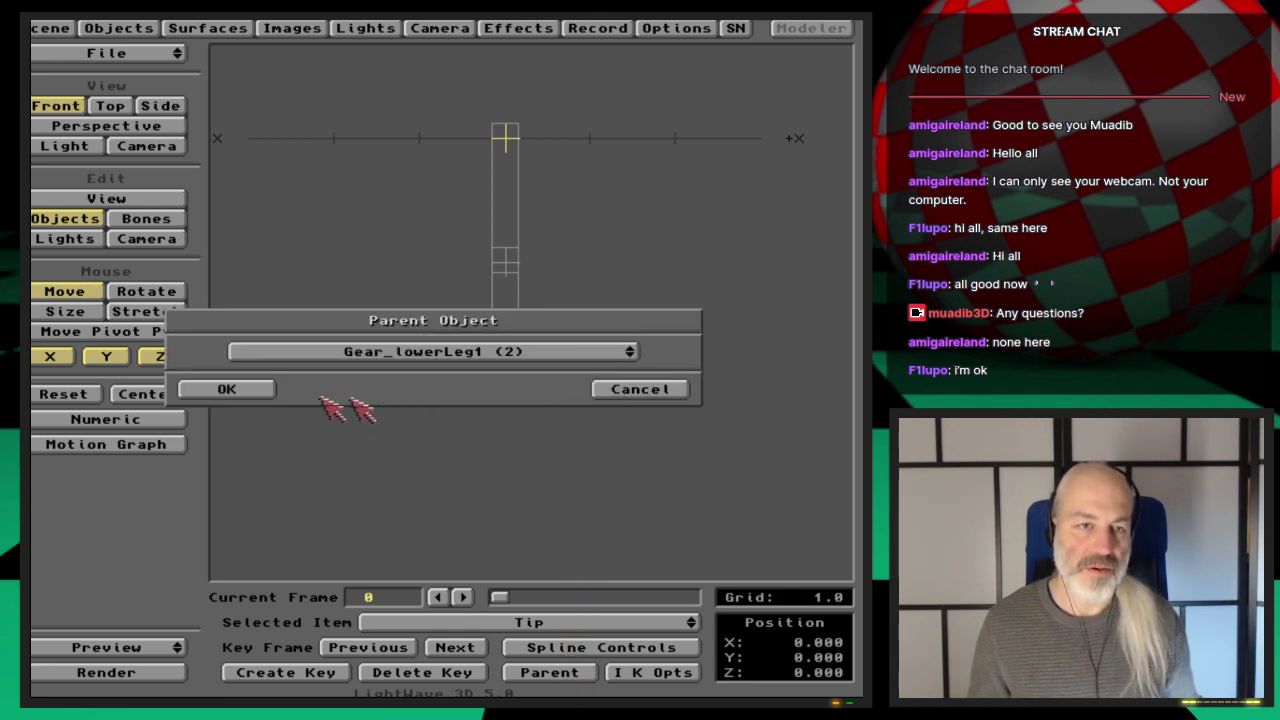
pyautogui.click(228, 392)
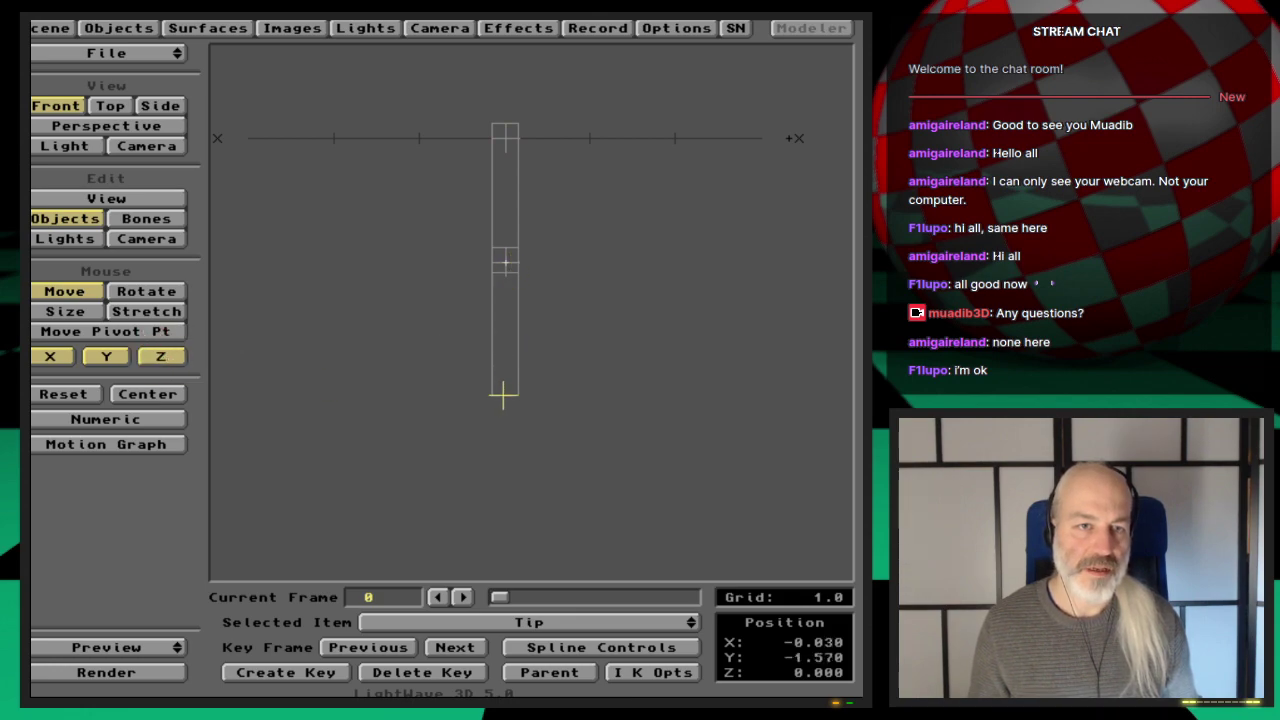
pyautogui.press('Return')
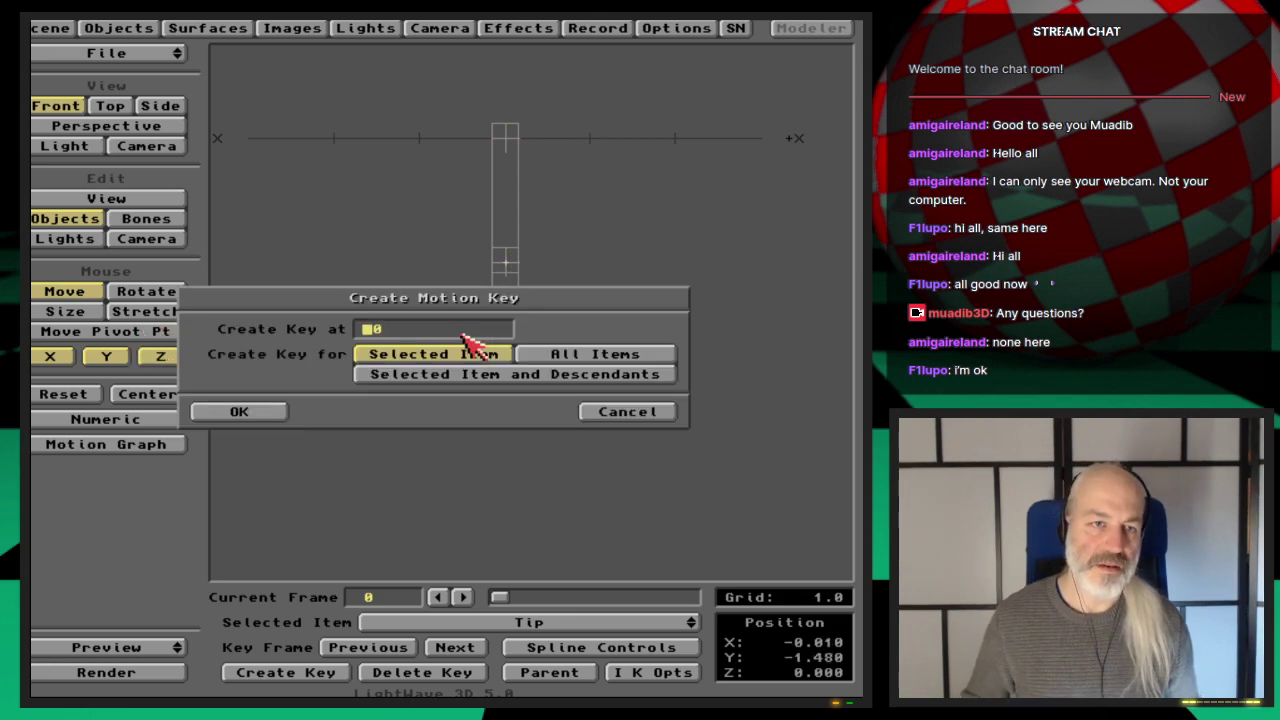
pyautogui.press('Return')
# Check the parent assignments of the Knee null, Gear_lowerLeg1 (2) and the Tip null.
pyautogui.press('Up')
pyautogui.press('Up')
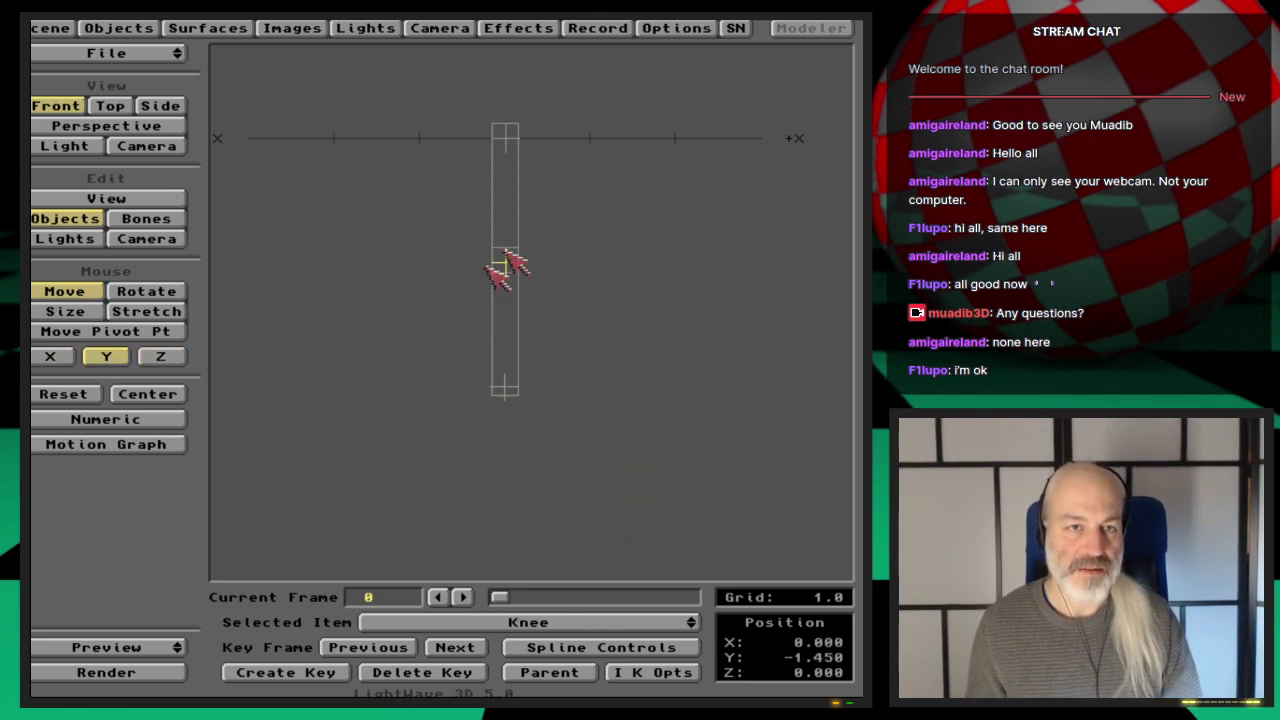
pyautogui.click(557, 670)
pyautogui.press('Escape')
pyautogui.press('Down')
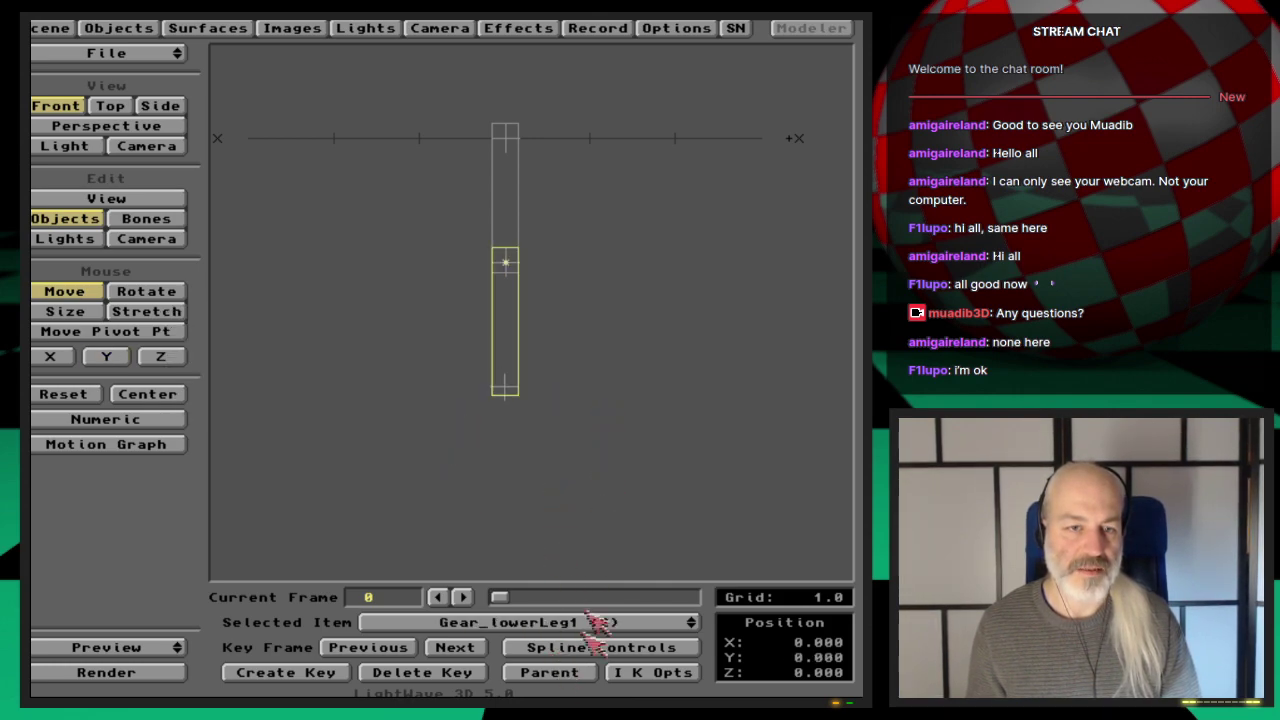
pyautogui.click(578, 672)
pyautogui.click(252, 392)
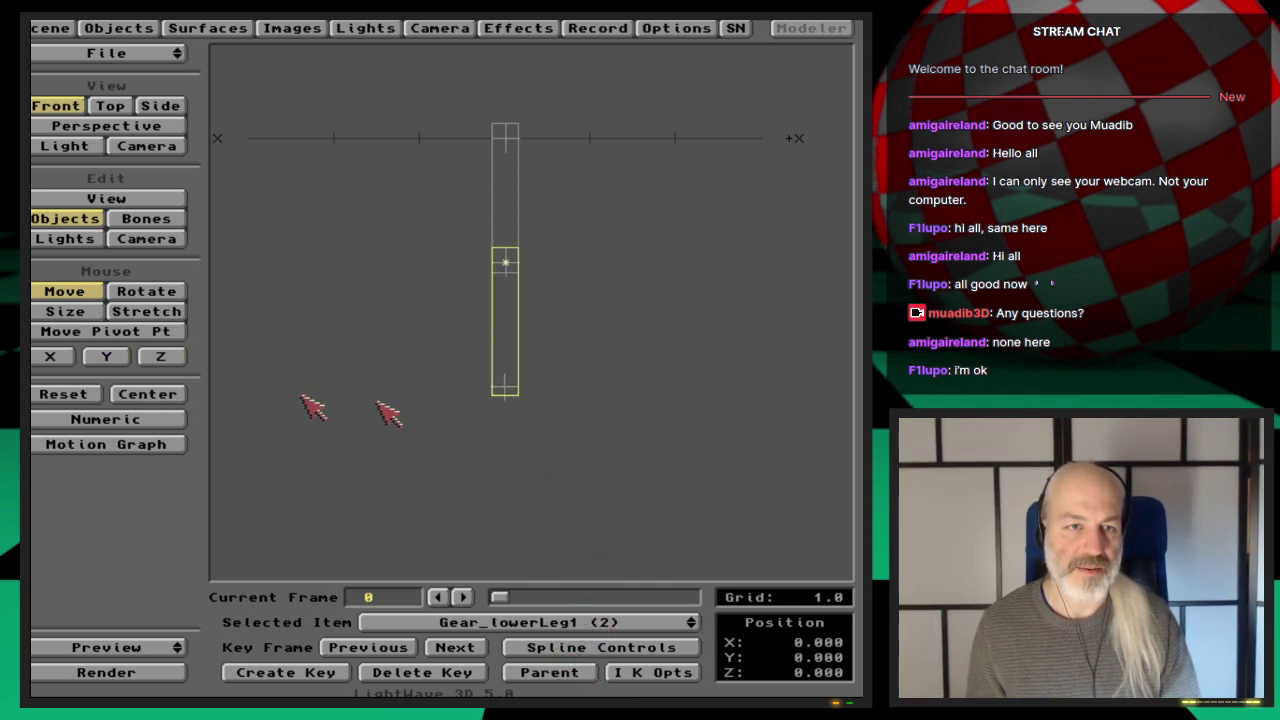
pyautogui.press('Down')
pyautogui.click(580, 676)
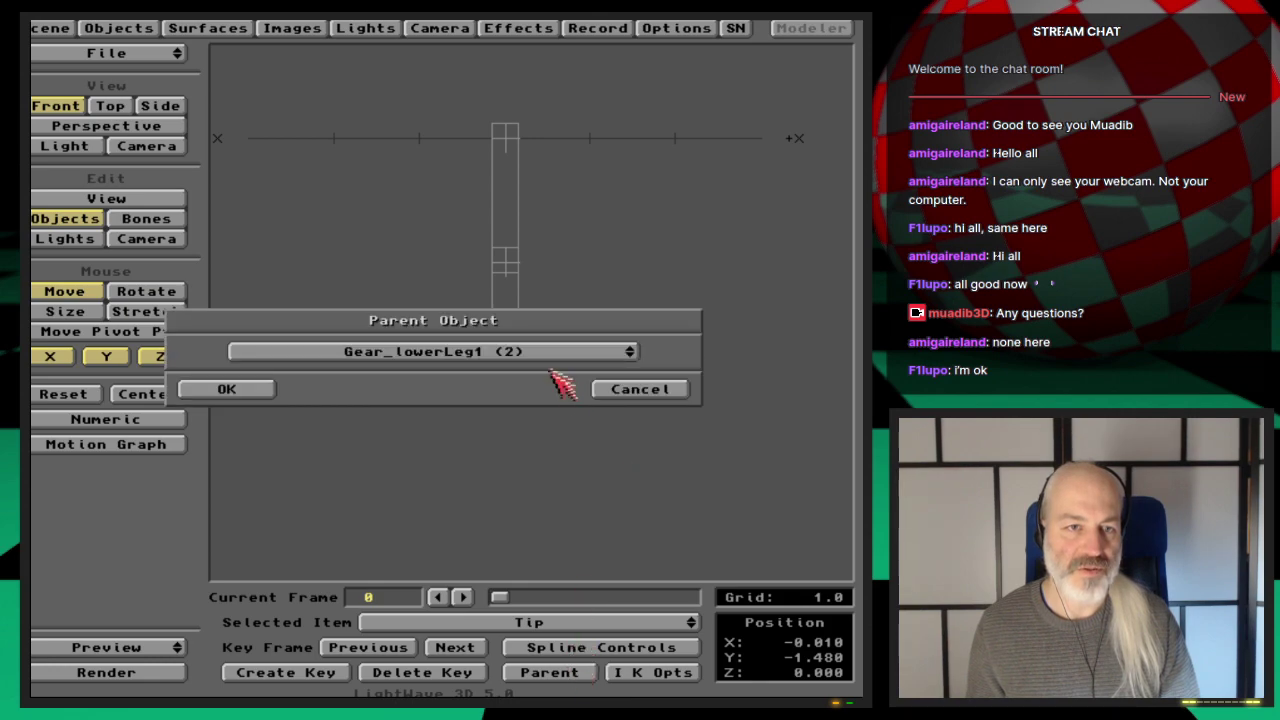
pyautogui.click(256, 389)
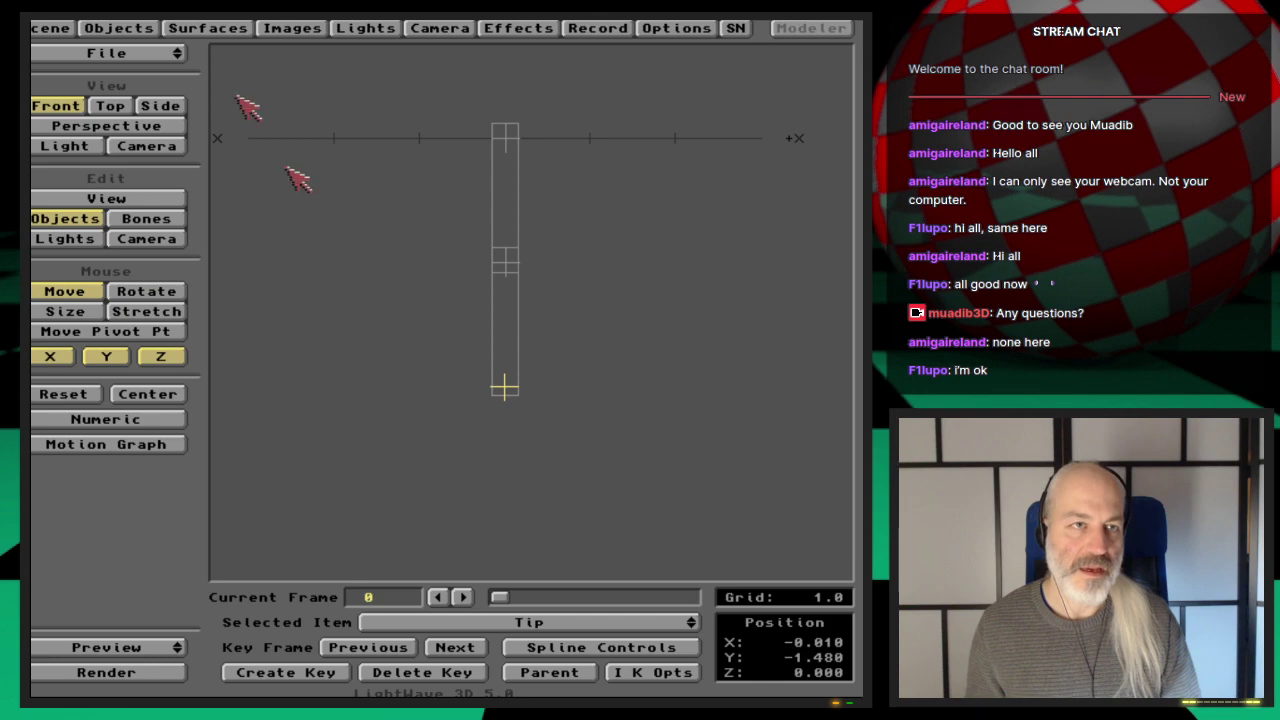
# Add a new null object to the scene and name it Handle.
pyautogui.click(116, 29)
pyautogui.click(640, 195)
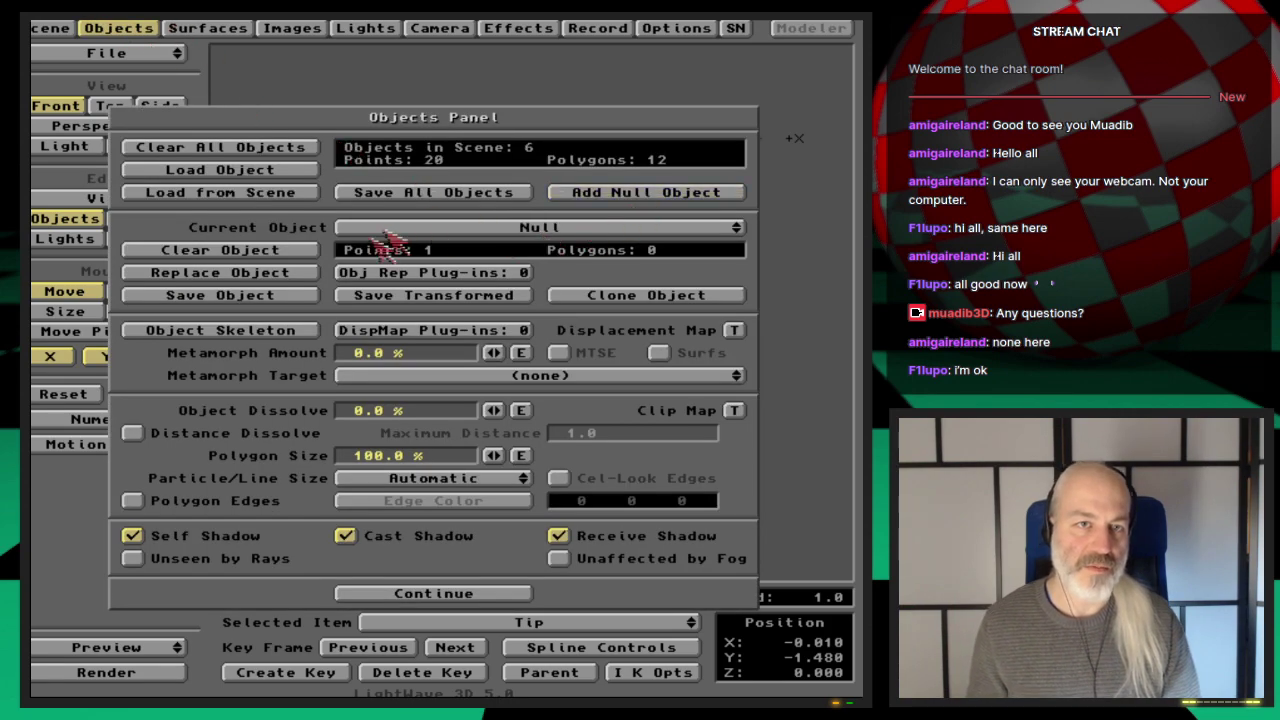
pyautogui.click(250, 297)
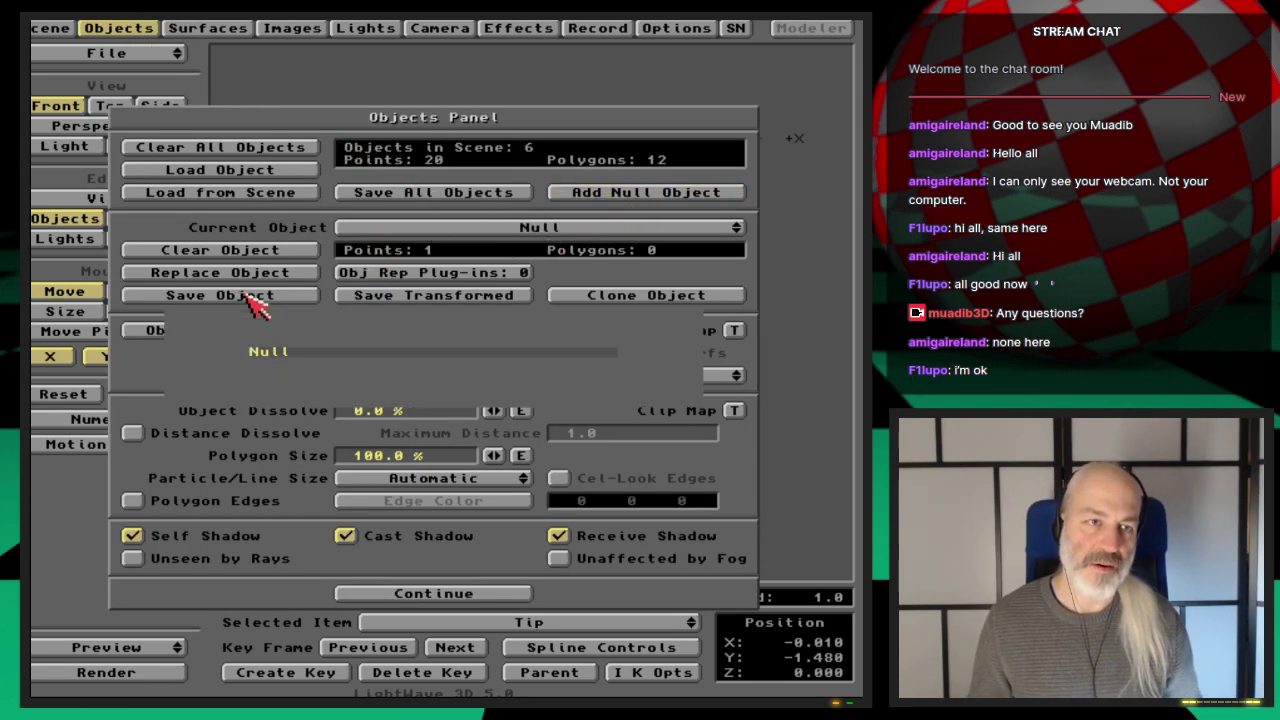
pyautogui.press('Delete')
pyautogui.write('Handle')
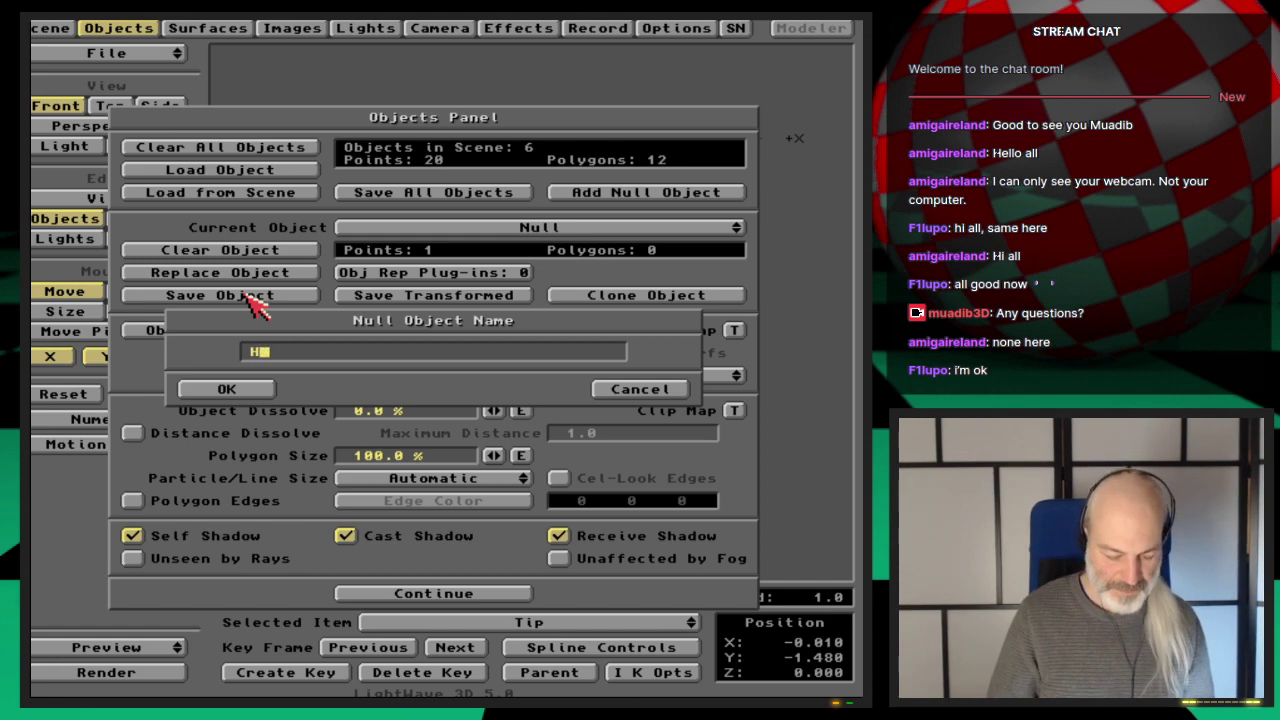
pyautogui.press('Return')
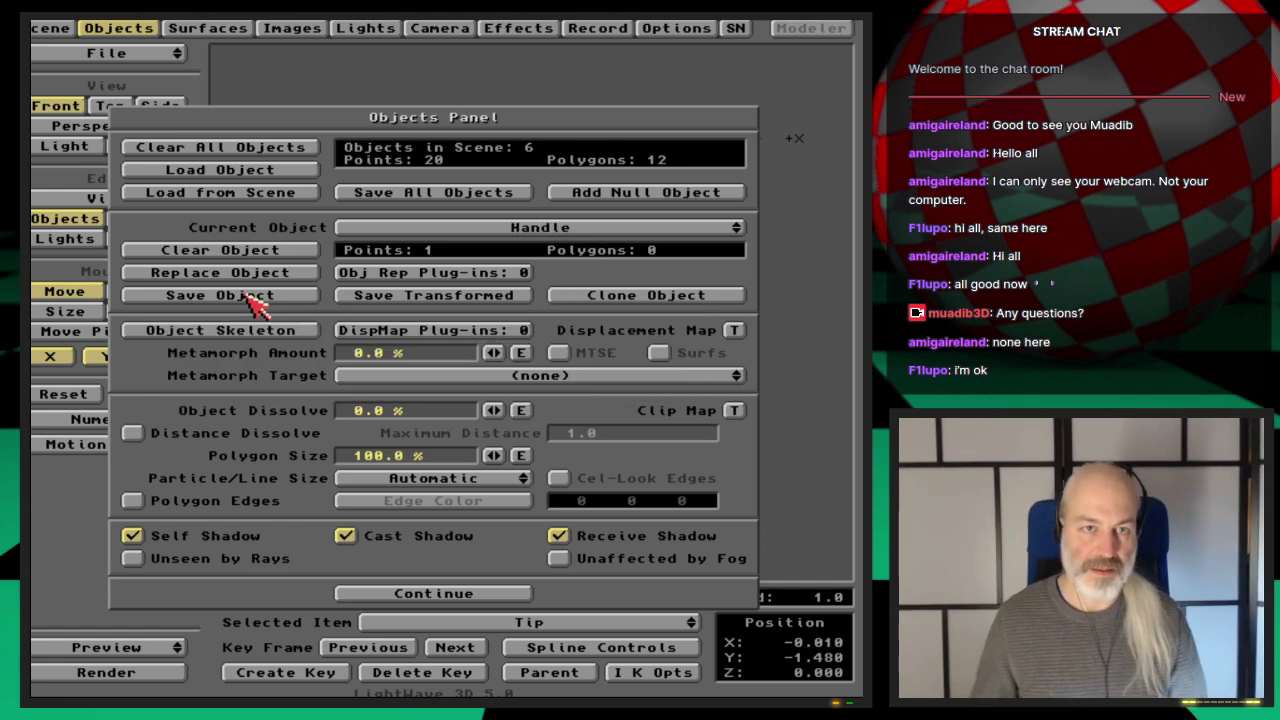
# Place the Handle null below the leg at about X -0.02, Y -3.88 and create a key at frame 0.
pyautogui.click(119, 28)
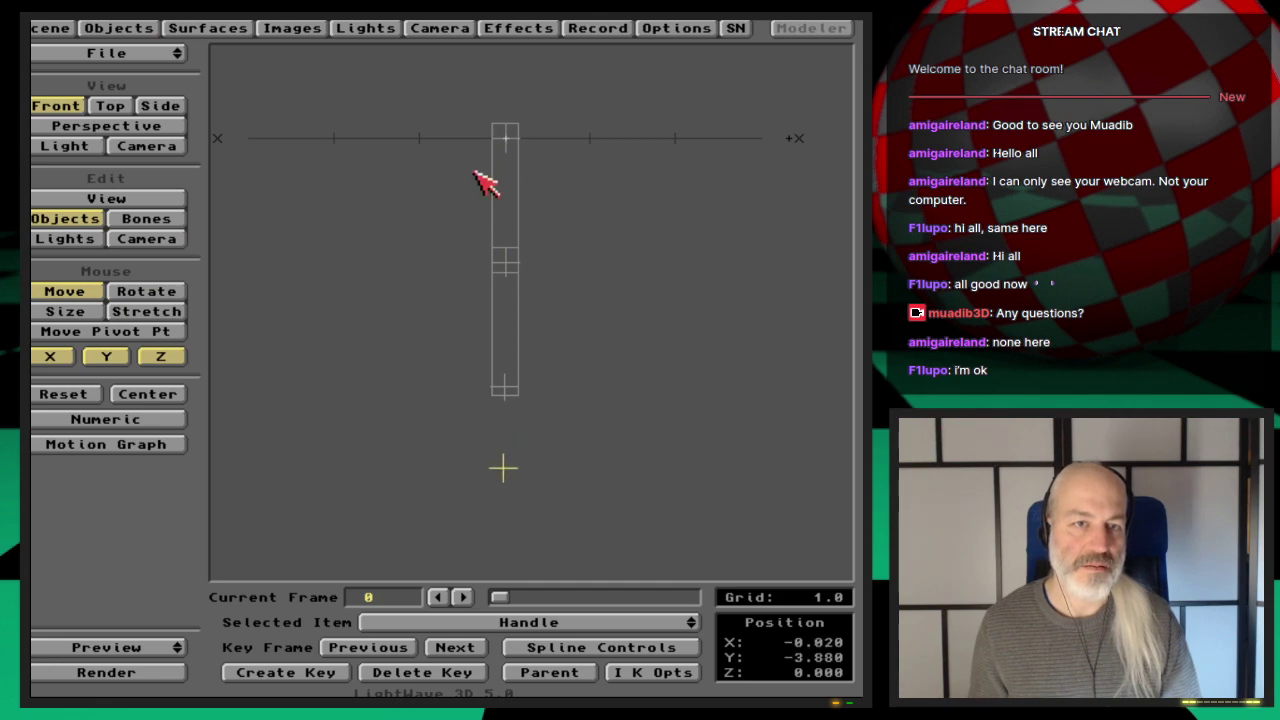
pyautogui.press('Return')
pyautogui.press('Return')
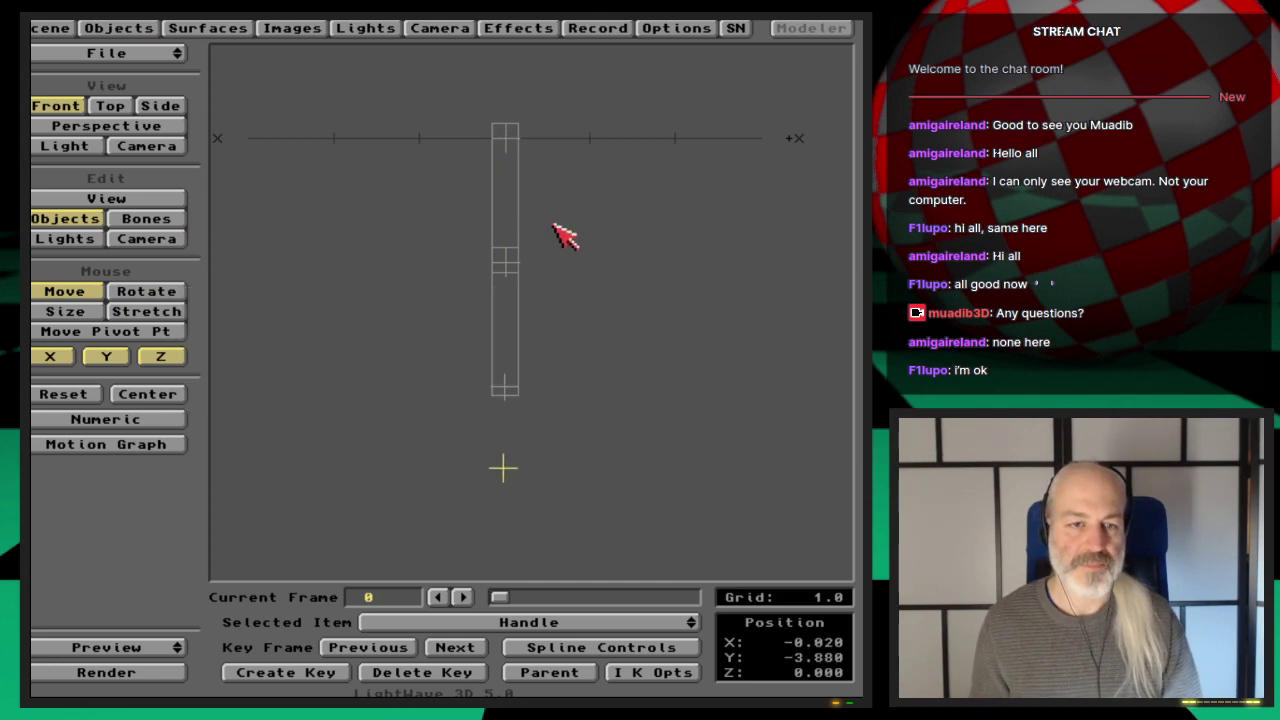
# Check ParentNull's rotation channels and its inverse kinematics goal object and limits.
pyautogui.press('Down')
pyautogui.press('Down')
pyautogui.press('Down')
pyautogui.press('Down')
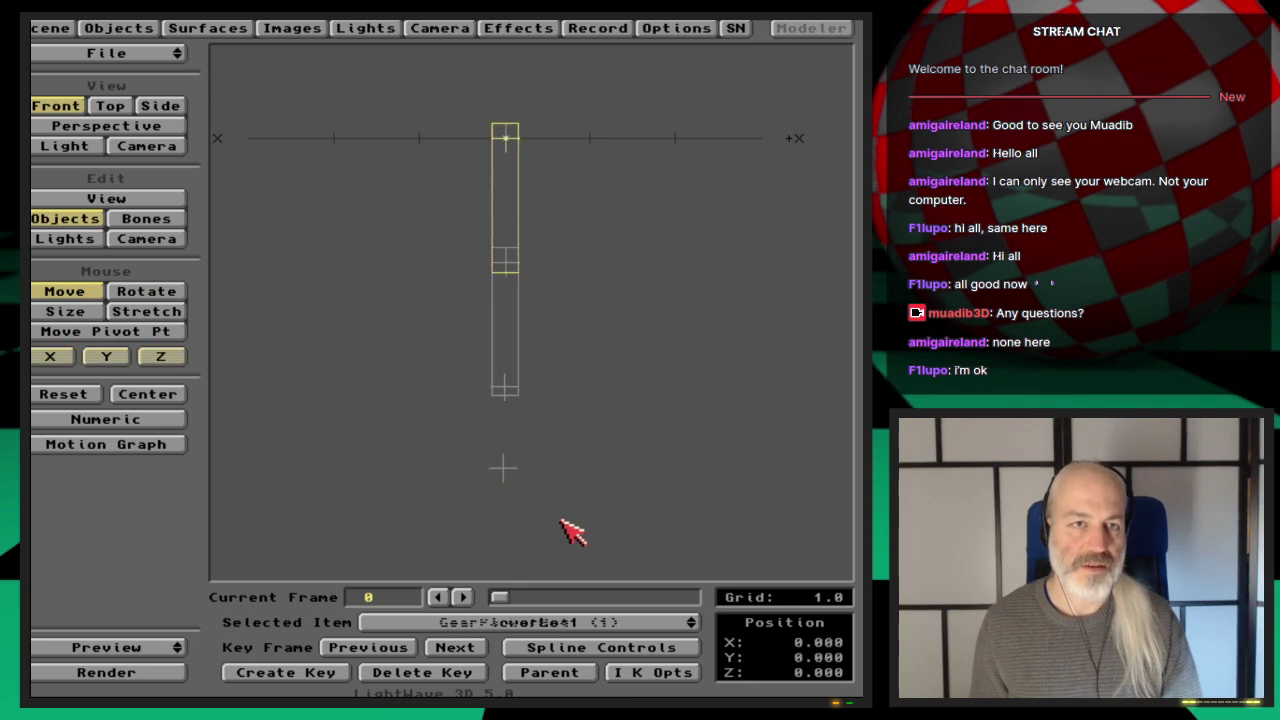
pyautogui.press('Up')
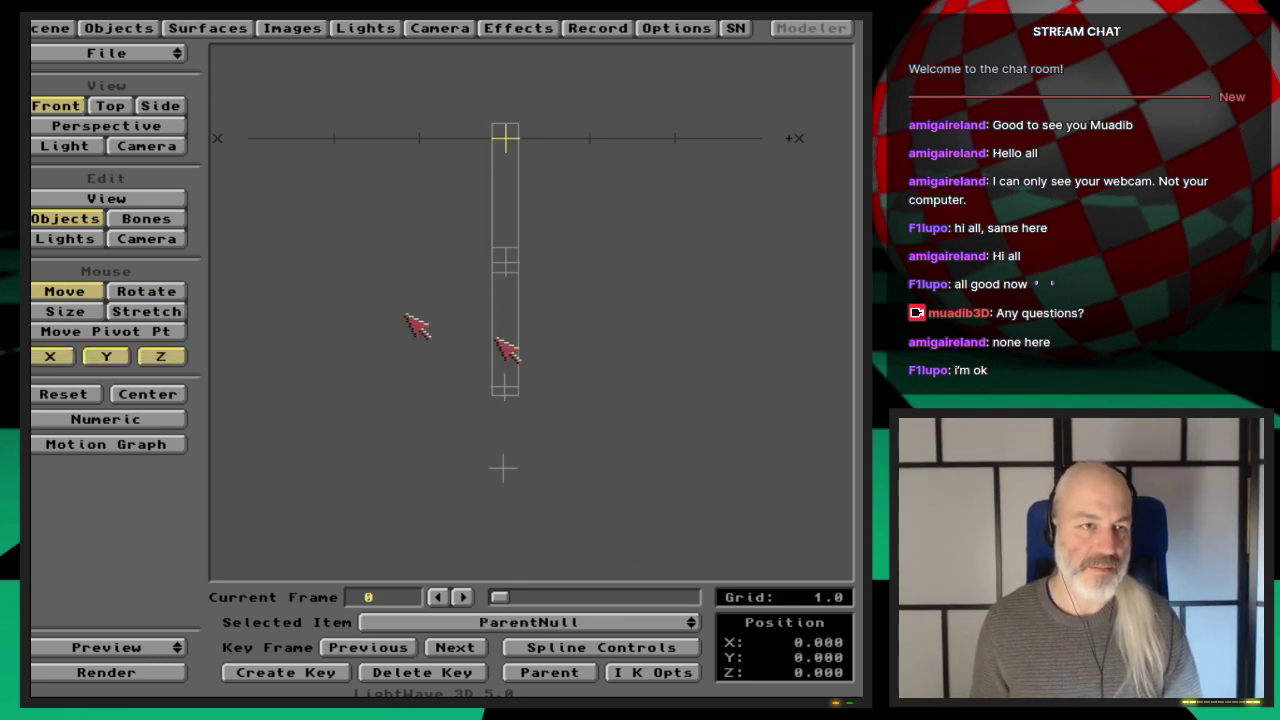
pyautogui.click(185, 292)
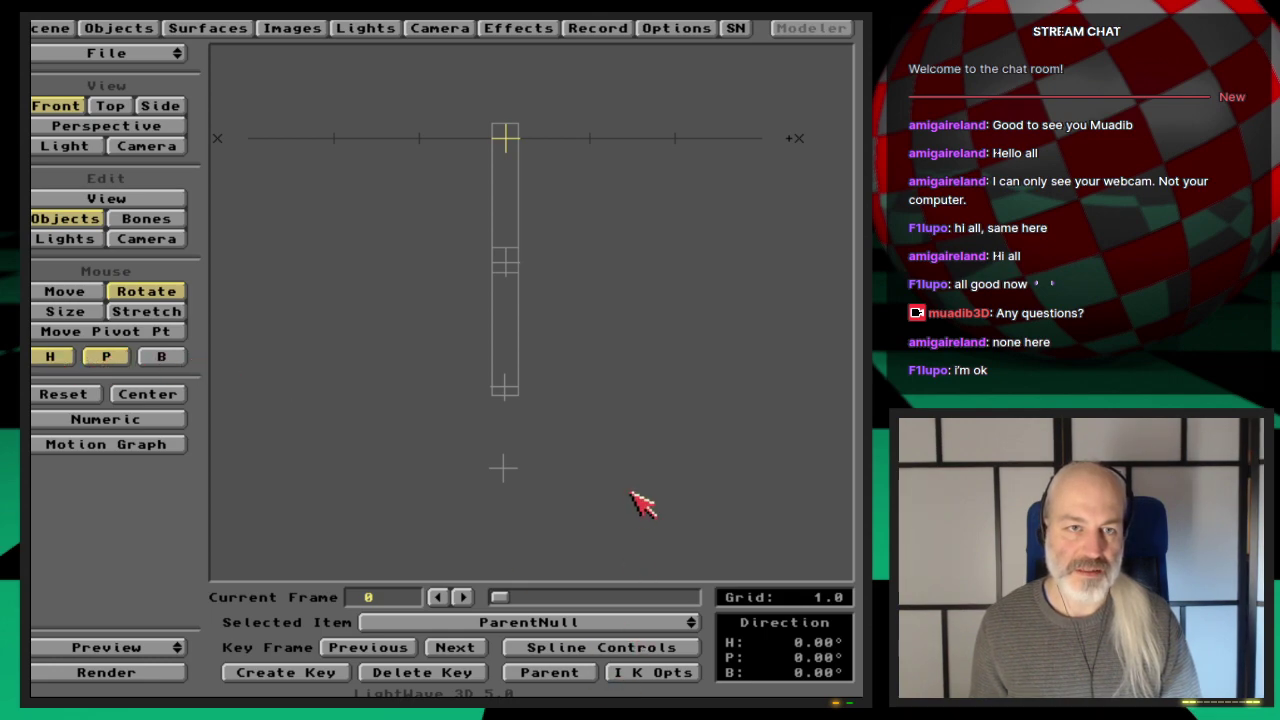
pyautogui.click(666, 672)
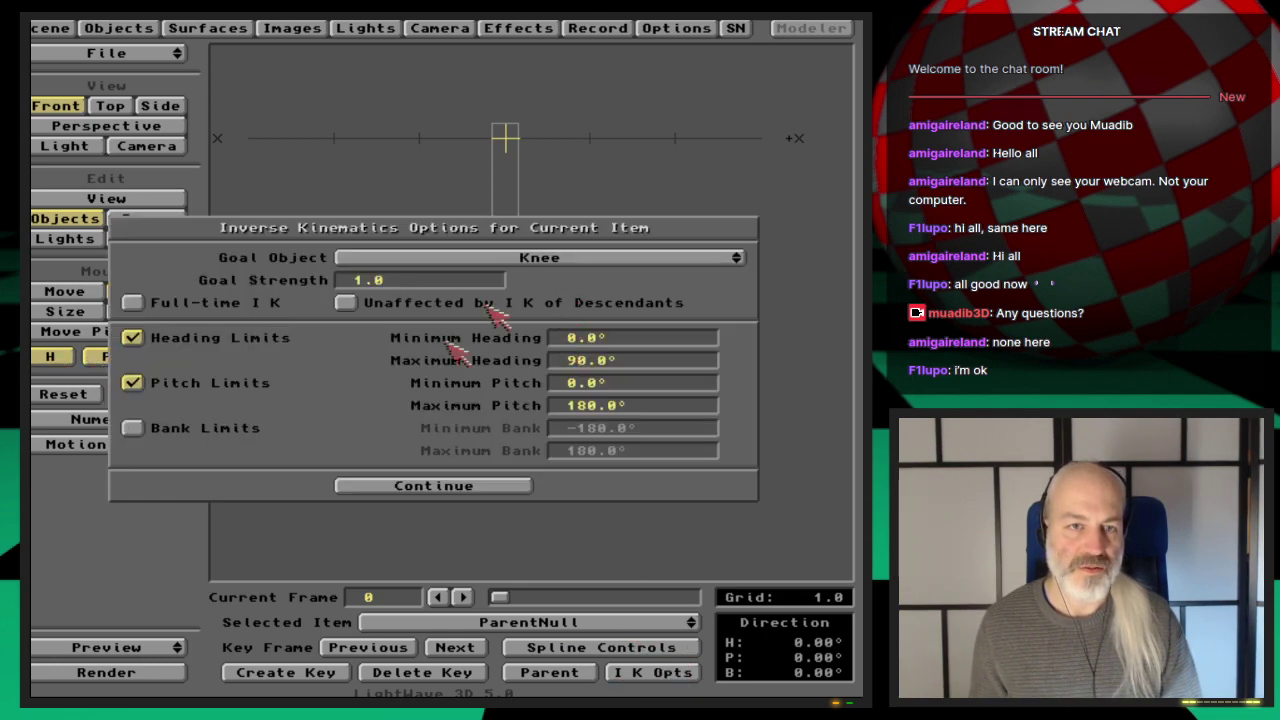
pyautogui.click(497, 487)
# Set the Knee null's inverse kinematics goal object to Tip with Full-time I K enabled.
pyautogui.press('Down')
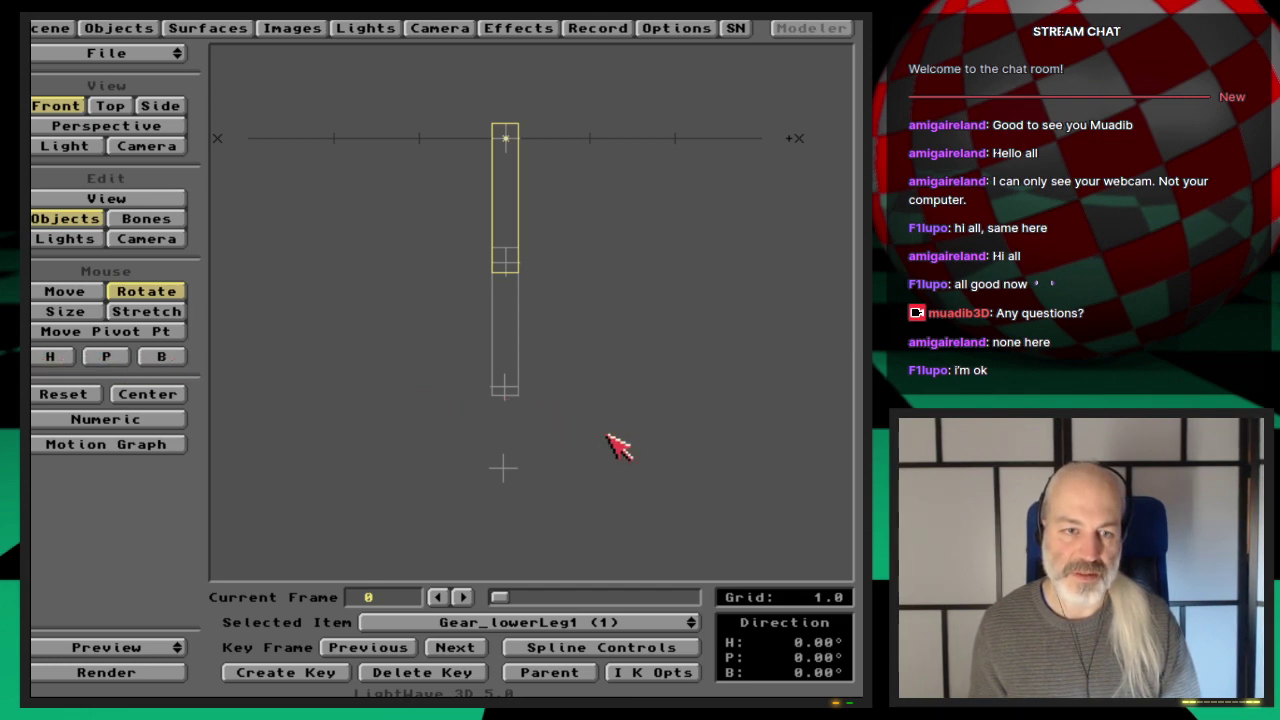
pyautogui.press('Down')
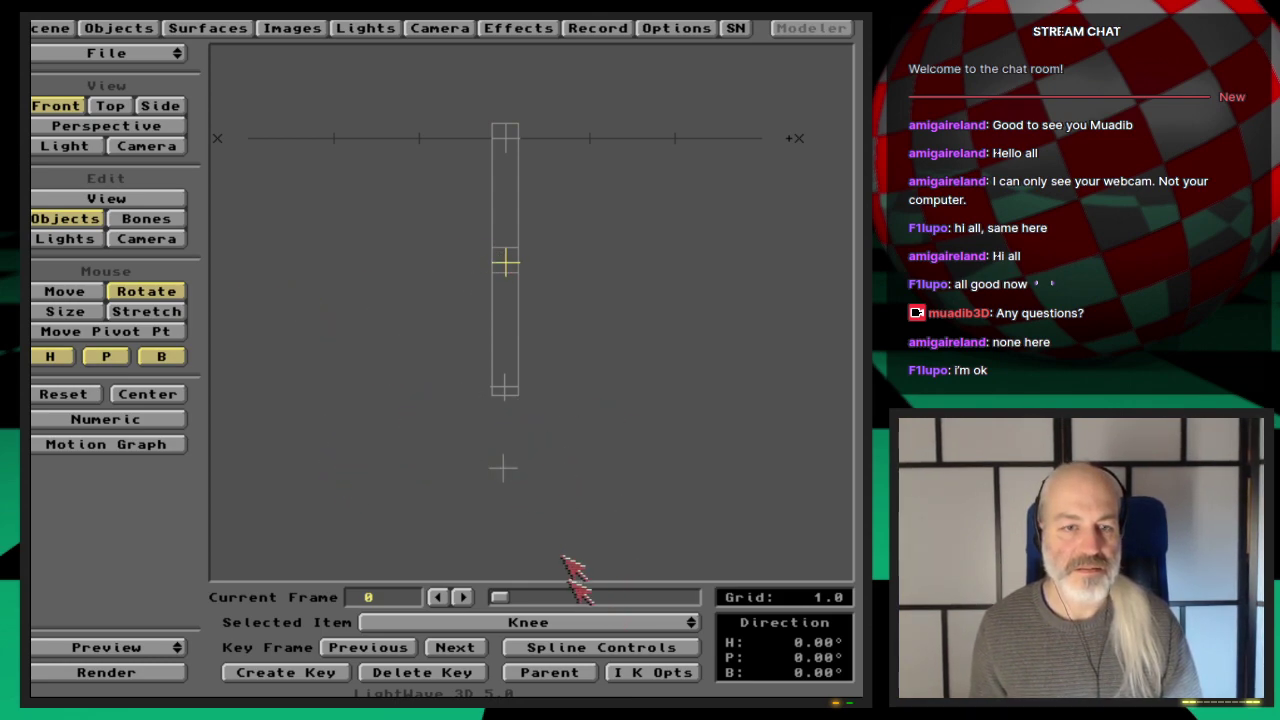
pyautogui.click(648, 673)
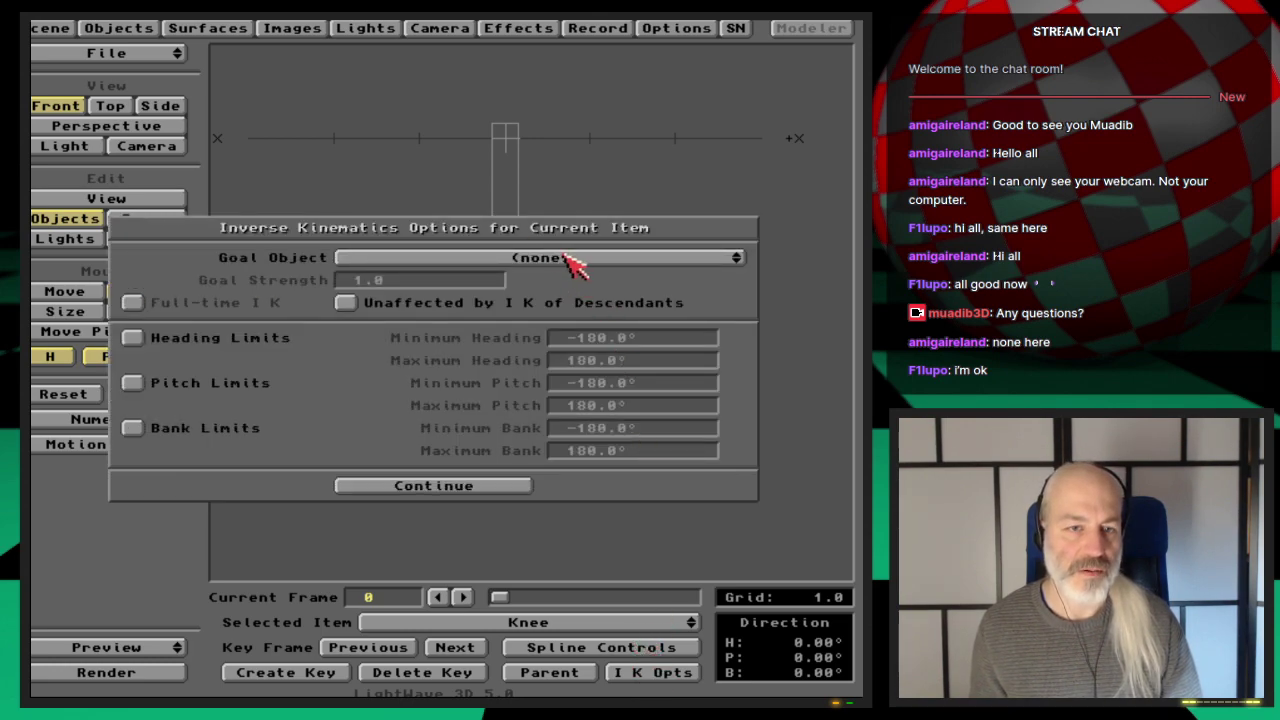
pyautogui.moveTo(565, 260); pyautogui.dragTo(575, 318)
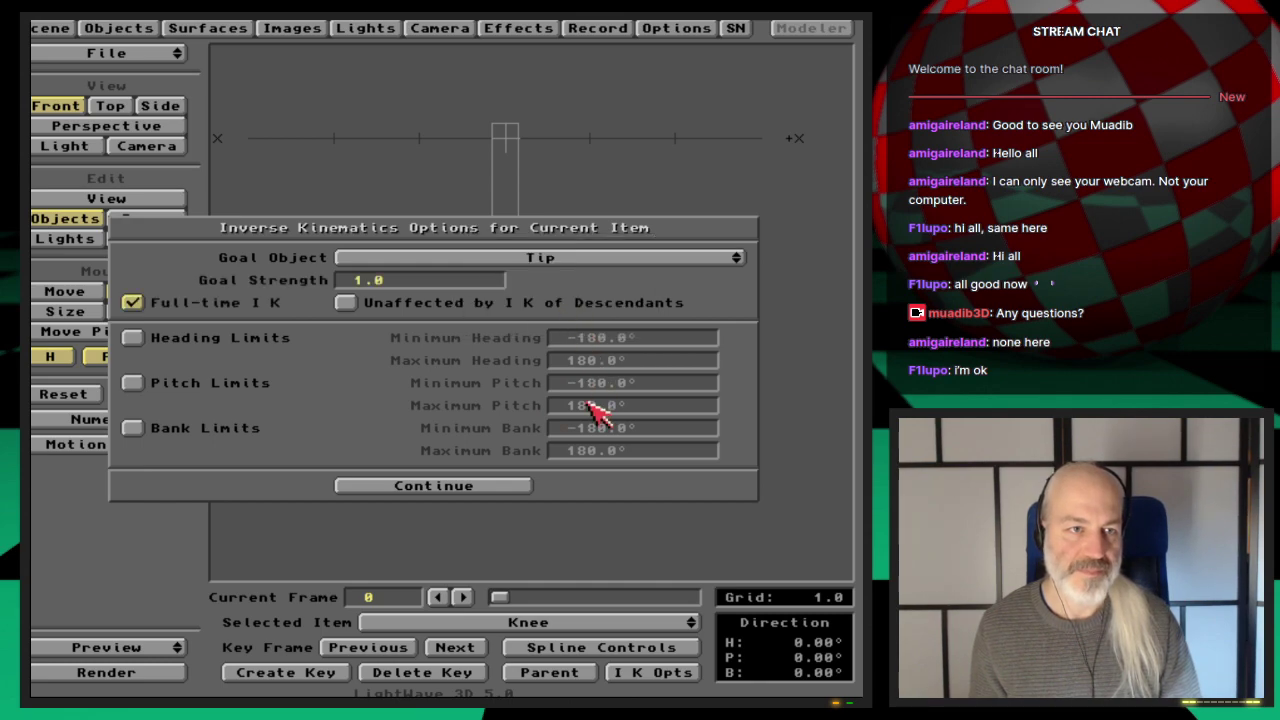
pyautogui.click(480, 491)
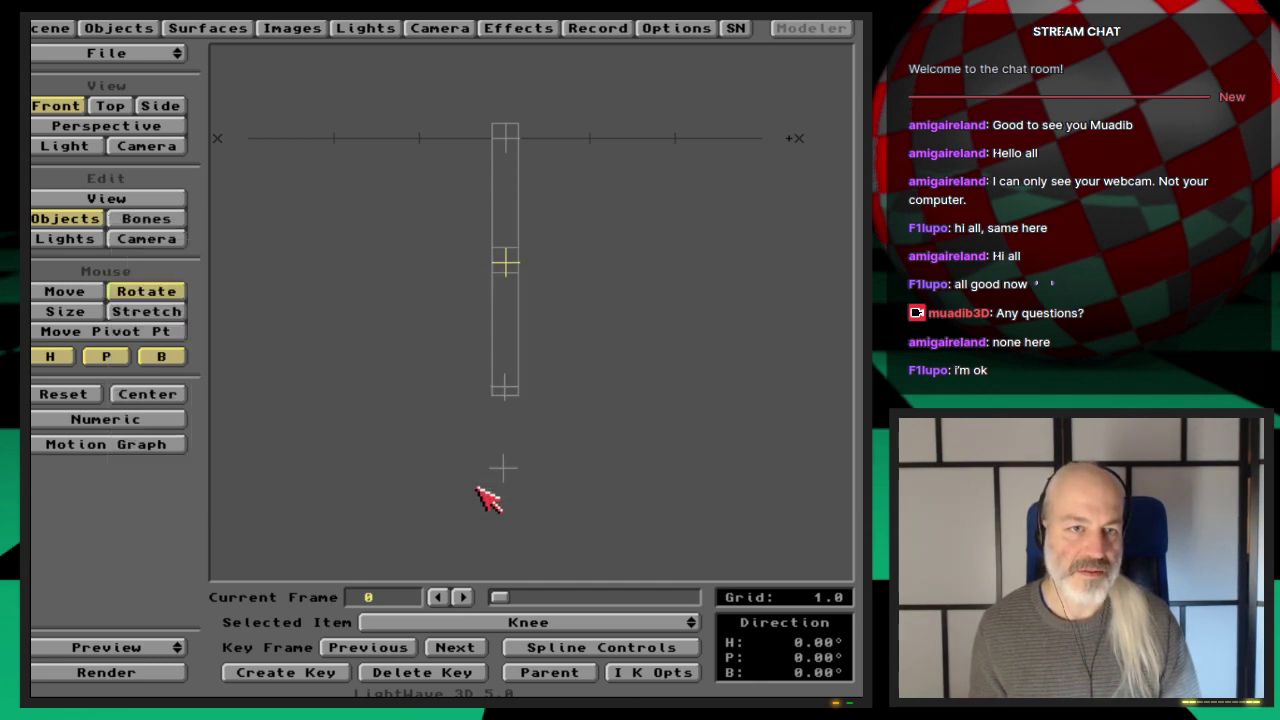
# Set the Tip null's inverse kinematics goal object to Handle with Full-time I K enabled.
pyautogui.moveTo(602, 621); pyautogui.dragTo(608, 546)
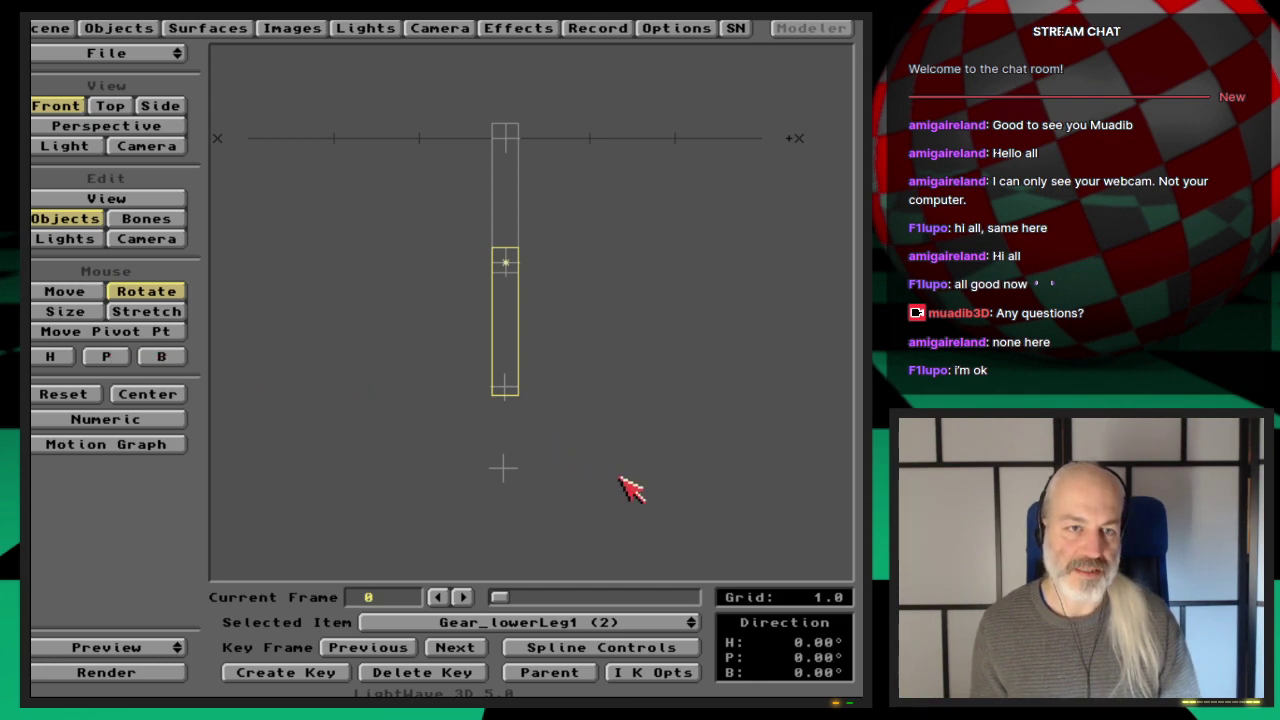
pyautogui.press('Down')
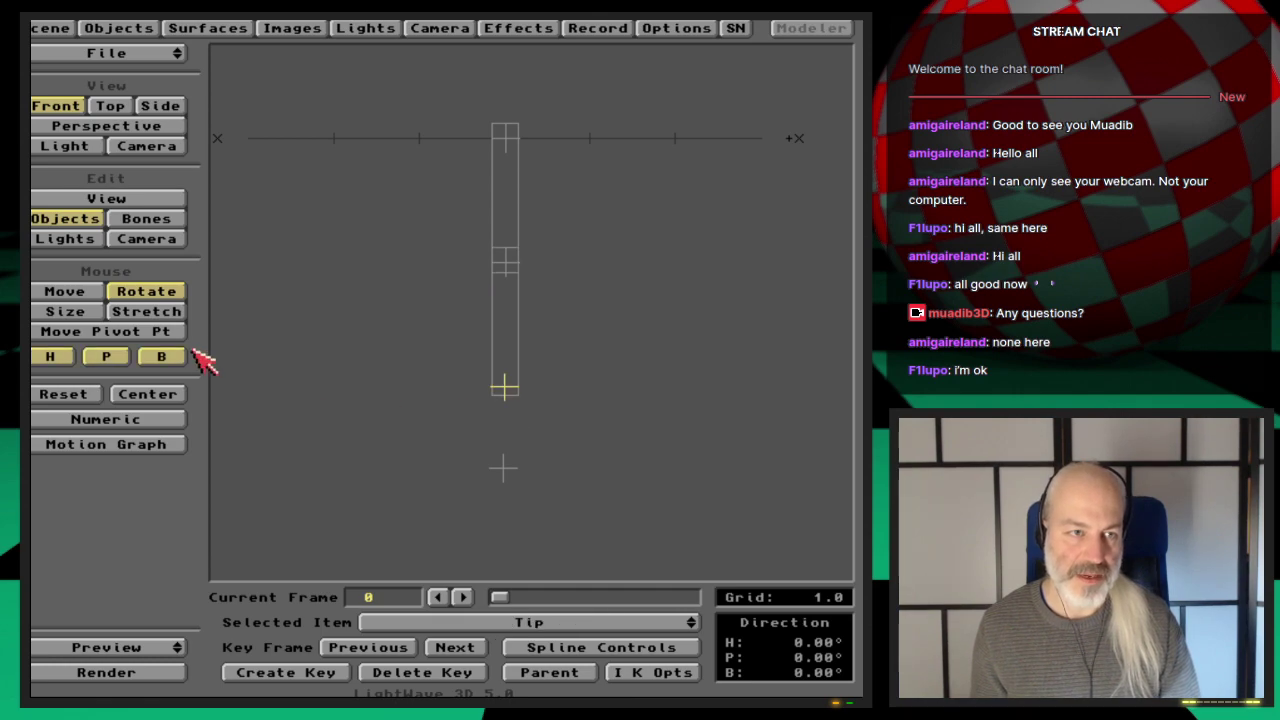
pyautogui.click(655, 673)
pyautogui.click(556, 262)
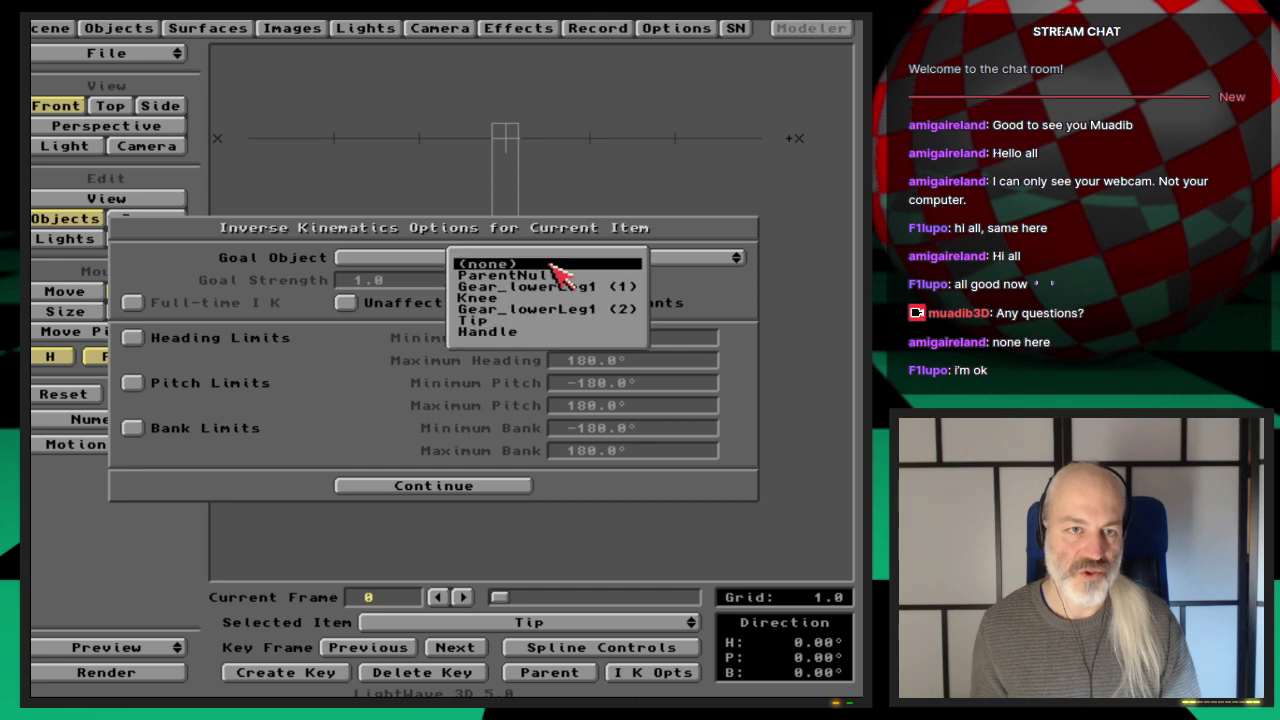
pyautogui.click(563, 335)
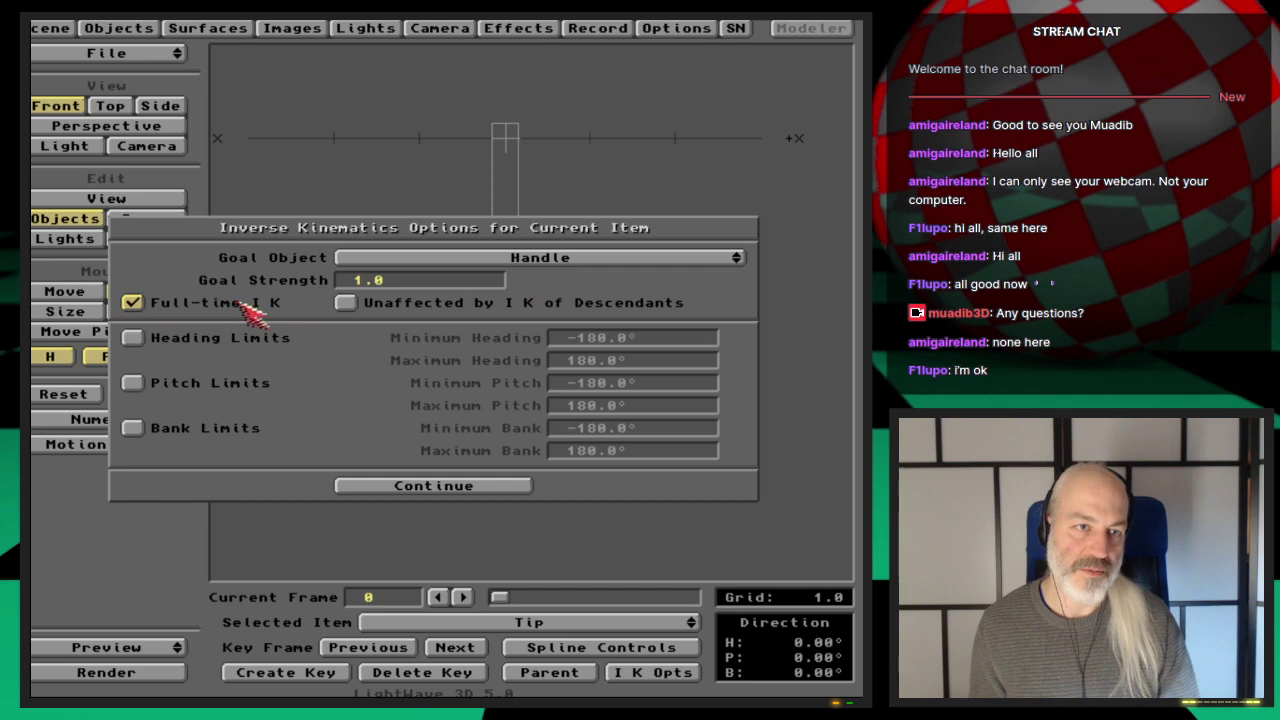
pyautogui.click(511, 490)
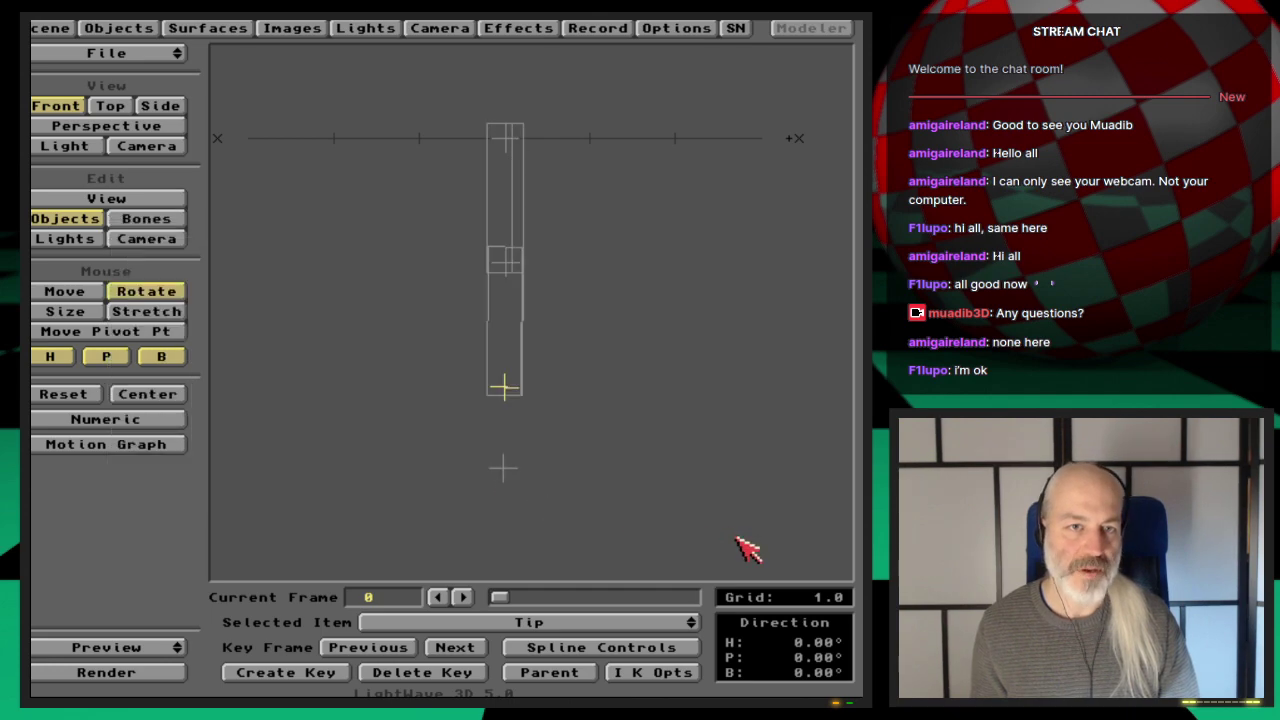
# Move the Handle null around to test the leg's bending, ending at about X -0.54, Y -2.91.
pyautogui.moveTo(548, 622); pyautogui.dragTo(560, 636)
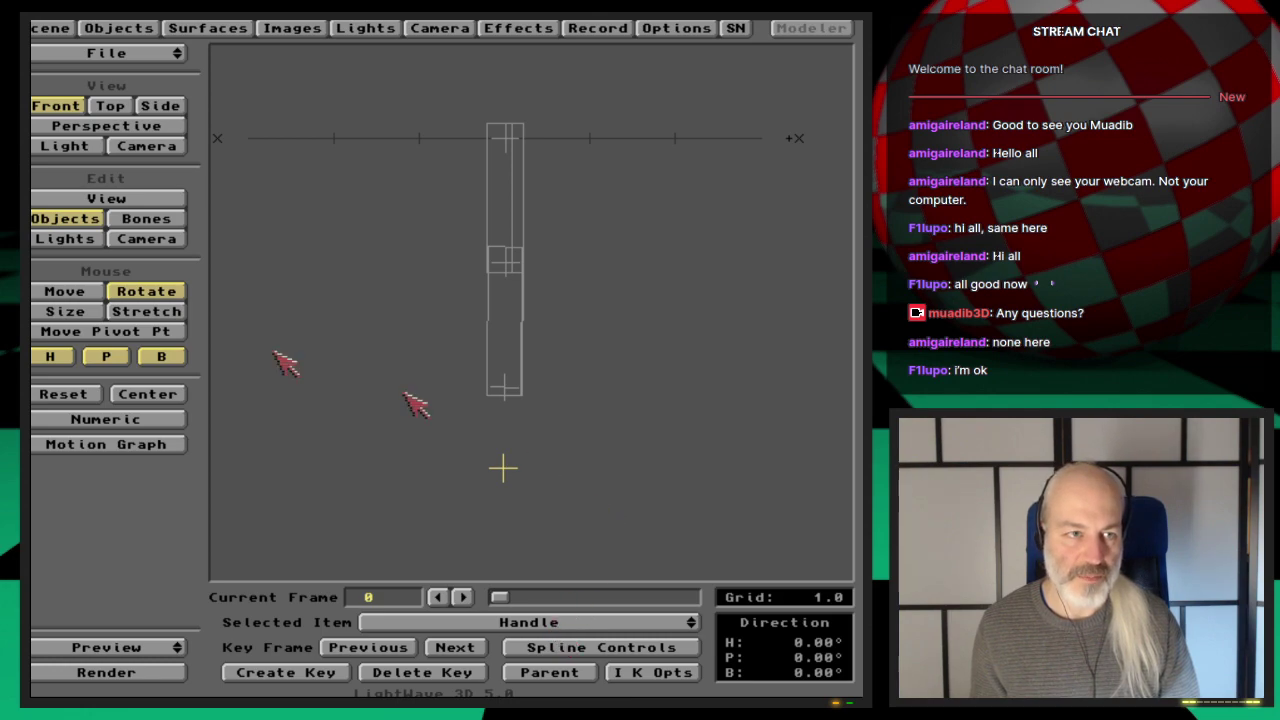
pyautogui.click(72, 292)
pyautogui.moveTo(581, 490); pyautogui.dragTo(416, 420)
pyautogui.moveTo(338, 398); pyautogui.dragTo(457, 383)
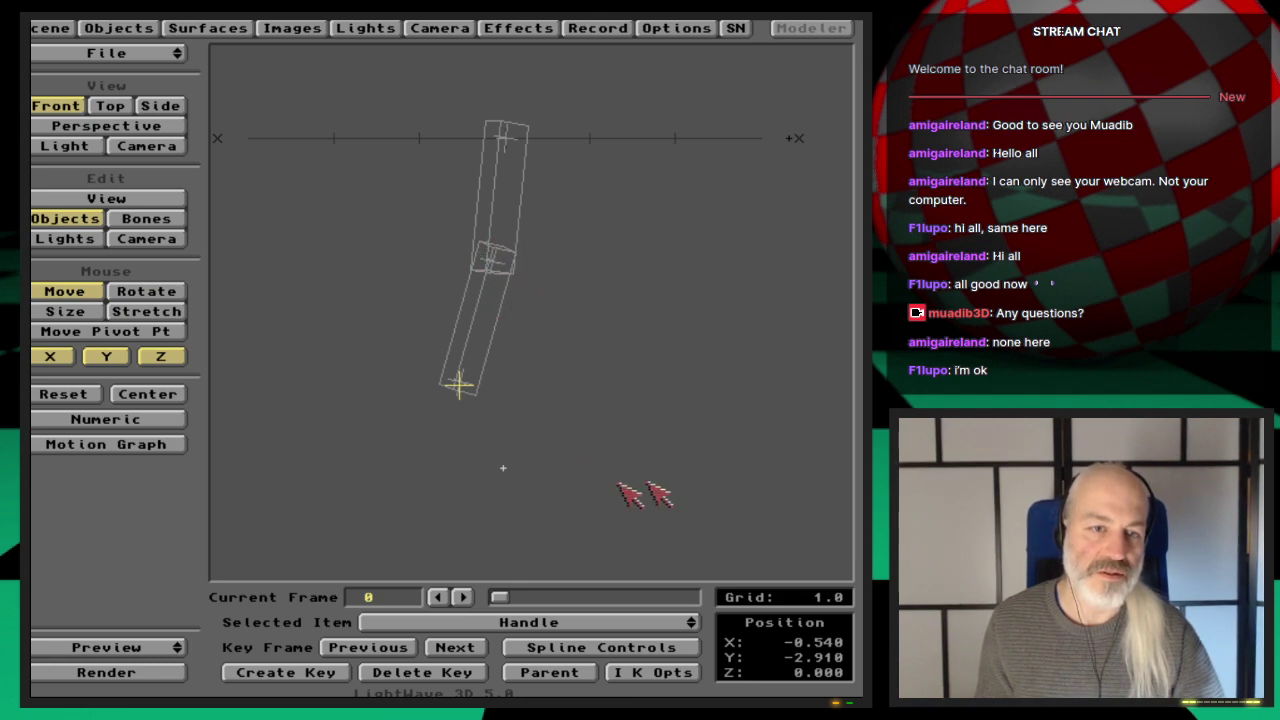
# Disable bank rotation for the Knee null and reselect the Handle null.
pyautogui.moveTo(640, 628); pyautogui.dragTo(631, 588)
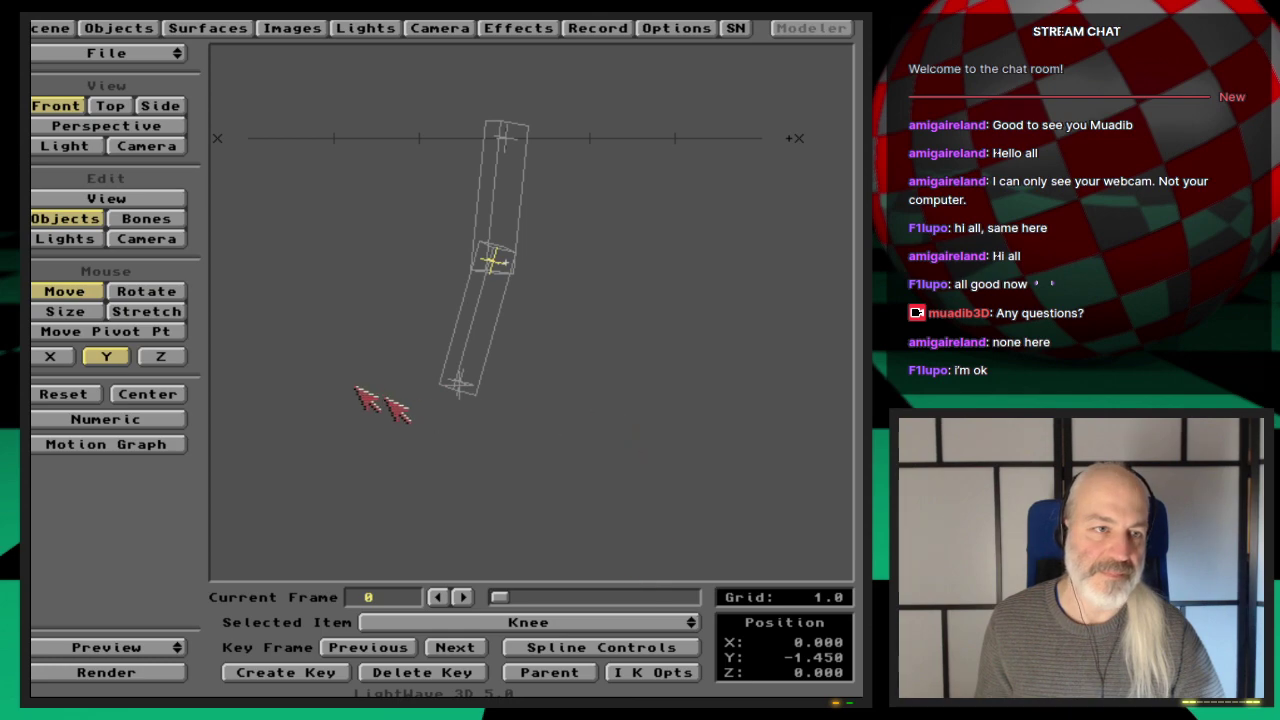
pyautogui.click(150, 292)
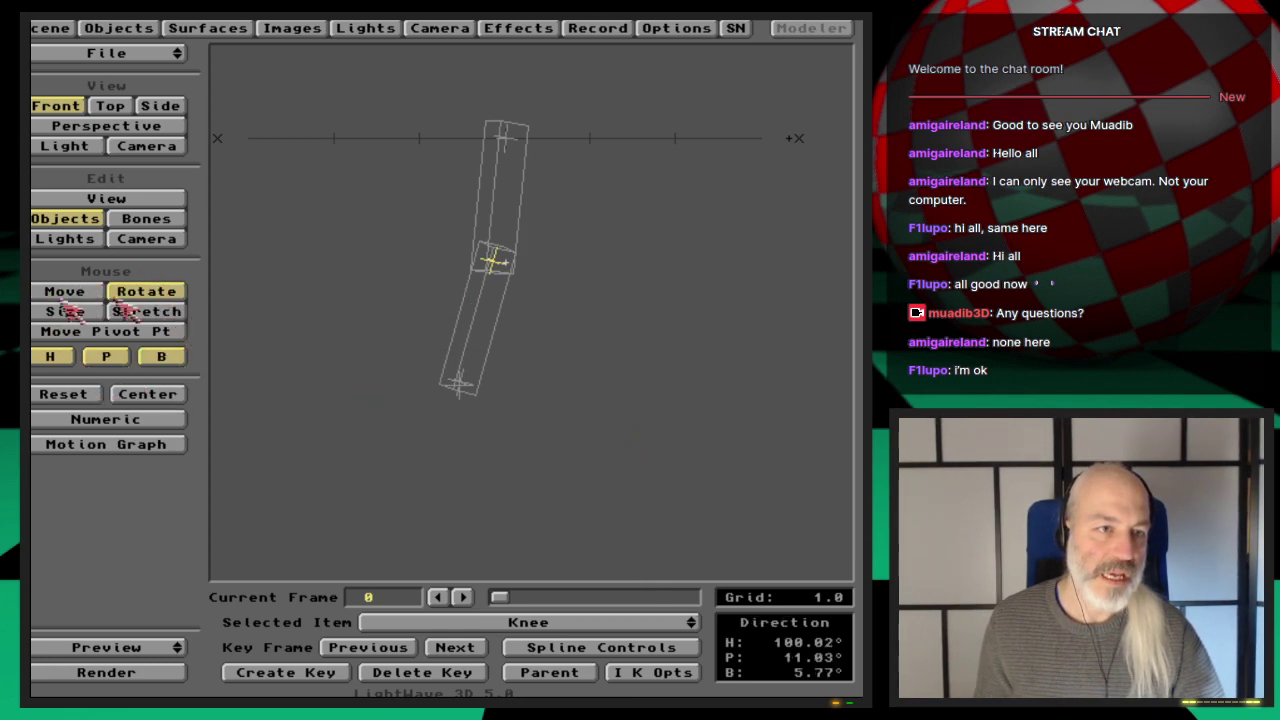
pyautogui.click(160, 358)
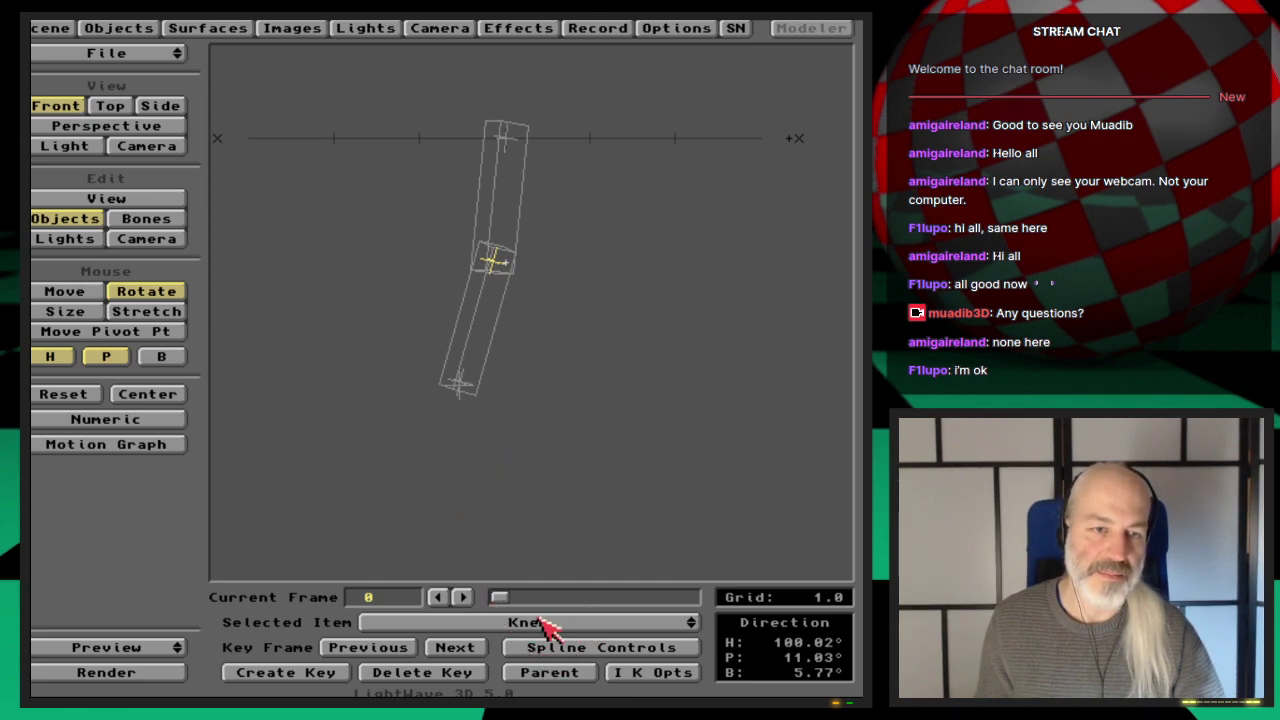
pyautogui.moveTo(548, 625); pyautogui.dragTo(548, 655)
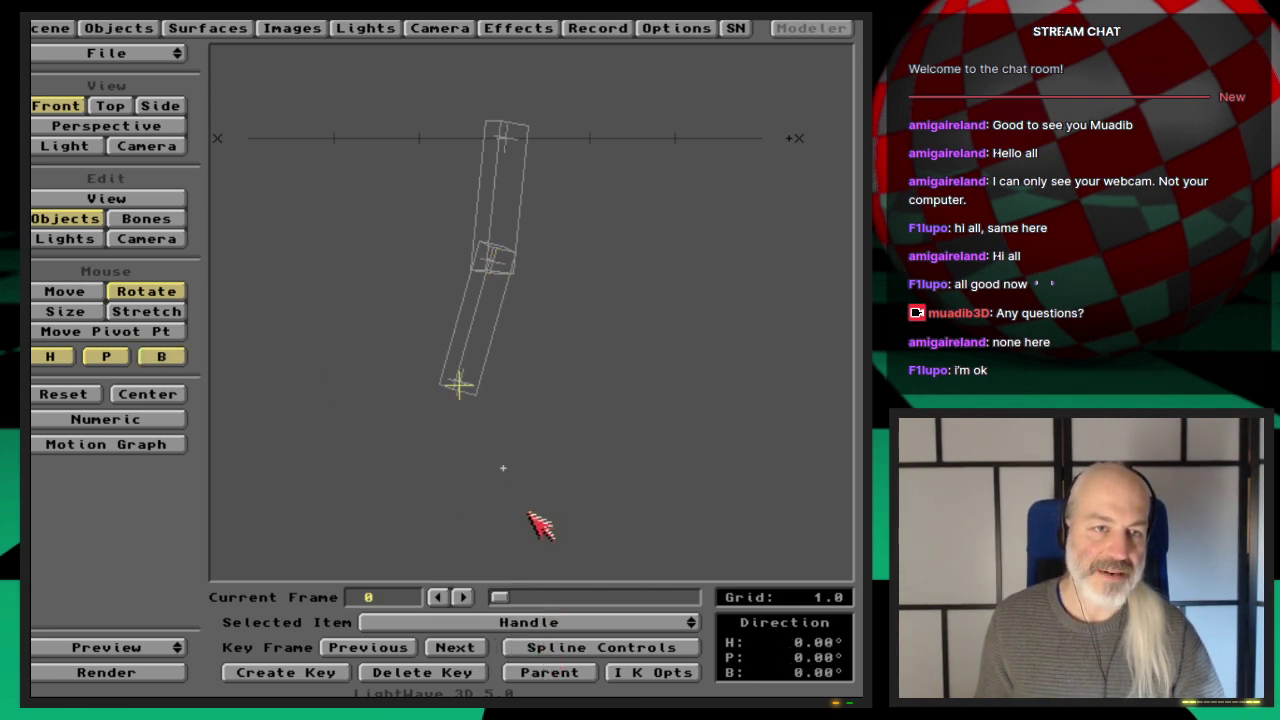
# Rotate the Handle null slightly and move it to about X 0.29, Y -2.03 to test the leg's bending.
pyautogui.moveTo(601, 450); pyautogui.dragTo(598, 458)
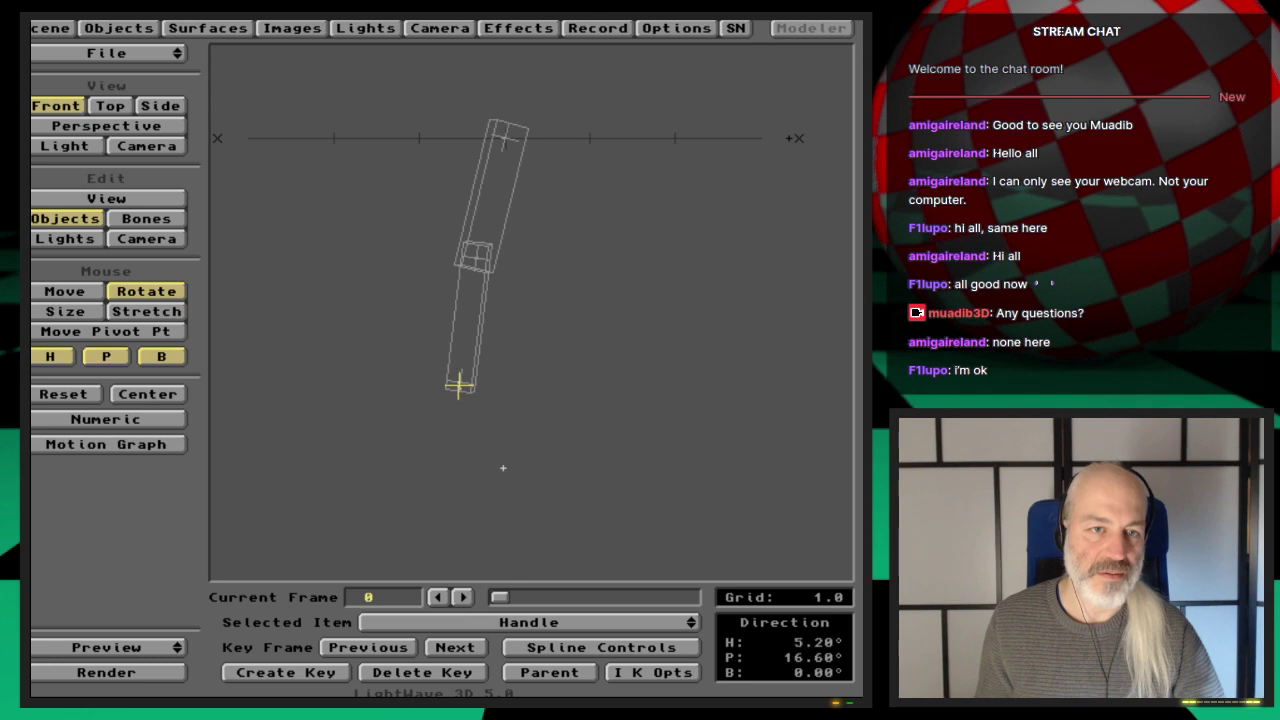
pyautogui.click(88, 293)
pyautogui.moveTo(511, 403); pyautogui.dragTo(530, 311)
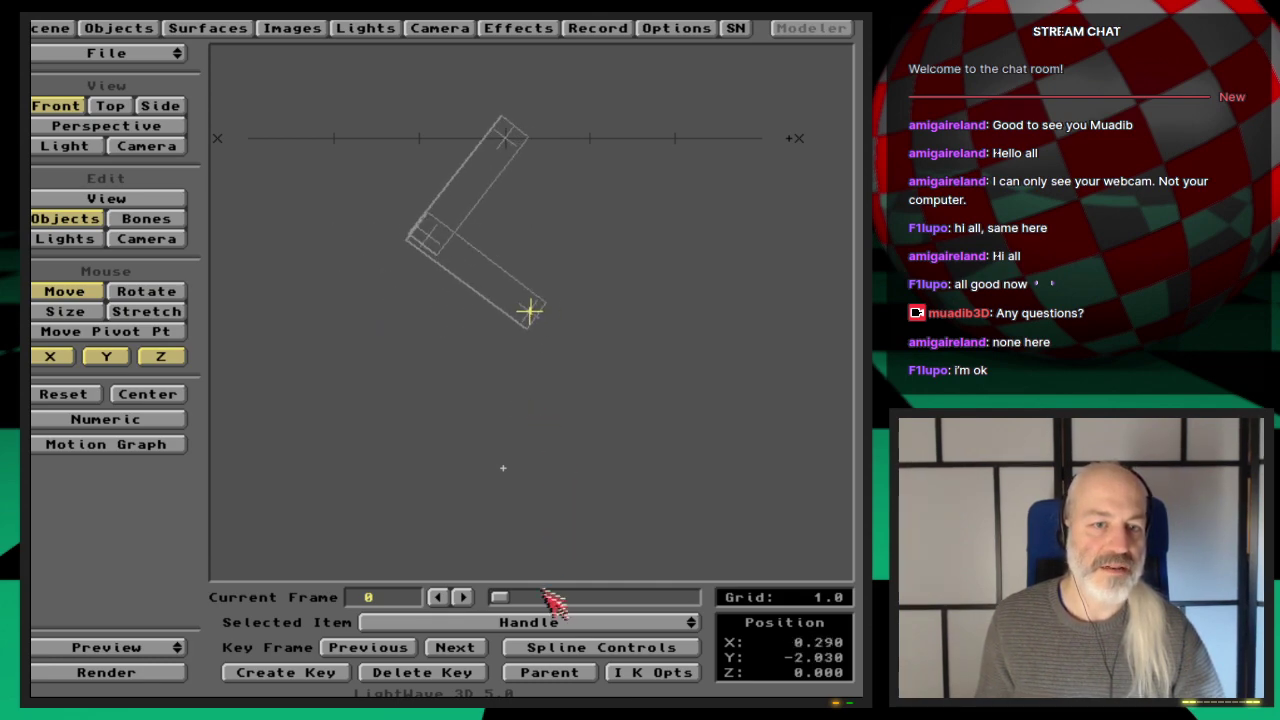
# Turn off Heading Limits and Pitch Limits in the ParentNull's inverse kinematics options.
pyautogui.moveTo(588, 628); pyautogui.dragTo(588, 575)
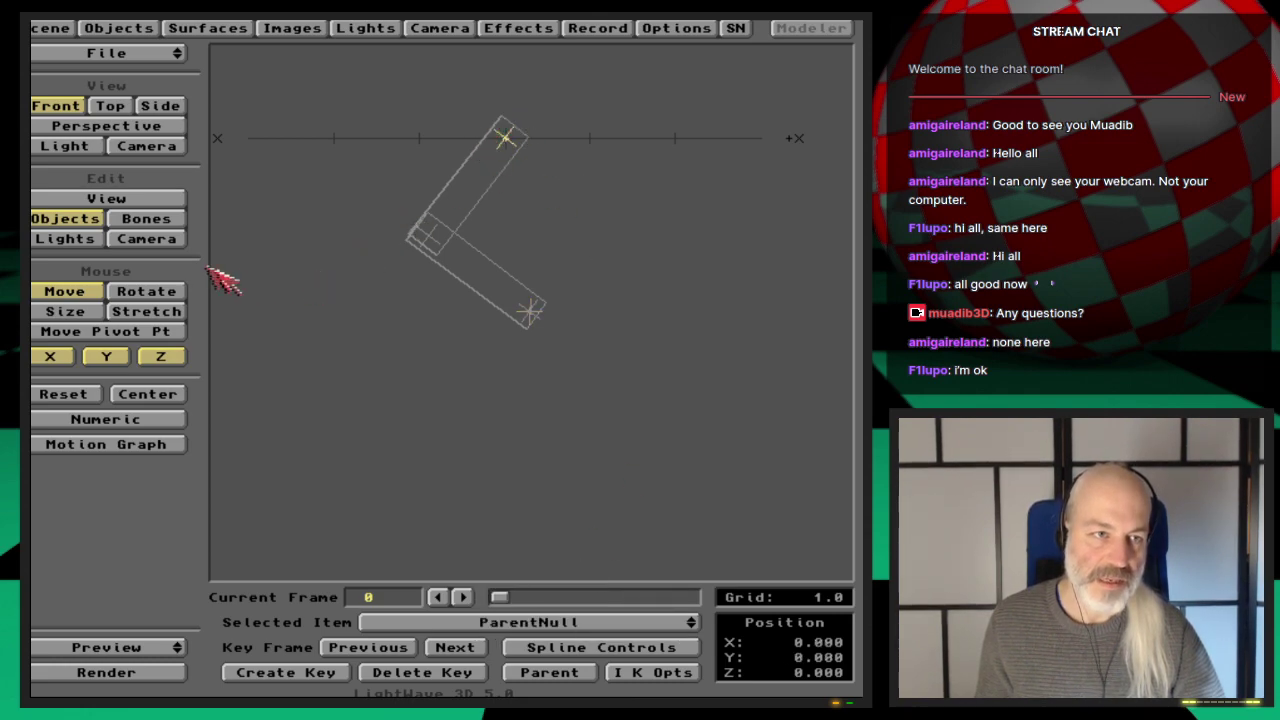
pyautogui.click(640, 673)
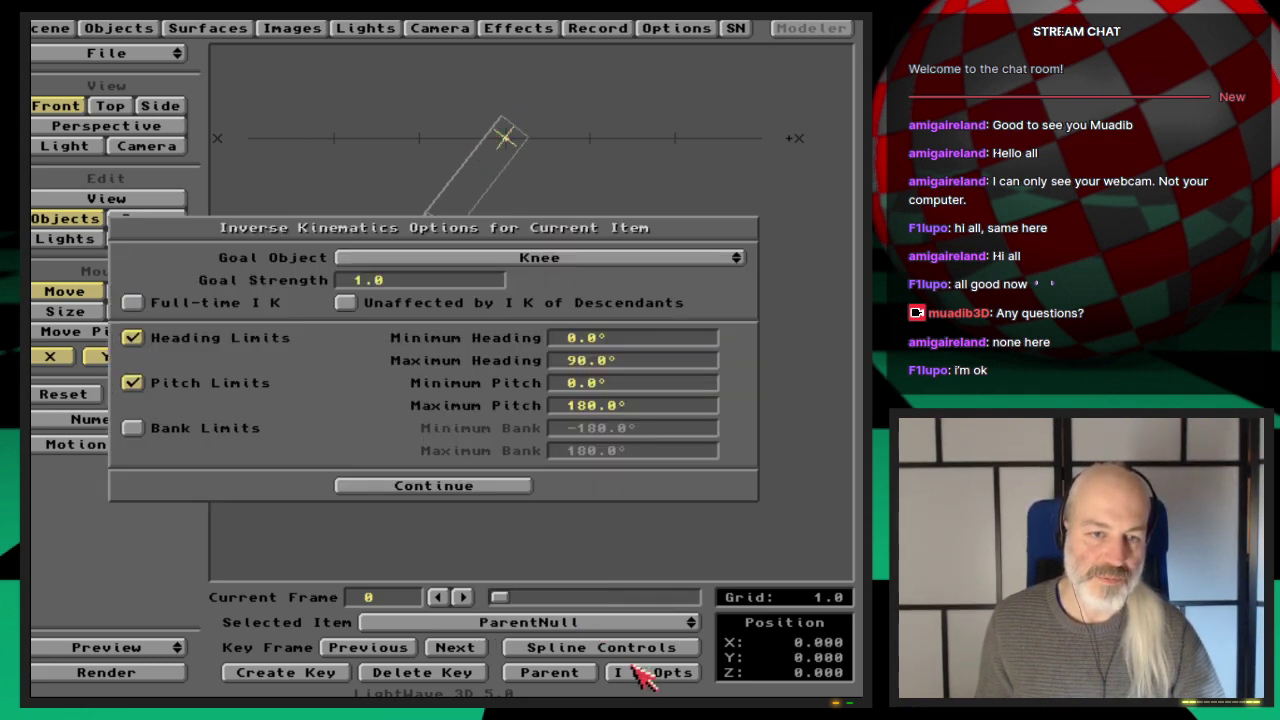
pyautogui.click(232, 339)
pyautogui.click(253, 398)
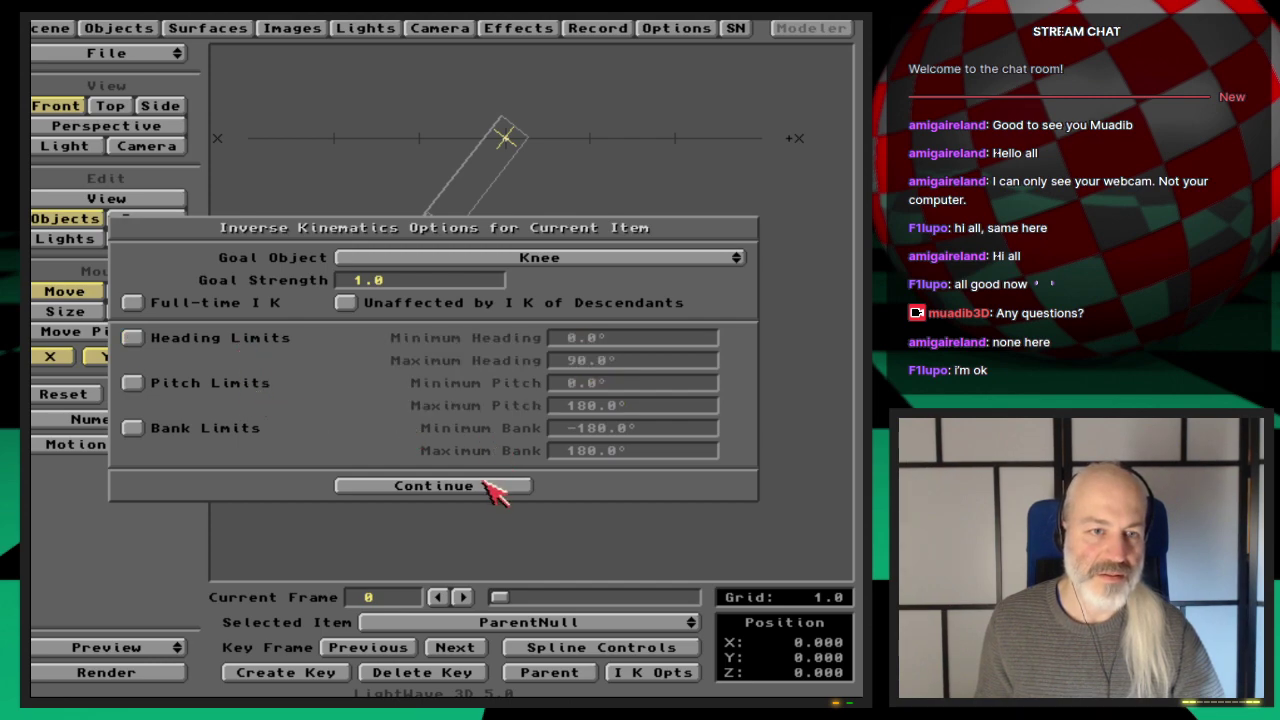
pyautogui.click(486, 484)
# Test the leg without limits by rotating the Handle null and moving it to about X -0.08, Y -2.31.
pyautogui.click(160, 292)
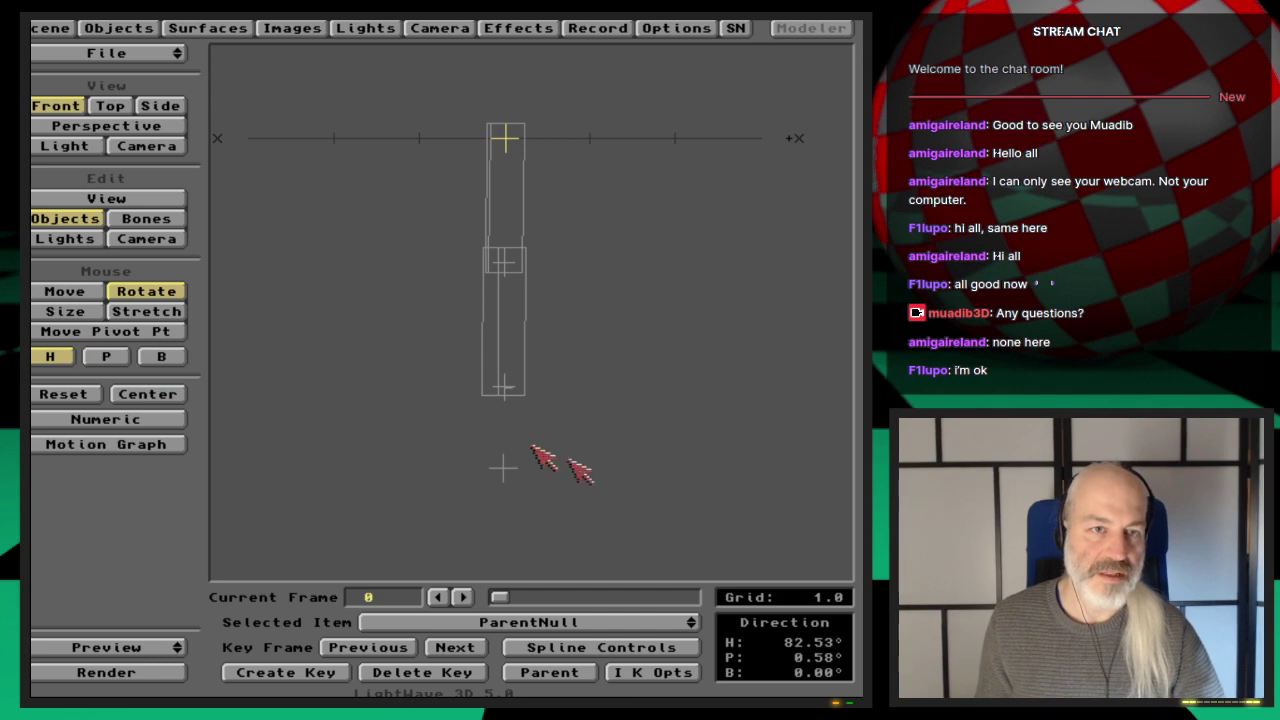
pyautogui.press('Down')
pyautogui.moveTo(631, 507); pyautogui.dragTo(646, 490)
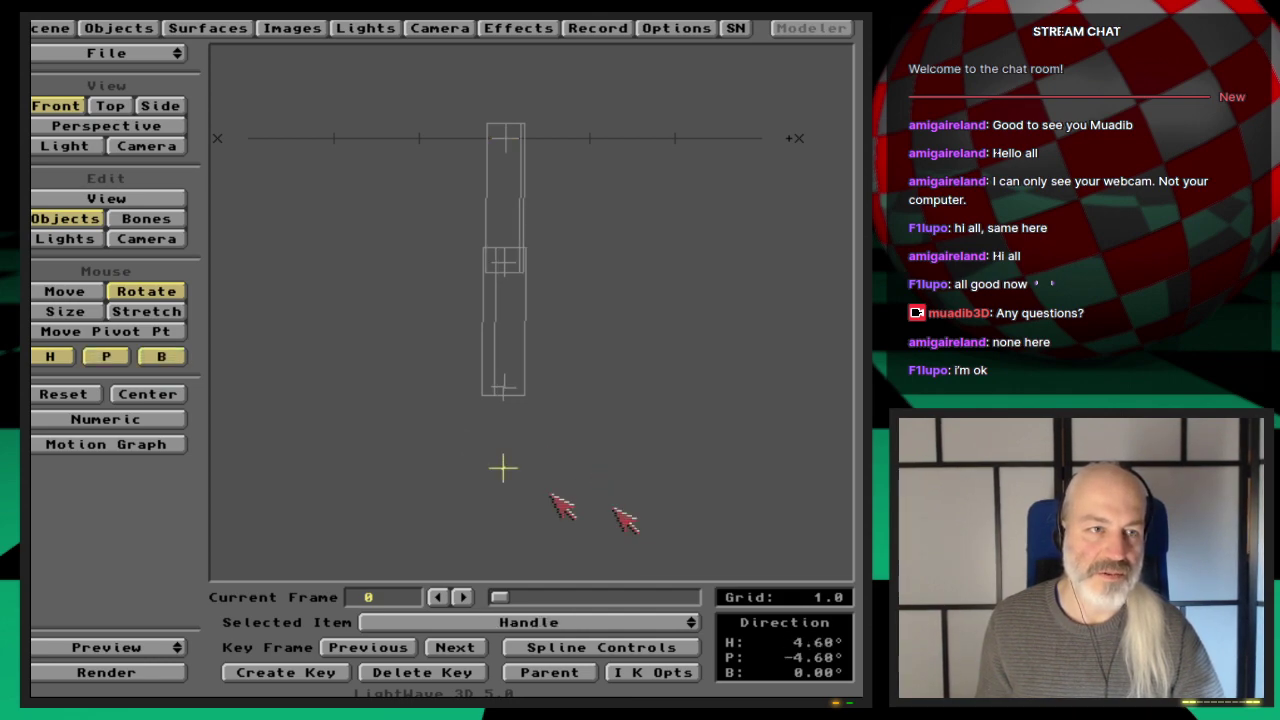
pyautogui.click(64, 291)
pyautogui.moveTo(571, 477); pyautogui.dragTo(498, 333)
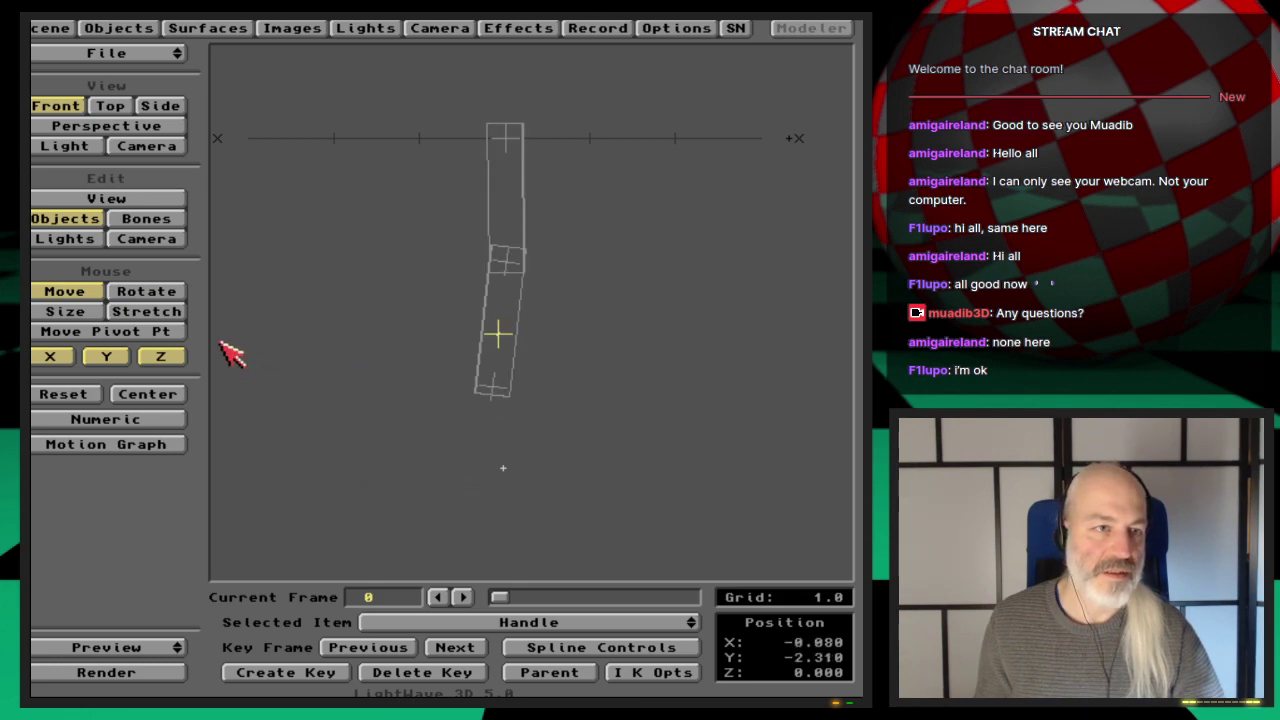
# Enable pitch rotation alongside heading for the ParentNull.
pyautogui.press('Down')
pyautogui.click(148, 291)
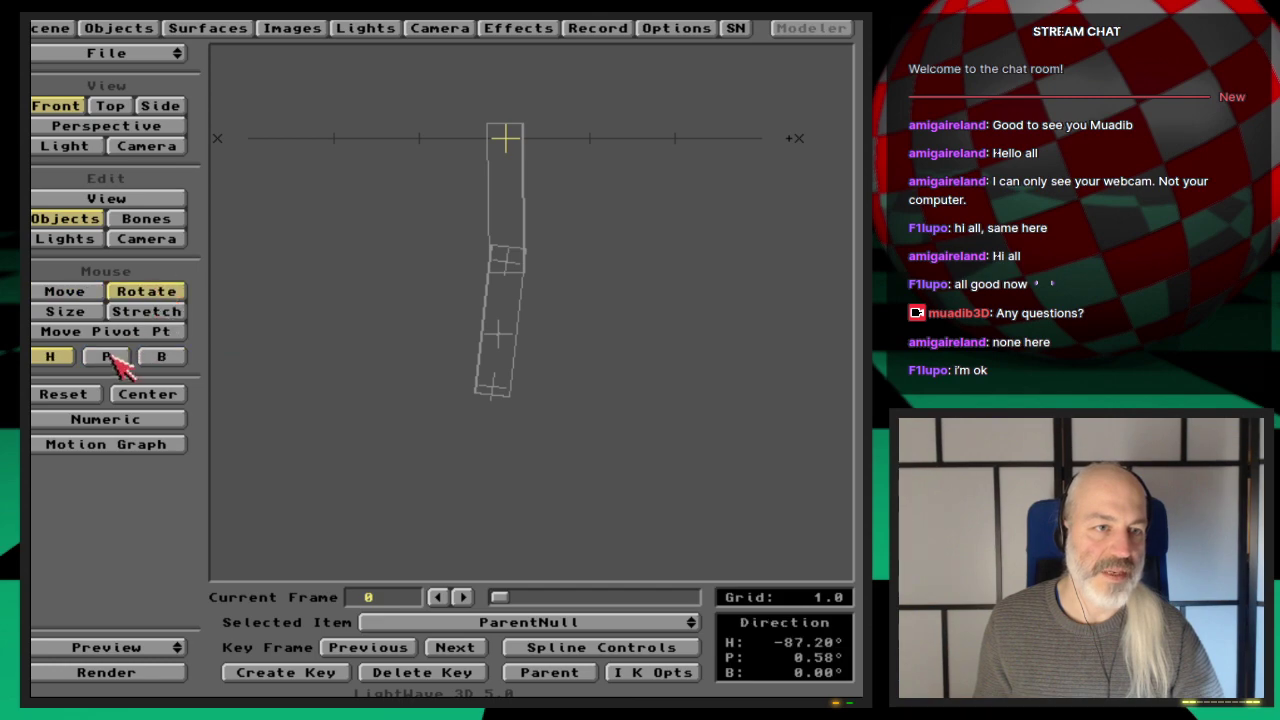
pyautogui.press('Down')
pyautogui.press('Down')
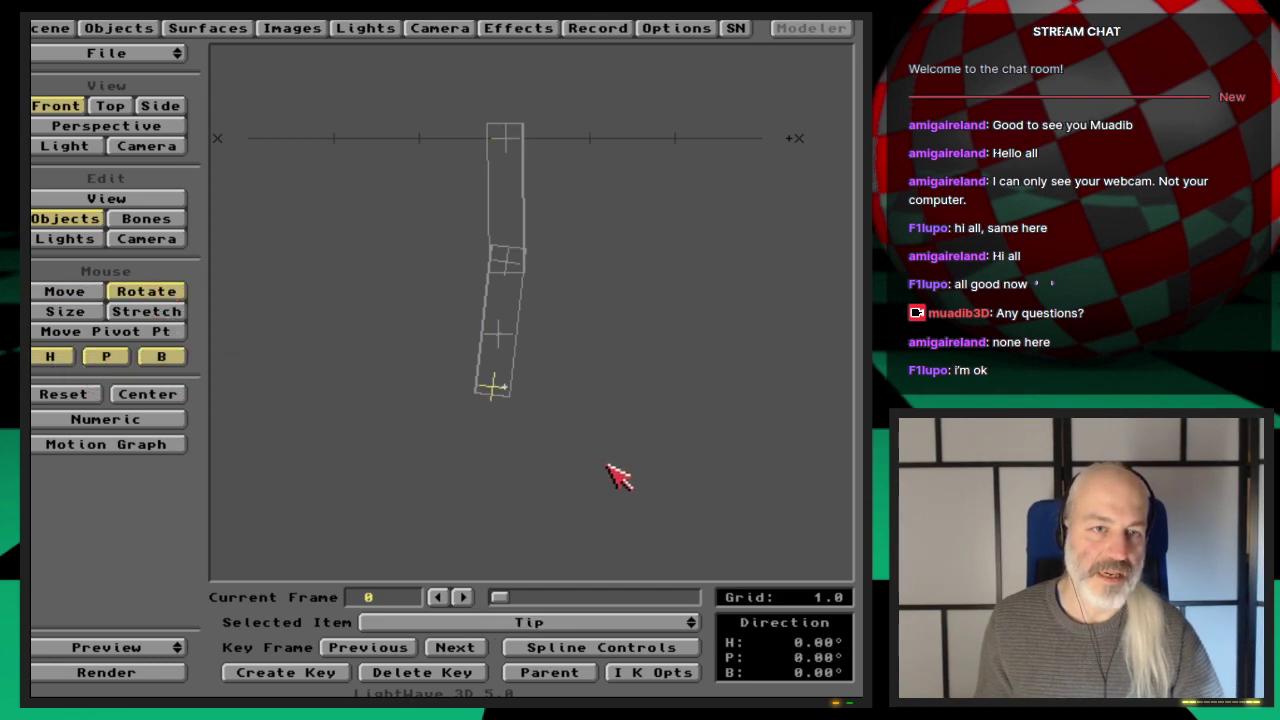
# Rotate the Handle null slightly and move it around in the front view to test how both leg segments bend.
pyautogui.moveTo(596, 480); pyautogui.dragTo(604, 512)
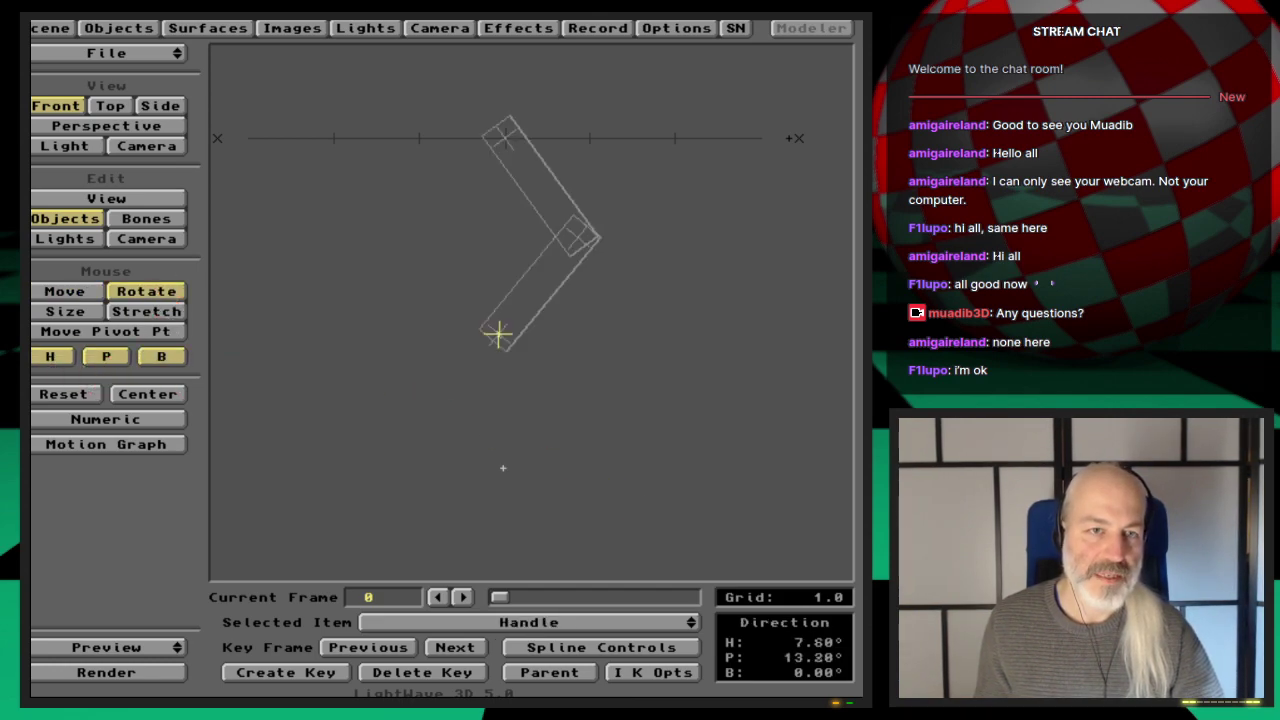
pyautogui.click(64, 291)
pyautogui.moveTo(443, 380); pyautogui.dragTo(450, 240)
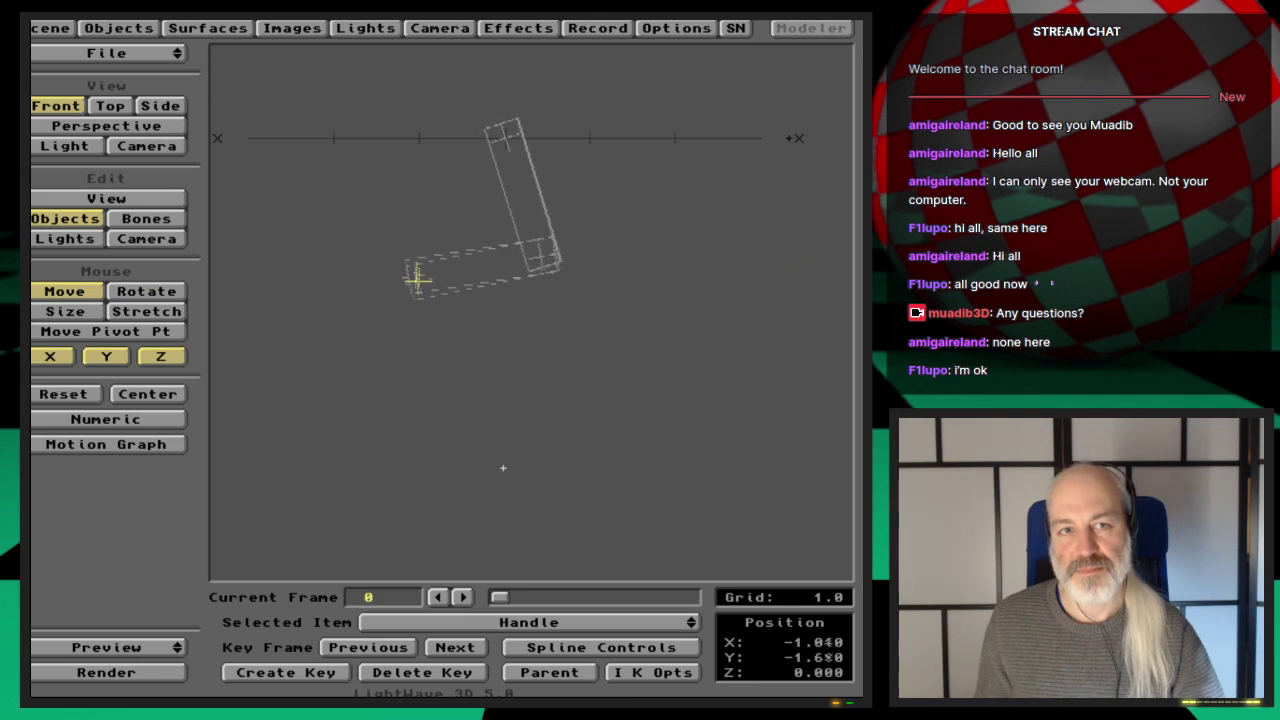
pyautogui.moveTo(483, 293); pyautogui.dragTo(457, 263)
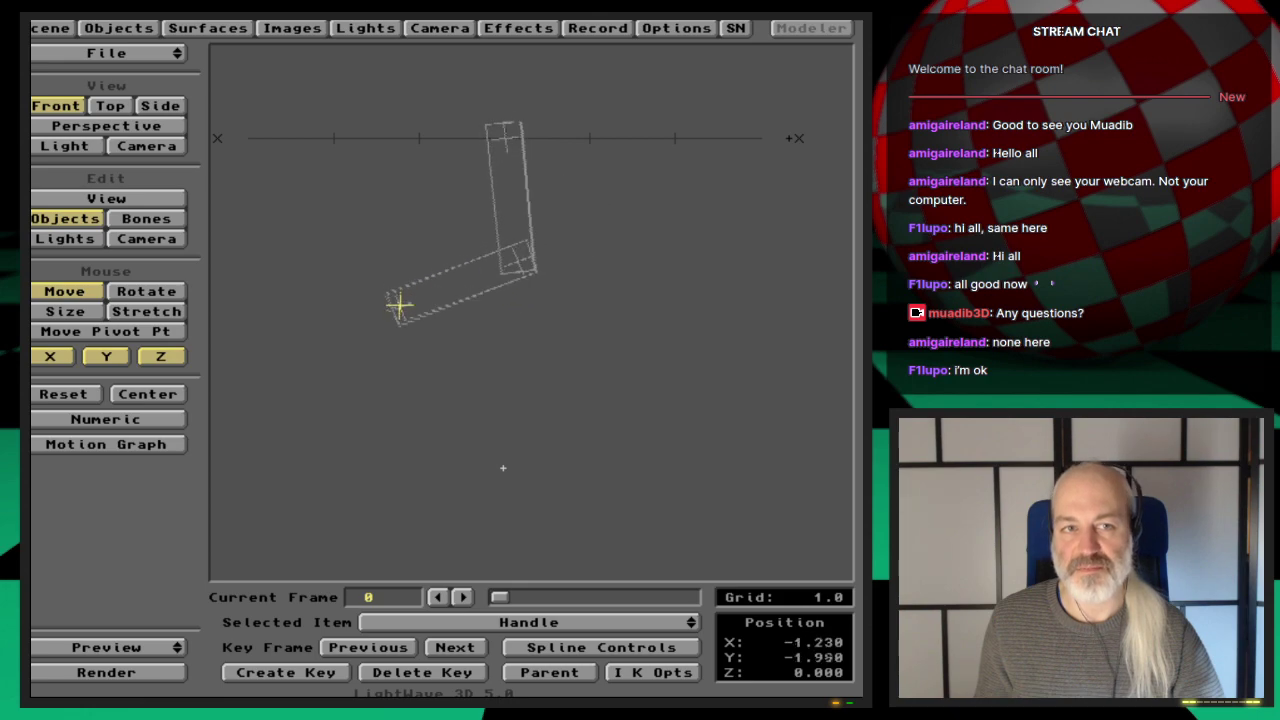
pyautogui.moveTo(399, 305); pyautogui.dragTo(385, 337)
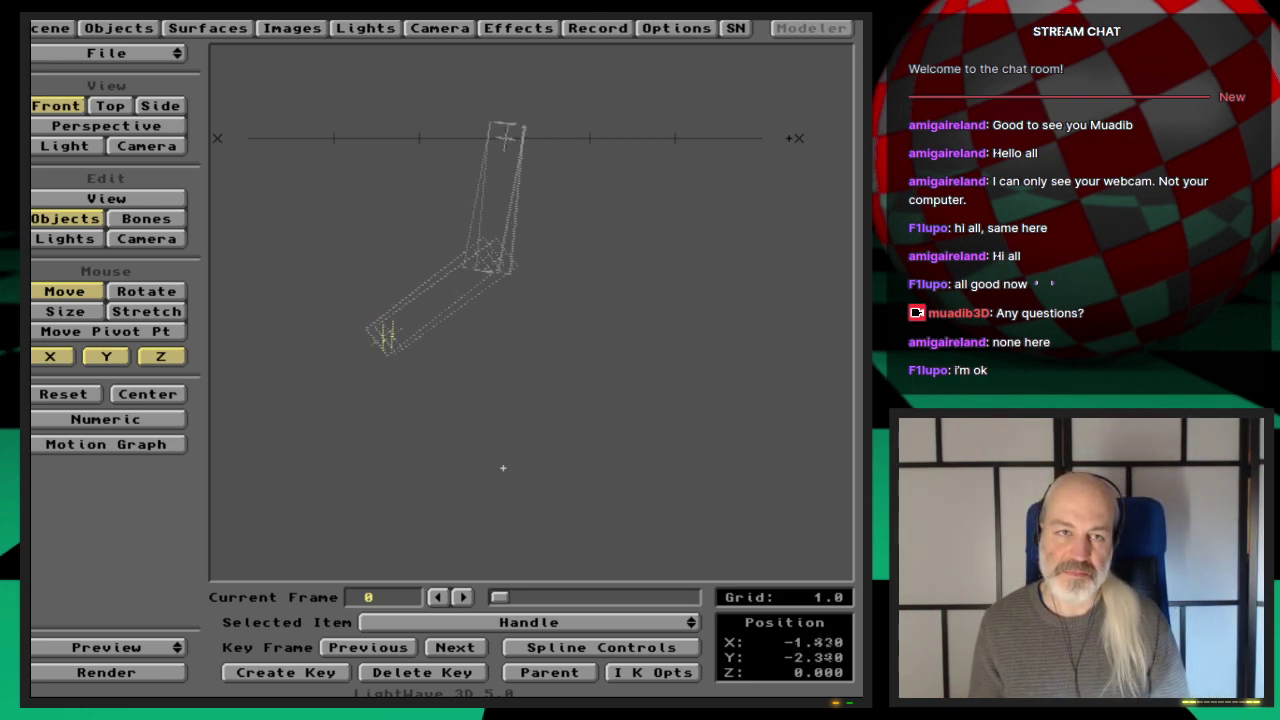
# Test the leg in perspective by moving the Handle null around to about X -0.71, Y -1.73, Z -0.44.
pyautogui.press('4')
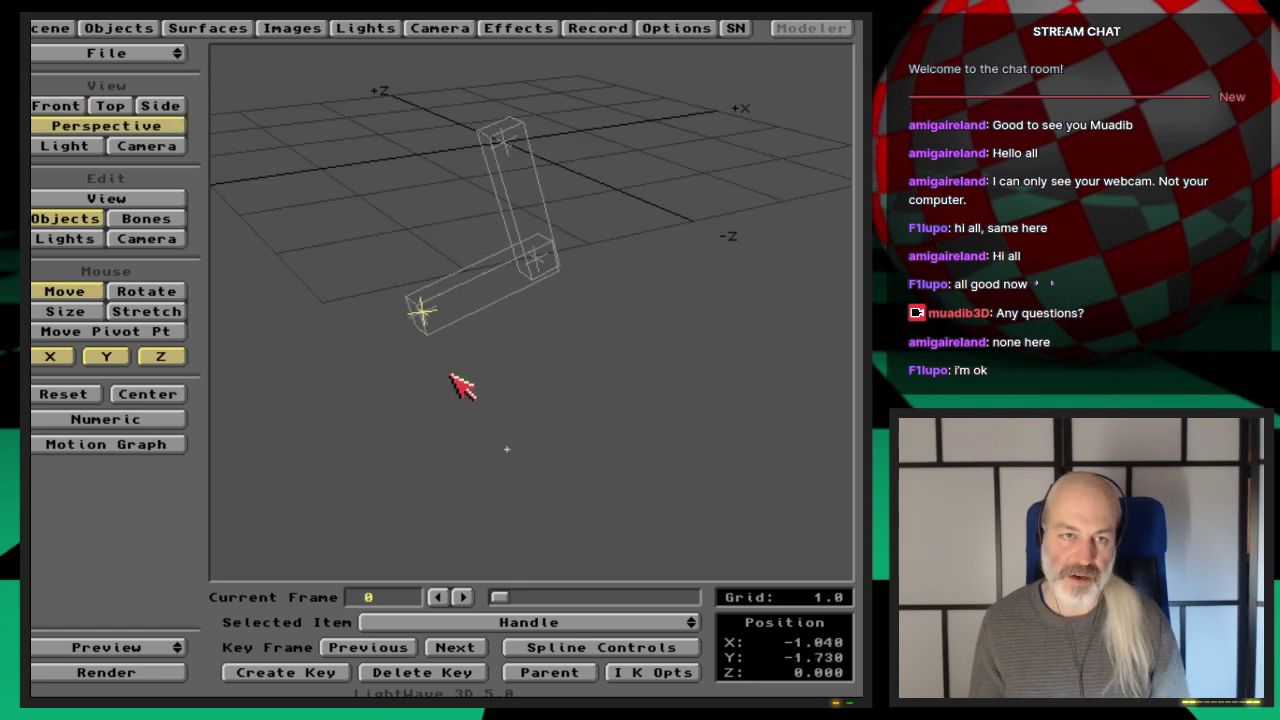
pyautogui.press('v')
pyautogui.moveTo(459, 362); pyautogui.dragTo(505, 375)
pyautogui.press('v')
pyautogui.press('v')
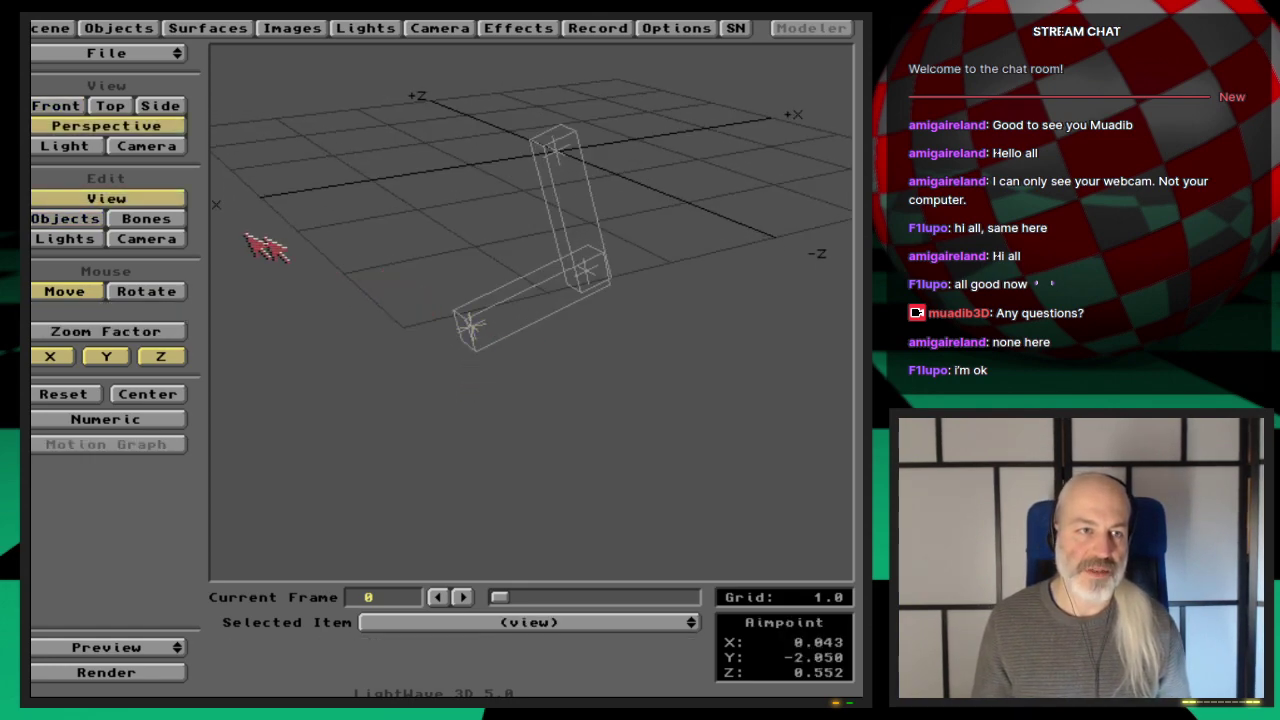
pyautogui.click(145, 291)
pyautogui.moveTo(337, 297); pyautogui.dragTo(500, 290)
pyautogui.press('o')
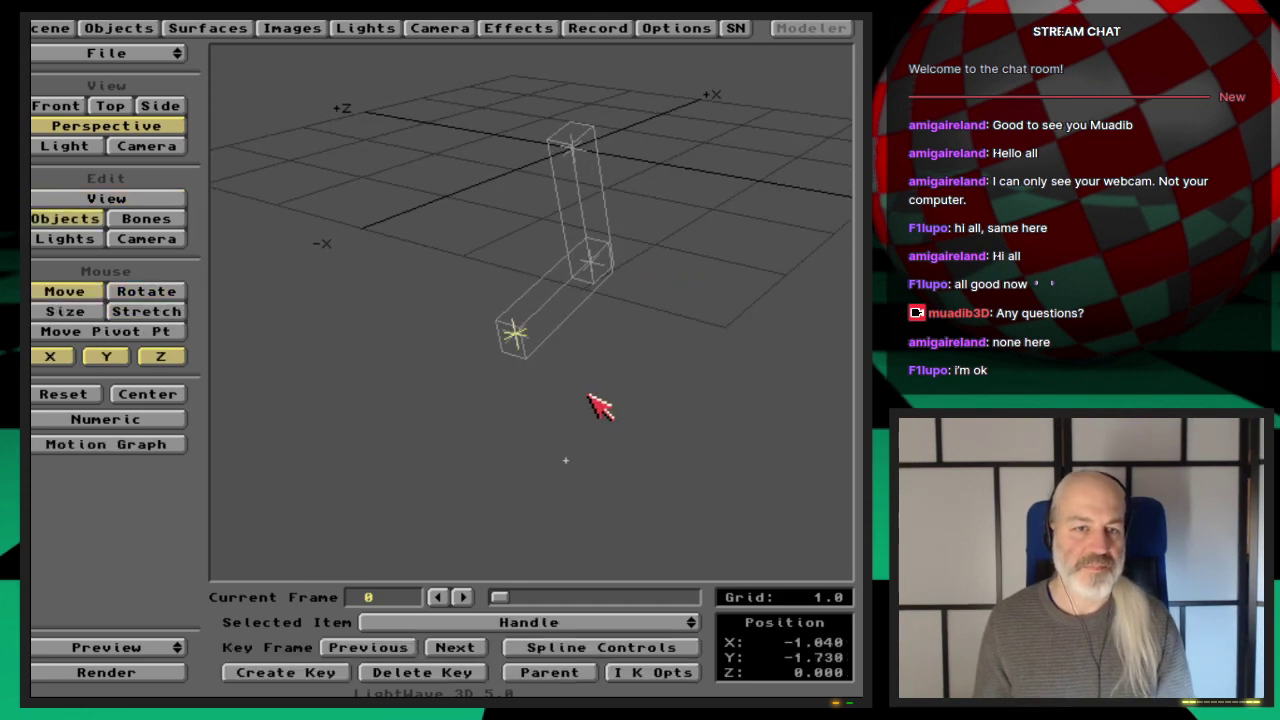
pyautogui.moveTo(615, 412); pyautogui.dragTo(493, 483)
pyautogui.moveTo(566, 460)
pyautogui.mouseDown()
pyautogui.moveTo(584, 488)
pyautogui.moveTo(644, 443)
pyautogui.moveTo(620, 387)
pyautogui.moveTo(615, 423)
pyautogui.mouseUp()
pyautogui.moveTo(505, 401); pyautogui.dragTo(623, 423)
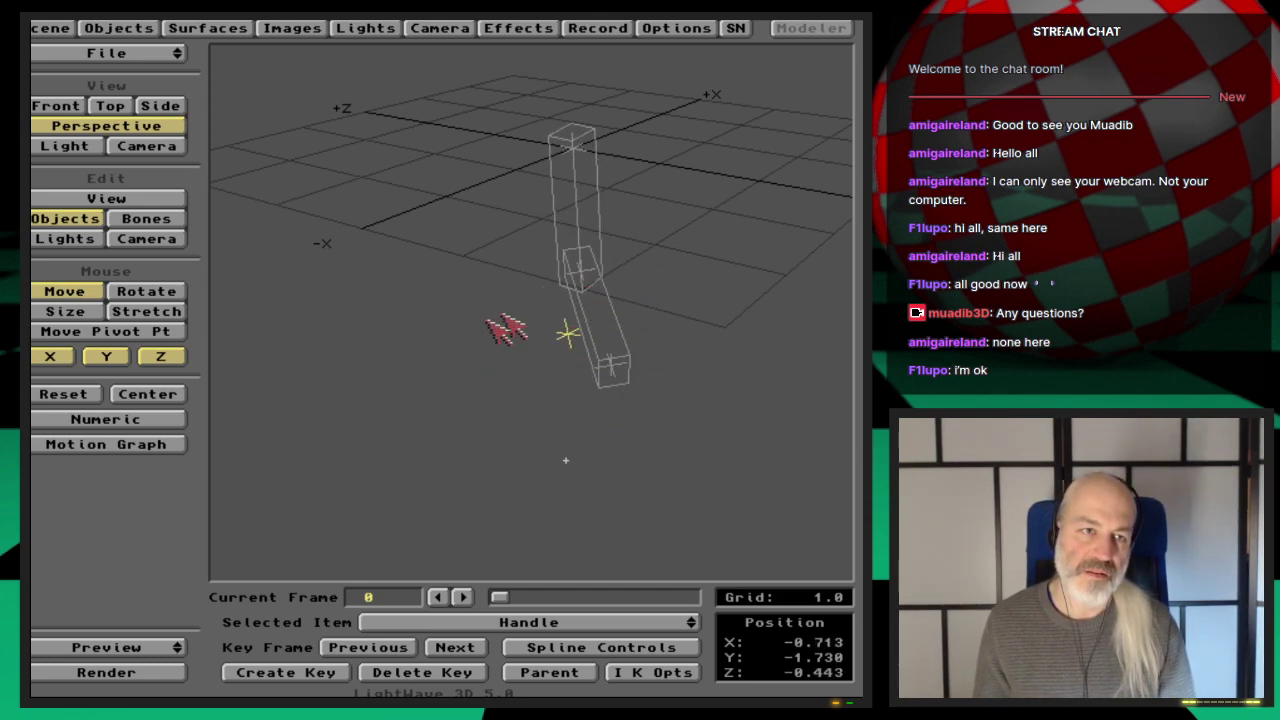
# Check the Knee null's rotation channels, disable bank rotation for the Tip null and refresh the pose at frame 0.
pyautogui.click(610, 445)
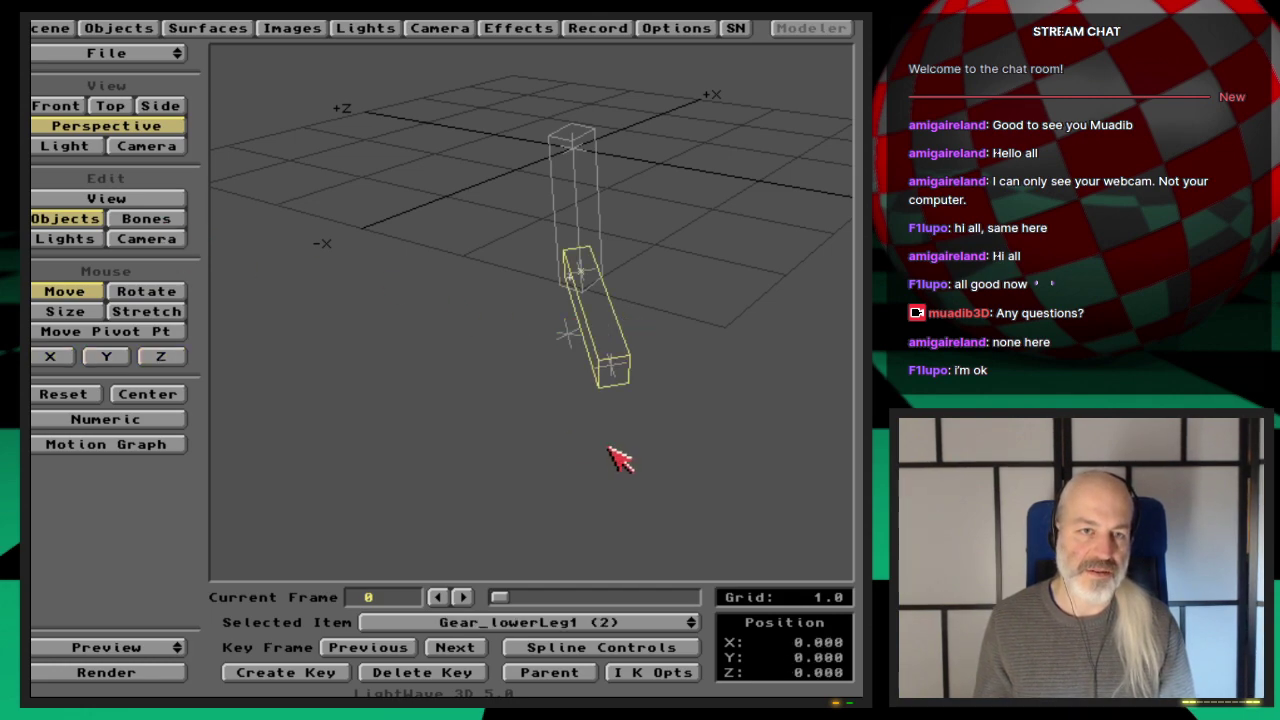
pyautogui.press('Down')
pyautogui.click(170, 295)
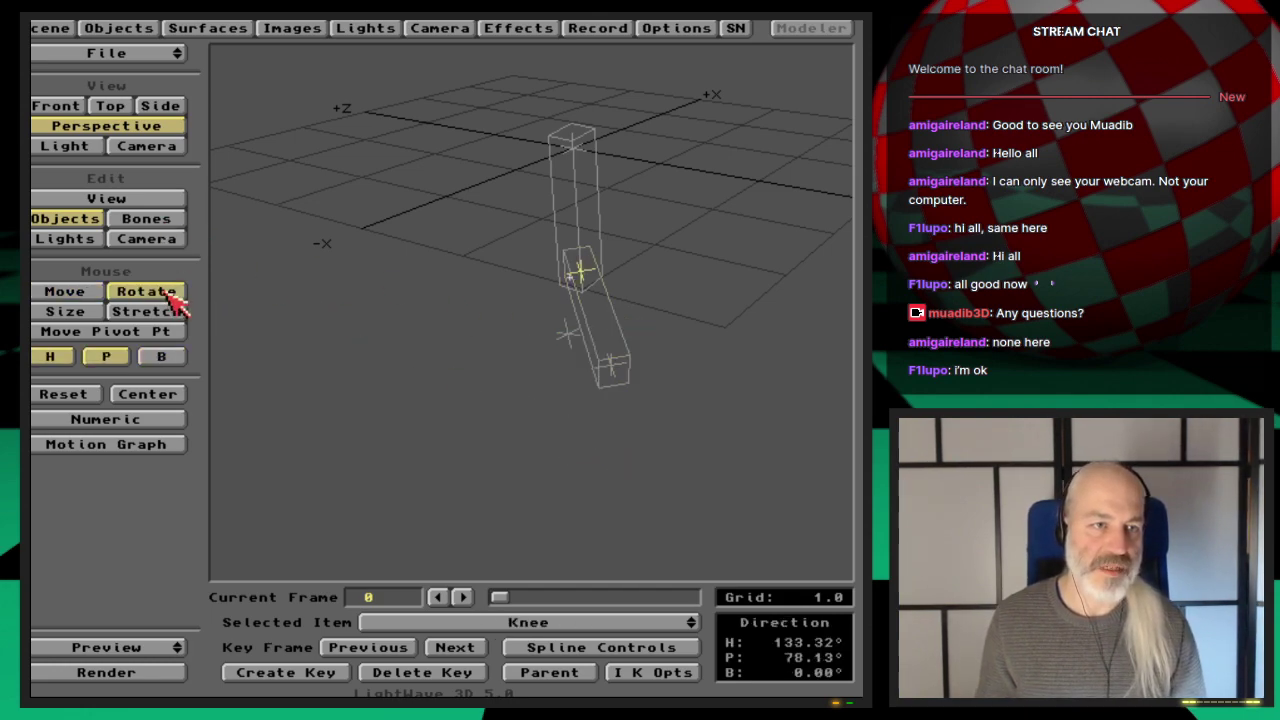
pyautogui.press('Up')
pyautogui.press('Up')
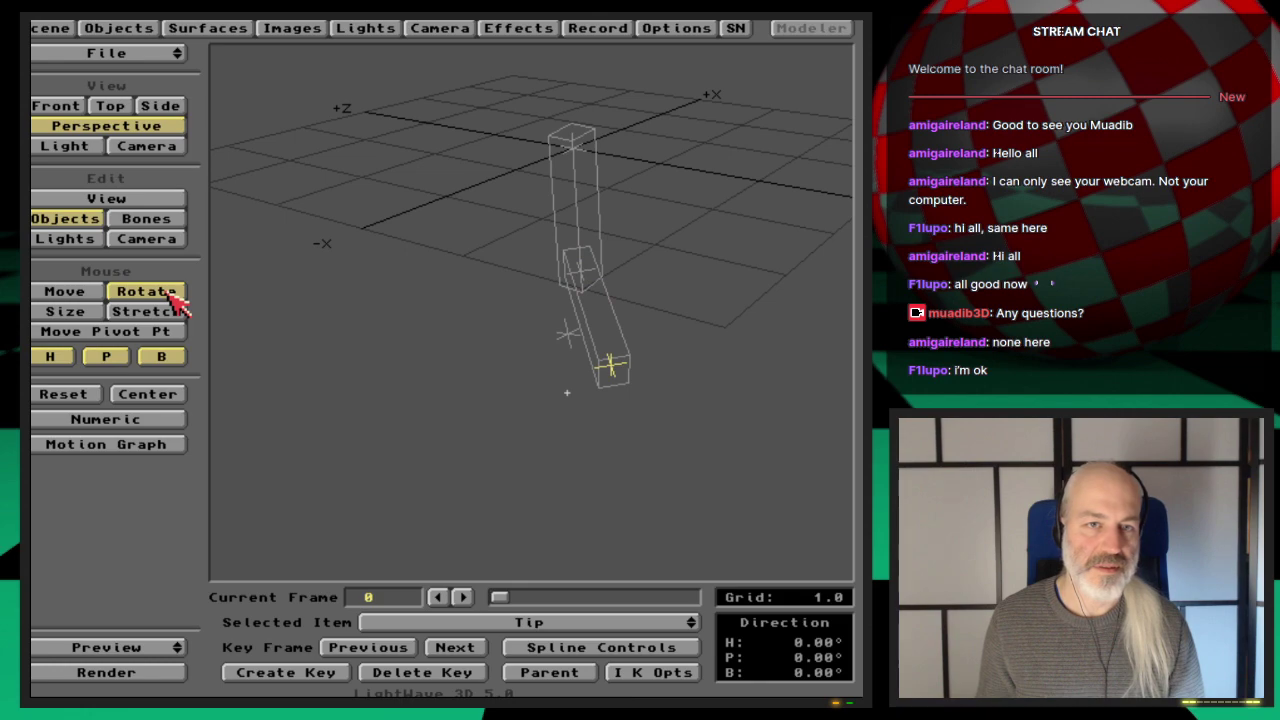
pyautogui.click(166, 362)
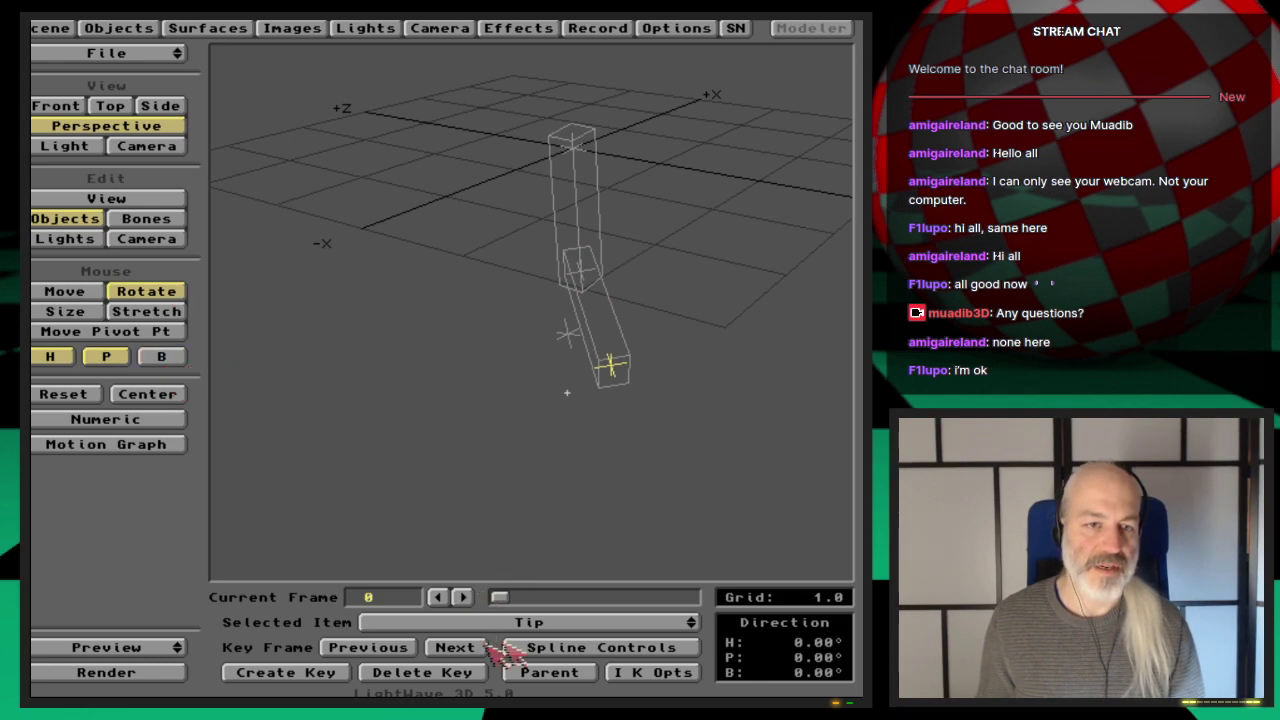
pyautogui.moveTo(504, 594); pyautogui.dragTo(498, 595)
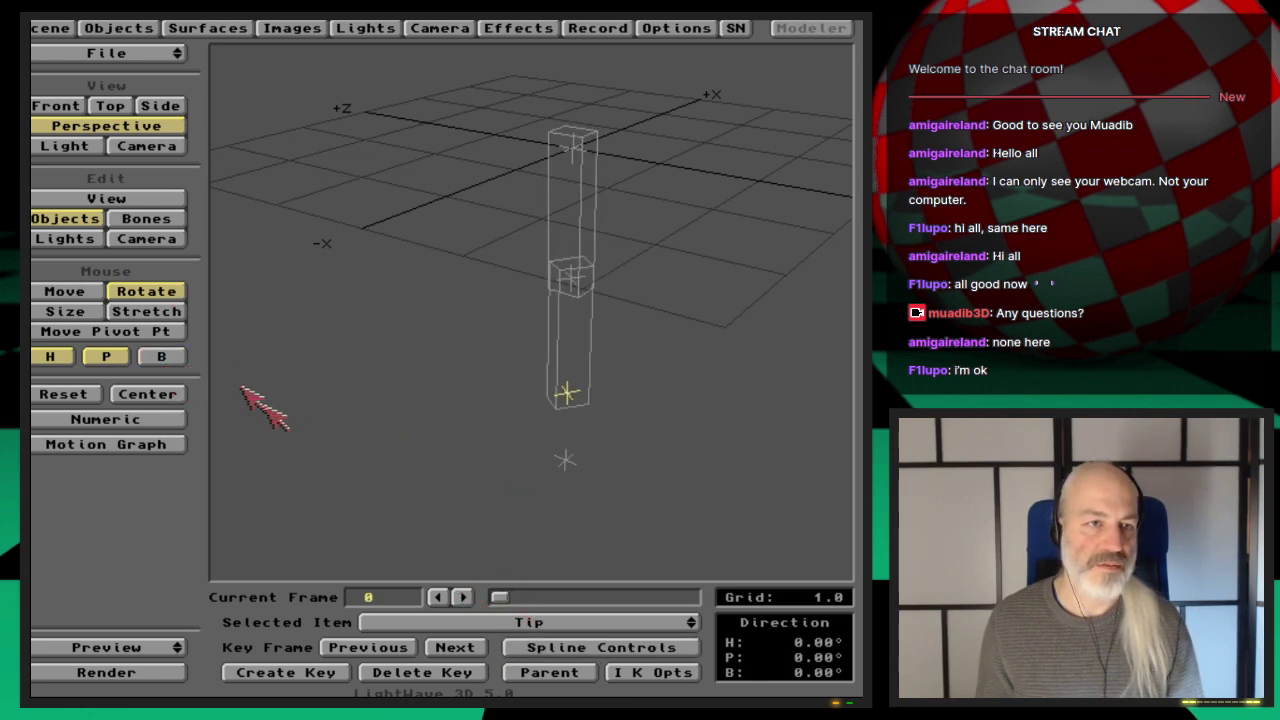
# Move the Handle null through perspective and front views to test the knee, ending at about X 0.38, Y -2.58, Z -0.05.
pyautogui.press('Up')
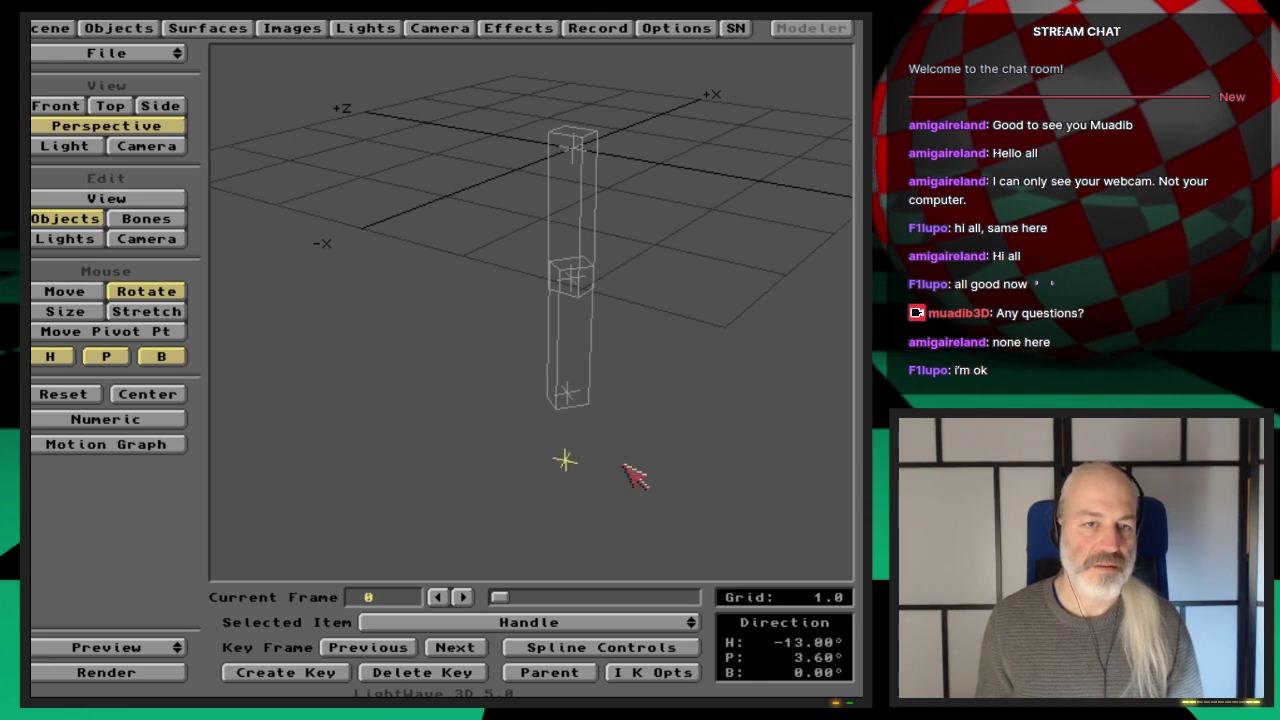
pyautogui.click(82, 293)
pyautogui.moveTo(590, 455); pyautogui.dragTo(371, 417)
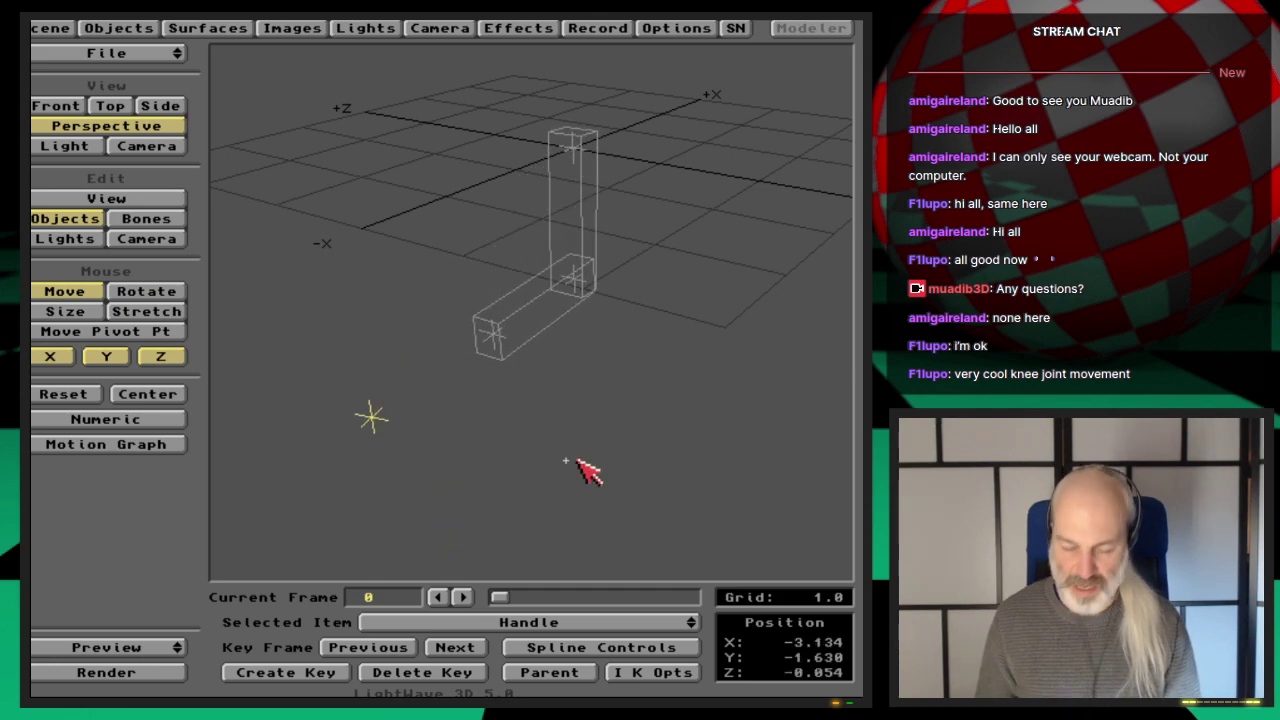
pyautogui.press('1')
pyautogui.moveTo(259, 278); pyautogui.dragTo(559, 357)
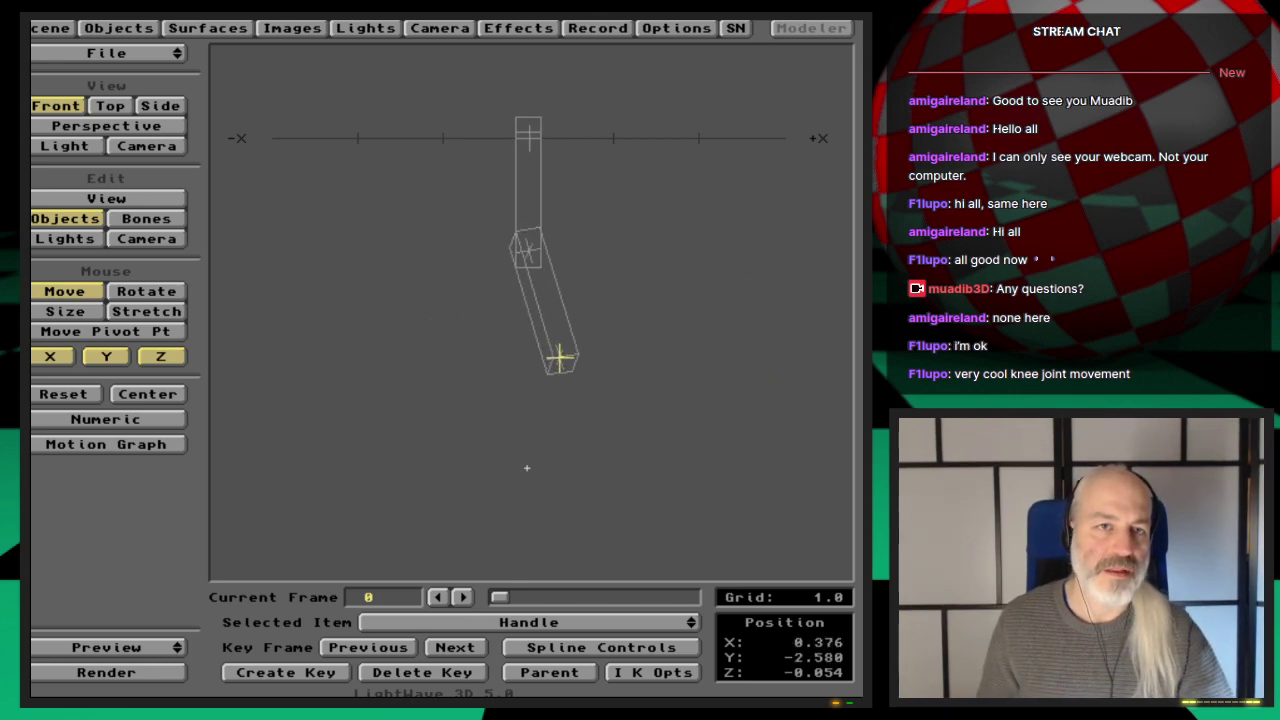
# Check which rotation channels are enabled for the ParentNull and examine the bent leg from another perspective angle.
pyautogui.press('Up')
pyautogui.press('Up')
pyautogui.press('Up')
pyautogui.press('Up')
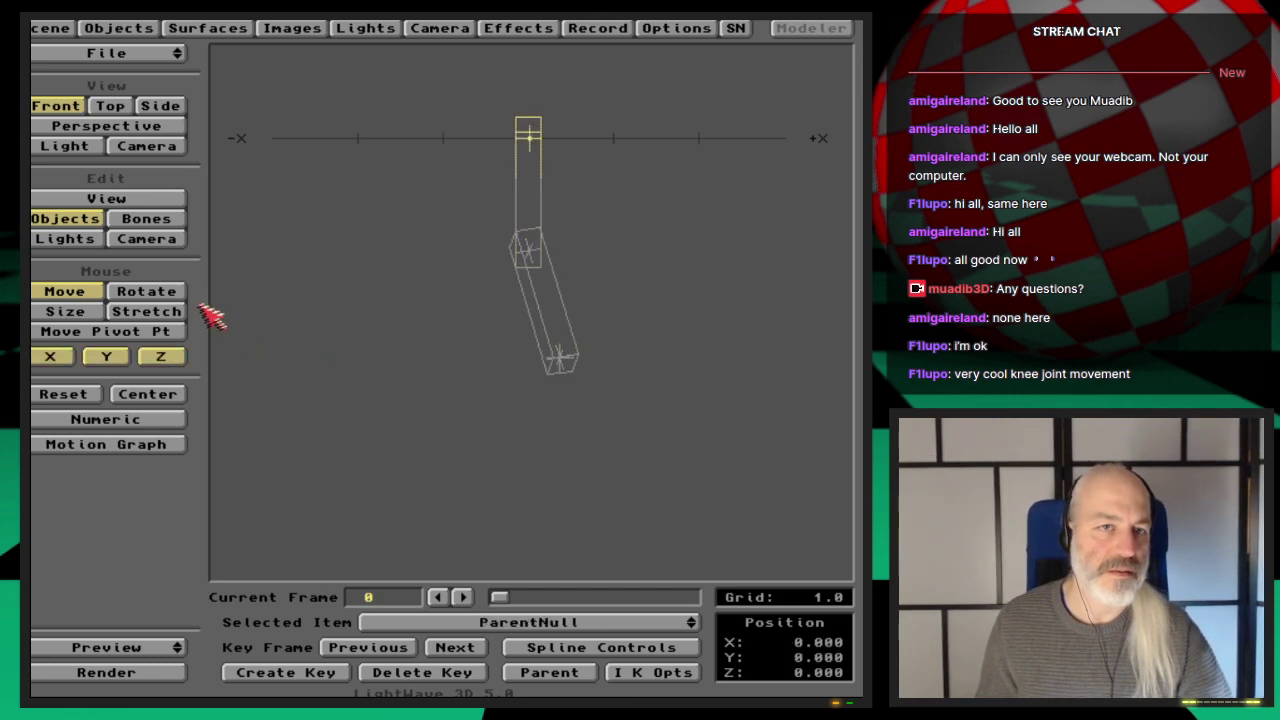
pyautogui.press('Down')
pyautogui.press('Up')
pyautogui.click(156, 290)
pyautogui.click(160, 292)
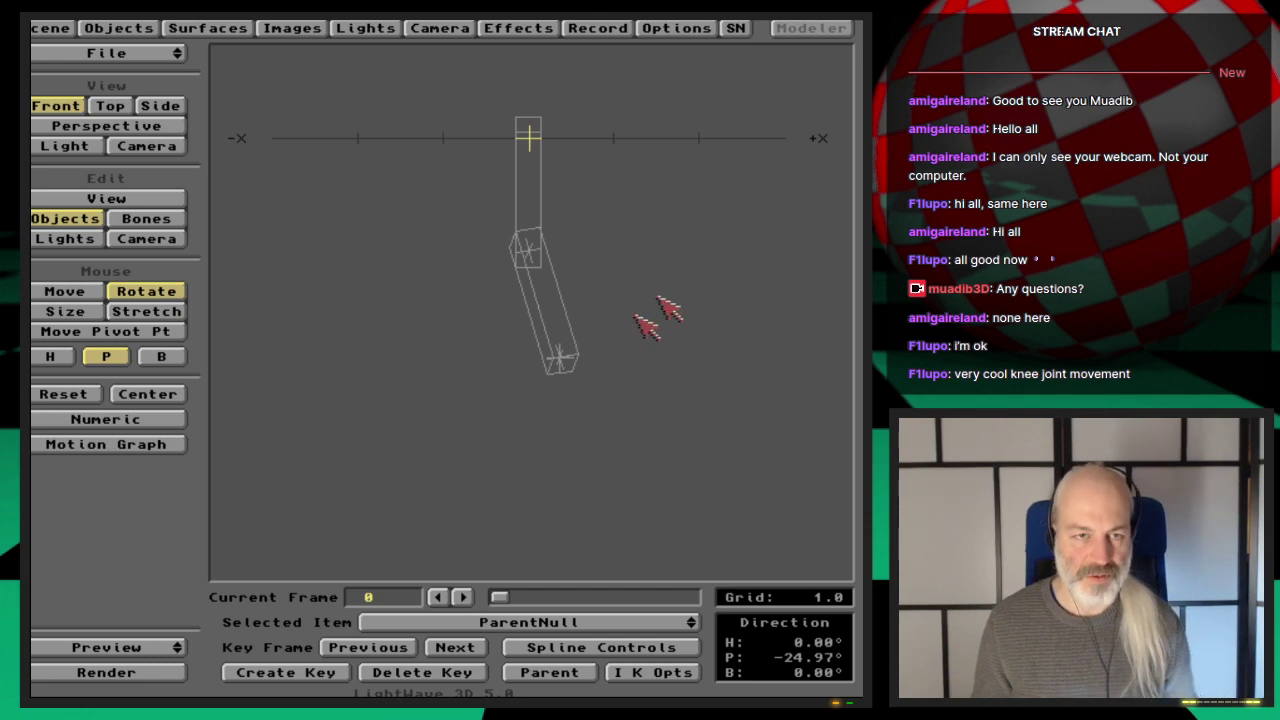
pyautogui.press('4')
pyautogui.moveTo(640, 300); pyautogui.dragTo(380, 300)
pyautogui.hotkey('shift', 'o')
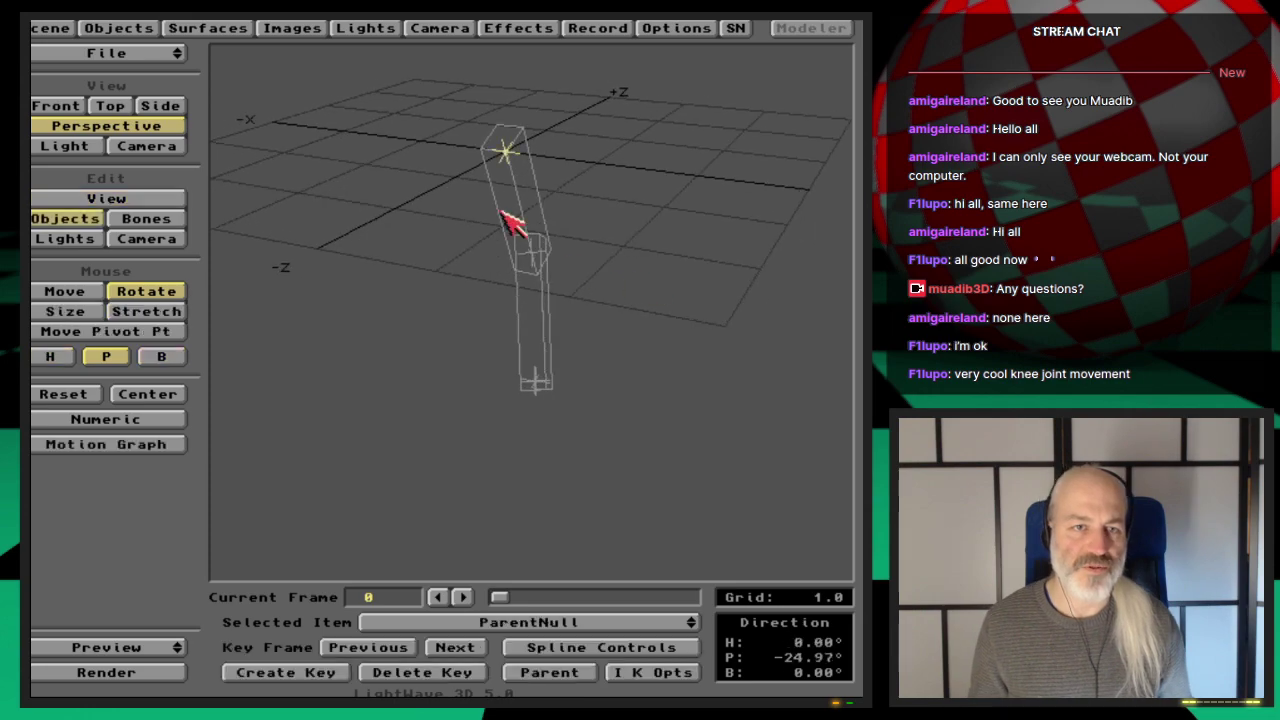
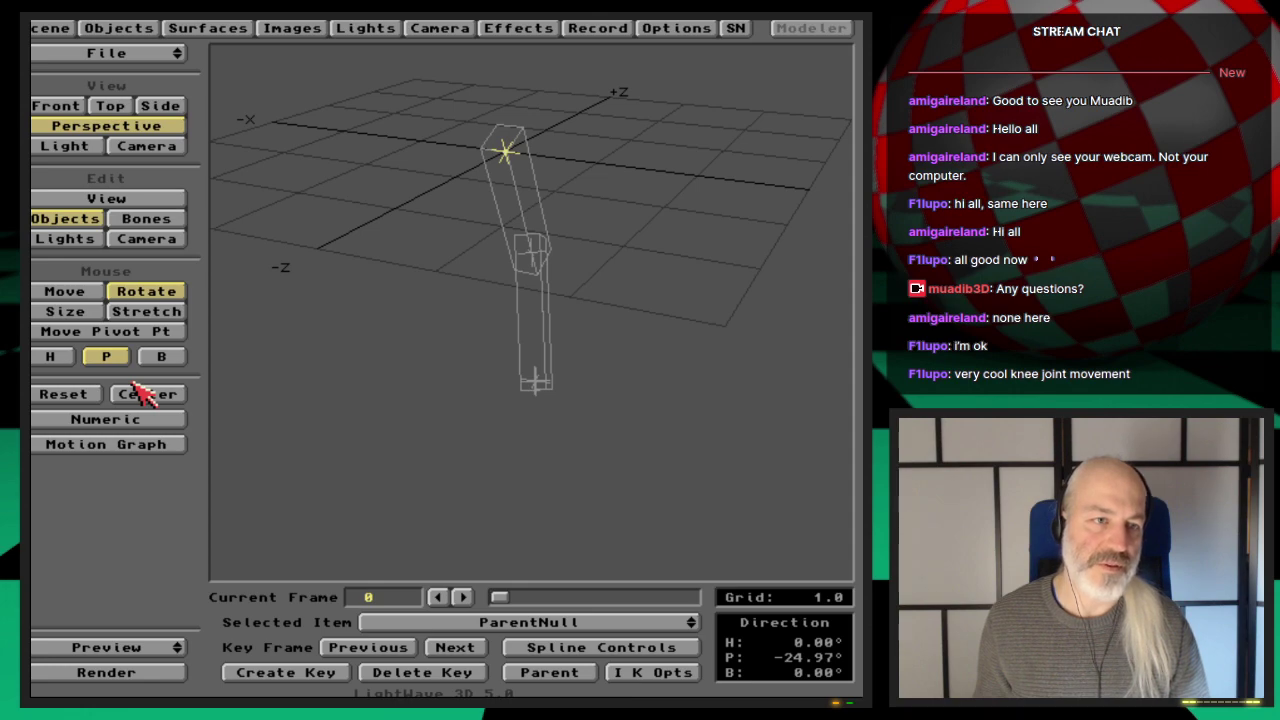
# Move the Handle null in perspective to about X 1.07, Y -2.58, Z -1.93 to test the leg's bending.
pyautogui.press('Down')
pyautogui.press('Down')
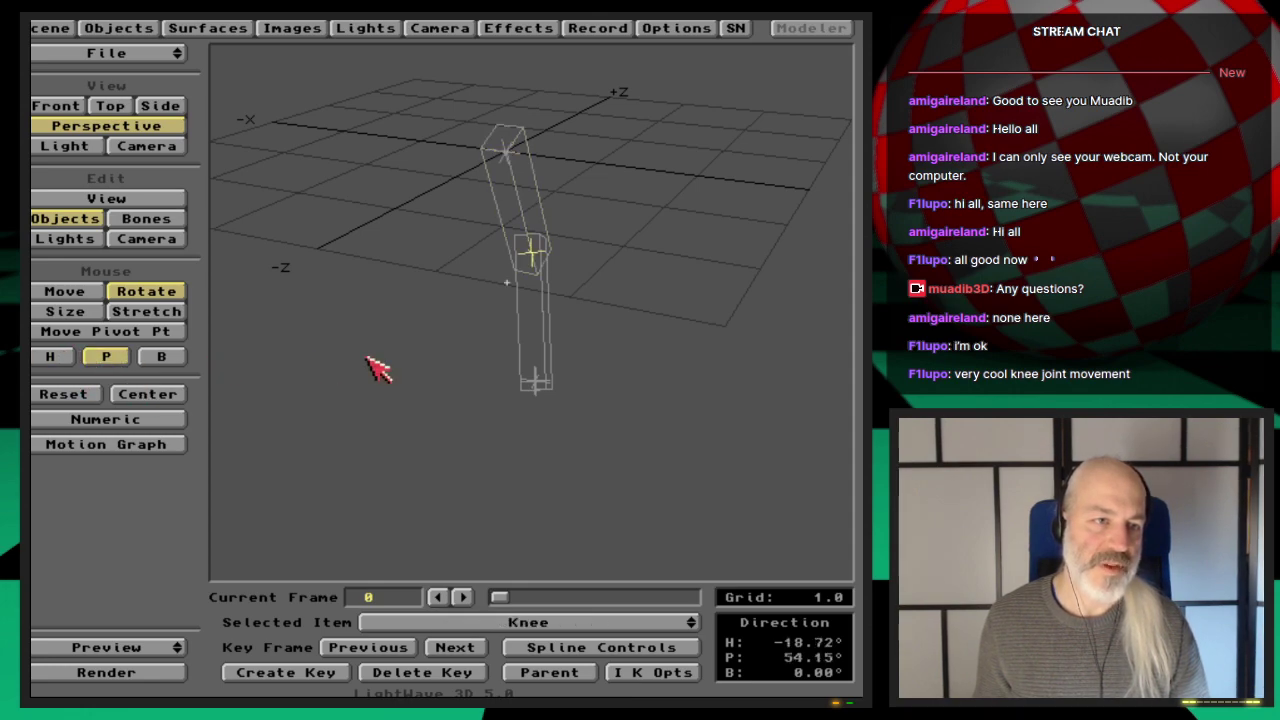
pyautogui.press('Down')
pyautogui.press('Down')
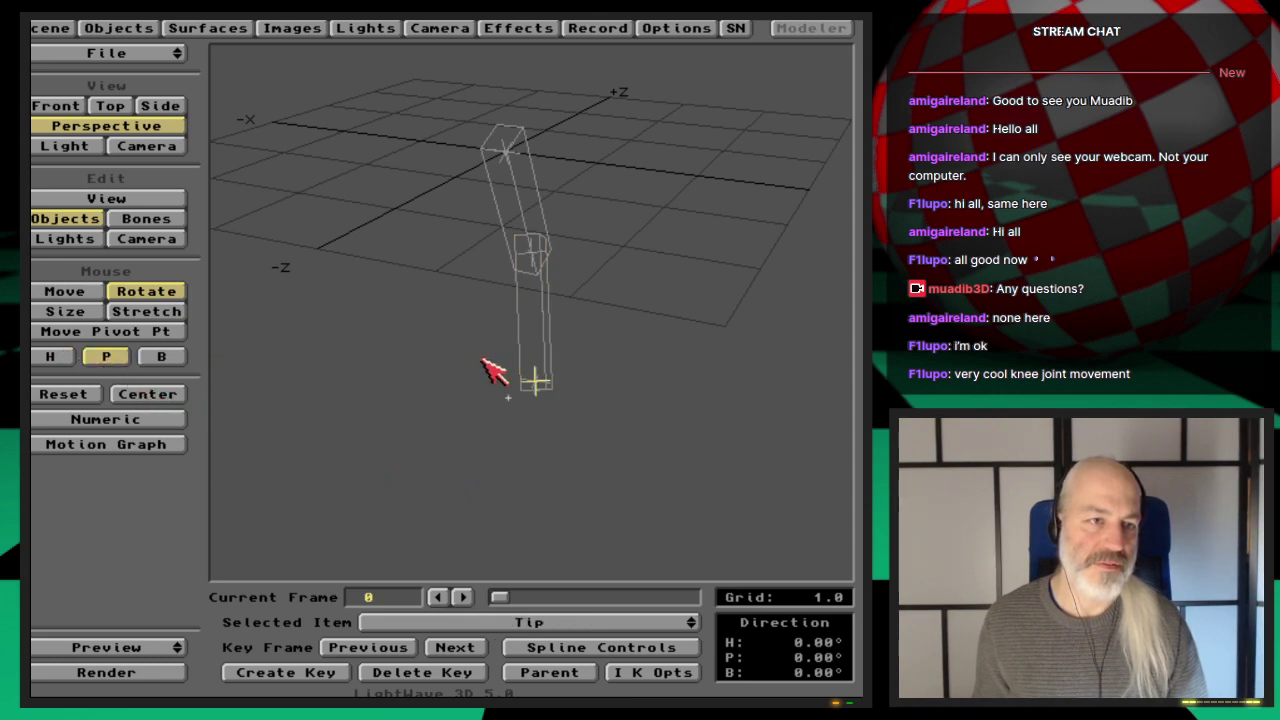
pyautogui.press('Down')
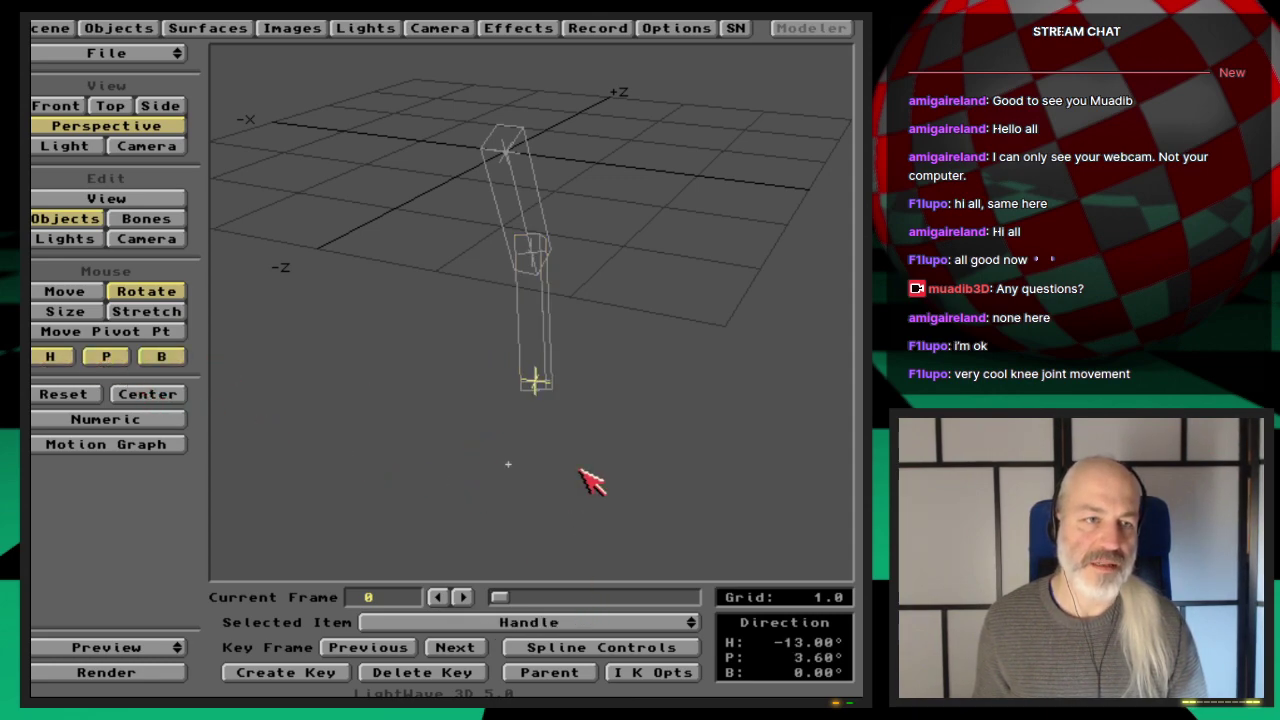
pyautogui.click(85, 293)
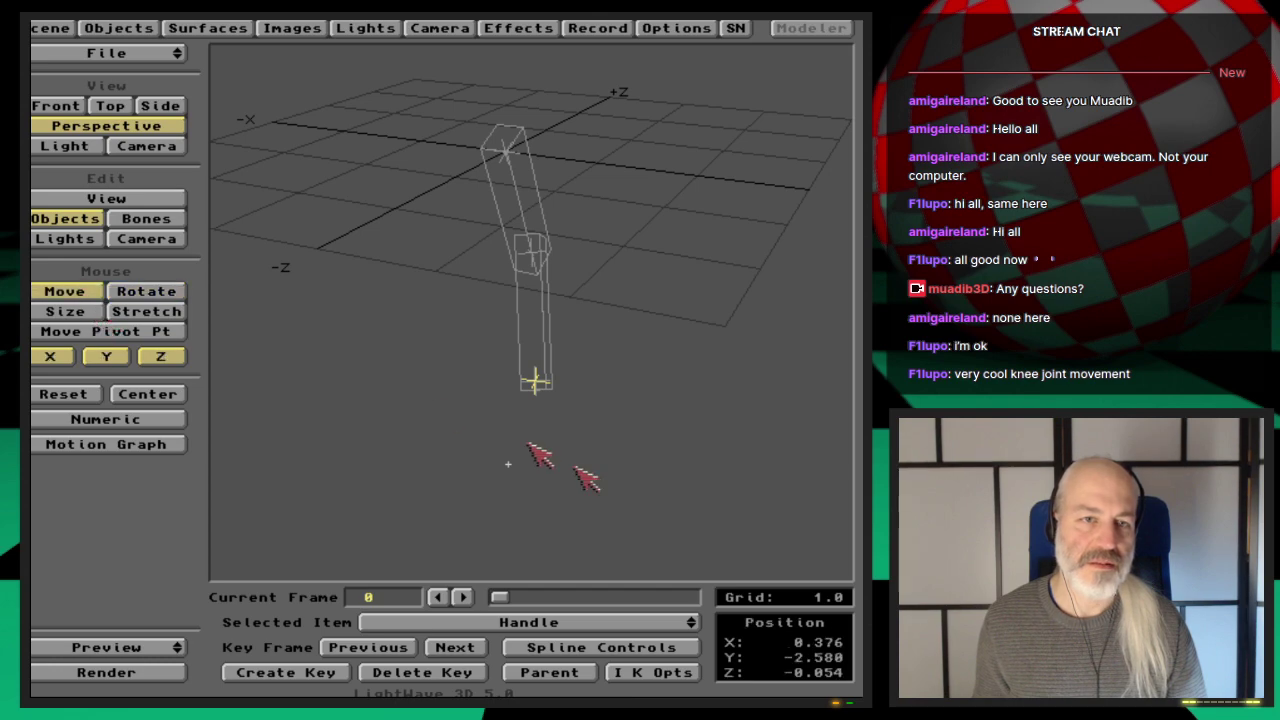
pyautogui.moveTo(540, 455); pyautogui.dragTo(508, 464)
pyautogui.moveTo(570, 172); pyautogui.dragTo(514, 491)
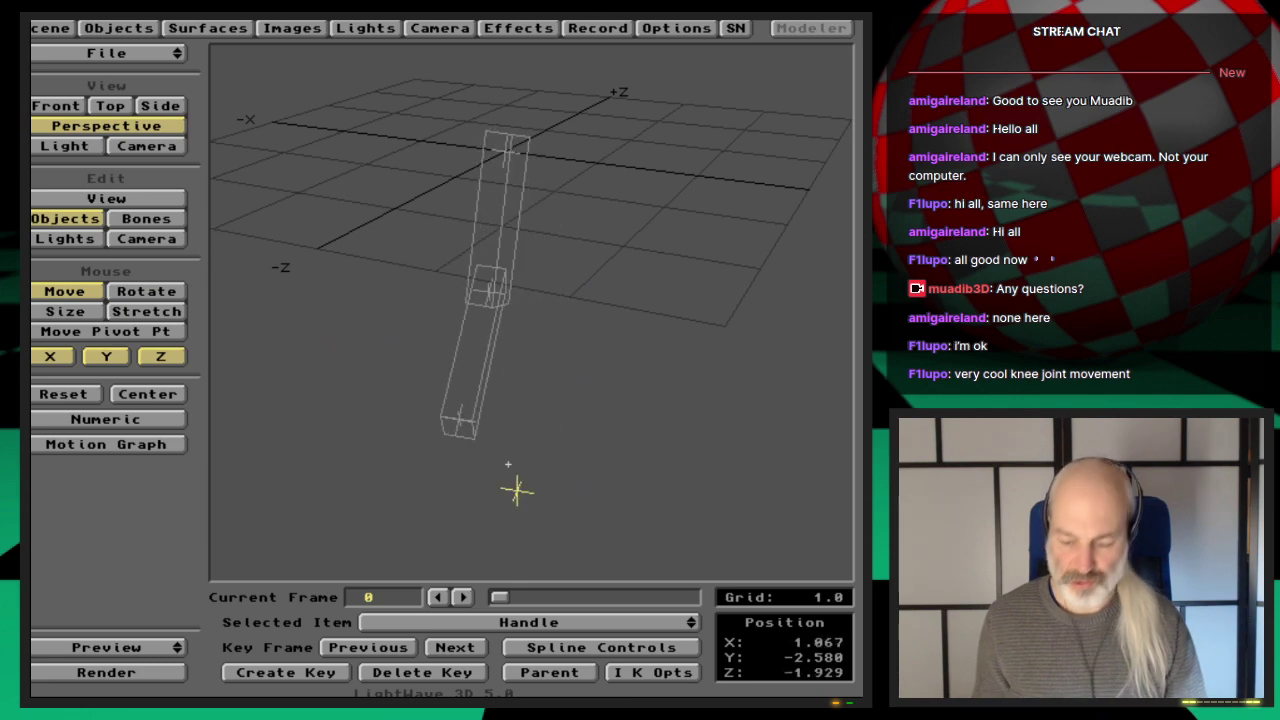
# Move the Handle null in the front view to about X -0.92, Y -3.18.
pyautogui.press('1')
pyautogui.moveTo(620, 446); pyautogui.dragTo(480, 444)
pyautogui.moveTo(515, 352); pyautogui.dragTo(448, 407)
# Check the Knee null's enabled rotation channels and its inverse kinematics options.
pyautogui.press('Down')
pyautogui.press('Down')
pyautogui.press('Down')
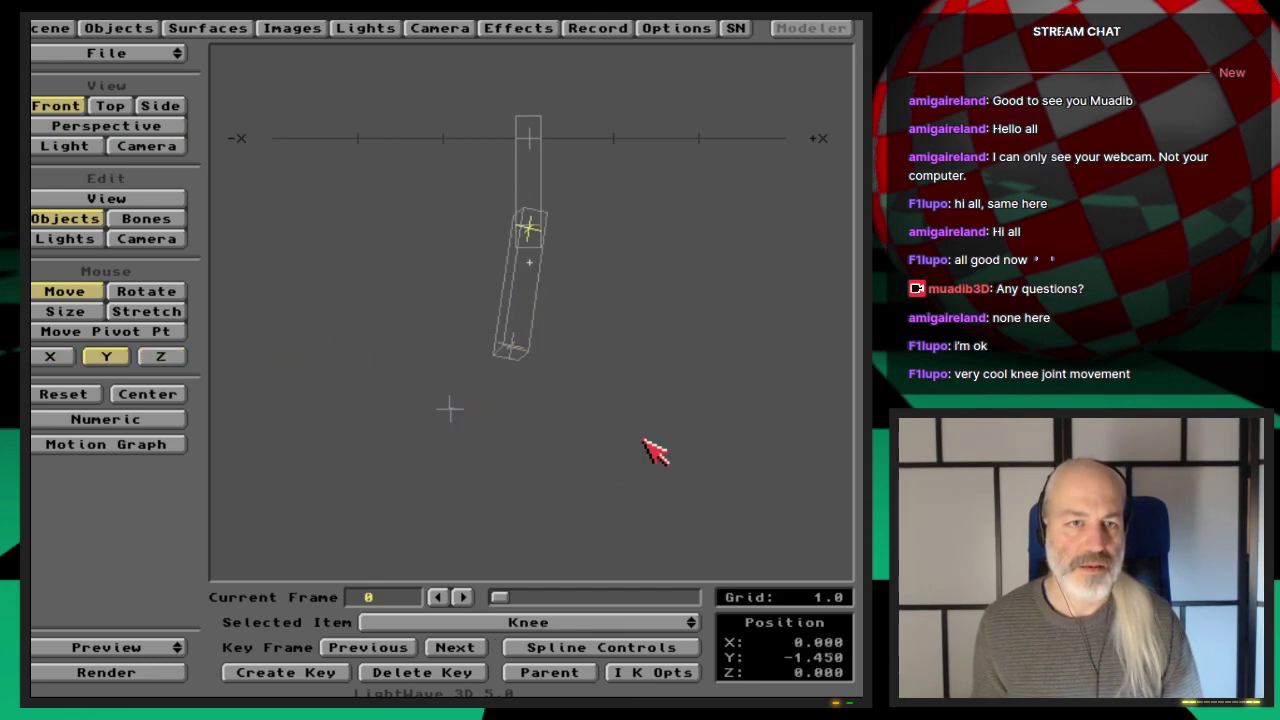
pyautogui.press('Up')
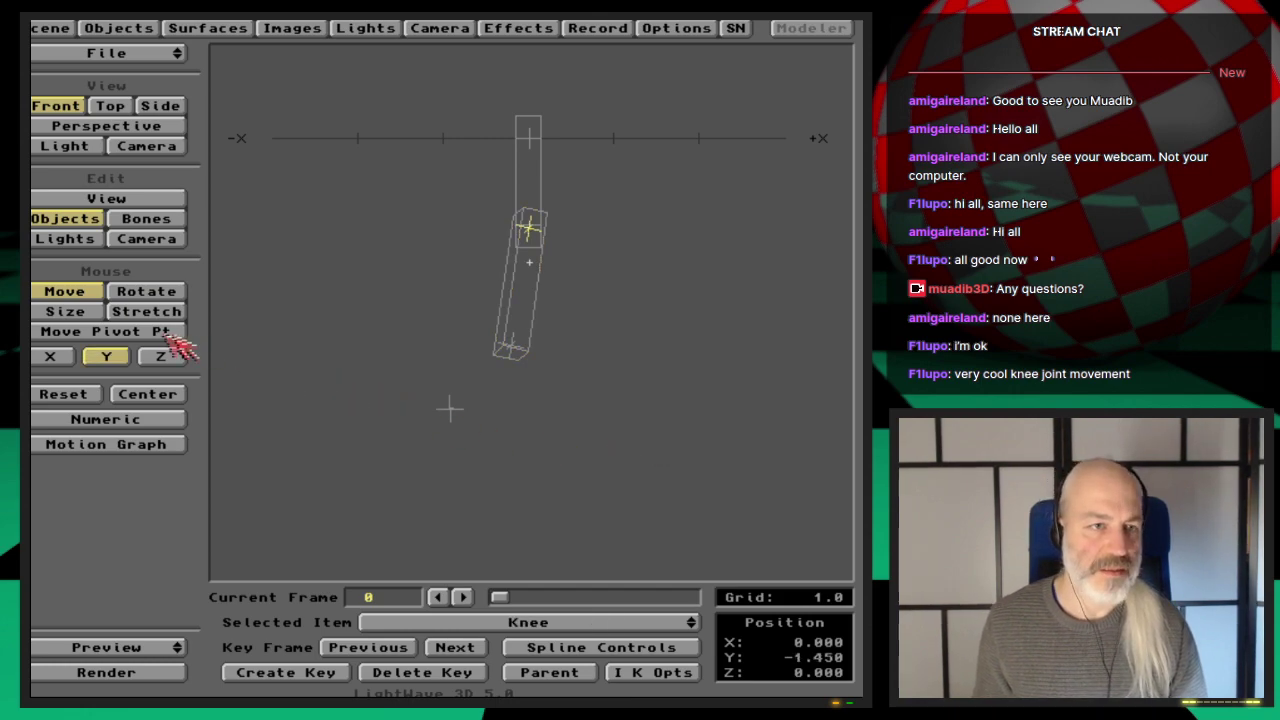
pyautogui.click(178, 292)
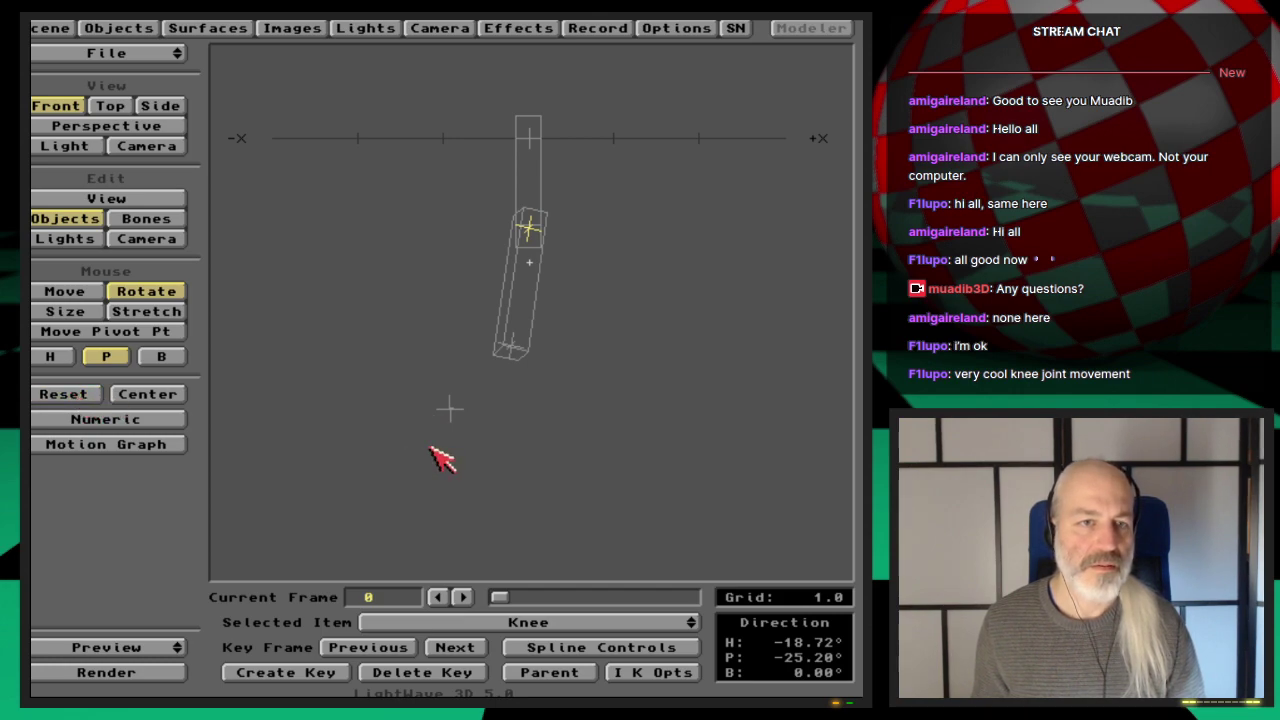
pyautogui.press('Down')
pyautogui.press('Down')
pyautogui.press('Down')
pyautogui.press('Down')
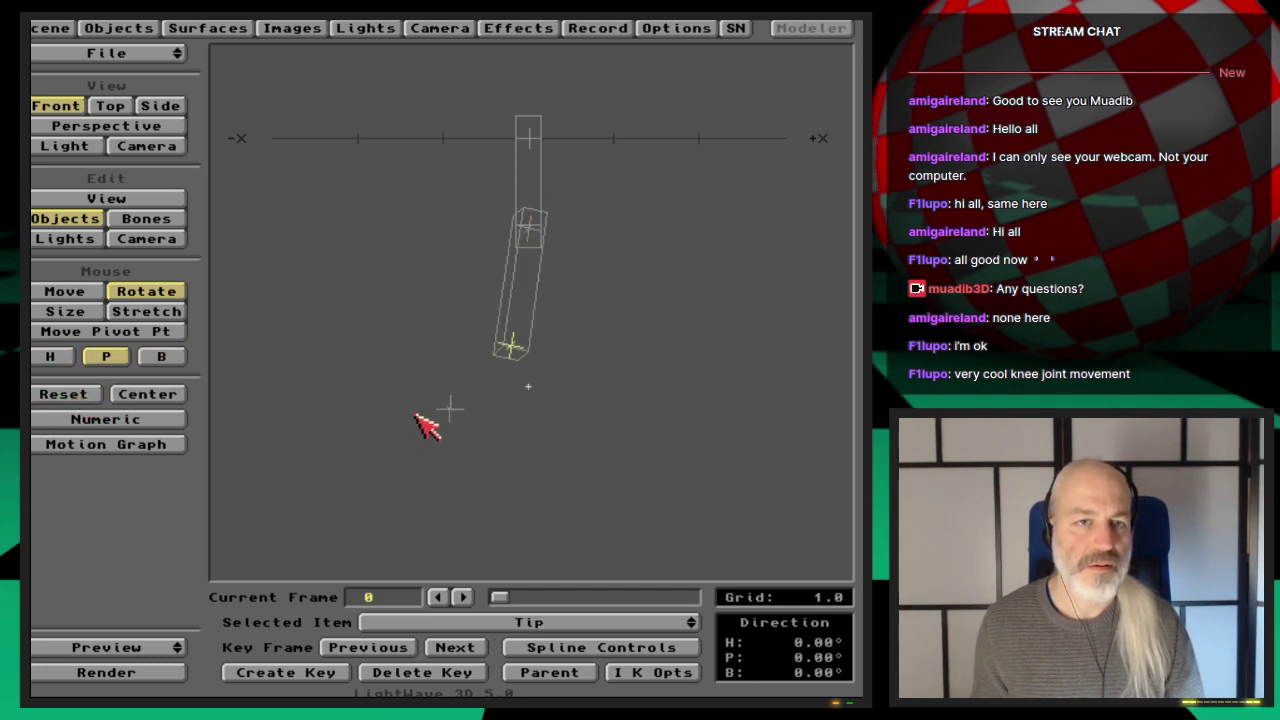
pyautogui.press('Down')
pyautogui.press('k')
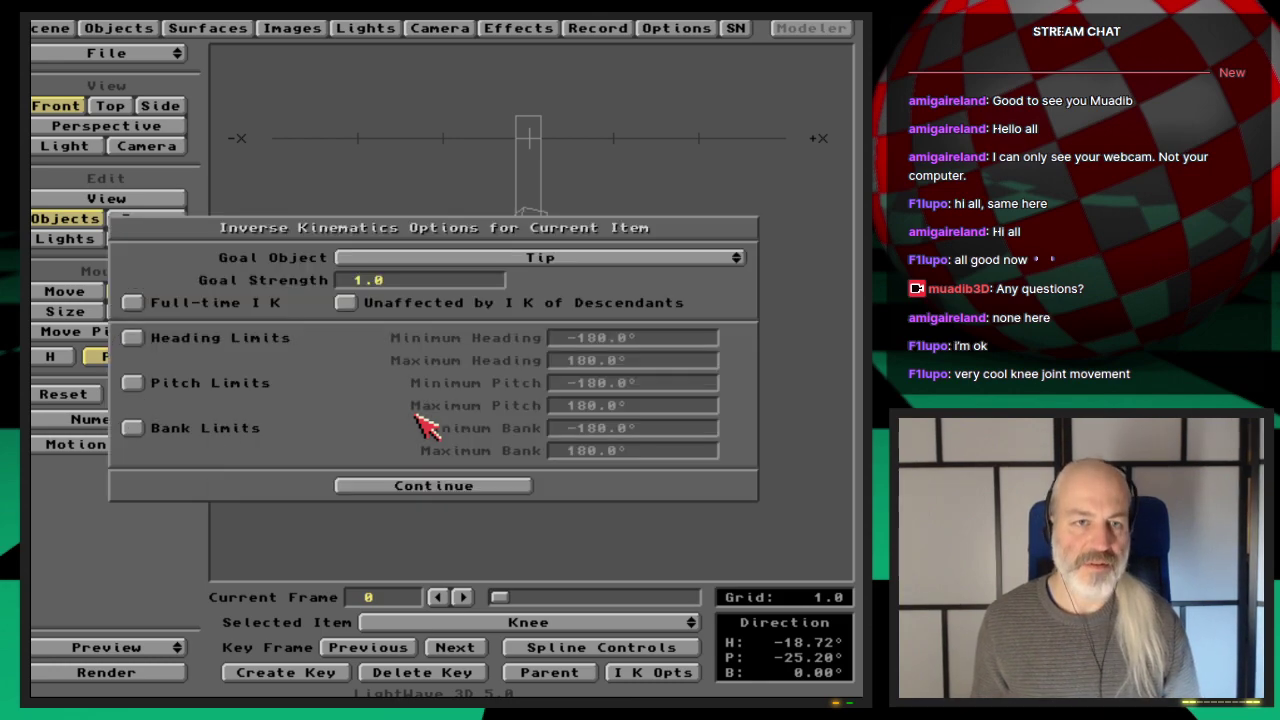
pyautogui.click(493, 485)
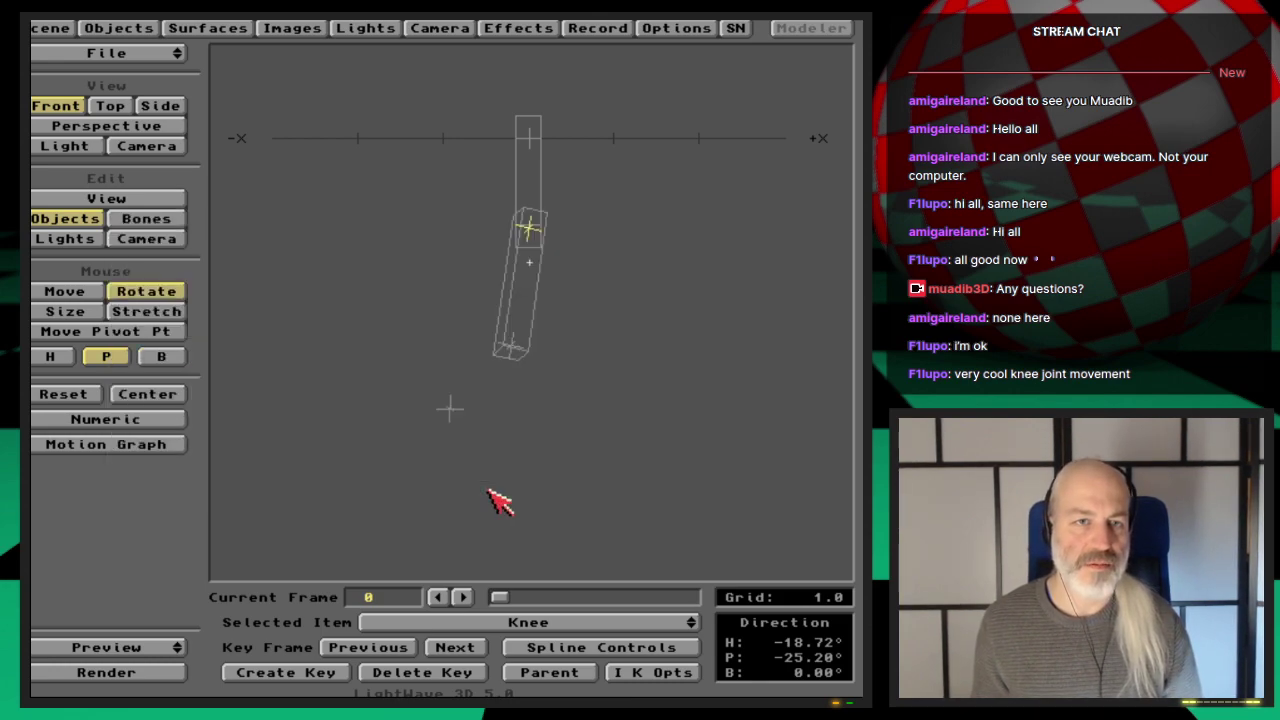
# Check the goal object and rotation limits in the ParentNull's inverse kinematics options.
pyautogui.press('Up')
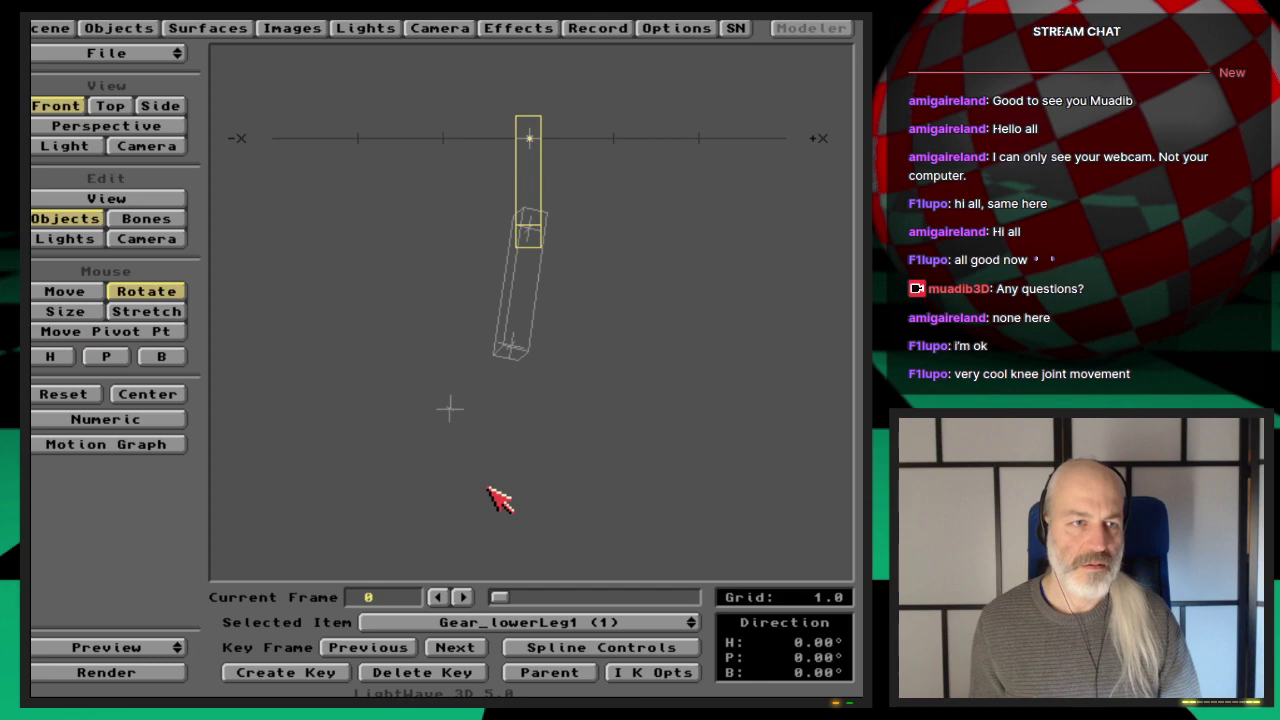
pyautogui.press('Up')
pyautogui.press('k')
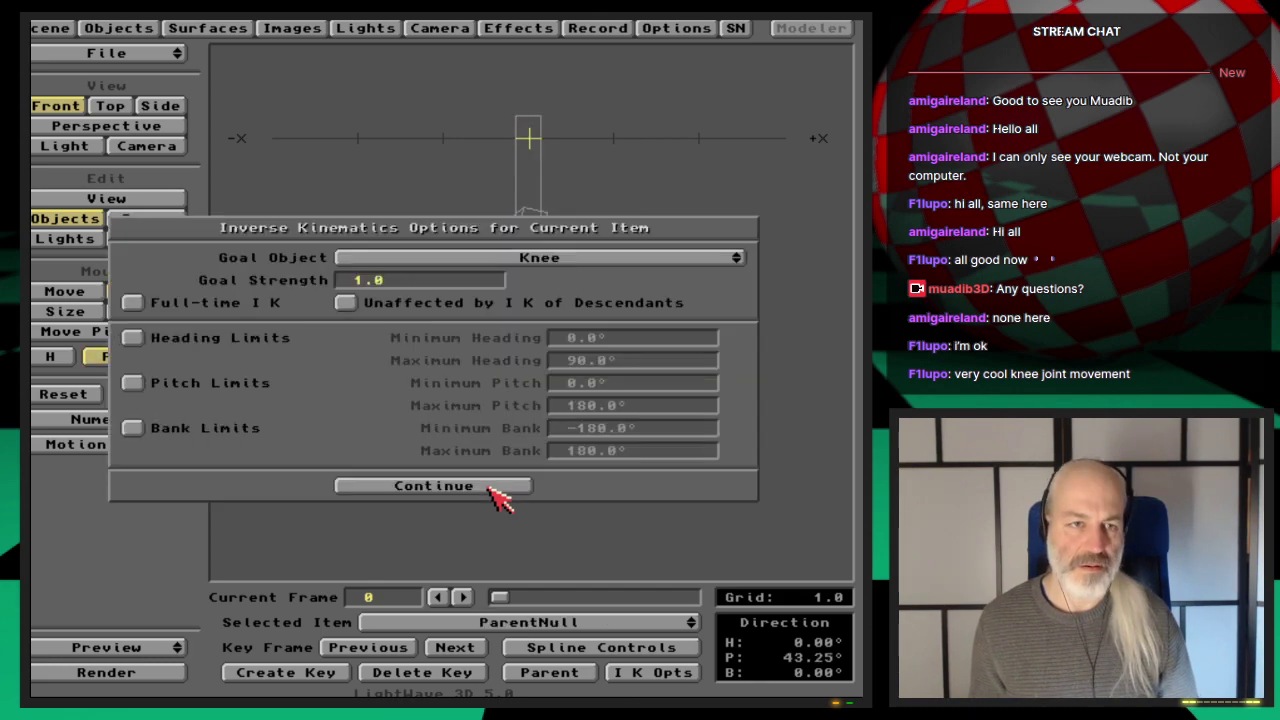
pyautogui.click(488, 484)
# Test the leg in the front view by moving the Handle null around to about X -0.55, Y -3.52.
pyautogui.press('Down')
pyautogui.press('Down')
pyautogui.press('Down')
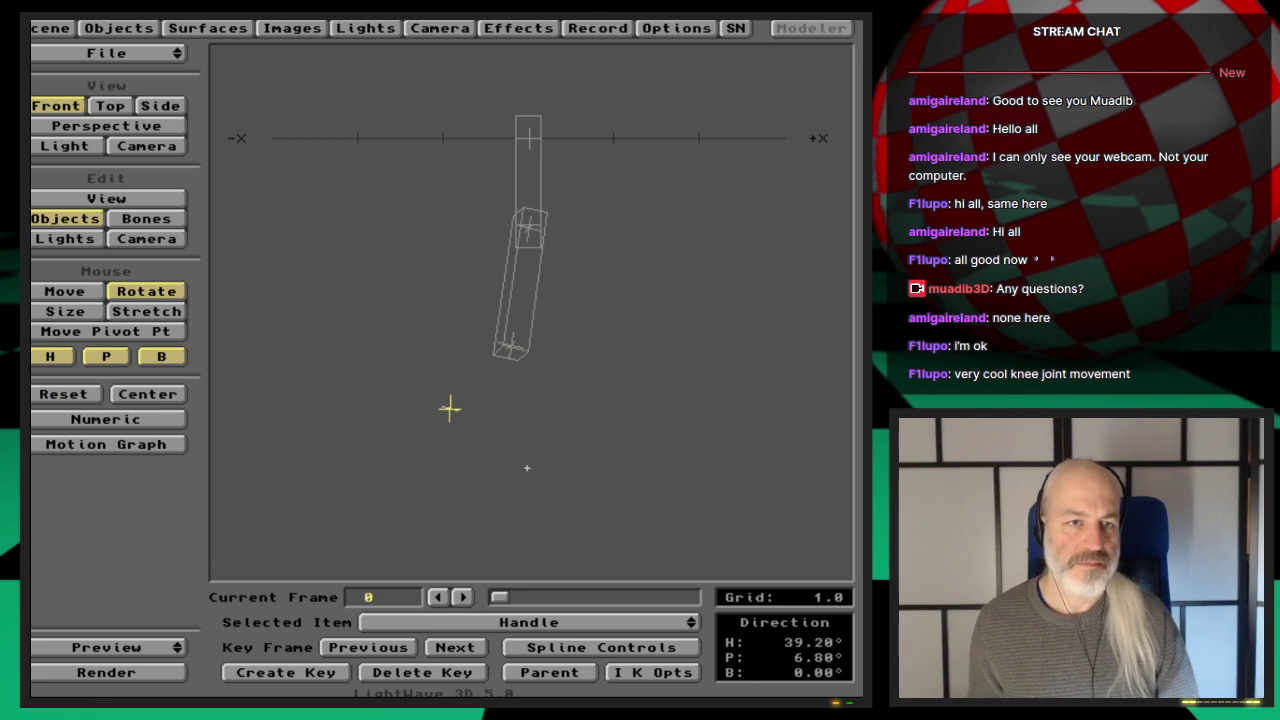
pyautogui.click(80, 291)
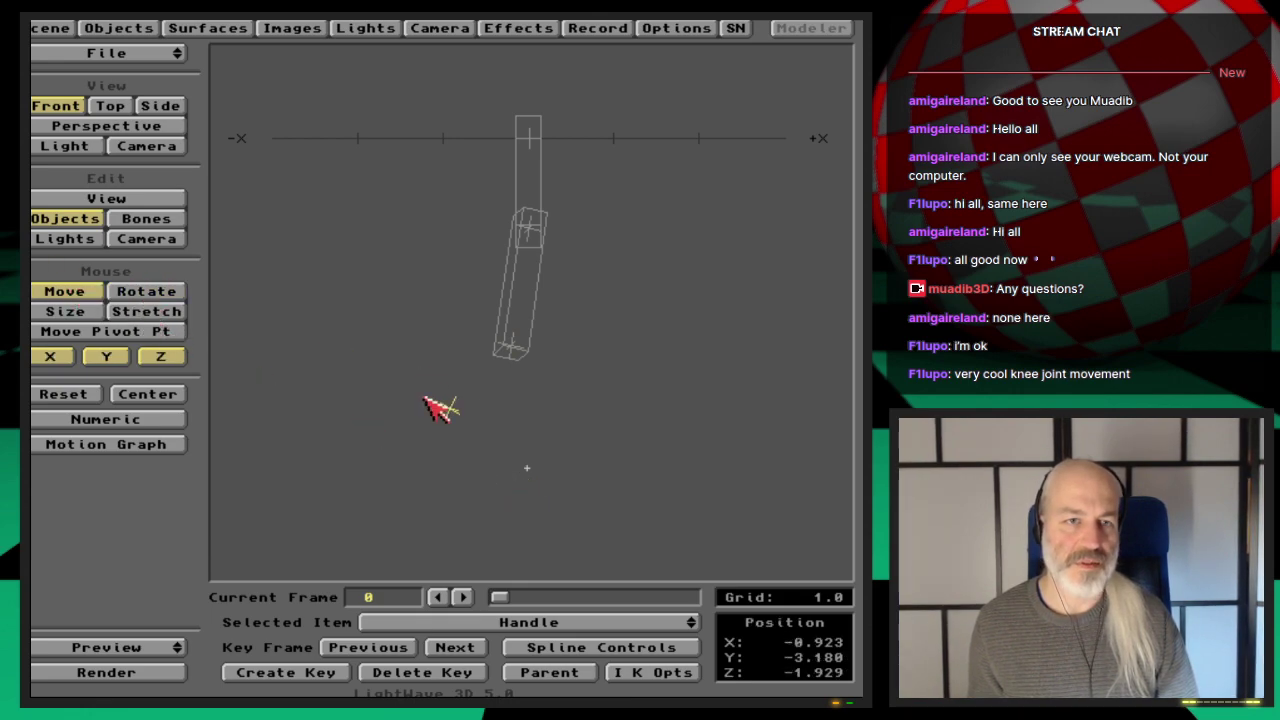
pyautogui.moveTo(437, 409); pyautogui.dragTo(518, 398)
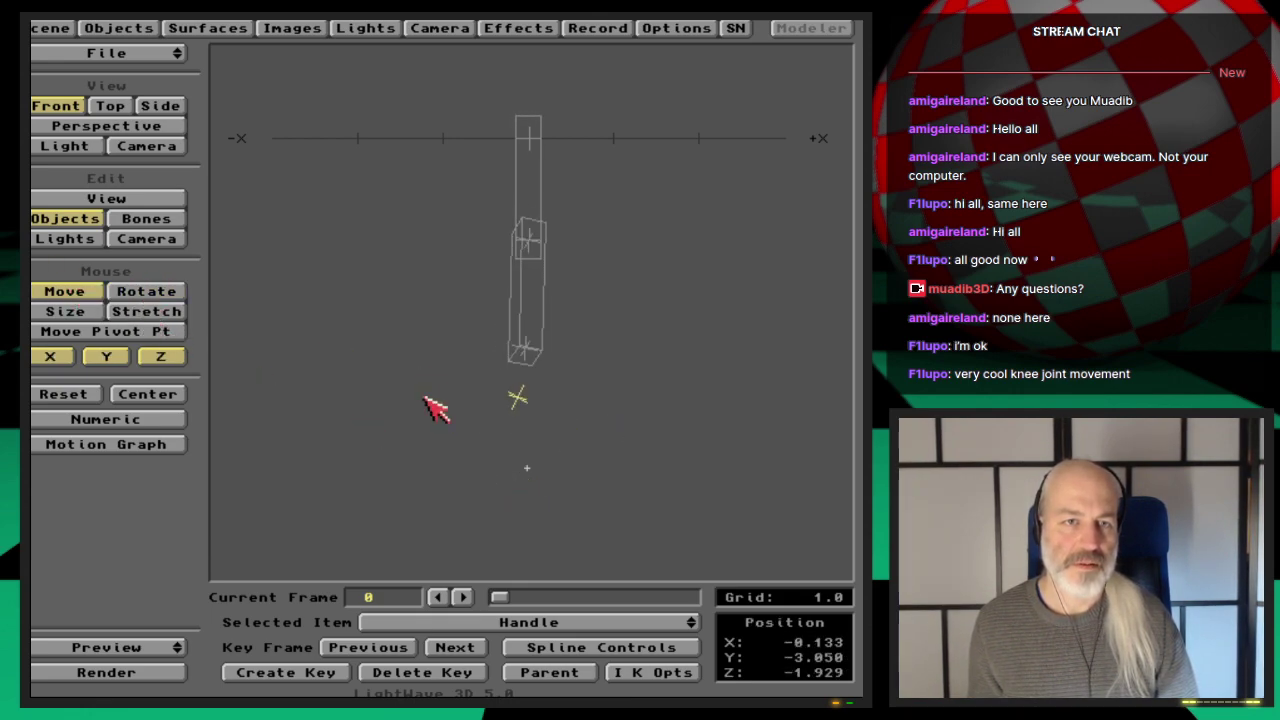
pyautogui.moveTo(437, 409); pyautogui.dragTo(276, 298)
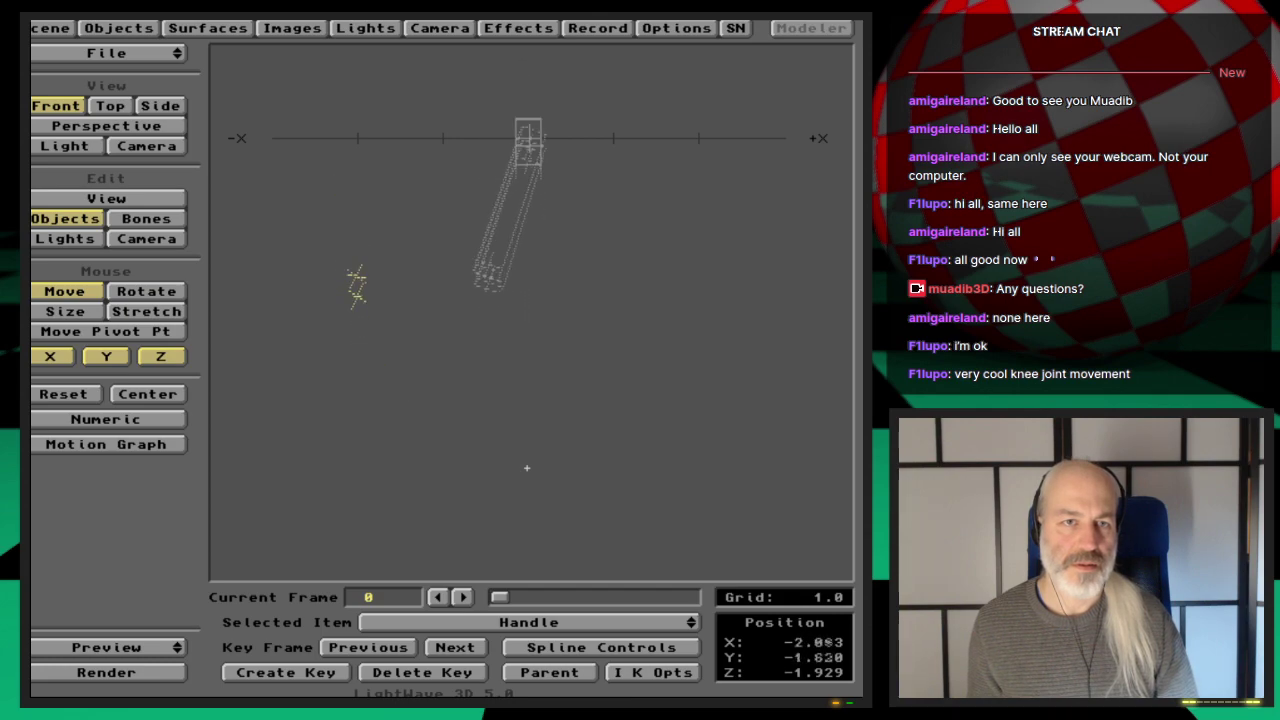
pyautogui.moveTo(357, 287); pyautogui.dragTo(481, 437)
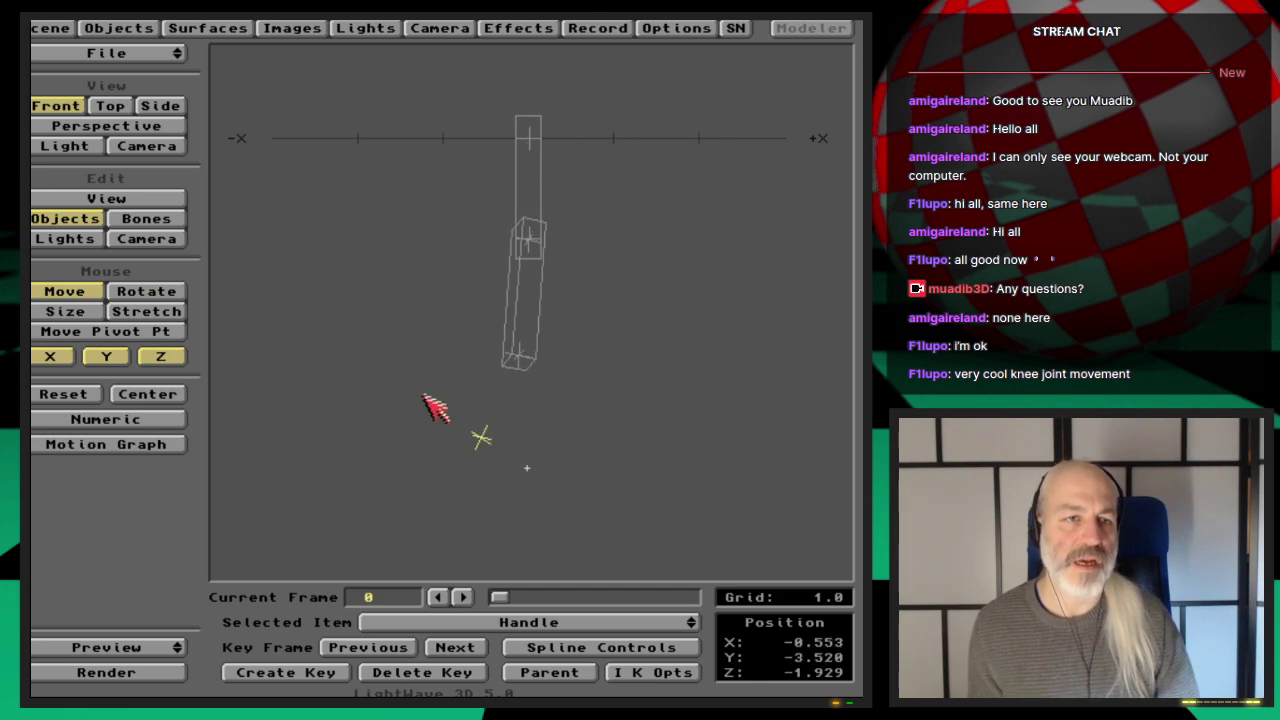
# Rotate the Knee null to about 100.3° heading and 2.63° bank, leaving only its pitch channel enabled.
pyautogui.click(545, 624)
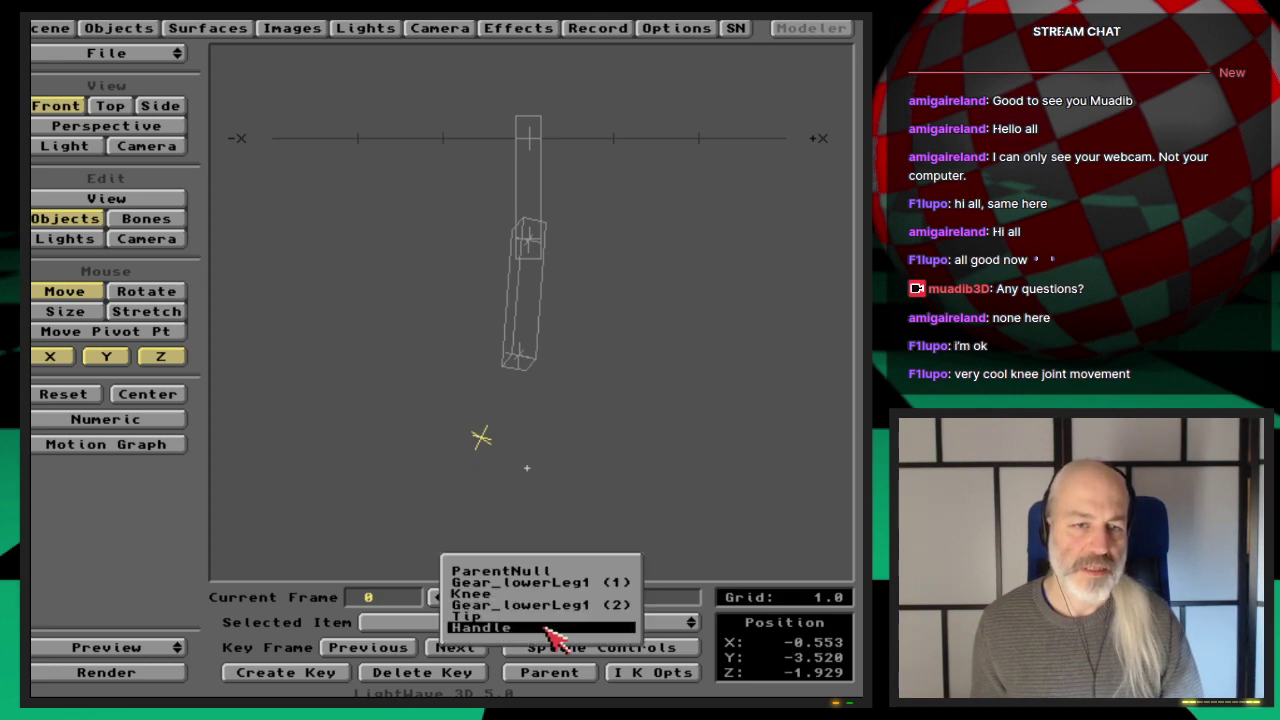
pyautogui.click(551, 594)
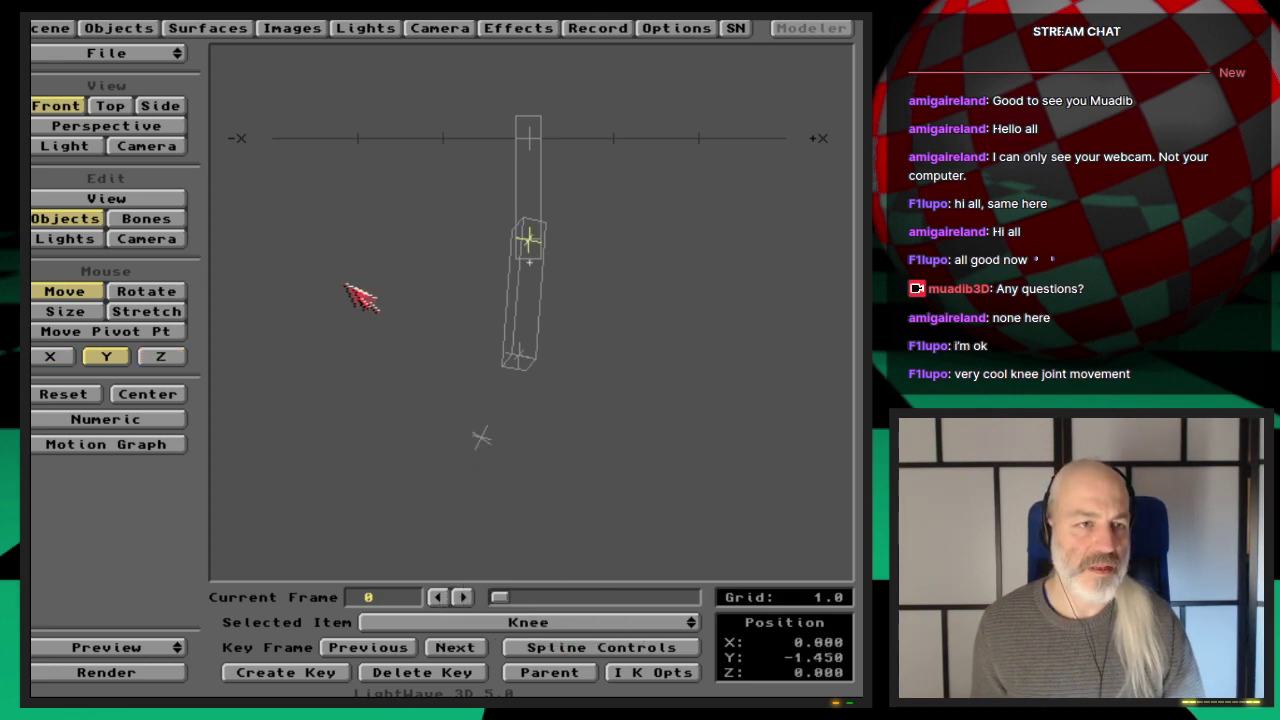
pyautogui.click(152, 297)
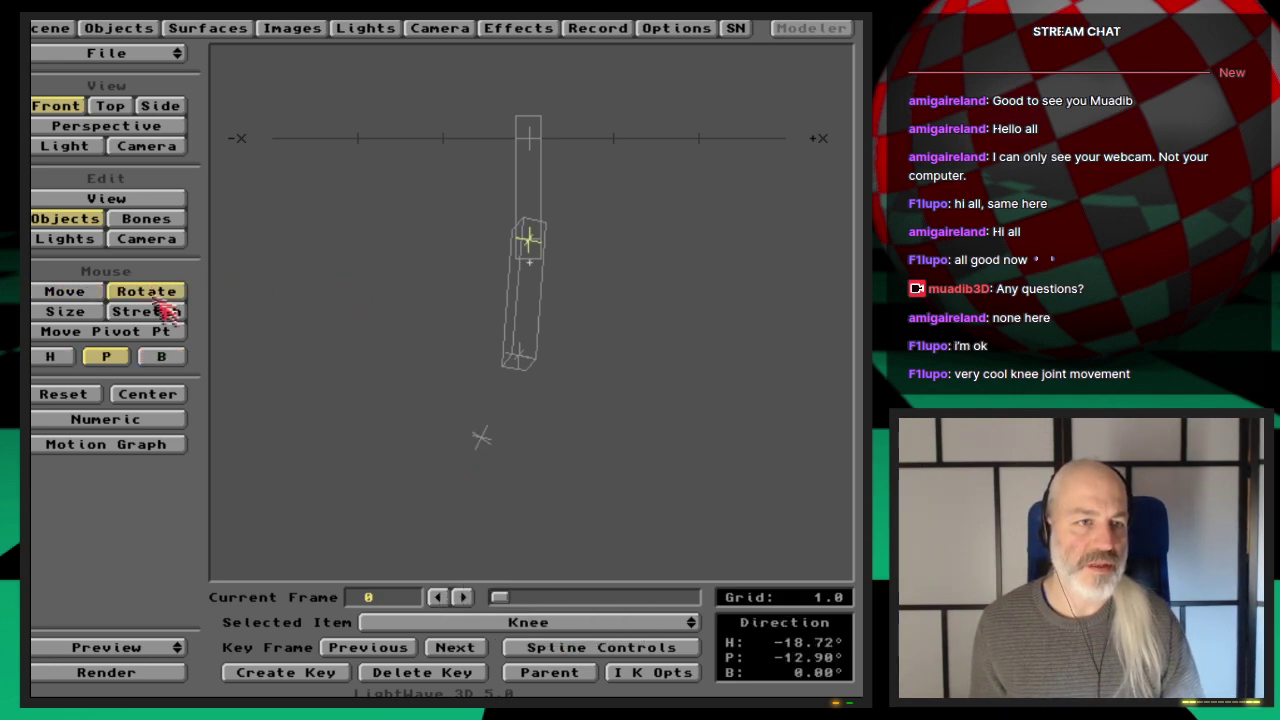
pyautogui.click(161, 357)
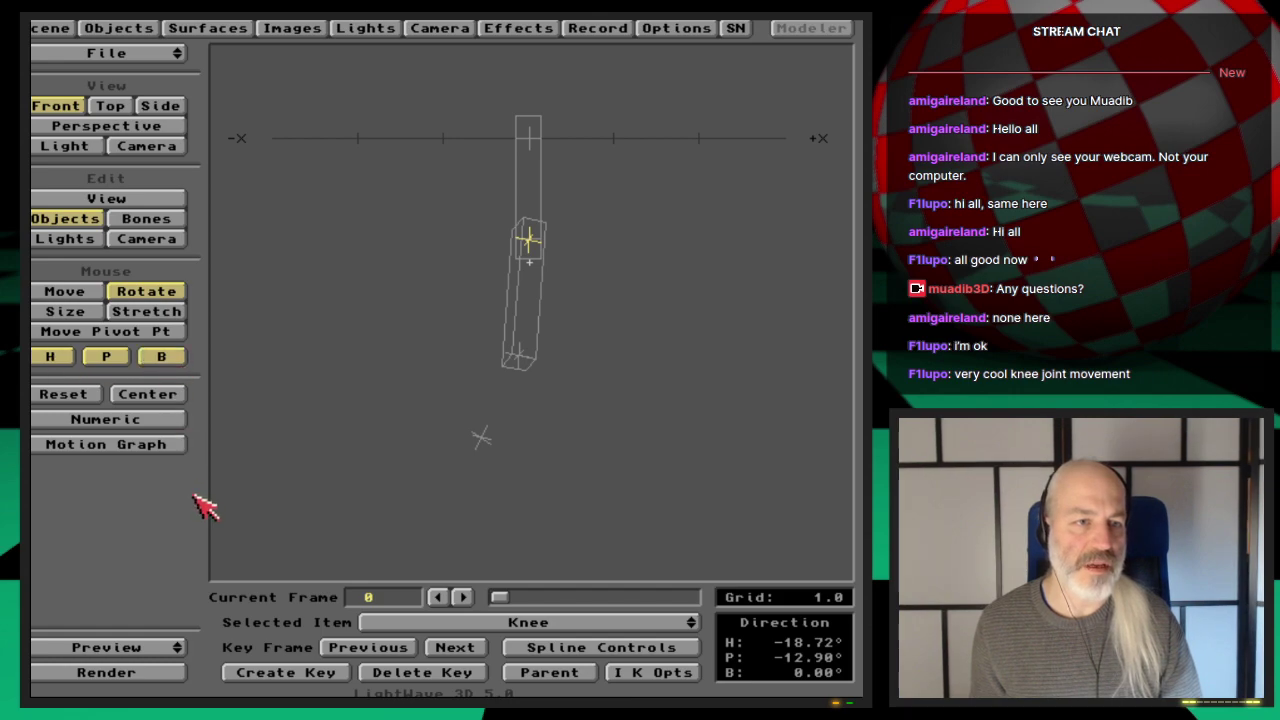
pyautogui.click(88, 397)
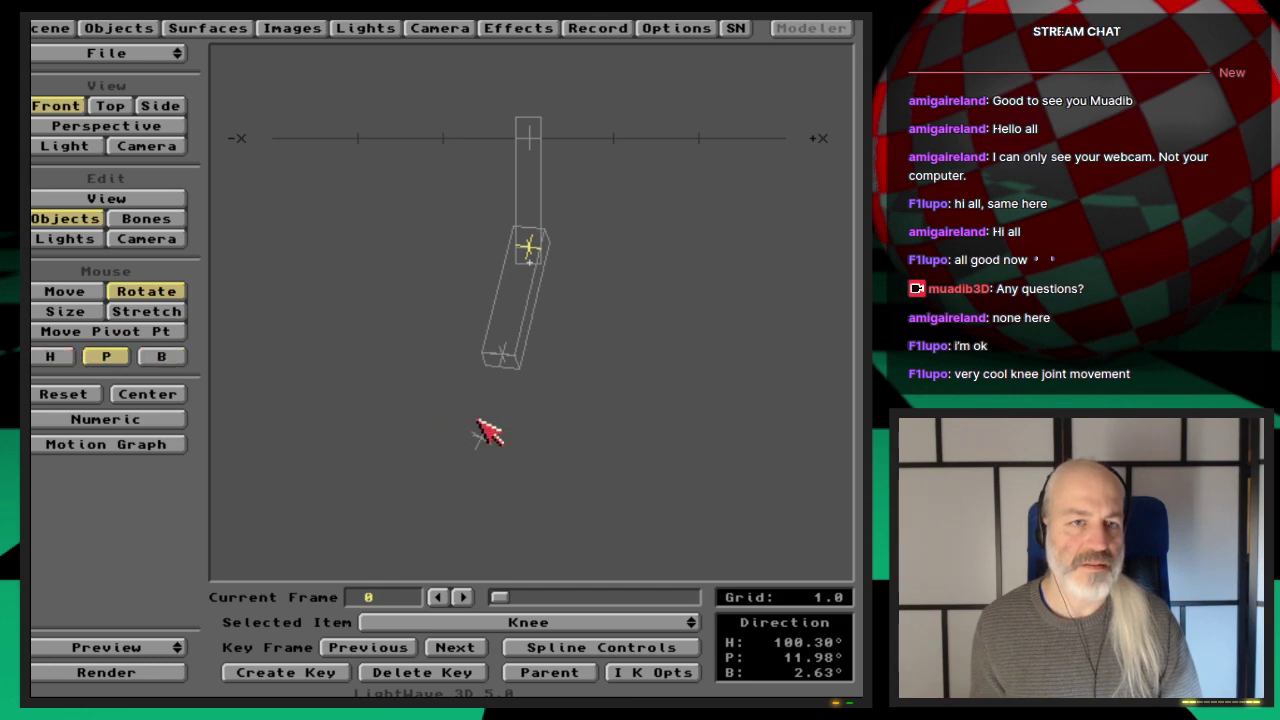
# Move the Handle null in the front view to about X -0.24, Y -2.22.
pyautogui.press('Down')
pyautogui.press('Down')
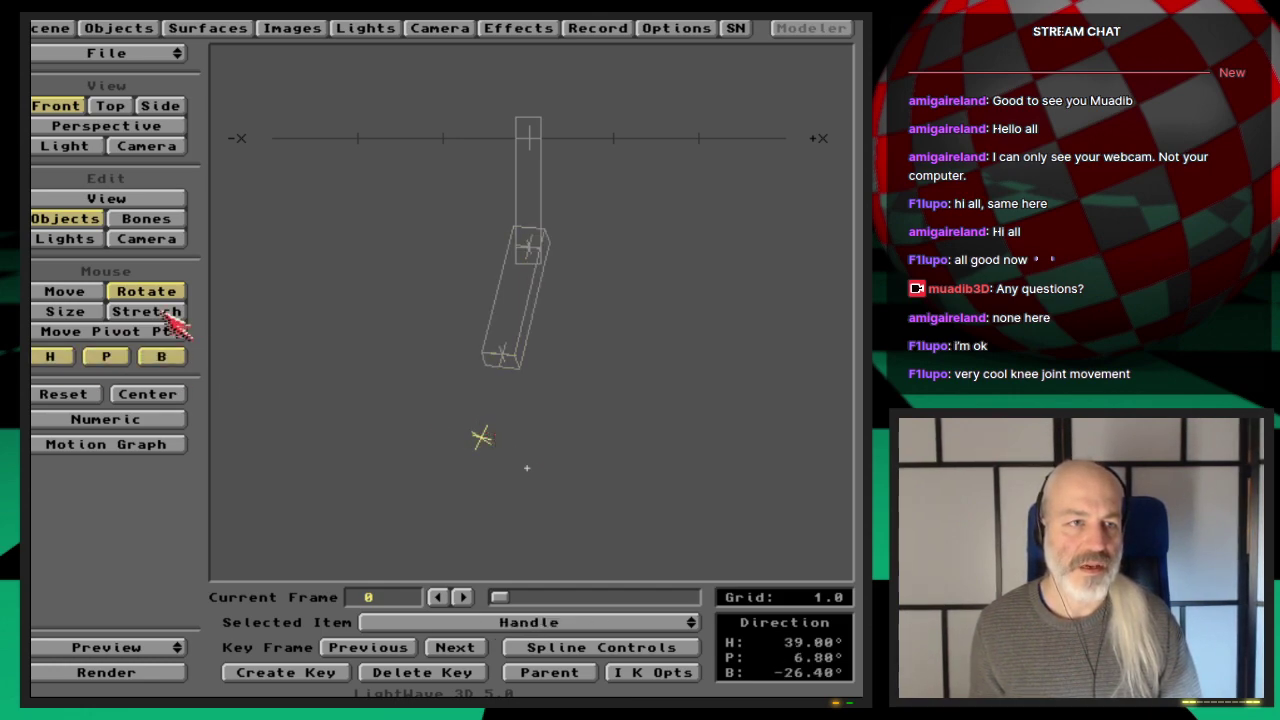
pyautogui.click(86, 291)
pyautogui.moveTo(443, 457); pyautogui.dragTo(509, 323)
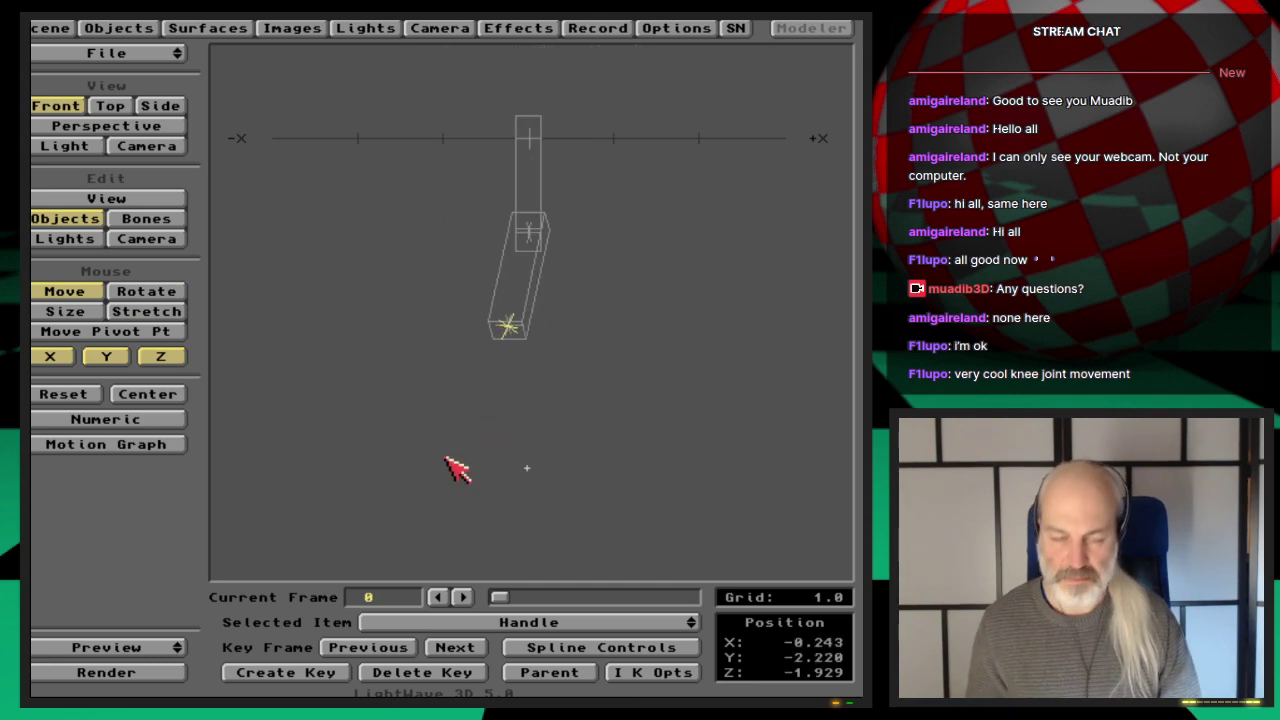
# Test the knee from several perspective angles by moving the Handle null, ending at about X -0.55, Z -1.06.
pyautogui.press('4')
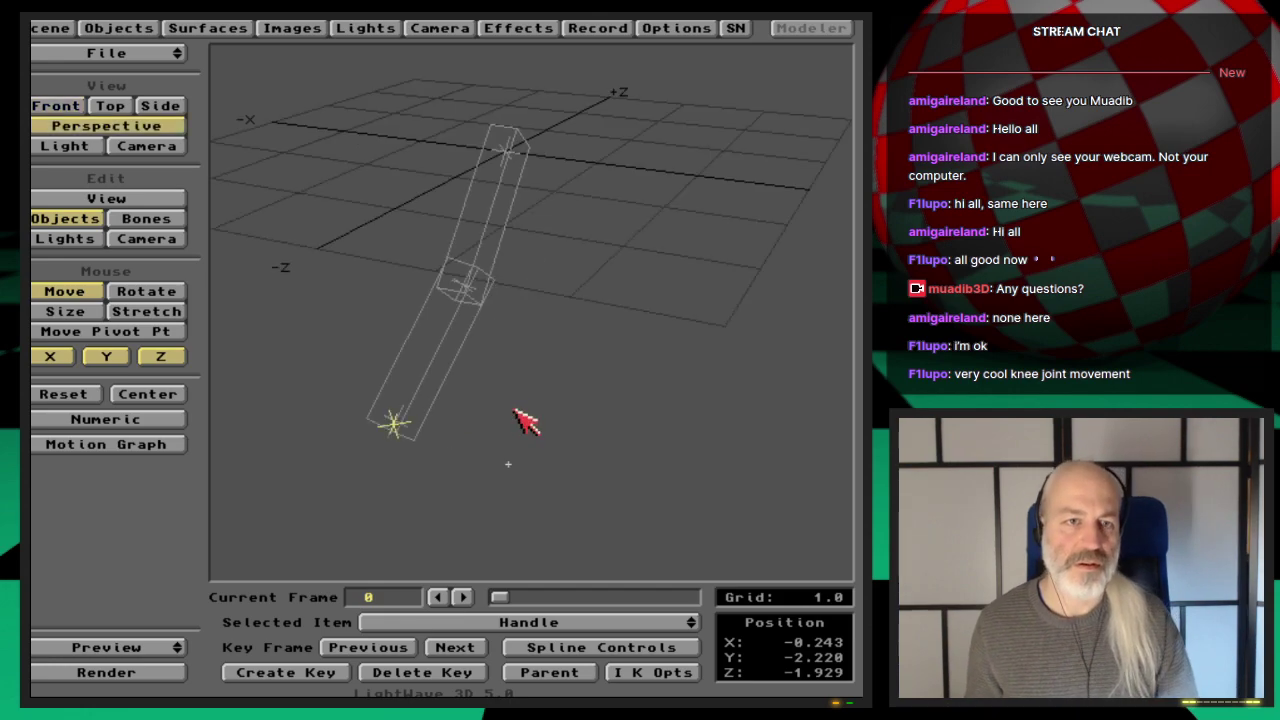
pyautogui.moveTo(517, 407); pyautogui.dragTo(580, 345)
pyautogui.moveTo(487, 383); pyautogui.dragTo(622, 303)
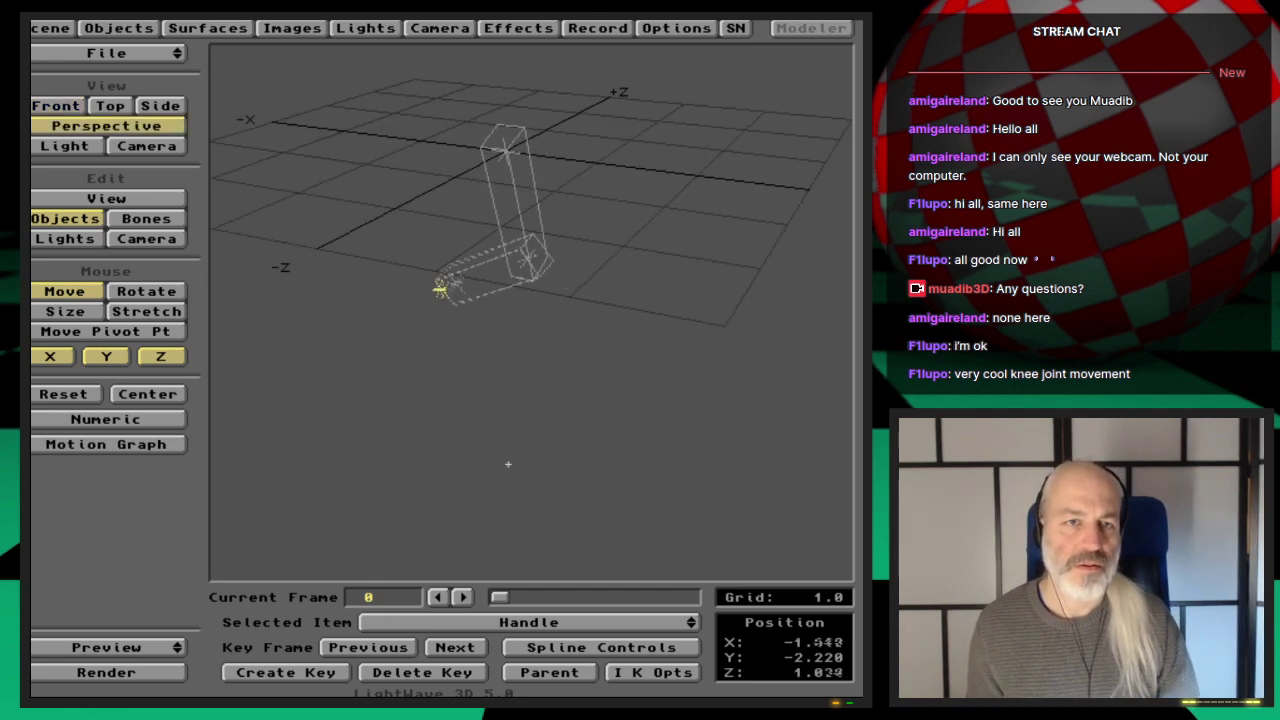
pyautogui.moveTo(409, 280); pyautogui.dragTo(415, 375)
pyautogui.moveTo(512, 401); pyautogui.dragTo(240, 454)
pyautogui.press('v')
pyautogui.moveTo(603, 339); pyautogui.dragTo(604, 150)
pyautogui.moveTo(560, 400); pyautogui.dragTo(650, 170)
pyautogui.moveTo(525, 245); pyautogui.dragTo(497, 398)
pyautogui.press('o')
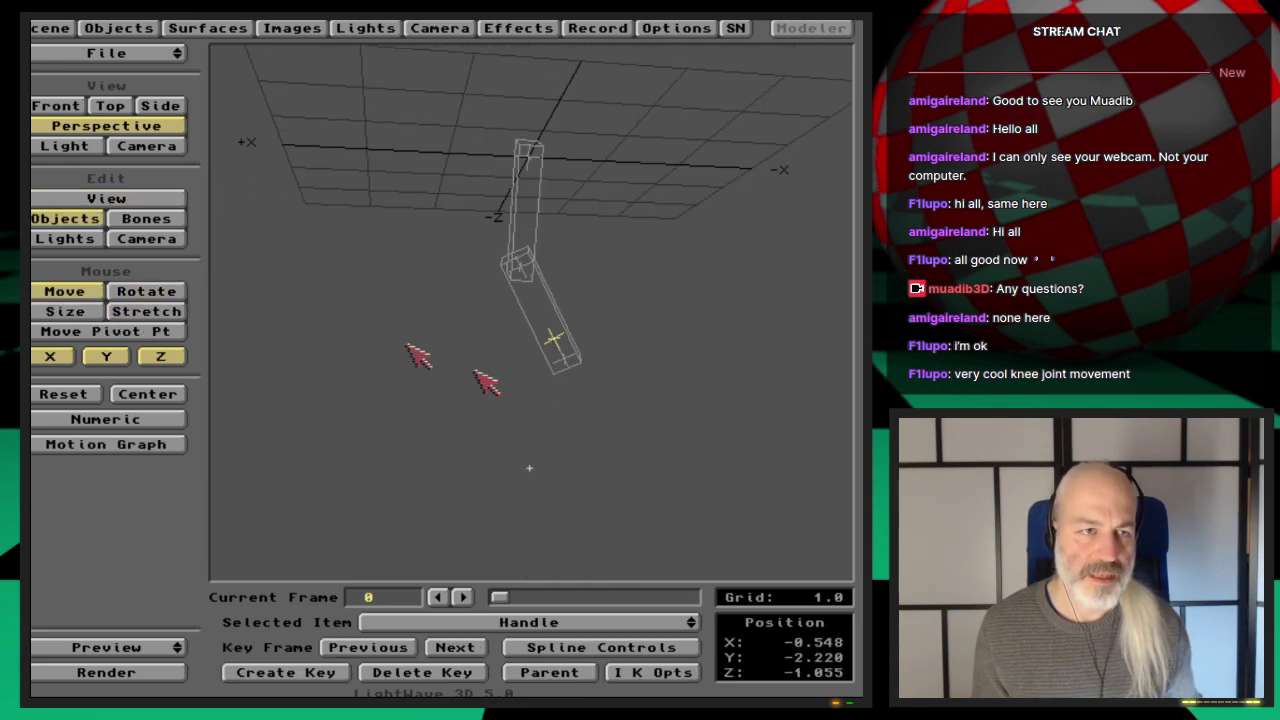
# Centre the perspective view on the lower leg and move the Handle null to about X 1.10, Z 1.91.
pyautogui.press('Down')
pyautogui.click(177, 392)
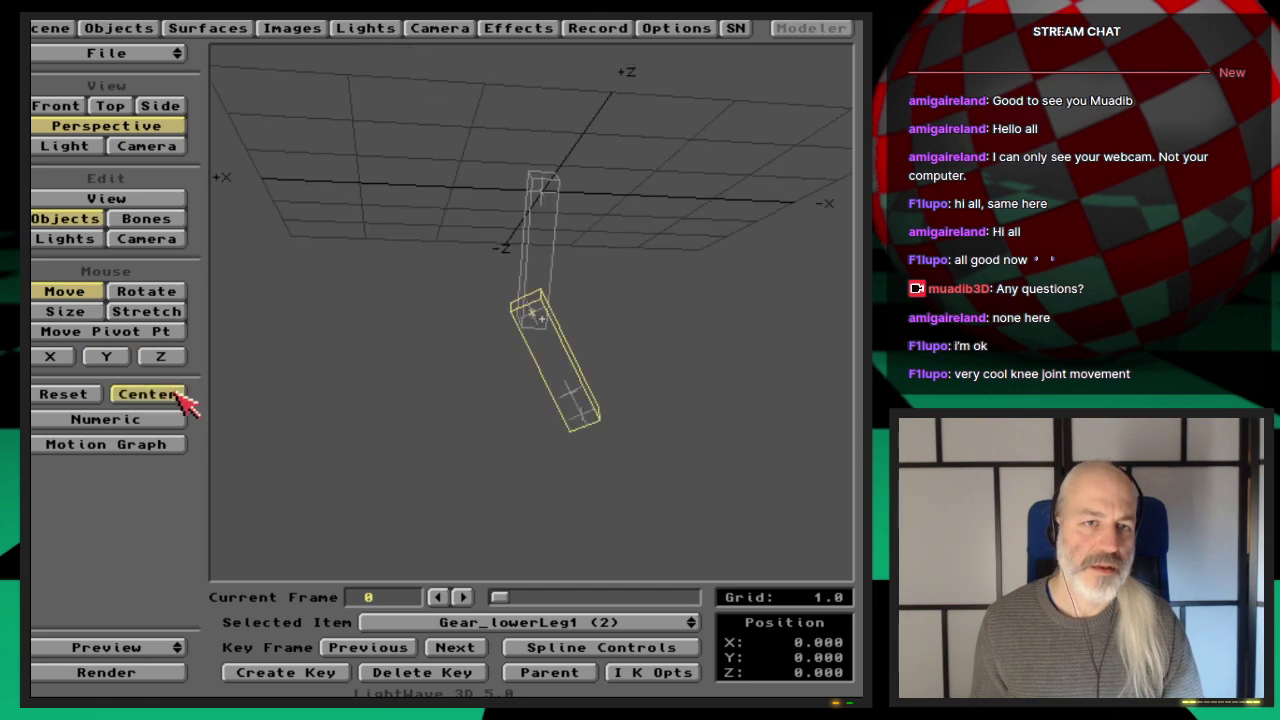
pyautogui.press('Down')
pyautogui.press('Up')
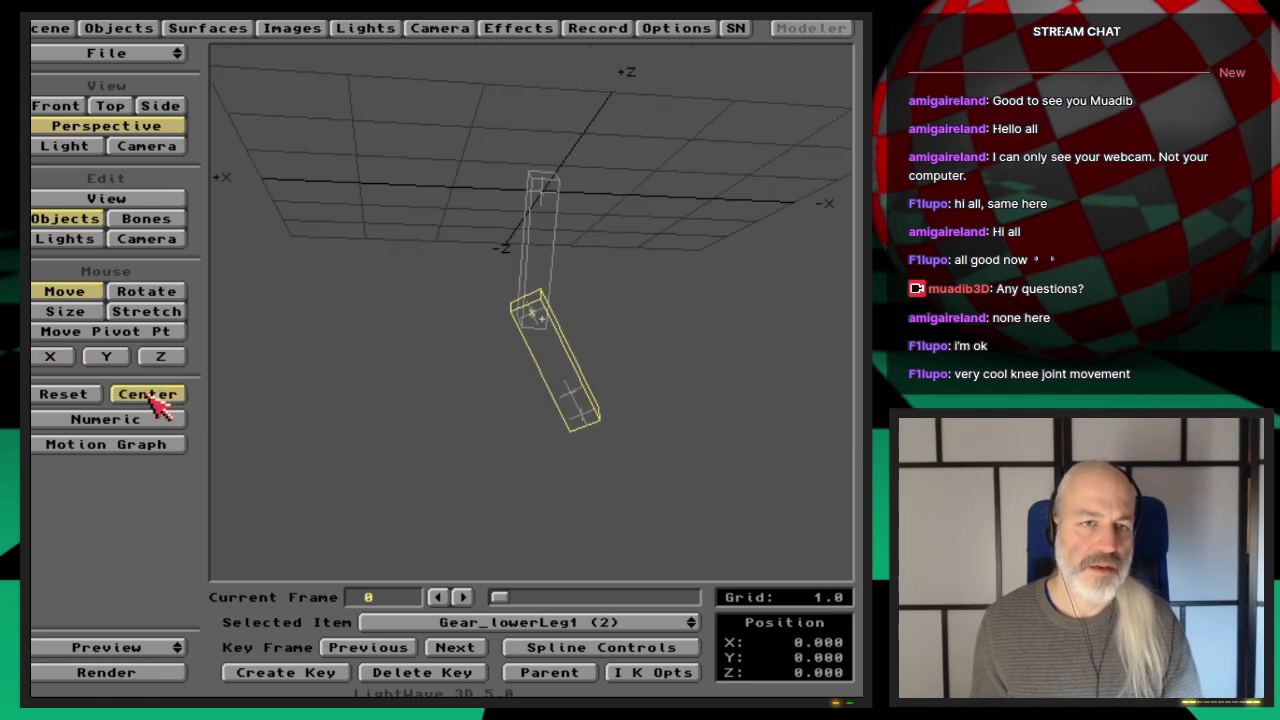
pyautogui.press('Down')
pyautogui.press('Down')
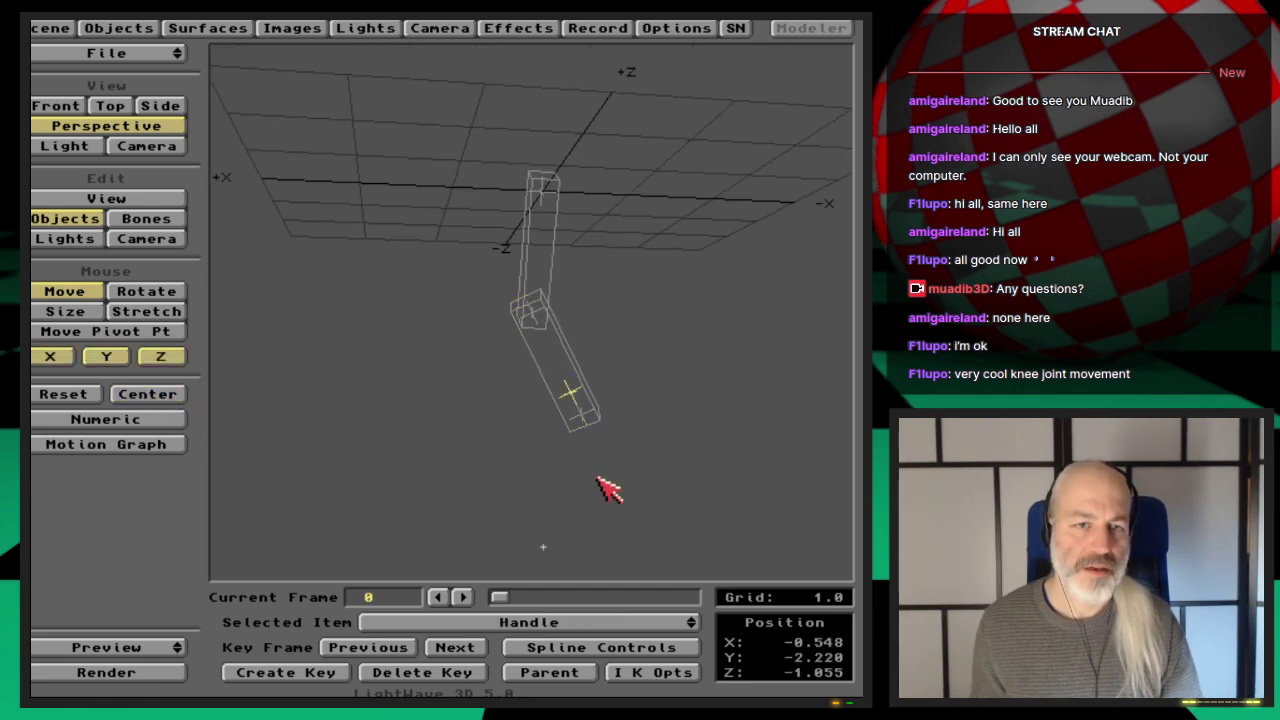
pyautogui.moveTo(607, 478); pyautogui.dragTo(494, 470)
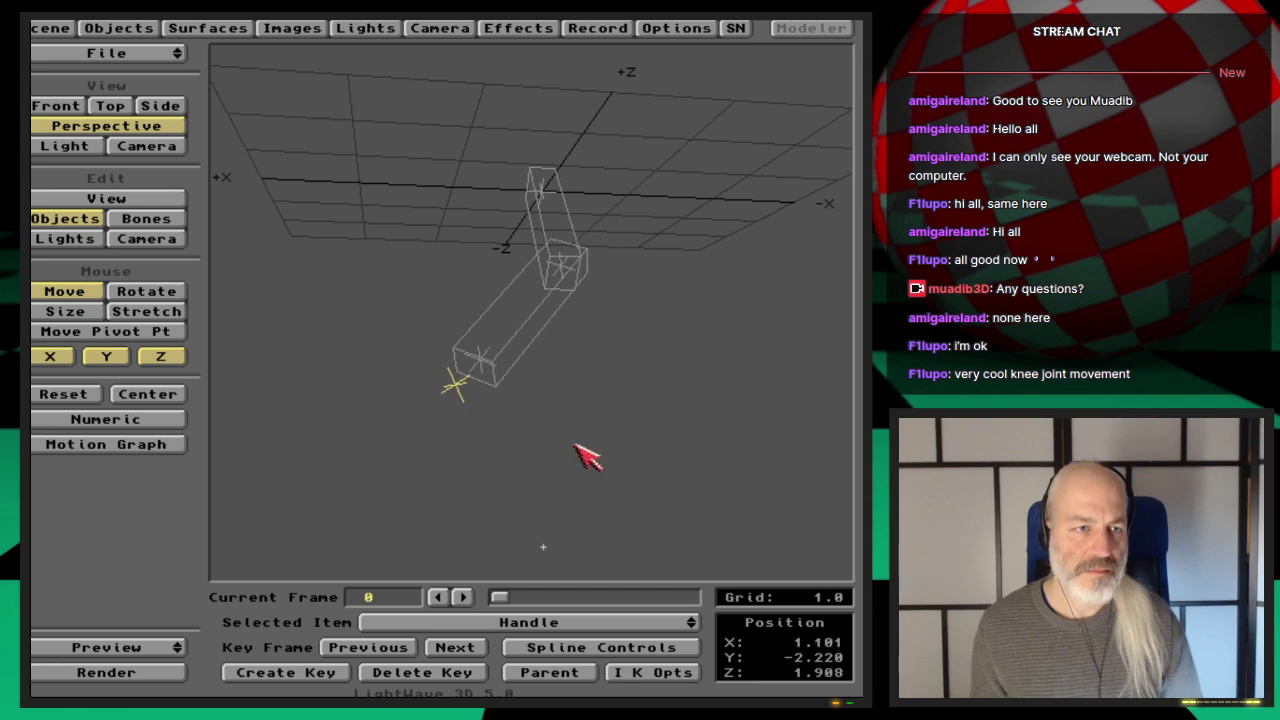
# Enable all rotation channels of the Knee null and reset its rotation.
pyautogui.click(163, 290)
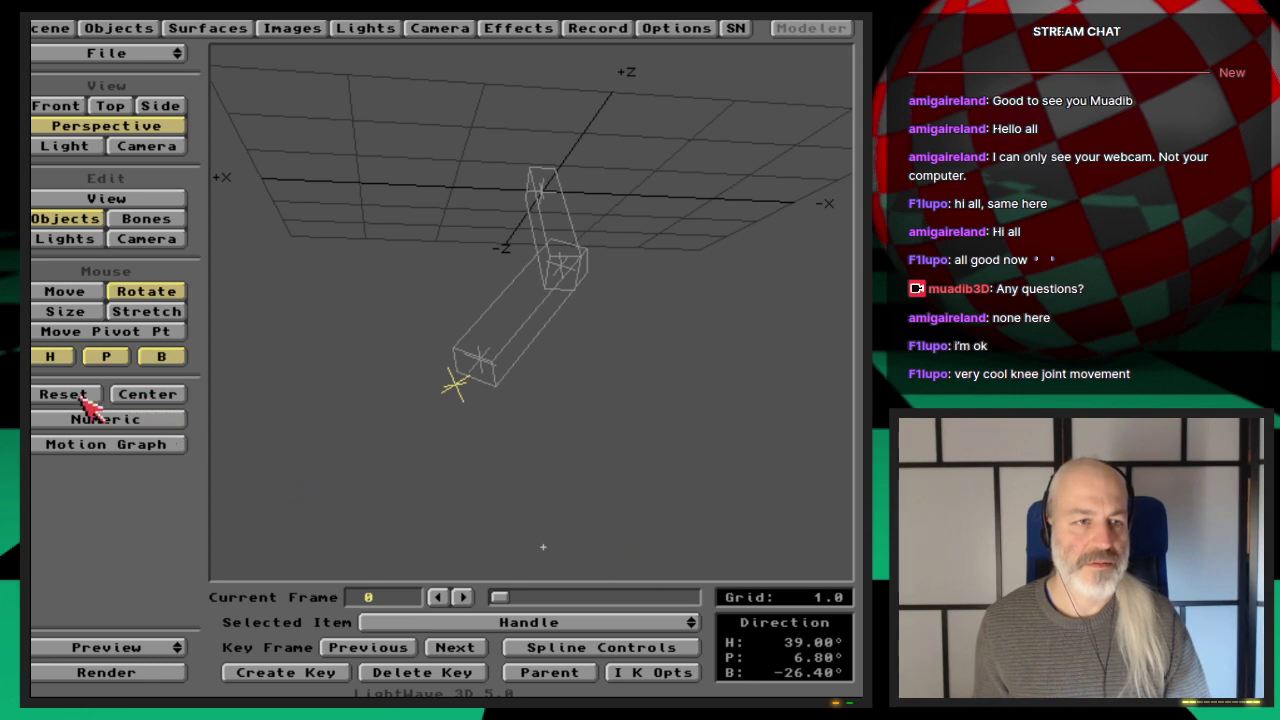
pyautogui.press('Down')
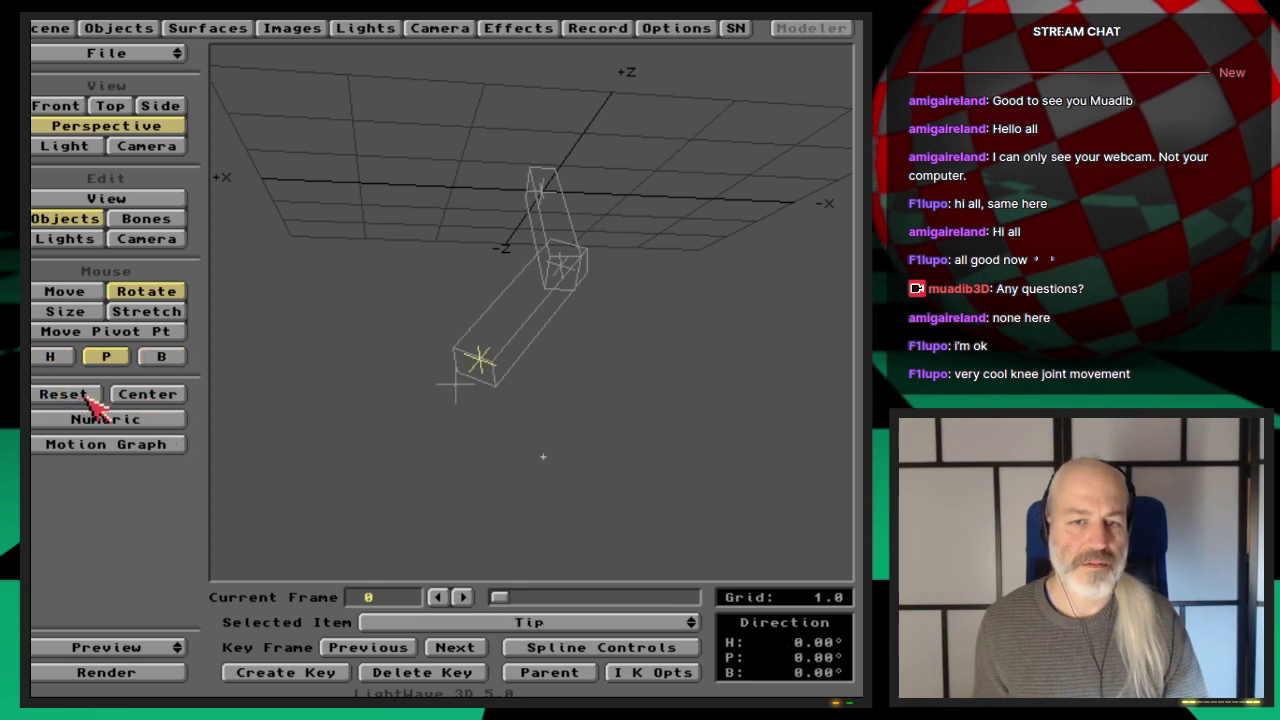
pyautogui.press('Down')
pyautogui.press('Down')
pyautogui.press('Down')
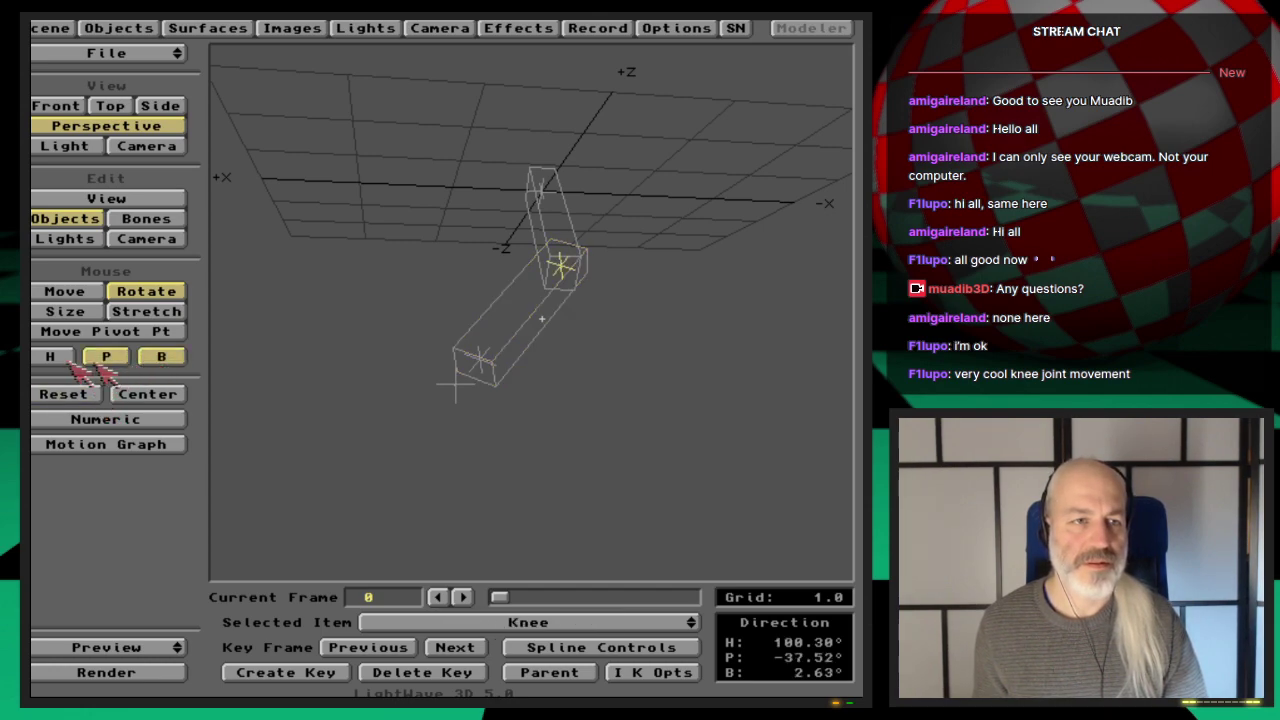
pyautogui.click(72, 398)
pyautogui.press('Down')
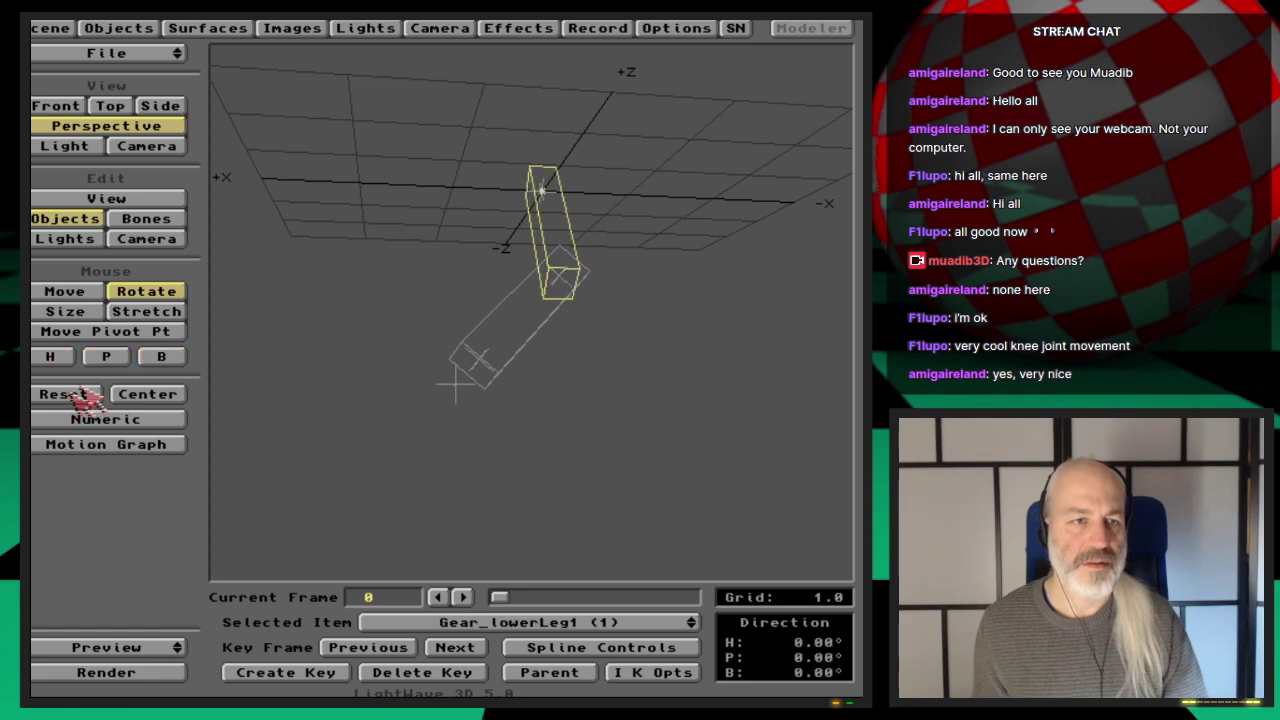
# Restore the leg's keyframed pose by stepping to frame 1 and back to frame 0.
pyautogui.press('Down')
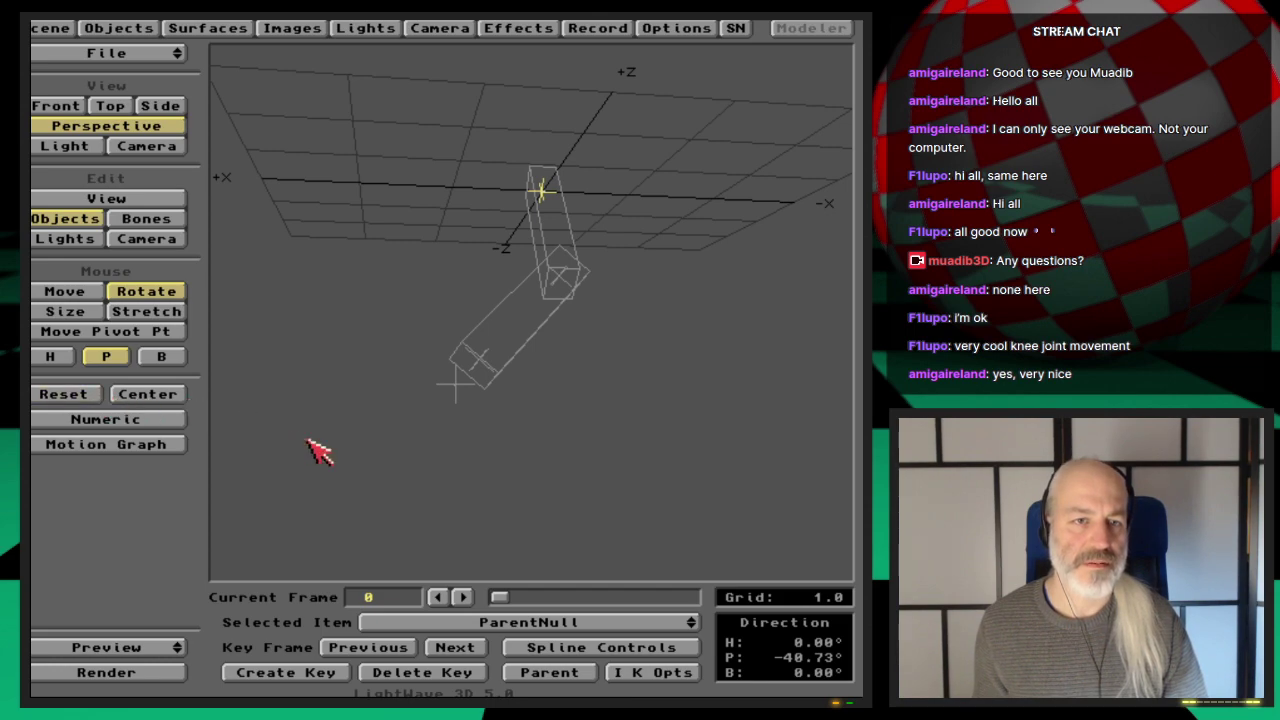
pyautogui.press('Down')
pyautogui.press('Down')
pyautogui.press('Right')
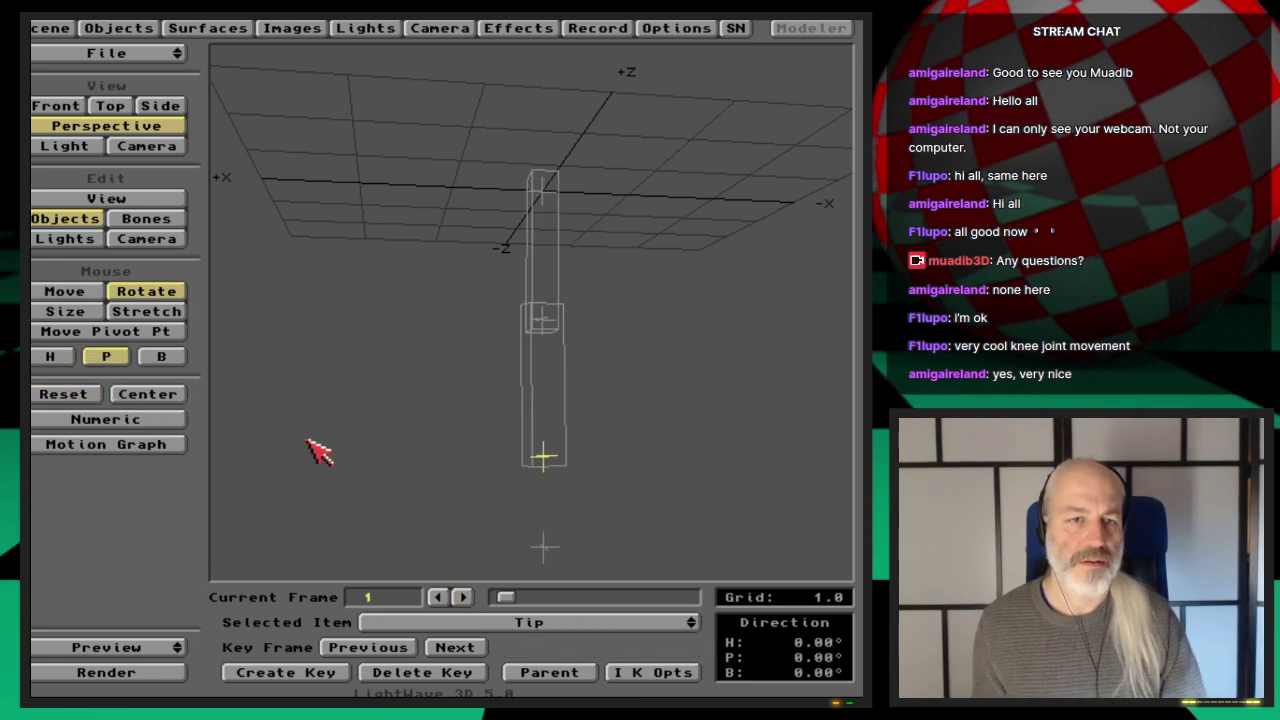
pyautogui.press('Left')
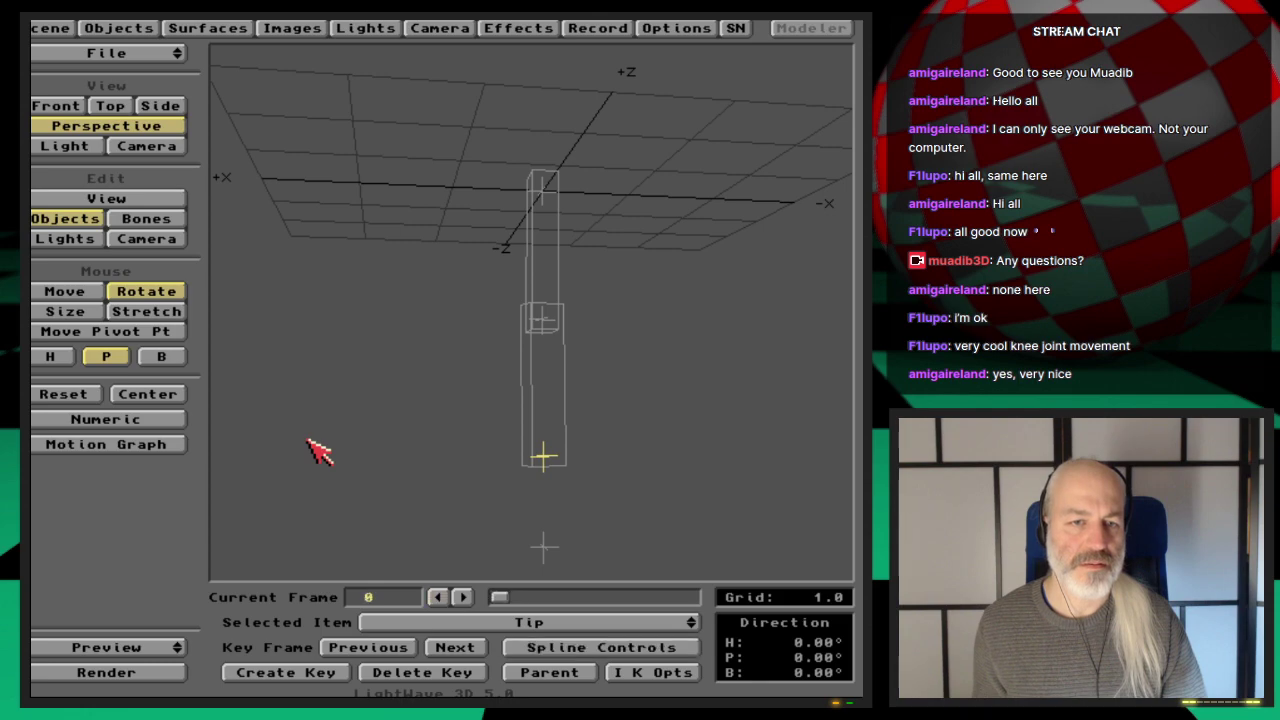
# Check the rotation values and enabled channels of the Knee null and both leg segments in turn.
pyautogui.press('Up')
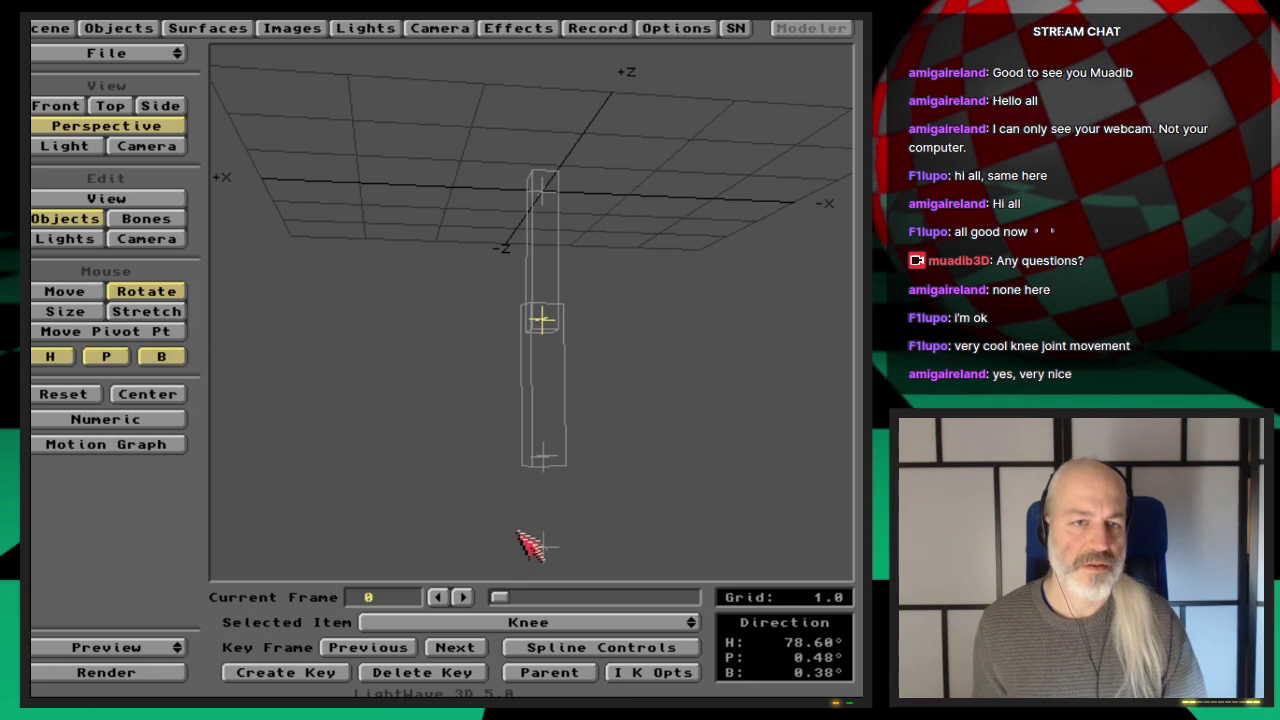
pyautogui.press('Up')
pyautogui.press('Up')
pyautogui.press('Up')
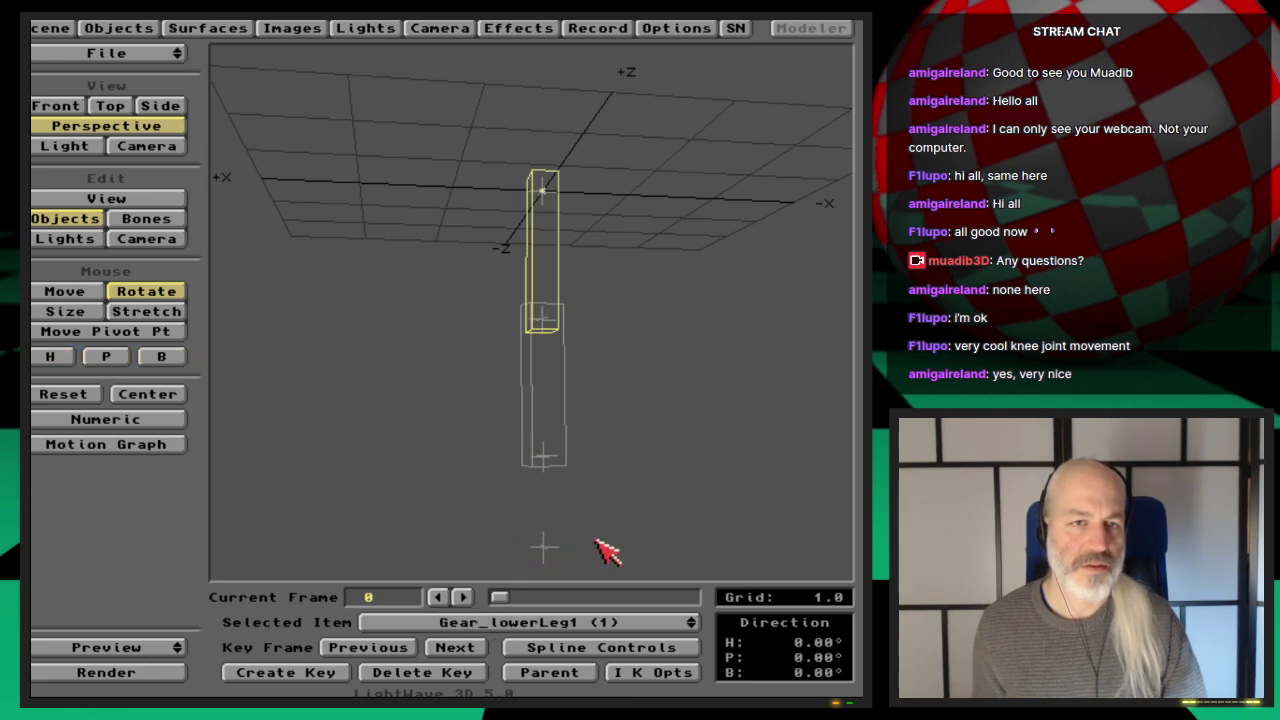
pyautogui.press('Down')
# Turn off full-time inverse kinematics for the Tip null.
pyautogui.press('Down')
pyautogui.press('Up')
pyautogui.press('Up')
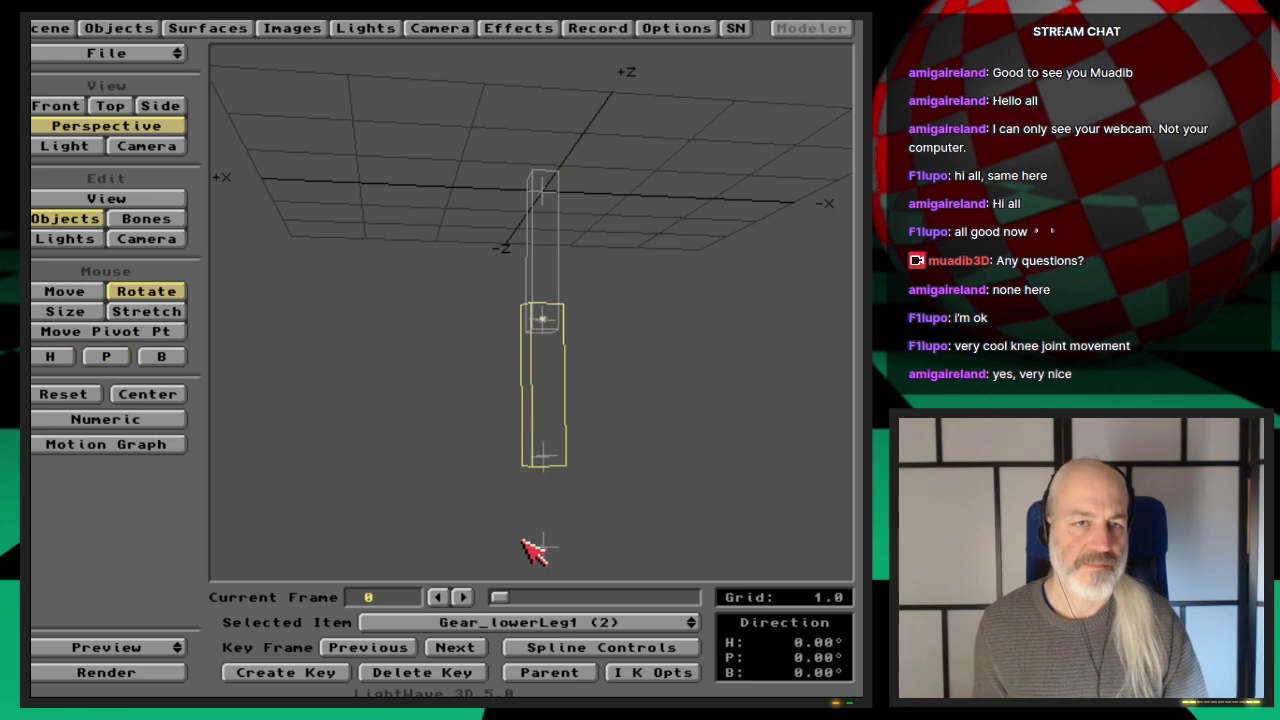
pyautogui.press('Down')
pyautogui.press('Down')
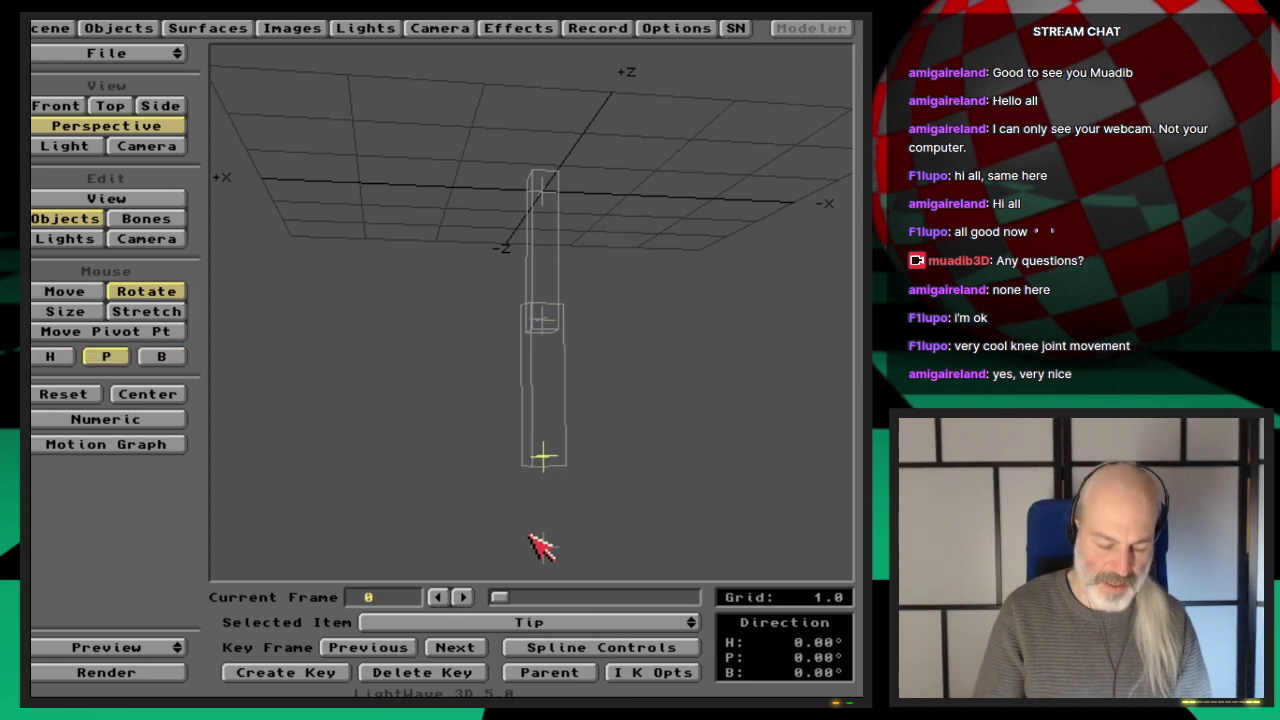
pyautogui.press('k')
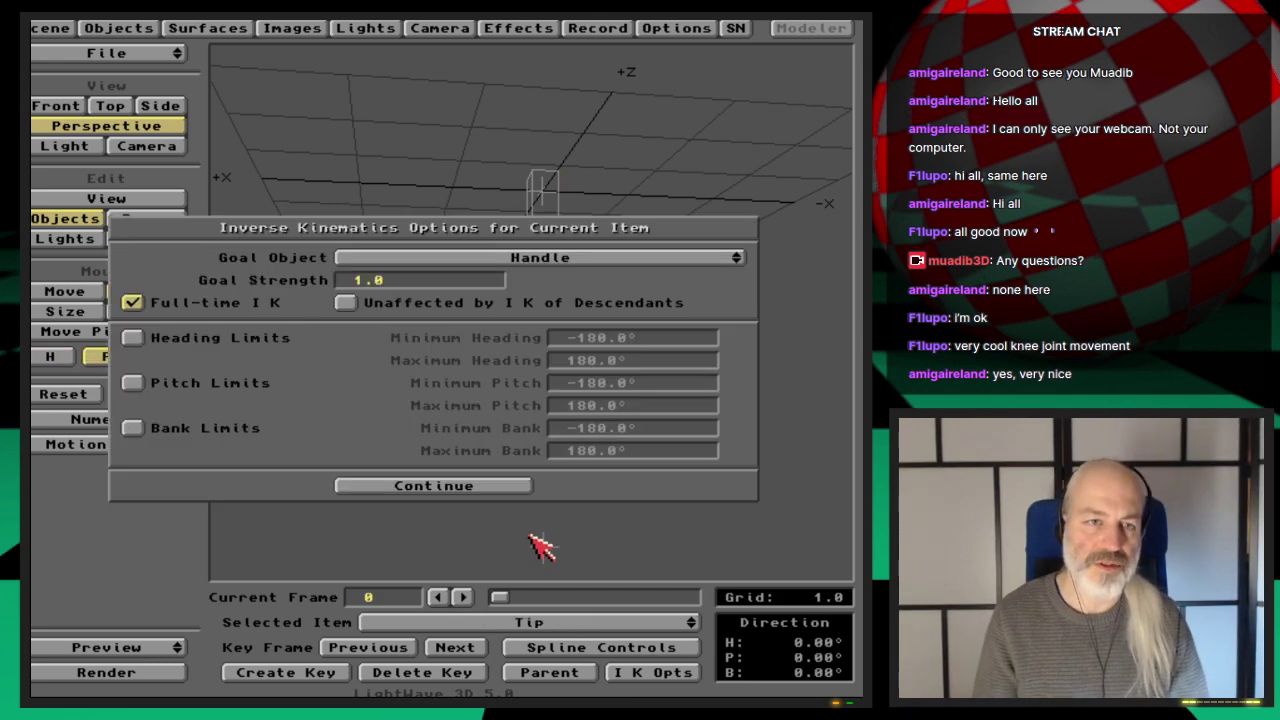
pyautogui.click(257, 311)
pyautogui.click(440, 486)
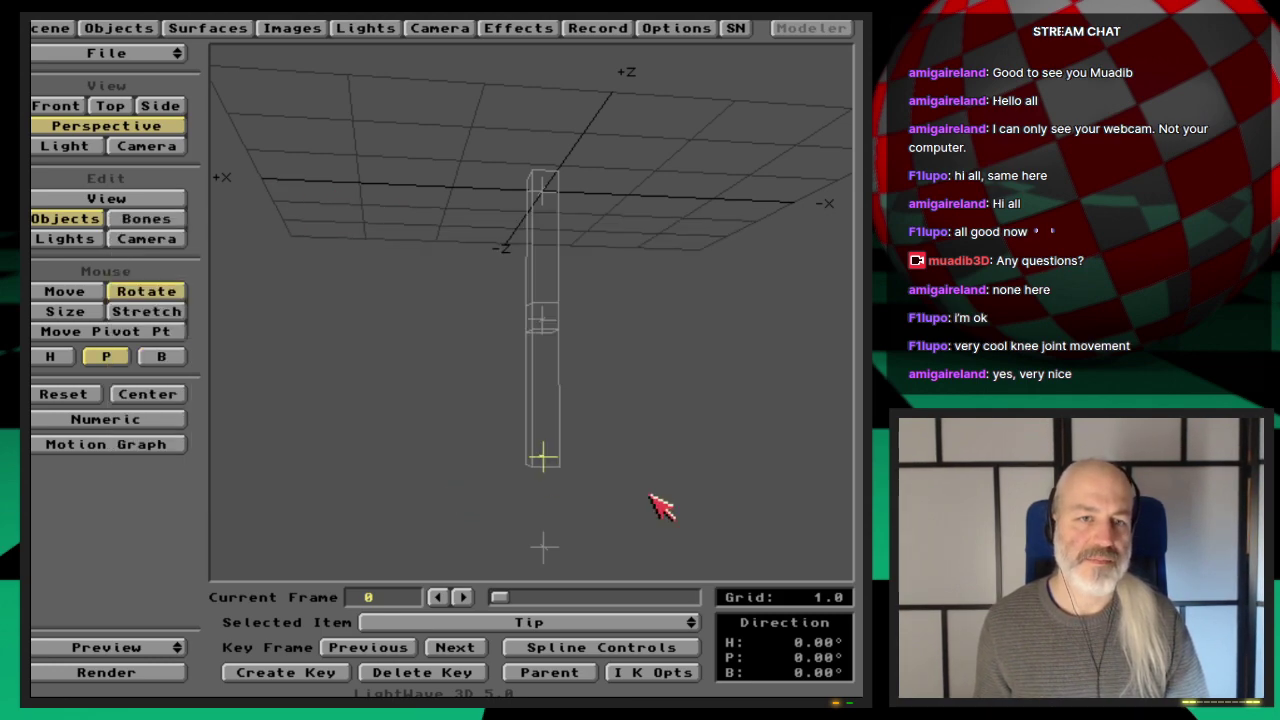
# Examine the straight leg's alignment at the knee from different perspective angles and distances.
pyautogui.press('v')
pyautogui.moveTo(622, 318); pyautogui.dragTo(840, 350)
pyautogui.press('o')
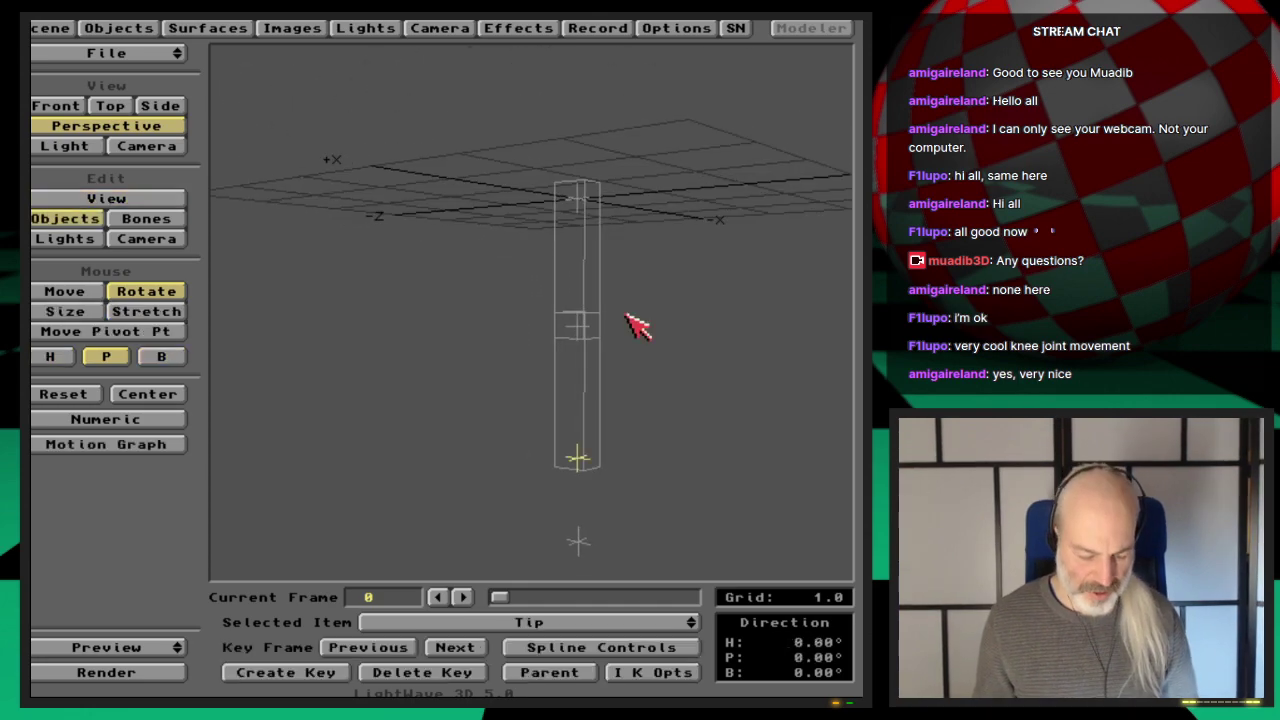
pyautogui.press('.')
pyautogui.press('.')
pyautogui.press('v')
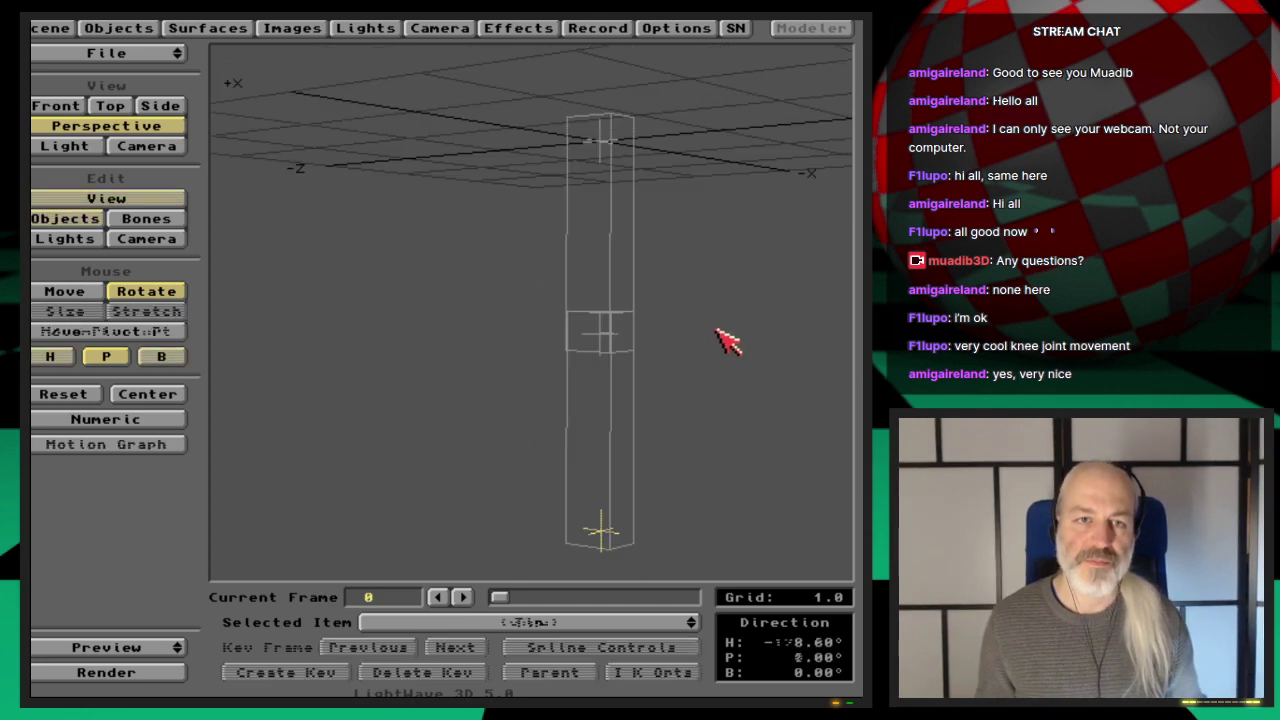
pyautogui.moveTo(712, 327); pyautogui.dragTo(560, 306)
pyautogui.press('o')
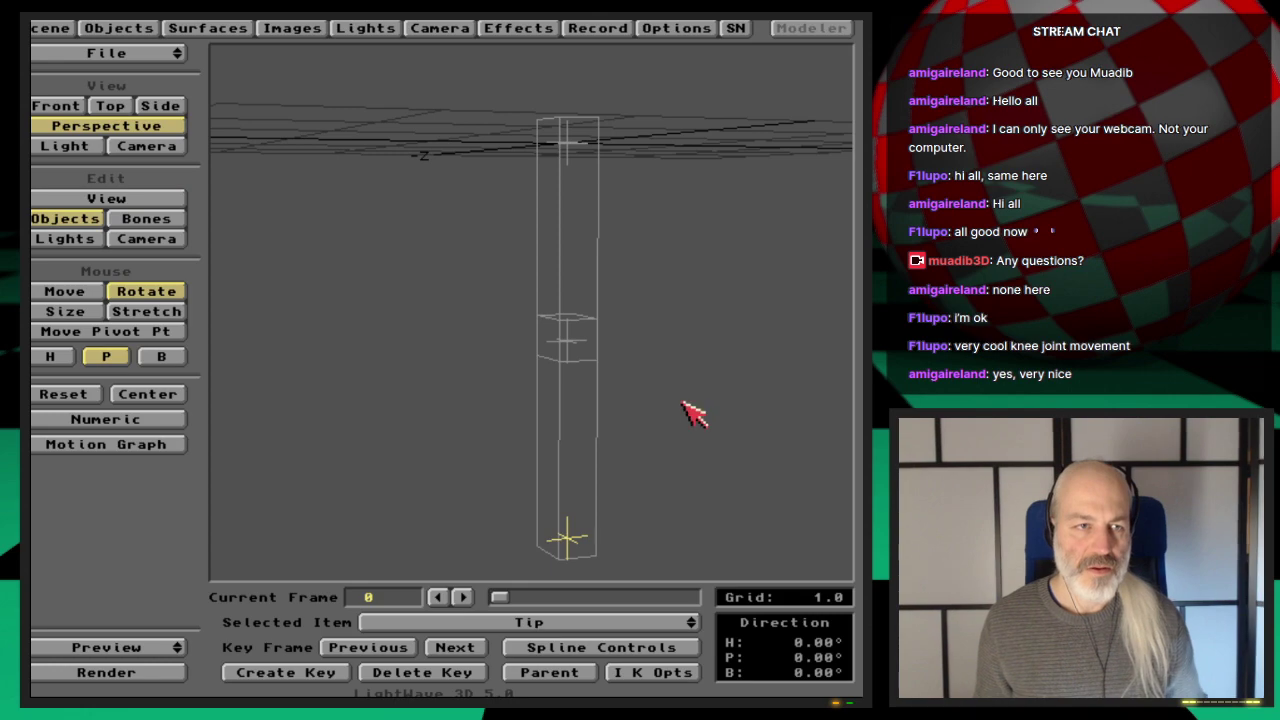
pyautogui.press(',')
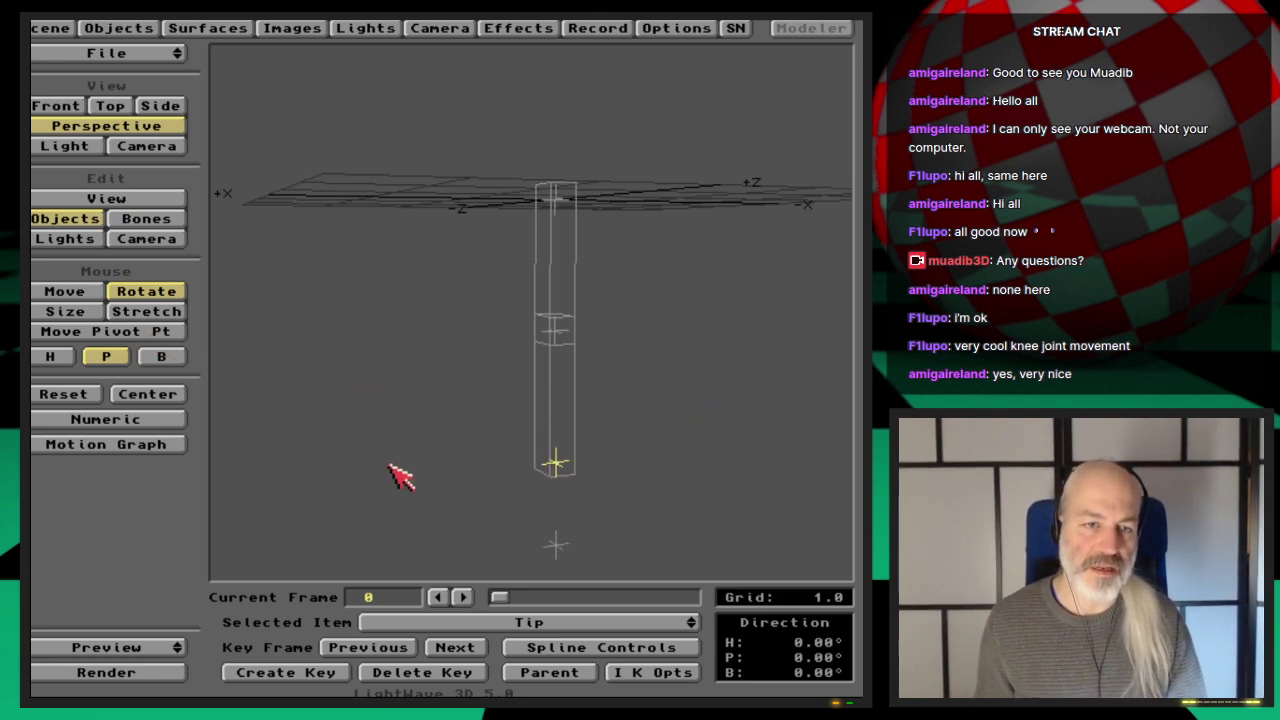
# Turn full-time inverse kinematics back on for the Tip null and review its options.
pyautogui.press('Up')
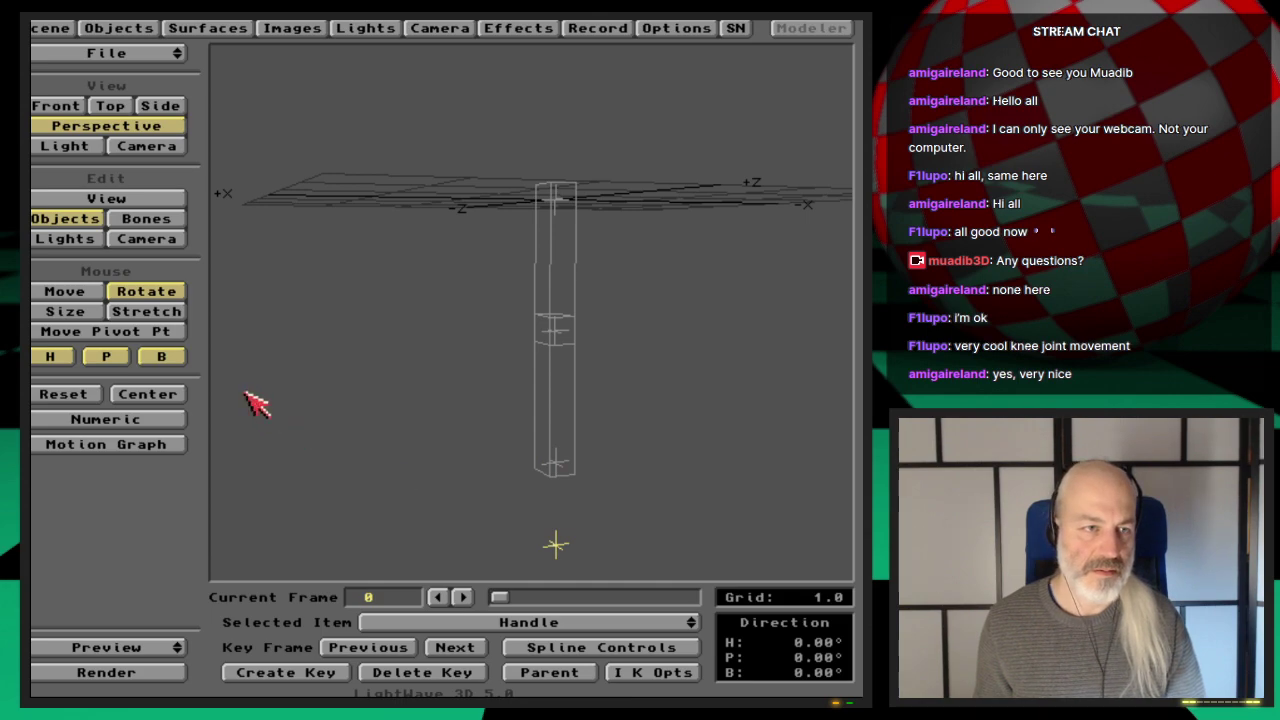
pyautogui.press('Down')
pyautogui.press('i')
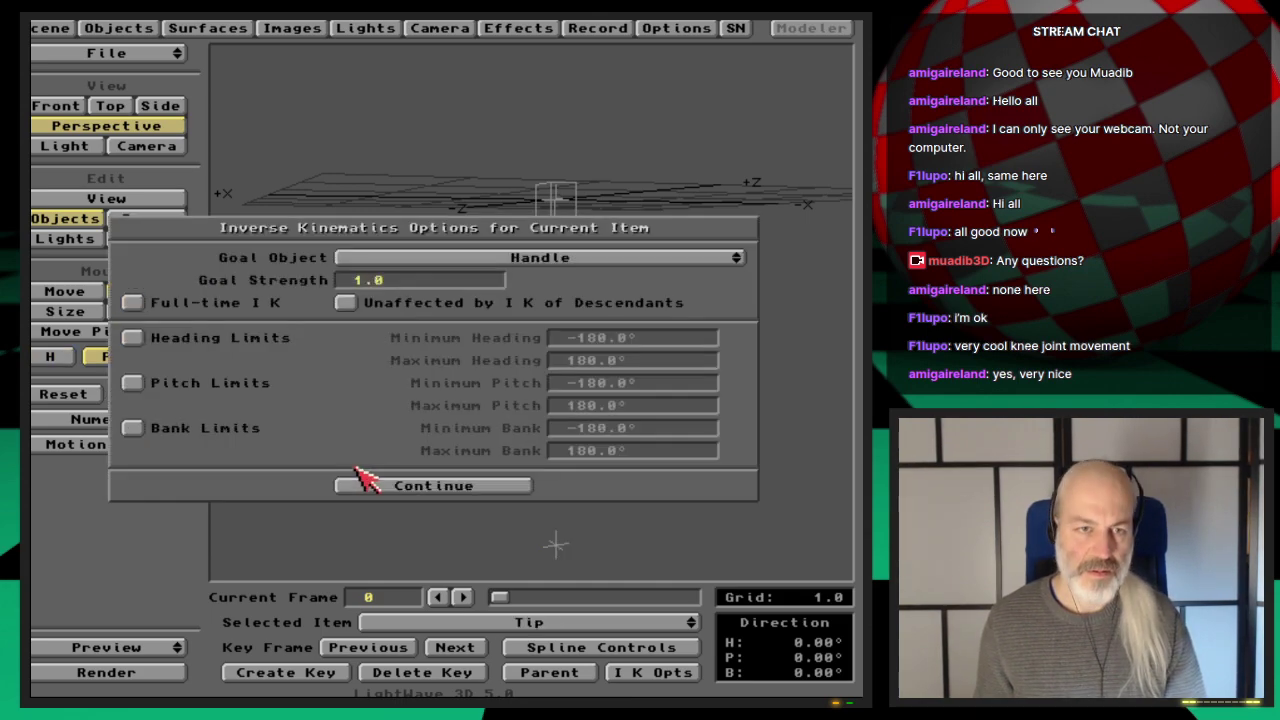
pyautogui.click(425, 490)
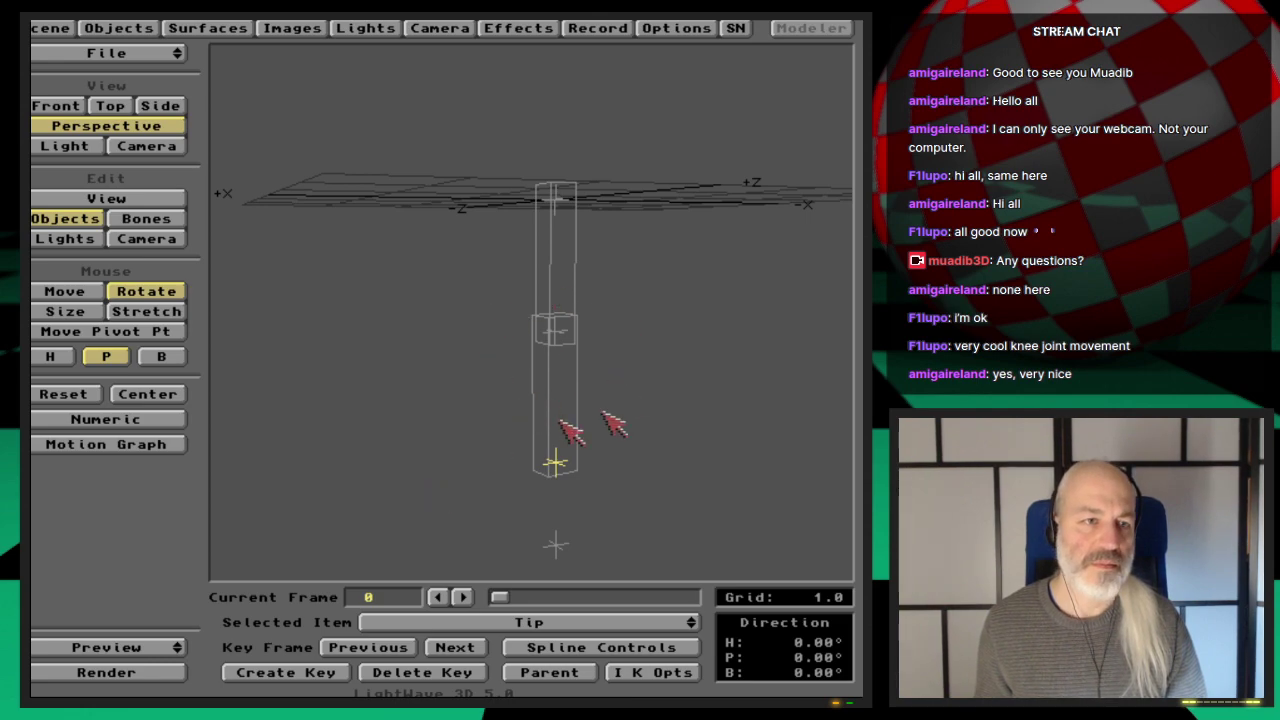
pyautogui.press('i')
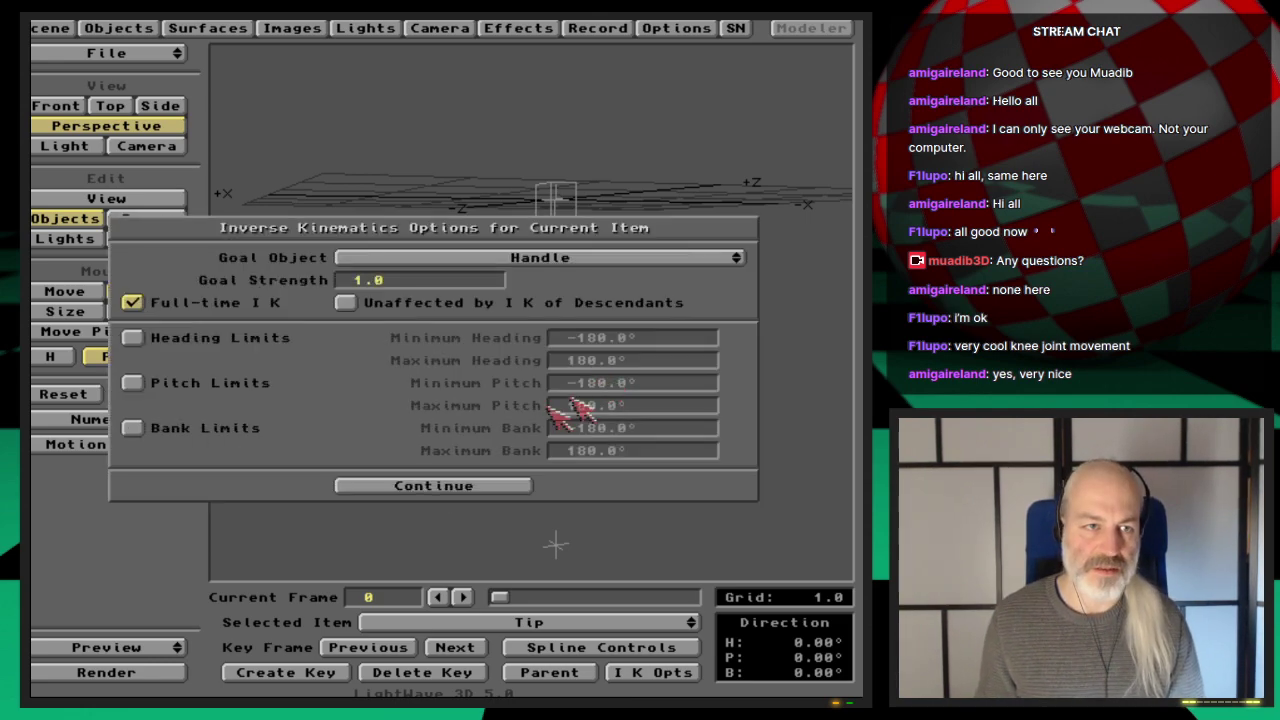
pyautogui.click(470, 486)
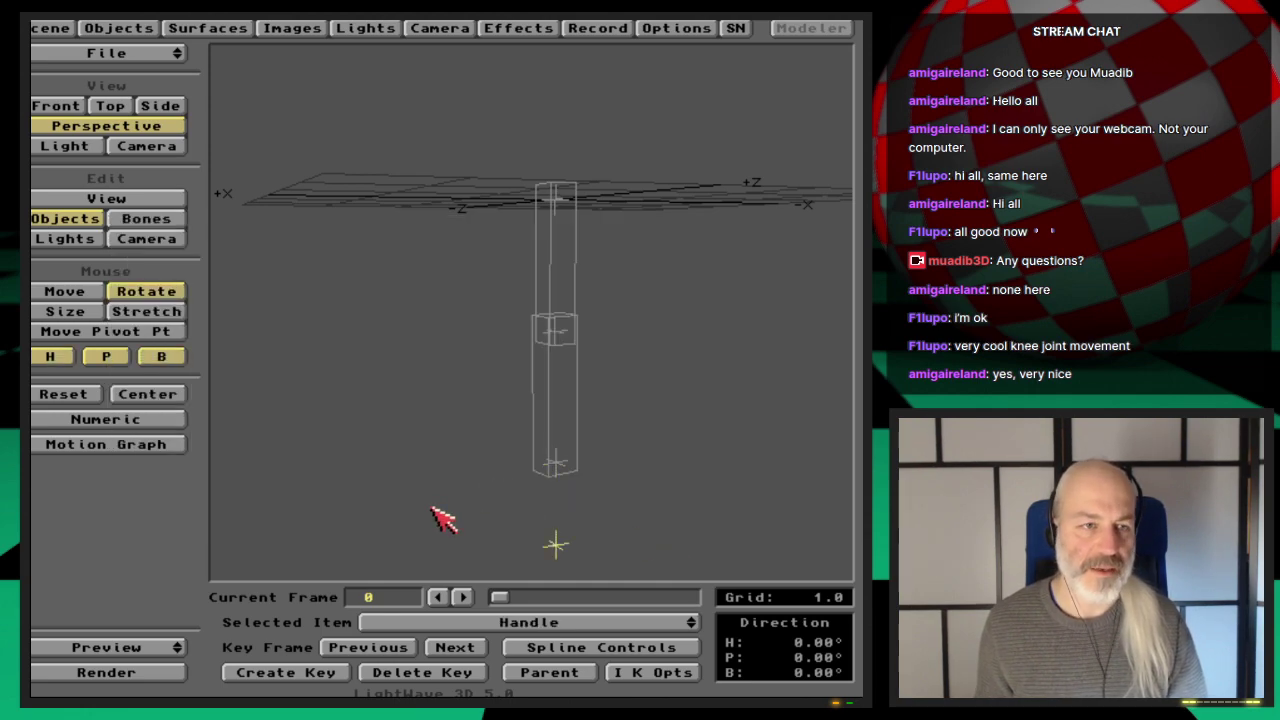
# Disable the Tip null's full-time inverse kinematics again, keeping Handle as its goal object.
pyautogui.press('Up')
pyautogui.press('Up')
pyautogui.press('Down')
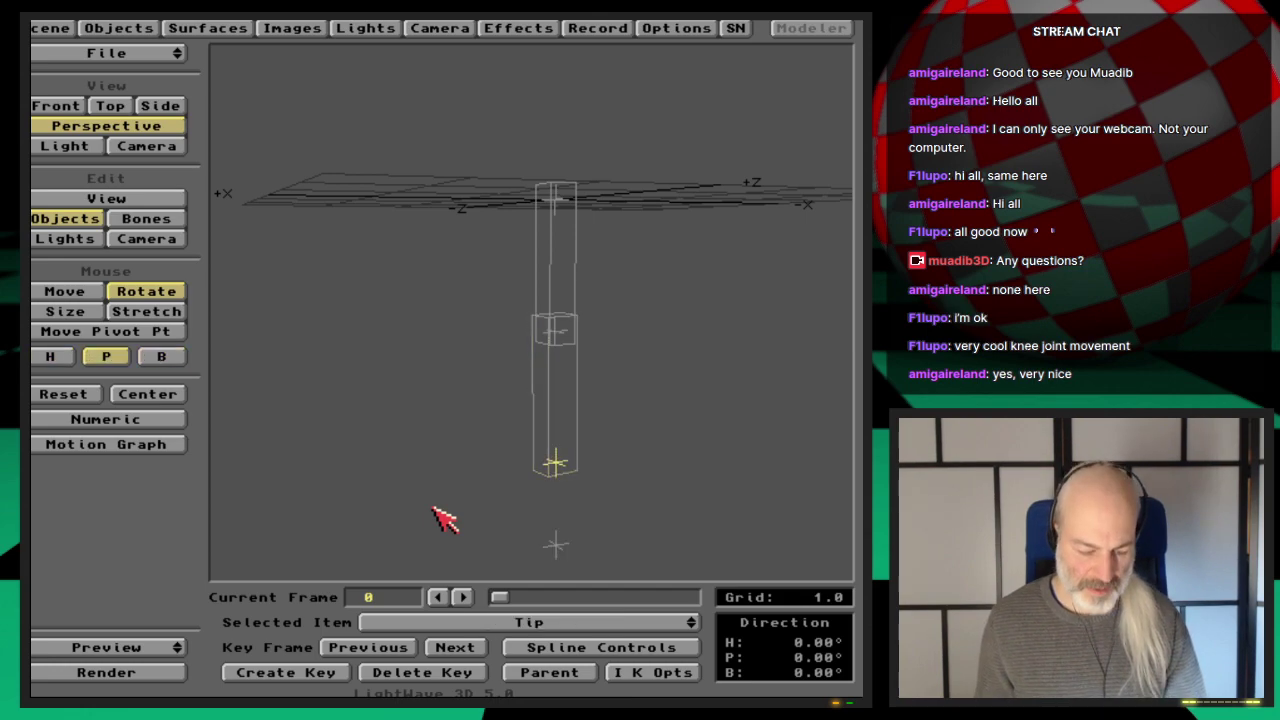
pyautogui.press('k')
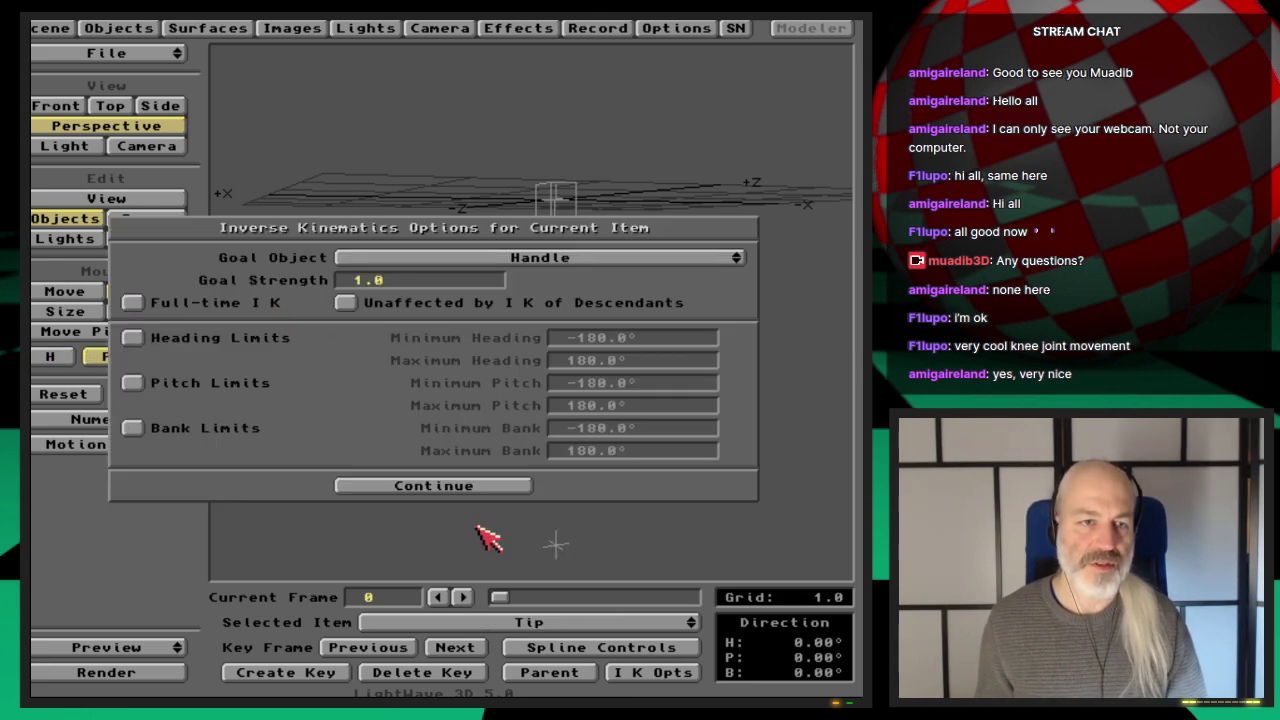
pyautogui.click(477, 487)
# Review the inverse kinematics options of Gear_lowerLeg1 (2) and the Knee null.
pyautogui.press('Up')
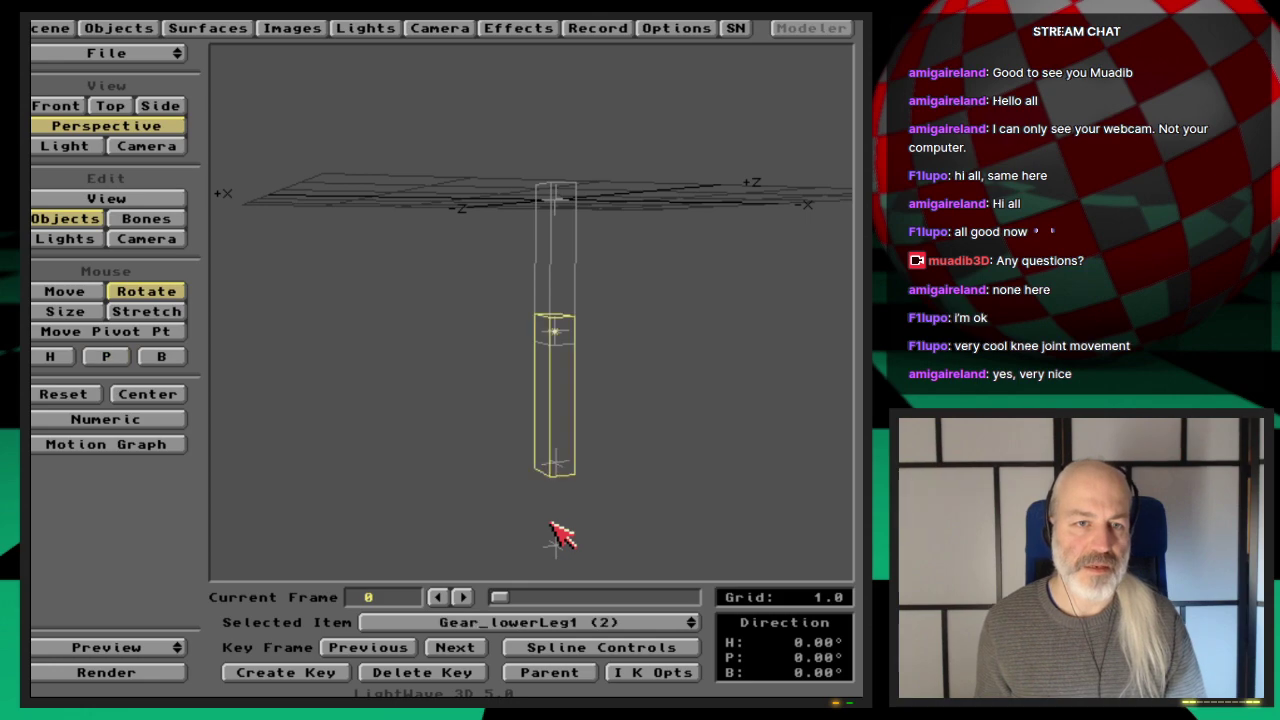
pyautogui.press('i')
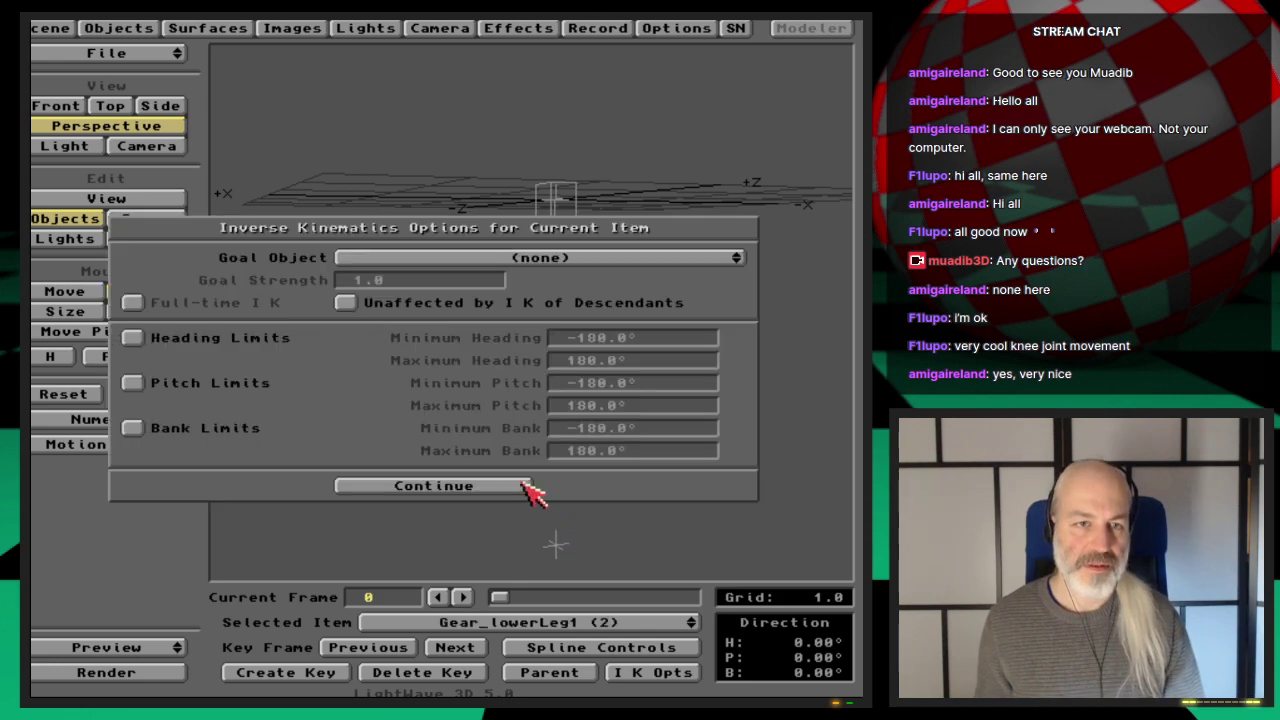
pyautogui.click(520, 486)
pyautogui.press('Up')
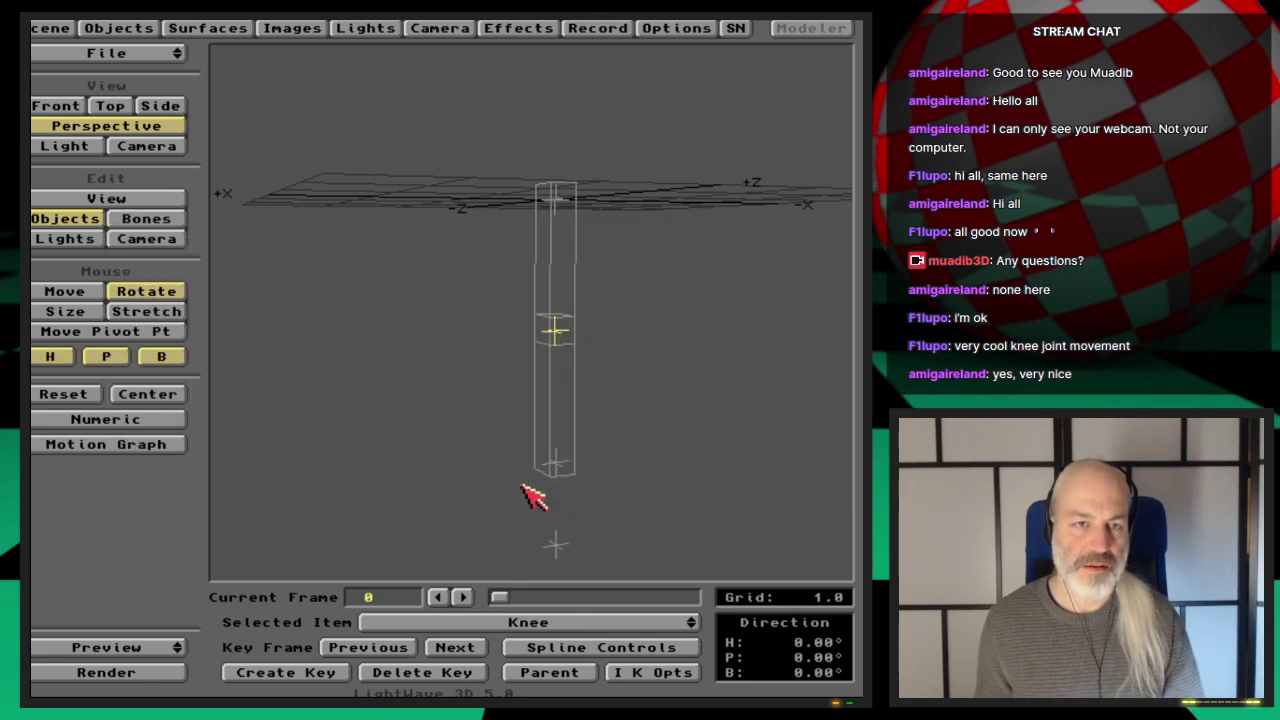
pyautogui.press('i')
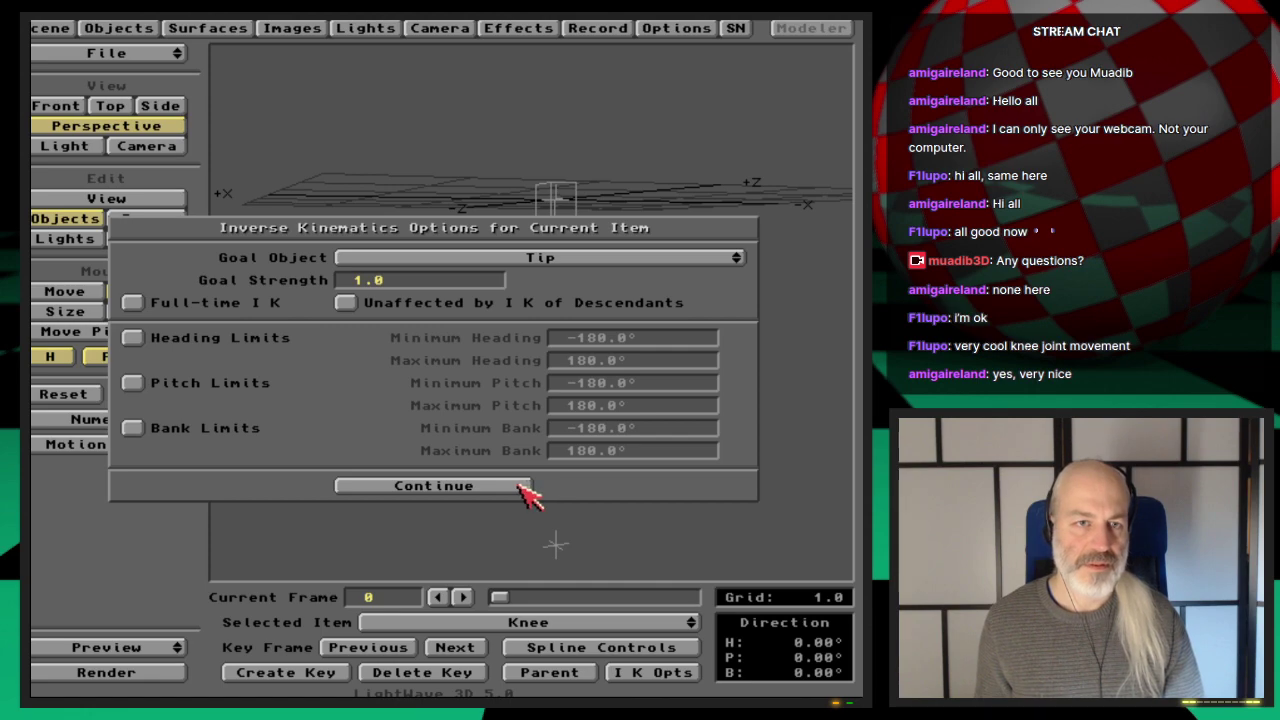
pyautogui.click(513, 487)
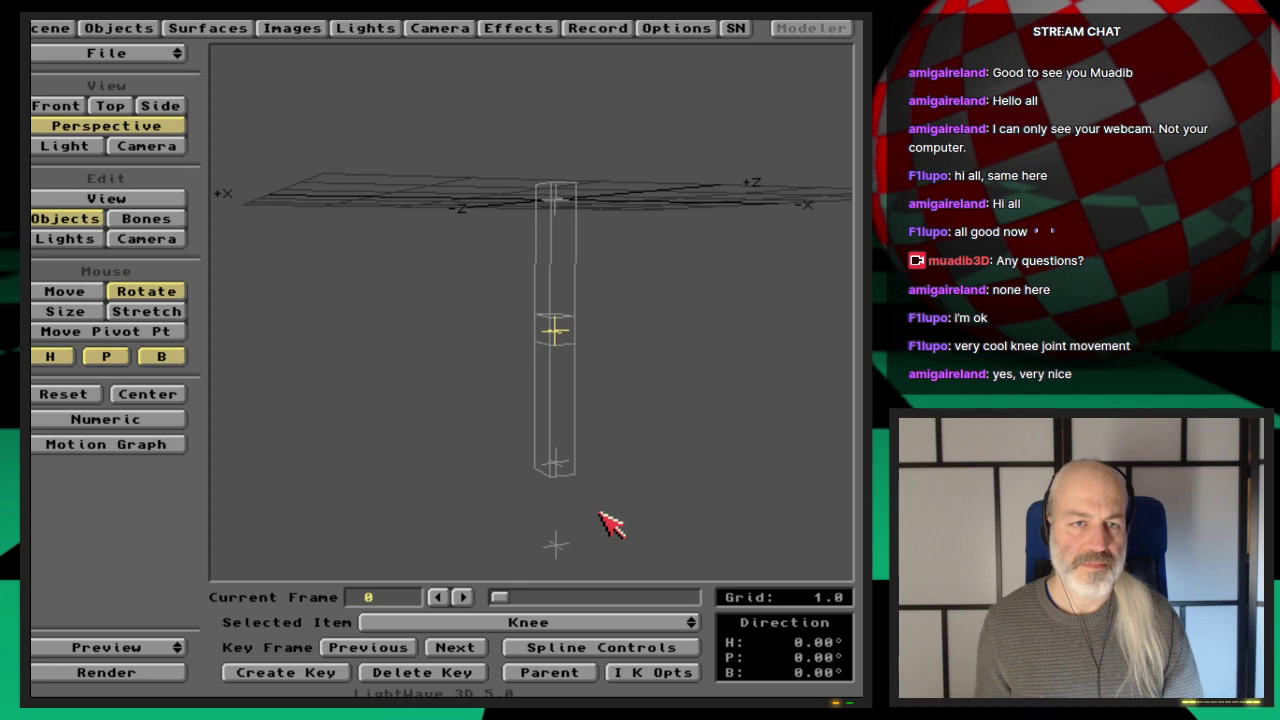
# Review the inverse kinematics options of Gear_lowerLeg1 (1) and ParentNull.
pyautogui.press('Up')
pyautogui.press('i')
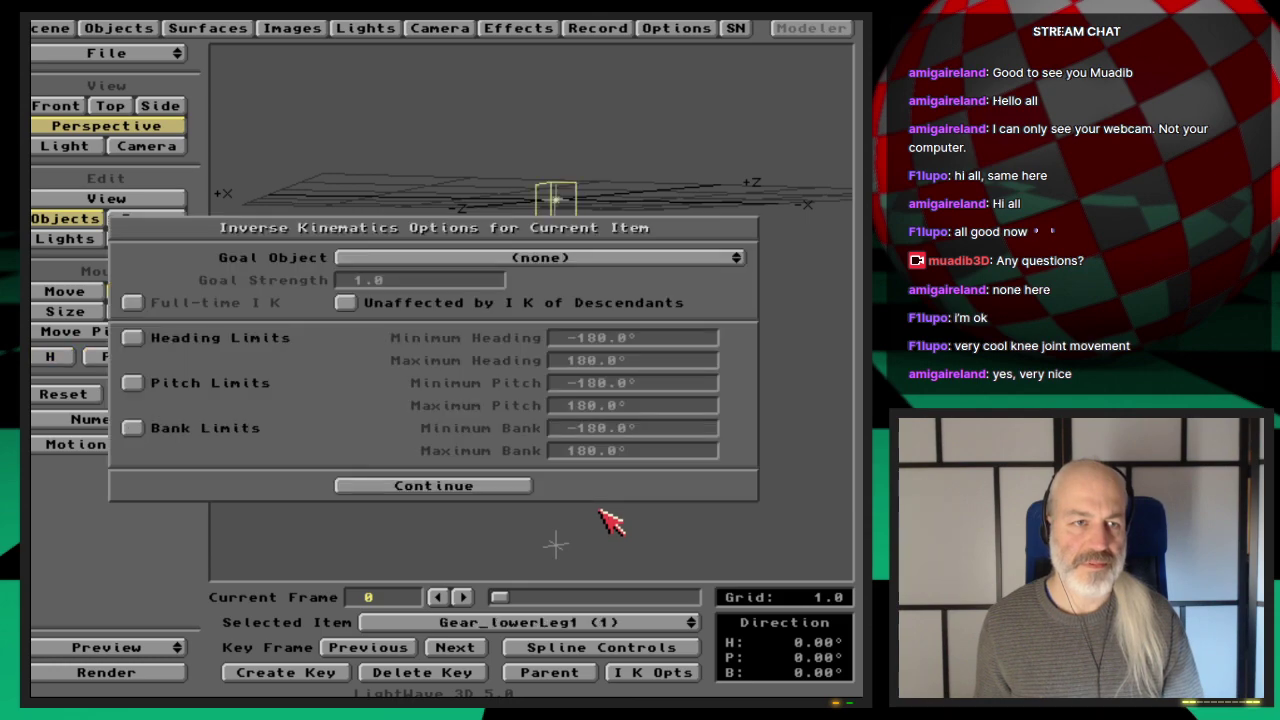
pyautogui.click(524, 490)
pyautogui.press('Up')
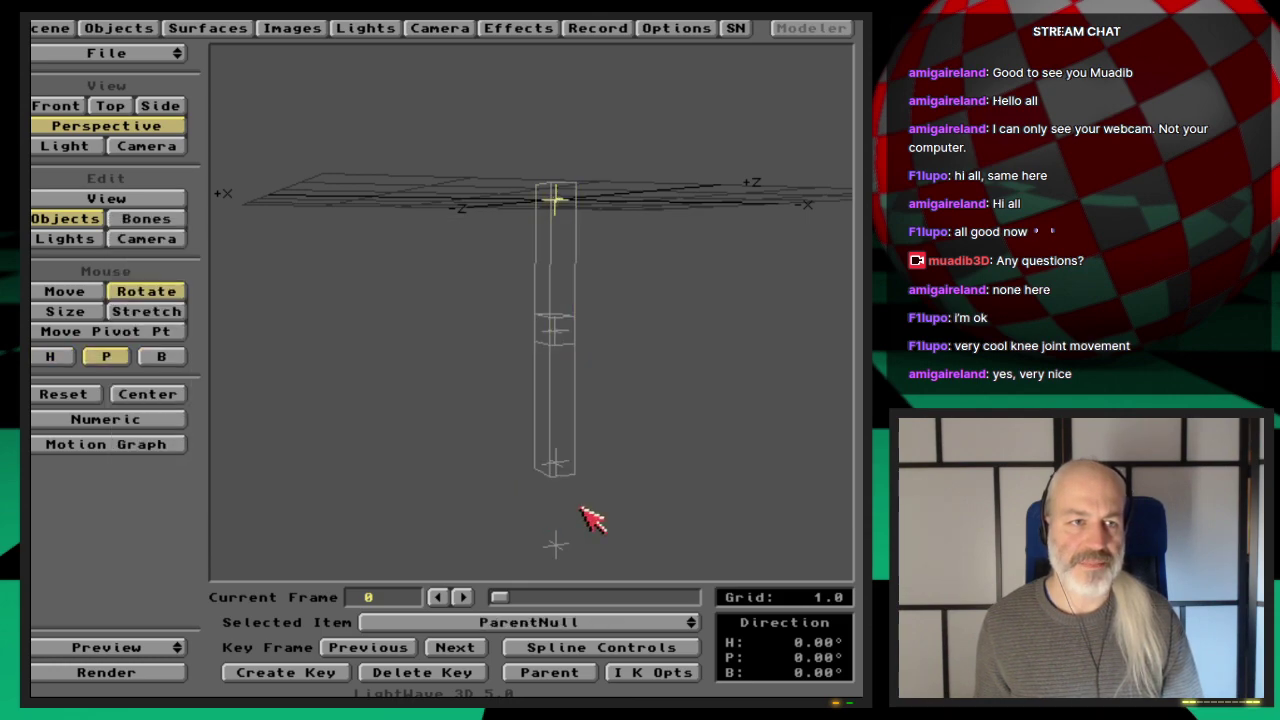
pyautogui.press('i')
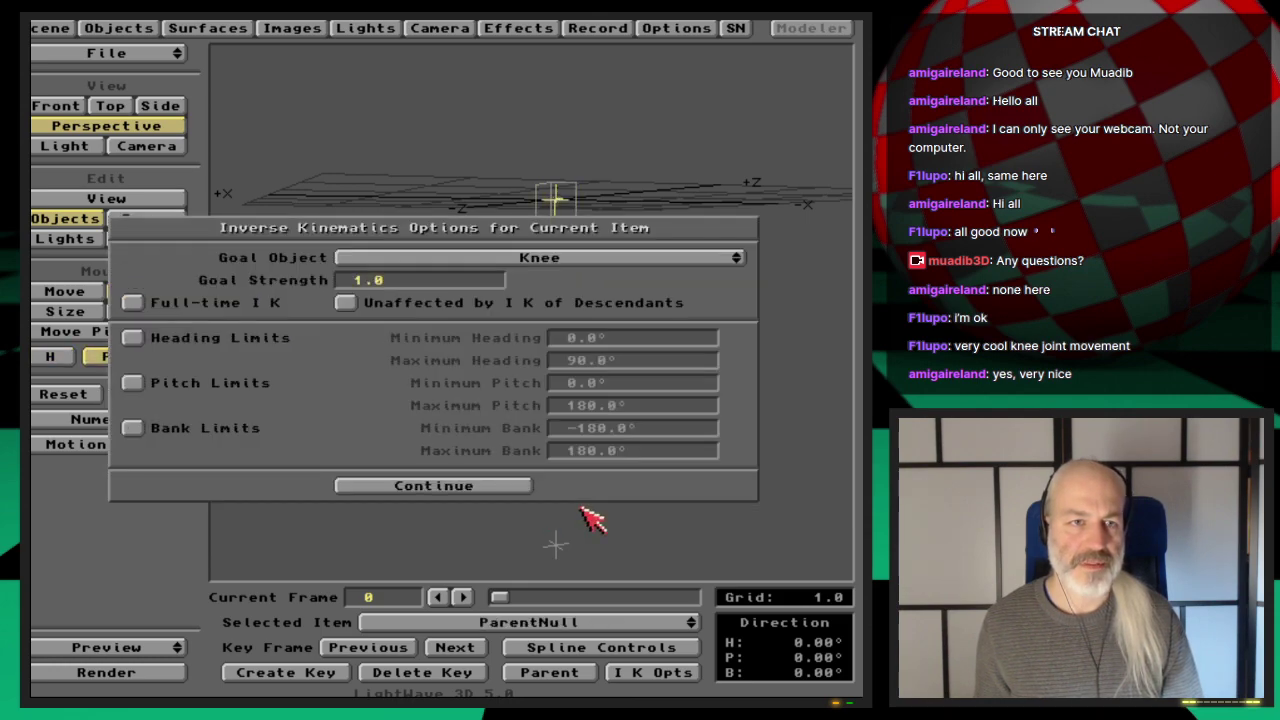
pyautogui.click(508, 489)
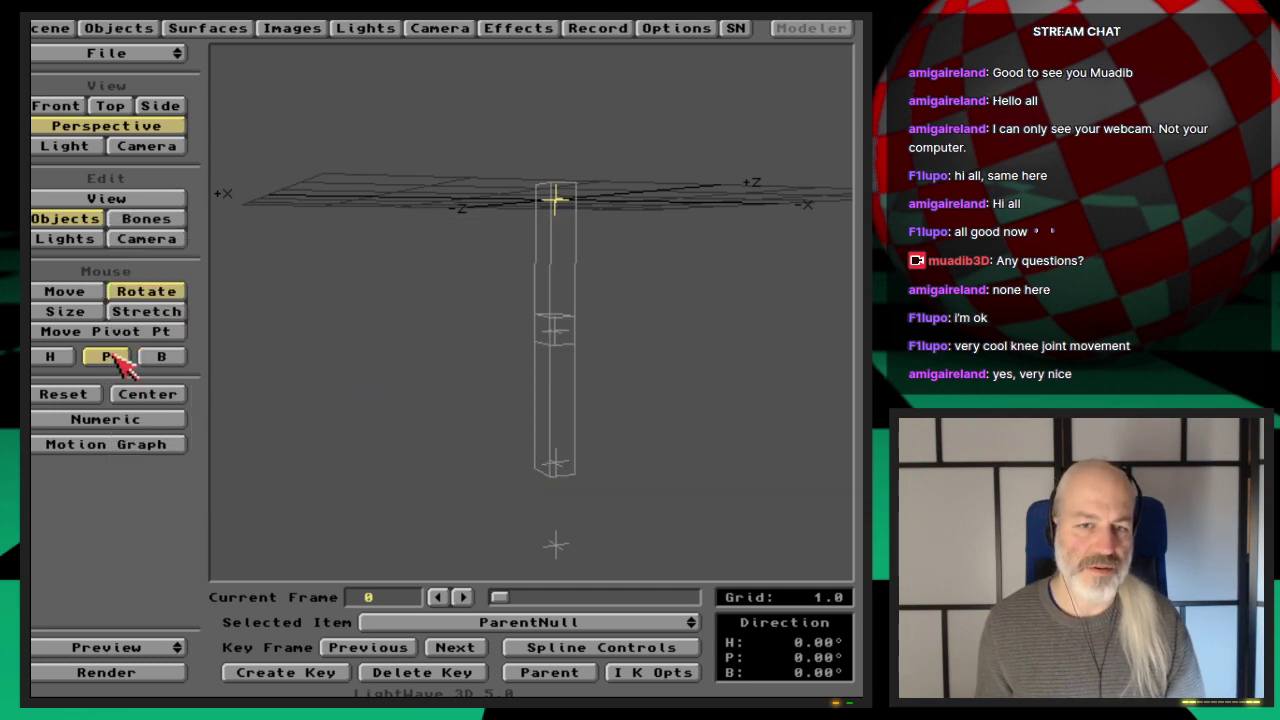
# Check which rotation channels are enabled on the Handle null and ParentNull.
pyautogui.press('Down')
pyautogui.press('Down')
pyautogui.press('Down')
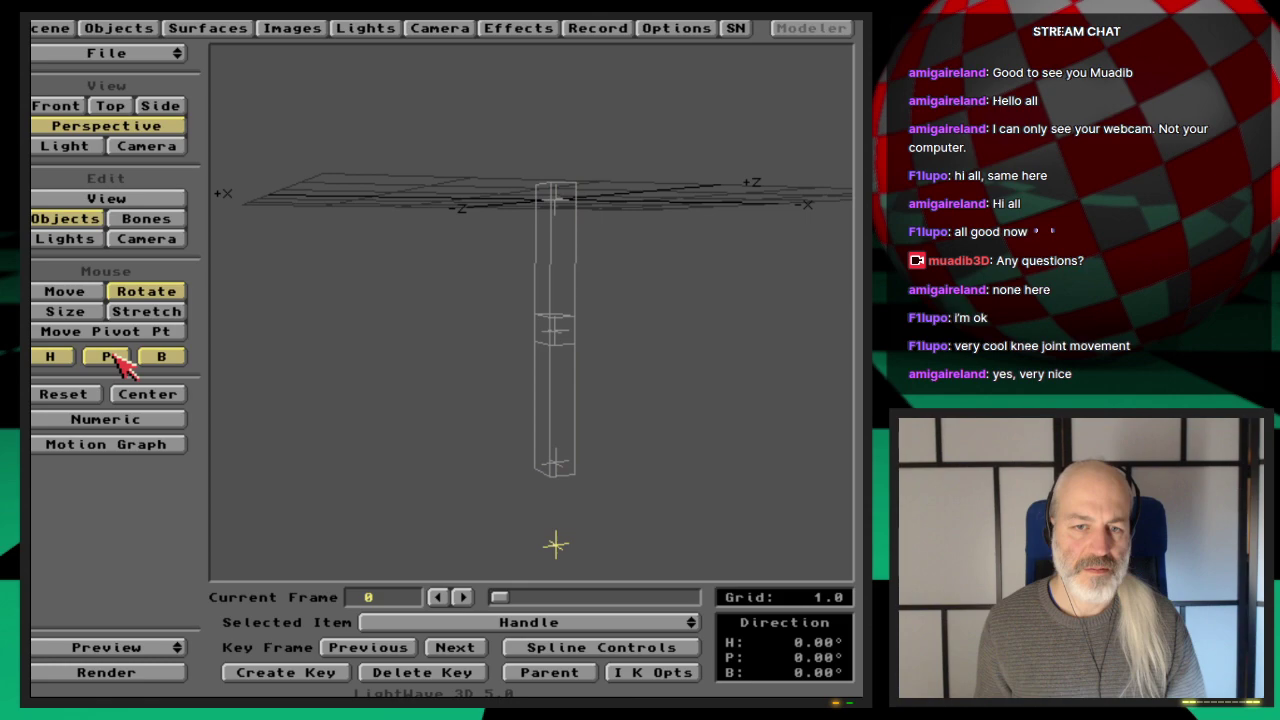
pyautogui.press('Down')
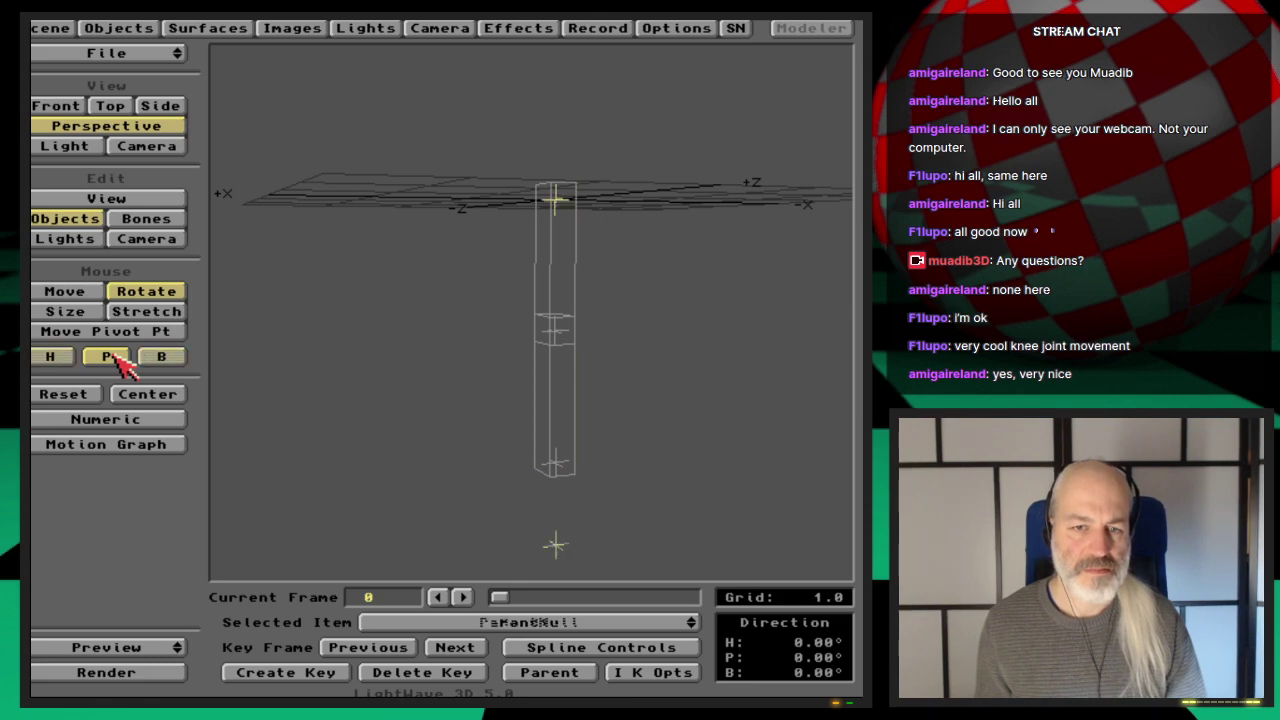
# Enable full-time inverse kinematics for the Tip null, keeping Handle as its goal object.
pyautogui.press('Down')
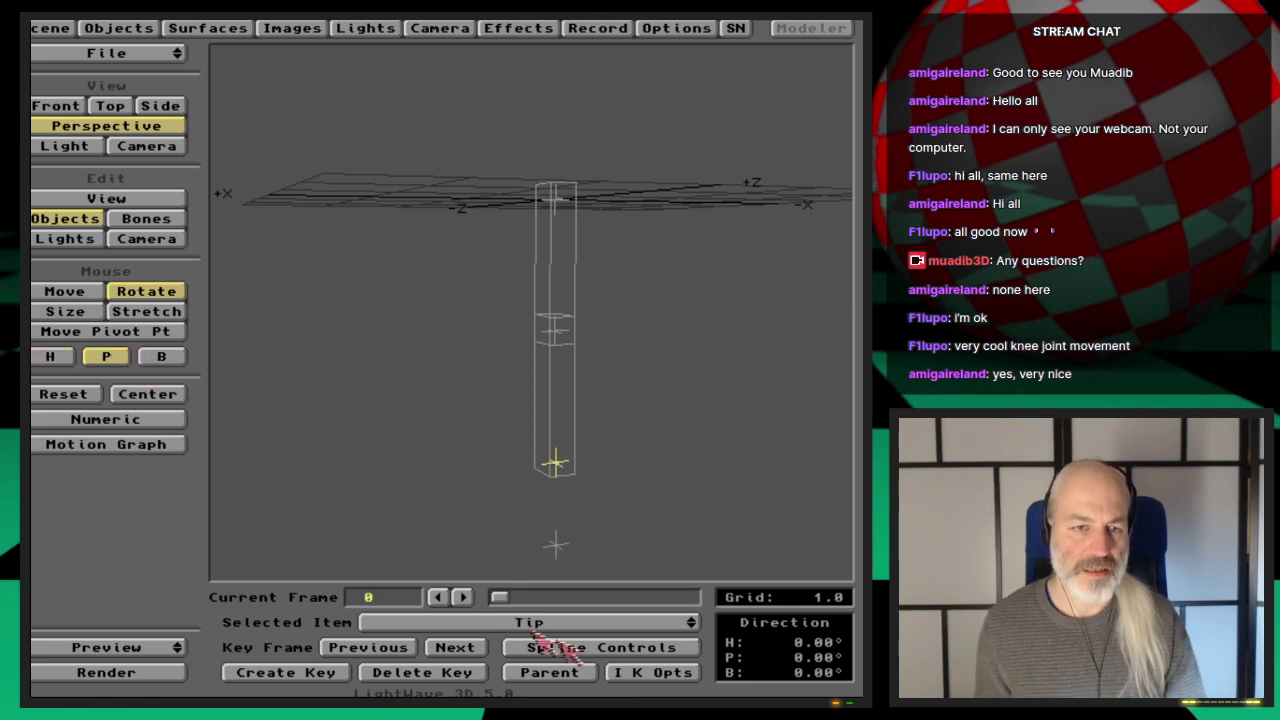
pyautogui.click(652, 673)
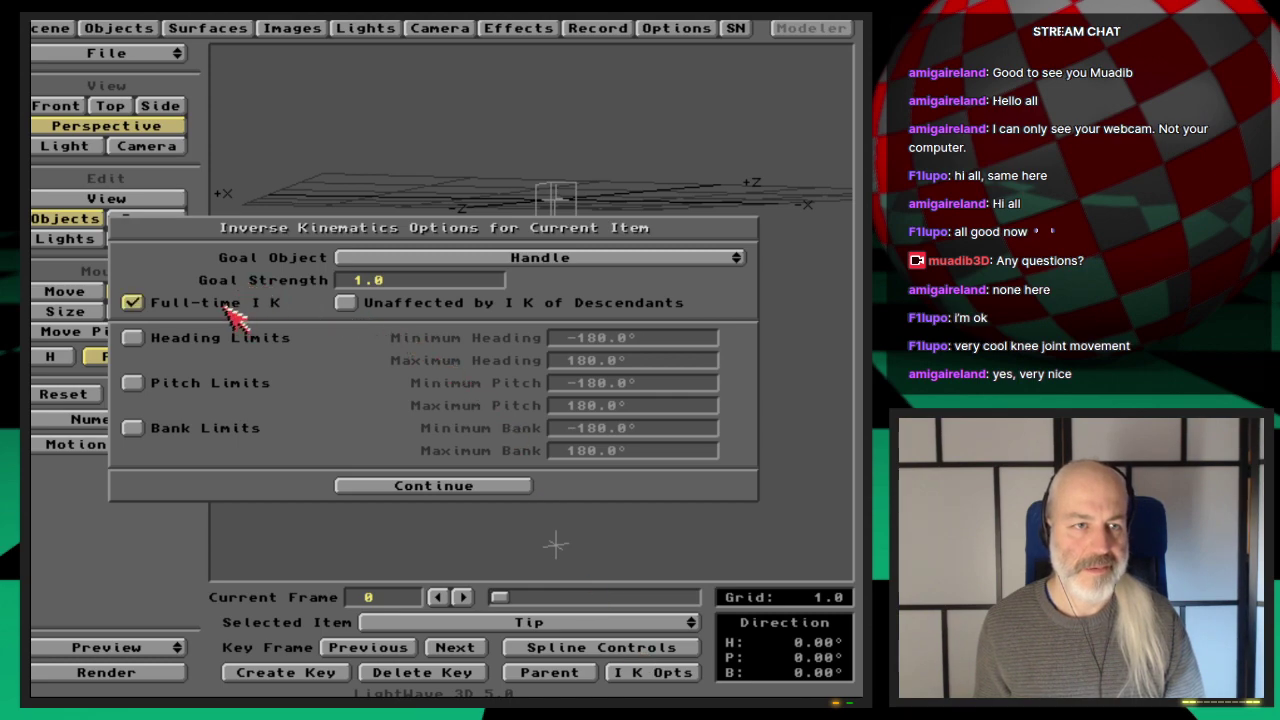
pyautogui.click(488, 487)
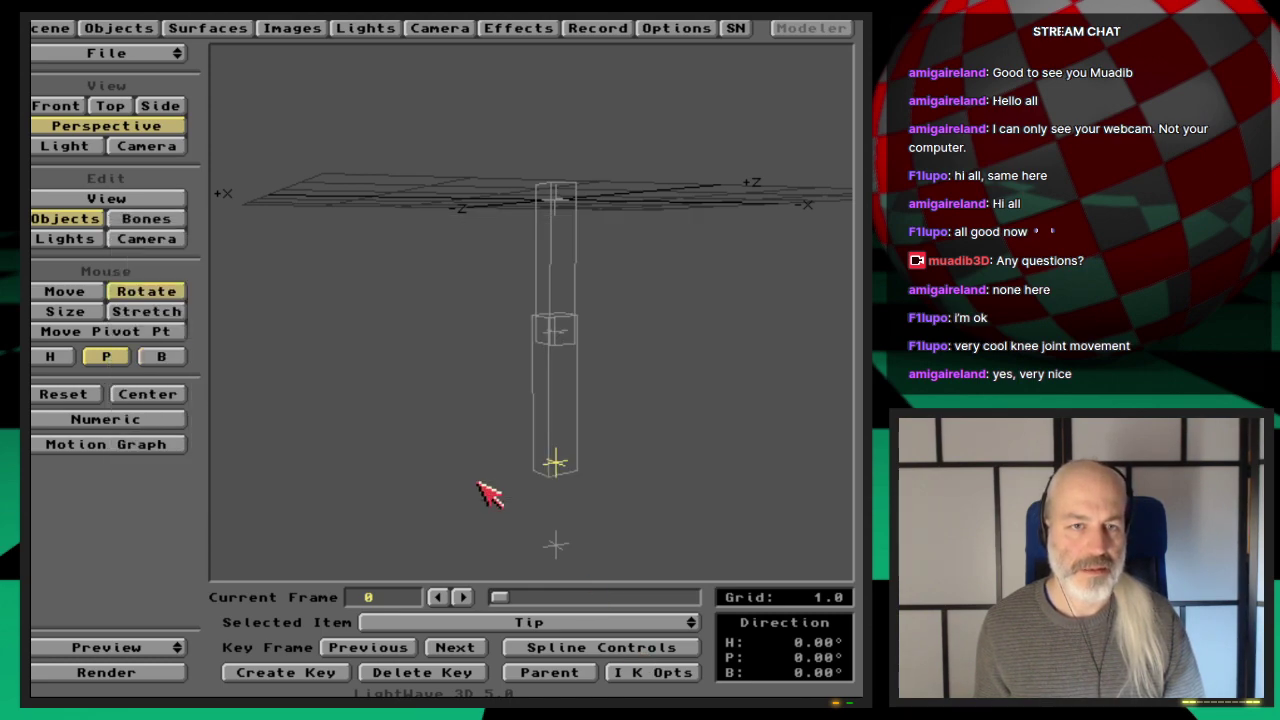
# Move the Handle null to about X 1.08, Y -3.88, Z -0.16 to test how the leg follows it.
pyautogui.press('v')
pyautogui.moveTo(664, 454); pyautogui.dragTo(696, 530)
pyautogui.press('o')
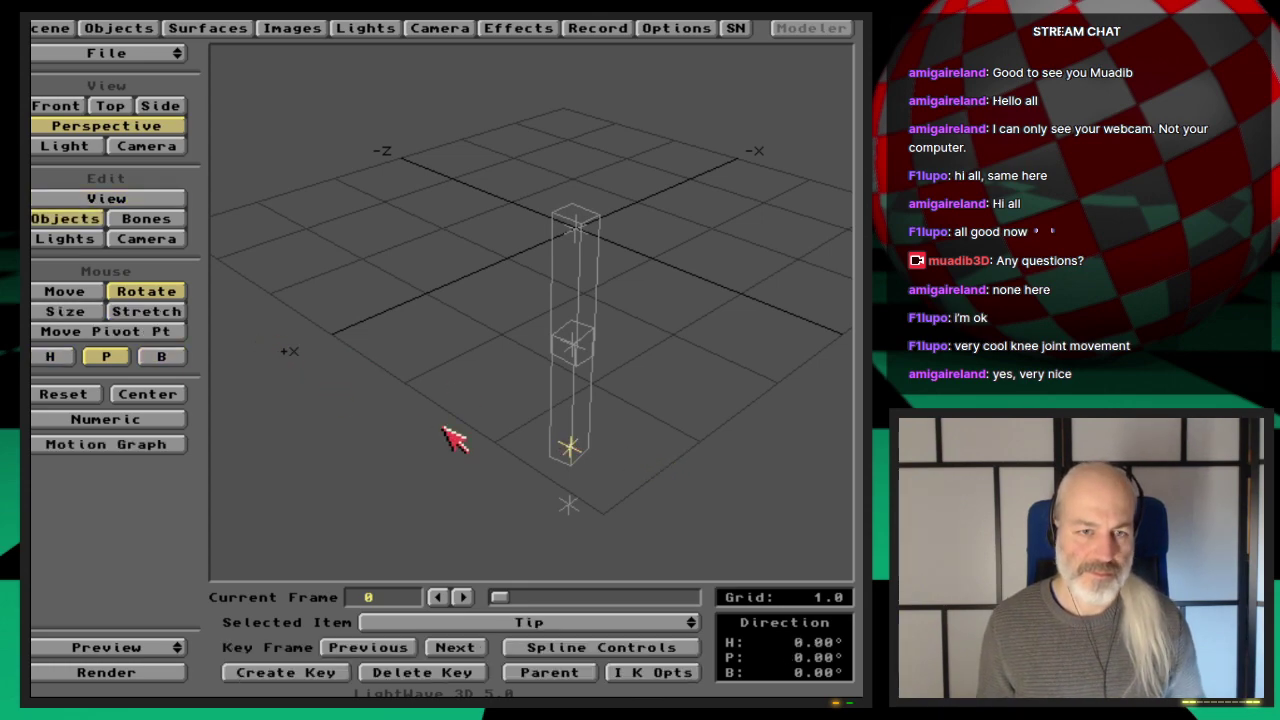
pyautogui.press('Up')
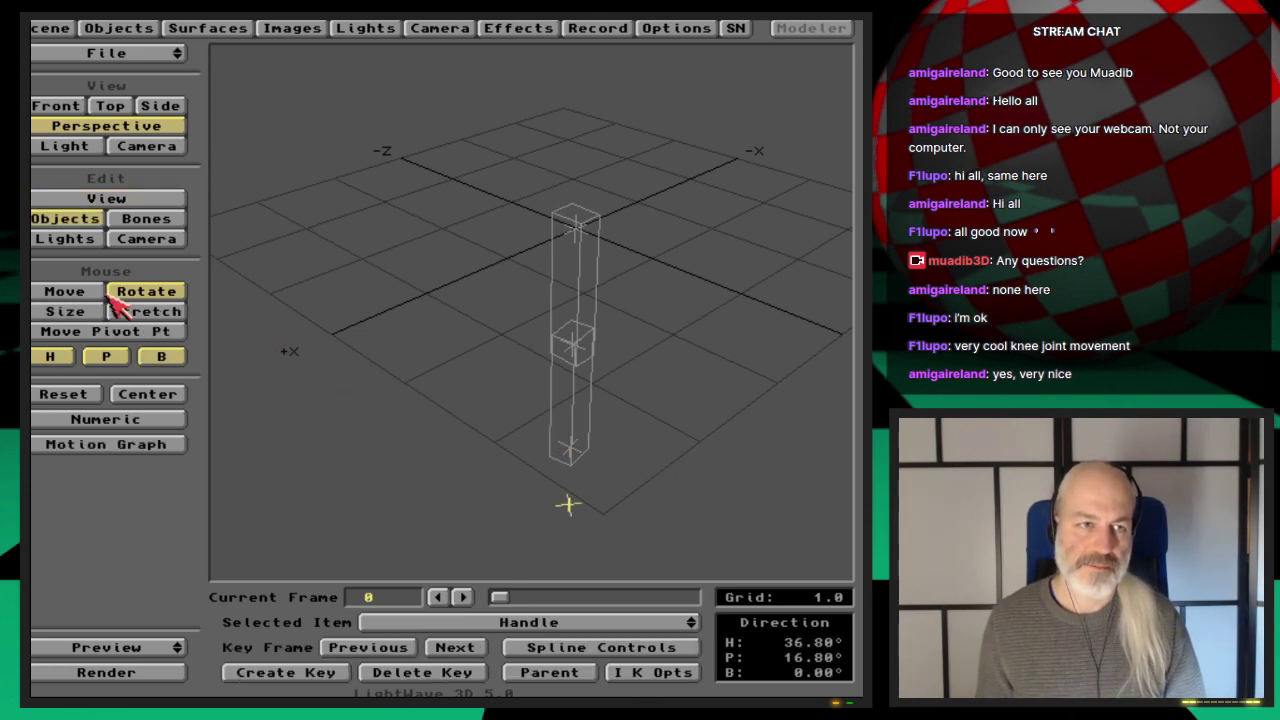
pyautogui.click(66, 292)
pyautogui.moveTo(380, 414); pyautogui.dragTo(498, 542)
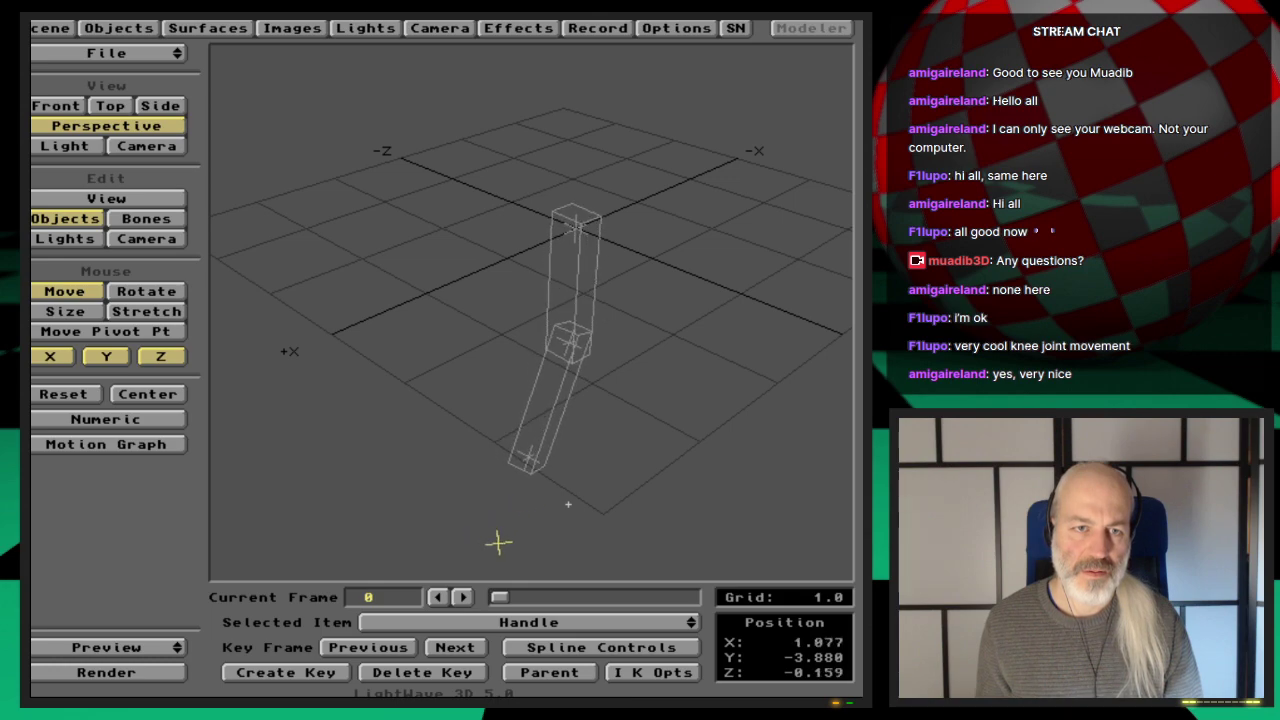
# Check which move and rotation channels are enabled on the Knee null.
pyautogui.press('Up')
pyautogui.press('Up')
pyautogui.press('Up')
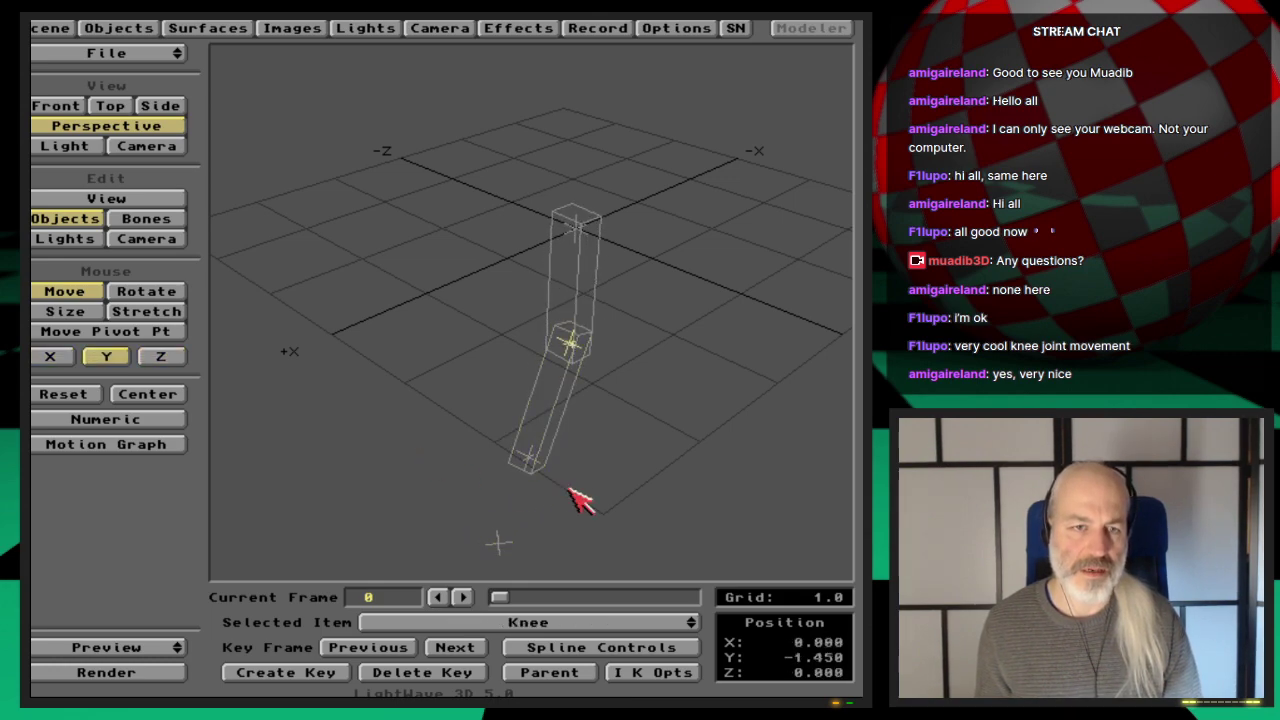
pyautogui.press('Down')
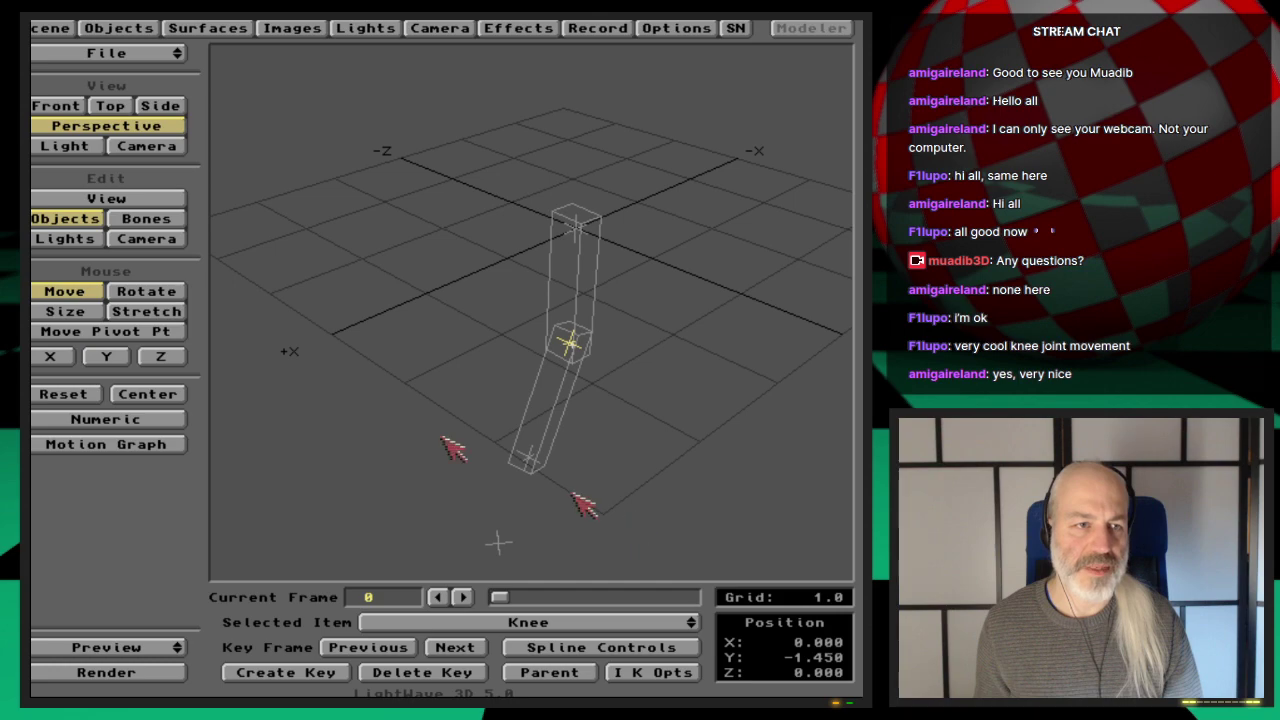
pyautogui.click(178, 292)
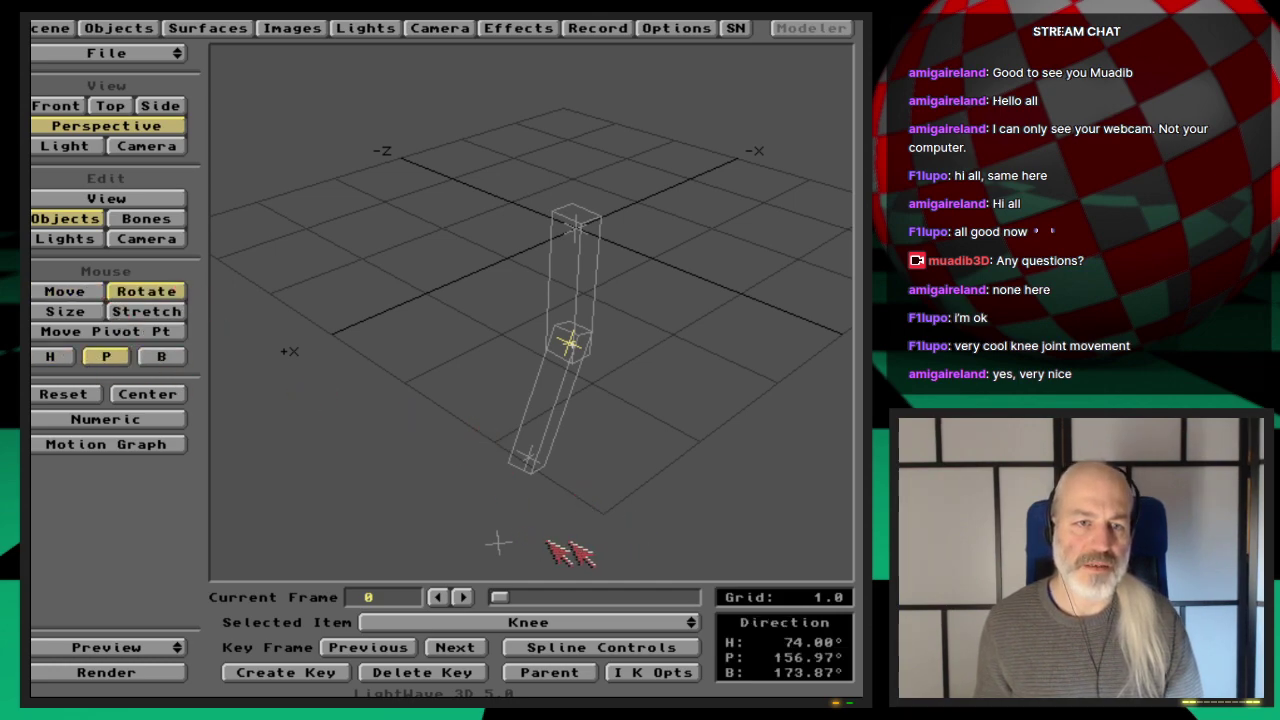
pyautogui.press('Up')
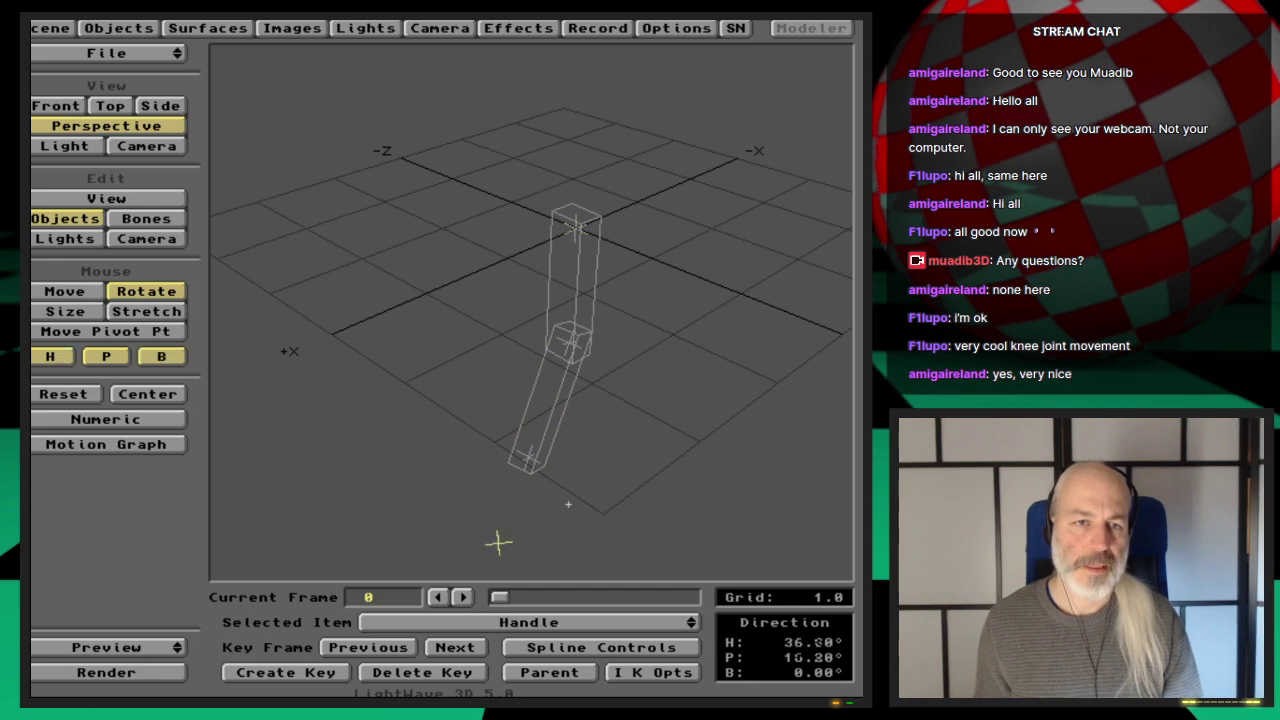
# Move the Handle null to about X -0.09, Y -3.88, Z 1.1 to test the leg's other bending direction.
pyautogui.click(98, 288)
pyautogui.moveTo(464, 418); pyautogui.dragTo(556, 315)
pyautogui.moveTo(585, 438); pyautogui.dragTo(639, 549)
# Check which rotation channels are enabled on Gear_lowerLeg1 (1), ParentNull and the Handle null.
pyautogui.press('Up')
pyautogui.press('Up')
pyautogui.press('Up')
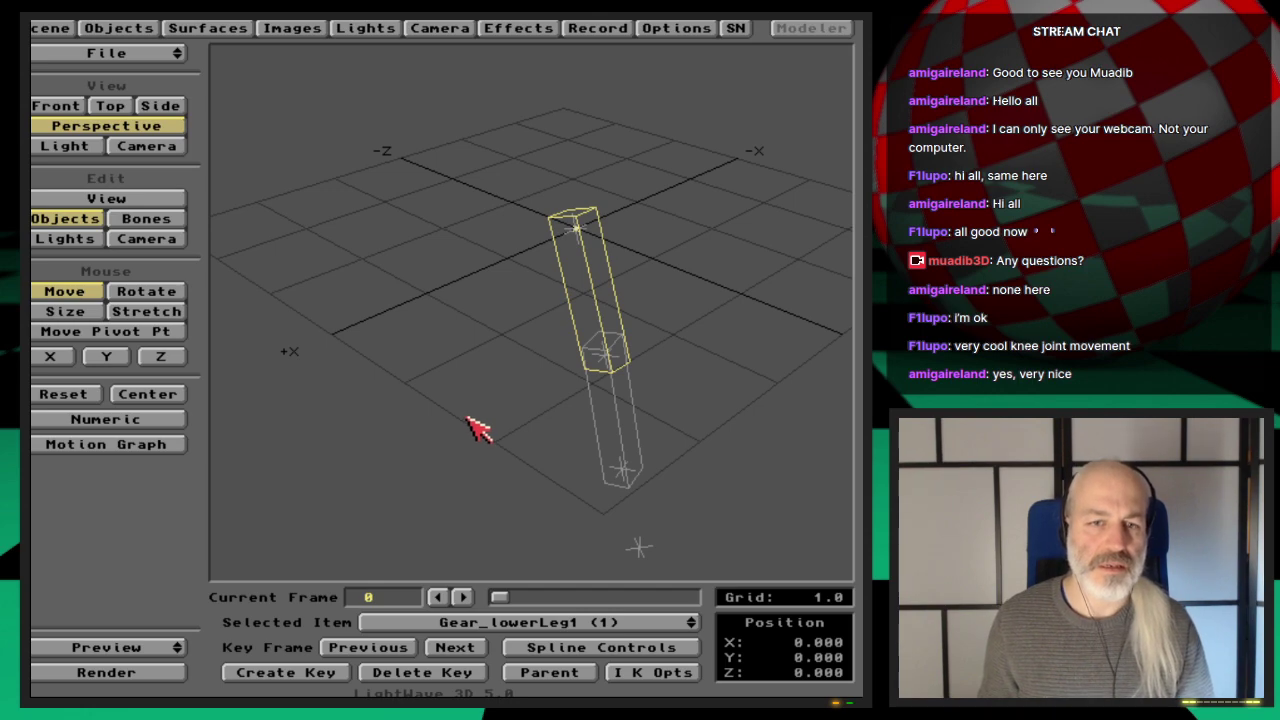
pyautogui.click(150, 292)
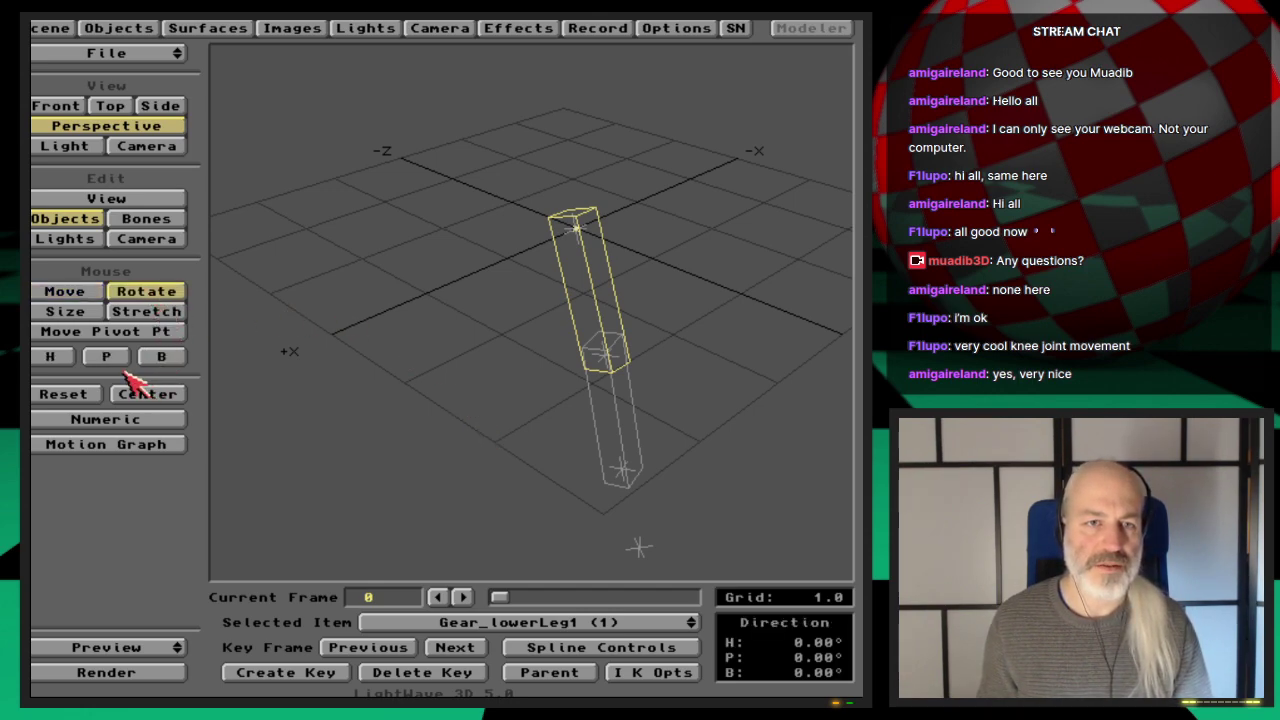
pyautogui.press('Up')
pyautogui.click(118, 362)
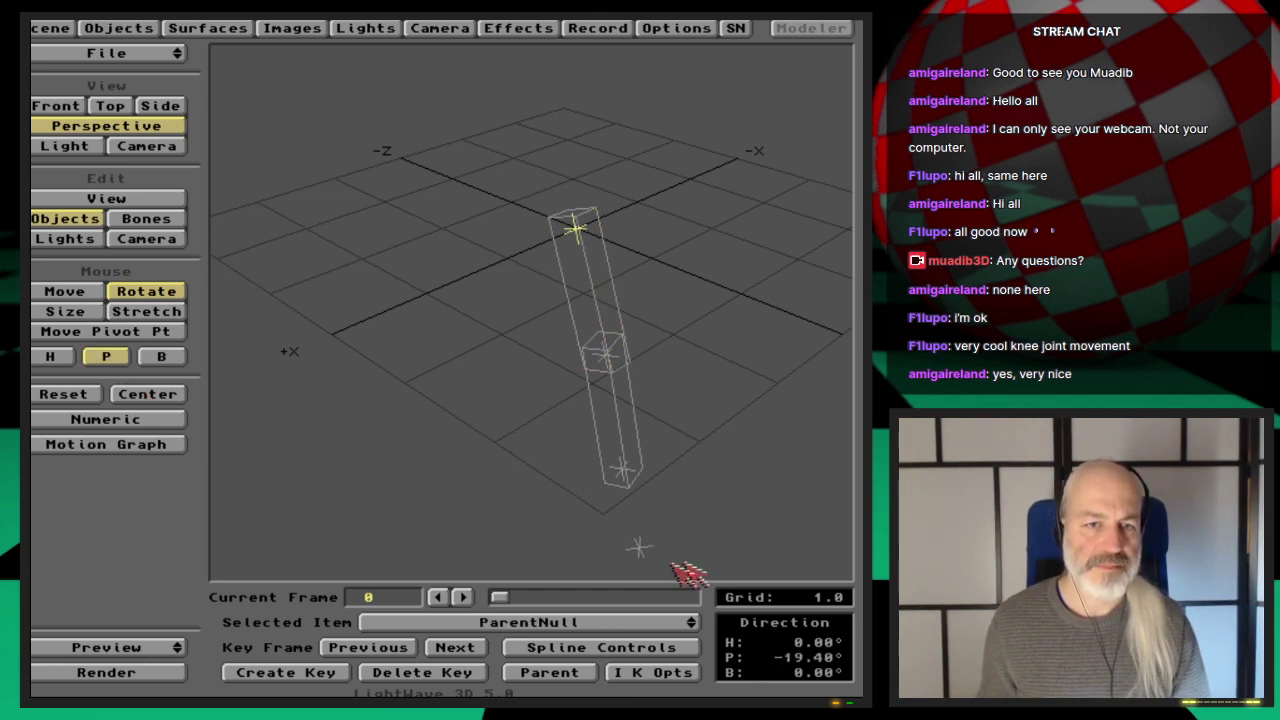
pyautogui.press('Down')
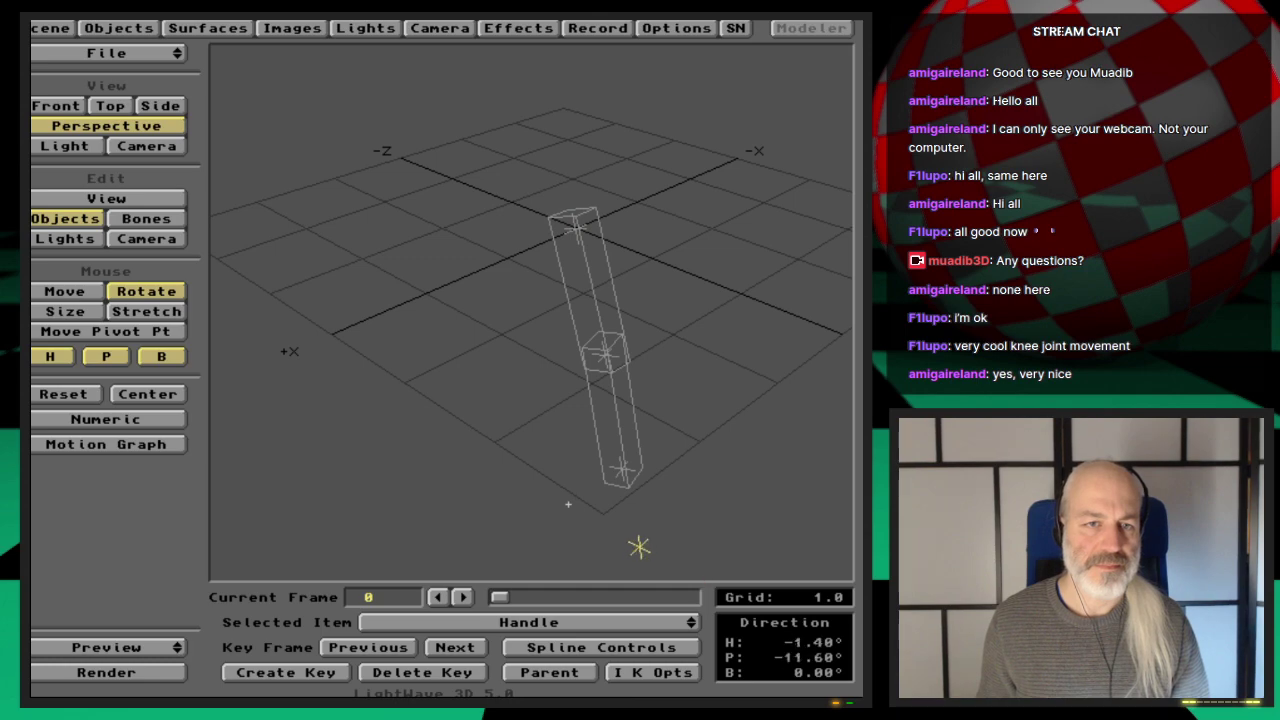
pyautogui.press('Up')
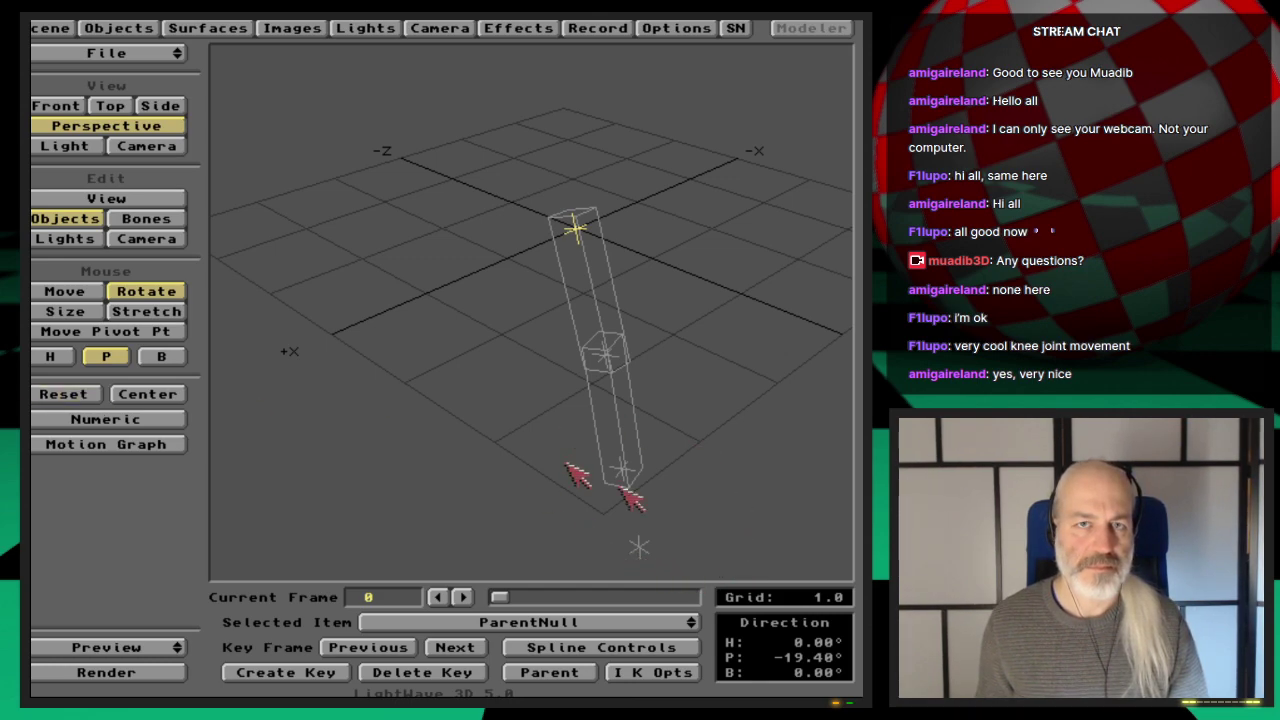
pyautogui.press('Up')
pyautogui.press('Up')
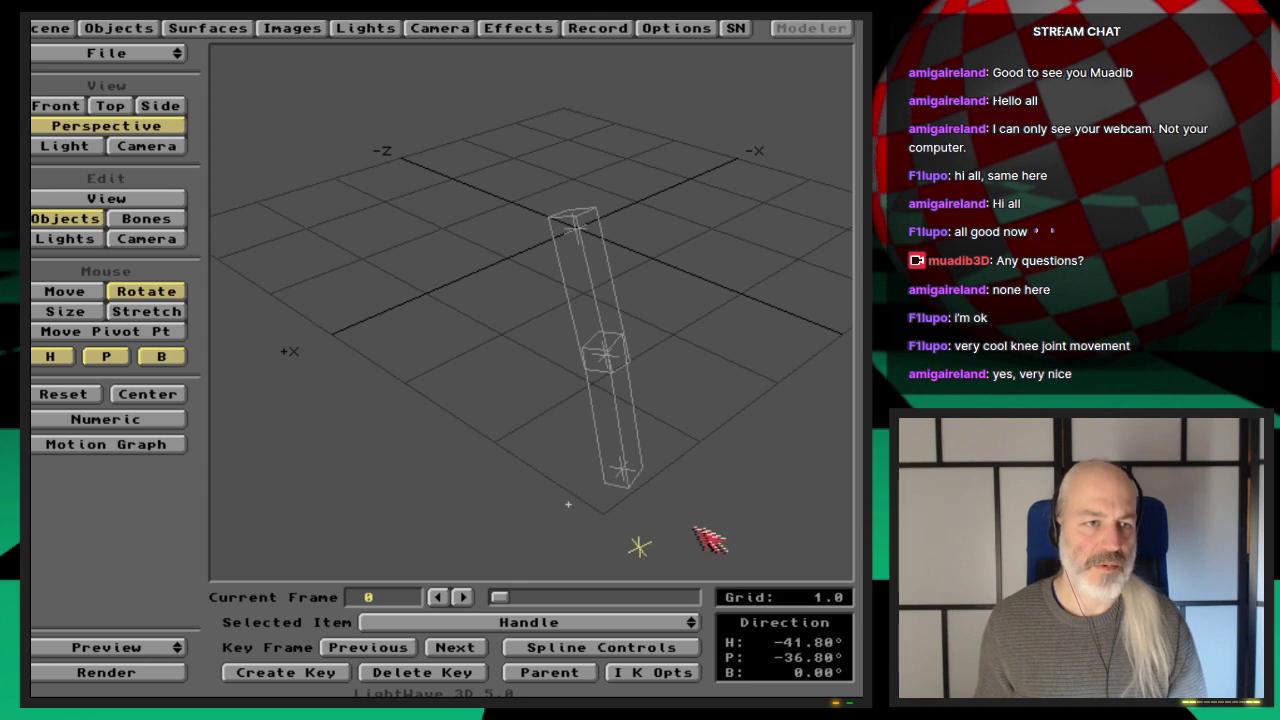
# Move the Handle null in wide sweeps around the leg to test the knee's bending.
pyautogui.click(95, 292)
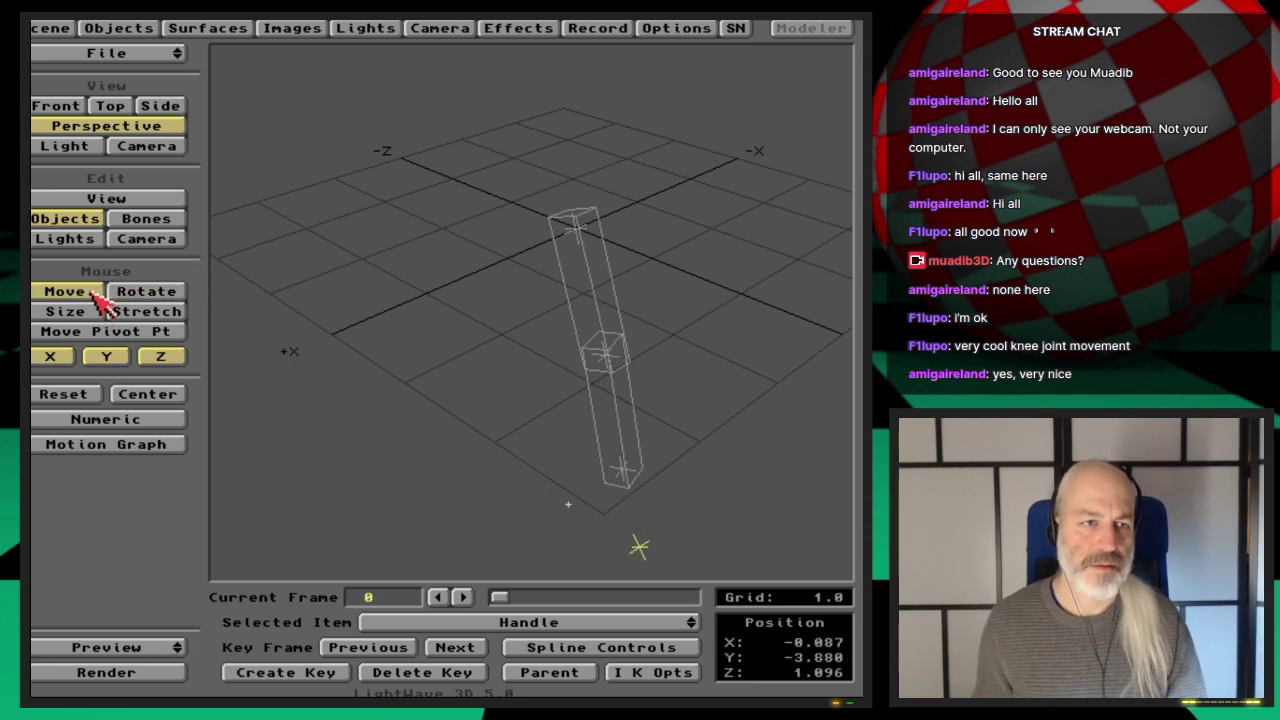
pyautogui.moveTo(543, 455)
pyautogui.mouseDown()
pyautogui.moveTo(335, 383)
pyautogui.moveTo(370, 267)
pyautogui.mouseUp()
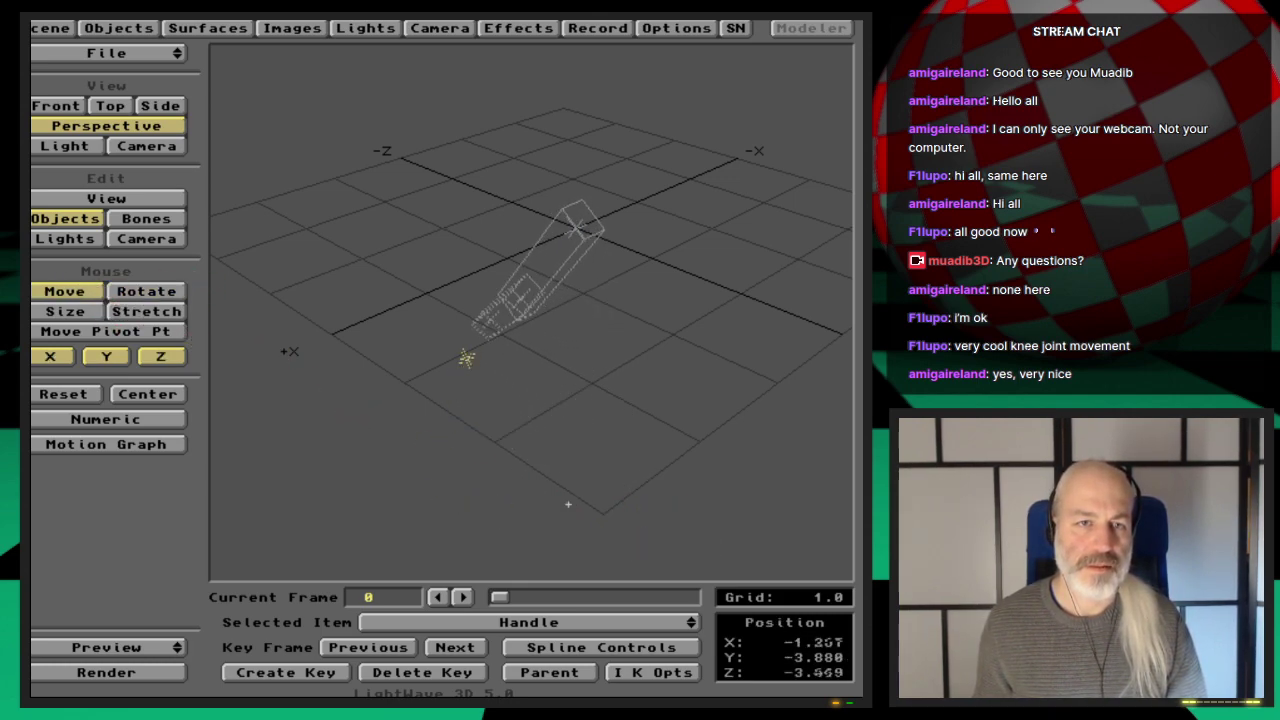
pyautogui.moveTo(500, 316); pyautogui.dragTo(737, 249)
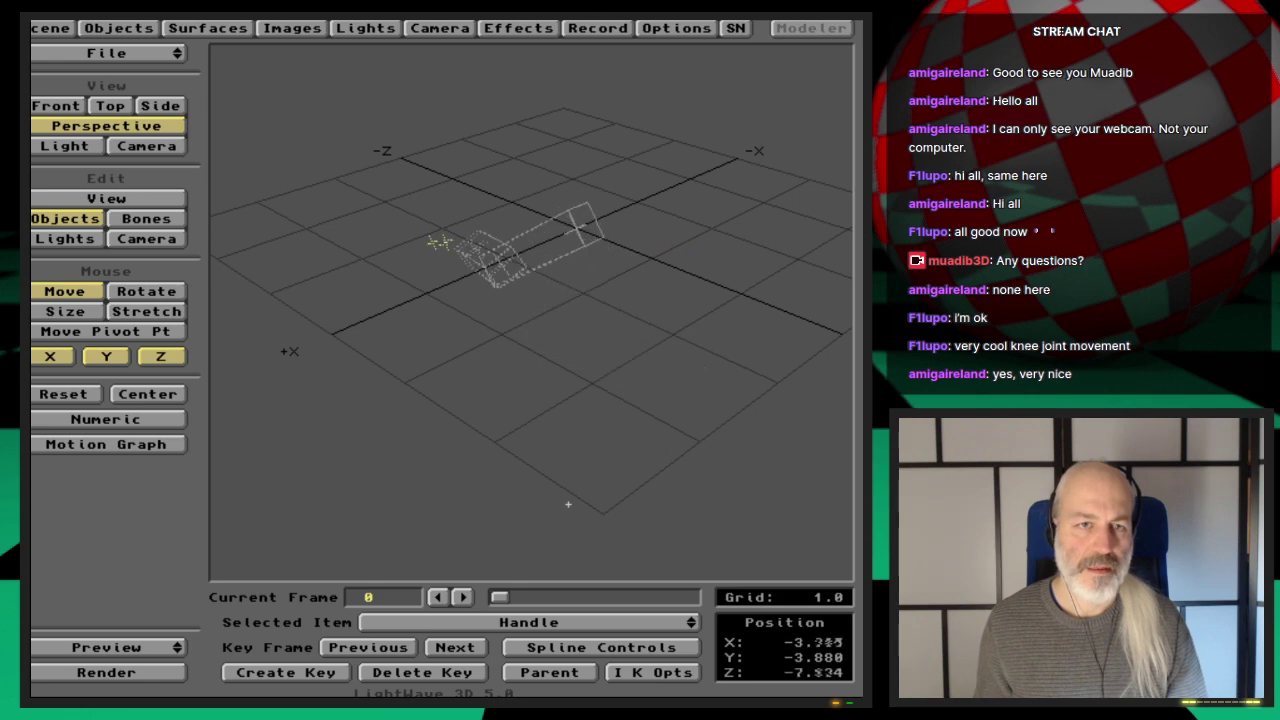
pyautogui.moveTo(435, 252); pyautogui.dragTo(795, 430)
pyautogui.moveTo(568, 504); pyautogui.dragTo(568, 504)
pyautogui.moveTo(825, 350); pyautogui.dragTo(472, 330)
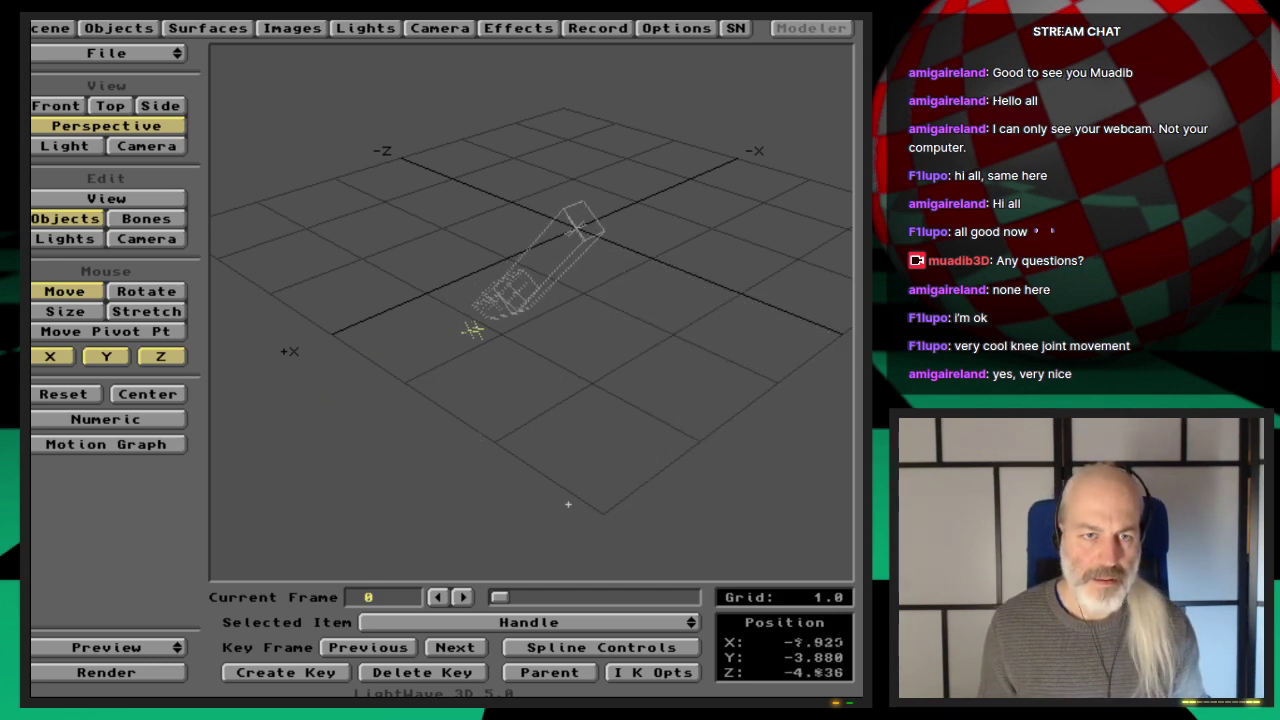
pyautogui.moveTo(668, 365); pyautogui.dragTo(507, 310)
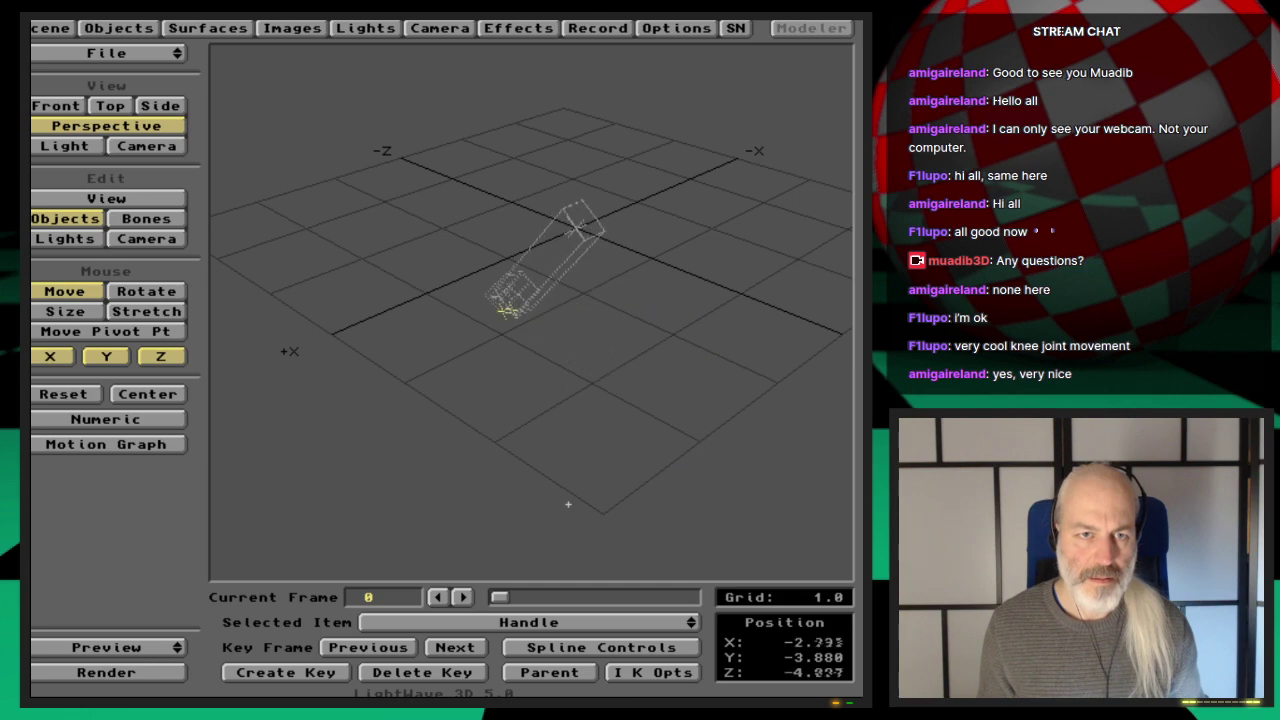
pyautogui.moveTo(418, 412); pyautogui.dragTo(576, 541)
# Restore the Handle and Tip nulls to their keyed positions by stepping one frame away and back.
pyautogui.click(578, 466)
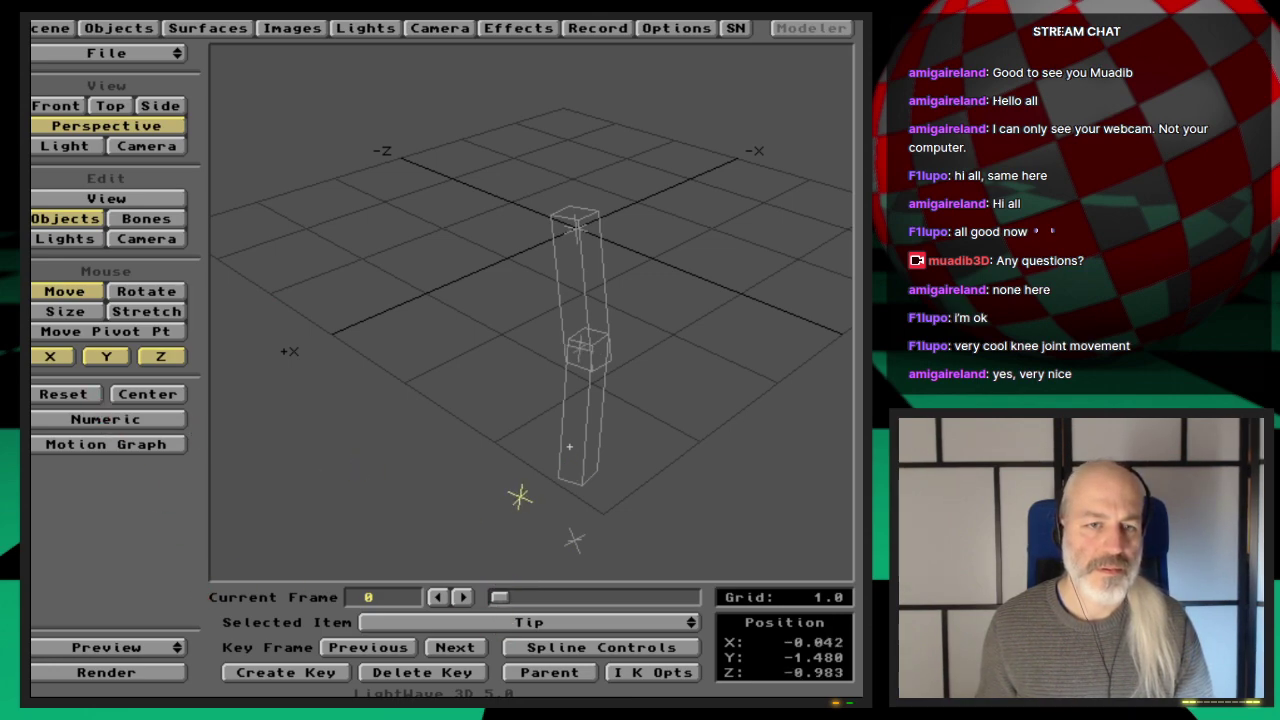
pyautogui.press('Right')
pyautogui.press('Left')
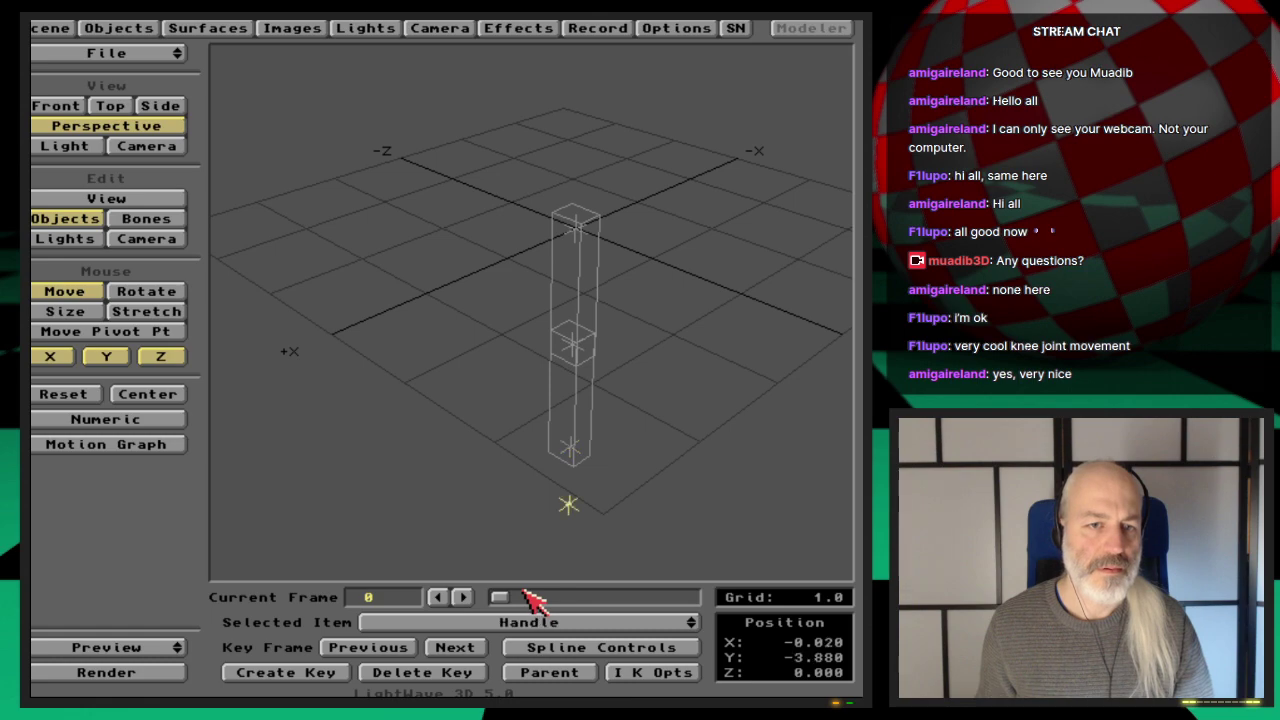
# Try moving the Handle and Tip nulls away from the leg, and restore their keyed positions.
pyautogui.moveTo(510, 510); pyautogui.dragTo(766, 508)
pyautogui.moveTo(505, 517); pyautogui.dragTo(645, 568)
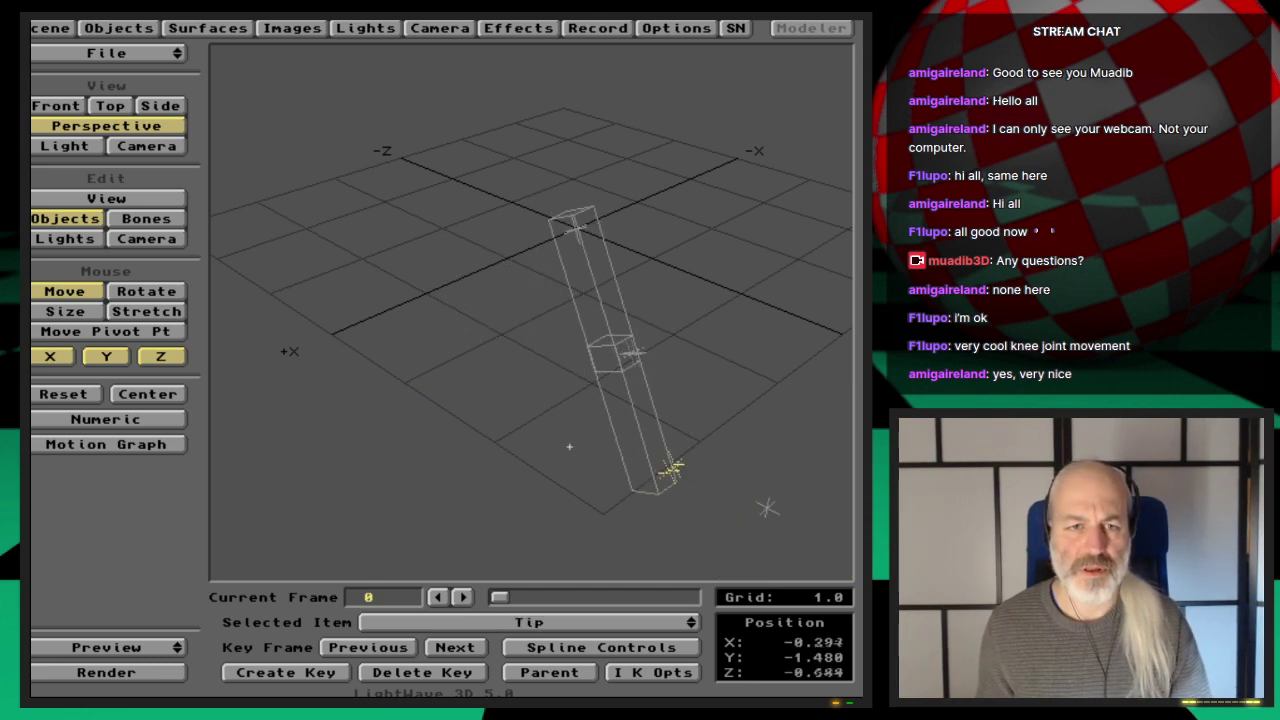
pyautogui.press('Left')
pyautogui.press('Up')
pyautogui.press('Down')
pyautogui.press('Down')
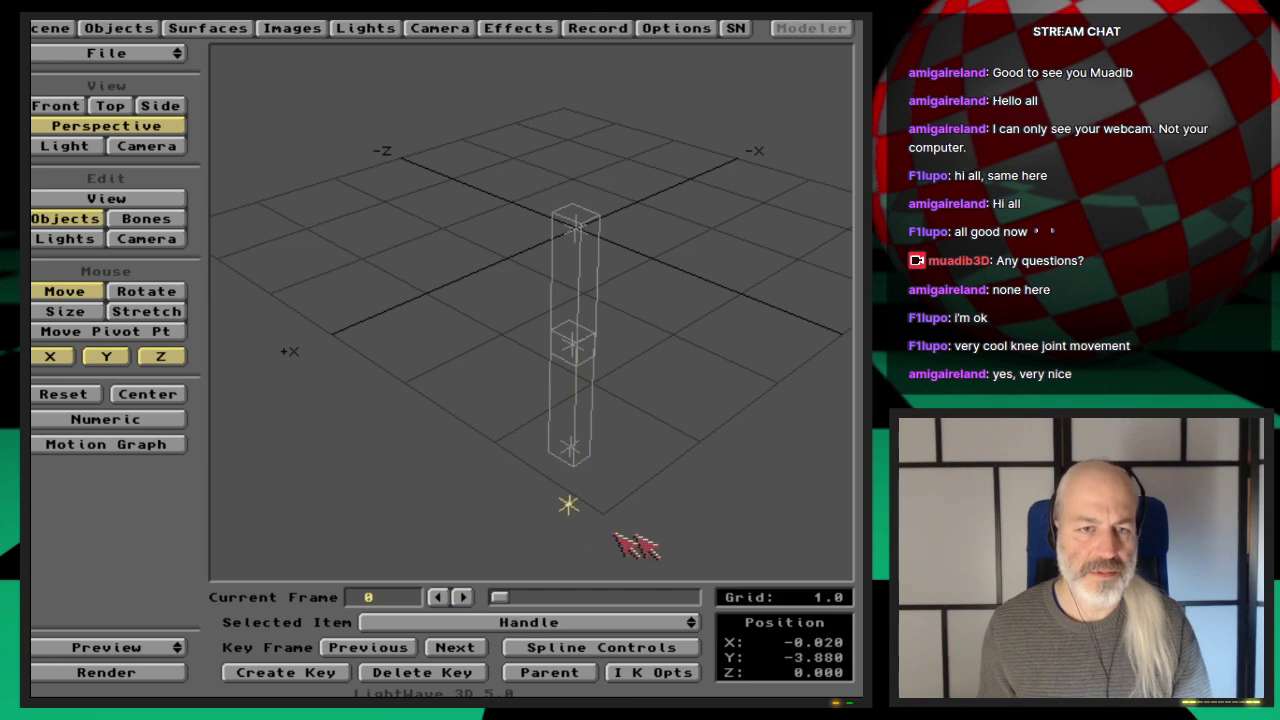
# Move the Handle null to about X 0.21, Y -2.6, Z 0.76 and compare the knee bend in front and side views.
pyautogui.moveTo(614, 536); pyautogui.dragTo(676, 561)
pyautogui.press('1')
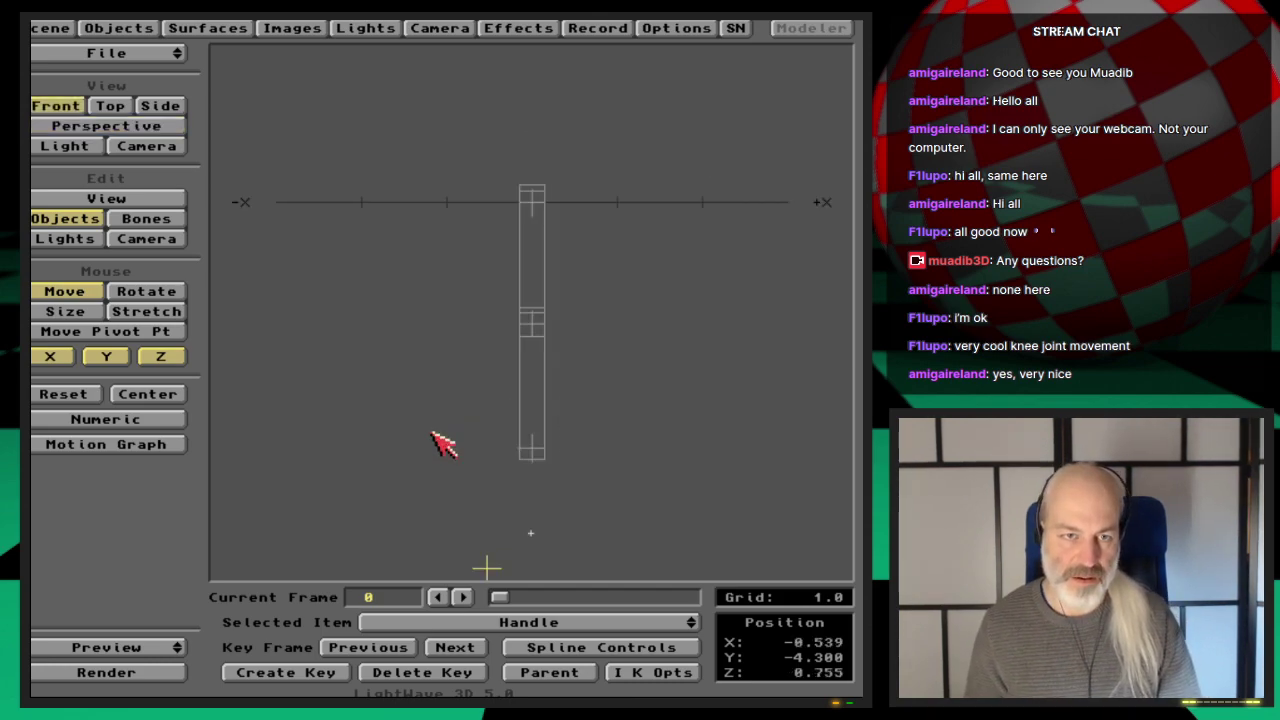
pyautogui.press('3')
pyautogui.press('1')
pyautogui.moveTo(490, 488); pyautogui.dragTo(546, 343)
pyautogui.press('3')
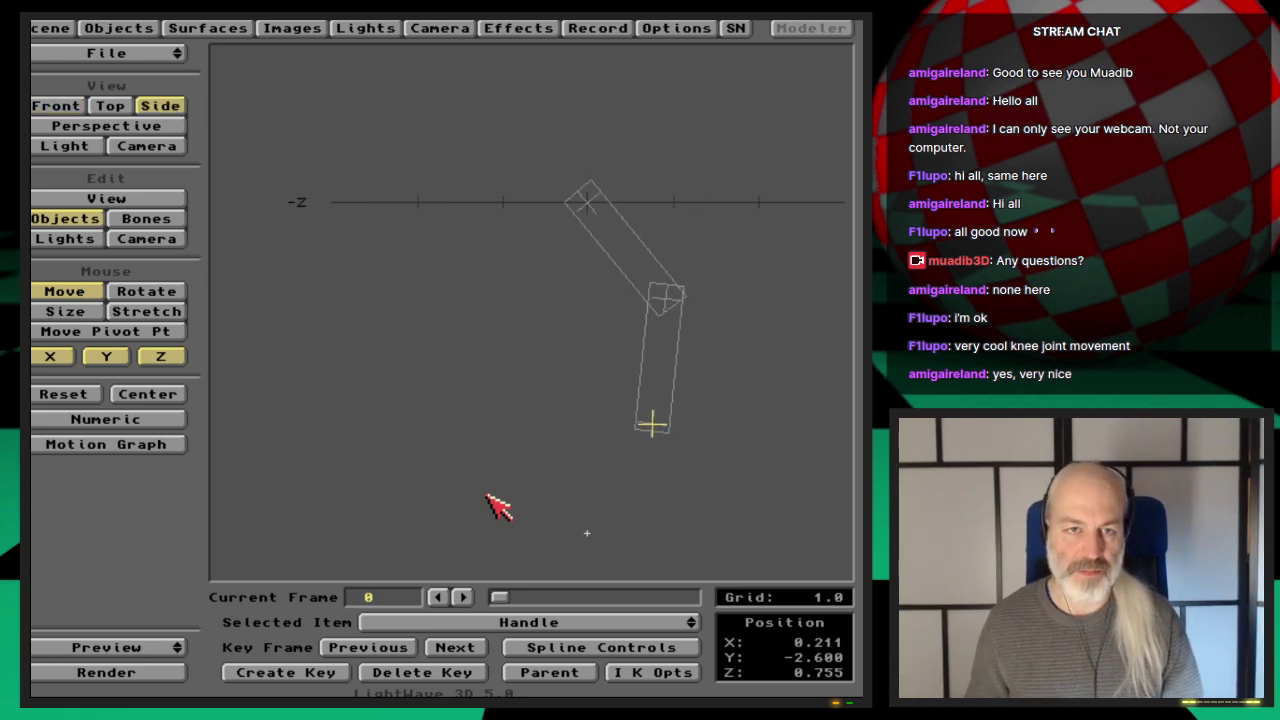
# Move the Handle null through varied positions in the side view, ending at about Y -3.48, Z -1.42.
pyautogui.moveTo(623, 491); pyautogui.dragTo(383, 346)
pyautogui.moveTo(412, 278); pyautogui.dragTo(543, 414)
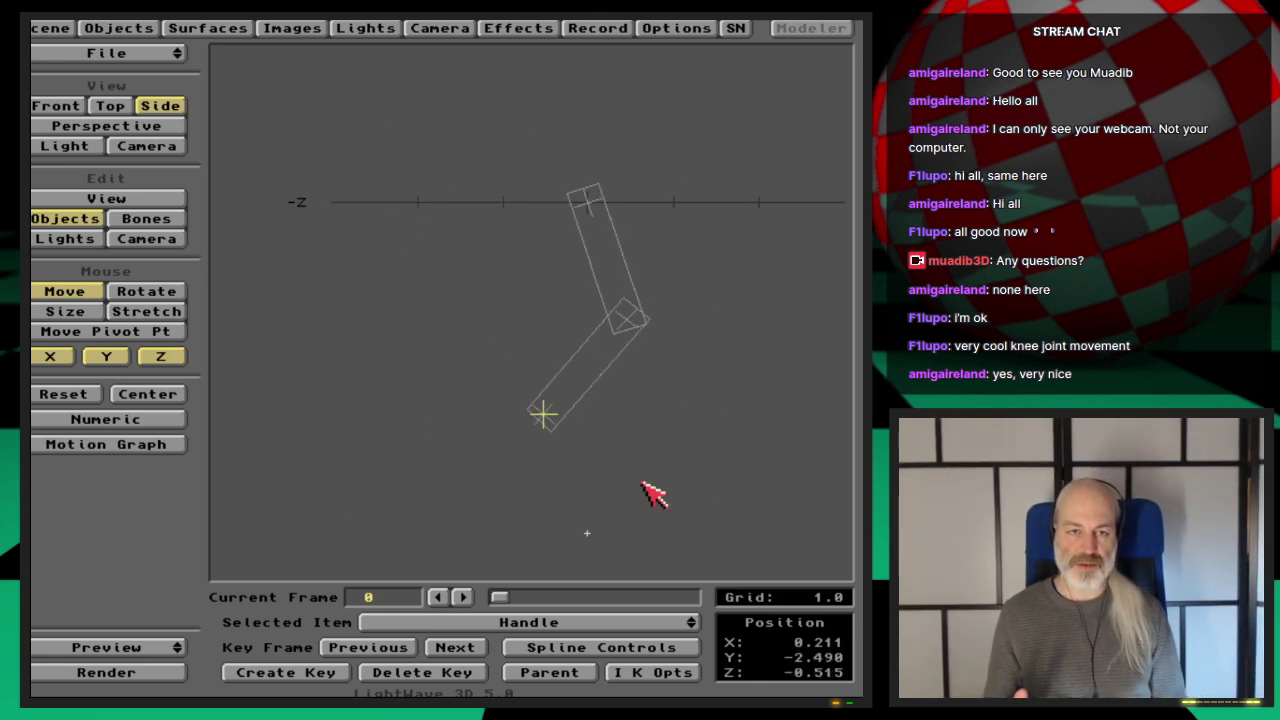
pyautogui.moveTo(666, 480); pyautogui.dragTo(699, 601)
pyautogui.moveTo(700, 358); pyautogui.dragTo(599, 321)
pyautogui.moveTo(565, 470); pyautogui.dragTo(895, 282)
pyautogui.moveTo(805, 308); pyautogui.dragTo(465, 432)
pyautogui.moveTo(699, 501); pyautogui.dragTo(756, 367)
pyautogui.moveTo(679, 395); pyautogui.dragTo(677, 392)
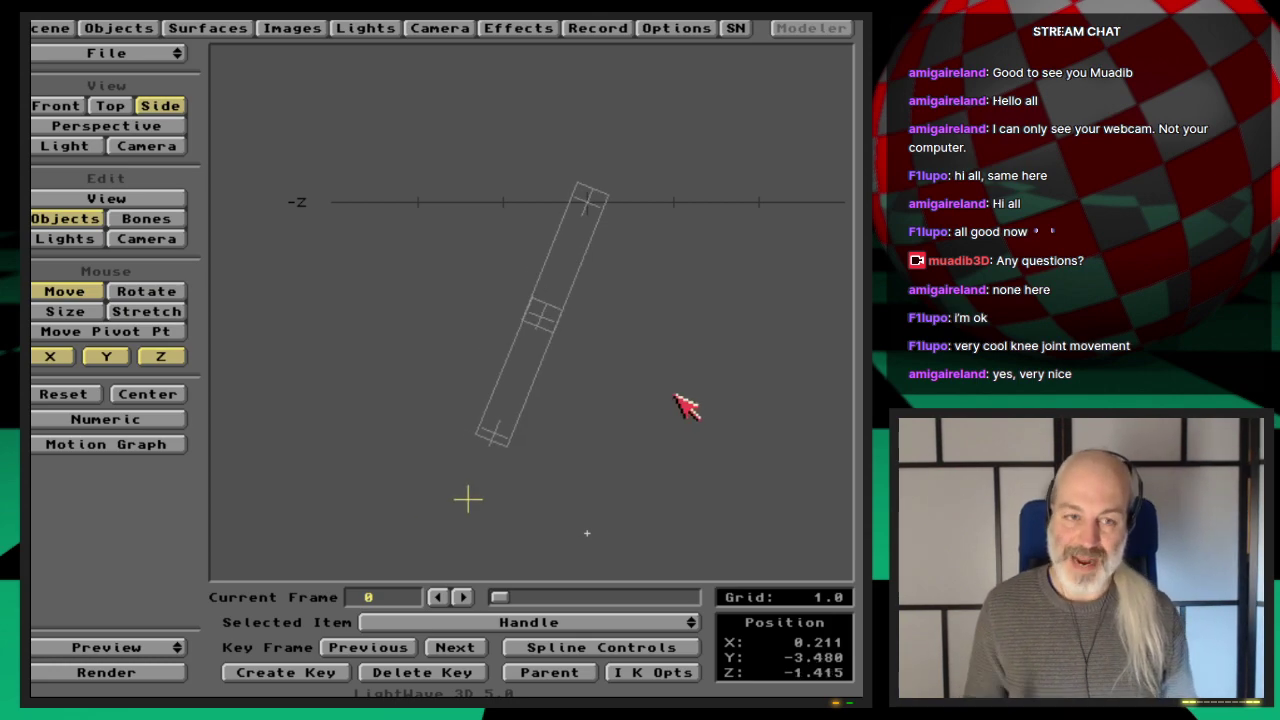
# Load the scene FrontGearRig from the drawer 3D:webcast/Ep.33/Scenes.
pyautogui.moveTo(172, 58); pyautogui.dragTo(180, 78)
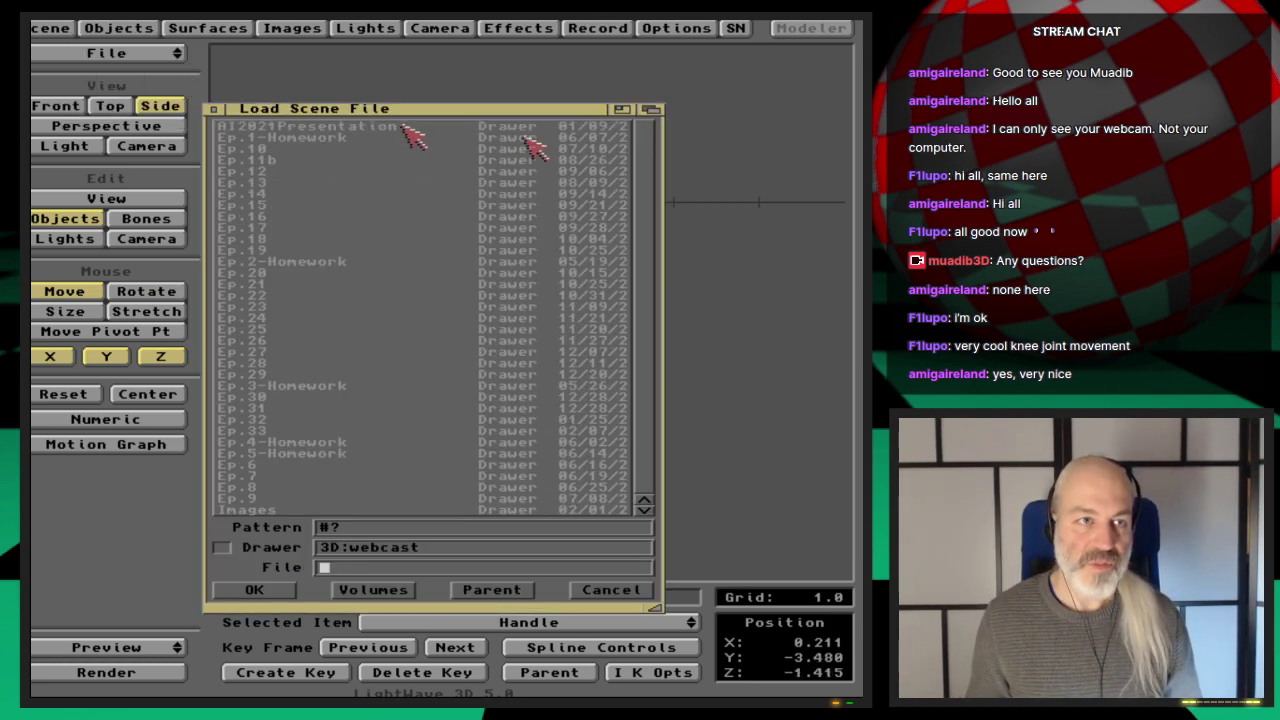
pyautogui.click(271, 431)
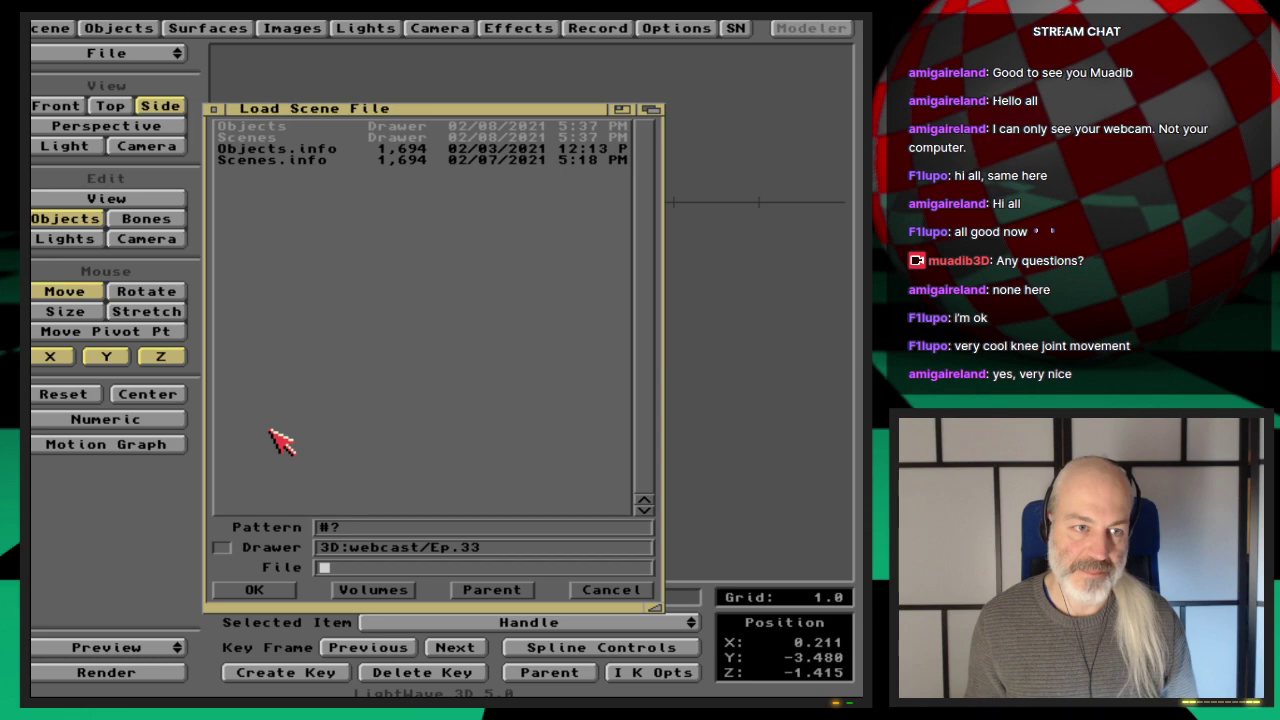
pyautogui.click(262, 138)
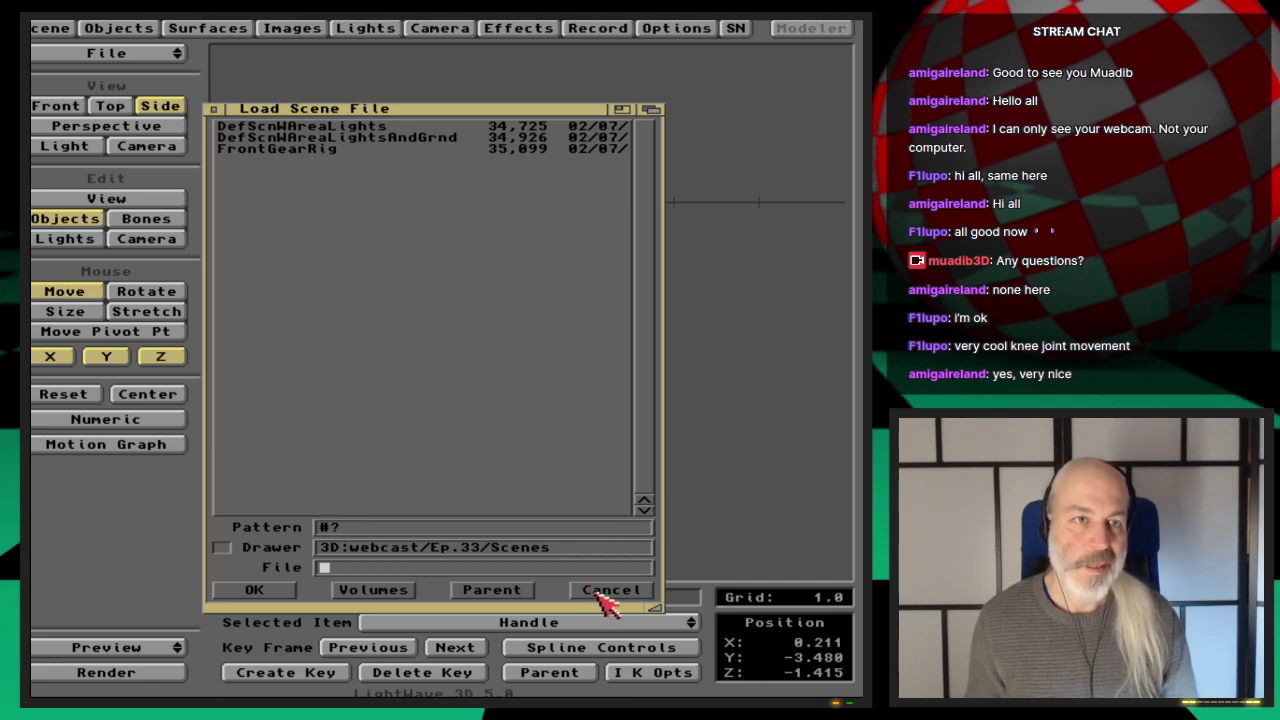
pyautogui.doubleClick(330, 149)
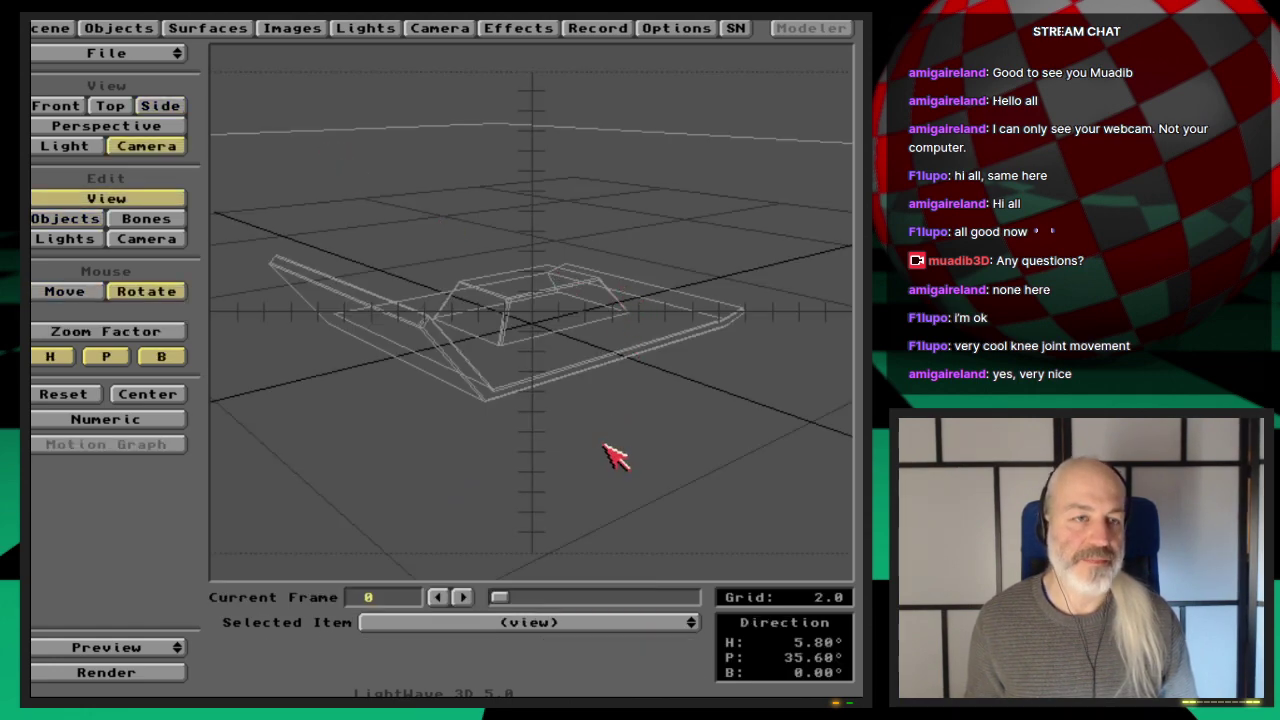
# Load the scene FrontGear_rig from the drawer 3D:webcast/Ep.32/Scenes.
pyautogui.moveTo(160, 53); pyautogui.dragTo(165, 72)
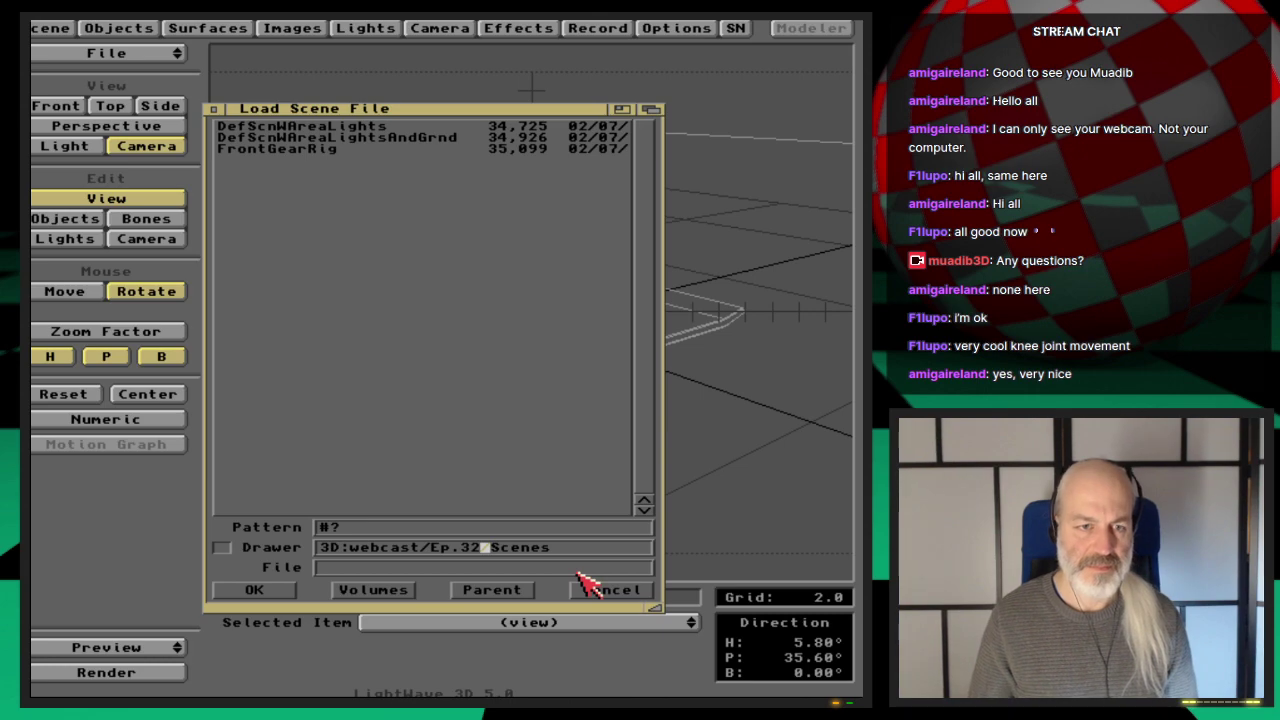
pyautogui.press('Return')
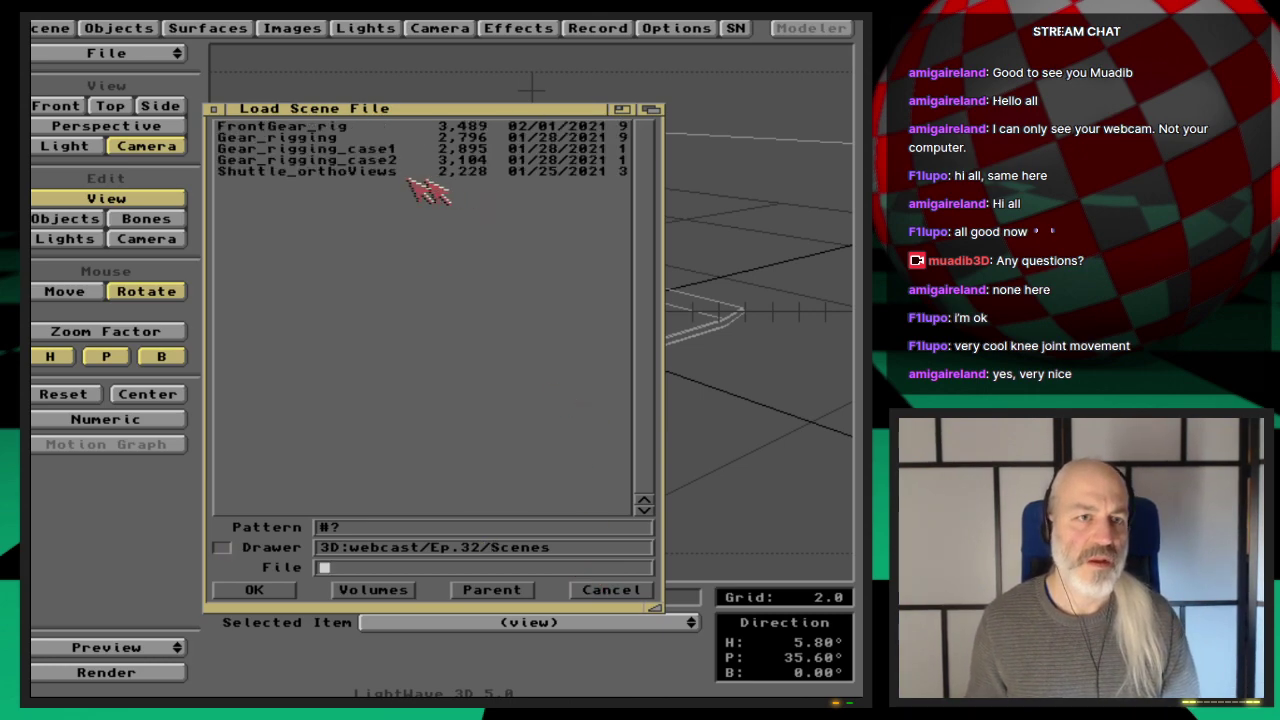
pyautogui.doubleClick(338, 127)
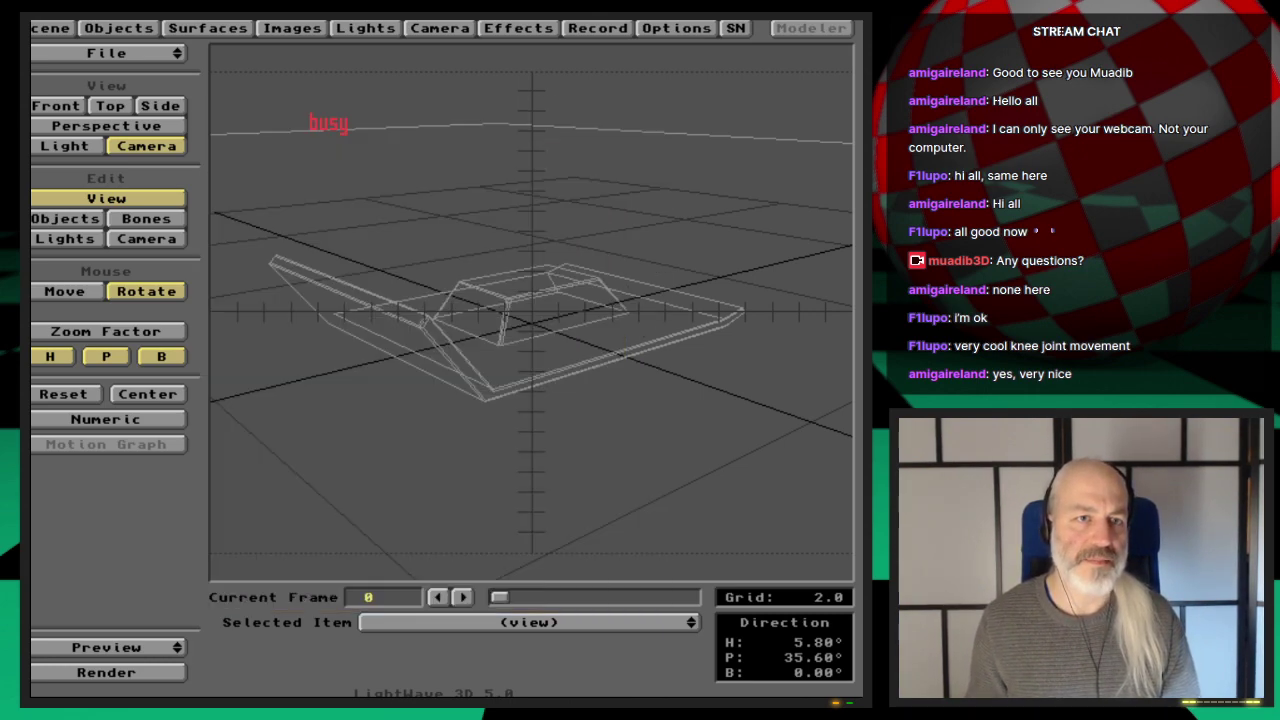
# Examine the gear's landing motion in the side view by scrubbing between frames 52 and 79.
pyautogui.moveTo(490, 596); pyautogui.dragTo(562, 599)
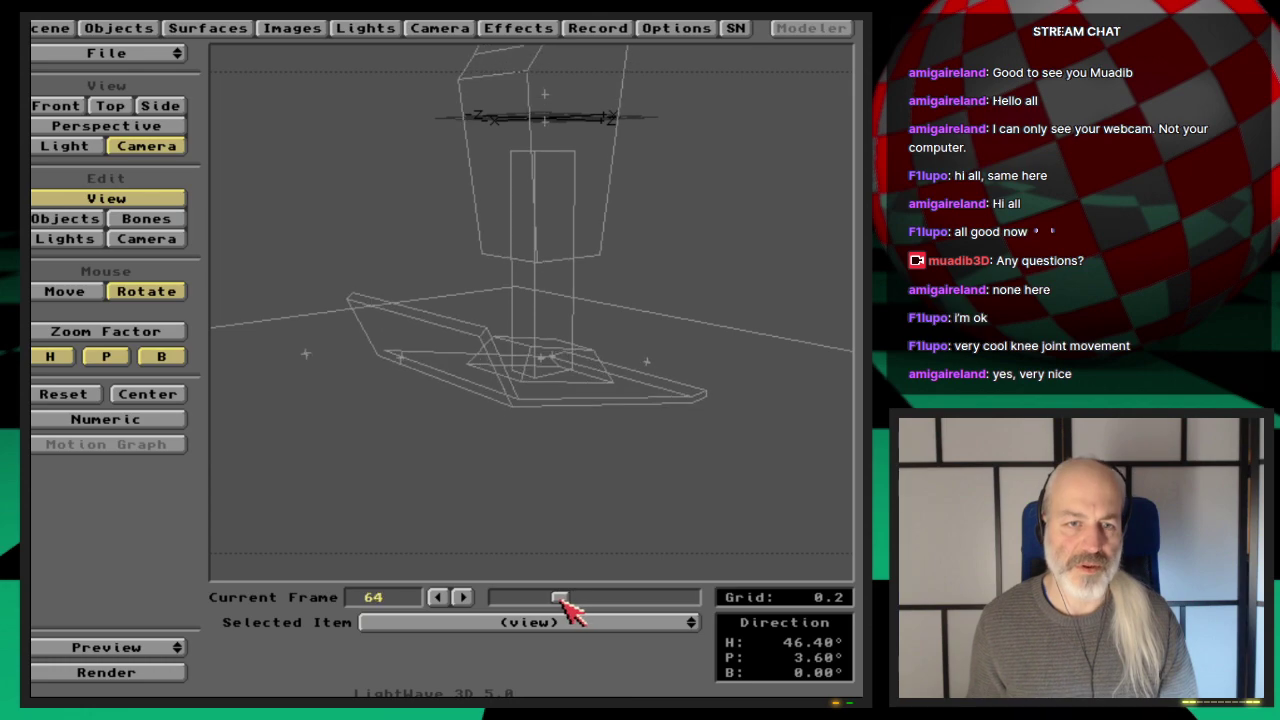
pyautogui.press('1')
pyautogui.press('3')
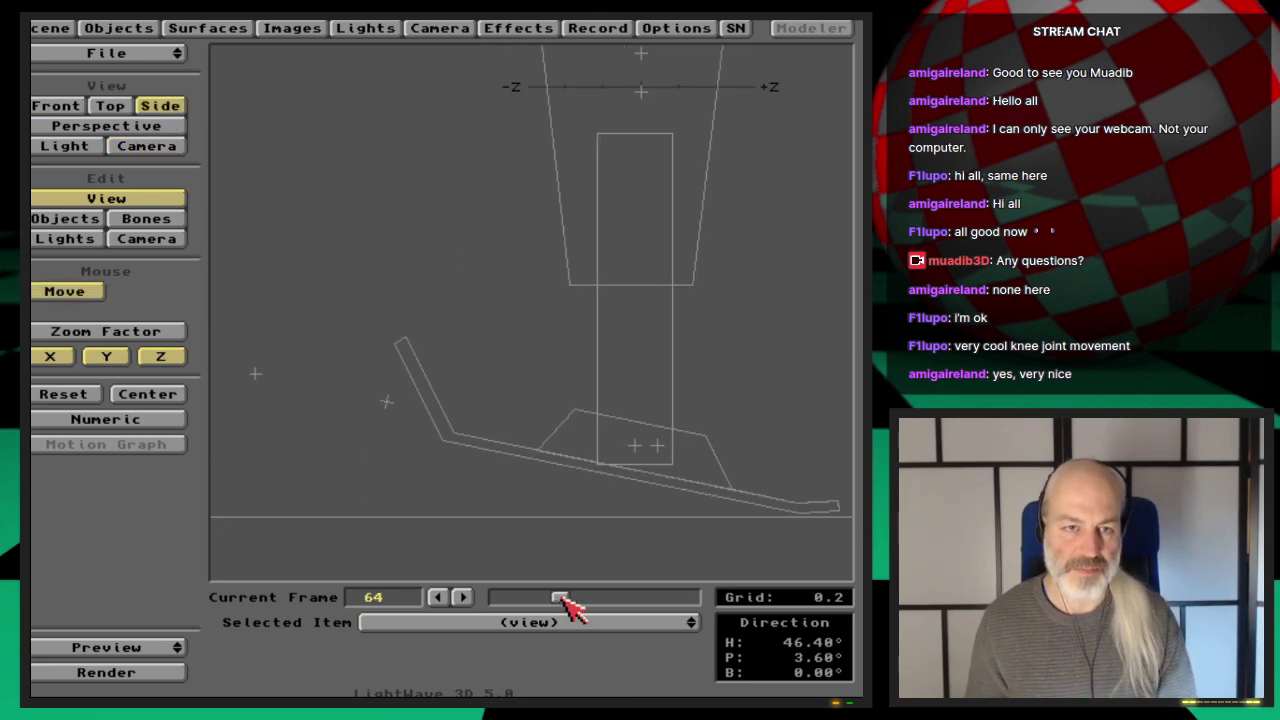
pyautogui.moveTo(563, 598)
pyautogui.mouseDown()
pyautogui.moveTo(574, 599)
pyautogui.moveTo(553, 597)
pyautogui.mouseUp()
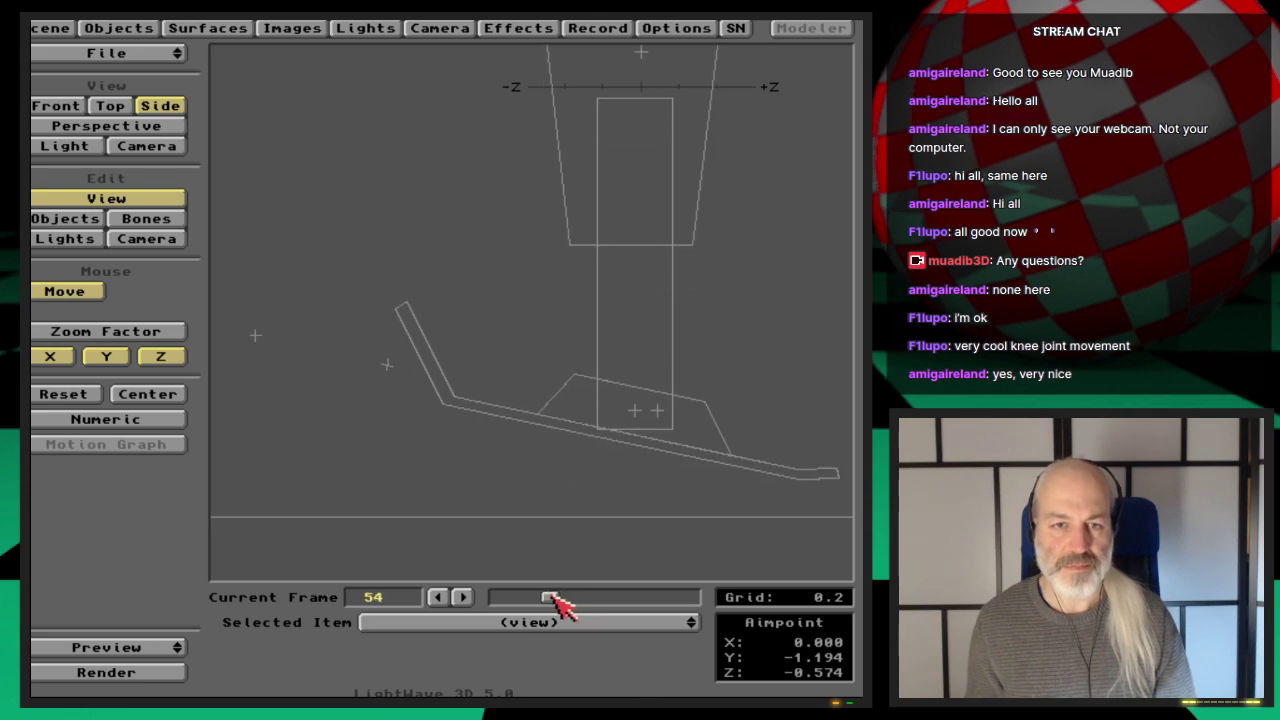
pyautogui.moveTo(702, 457); pyautogui.dragTo(488, 341)
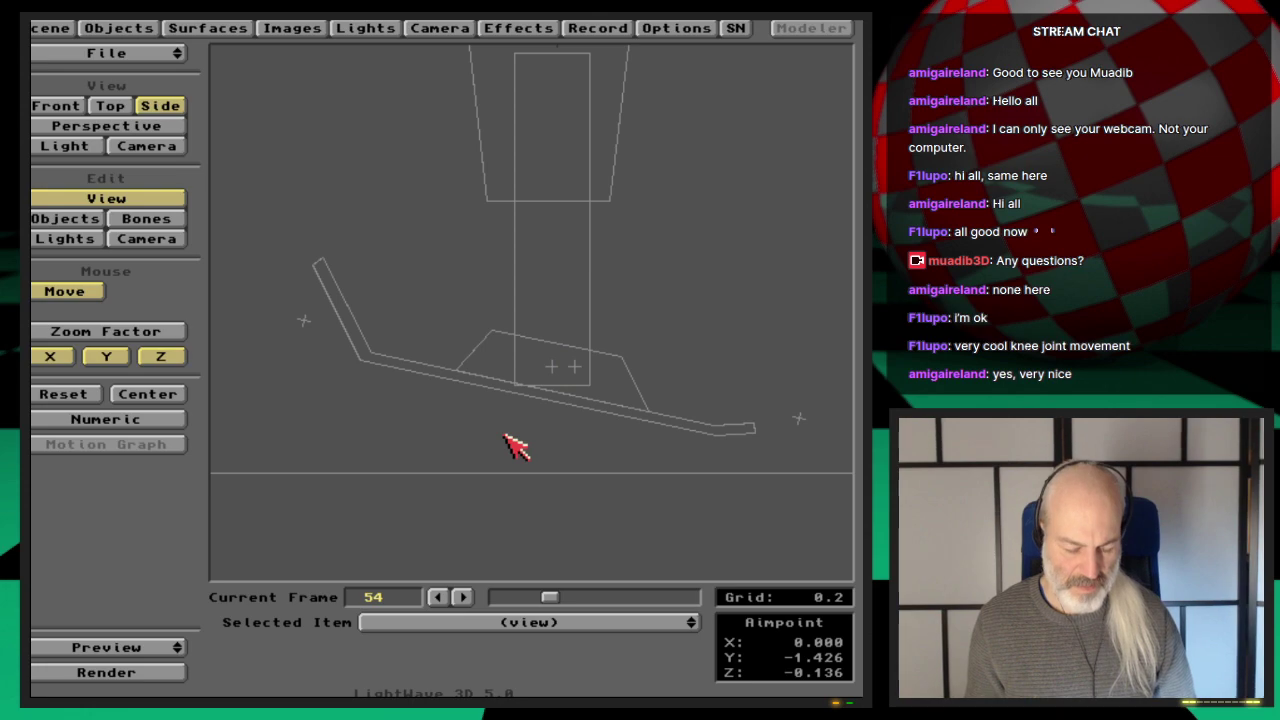
pyautogui.press(',')
pyautogui.press('m')
pyautogui.click(486, 401)
pyautogui.press(',')
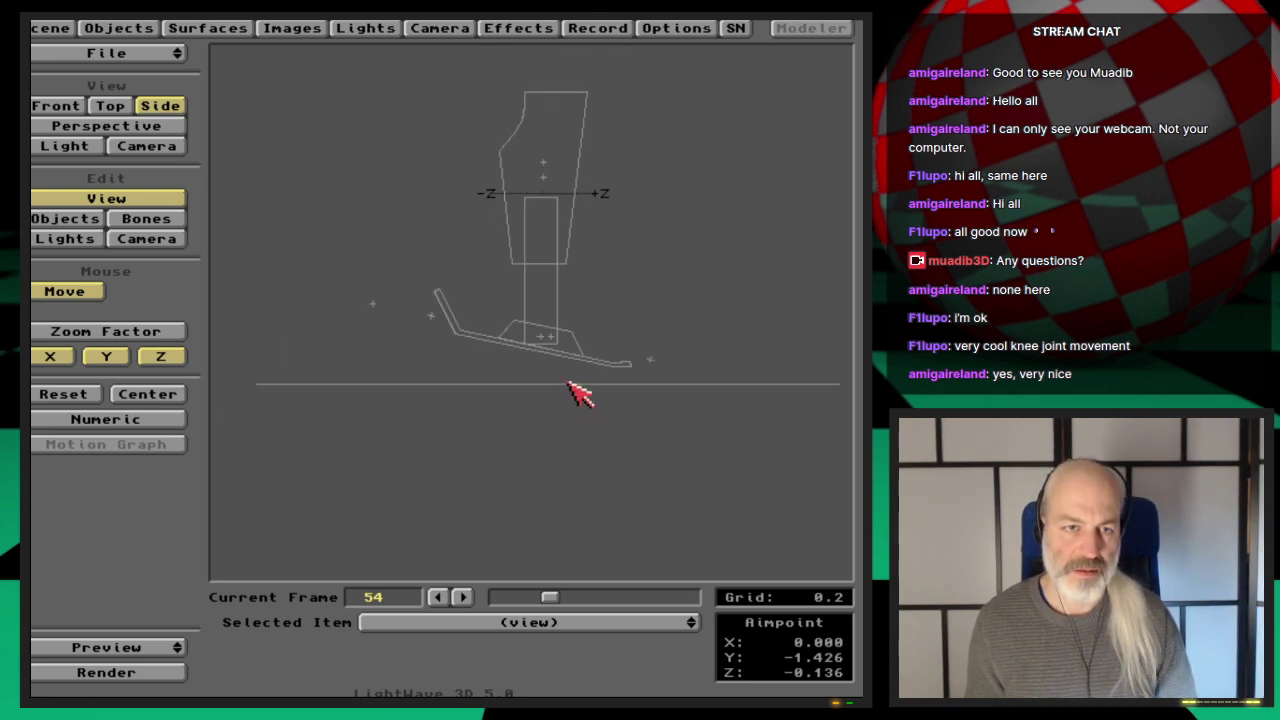
pyautogui.press('.')
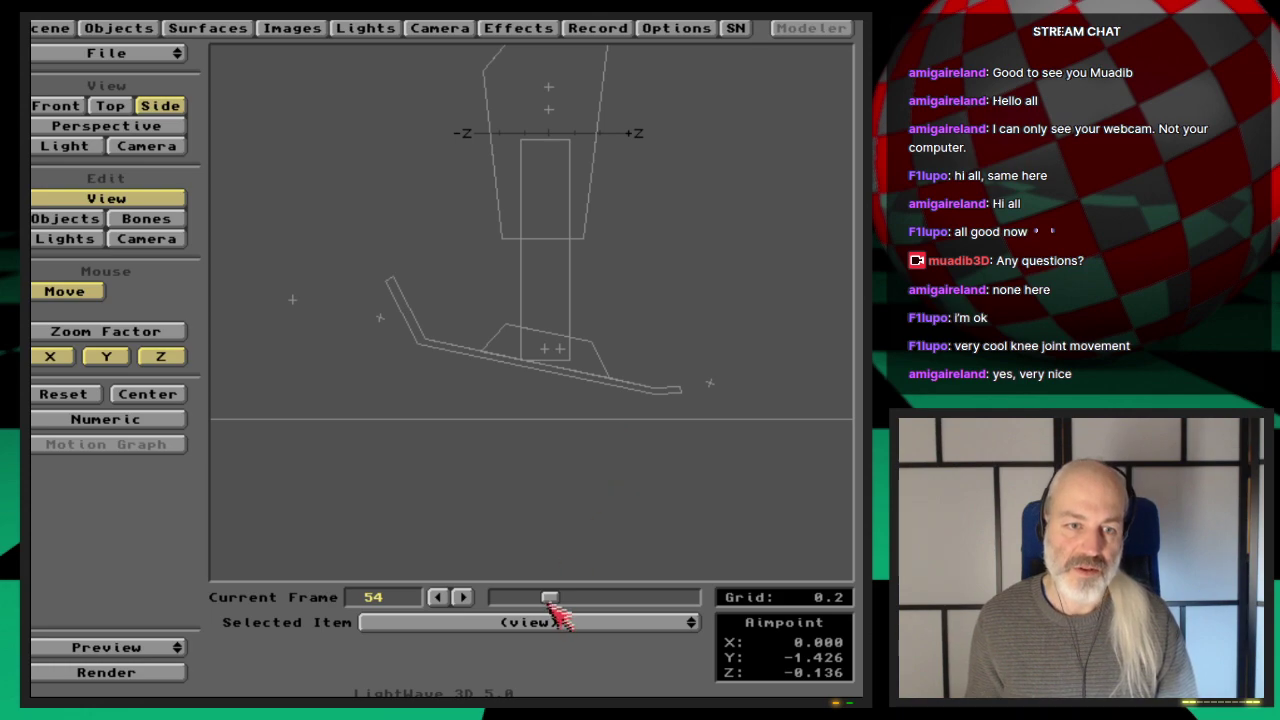
pyautogui.moveTo(549, 597)
pyautogui.mouseDown()
pyautogui.moveTo(583, 602)
pyautogui.moveTo(524, 601)
pyautogui.moveTo(712, 609)
pyautogui.moveTo(530, 608)
pyautogui.moveTo(608, 609)
pyautogui.moveTo(552, 609)
pyautogui.mouseUp()
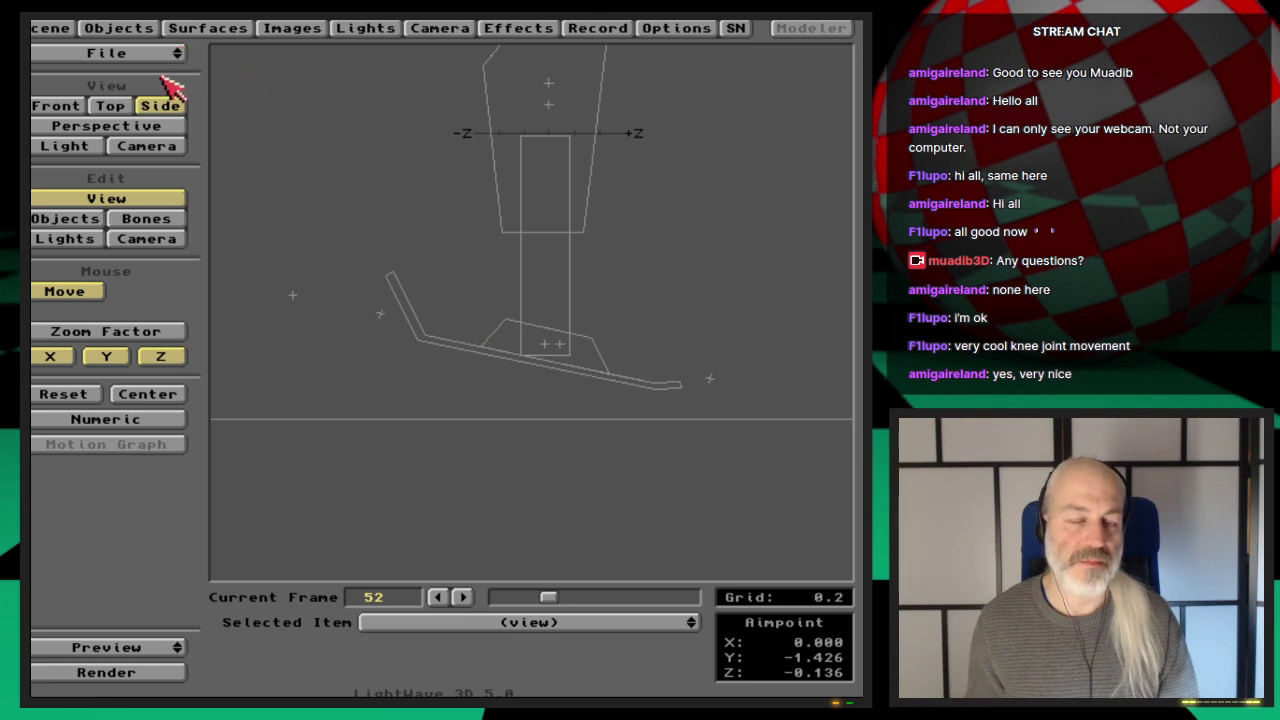
pyautogui.moveTo(562, 605); pyautogui.dragTo(586, 609)
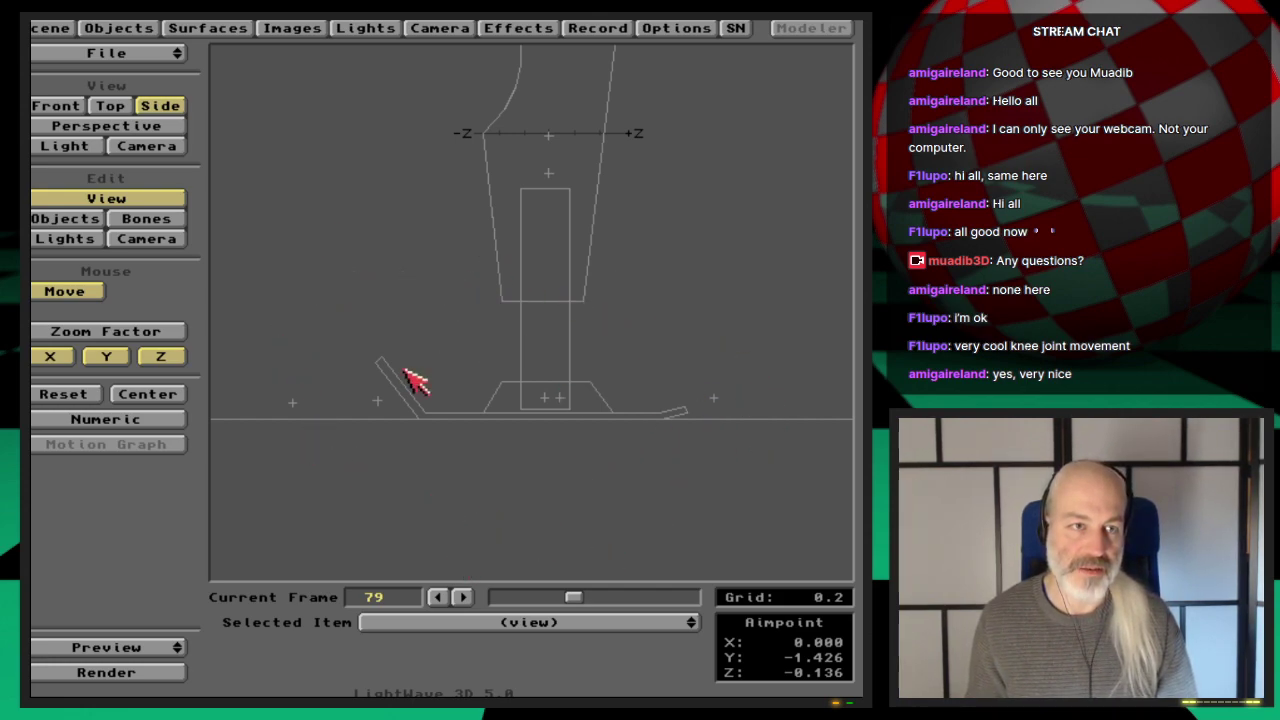
# Select the Gear_foot1 object and check which parent object it is assigned to, without changing it.
pyautogui.click(80, 219)
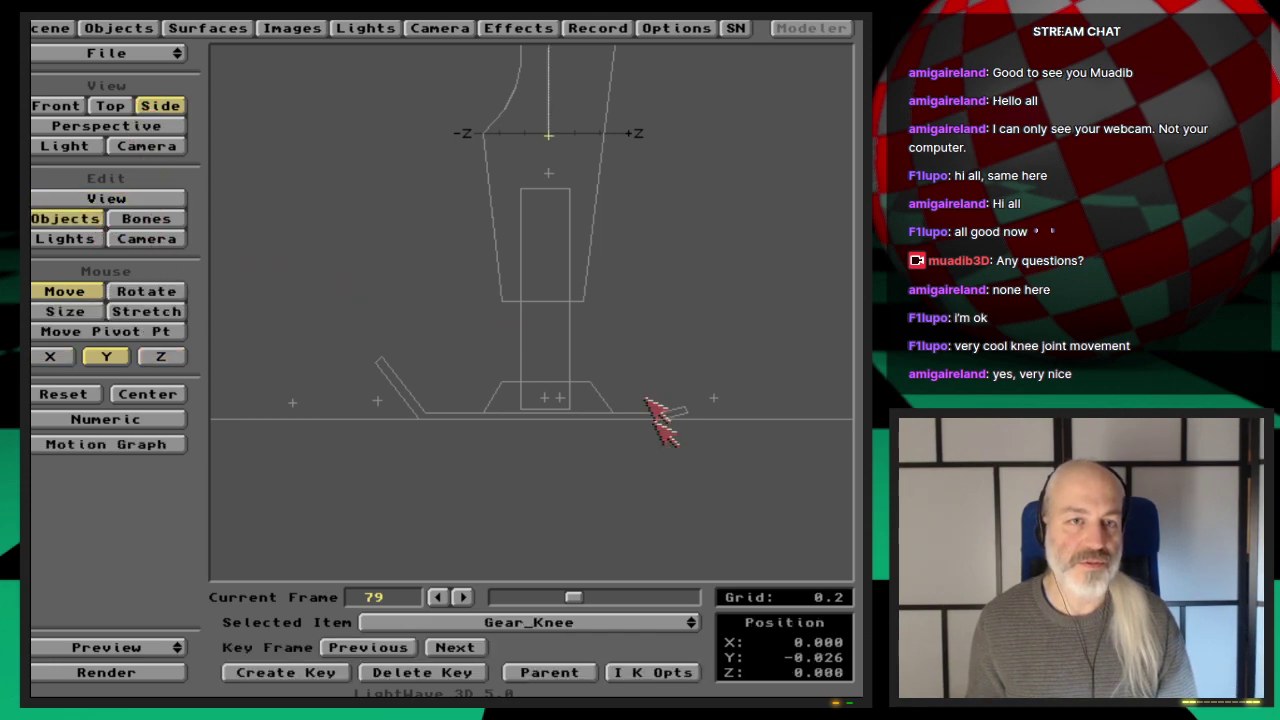
pyautogui.moveTo(604, 628); pyautogui.dragTo(560, 514)
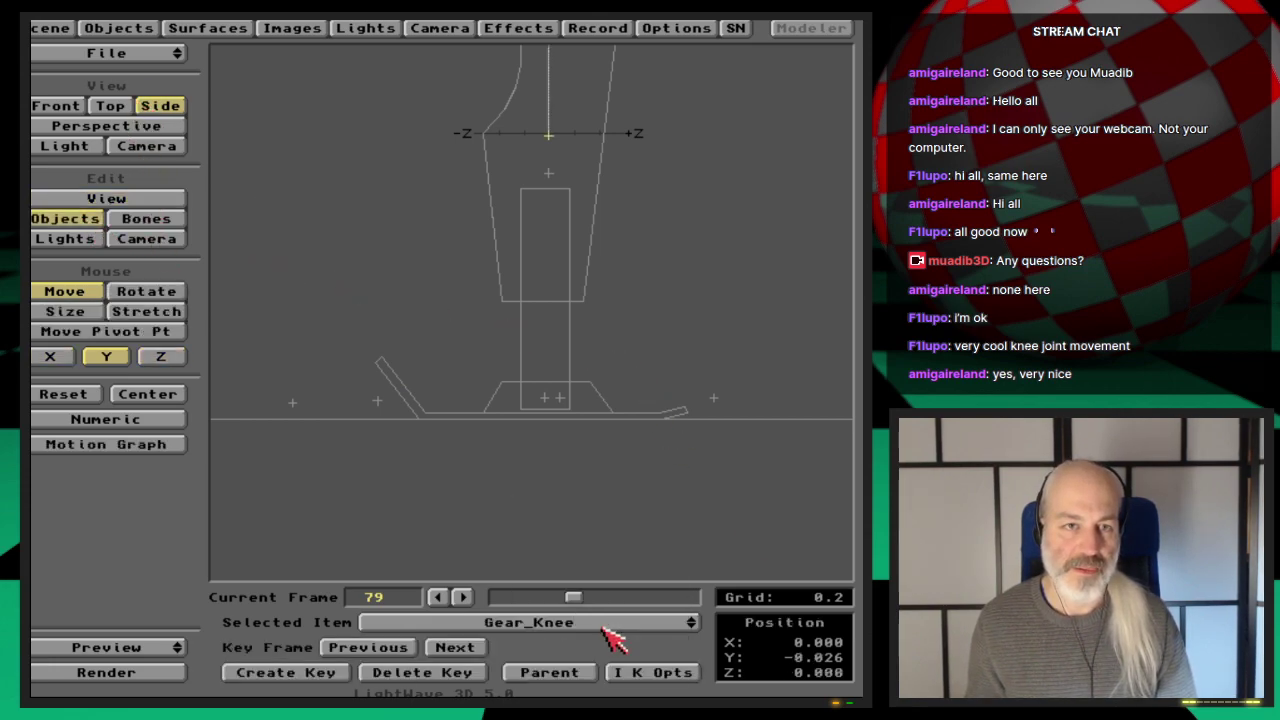
pyautogui.press('Down')
pyautogui.press('Up')
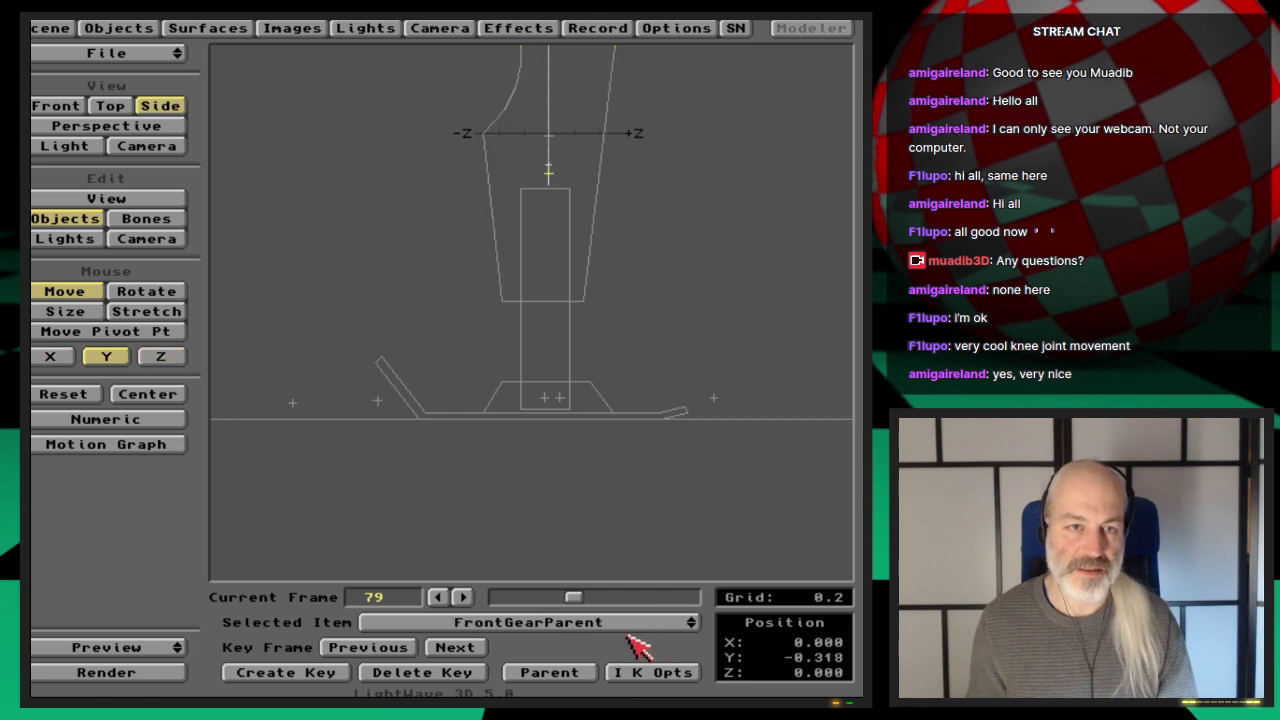
pyautogui.press('Down')
pyautogui.press('Down')
pyautogui.press('Down')
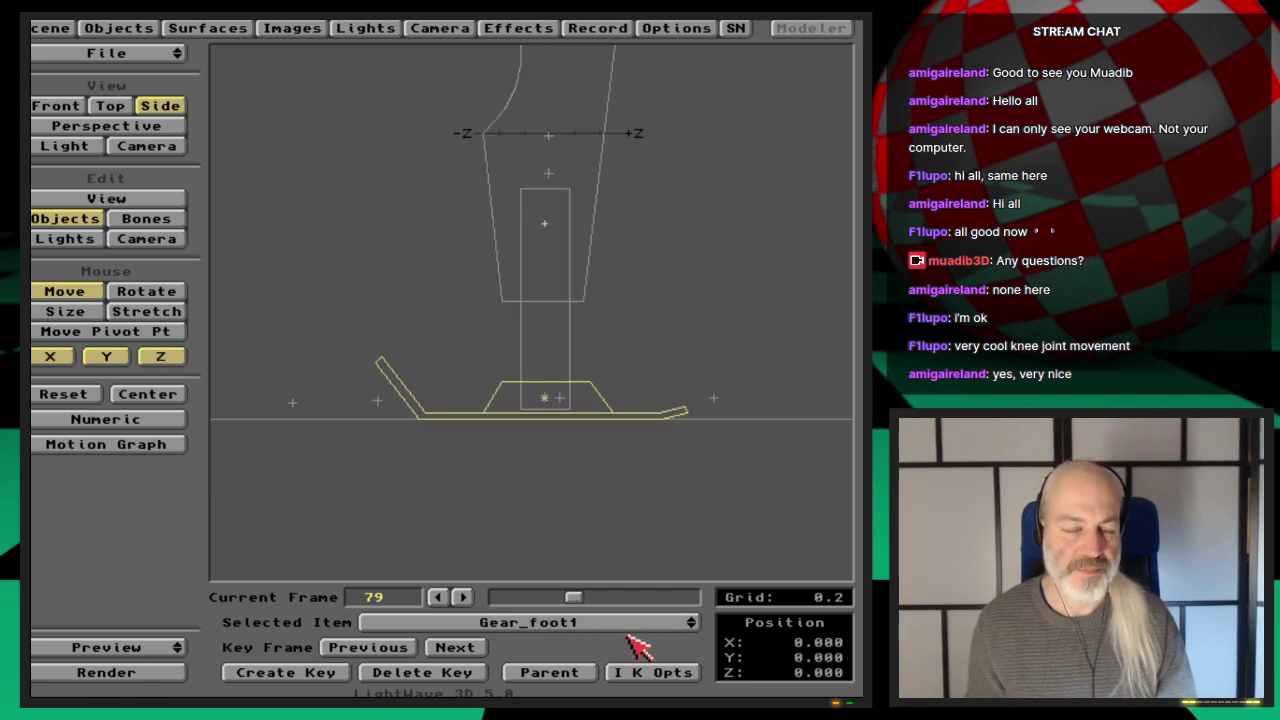
pyautogui.click(588, 668)
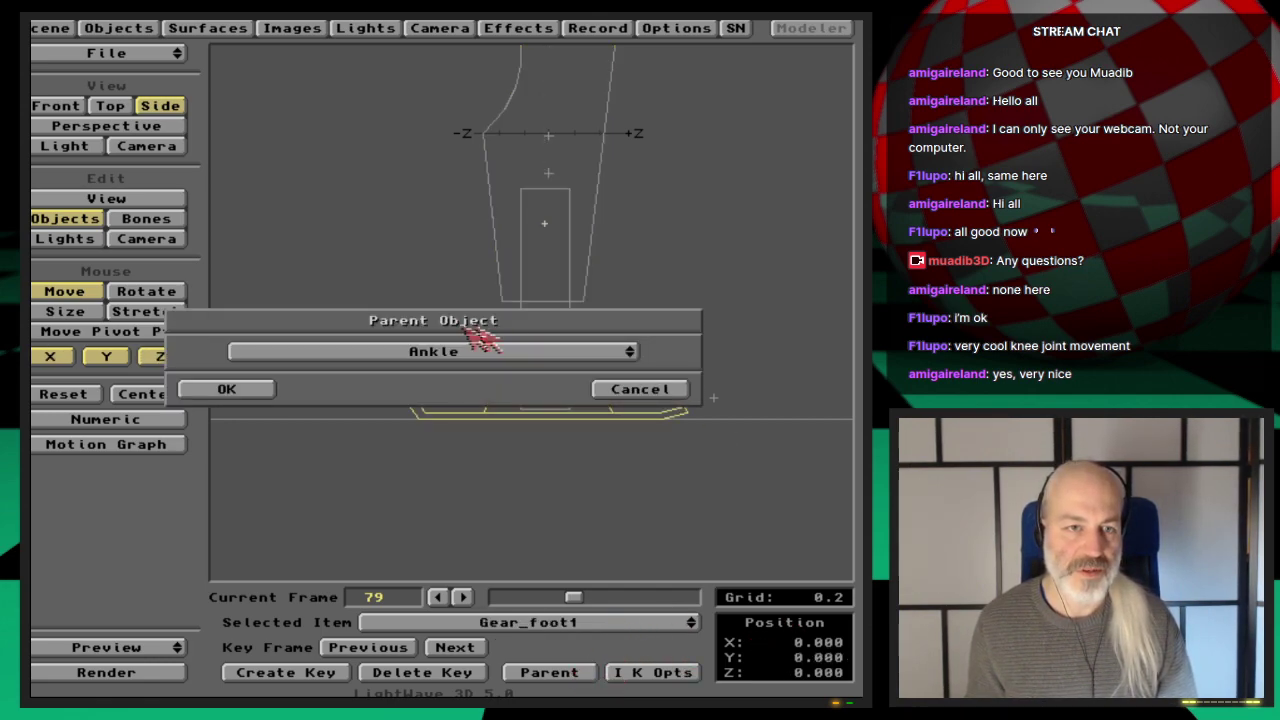
pyautogui.click(645, 395)
# Select the Ankle null and inspect its parent and inverse kinematics options without changing them.
pyautogui.press('Up')
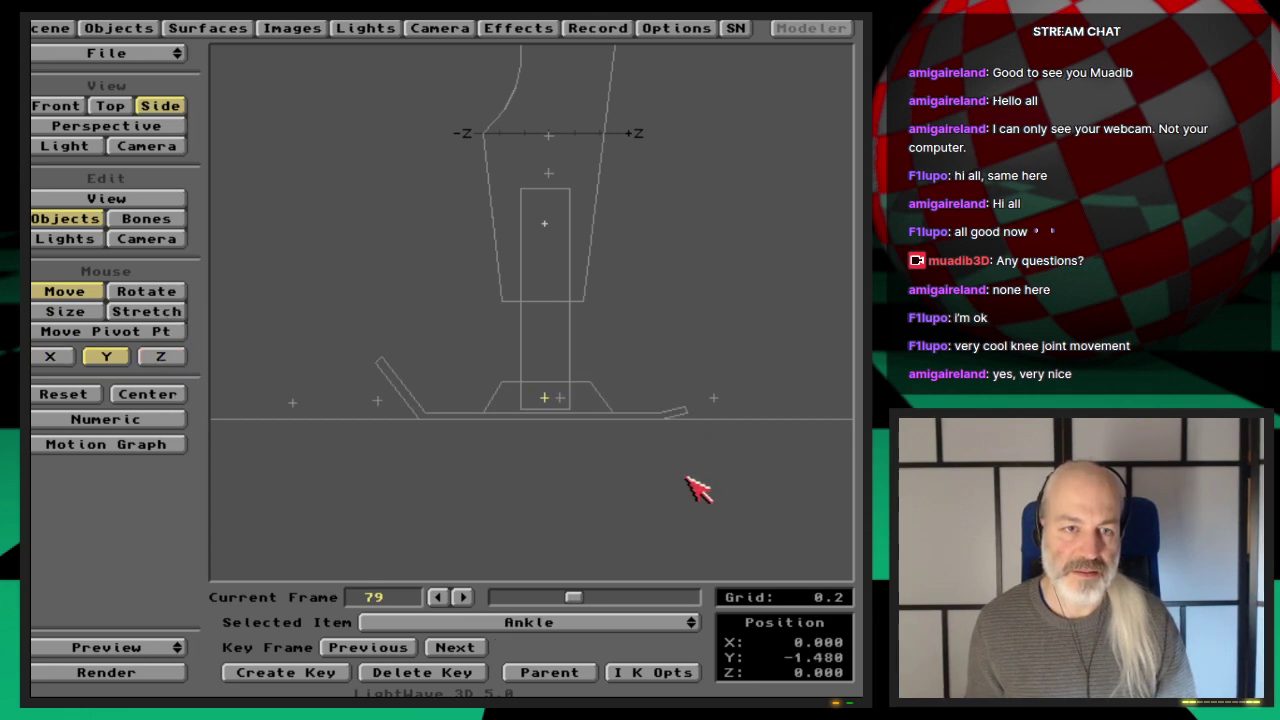
pyautogui.press('Up')
pyautogui.press('Down')
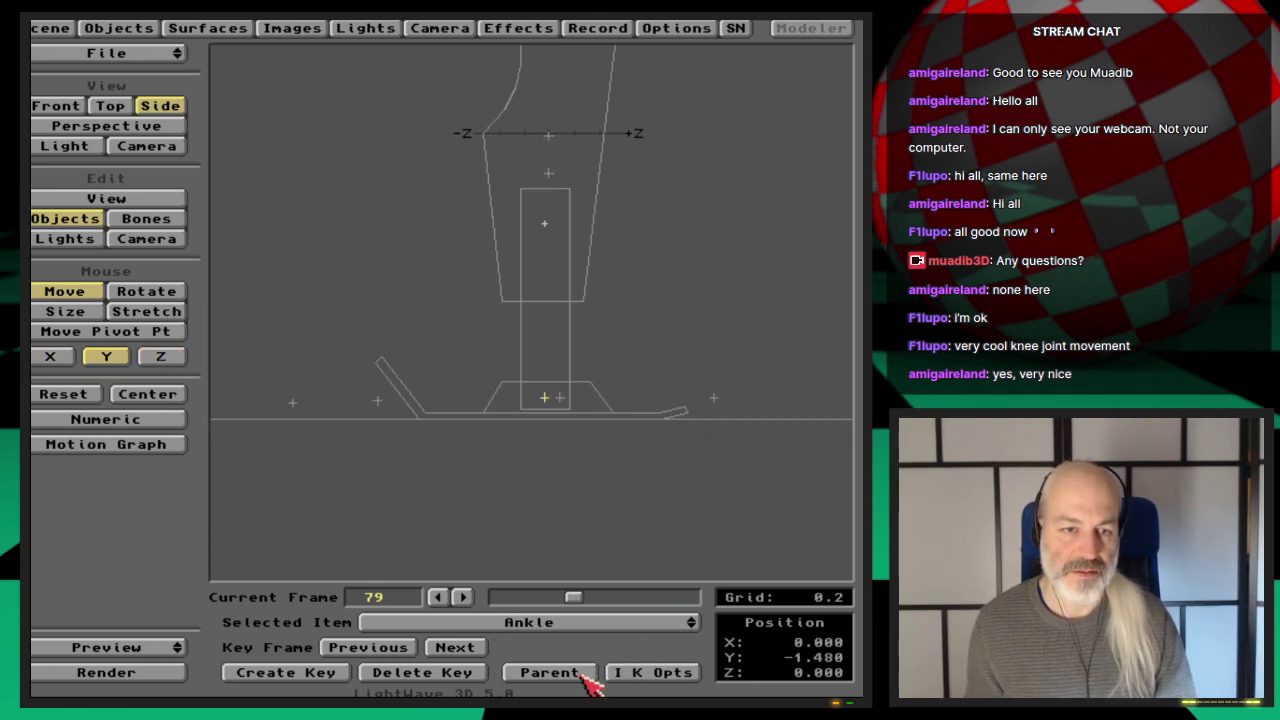
pyautogui.click(586, 674)
pyautogui.click(655, 395)
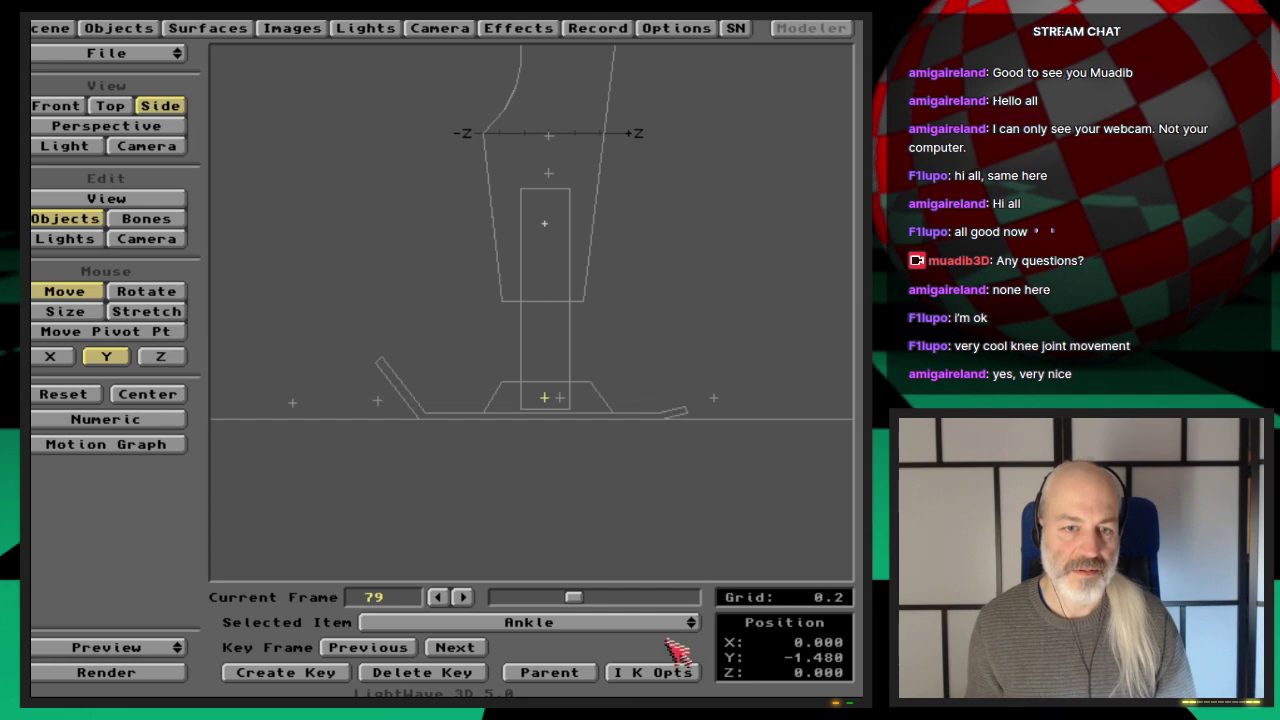
pyautogui.click(676, 673)
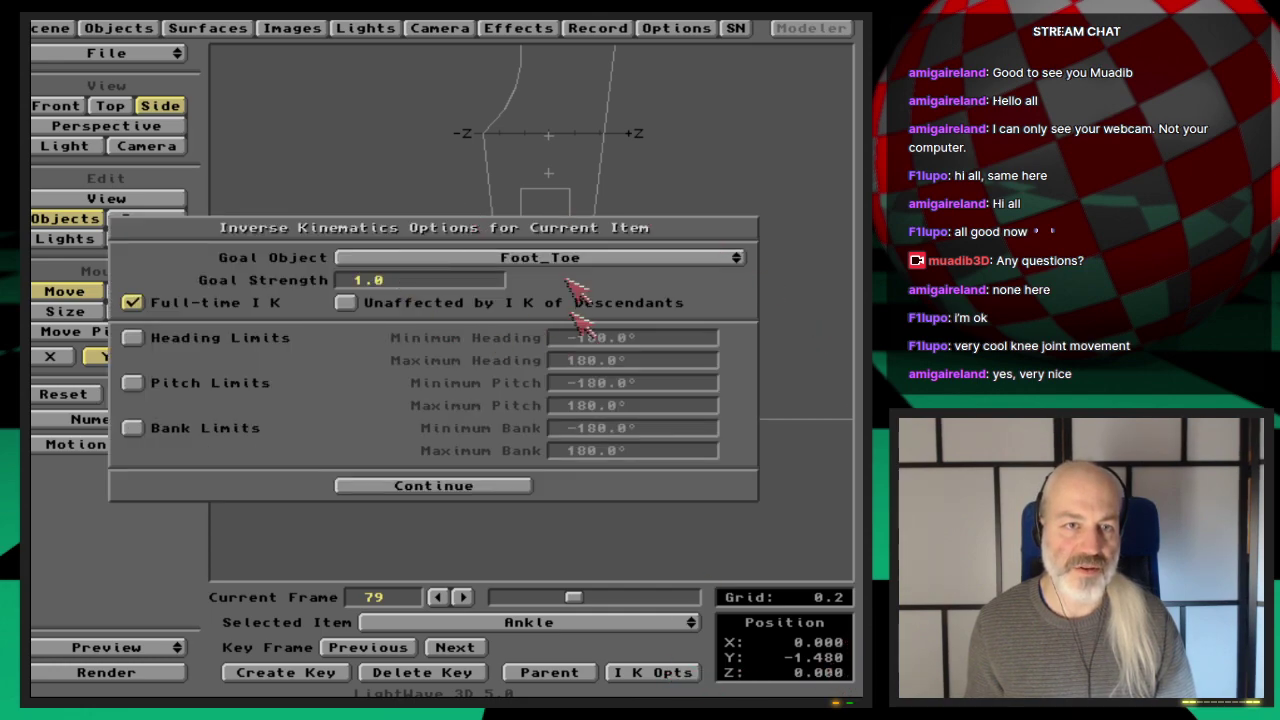
pyautogui.click(505, 487)
# Step through the lower leg, ankle, foot and toe objects to examine the order of the foot's chain.
pyautogui.press('Up')
pyautogui.press('Up')
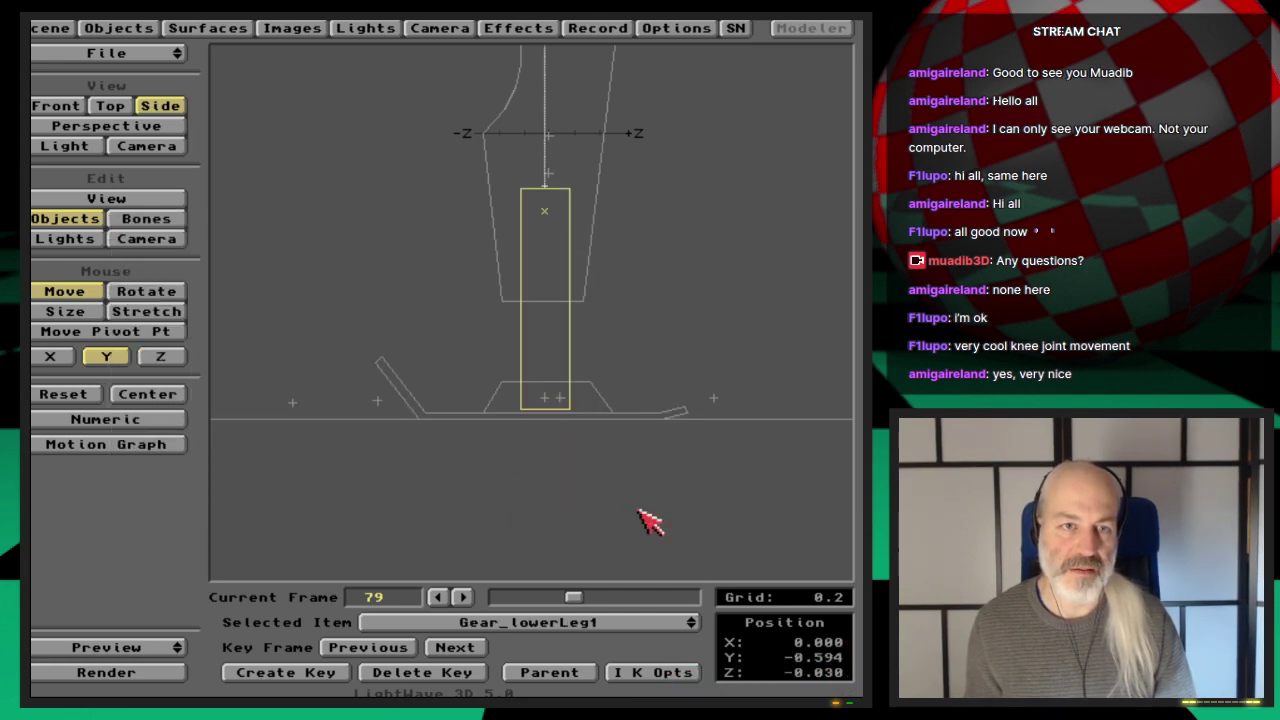
pyautogui.press('Down')
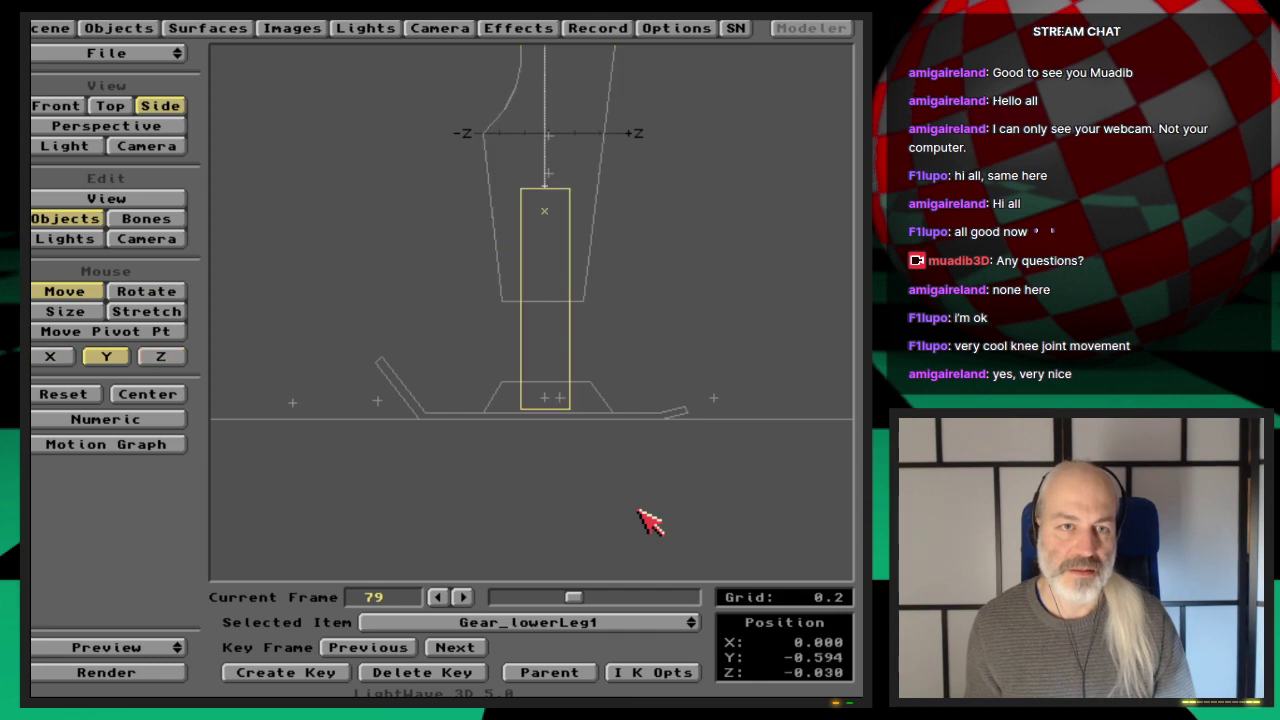
pyautogui.press('Down')
pyautogui.press('Down')
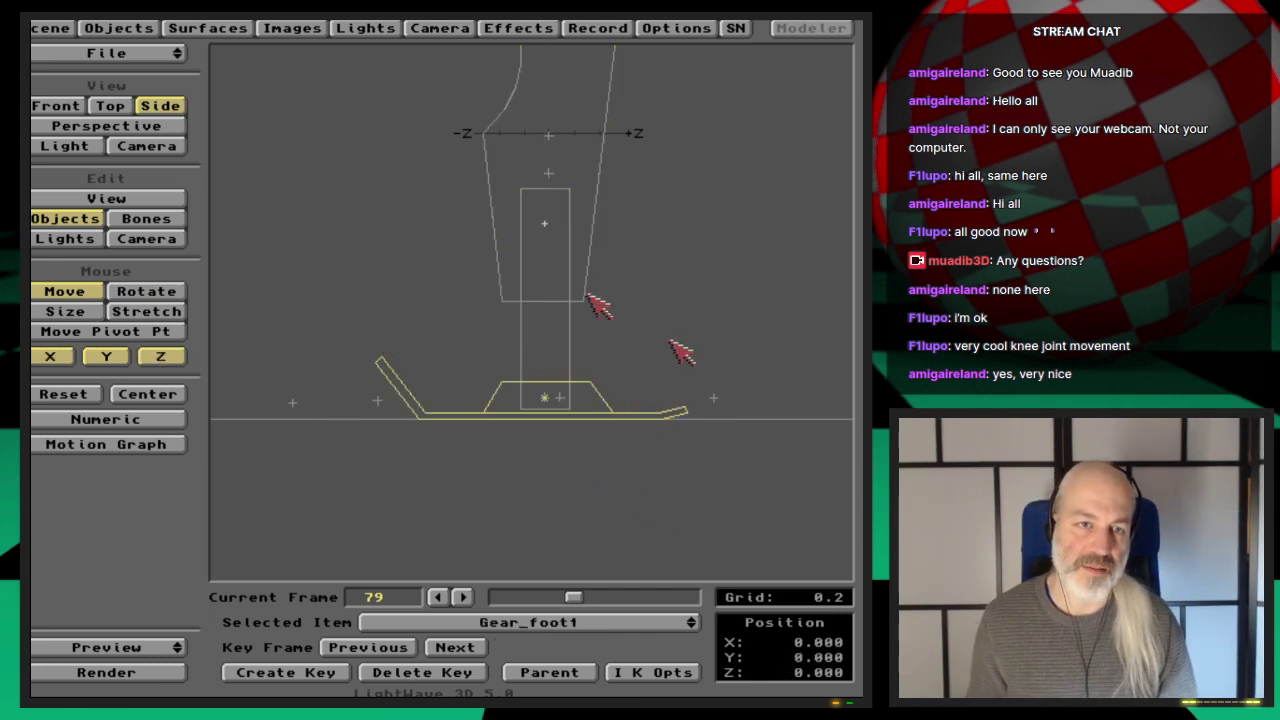
pyautogui.press('Up')
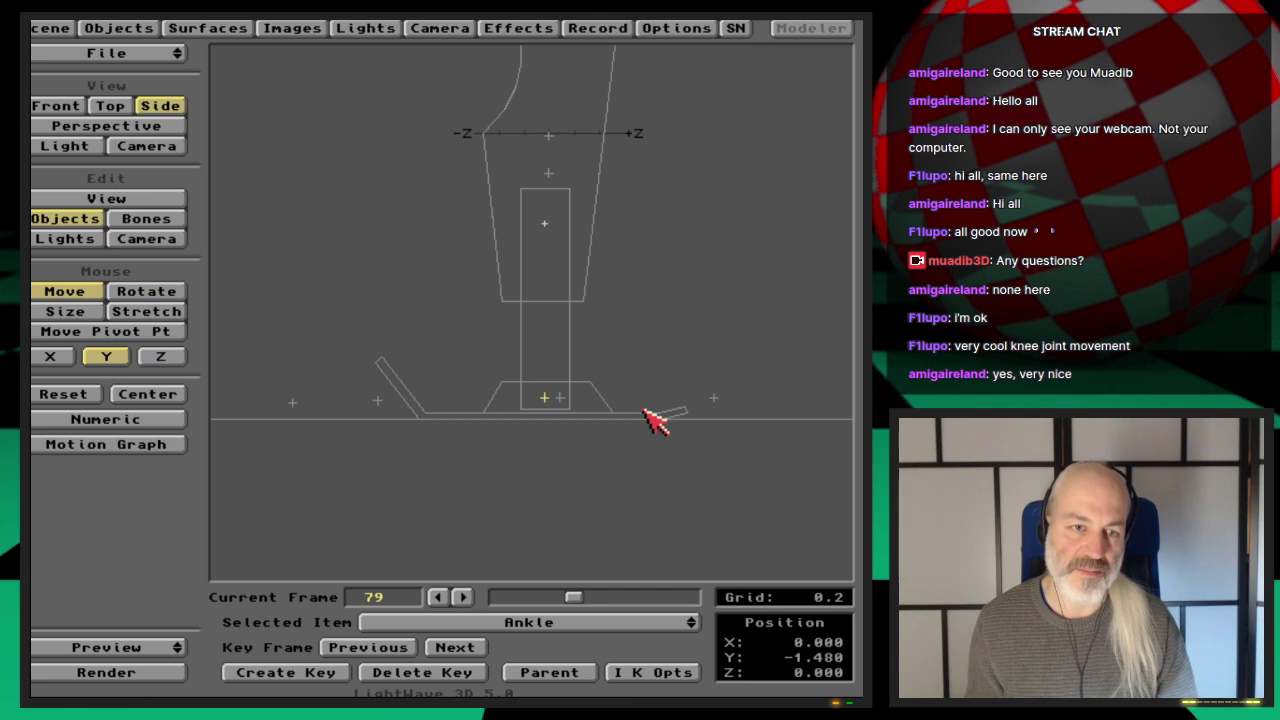
pyautogui.press('Down')
pyautogui.press('Down')
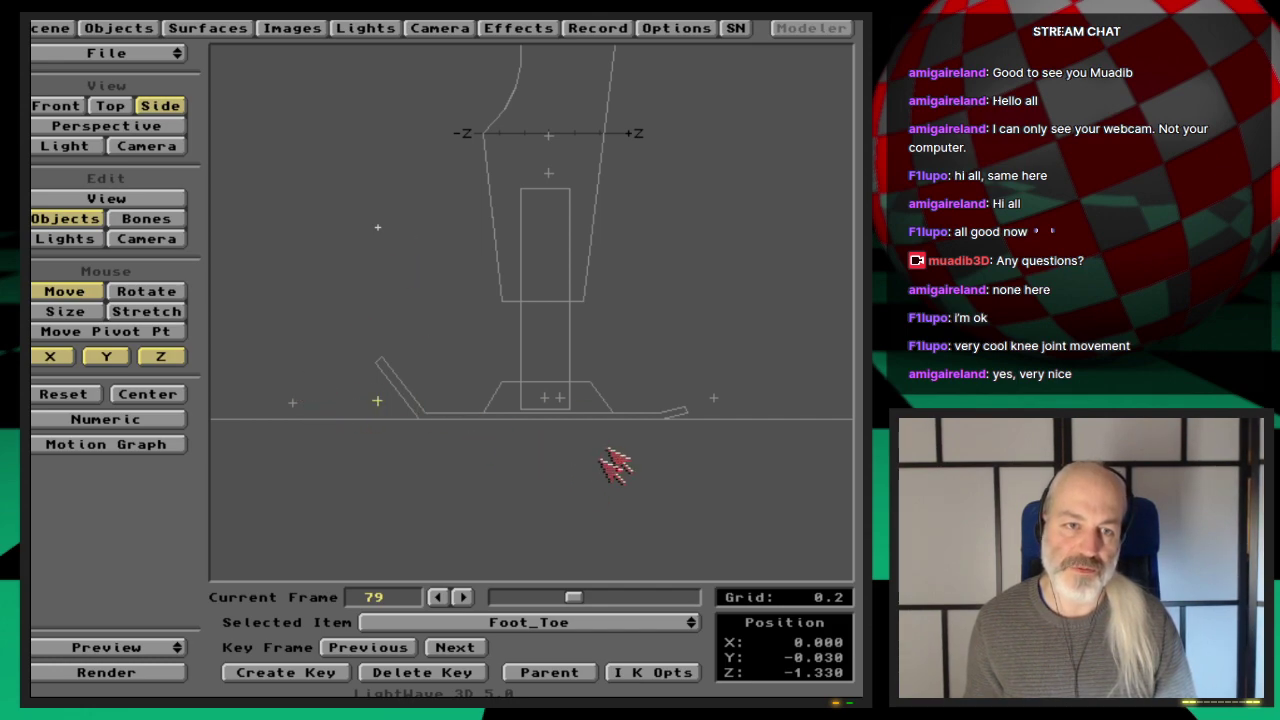
# Clear the Foot_Heel null from the scene.
pyautogui.press('Down')
pyautogui.press('Down')
pyautogui.press('Down')
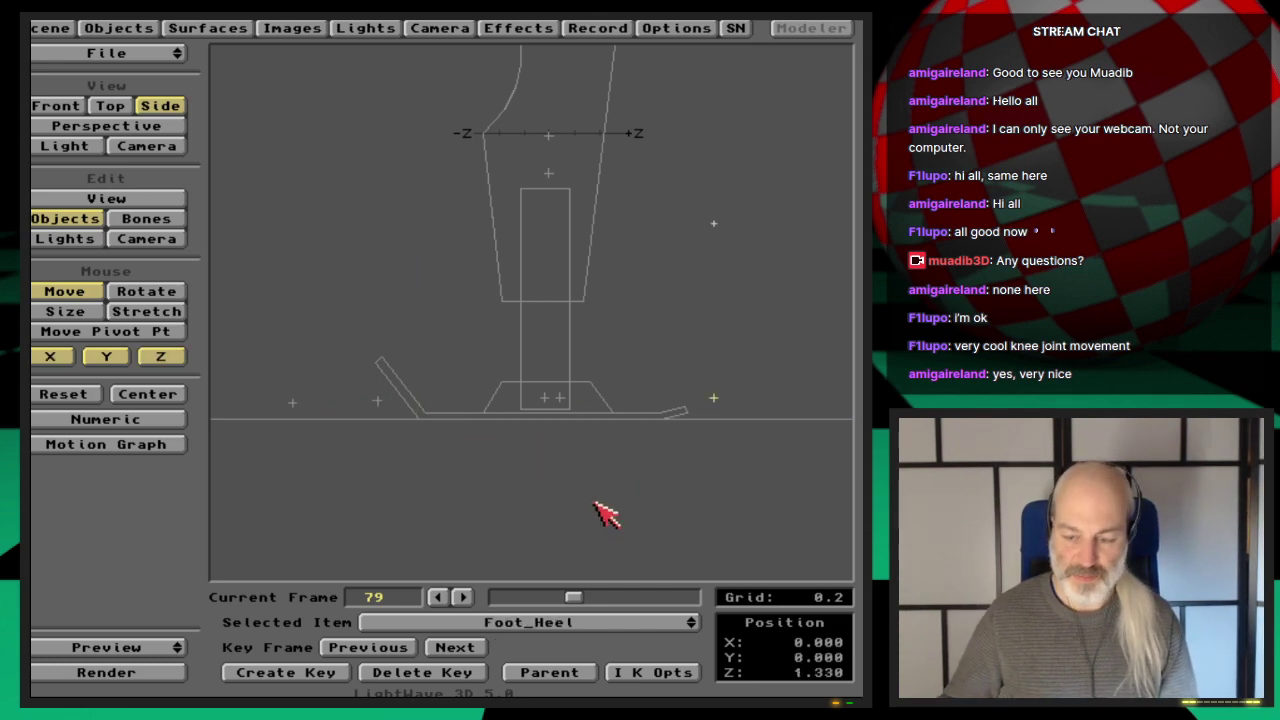
pyautogui.press('Delete')
pyautogui.press('Return')
pyautogui.press('Up')
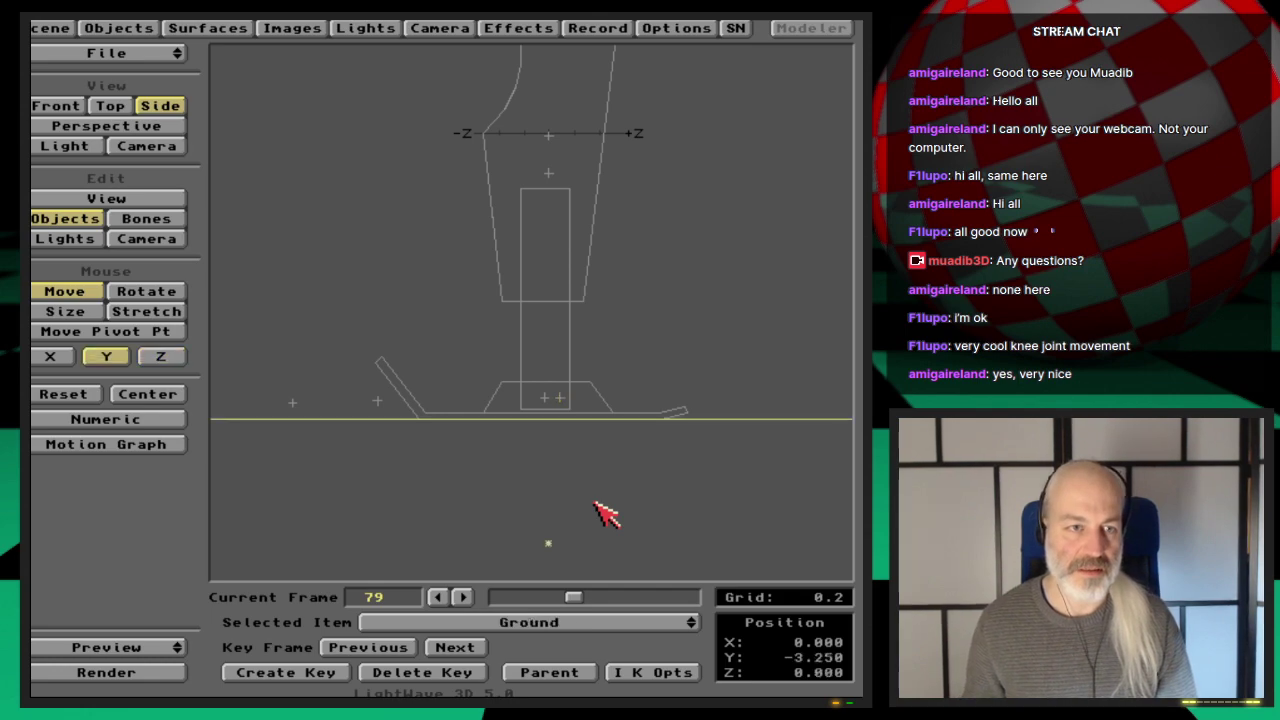
# Go to frame 40 and clear the BackAnkle null from the scene.
pyautogui.press('Up')
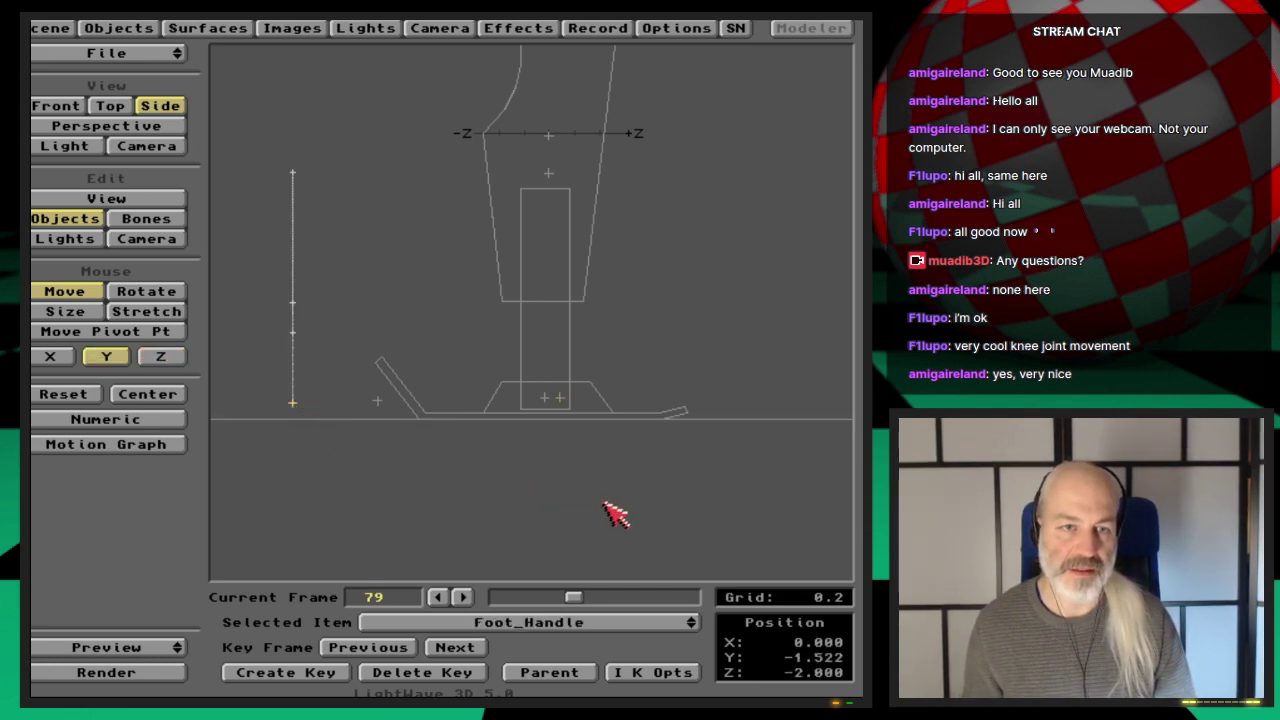
pyautogui.press('Down')
pyautogui.press('Down')
pyautogui.press('Down')
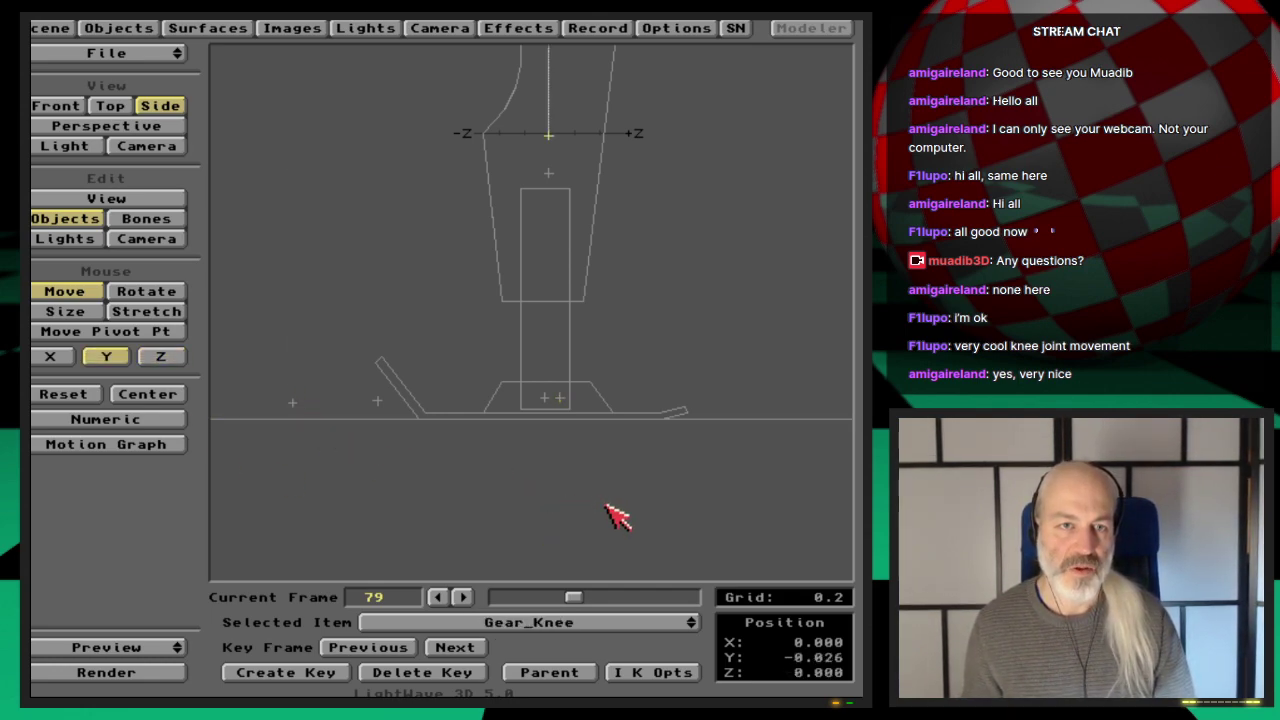
pyautogui.press('Down')
pyautogui.press('Up')
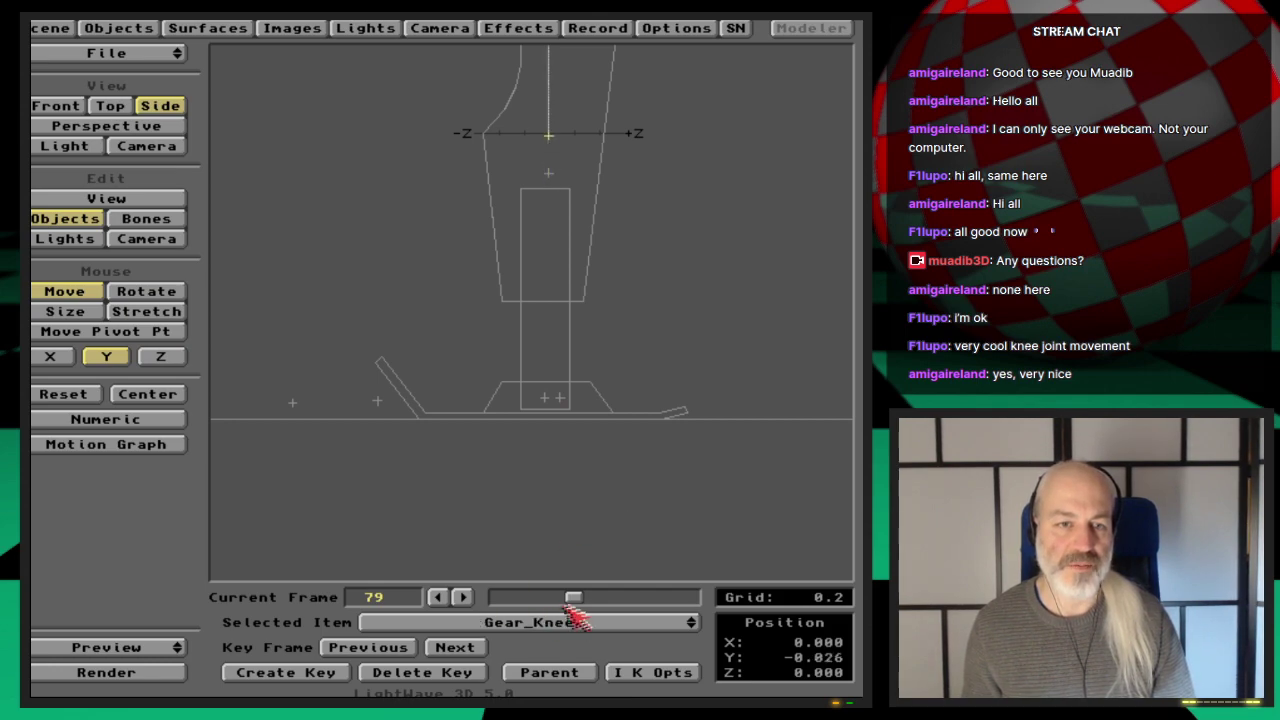
pyautogui.moveTo(577, 597); pyautogui.dragTo(540, 598)
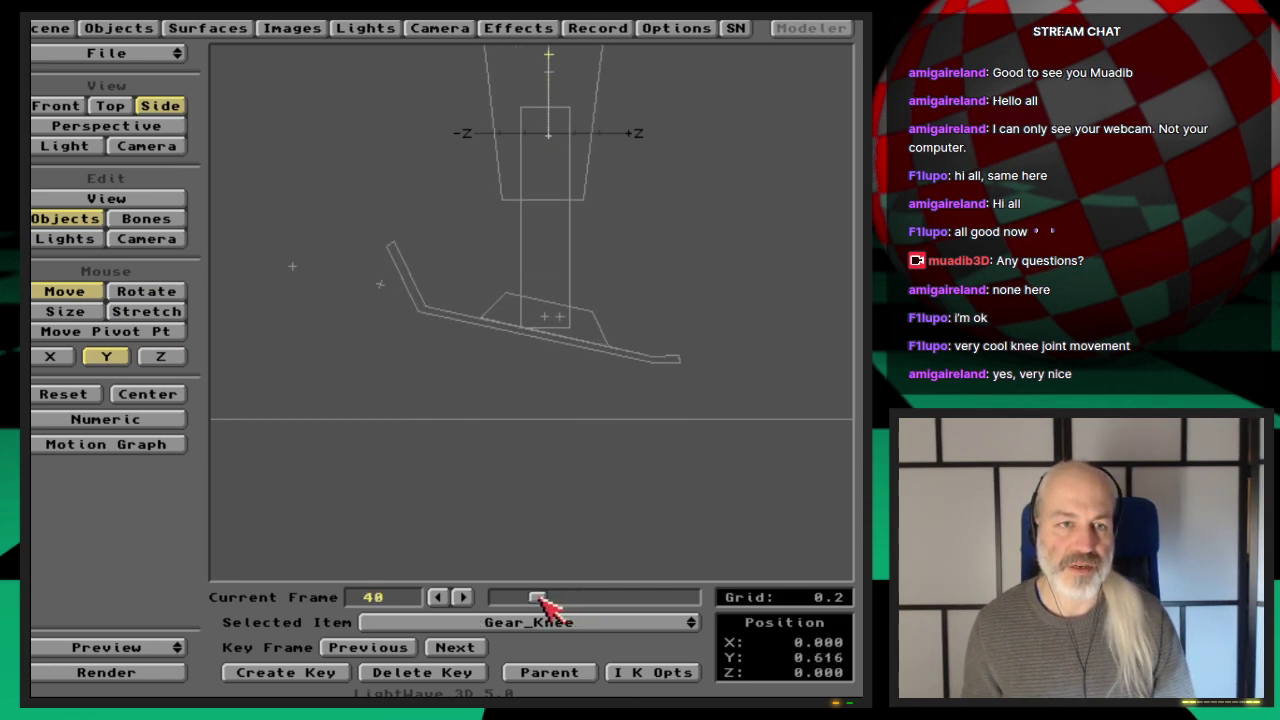
pyautogui.press('Up')
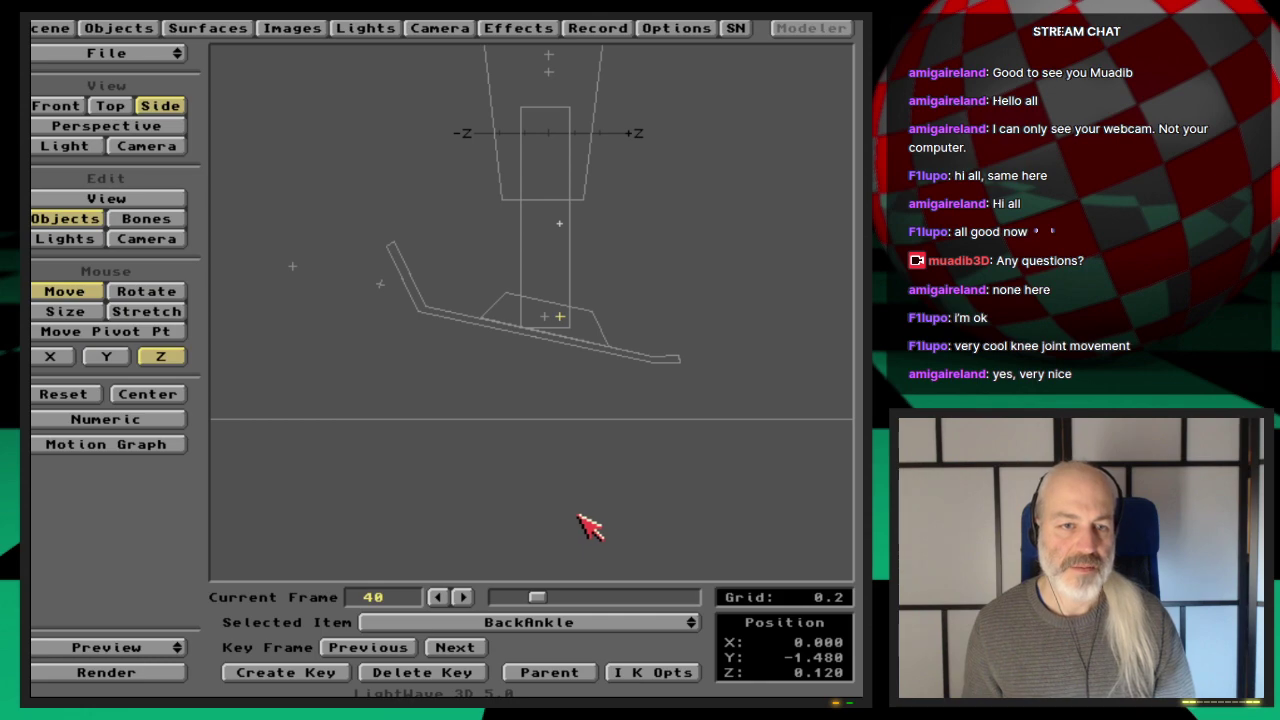
pyautogui.press('-')
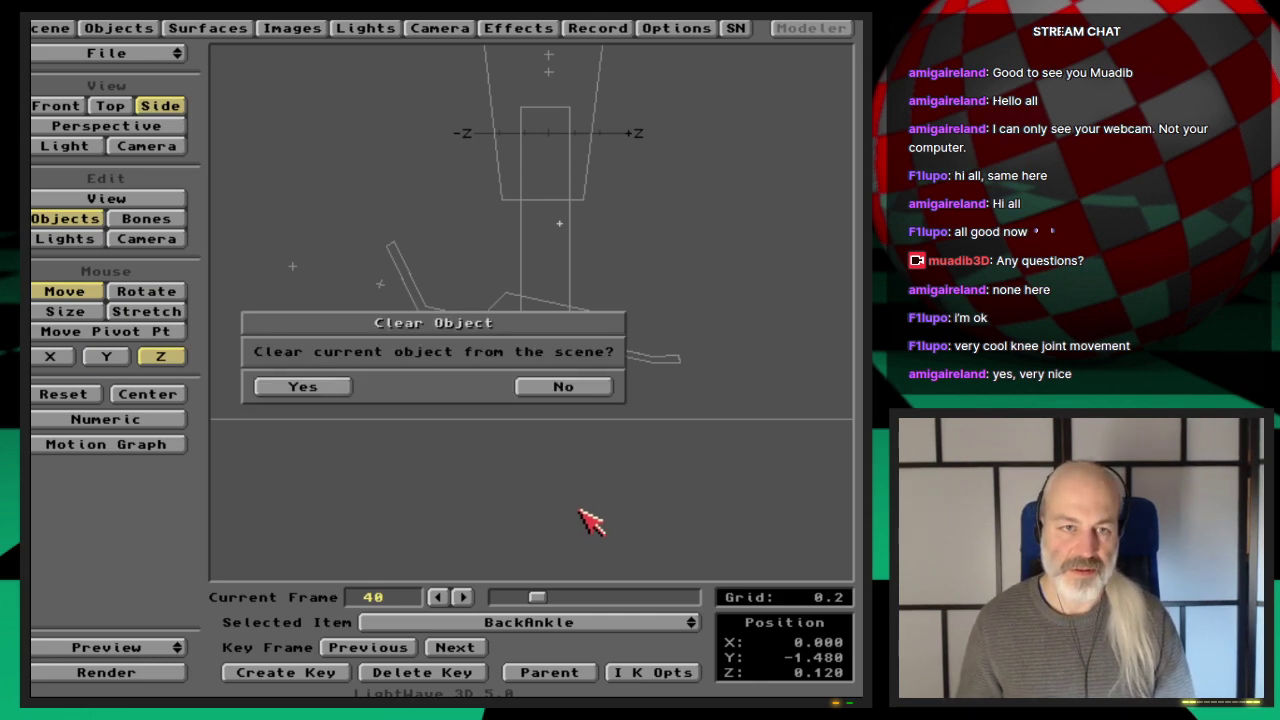
pyautogui.press('Return')
# Select the Ankle null at frame 40.
pyautogui.press('Up')
pyautogui.press('Down')
pyautogui.press('Down')
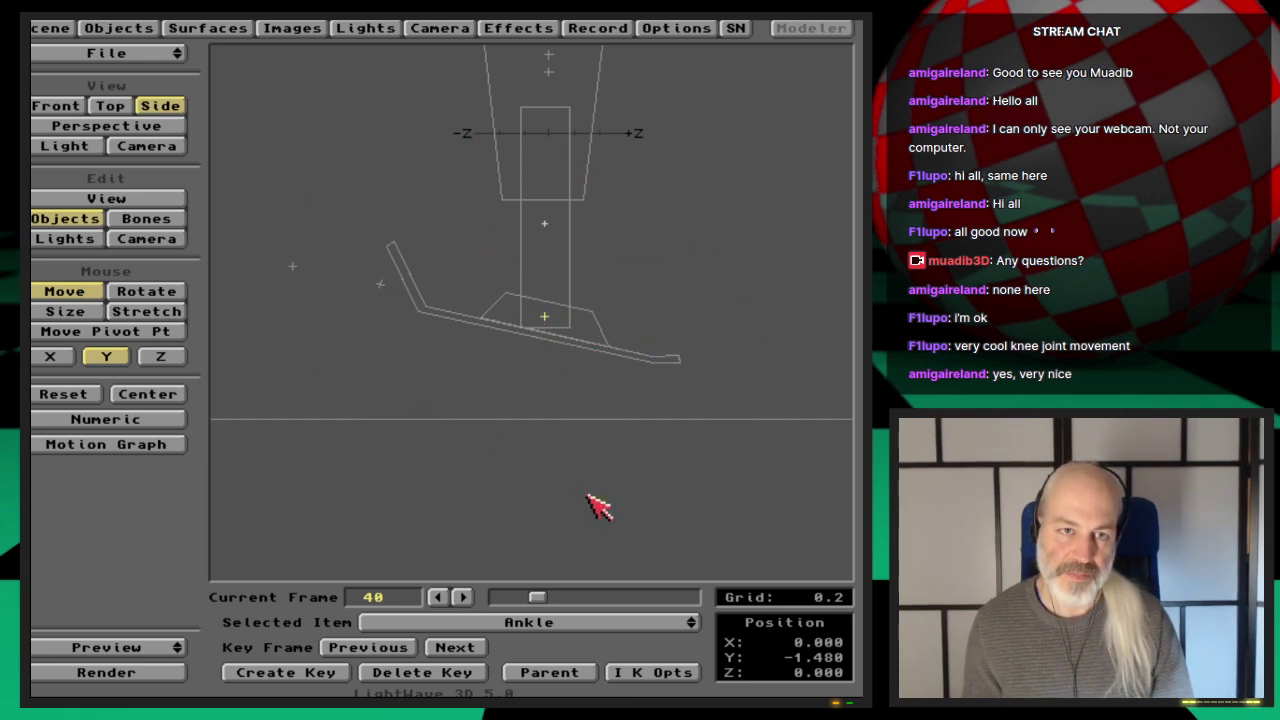
pyautogui.press('Down')
pyautogui.press('Up')
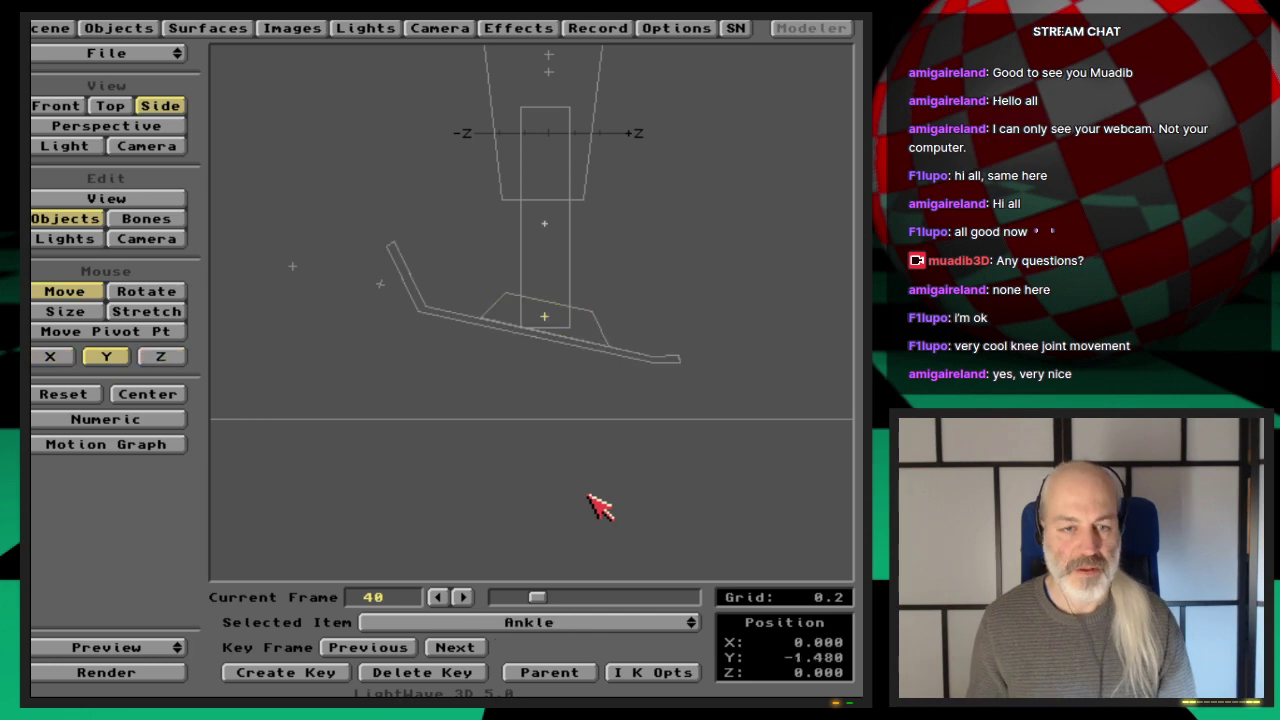
# Examine the Ankle null's inverse kinematics goal settings and select the Gear_foot1 object.
pyautogui.click(657, 673)
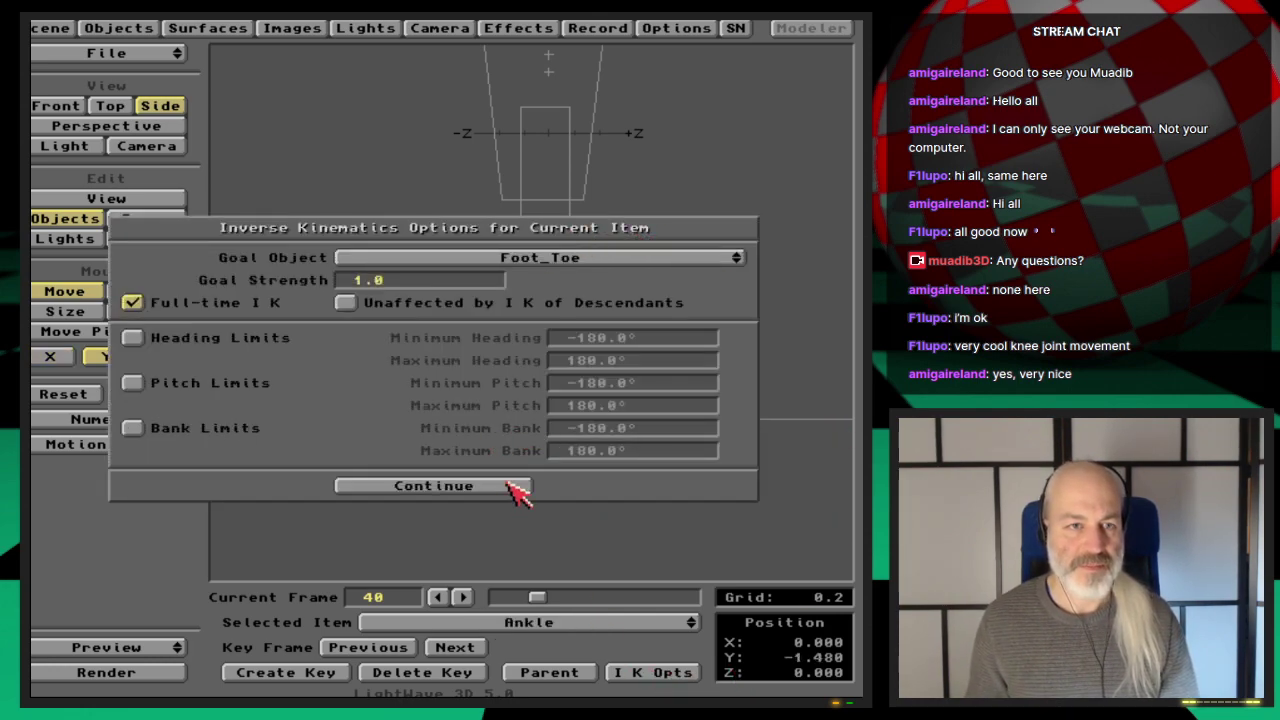
pyautogui.click(434, 486)
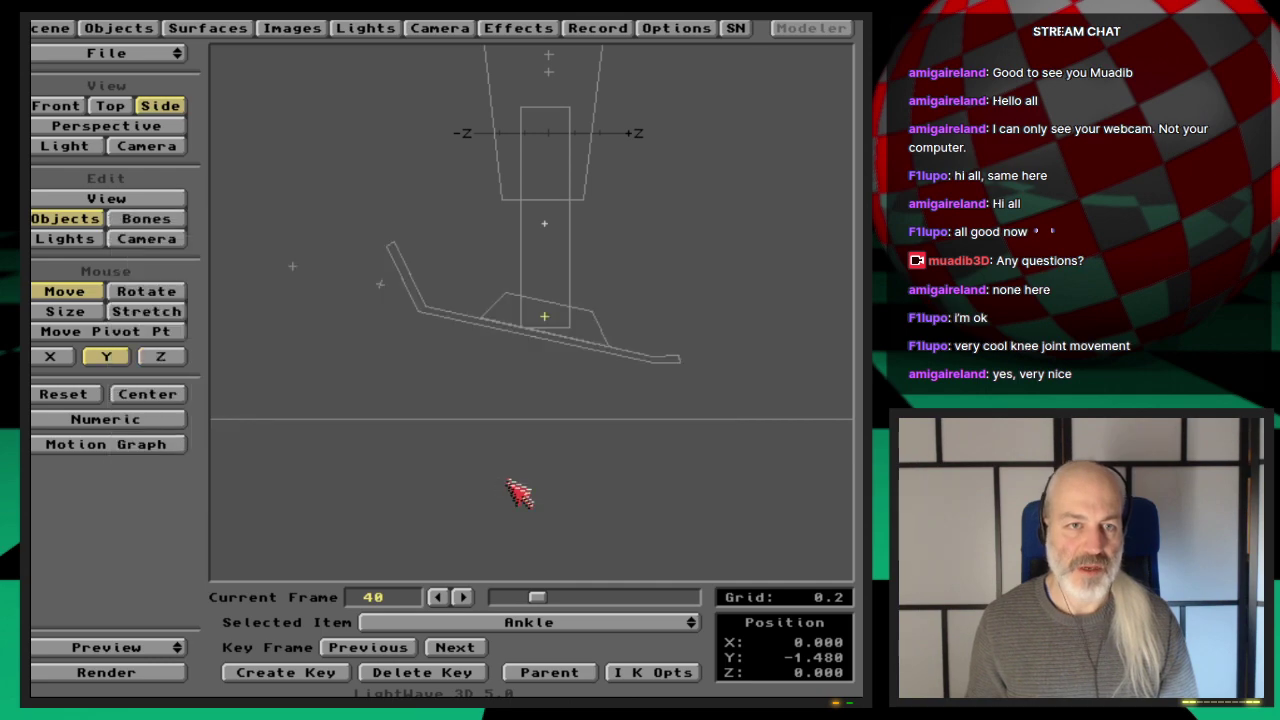
pyautogui.click(596, 312)
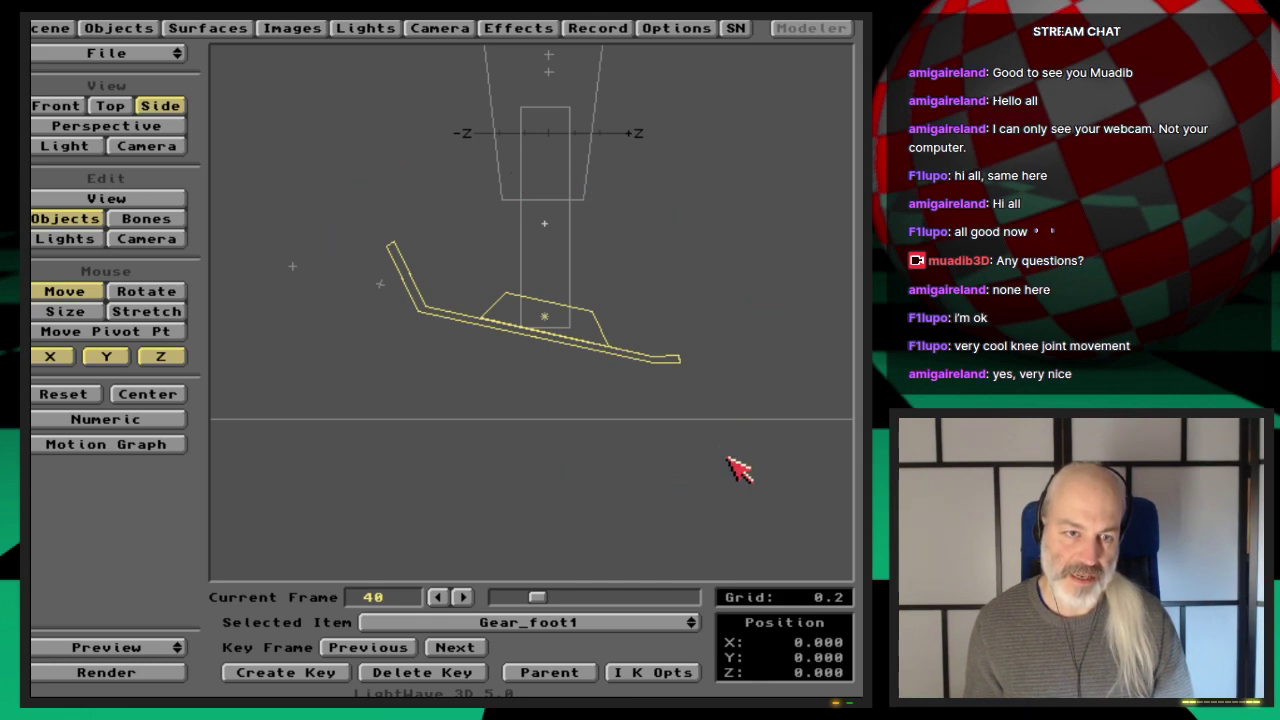
# Select Foot_Handle and move it up and down along Y at frame 40 to test how the foot pitches.
pyautogui.press('Down')
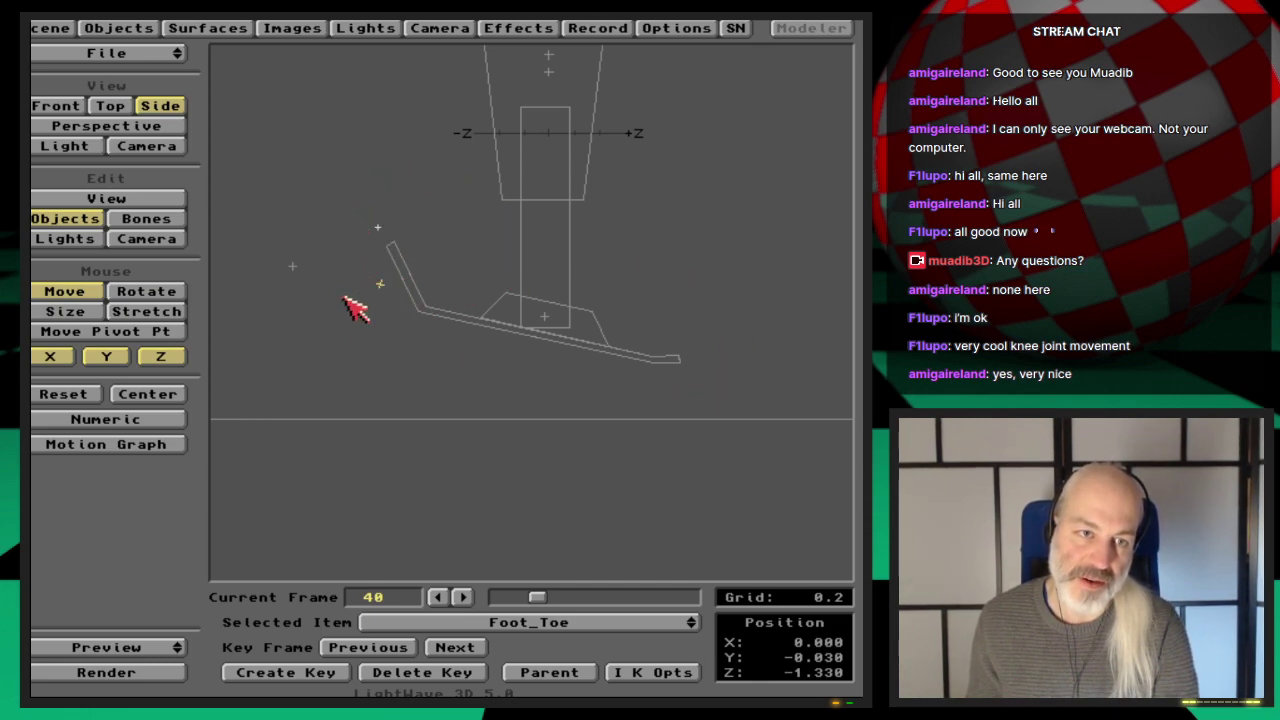
pyautogui.press('Down')
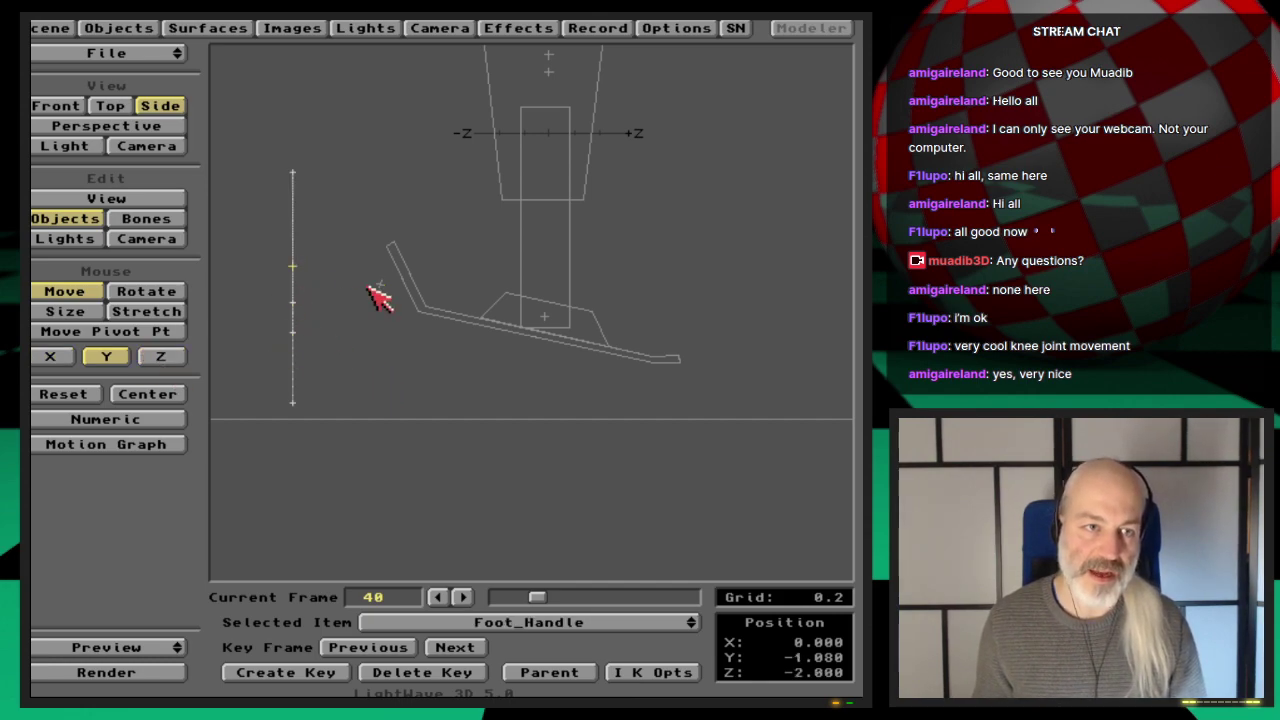
pyautogui.moveTo(311, 285)
pyautogui.mouseDown()
pyautogui.moveTo(323, 364)
pyautogui.moveTo(323, 273)
pyautogui.moveTo(323, 347)
pyautogui.moveTo(323, 276)
pyautogui.moveTo(323, 330)
pyautogui.moveTo(323, 291)
pyautogui.mouseUp()
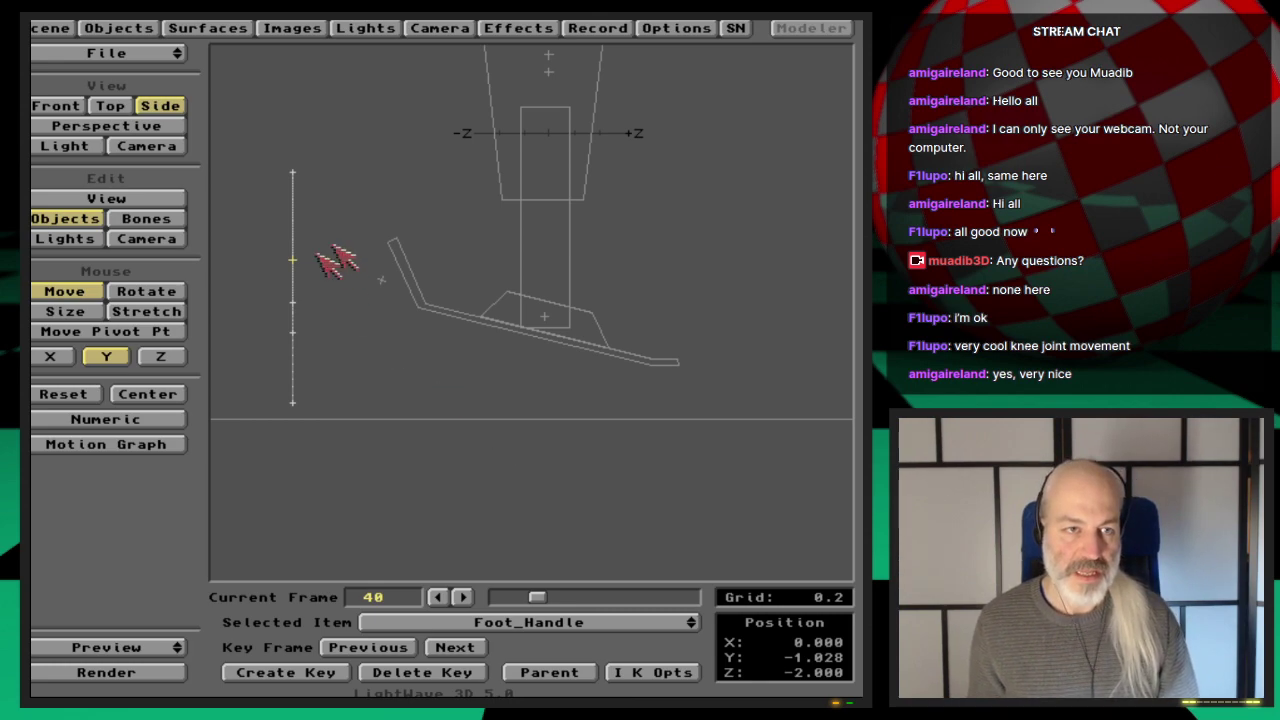
pyautogui.moveTo(323, 320); pyautogui.dragTo(323, 267)
pyautogui.moveTo(320, 195)
pyautogui.mouseDown()
pyautogui.moveTo(320, 482)
pyautogui.moveTo(320, 260)
pyautogui.moveTo(320, 303)
pyautogui.mouseUp()
# Recheck the Ankle null's goal object in its inverse kinematics options and return to Gear_foot1.
pyautogui.press('Down')
pyautogui.press('Down')
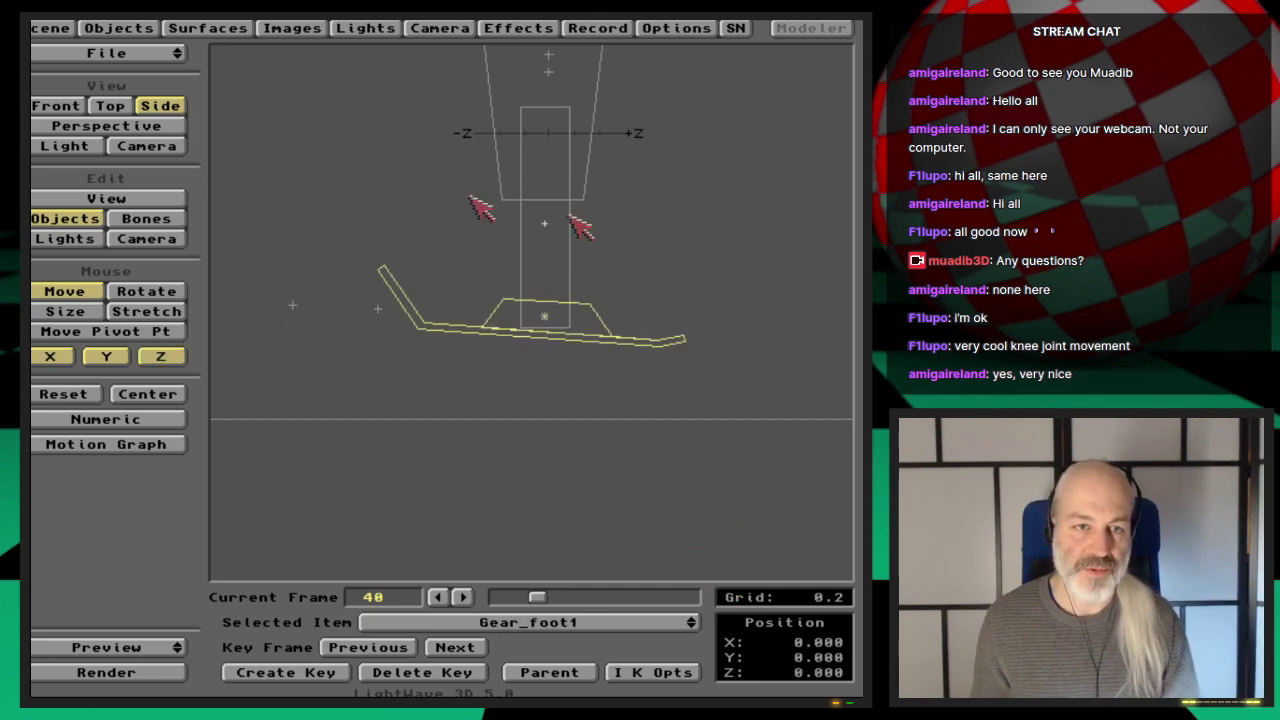
pyautogui.press('Down')
pyautogui.click(648, 673)
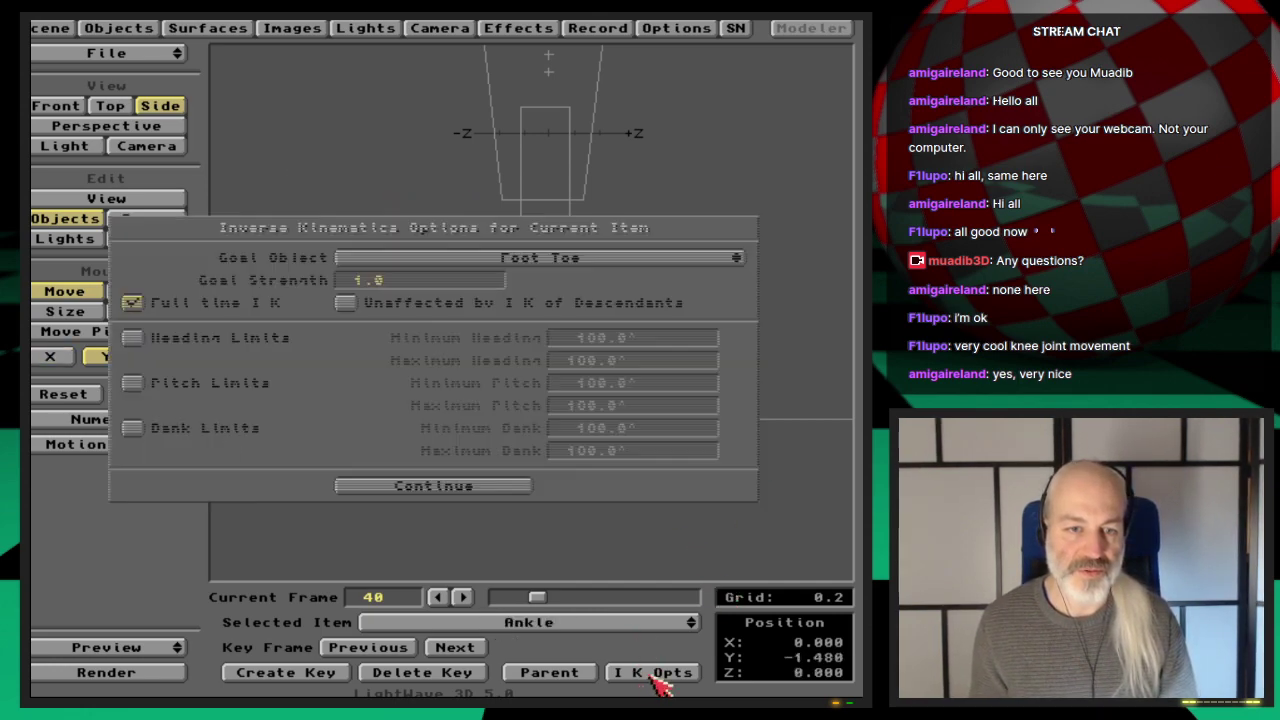
pyautogui.click(486, 490)
pyautogui.click(529, 500)
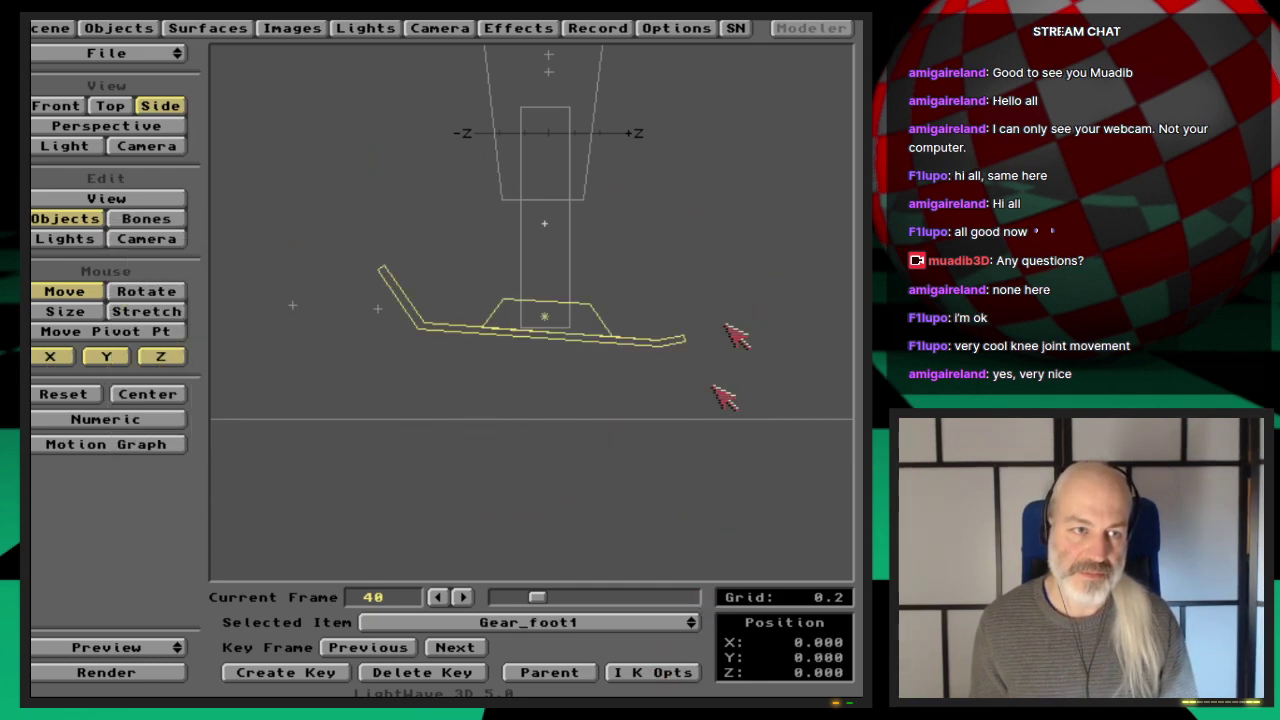
# Switch to rotation for Gear_foot1 and examine the pitch limits in its inverse kinematics options.
pyautogui.click(176, 289)
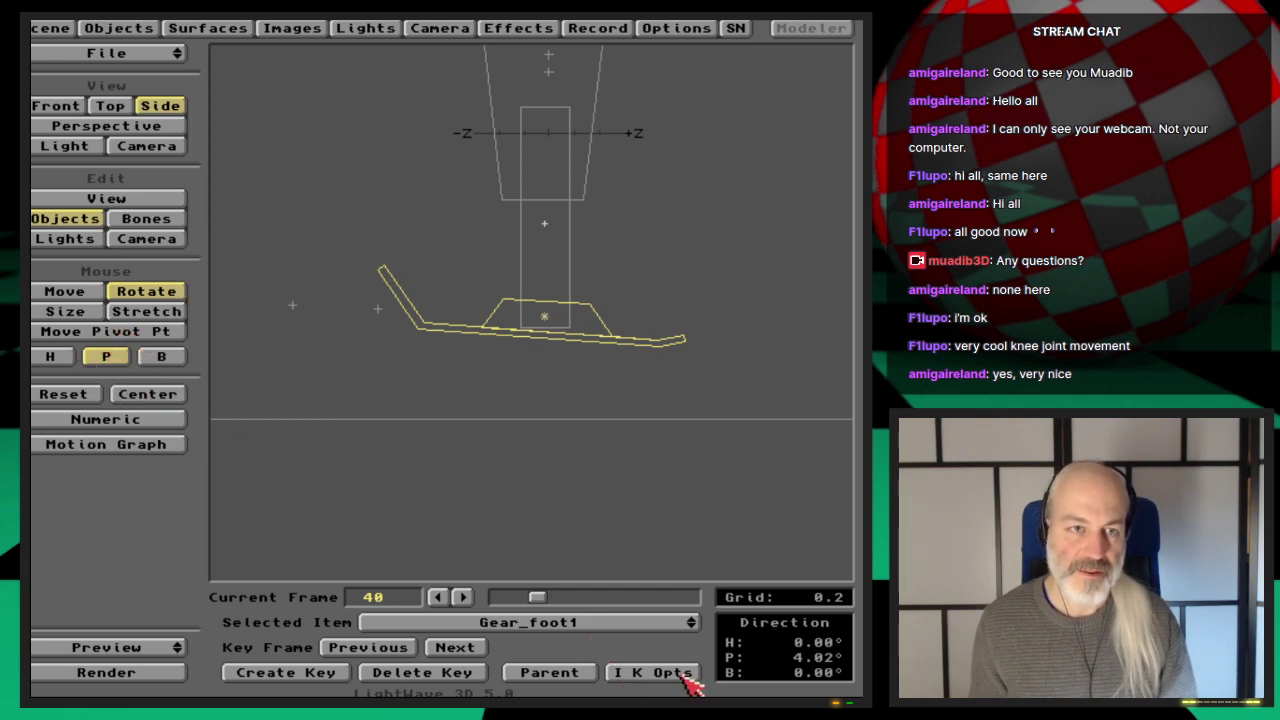
pyautogui.click(651, 672)
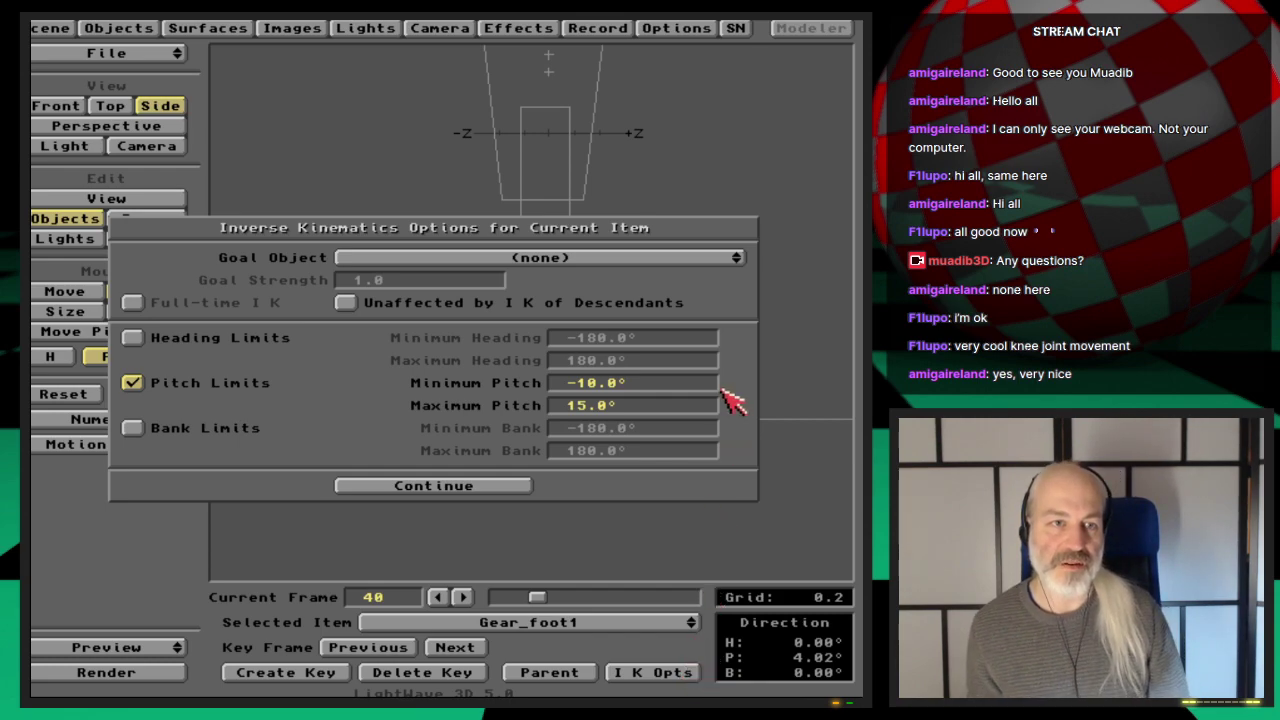
pyautogui.click(566, 386)
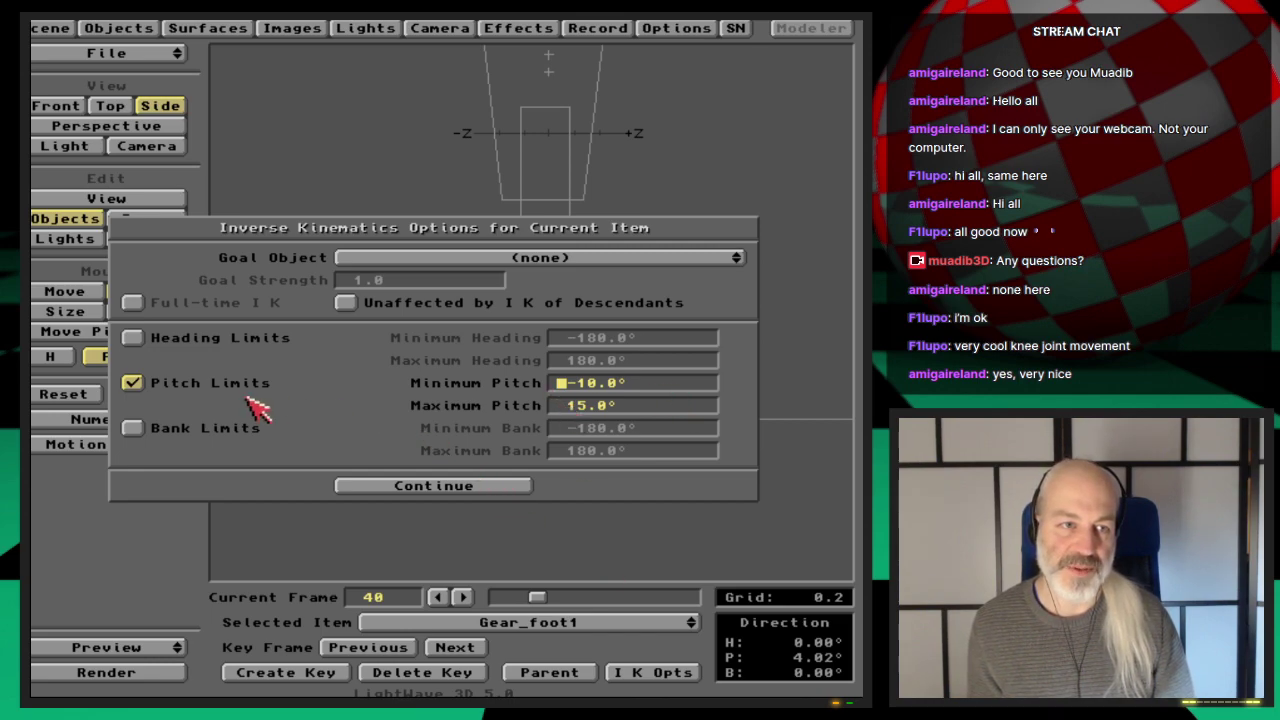
pyautogui.click(433, 486)
# Try rotating Foot_Handle, restore it, and move it along Y to about -1.254 at frame 40.
pyautogui.press('Down')
pyautogui.press('Down')
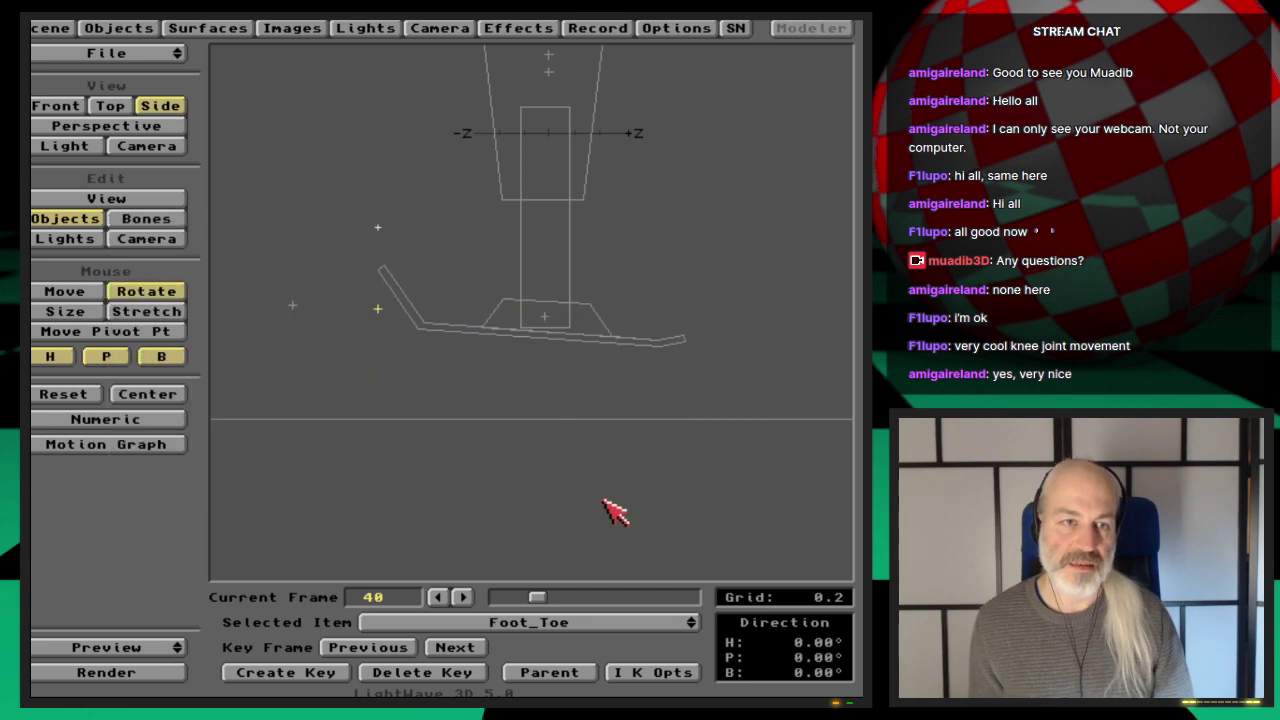
pyautogui.moveTo(557, 503); pyautogui.dragTo(555, 475)
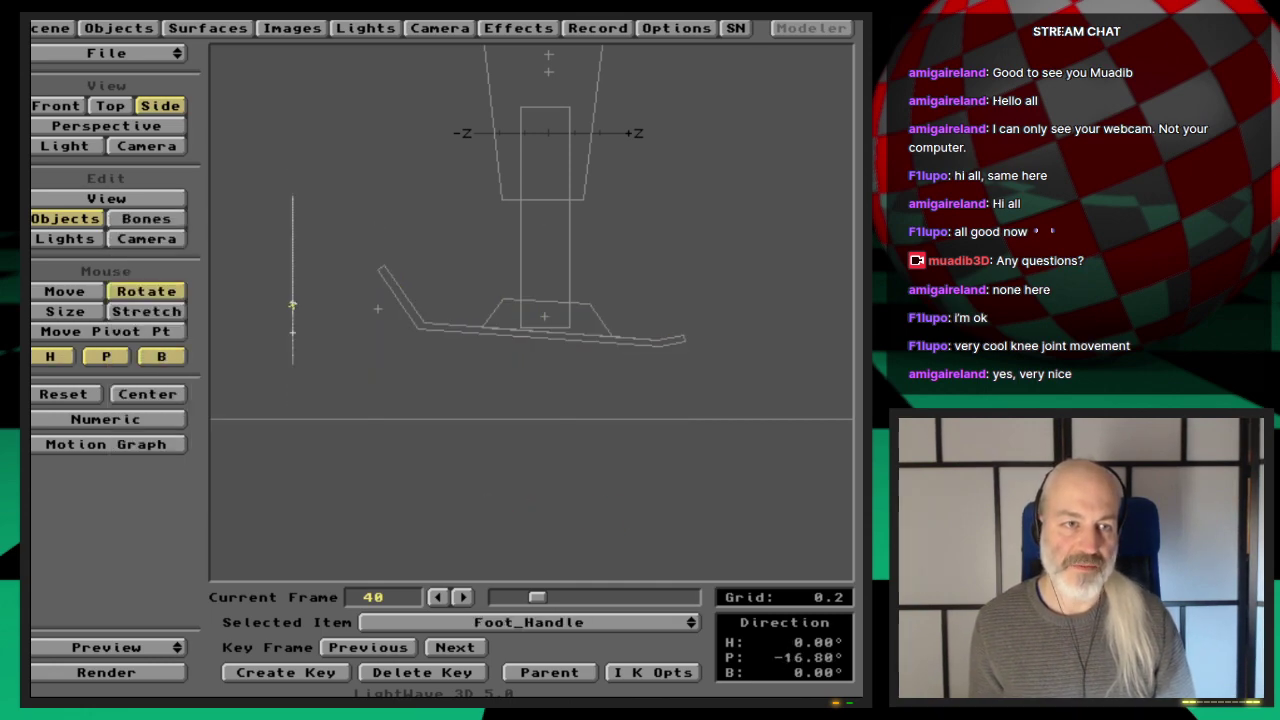
pyautogui.click(545, 591)
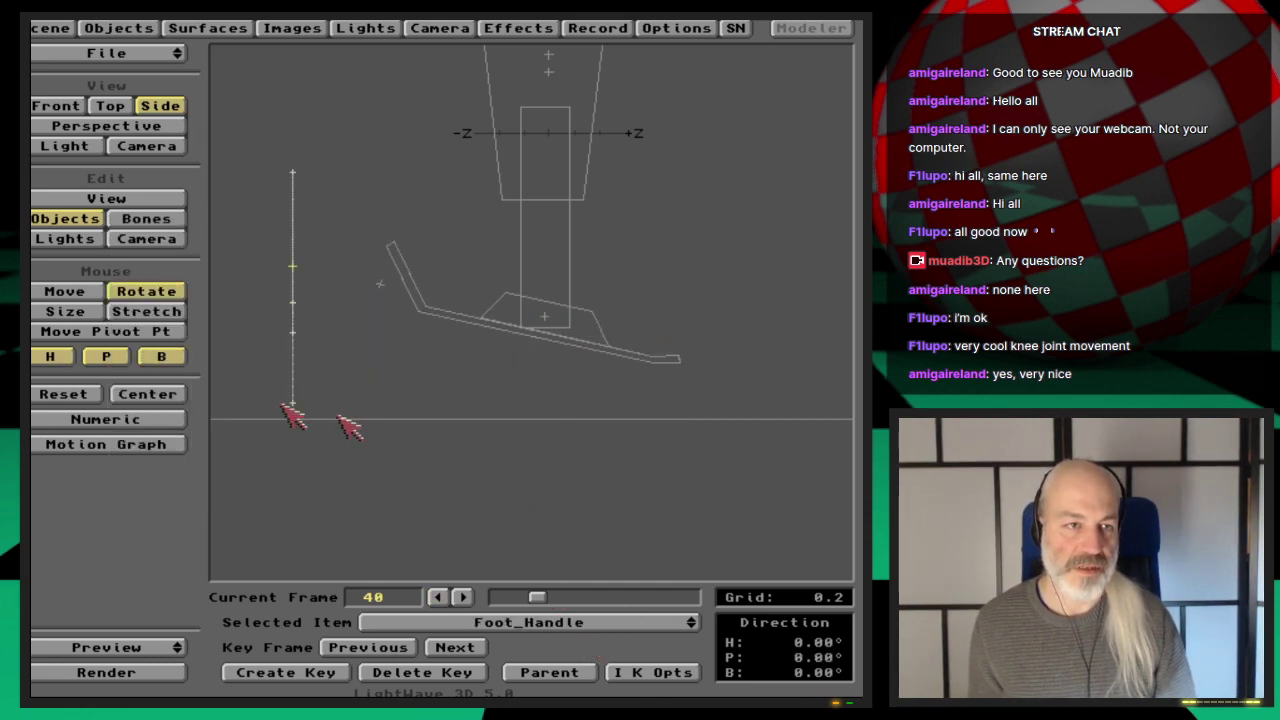
pyautogui.click(66, 290)
pyautogui.moveTo(486, 500); pyautogui.dragTo(486, 548)
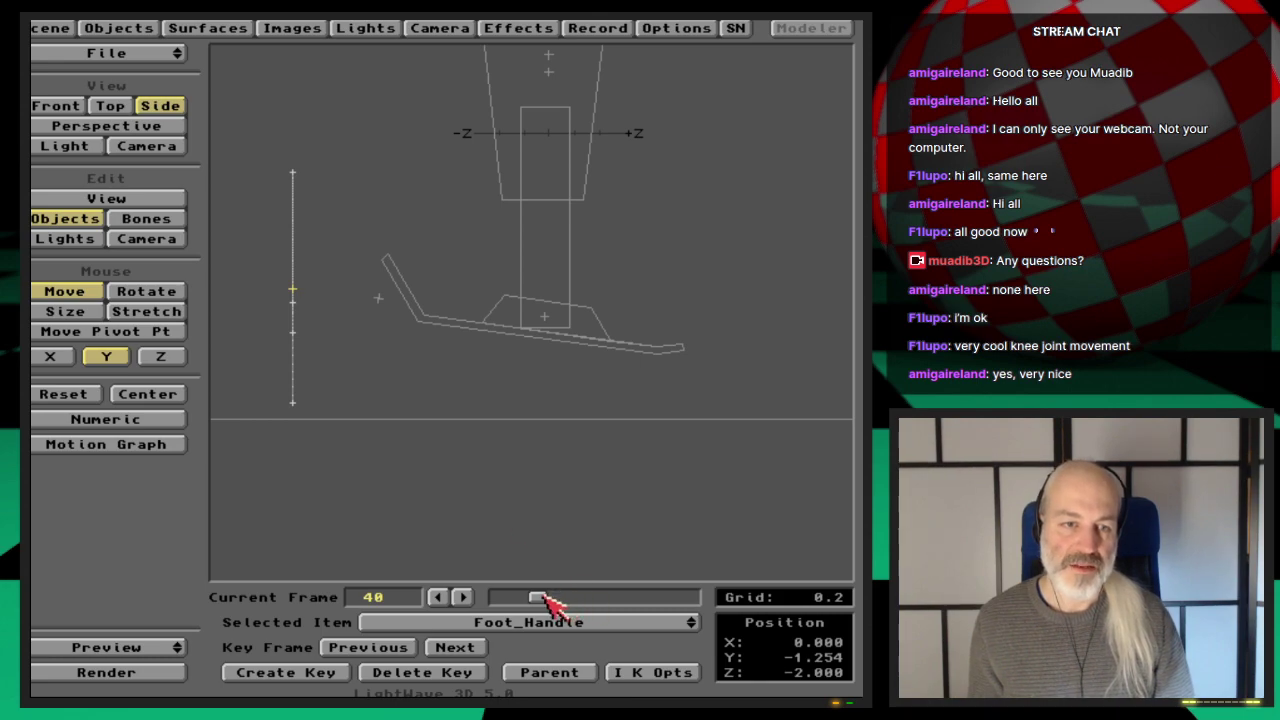
# Scrub the animation between frames 40 and 98 in the side and camera views to review the foot's motion.
pyautogui.moveTo(538, 598); pyautogui.dragTo(594, 607)
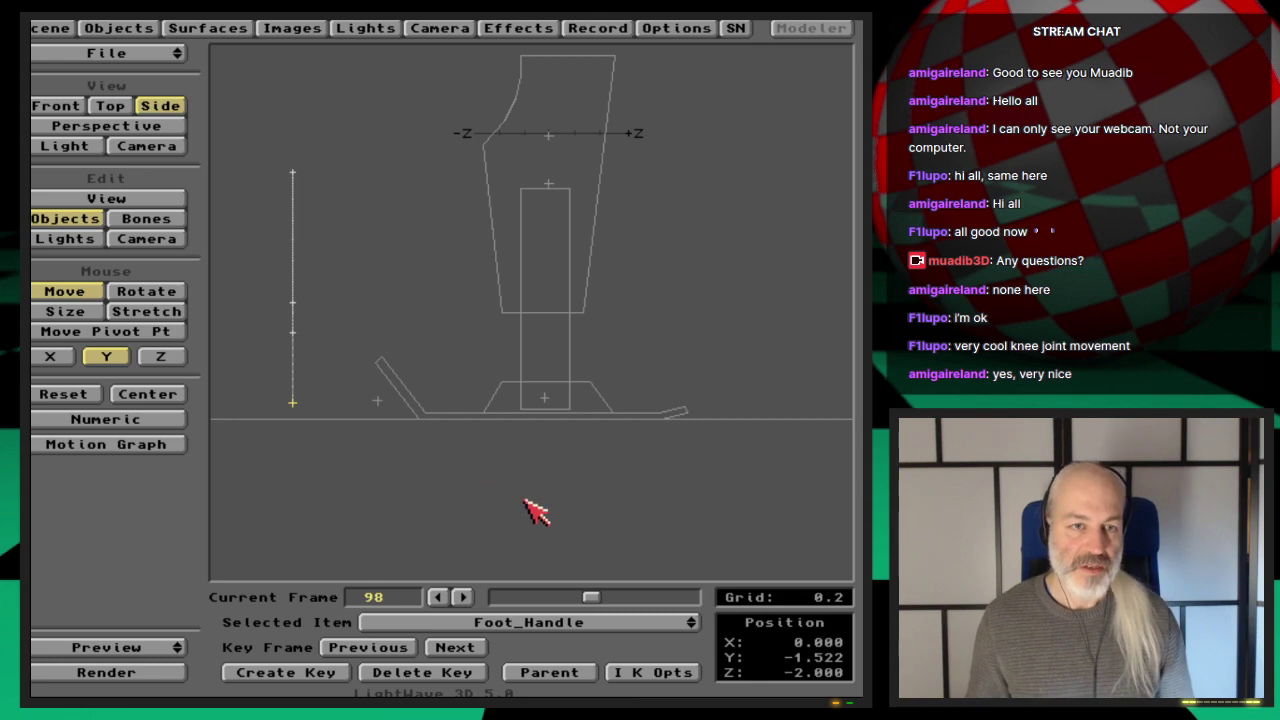
pyautogui.press('6')
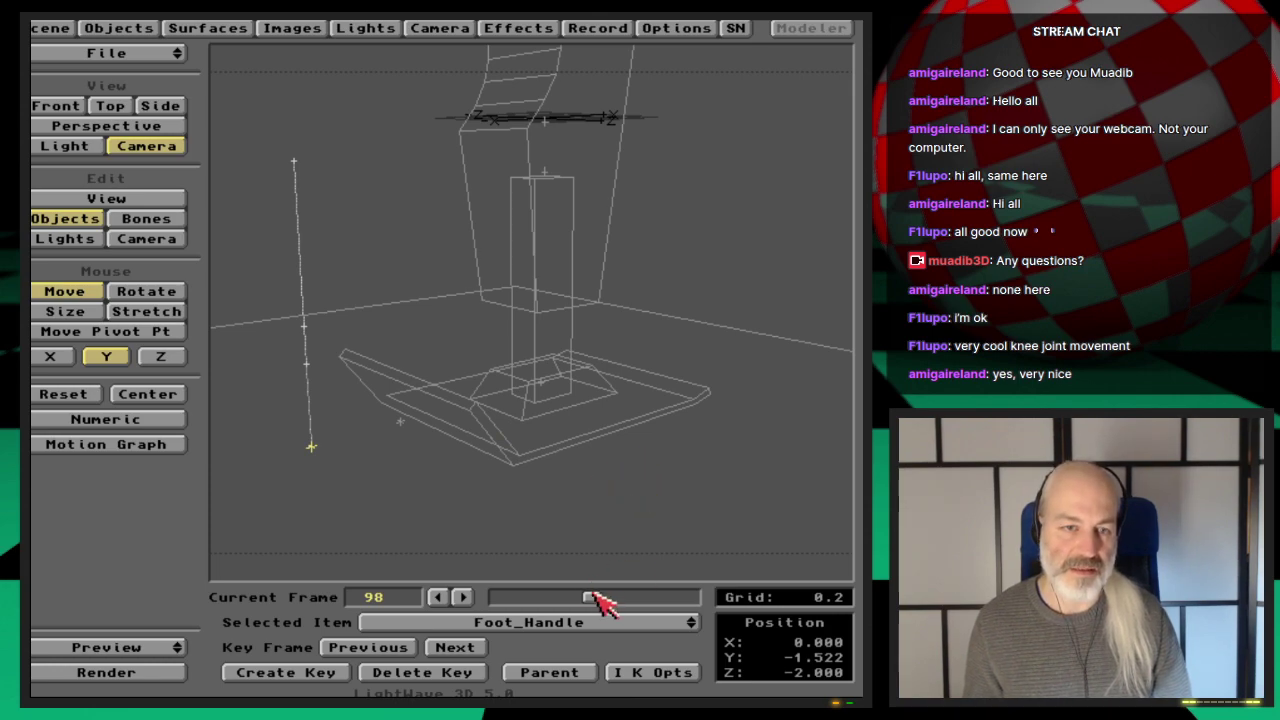
pyautogui.moveTo(595, 597); pyautogui.dragTo(567, 597)
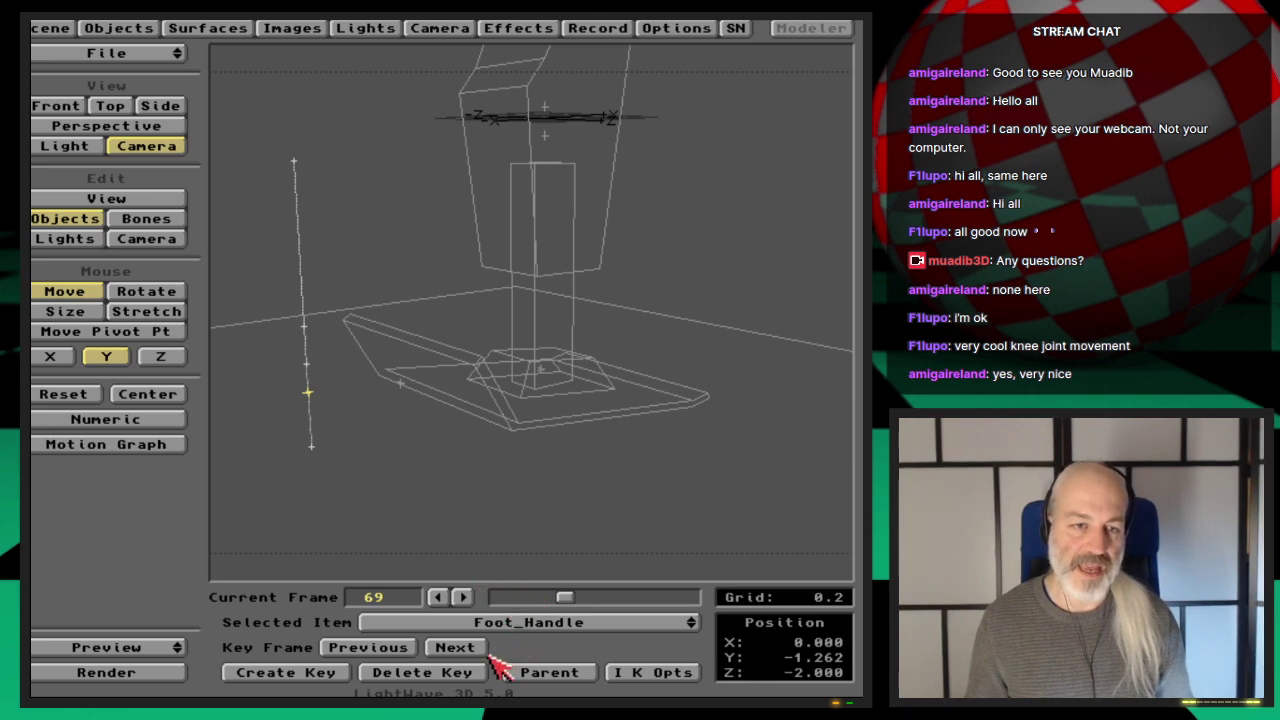
# Delete Foot_Handle's motion keys at frames 75, 55 and 66.
pyautogui.click(452, 647)
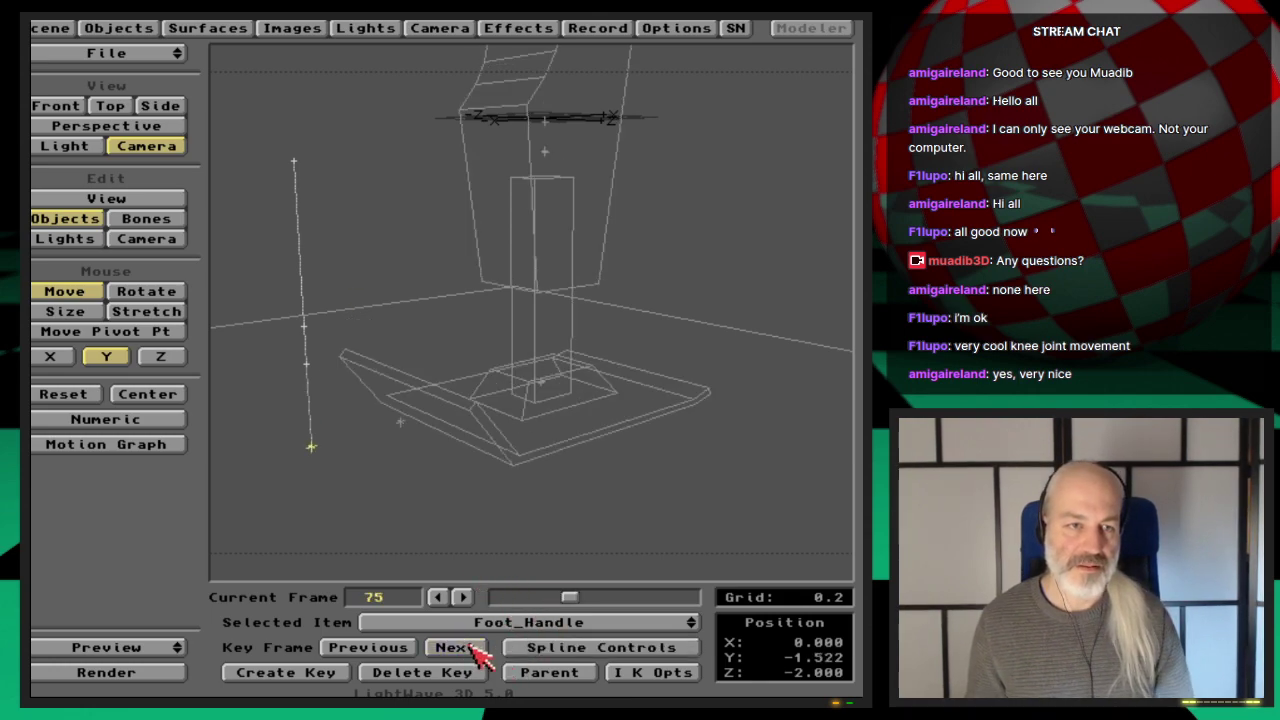
pyautogui.press('Delete')
pyautogui.press('Return')
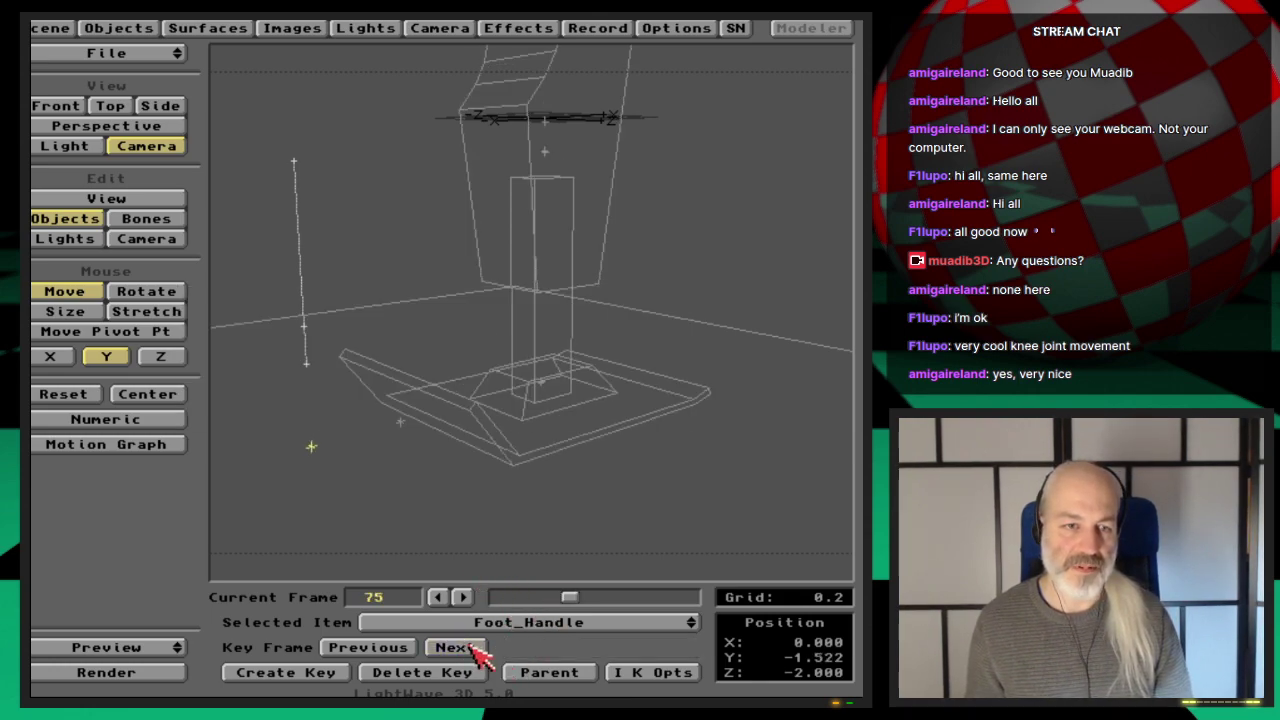
pyautogui.click(476, 651)
pyautogui.click(476, 651)
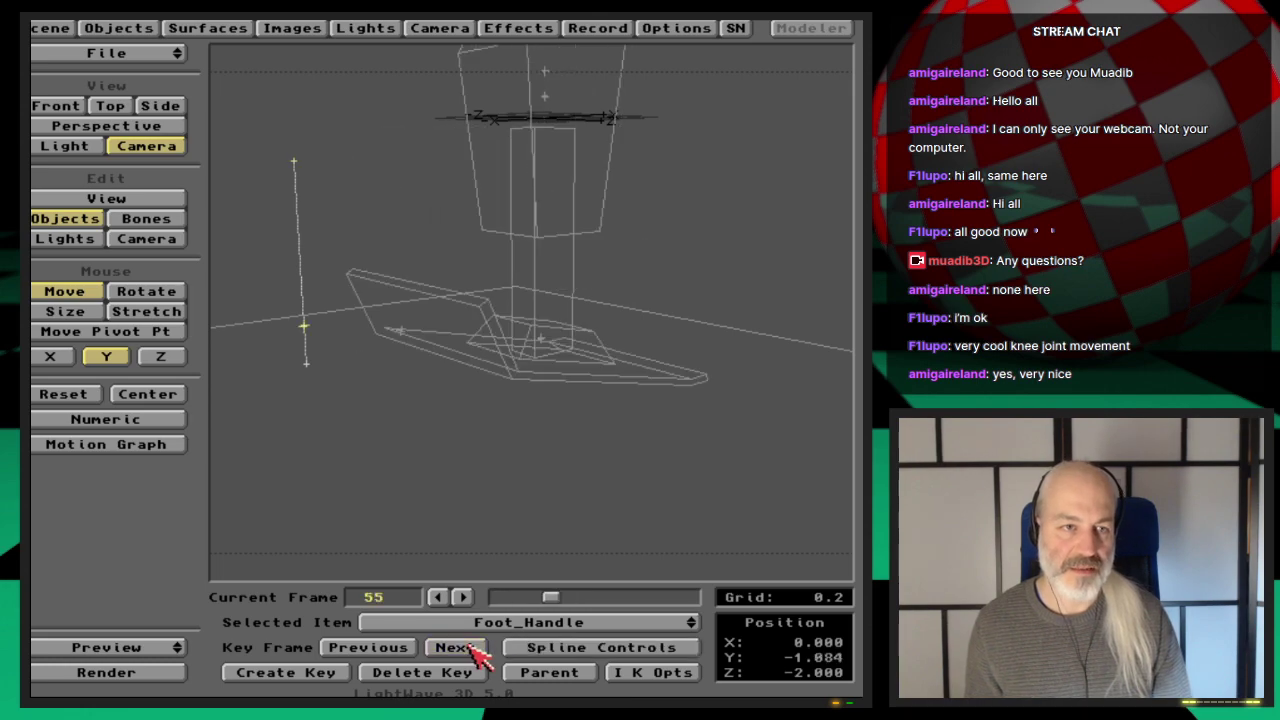
pyautogui.press('Delete')
pyautogui.press('Return')
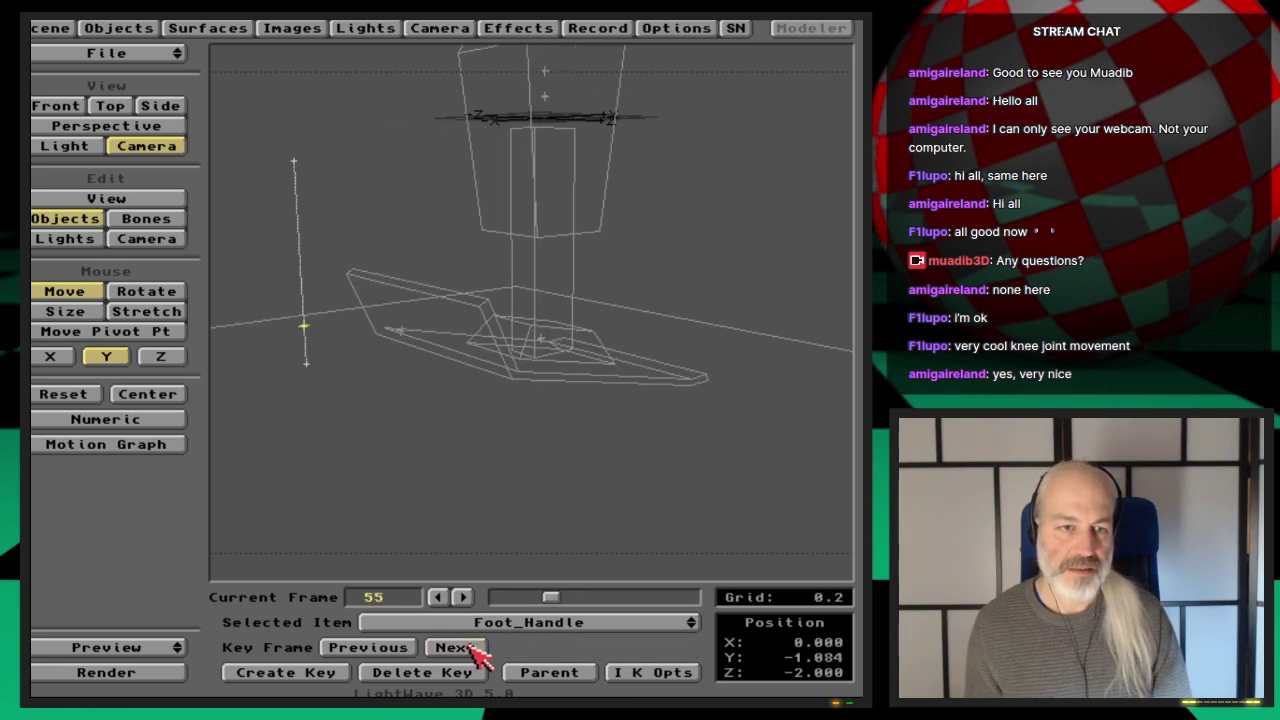
pyautogui.click(476, 651)
pyautogui.press('Delete')
pyautogui.press('Return')
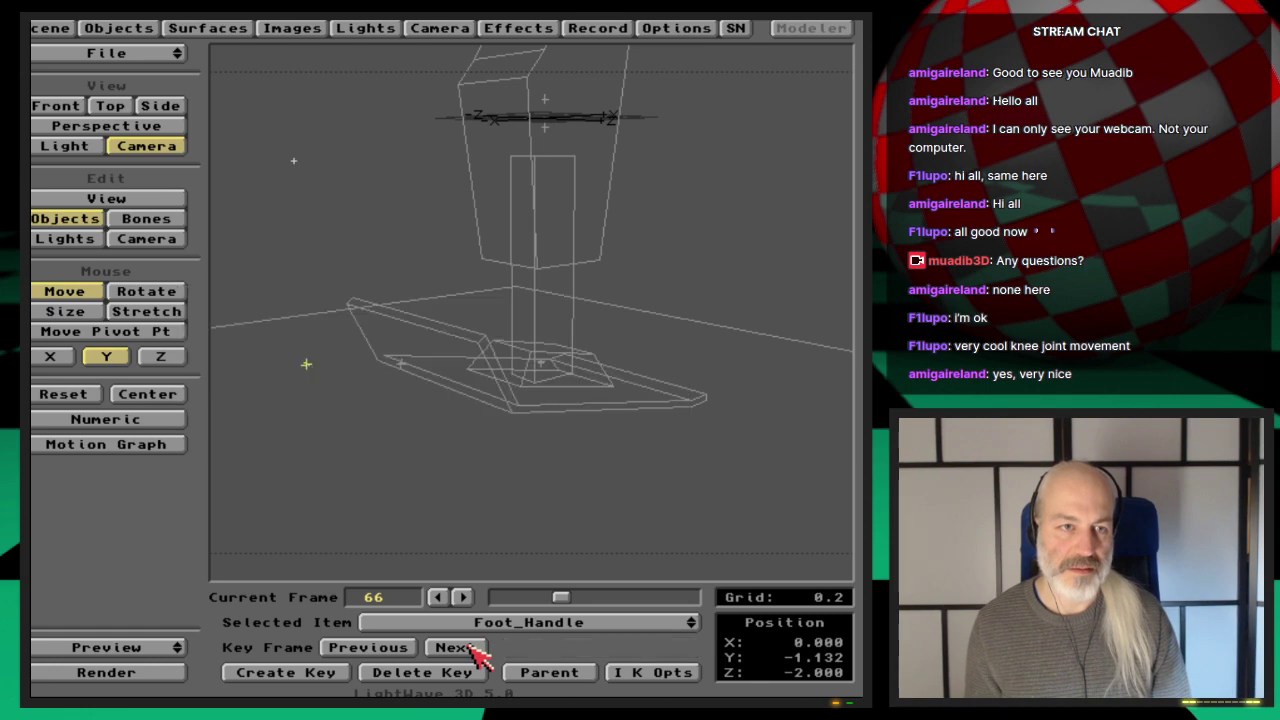
pyautogui.click(476, 651)
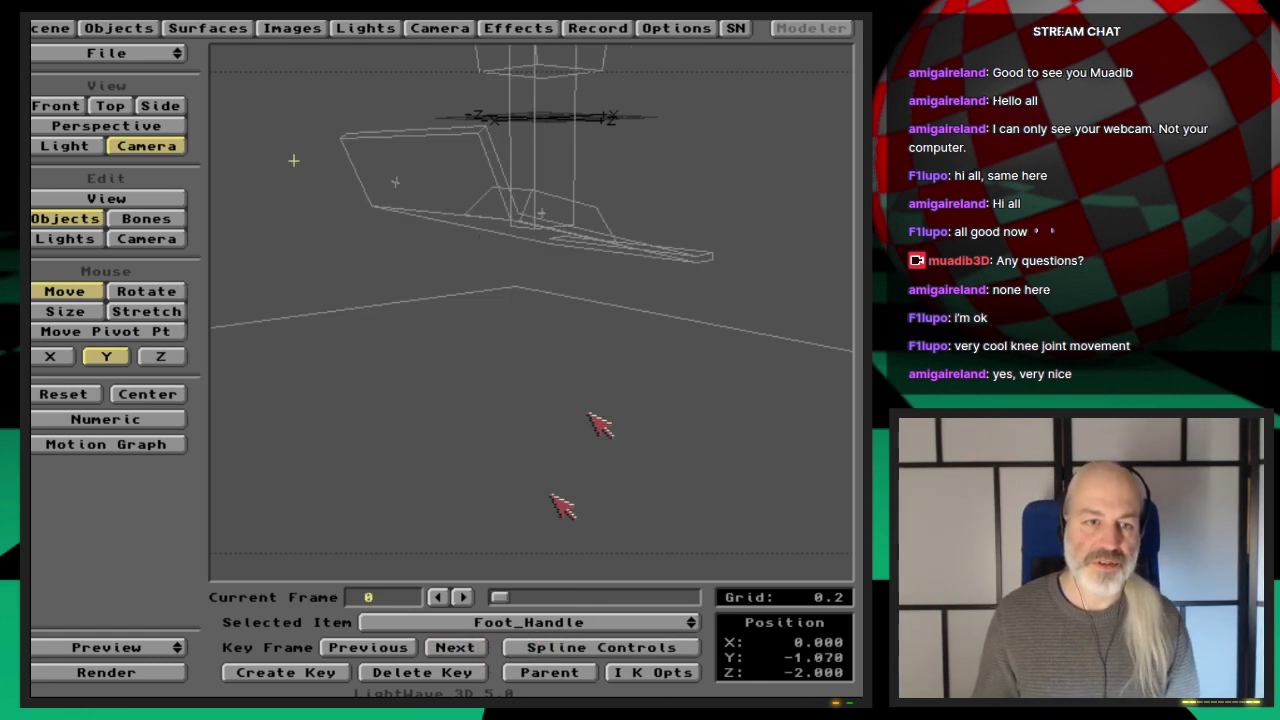
# Select Gear_lowerLeg1 and delete its motion key at frame 64.
pyautogui.moveTo(501, 597); pyautogui.dragTo(550, 604)
pyautogui.press('Down')
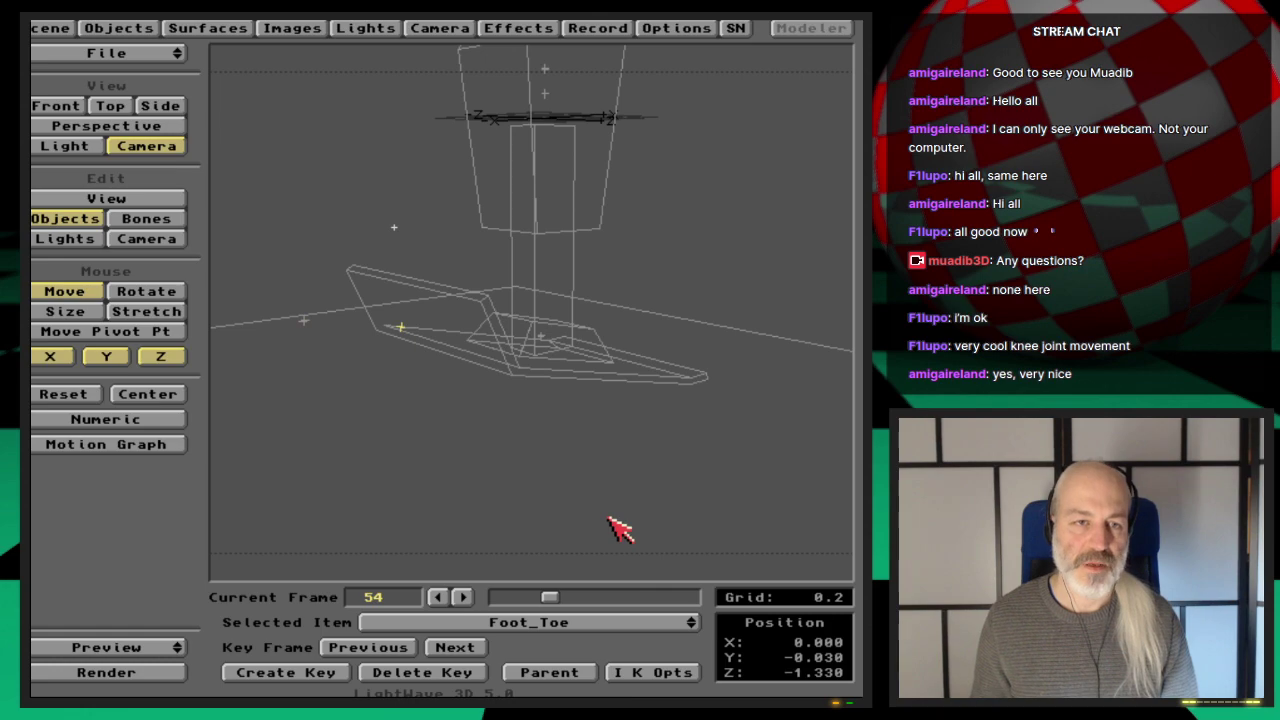
pyautogui.press('Down')
pyautogui.press('Down')
pyautogui.press('Down')
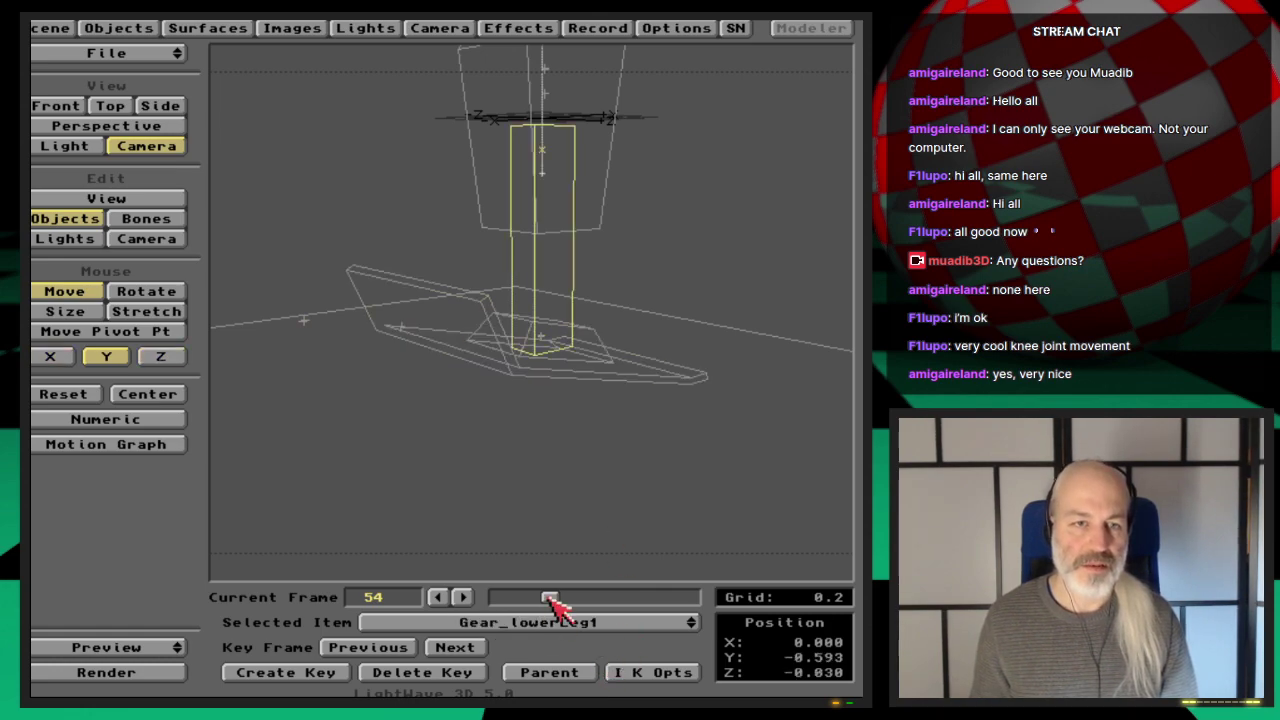
pyautogui.moveTo(550, 598)
pyautogui.mouseDown()
pyautogui.moveTo(520, 597)
pyautogui.moveTo(600, 606)
pyautogui.moveTo(566, 615)
pyautogui.mouseUp()
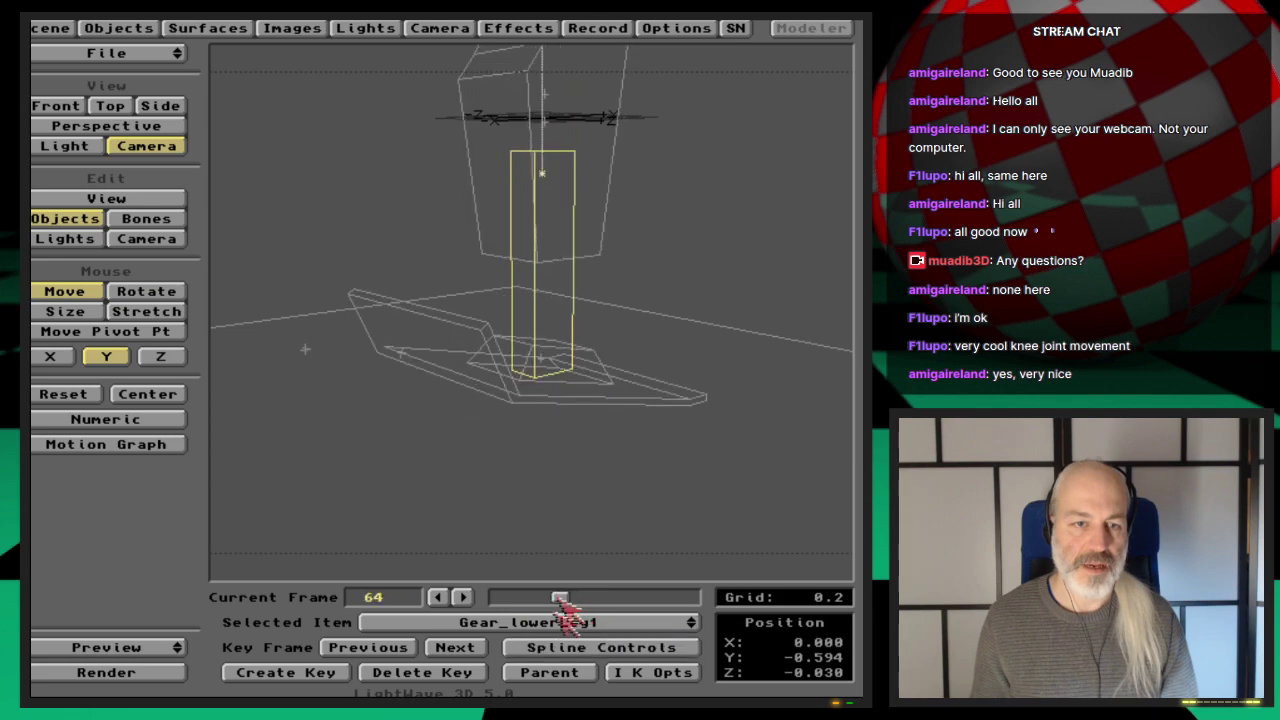
pyautogui.click(452, 648)
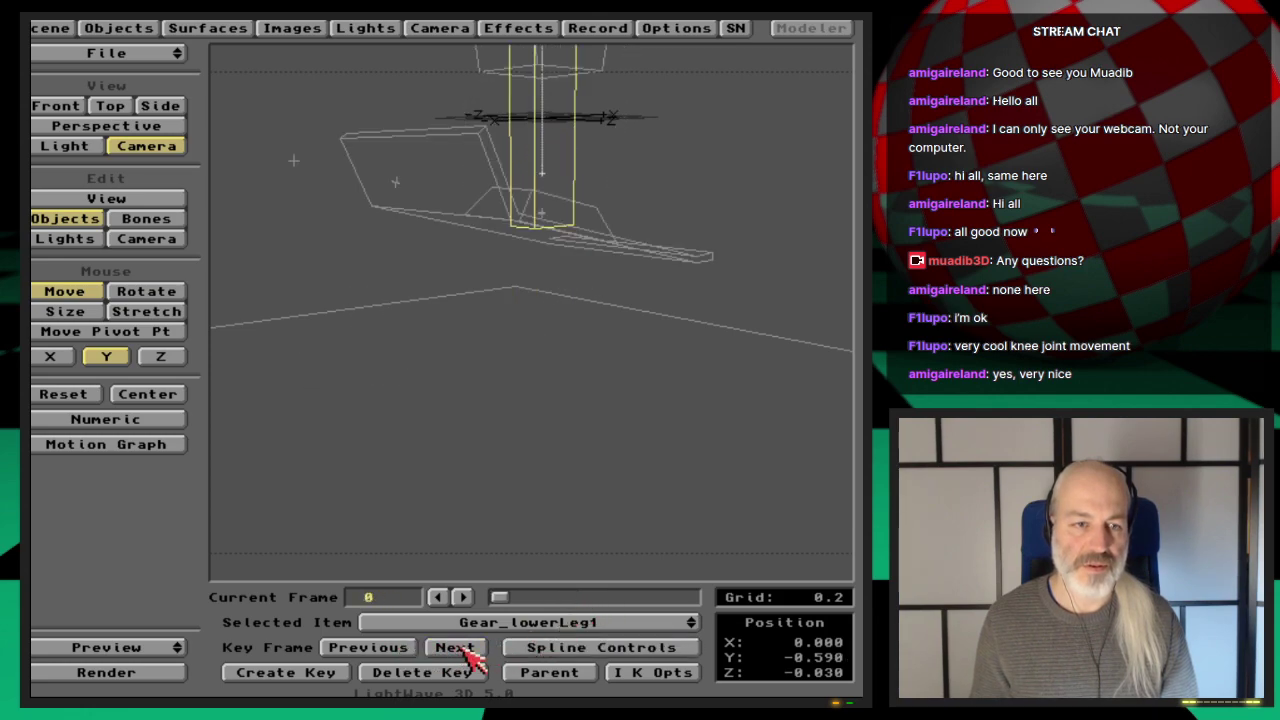
pyautogui.click(457, 650)
pyautogui.press('Delete')
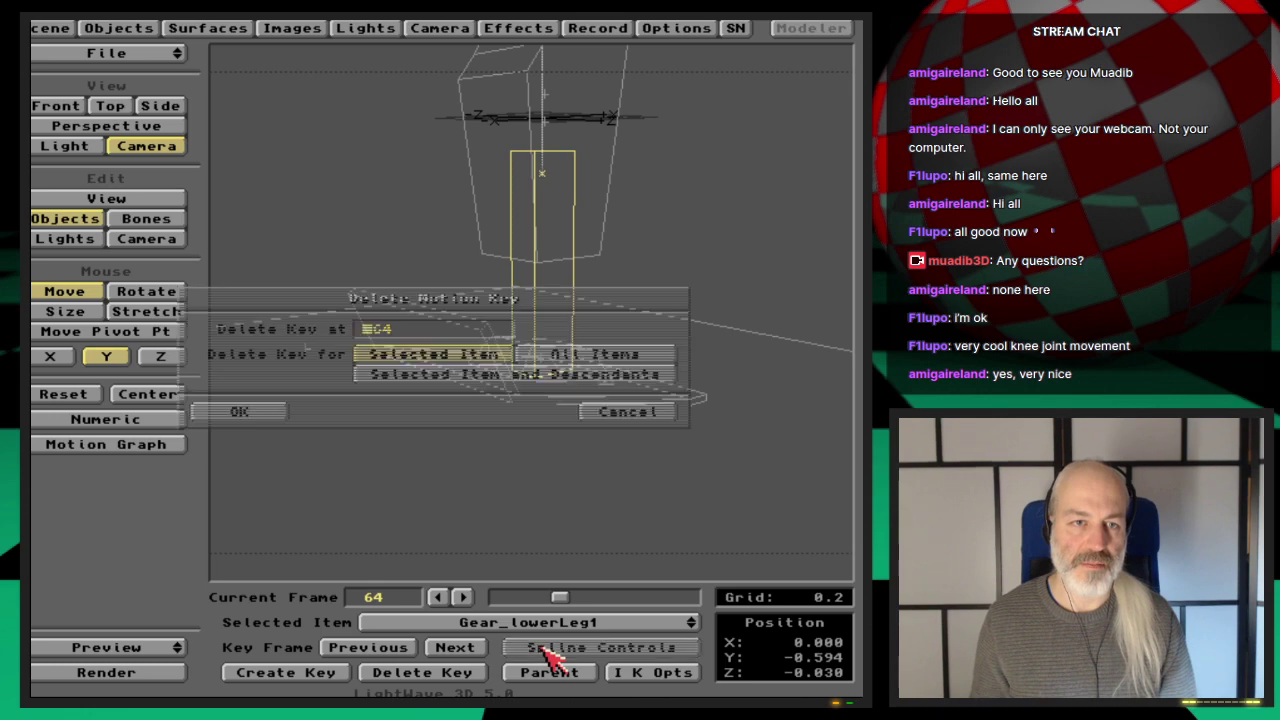
pyautogui.press('Return')
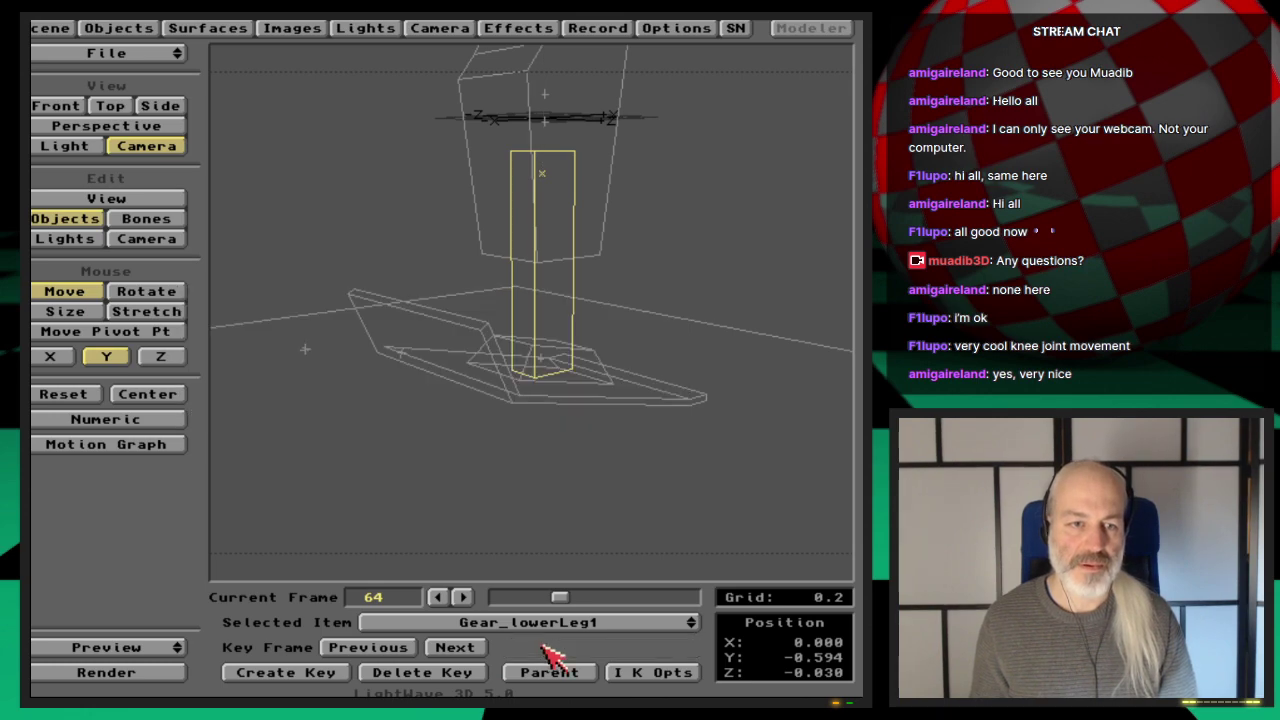
pyautogui.hotkey('shift', 'Left')
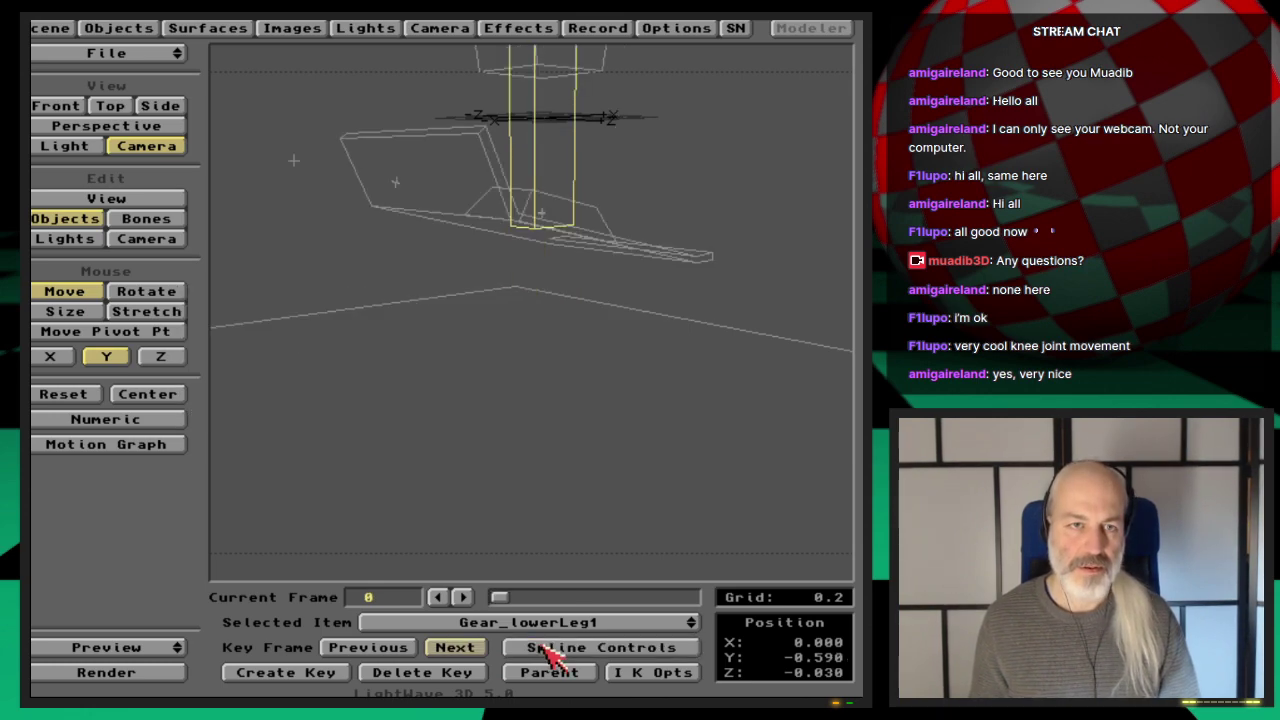
# Select FrontGearParent and delete its motion keys at frames 75 and 130.
pyautogui.press('Up')
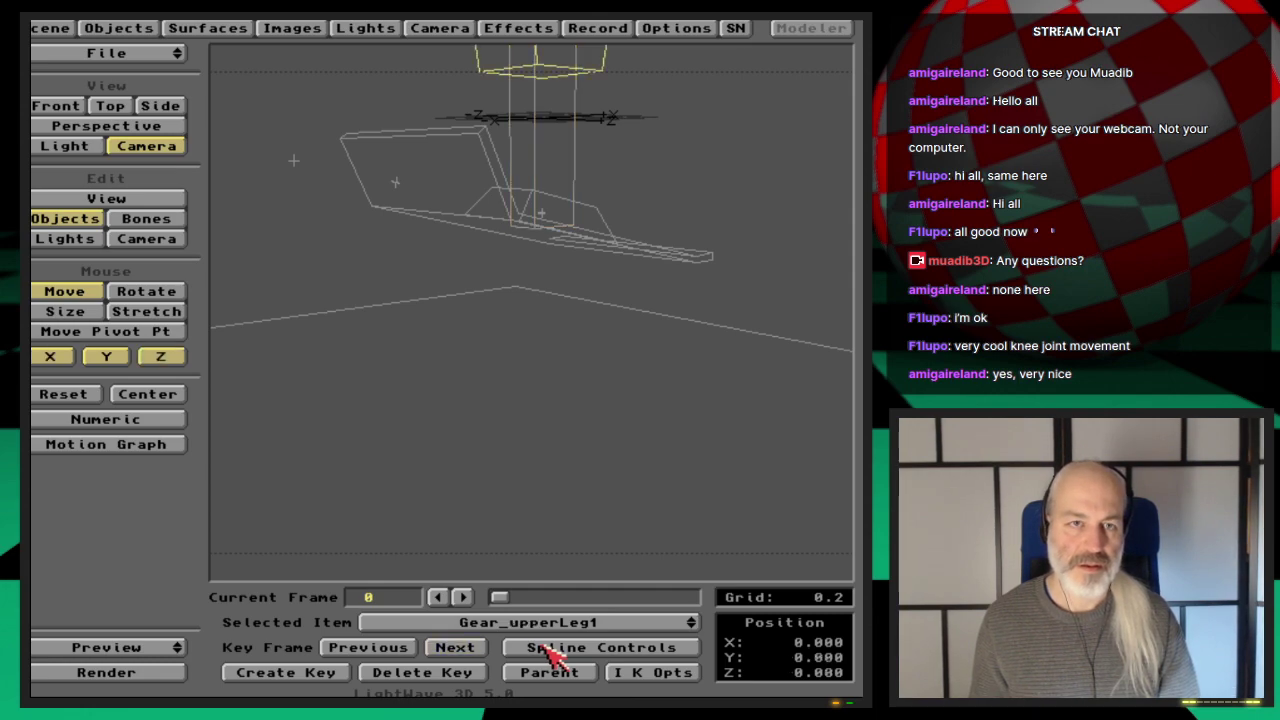
pyautogui.moveTo(508, 600); pyautogui.dragTo(556, 600)
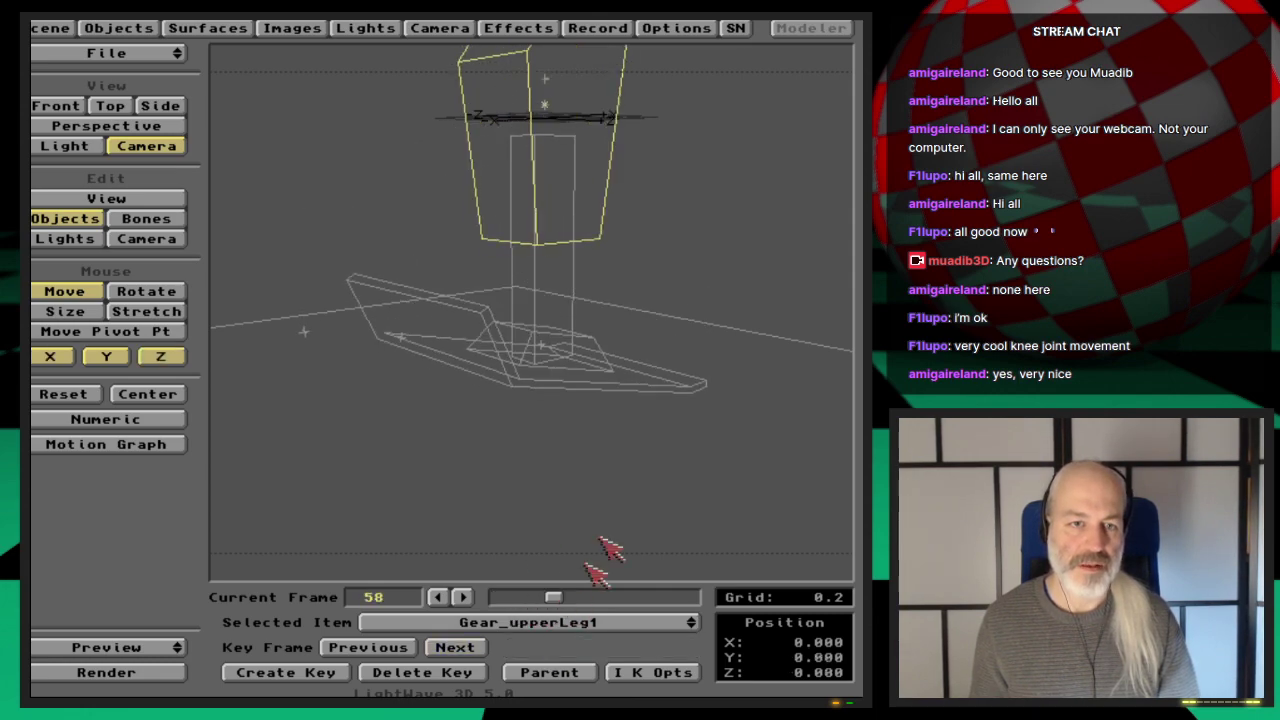
pyautogui.press('Up')
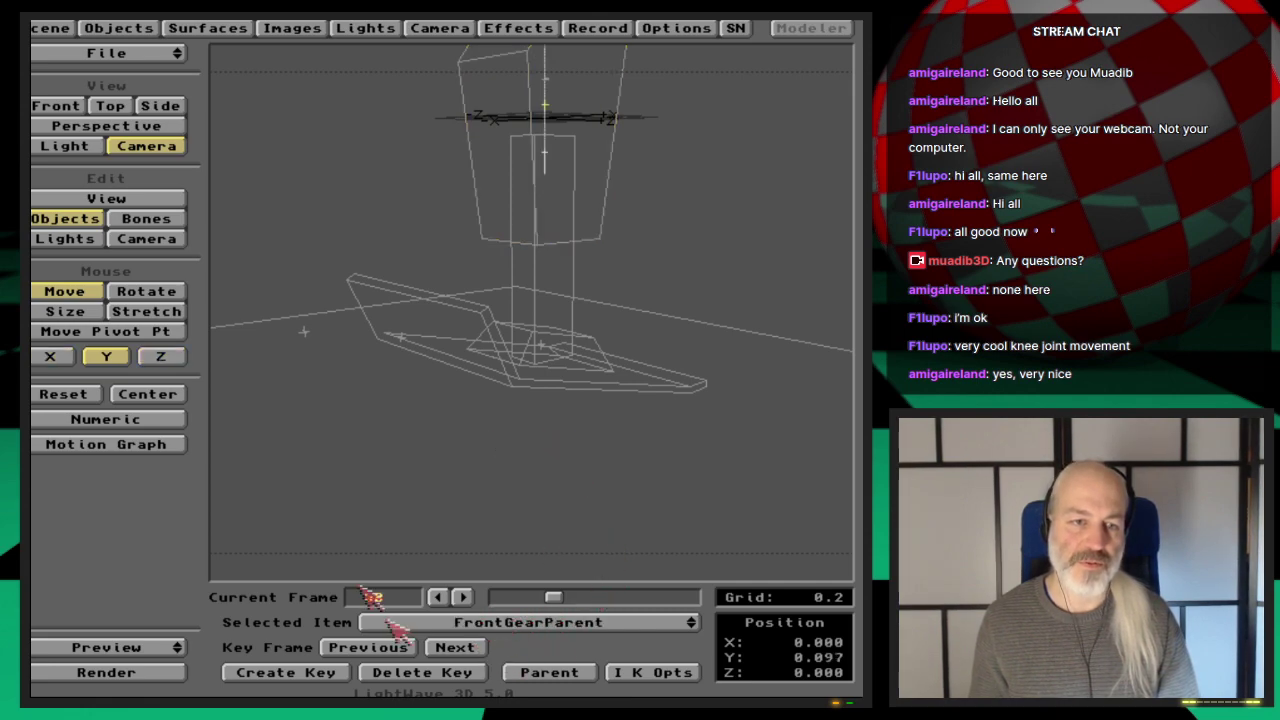
pyautogui.click(480, 650)
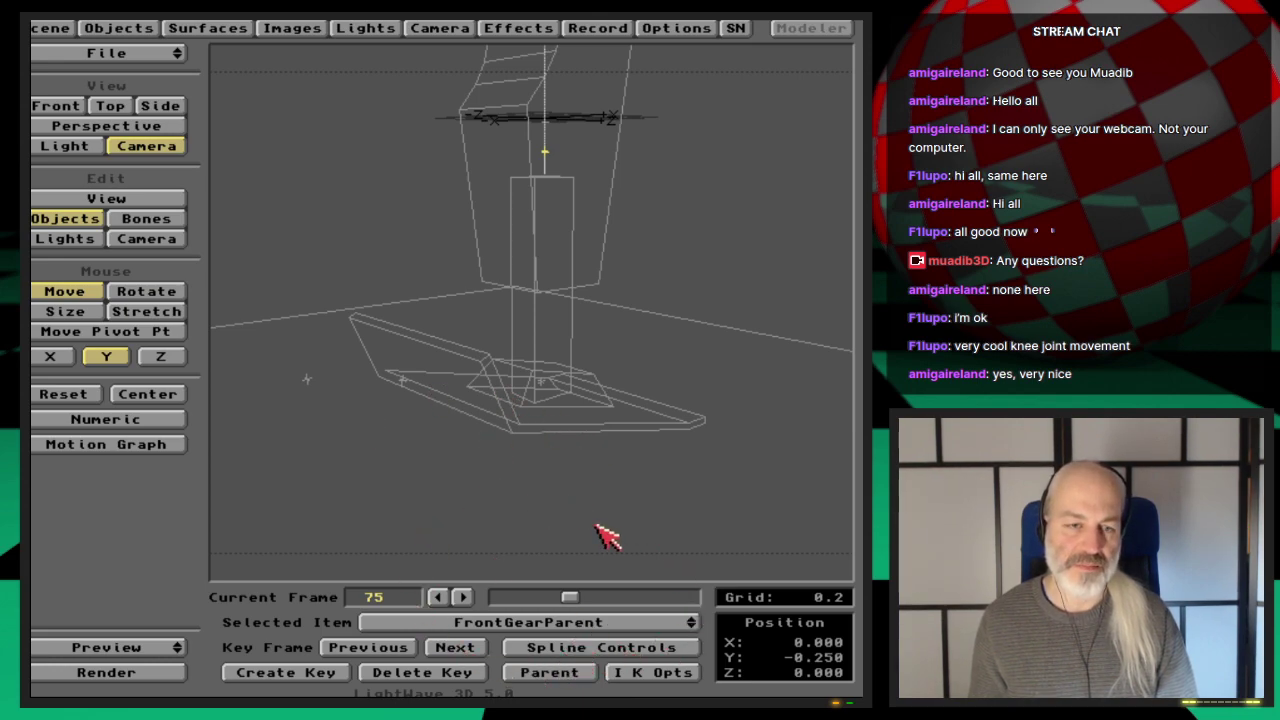
pyautogui.press('Delete')
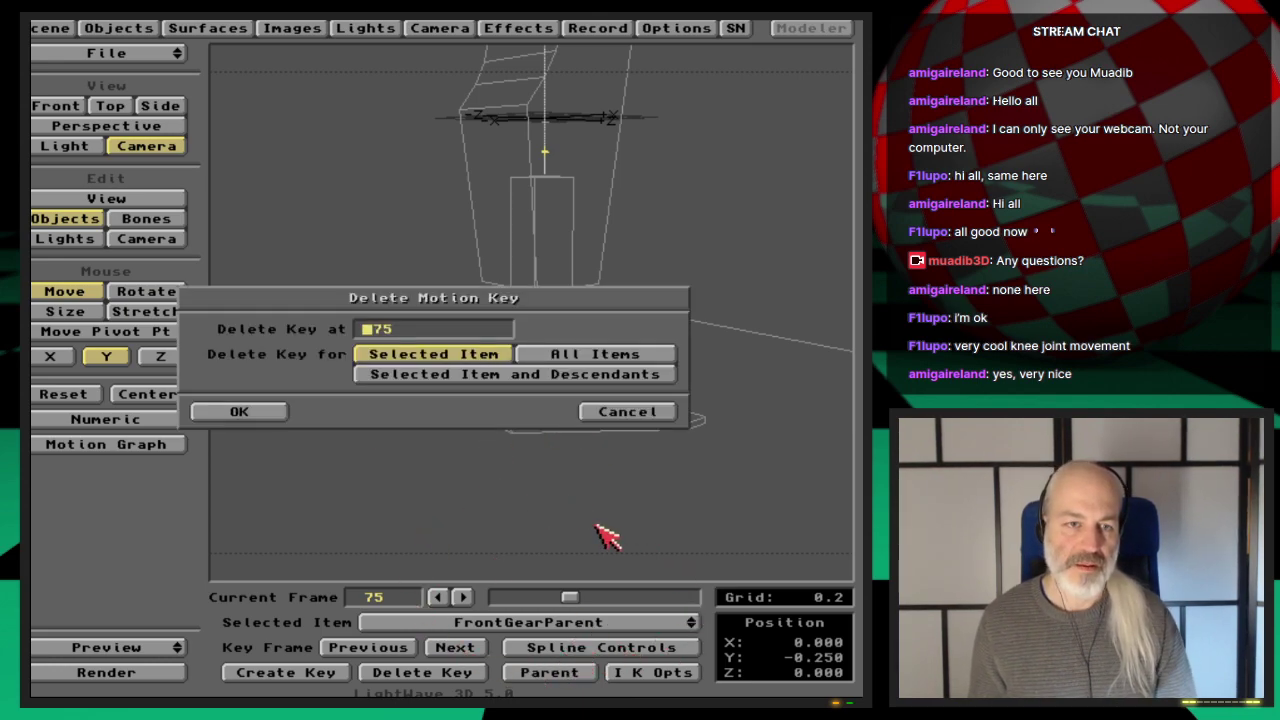
pyautogui.press('Return')
pyautogui.hotkey('shift', 'Left')
pyautogui.hotkey('shift', 'Right')
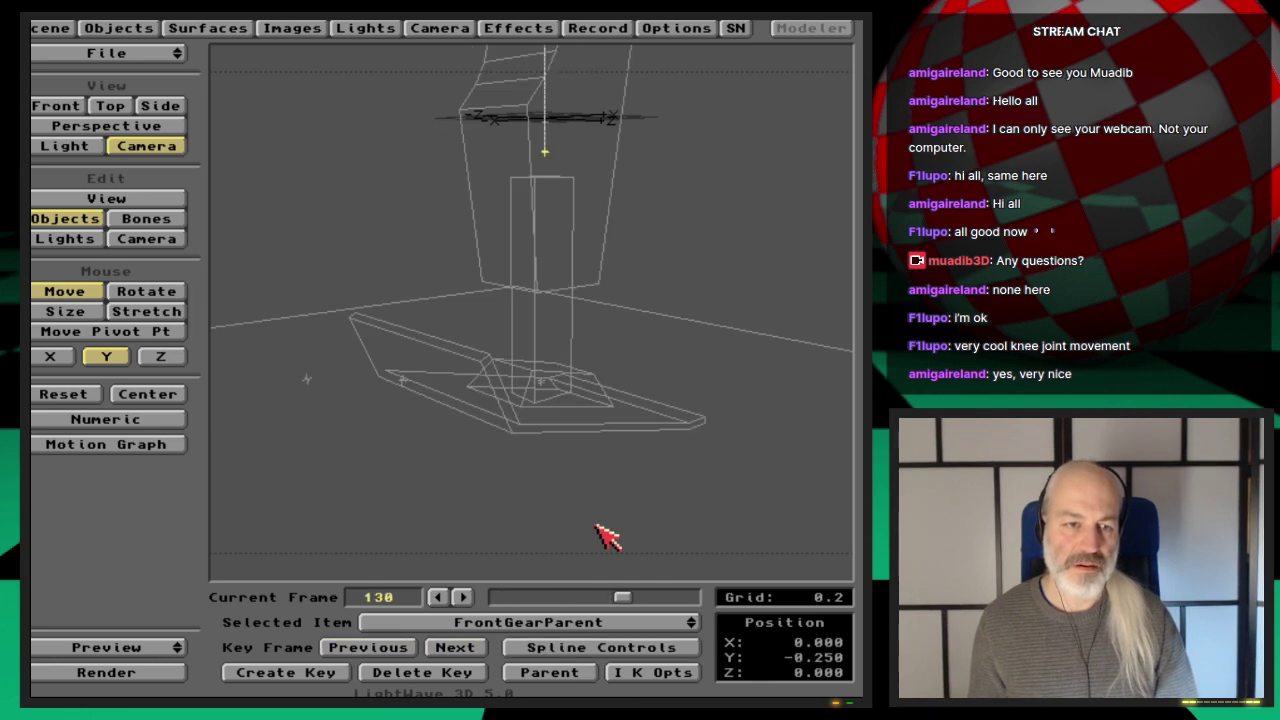
pyautogui.click(477, 648)
pyautogui.click(405, 648)
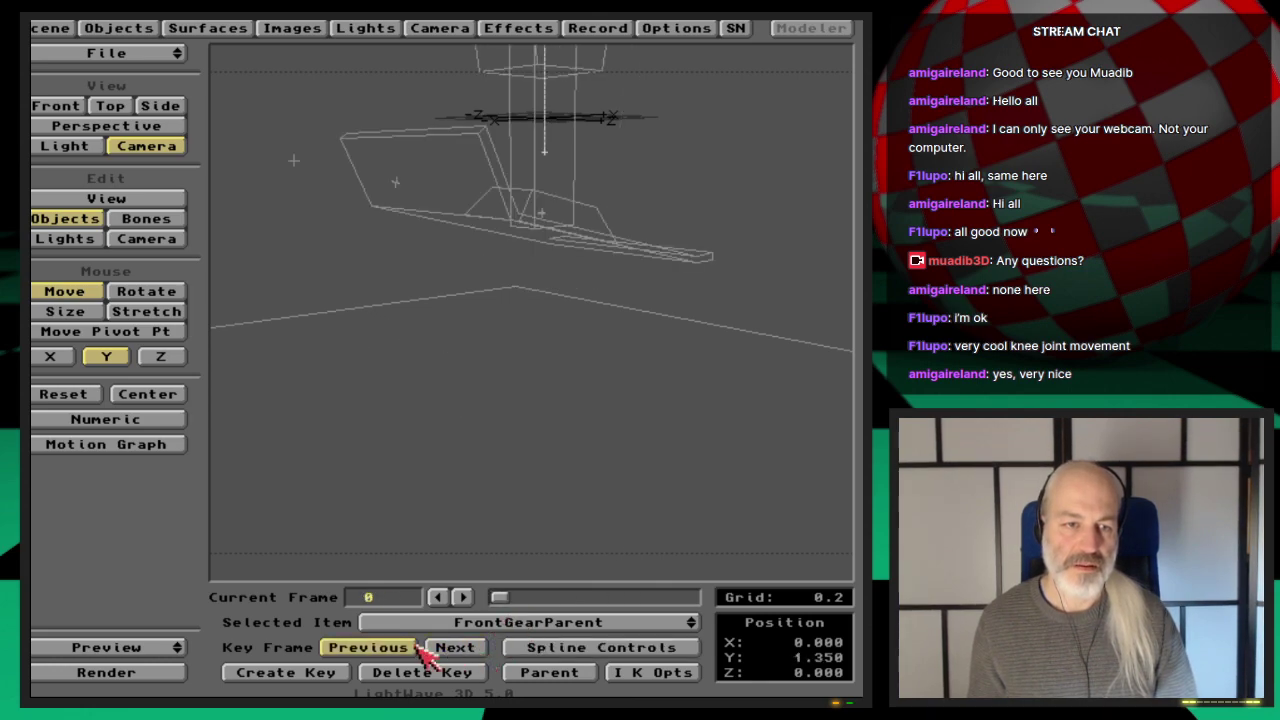
pyautogui.click(485, 649)
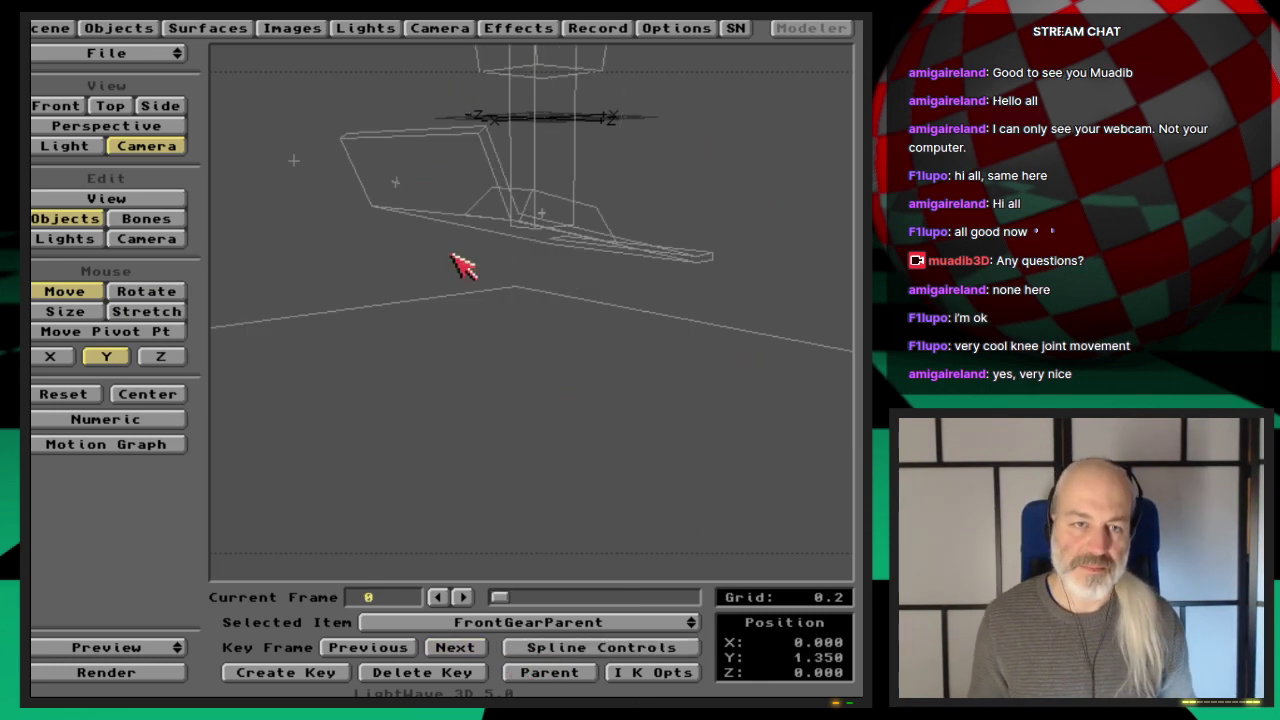
# Examine the landing gear and its position above the ground in the side view at frame 0.
pyautogui.press('1')
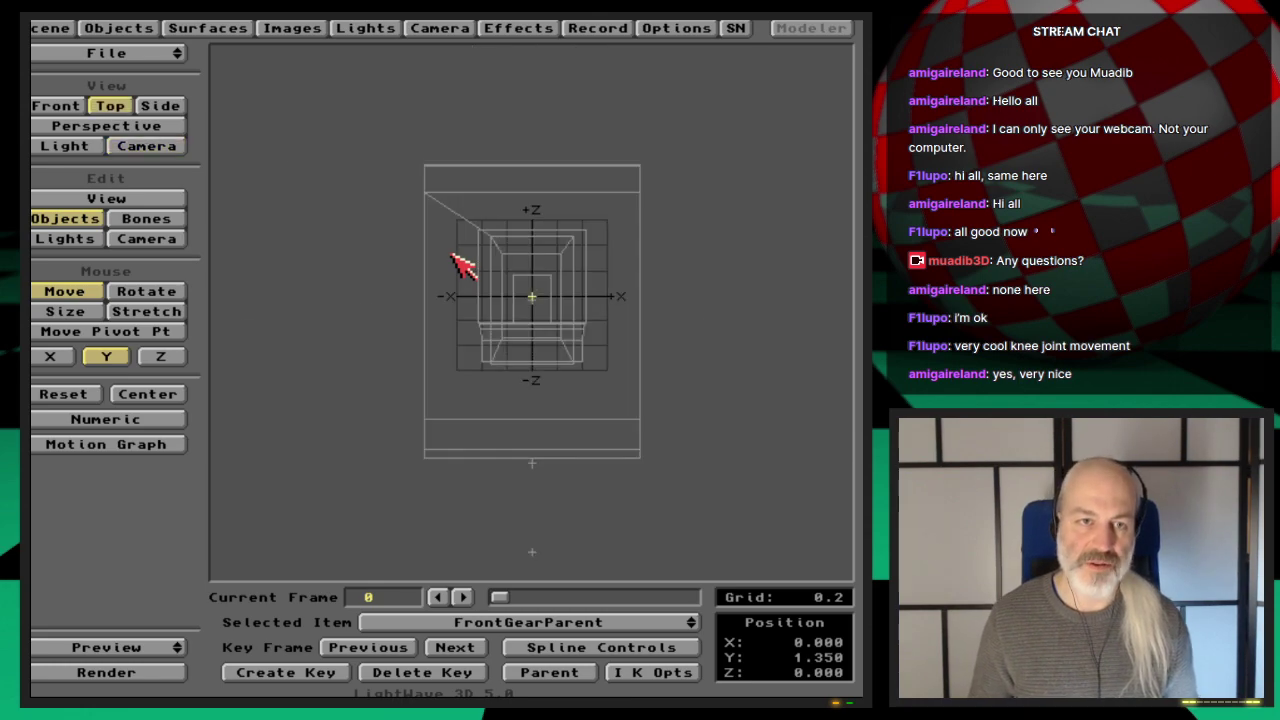
pyautogui.press('3')
pyautogui.press('1')
pyautogui.press('3')
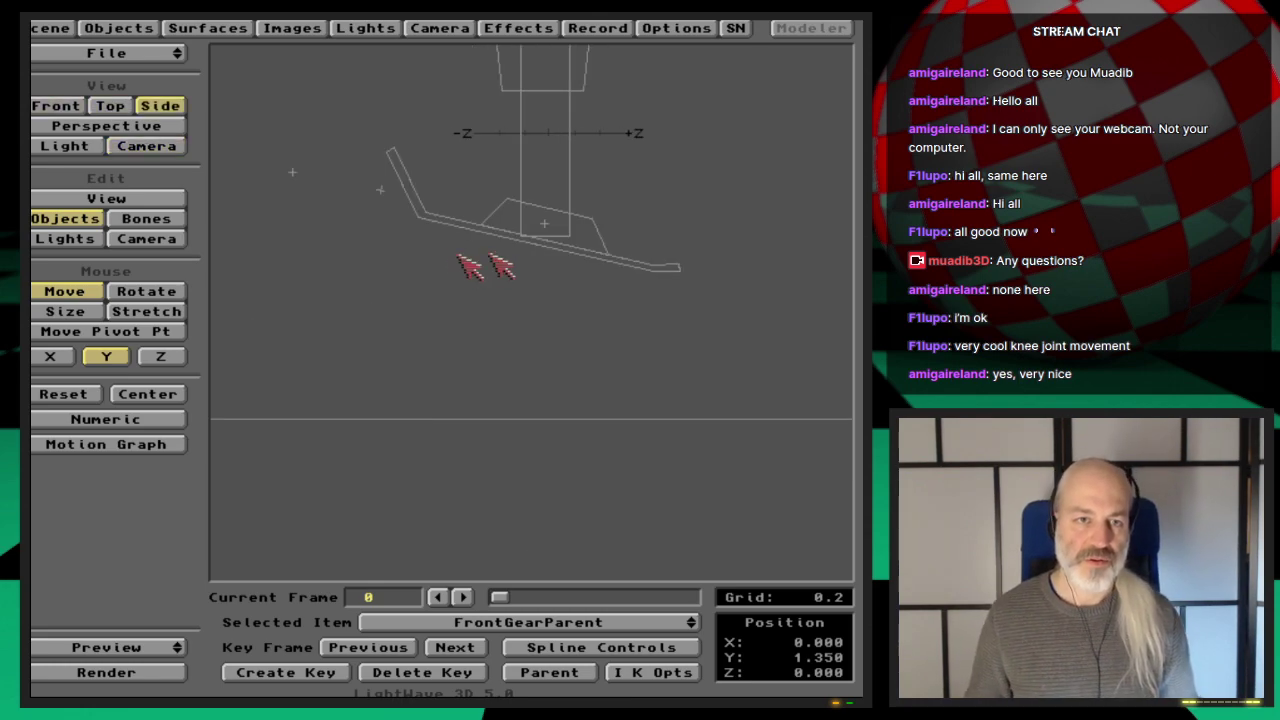
pyautogui.press('v')
pyautogui.moveTo(498, 252); pyautogui.dragTo(491, 276)
pyautogui.moveTo(595, 398); pyautogui.dragTo(598, 177)
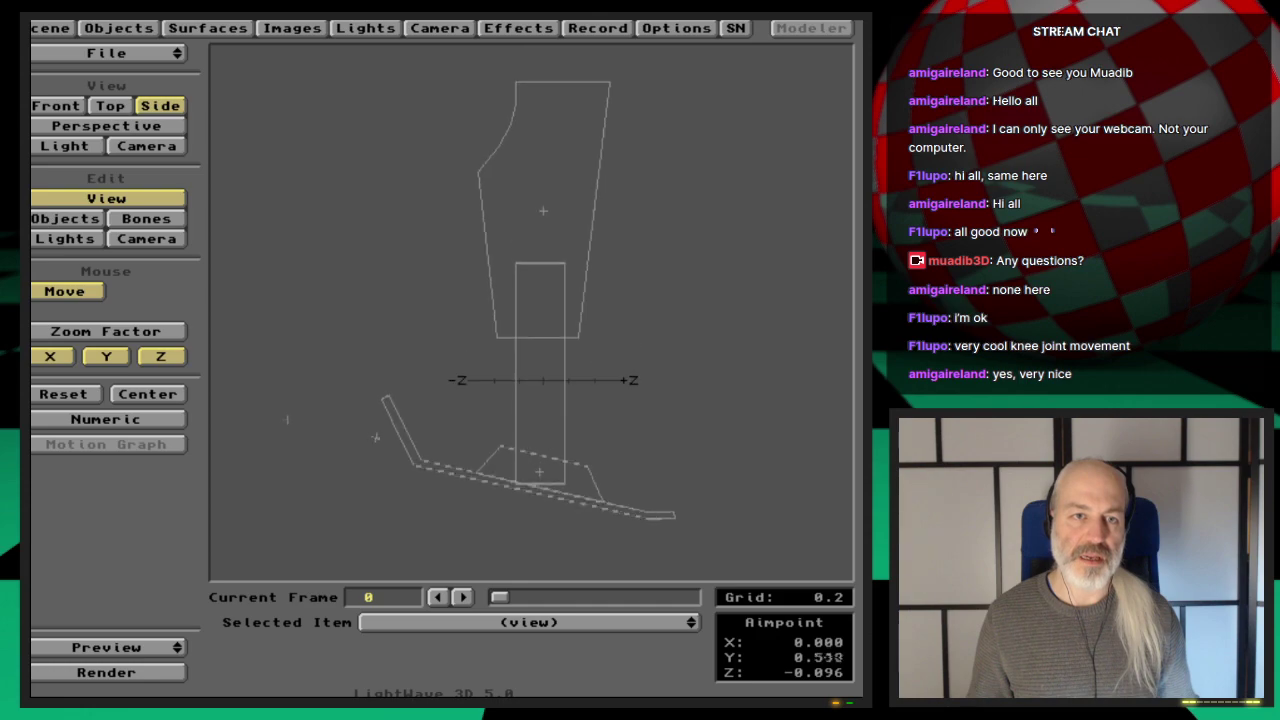
pyautogui.press('o')
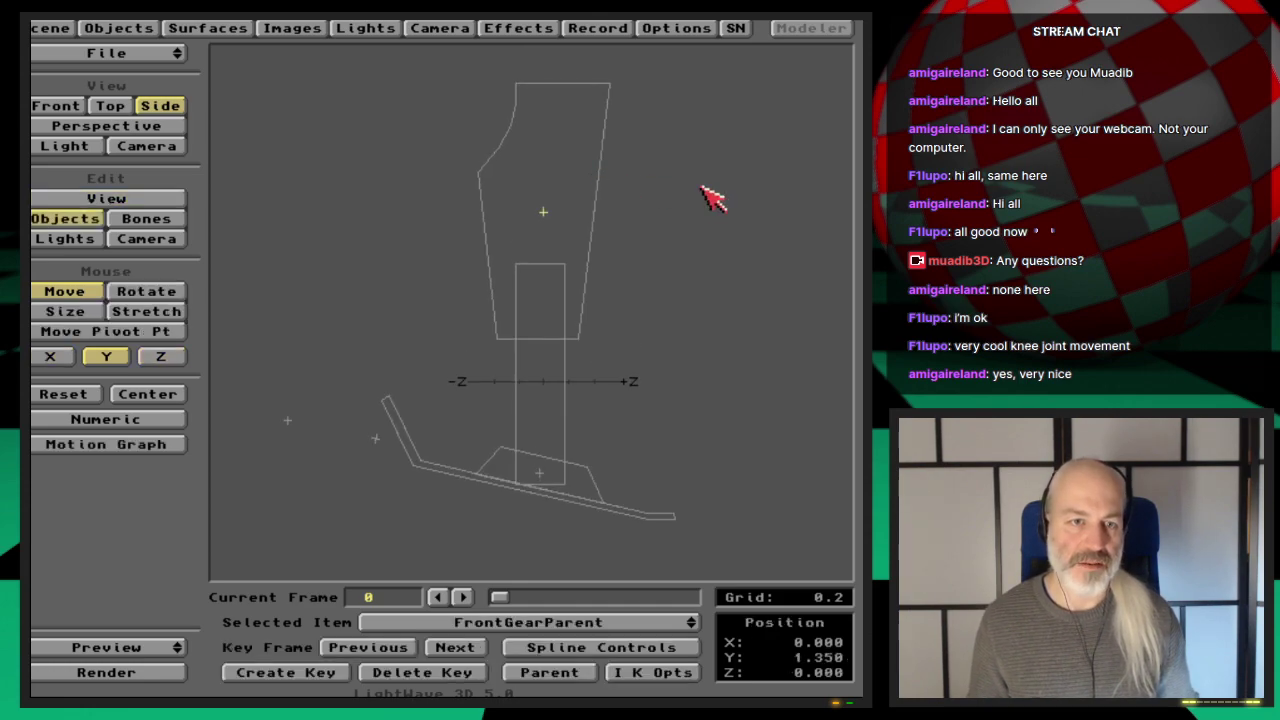
pyautogui.press('v')
pyautogui.moveTo(430, 218); pyautogui.dragTo(426, 193)
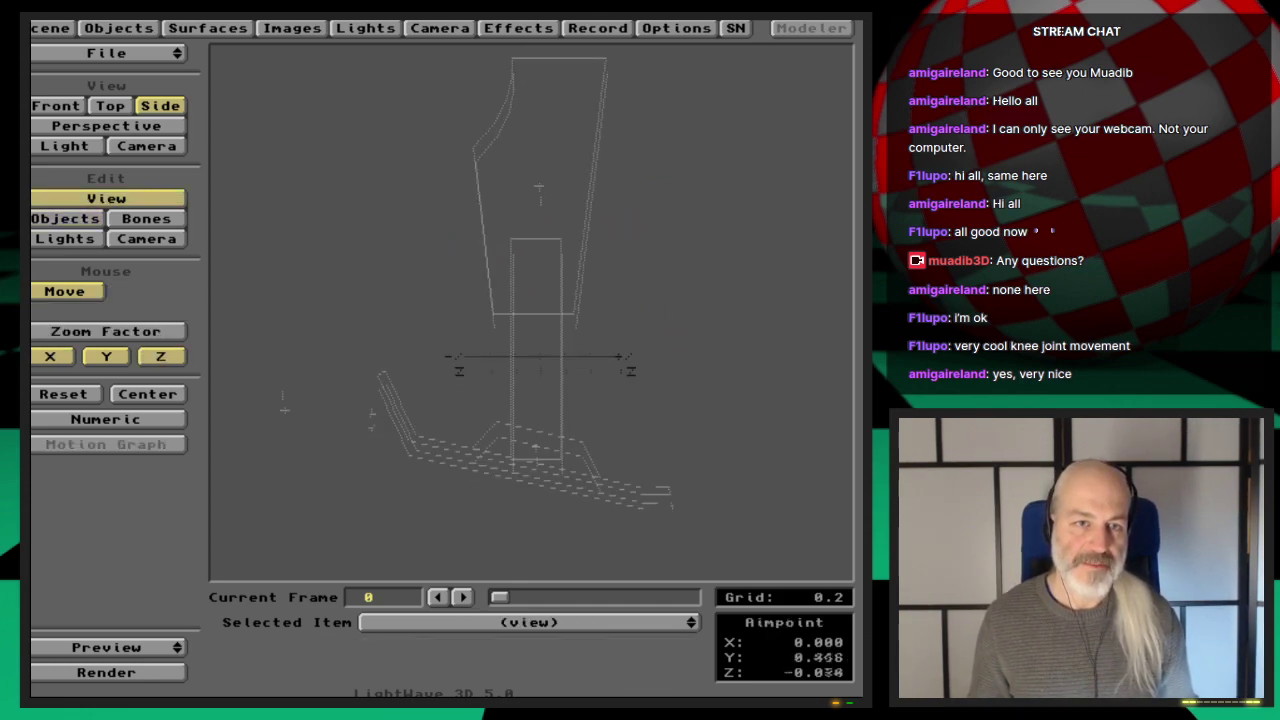
pyautogui.moveTo(620, 272); pyautogui.dragTo(633, 485)
pyautogui.press('o')
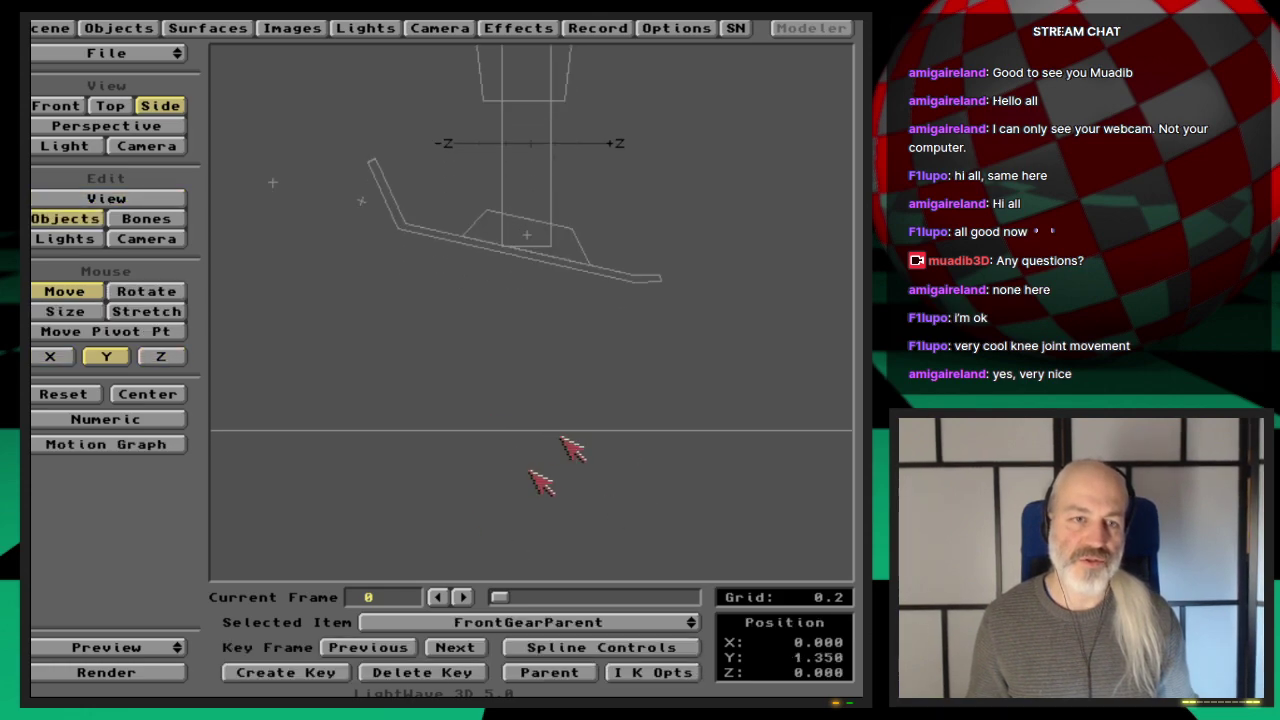
# Clear the Ground object from the scene.
pyautogui.click(110, 28)
pyautogui.click(490, 229)
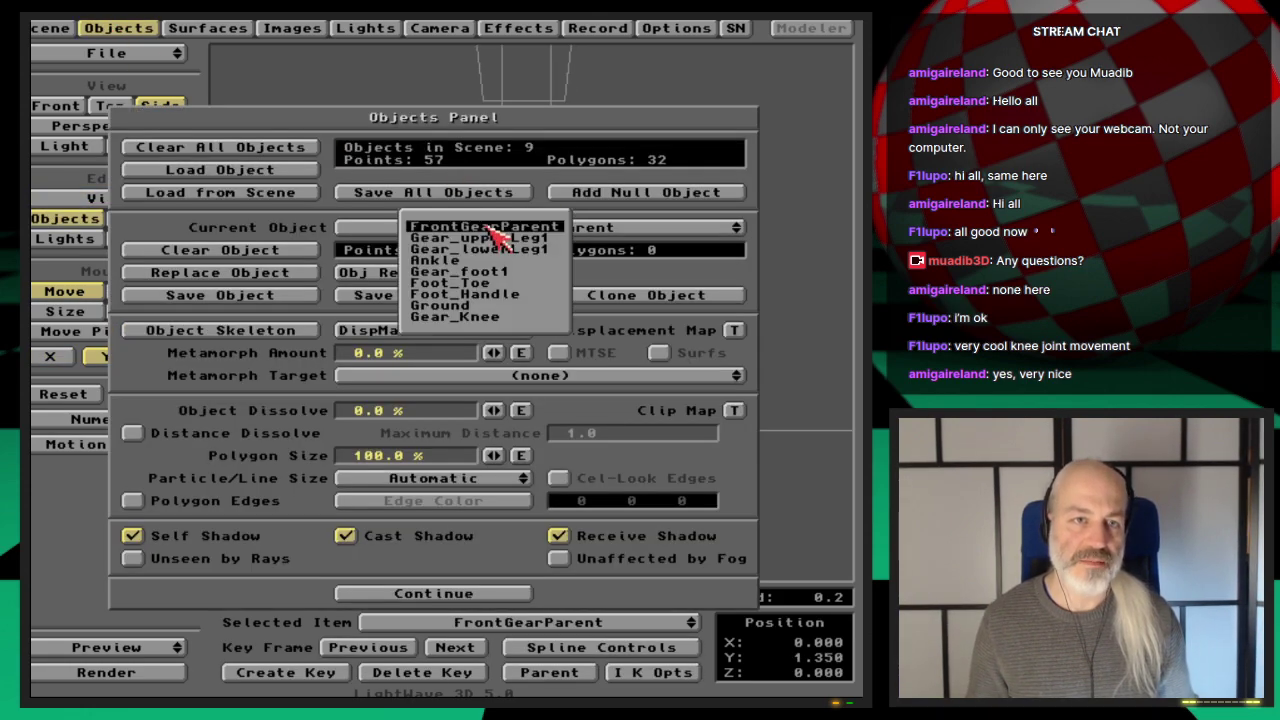
pyautogui.click(505, 305)
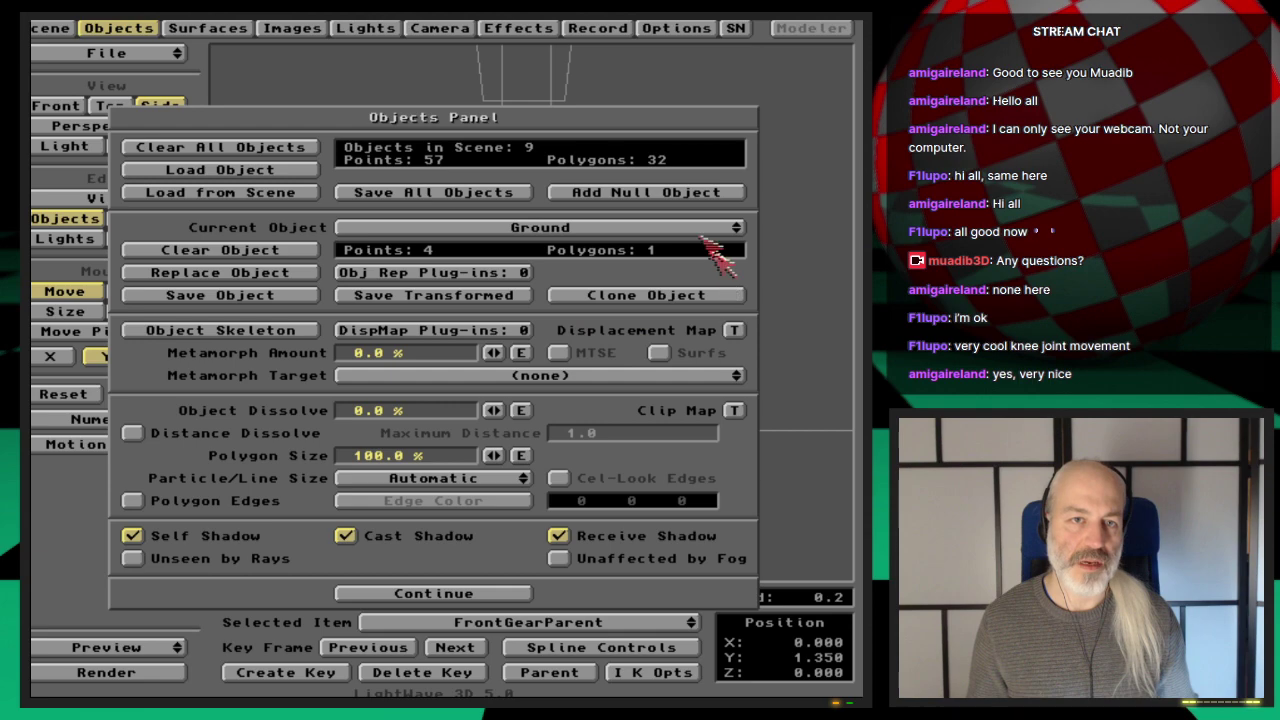
pyautogui.click(222, 252)
pyautogui.click(292, 386)
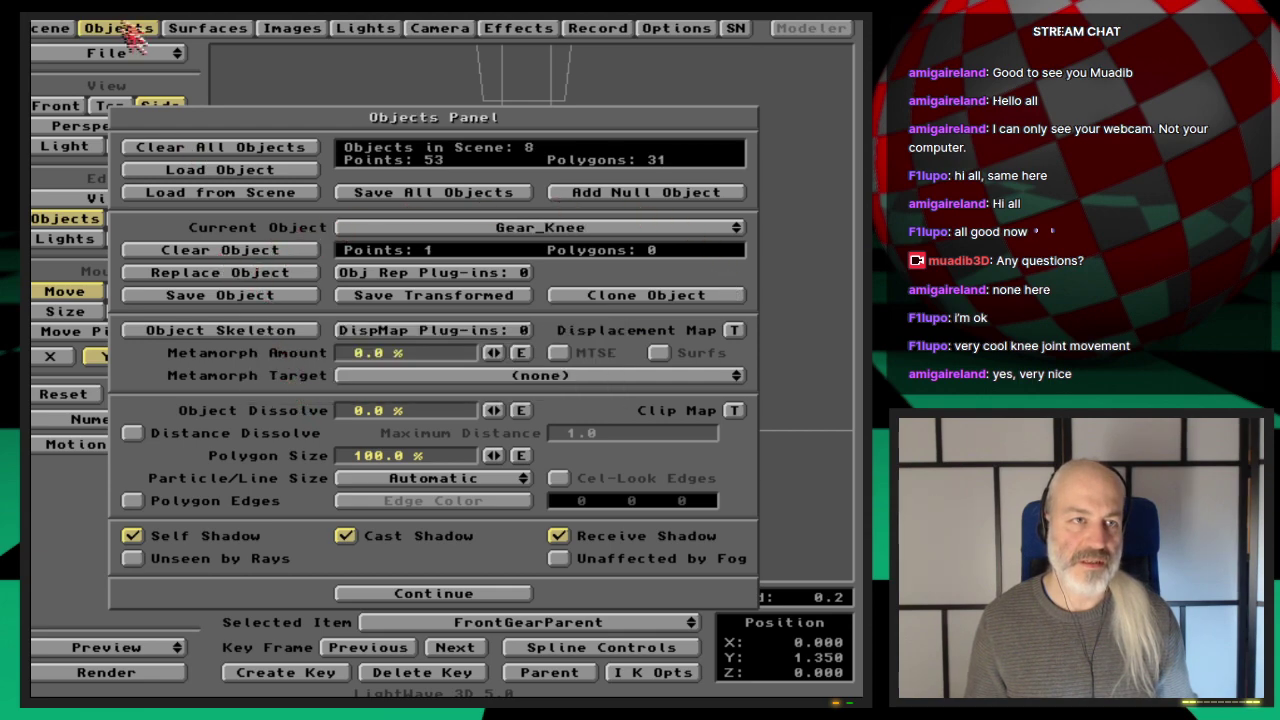
pyautogui.click(122, 26)
# Frame the whole landing gear in the side view and check the scene's light settings.
pyautogui.press('v')
pyautogui.moveTo(688, 235); pyautogui.dragTo(688, 484)
pyautogui.press('o')
pyautogui.click(388, 30)
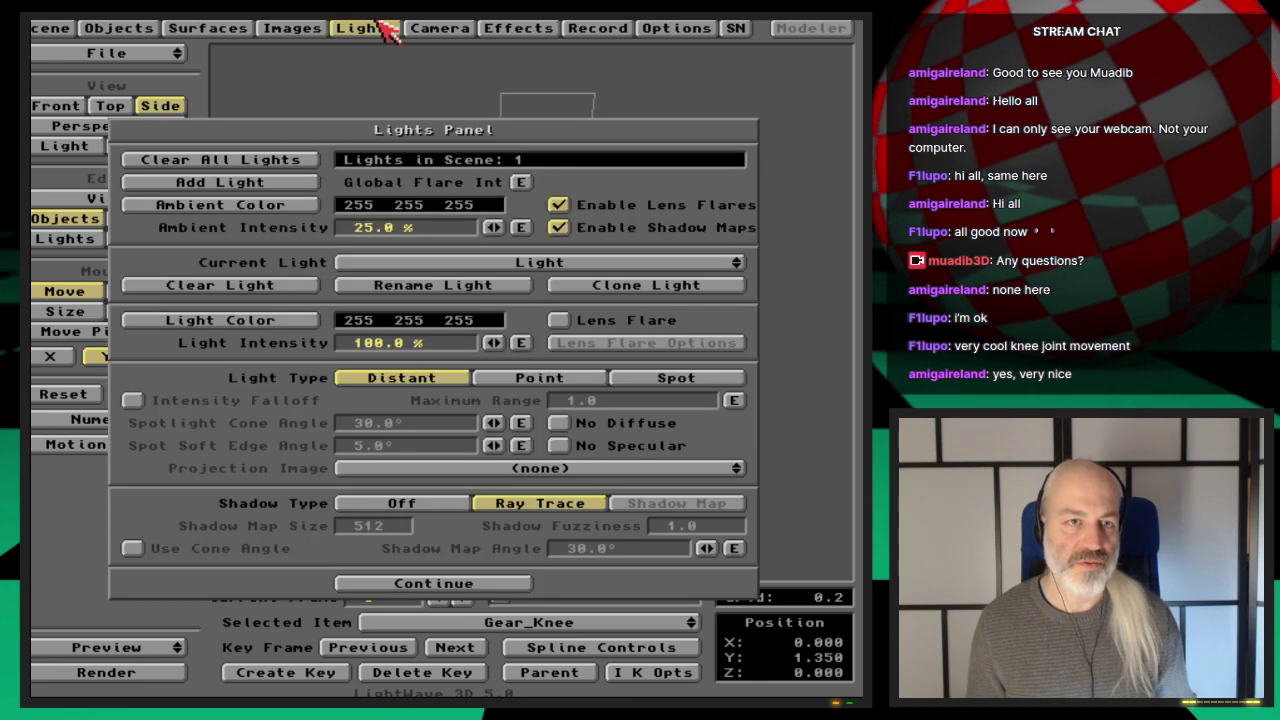
pyautogui.click(388, 30)
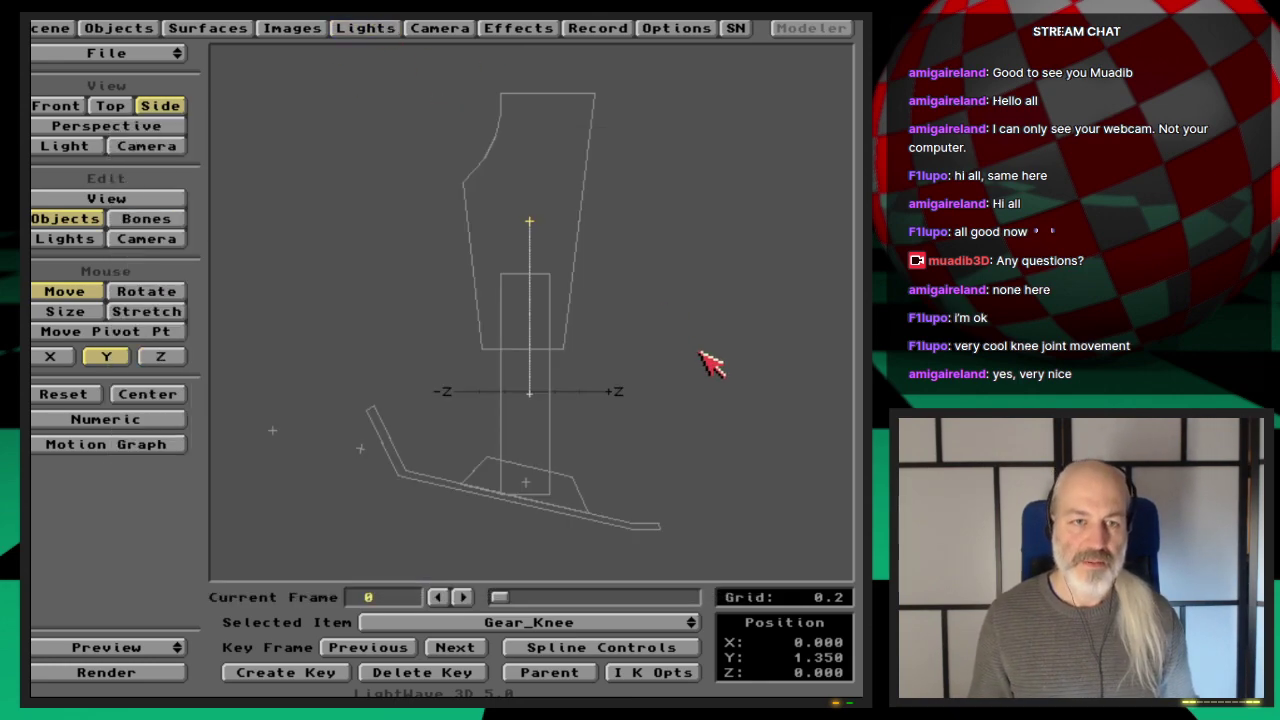
# Save the scene under the new name FrontGear_rig_def in the Ep.32 Scenes drawer.
pyautogui.press('s')
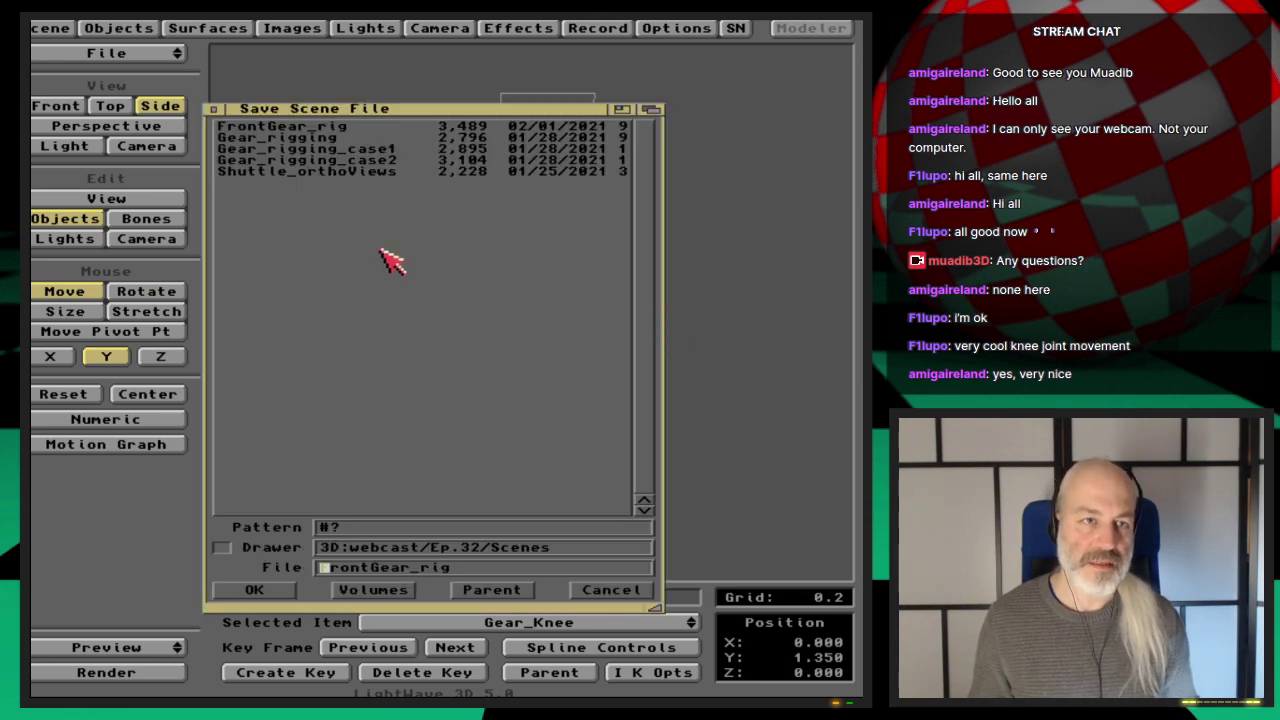
pyautogui.click(465, 567)
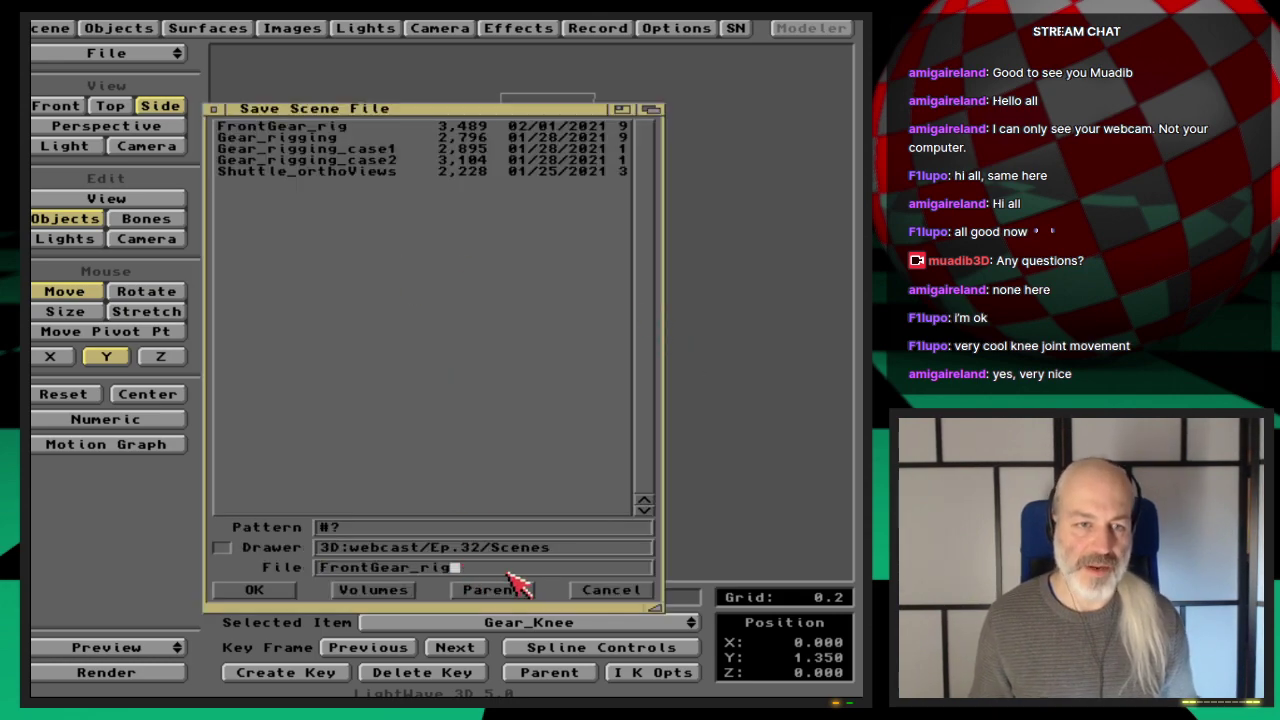
pyautogui.write('_def')
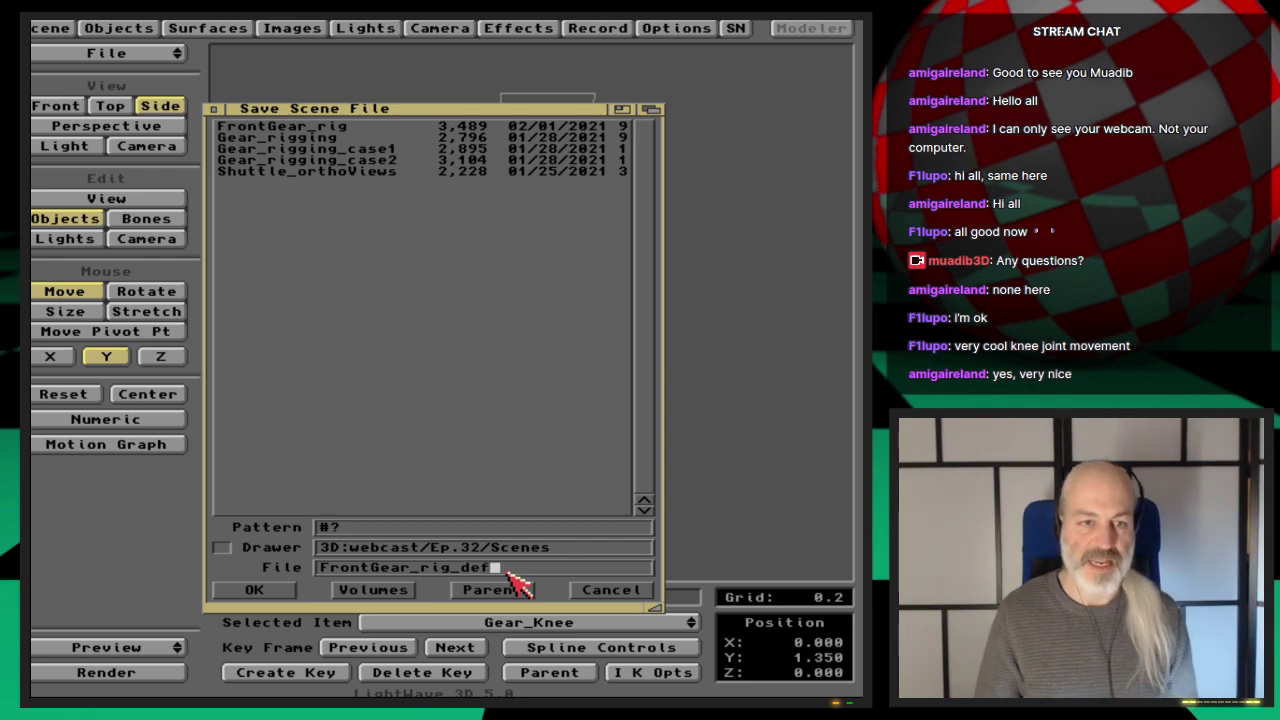
pyautogui.press('Return')
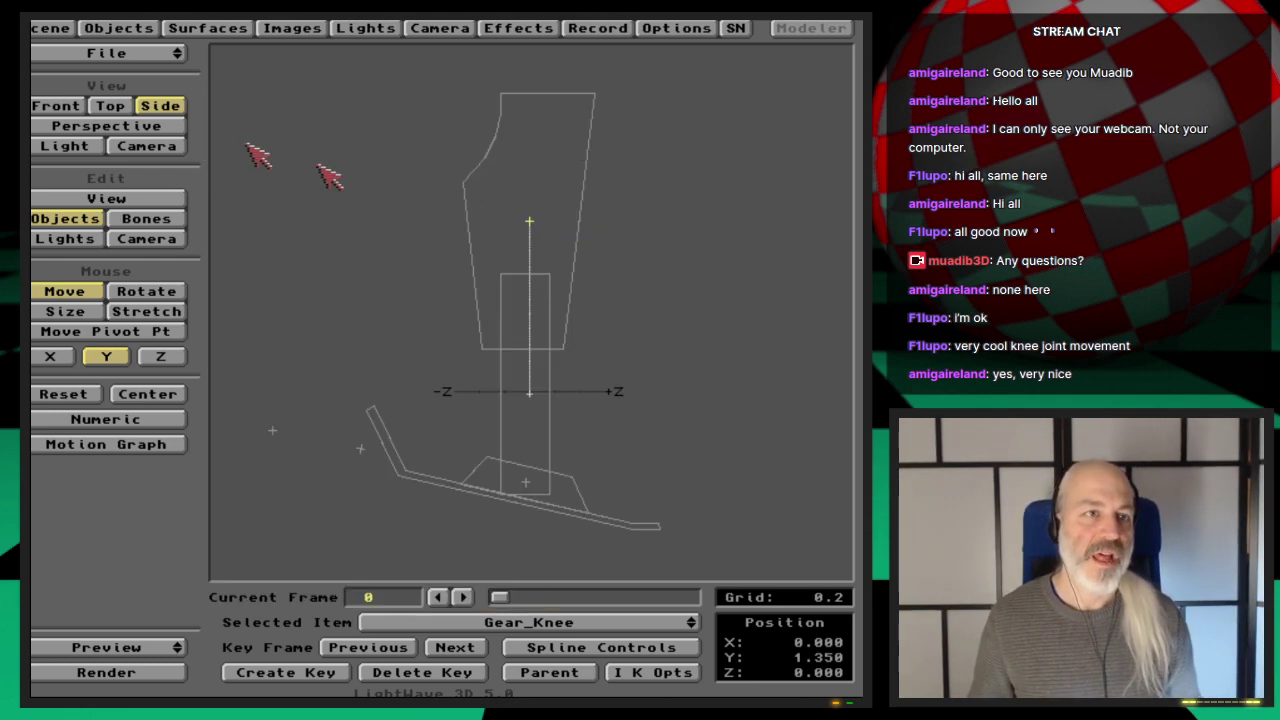
# Load the scene Shuttle-GearDoorsAnimated2 from the drawer 3D:webcast/Ep.31/Scenes.
pyautogui.moveTo(171, 52); pyautogui.dragTo(213, 78)
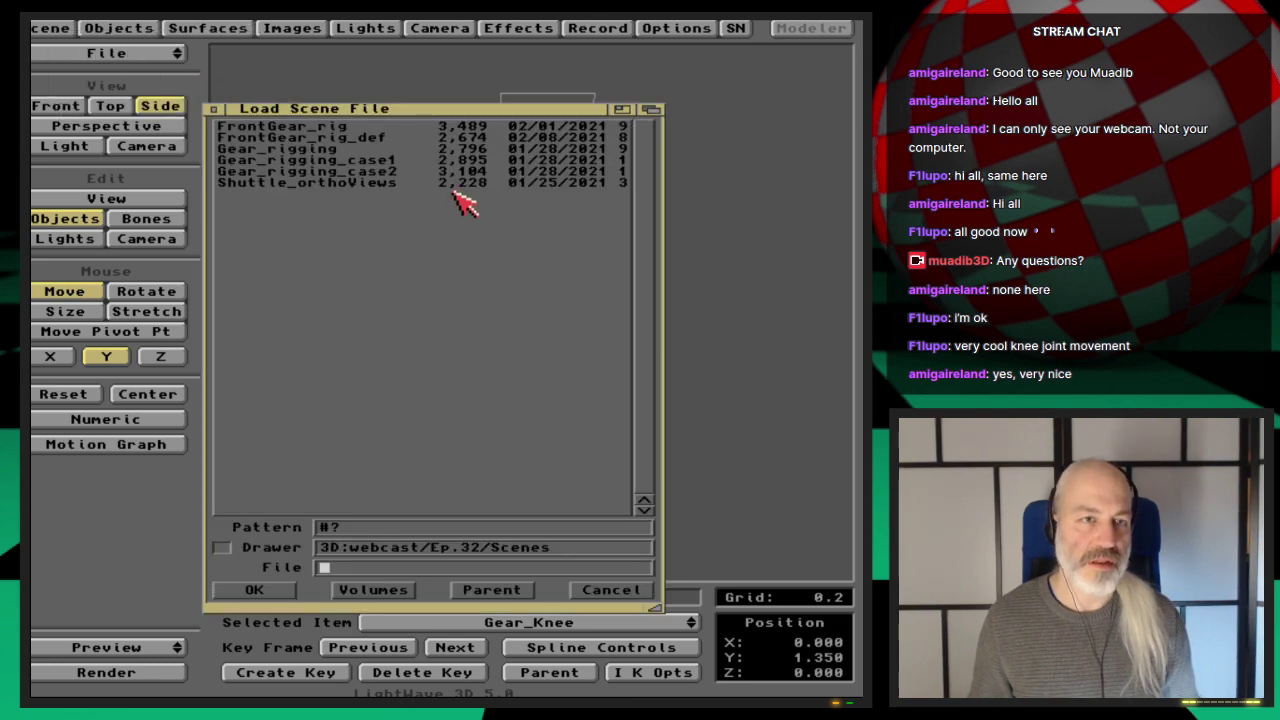
pyautogui.click(479, 547)
pyautogui.press('Delete')
pyautogui.write('3')
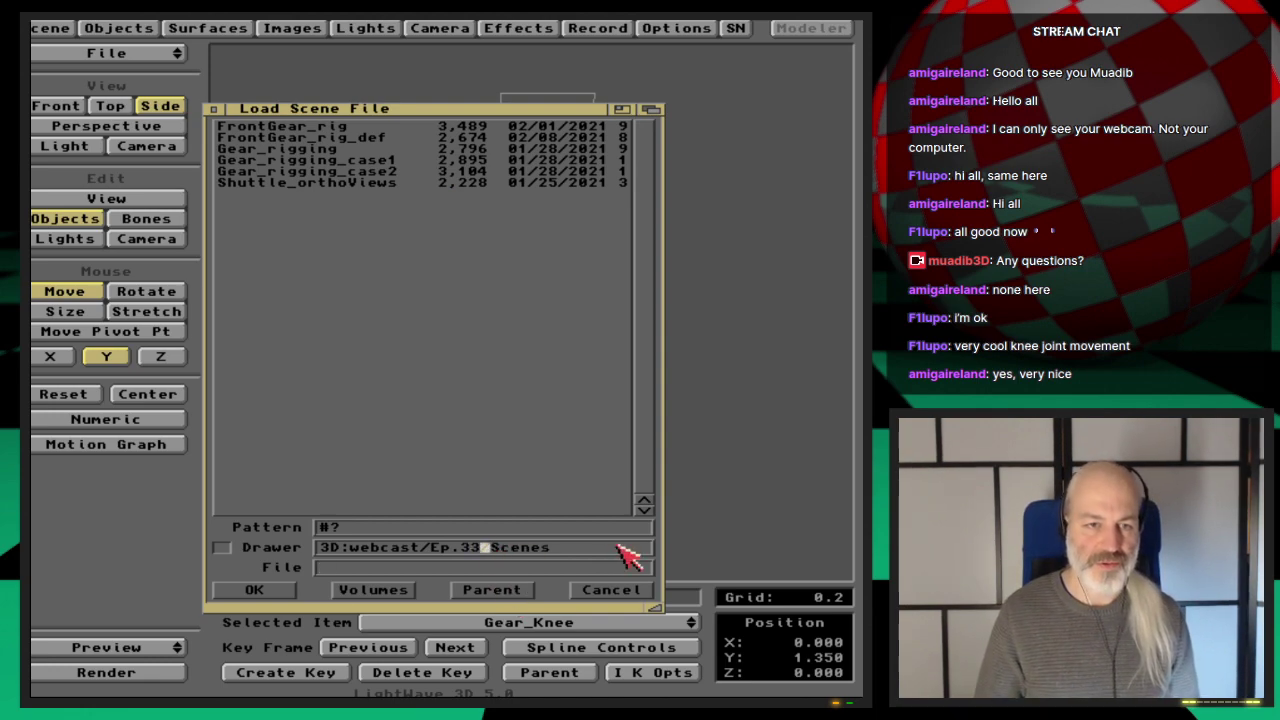
pyautogui.press('Return')
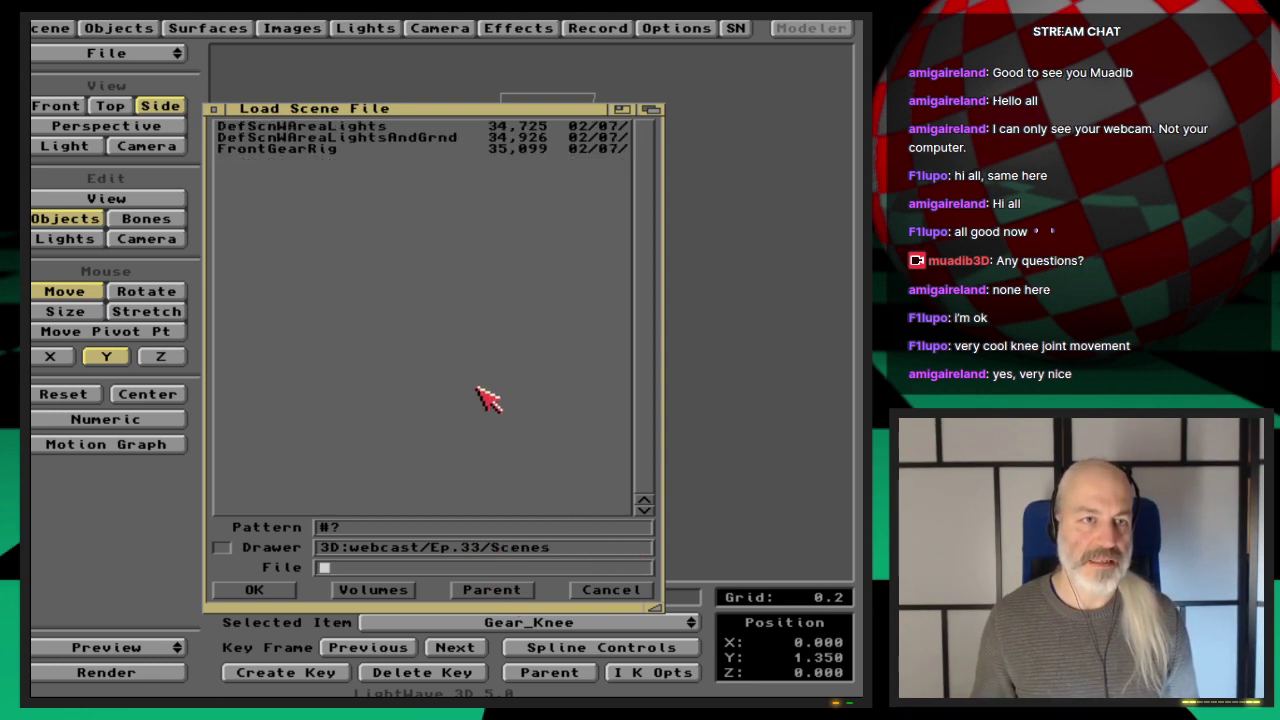
pyautogui.click(522, 590)
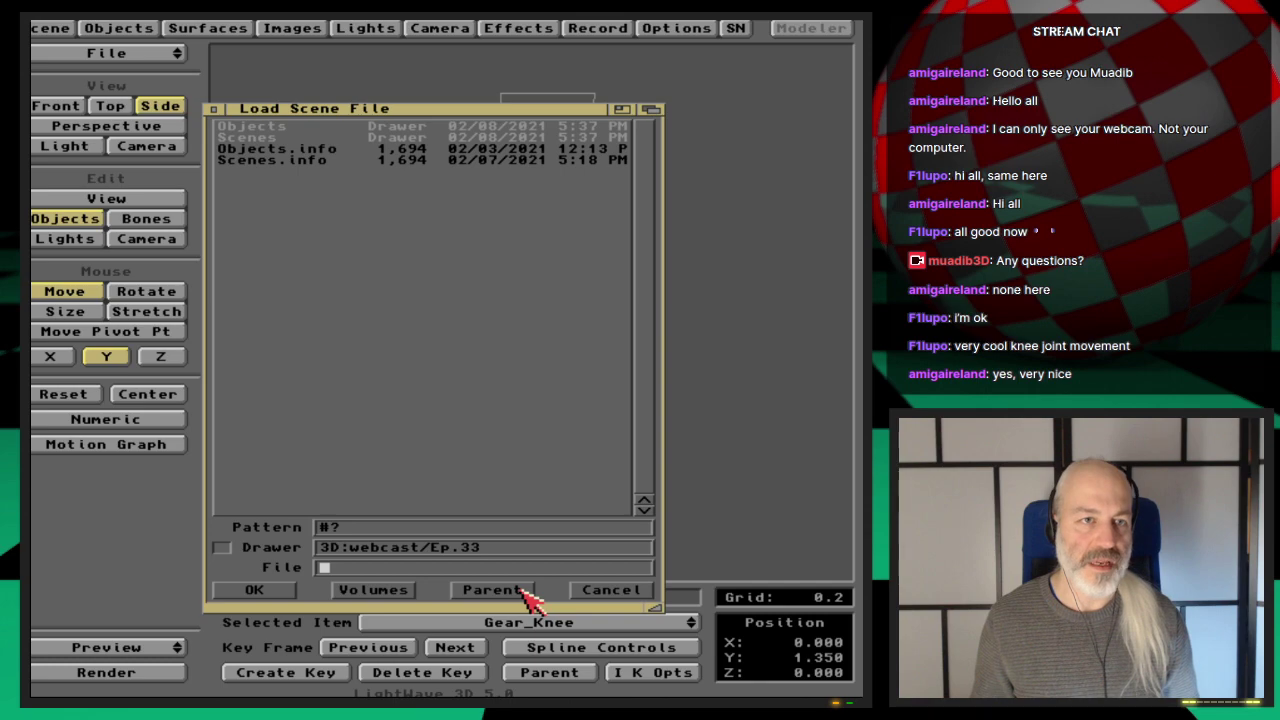
pyautogui.click(524, 590)
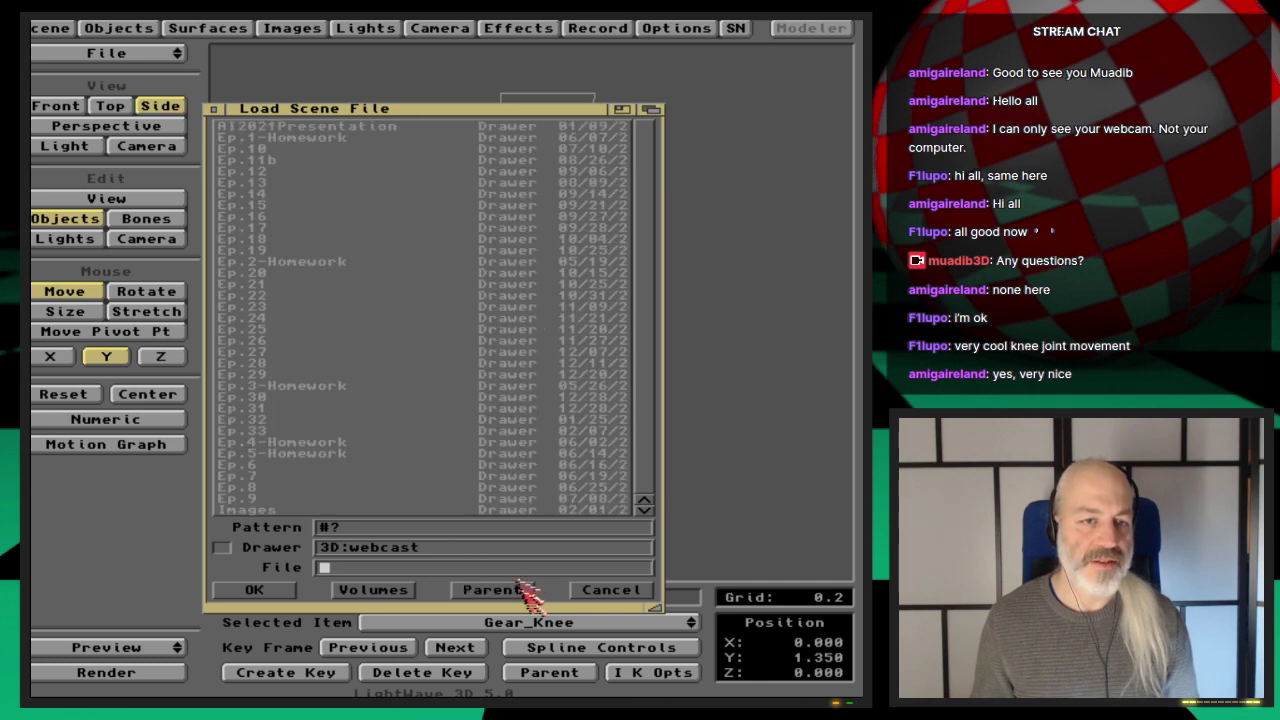
pyautogui.doubleClick(272, 407)
pyautogui.doubleClick(300, 137)
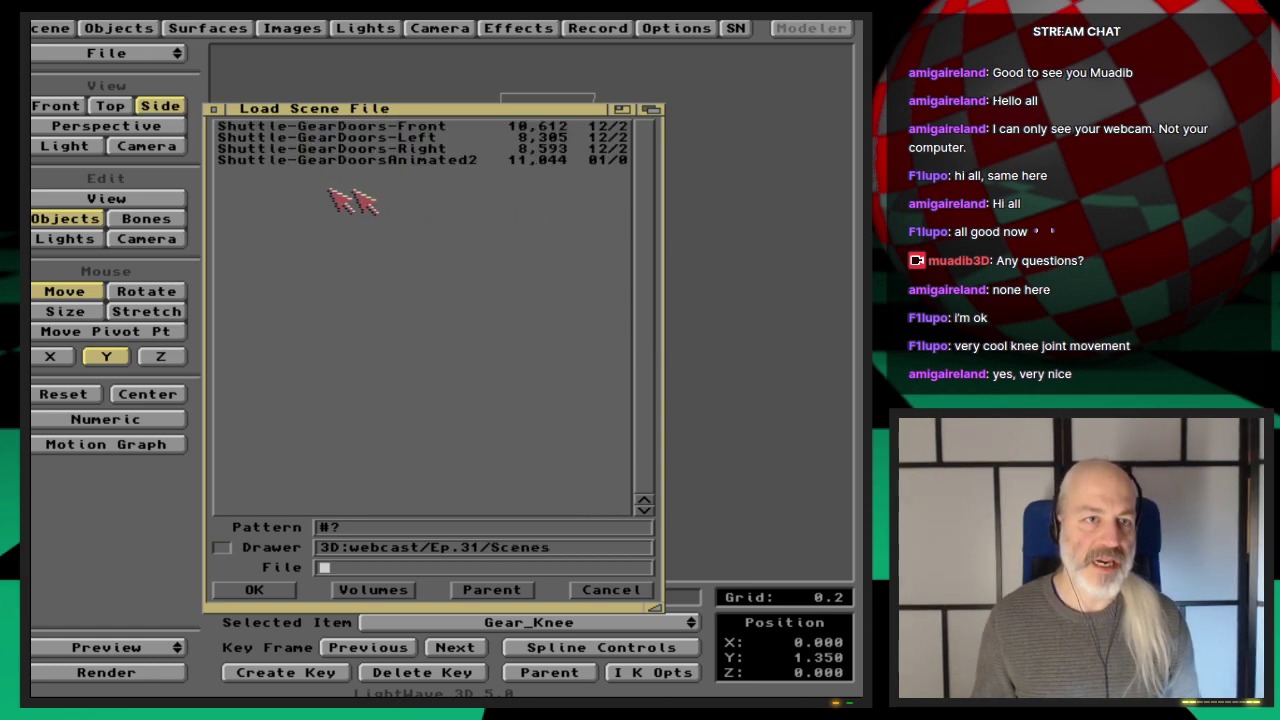
pyautogui.doubleClick(465, 162)
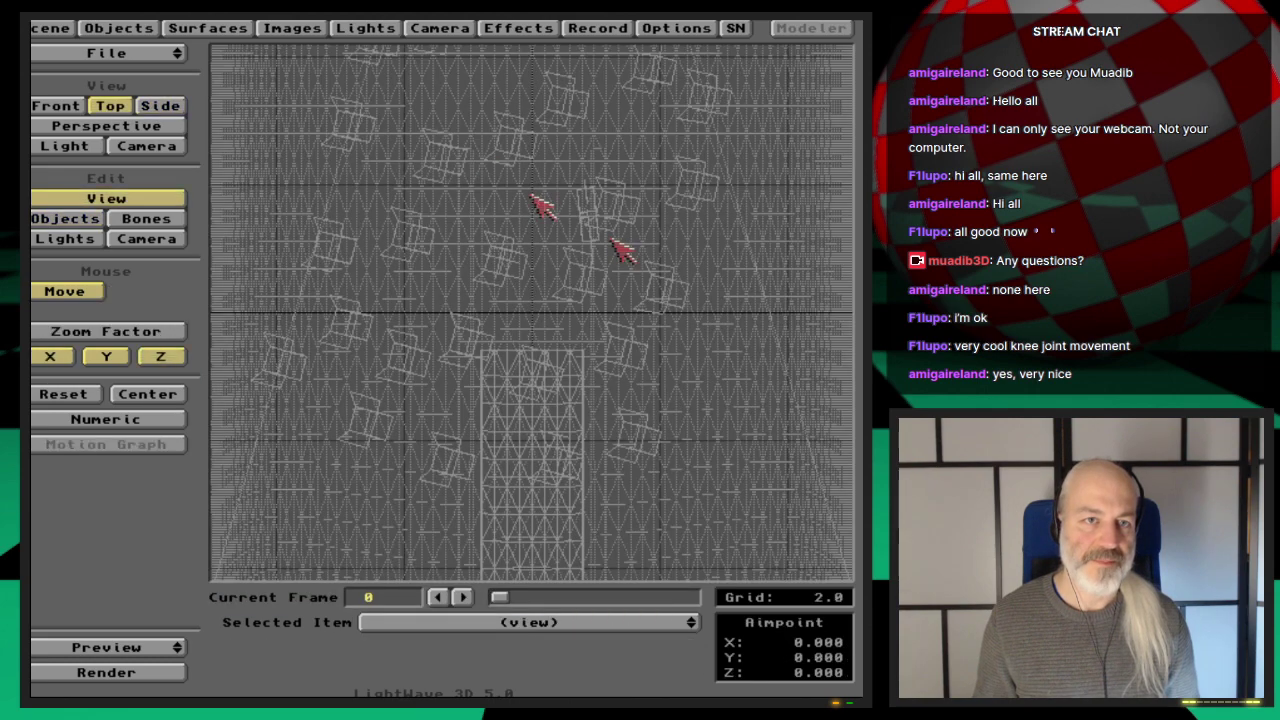
# Switch to the camera view, select the camera and delete its motion keys at frames 59 and 60.
pyautogui.press('6')
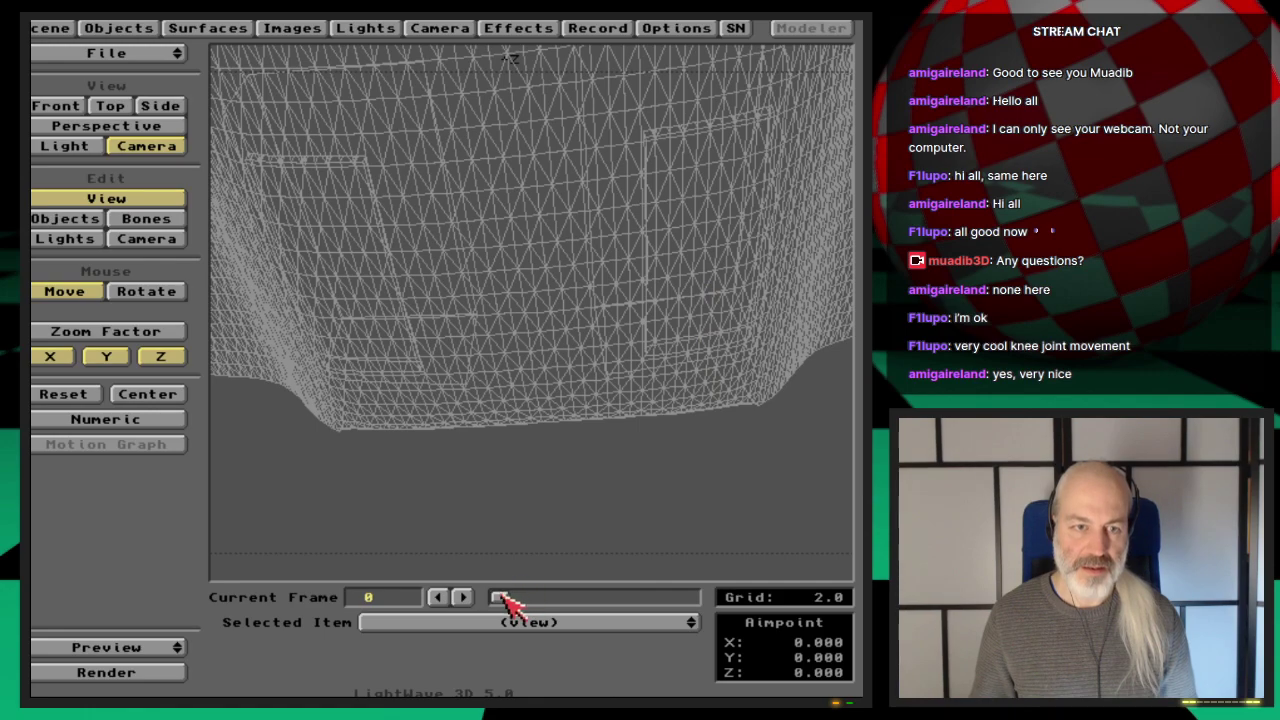
pyautogui.moveTo(505, 598)
pyautogui.mouseDown()
pyautogui.moveTo(600, 600)
pyautogui.moveTo(500, 600)
pyautogui.mouseUp()
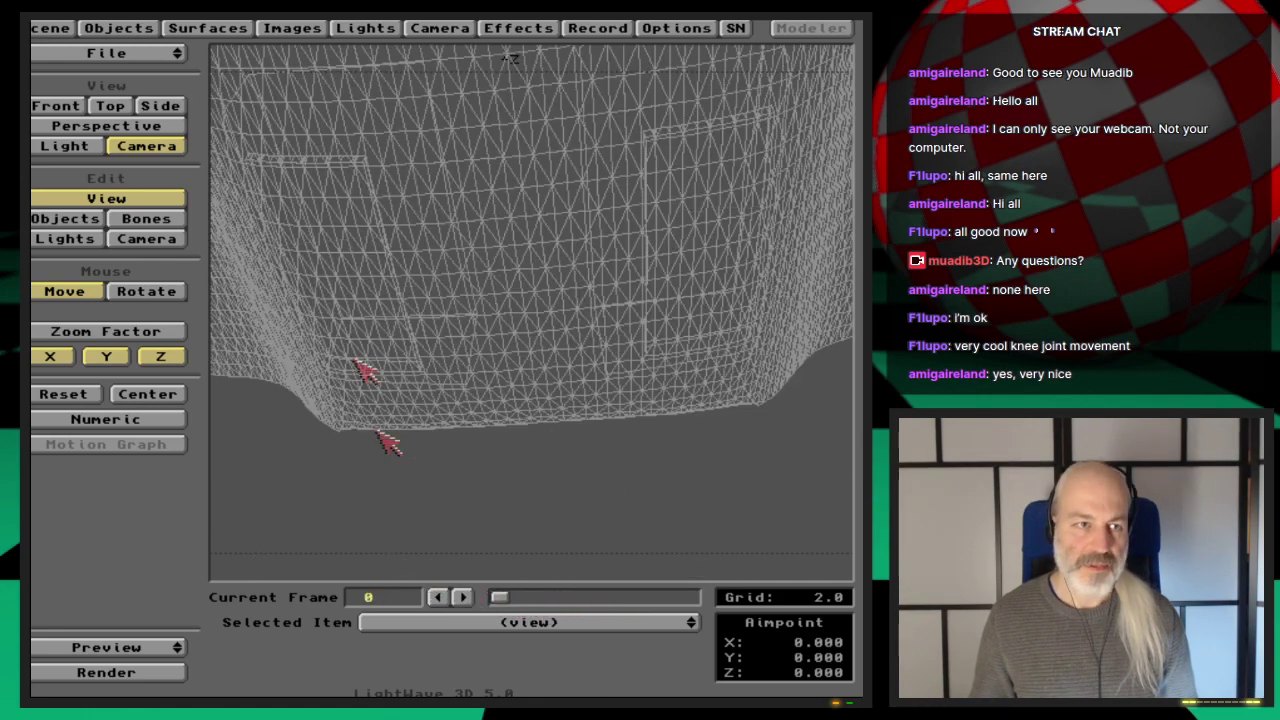
pyautogui.click(160, 244)
pyautogui.hotkey('shift', 'Right')
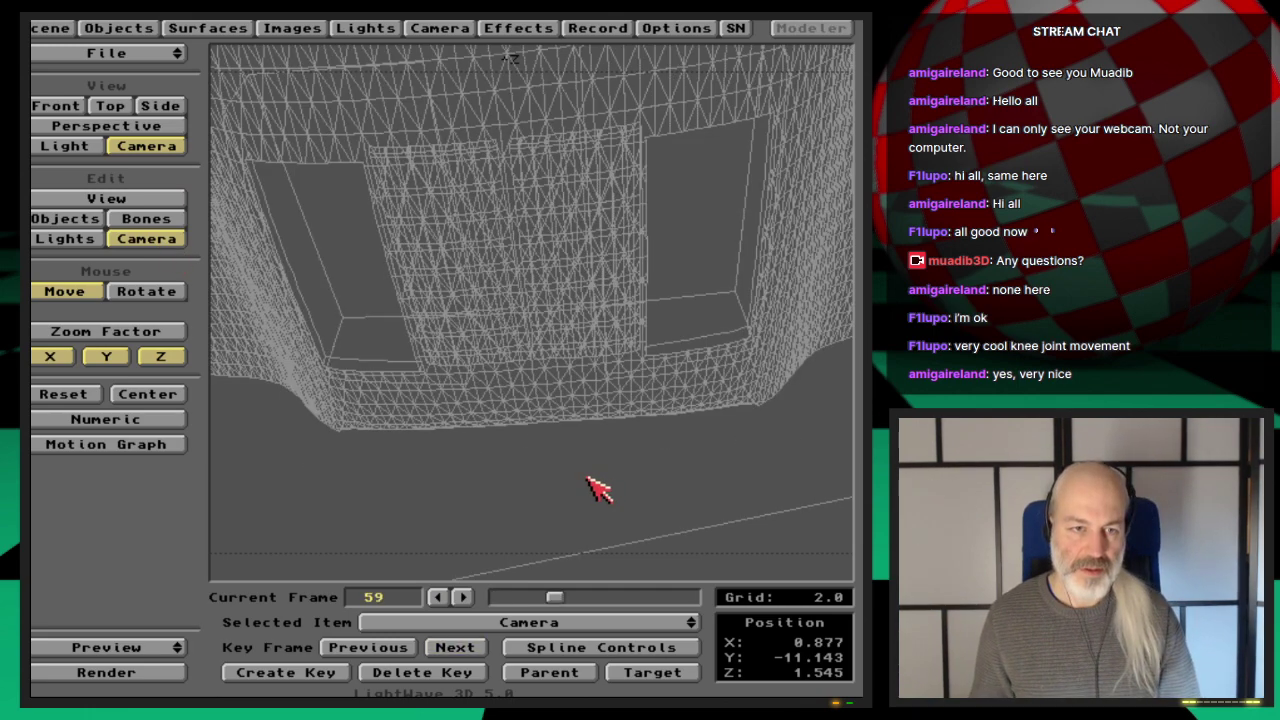
pyautogui.press('Delete')
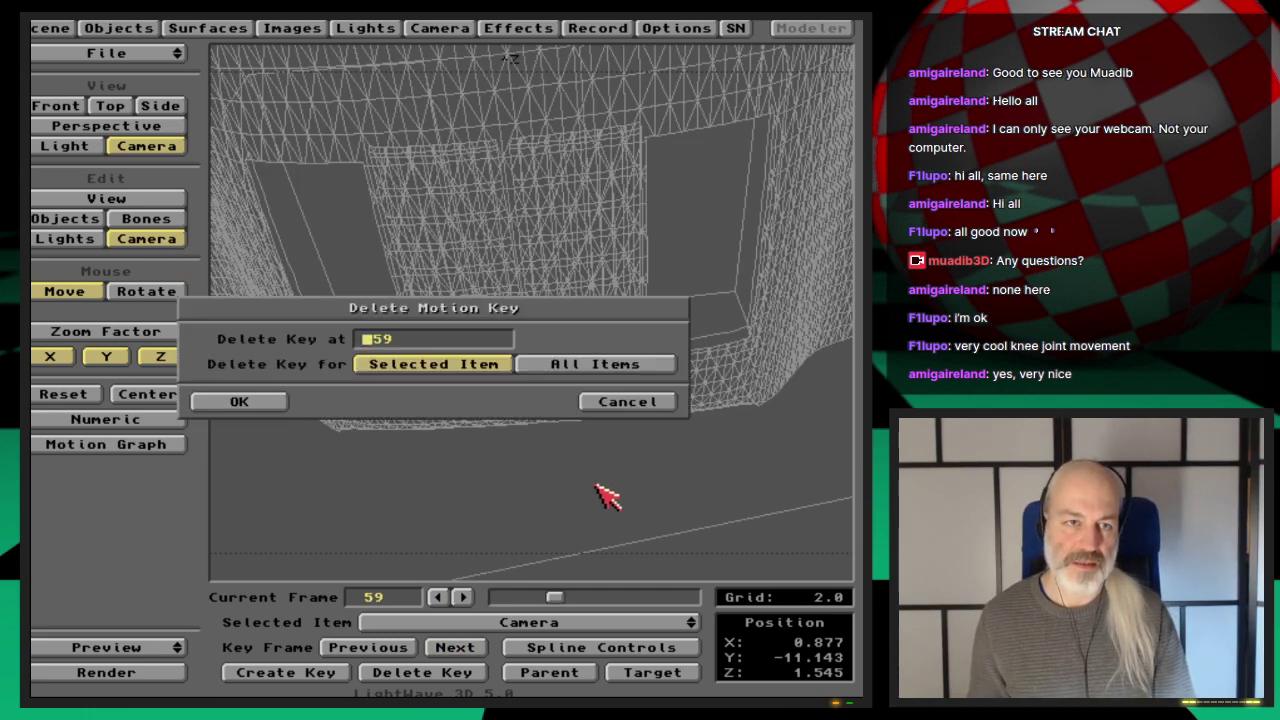
pyautogui.press('Return')
pyautogui.press('Right')
pyautogui.press('Delete')
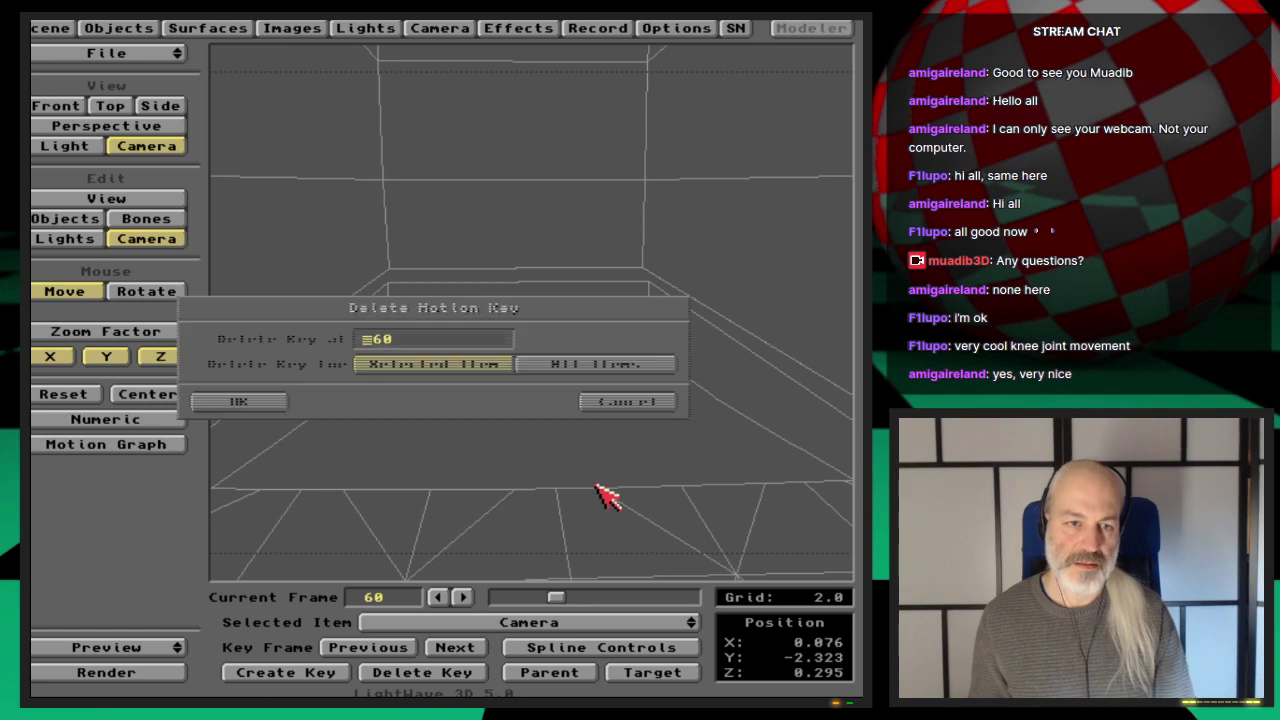
pyautogui.press('Return')
# Delete the camera's motion keys at frames 99 and 100.
pyautogui.hotkey('shift', 'Right')
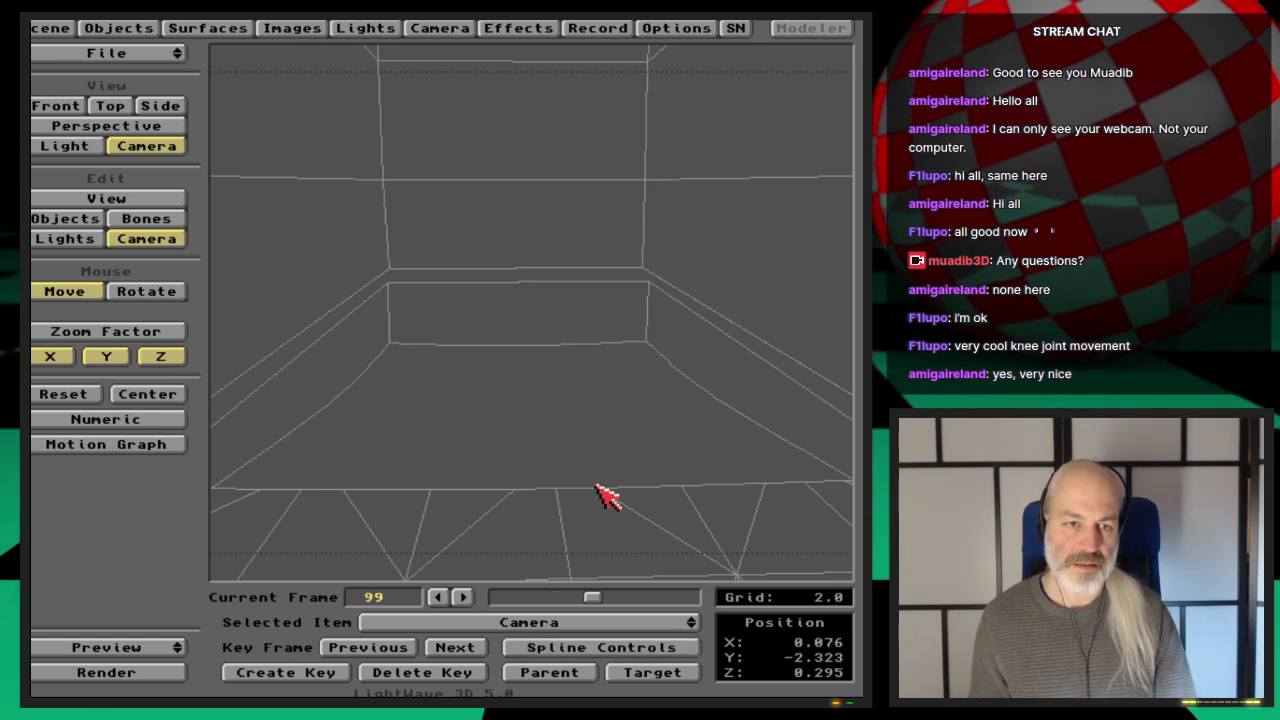
pyautogui.press('Delete')
pyautogui.press('Return')
pyautogui.press('Right')
pyautogui.press('Delete')
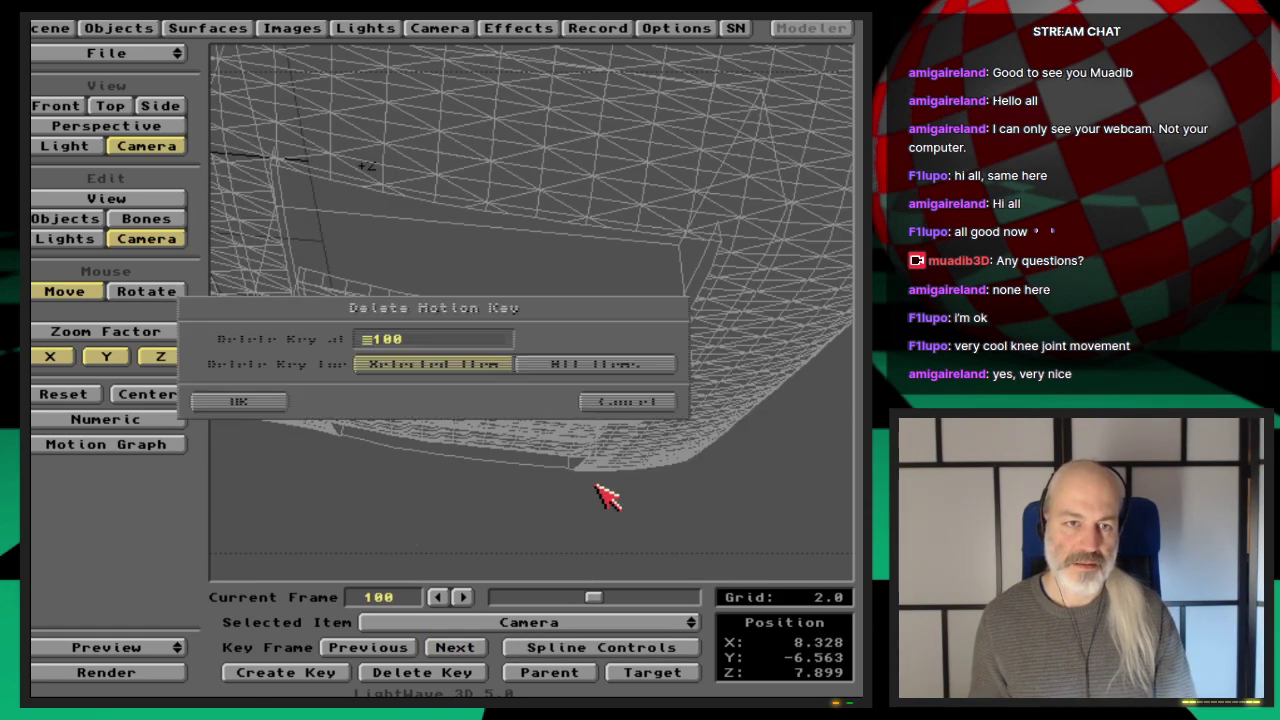
pyautogui.press('Return')
# Delete the camera's motion keys at frames 139 and 140.
pyautogui.hotkey('shift', 'Right')
pyautogui.press('Delete')
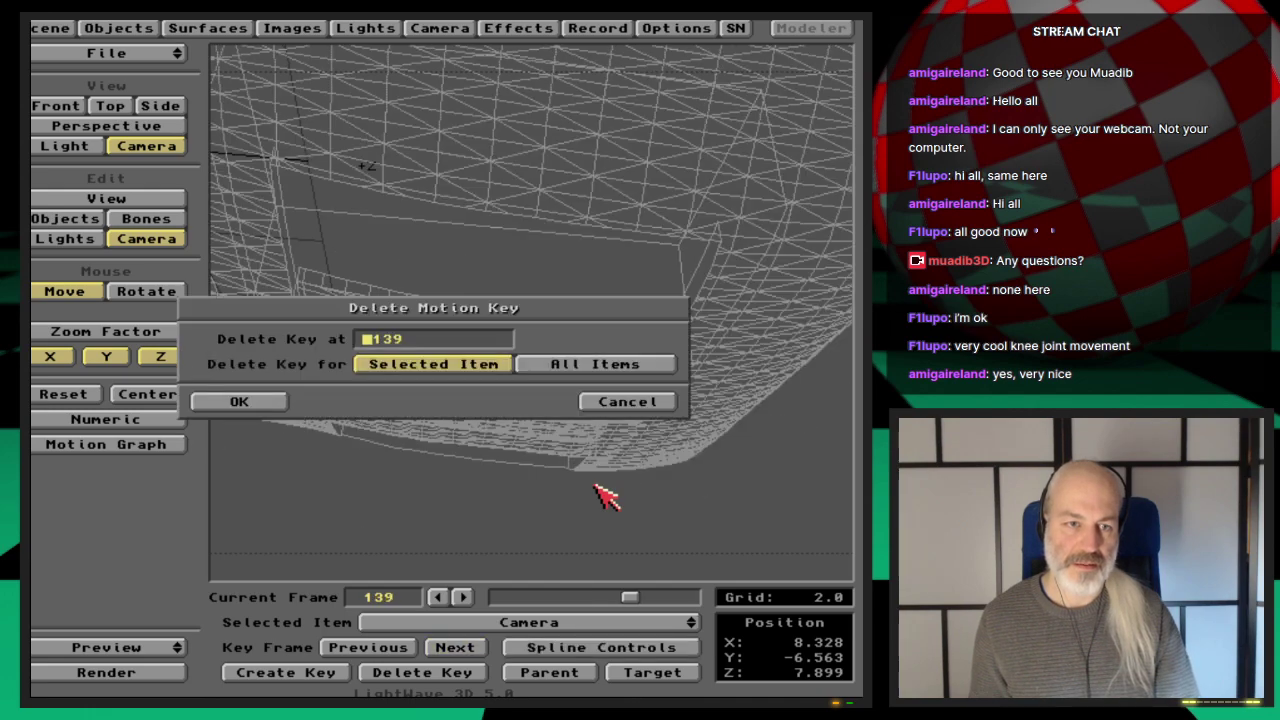
pyautogui.press('Return')
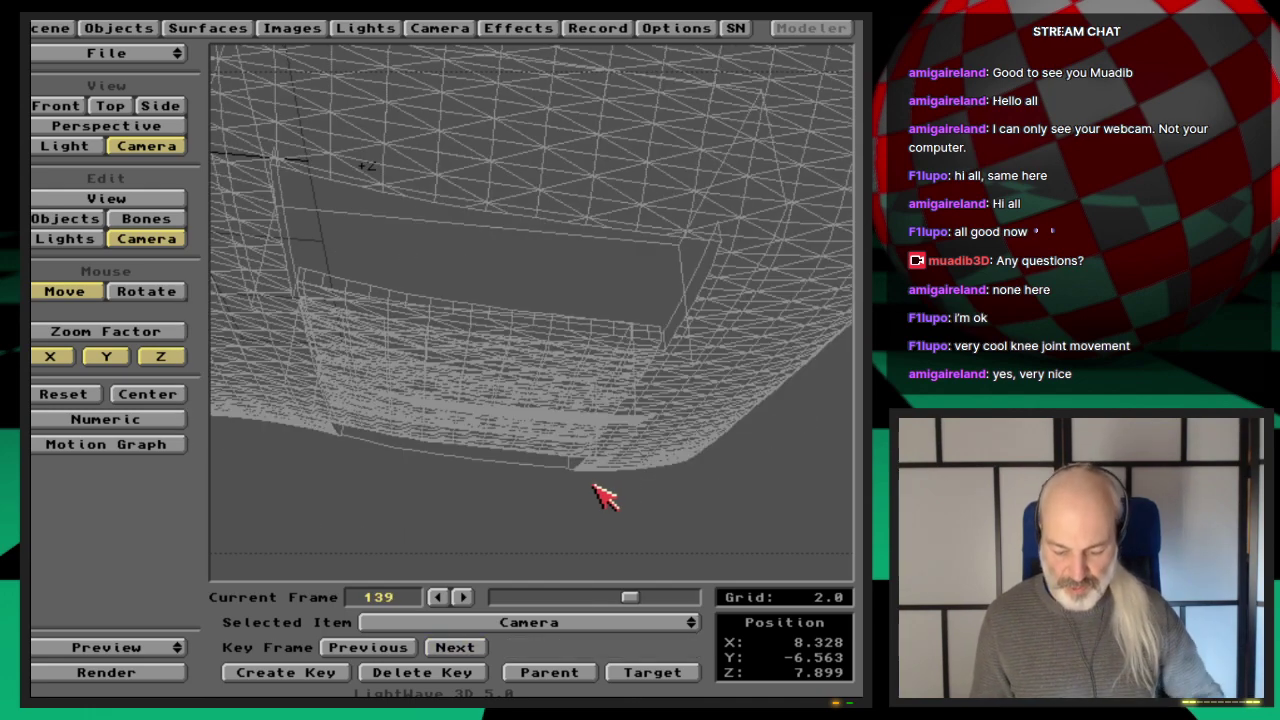
pyautogui.press('Right')
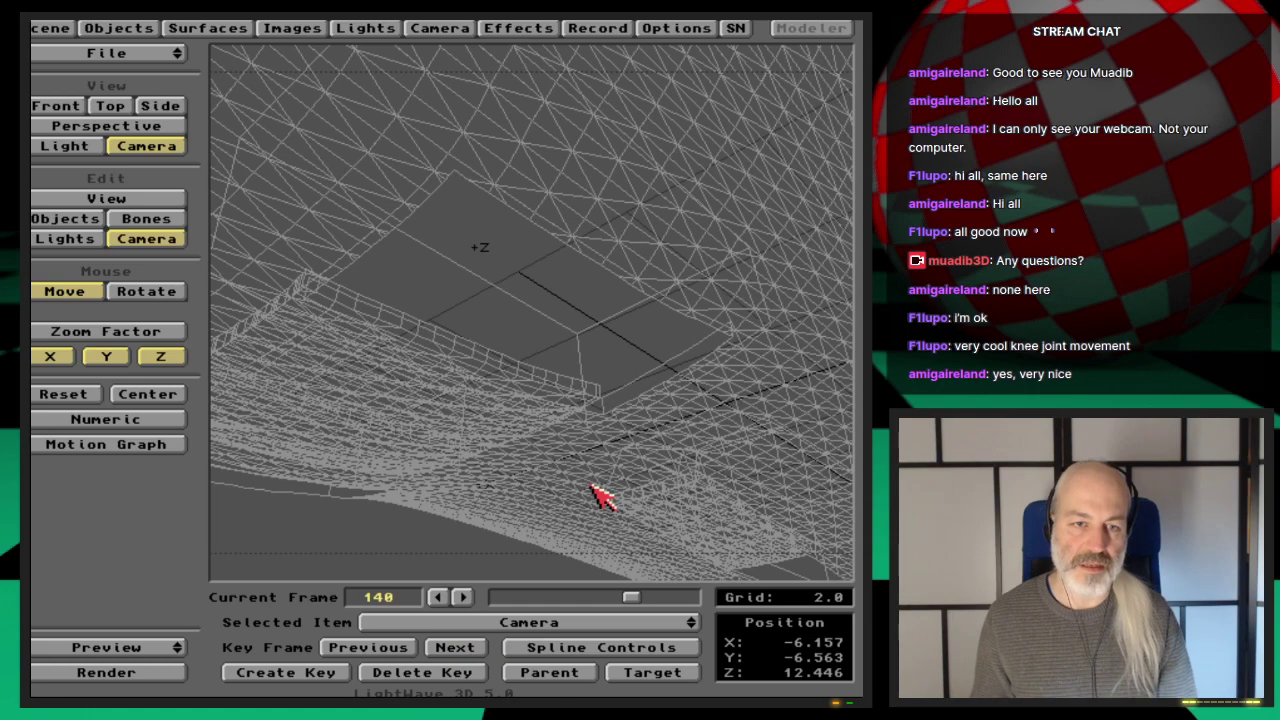
pyautogui.press('Delete')
pyautogui.press('Return')
# Reposition the camera beneath the shuttle to about X 5.766, Y -9.763, Z -10.085, key it at frame 0, and scrub to frame 81.
pyautogui.hotkey('shift', 'Left')
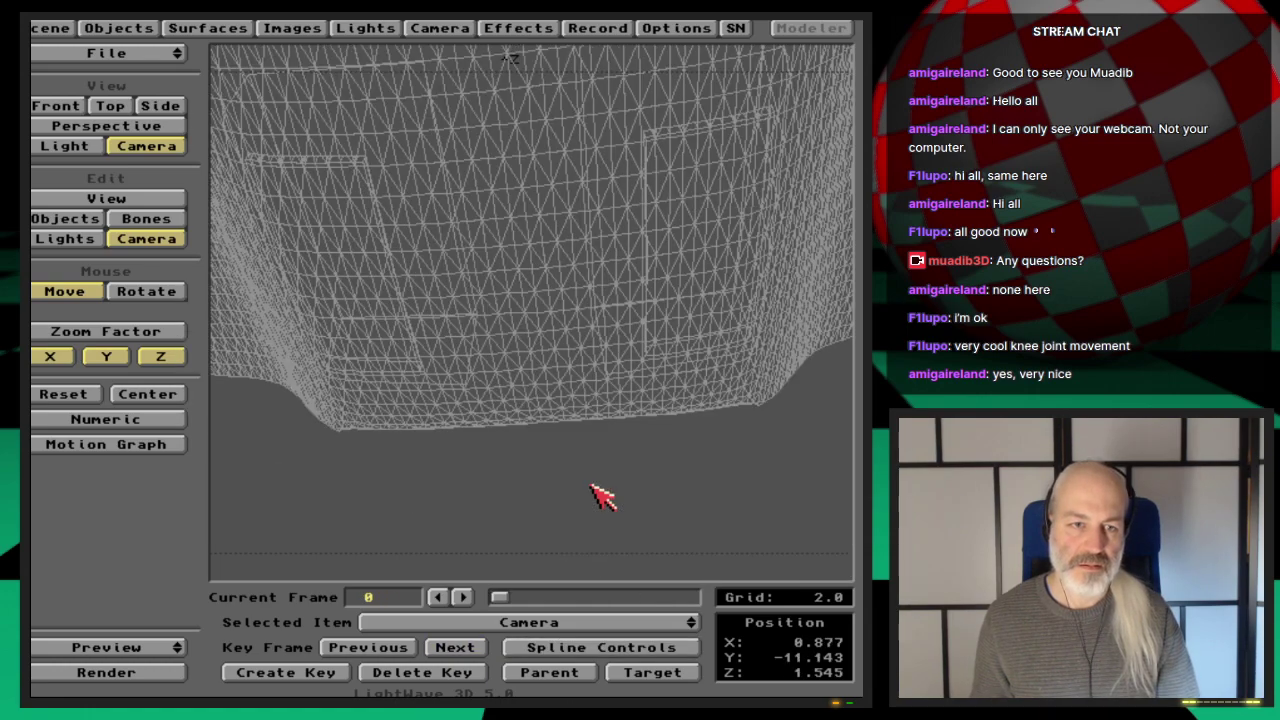
pyautogui.moveTo(486, 326); pyautogui.dragTo(500, 400)
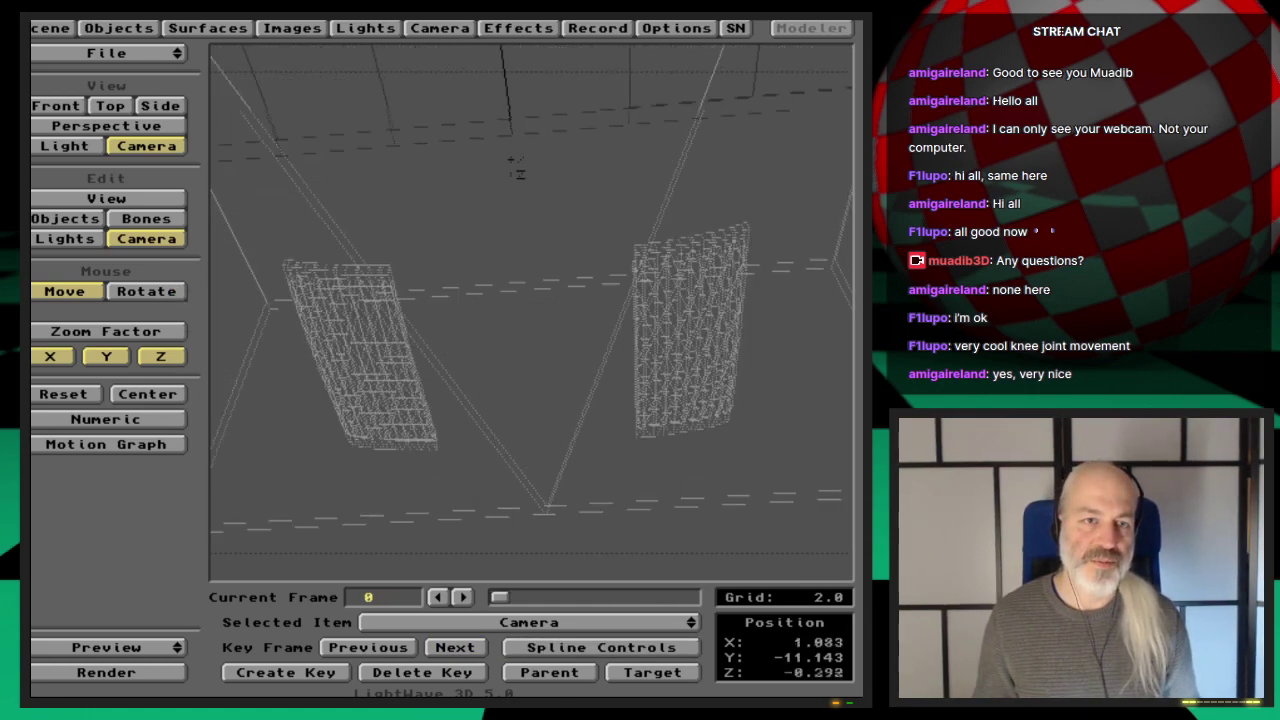
pyautogui.moveTo(513, 168); pyautogui.dragTo(470, 483)
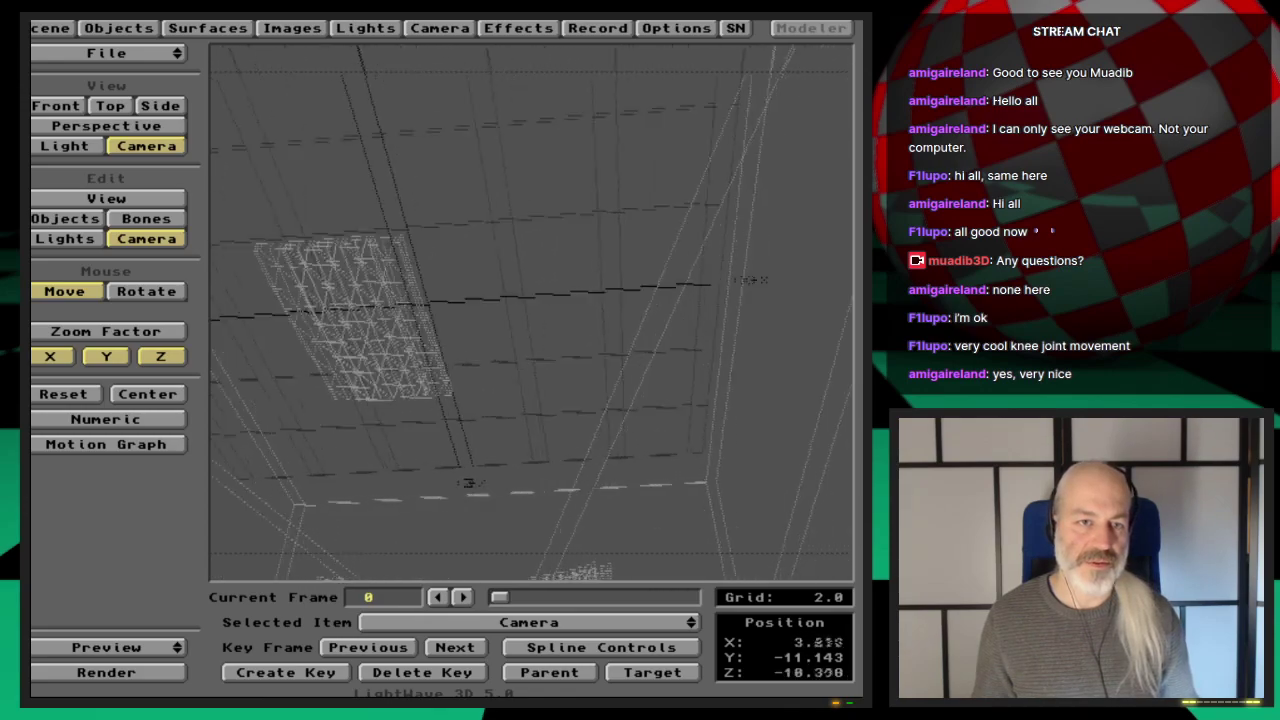
pyautogui.moveTo(540, 338); pyautogui.dragTo(600, 420)
pyautogui.press('v')
pyautogui.press('c')
pyautogui.press('y')
pyautogui.press('h')
pyautogui.press('t')
pyautogui.press('Return')
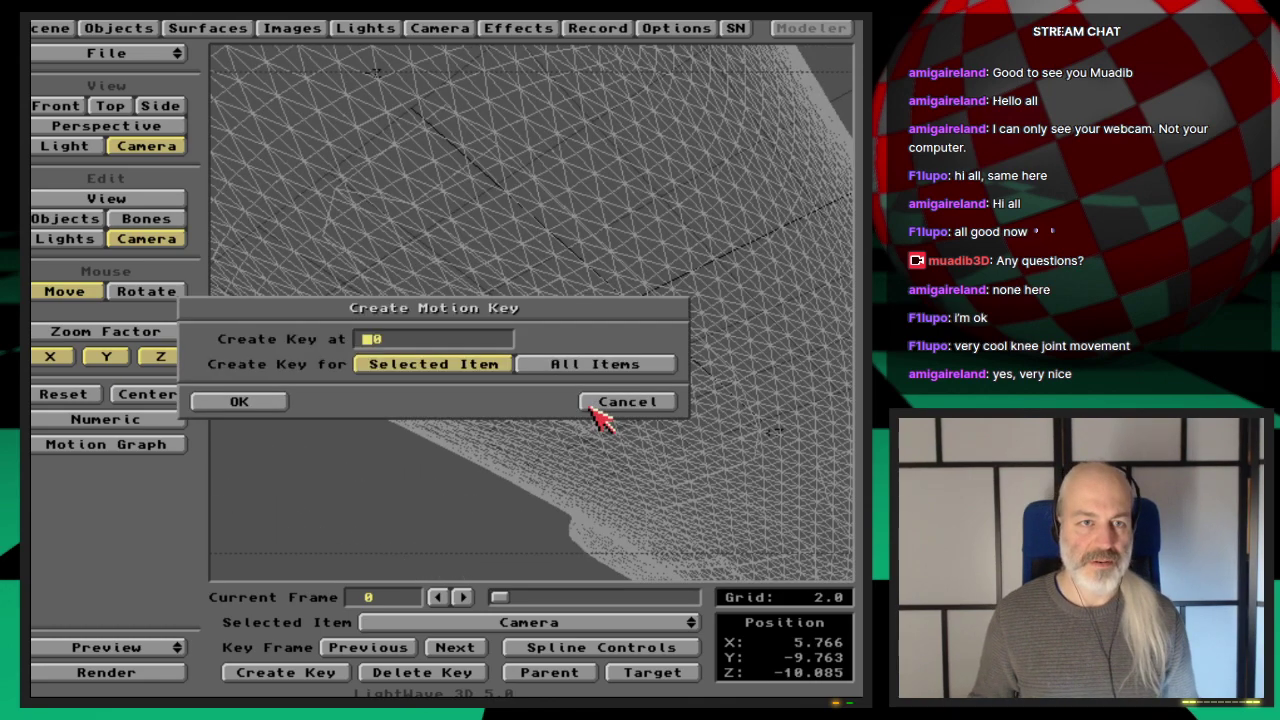
pyautogui.press('Return')
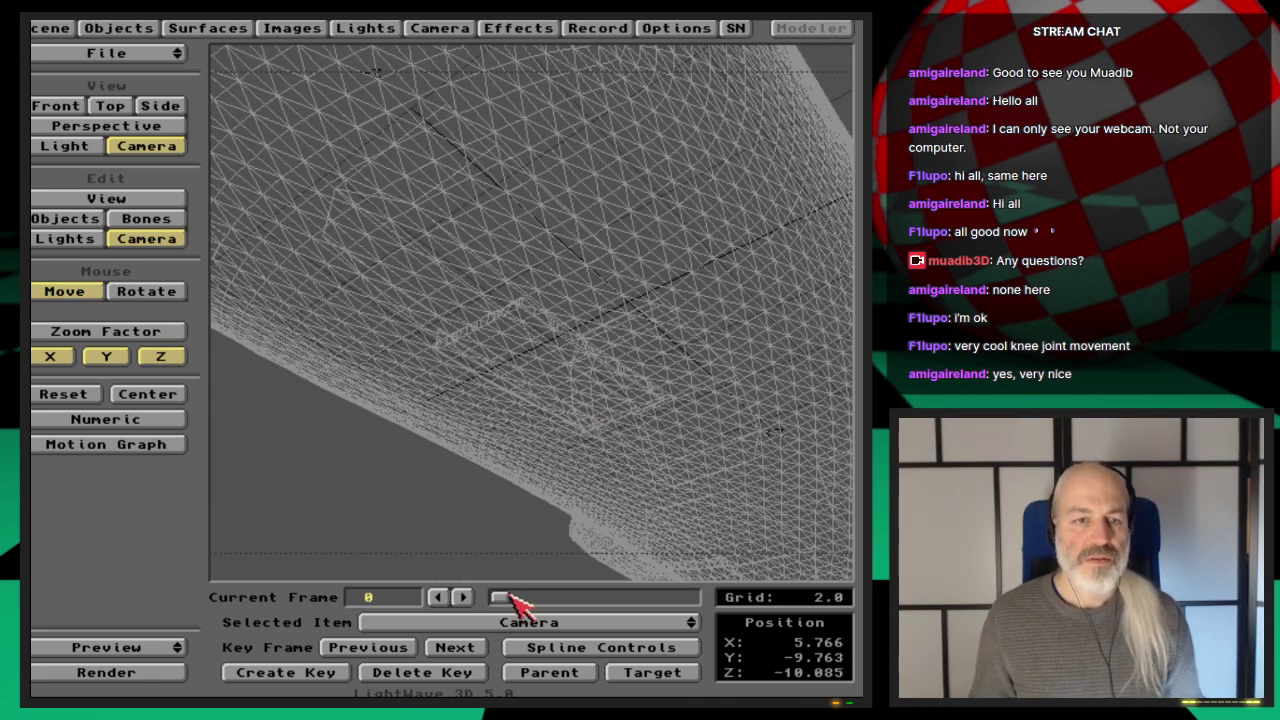
pyautogui.moveTo(507, 600); pyautogui.dragTo(590, 613)
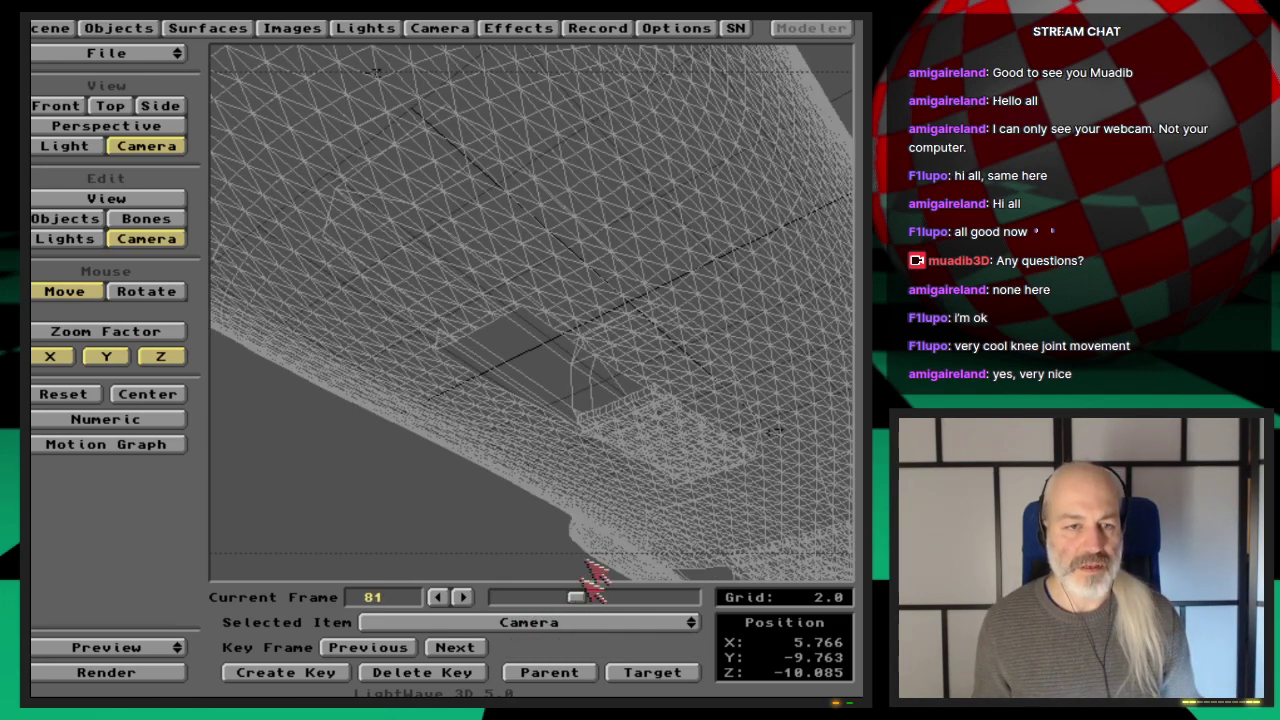
# Save the scene as Shuttle-FrontGearIK in the drawer 3D:webcast/Ep.33/Scenes and check that it is listed.
pyautogui.press('s')
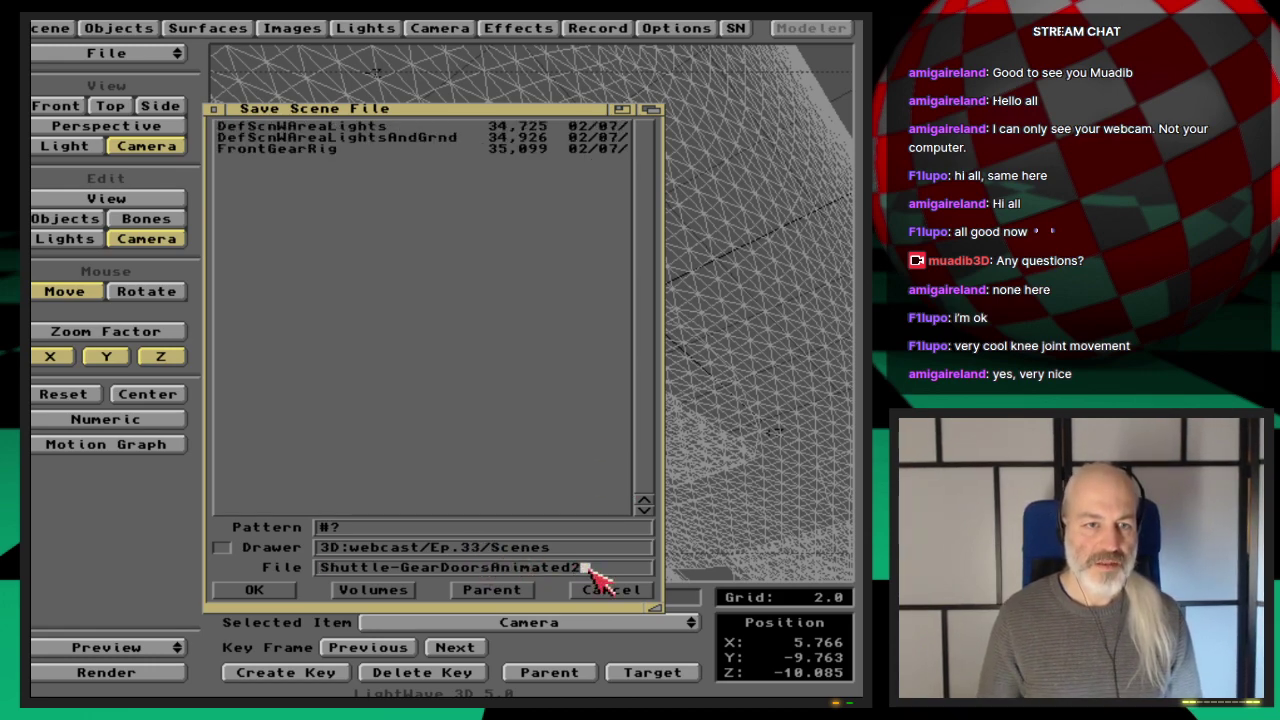
pyautogui.press('Down')
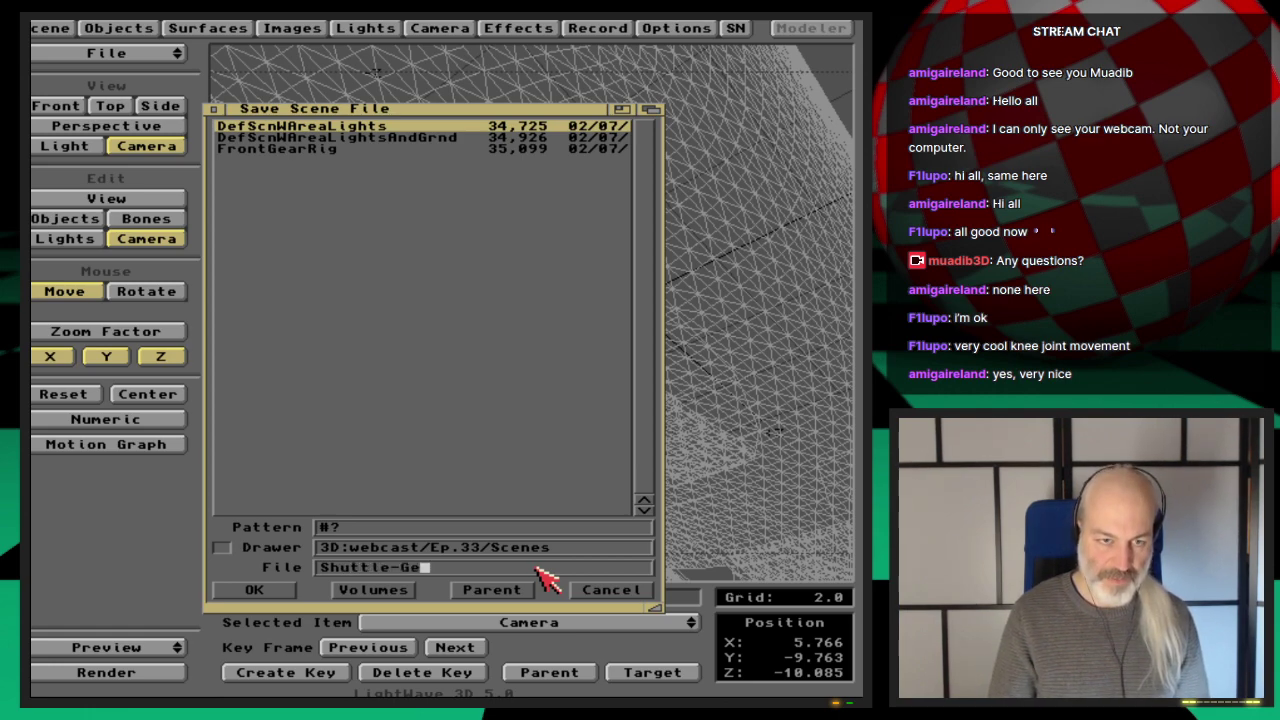
pyautogui.write('nt')
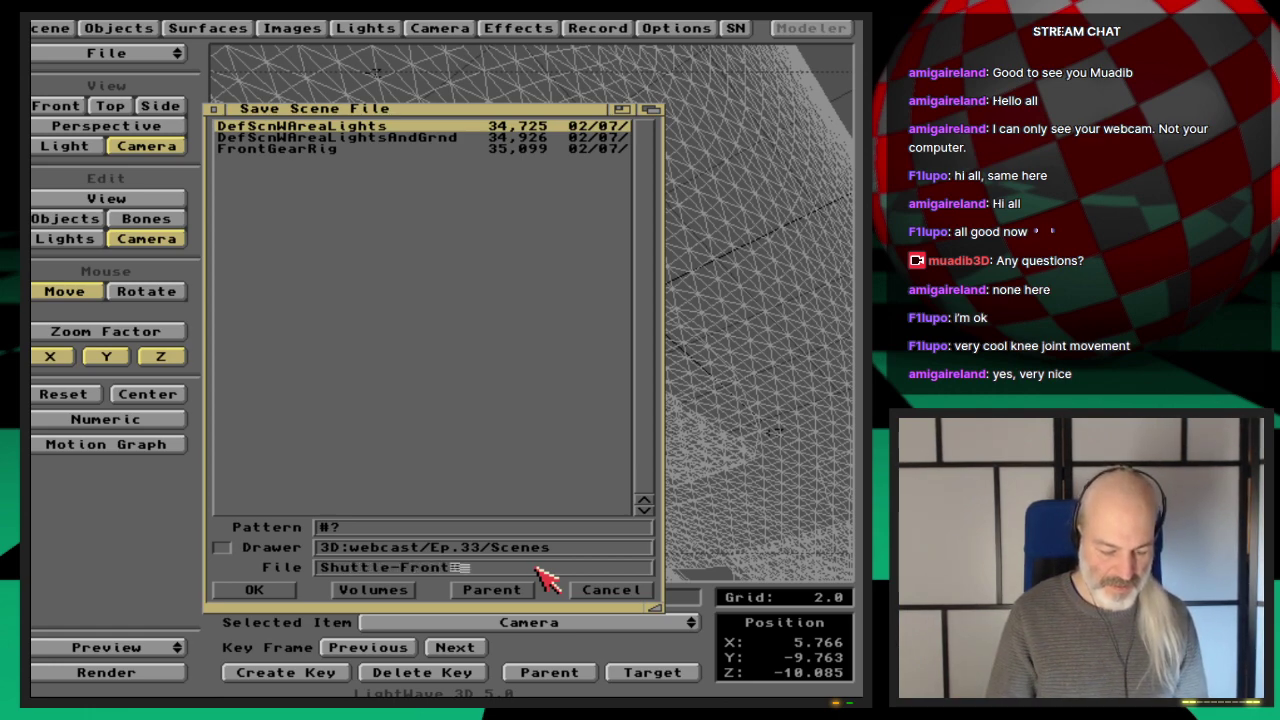
pyautogui.write('GearIK')
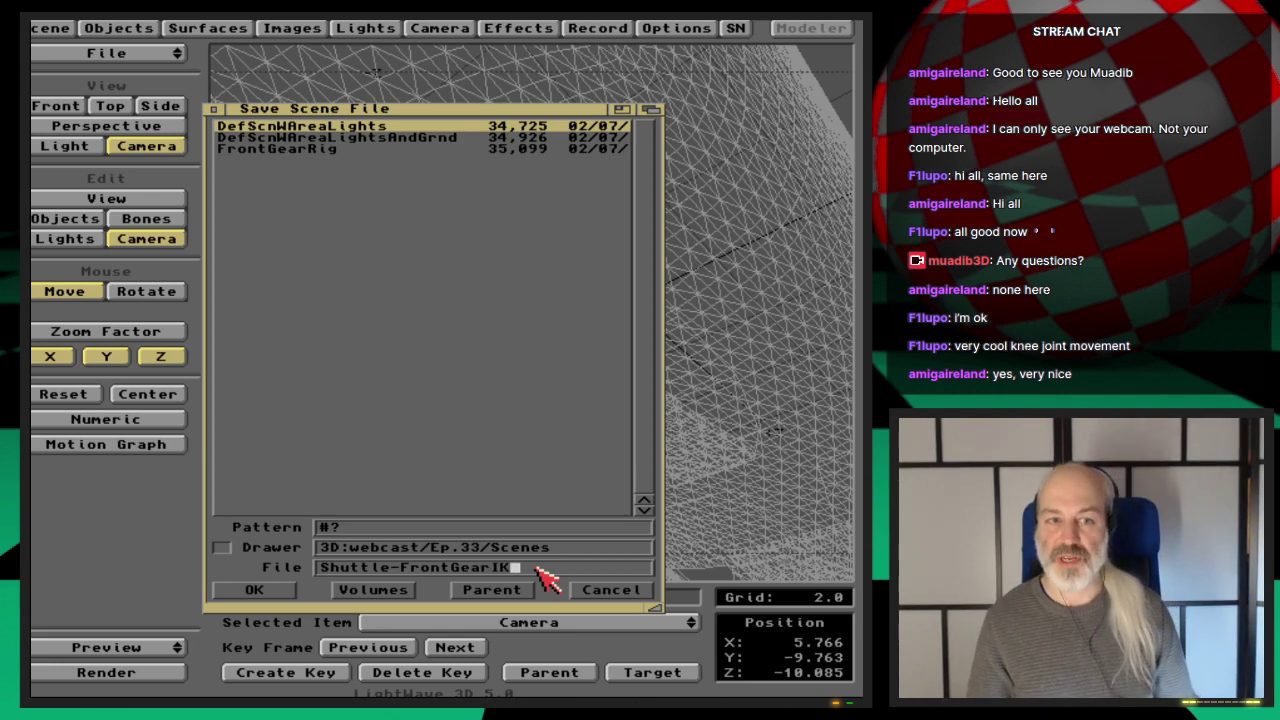
pyautogui.press('Return')
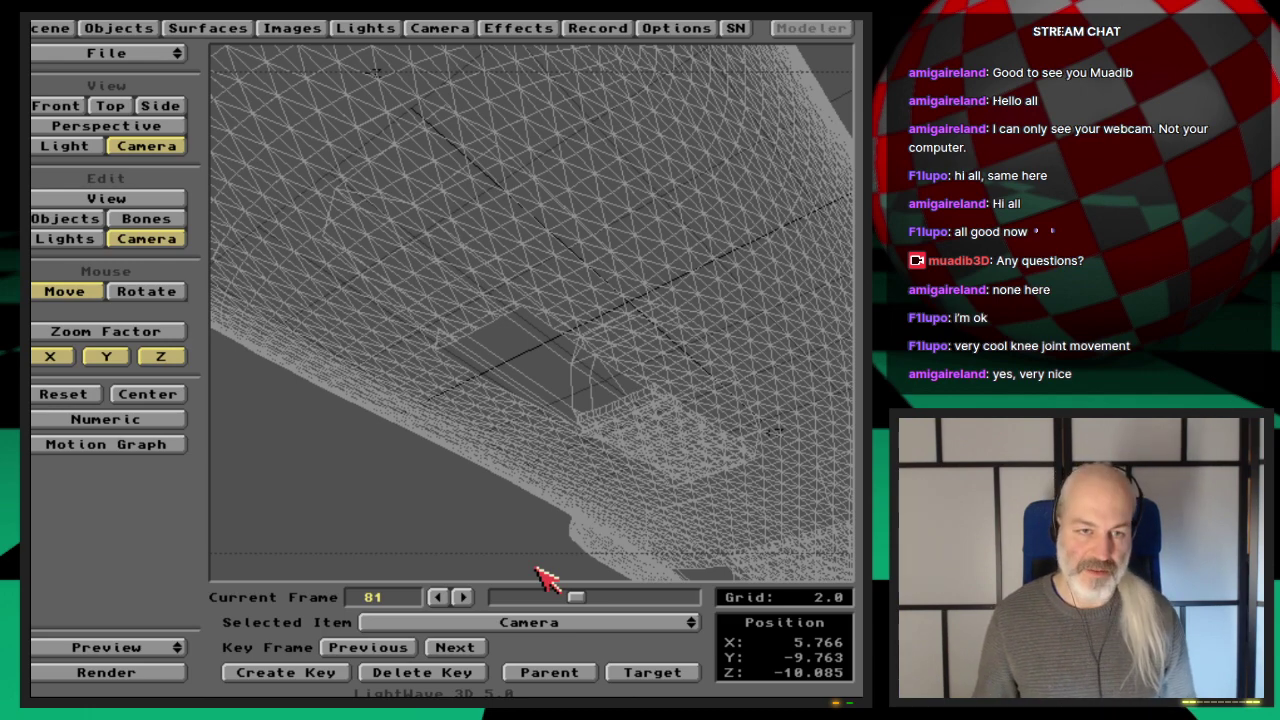
pyautogui.press('s')
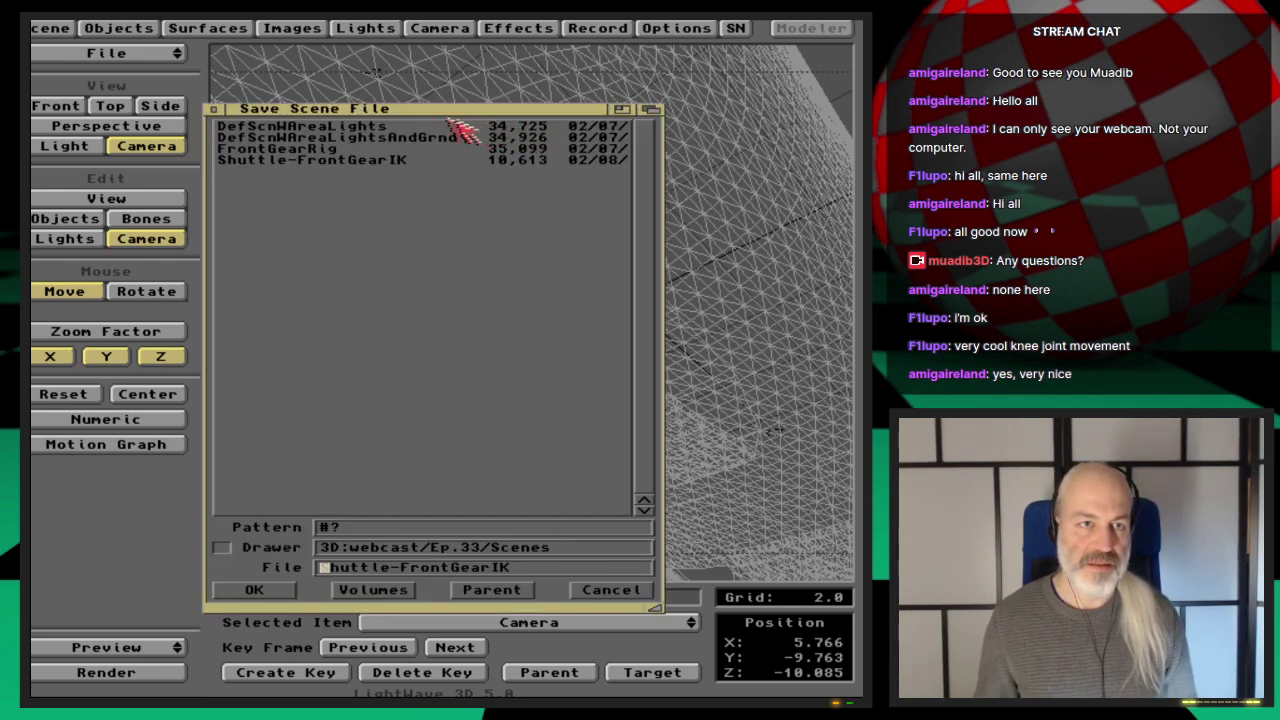
pyautogui.click(610, 590)
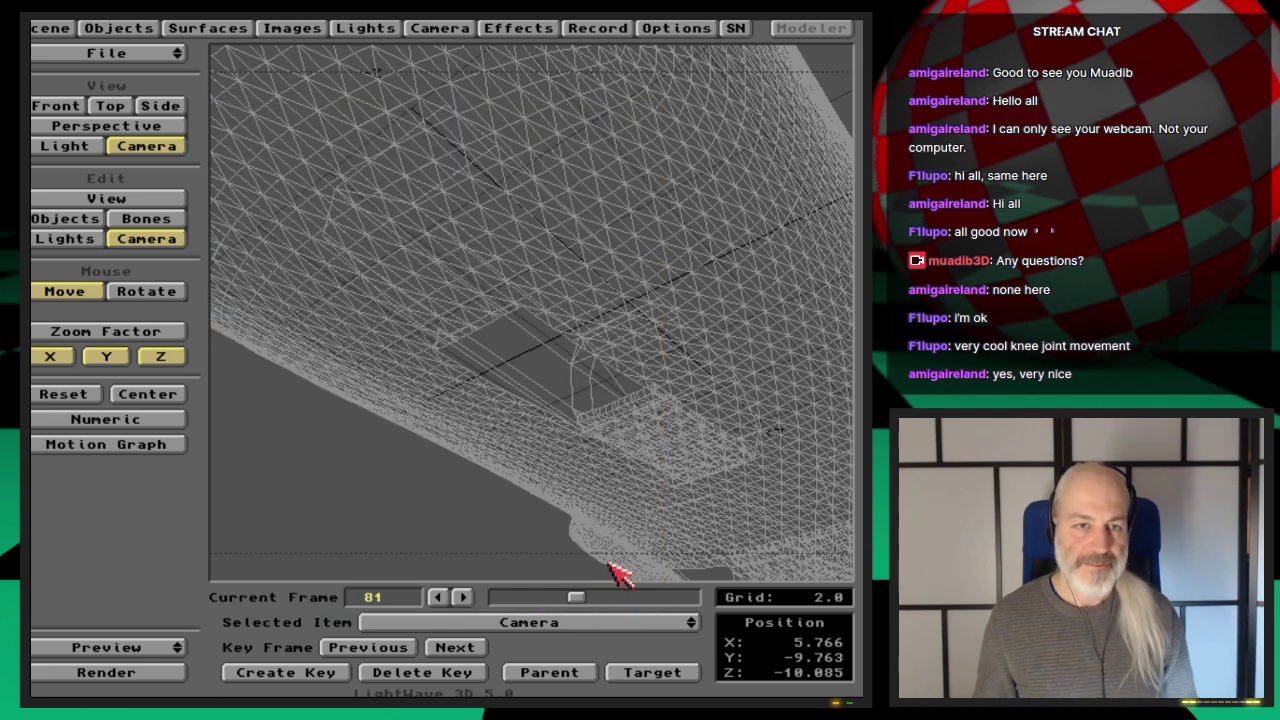
# Start loading objects from another scene file and browse to the drawer 3D:Webcast/Ep.33/Scenes.
pyautogui.click(125, 29)
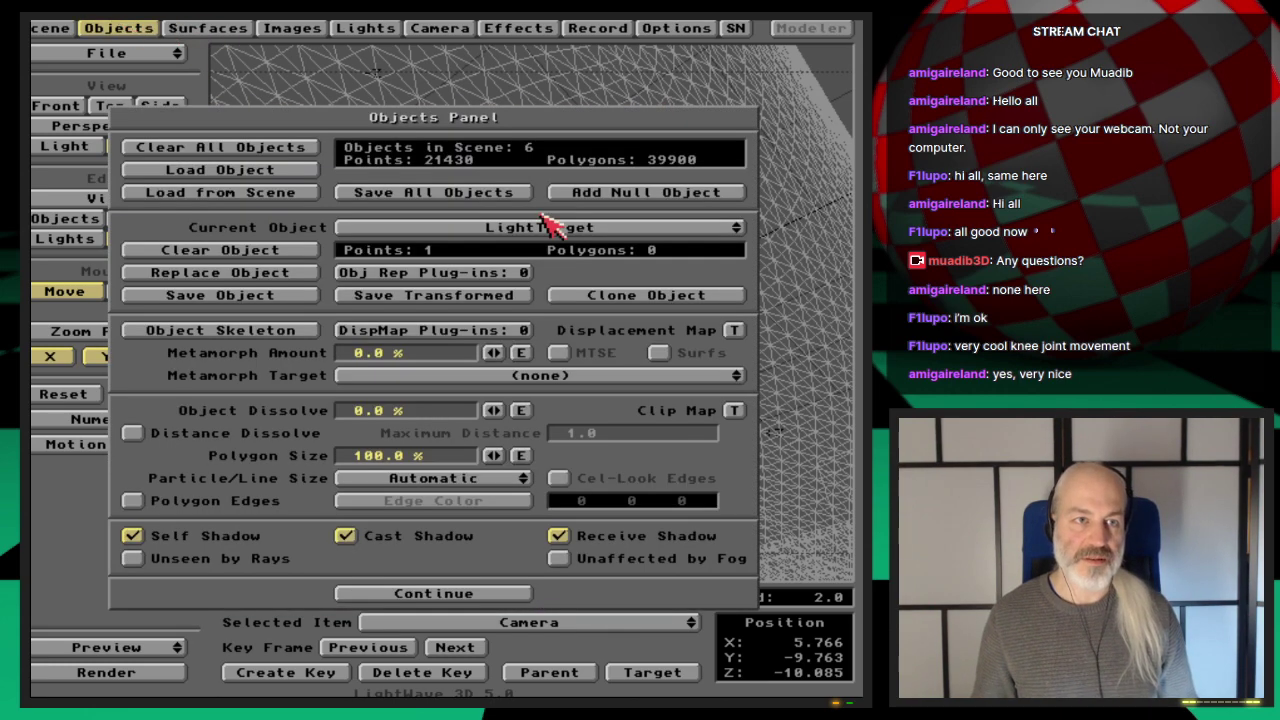
pyautogui.click(270, 194)
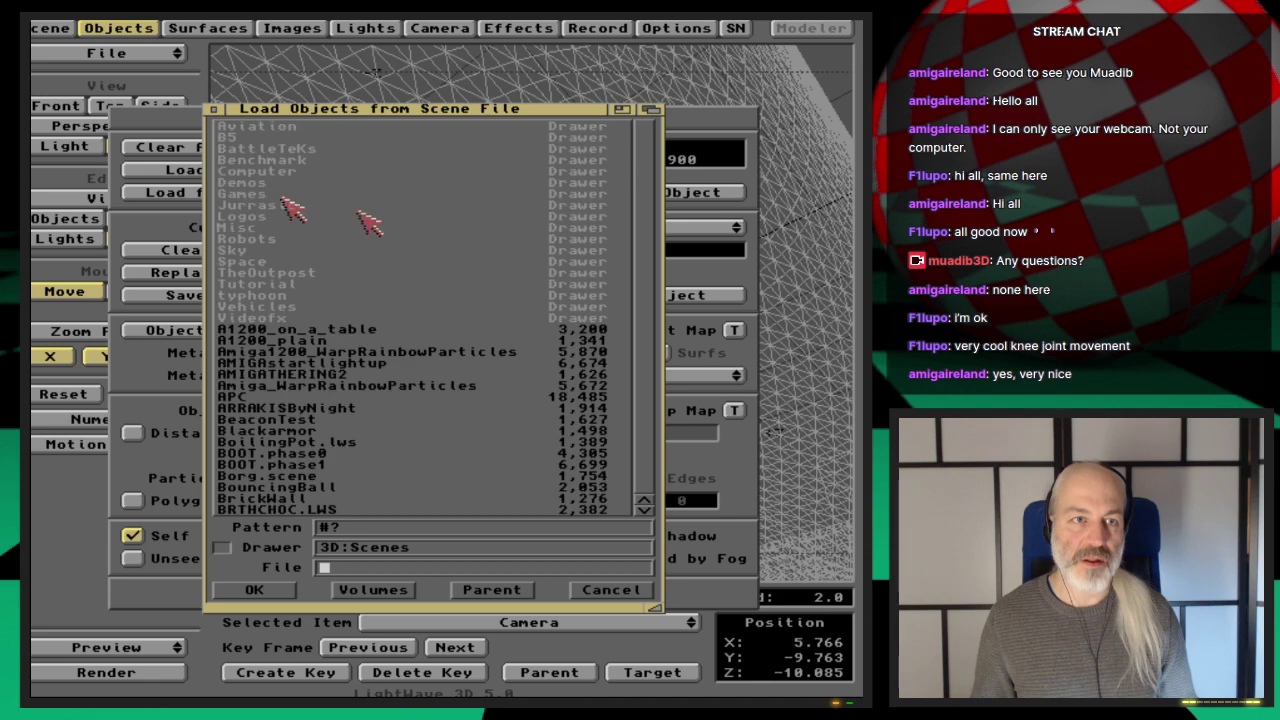
pyautogui.click(508, 584)
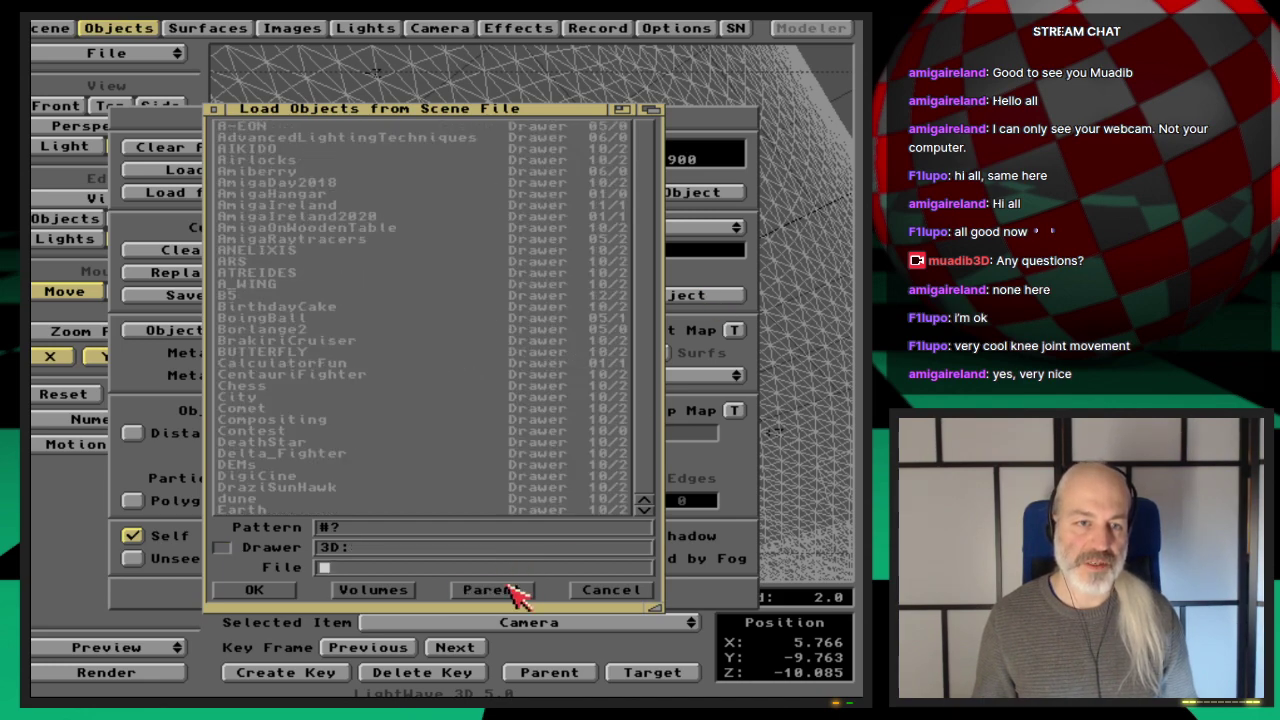
pyautogui.write('Webcast/')
pyautogui.press('Return')
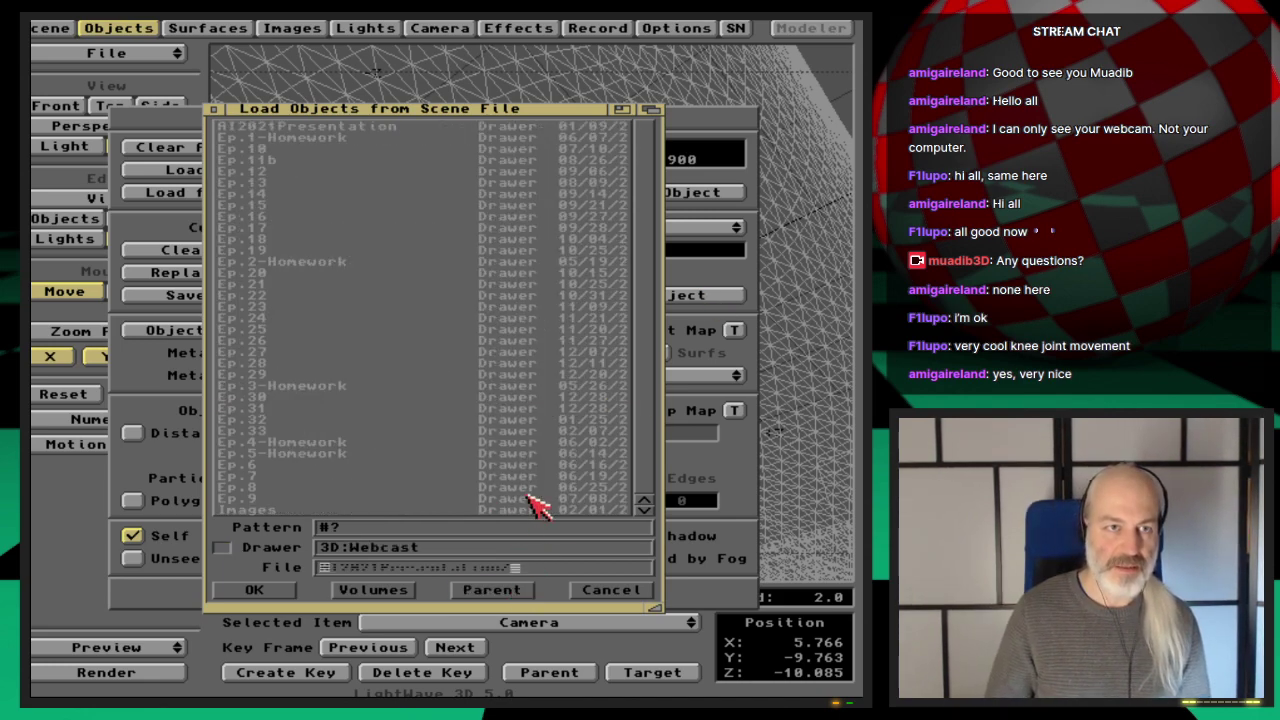
pyautogui.press('Down')
pyautogui.press('Down')
pyautogui.press('Down')
pyautogui.press('Down')
pyautogui.press('Down')
pyautogui.press('Down')
pyautogui.press('Down')
pyautogui.press('Down')
pyautogui.press('Down')
pyautogui.press('Down')
pyautogui.press('Down')
pyautogui.press('Down')
pyautogui.press('Down')
pyautogui.press('Down')
pyautogui.press('Down')
pyautogui.press('Down')
pyautogui.press('Down')
pyautogui.press('Down')
pyautogui.press('Down')
pyautogui.press('Down')
pyautogui.press('Down')
pyautogui.press('Down')
pyautogui.press('Down')
pyautogui.press('Down')
pyautogui.press('Down')
pyautogui.press('Down')
pyautogui.press('Down')
pyautogui.press('Down')
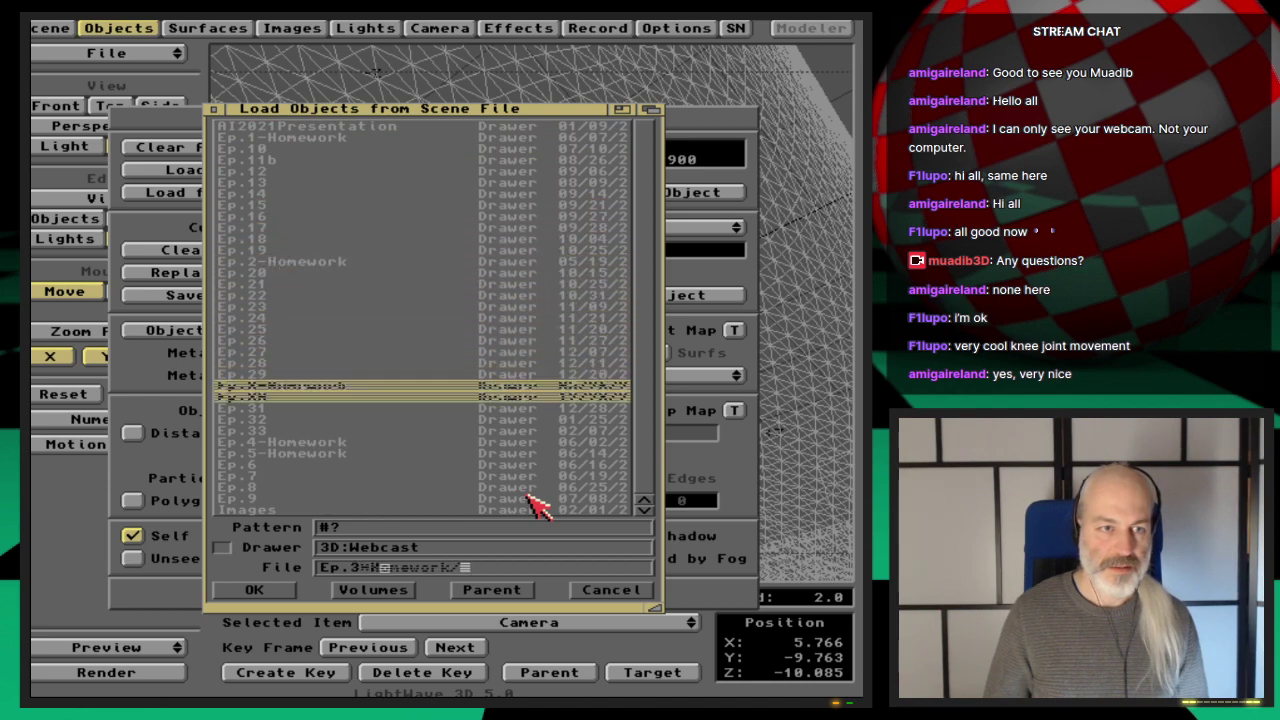
pyautogui.press('Return')
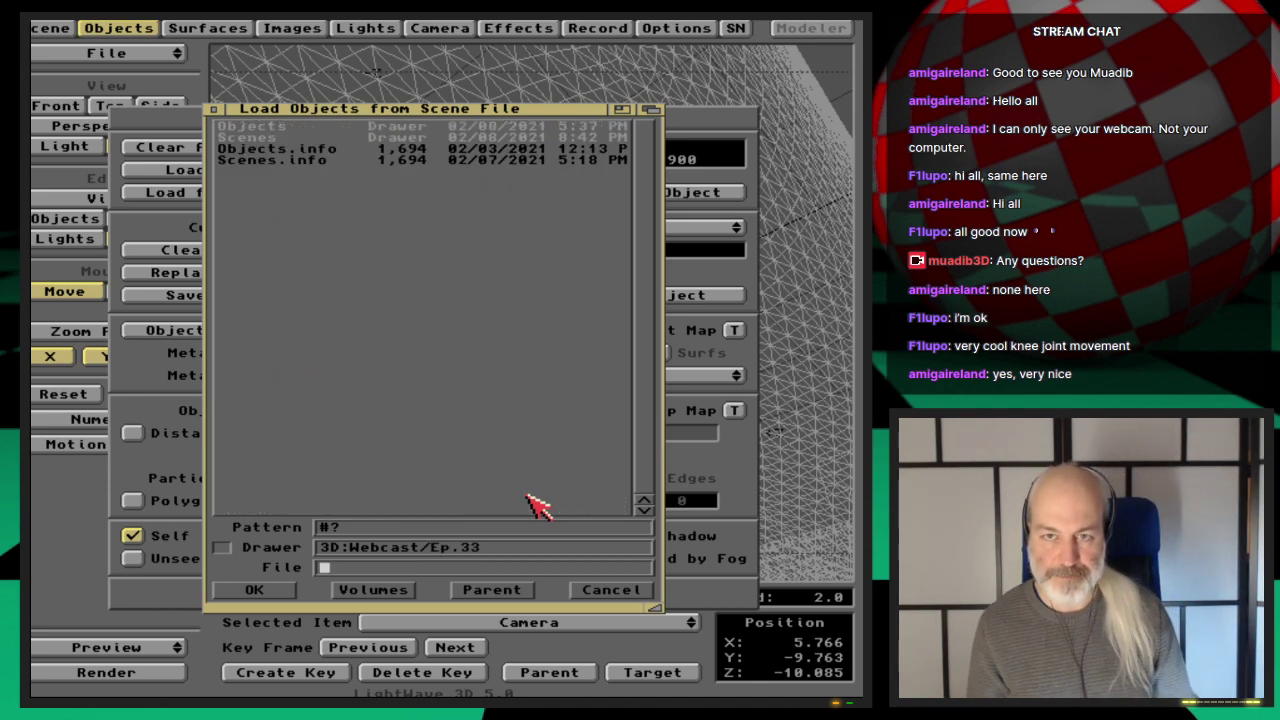
pyautogui.press('Down')
pyautogui.press('Down')
pyautogui.press('Return')
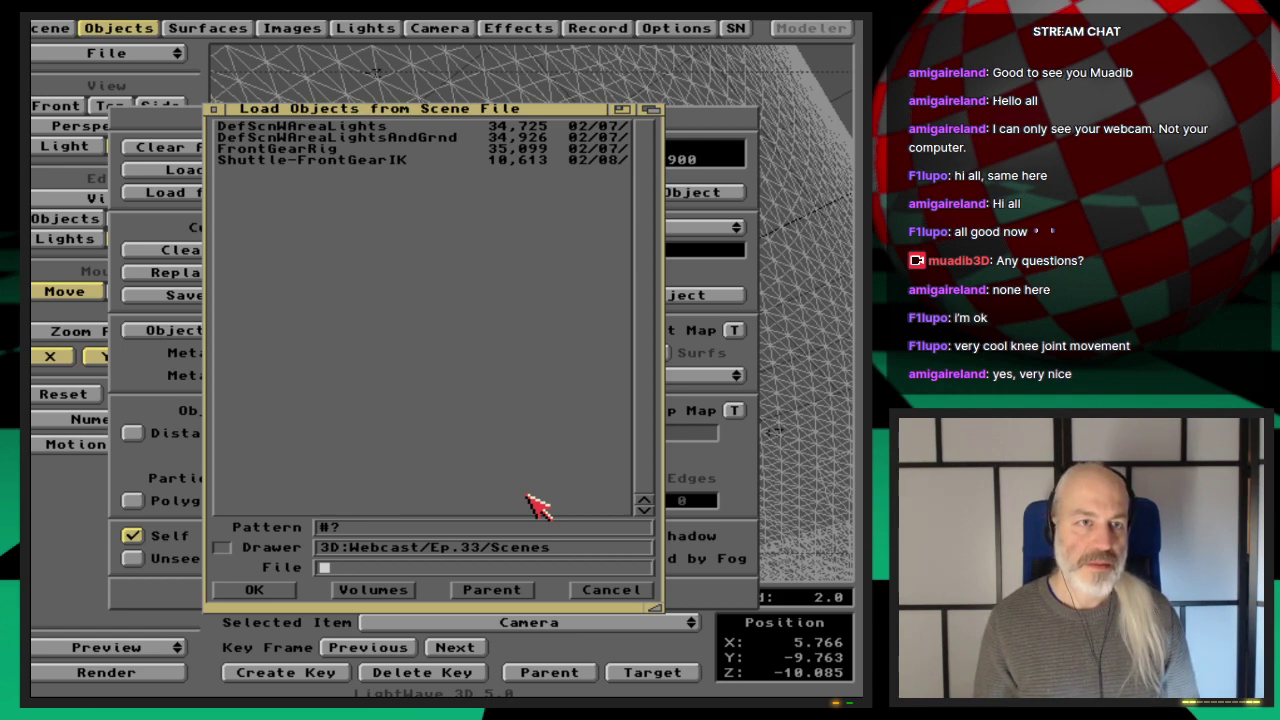
# Change the drawer to 3D:Webcast/Ep.32/Scenes and load the objects from FrontGear_rig_def without its lights.
pyautogui.press('Down')
pyautogui.press('Down')
pyautogui.press('Down')
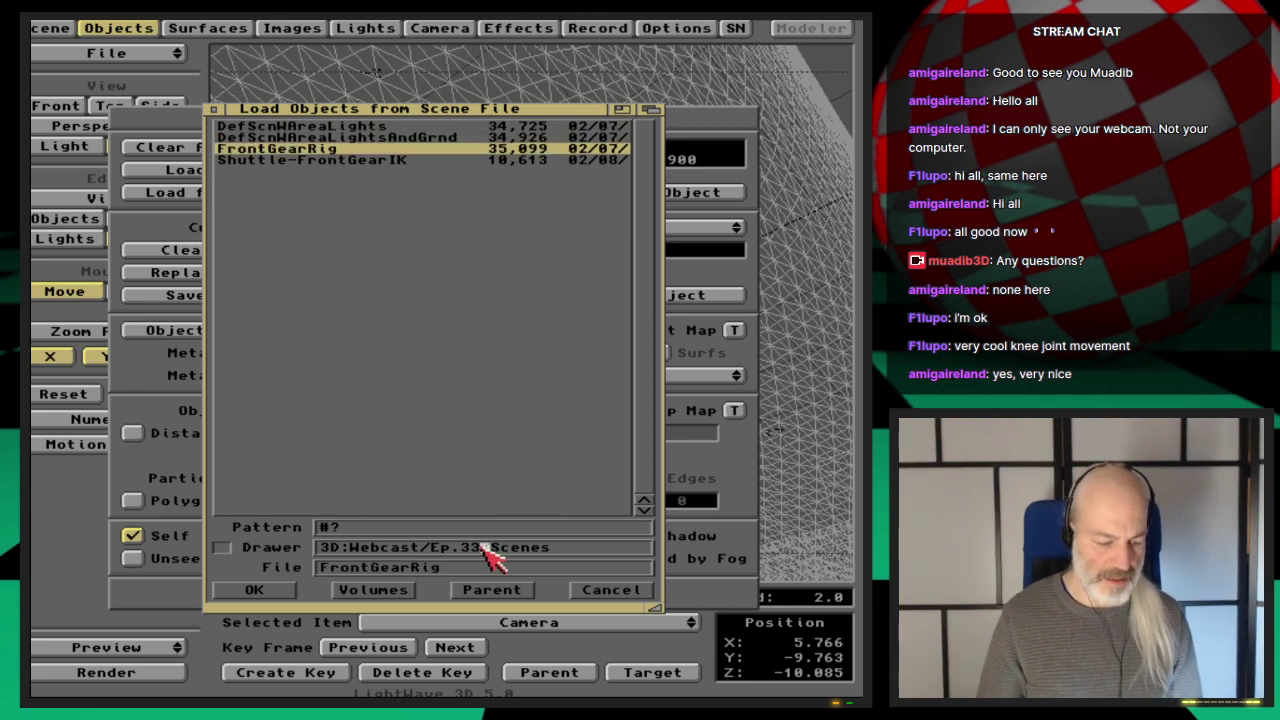
pyautogui.press('Return')
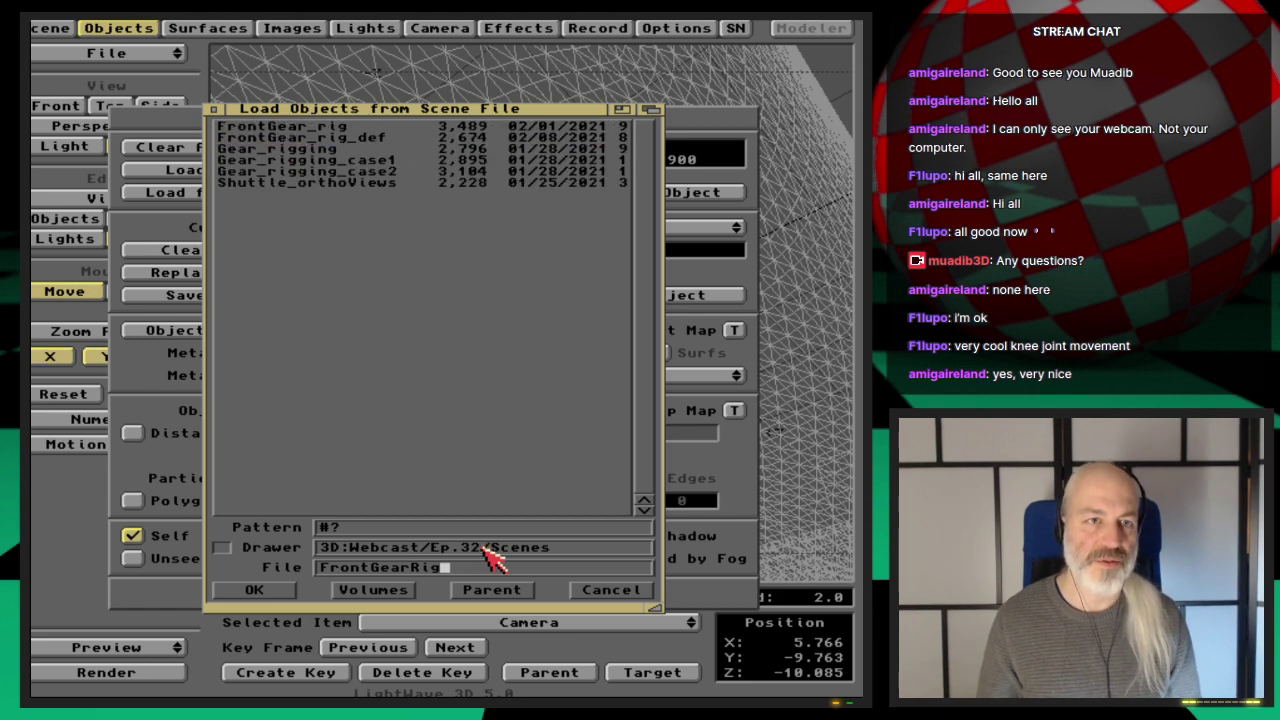
pyautogui.press('Down')
pyautogui.press('Down')
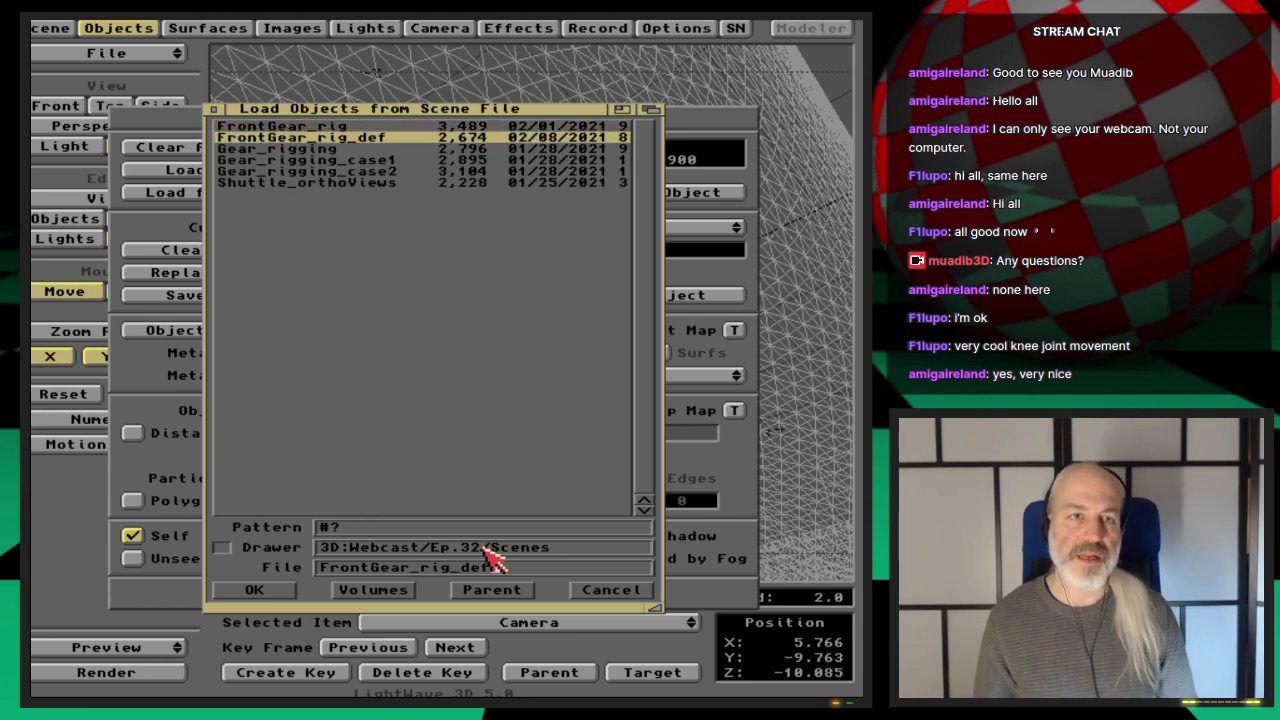
pyautogui.press('Return')
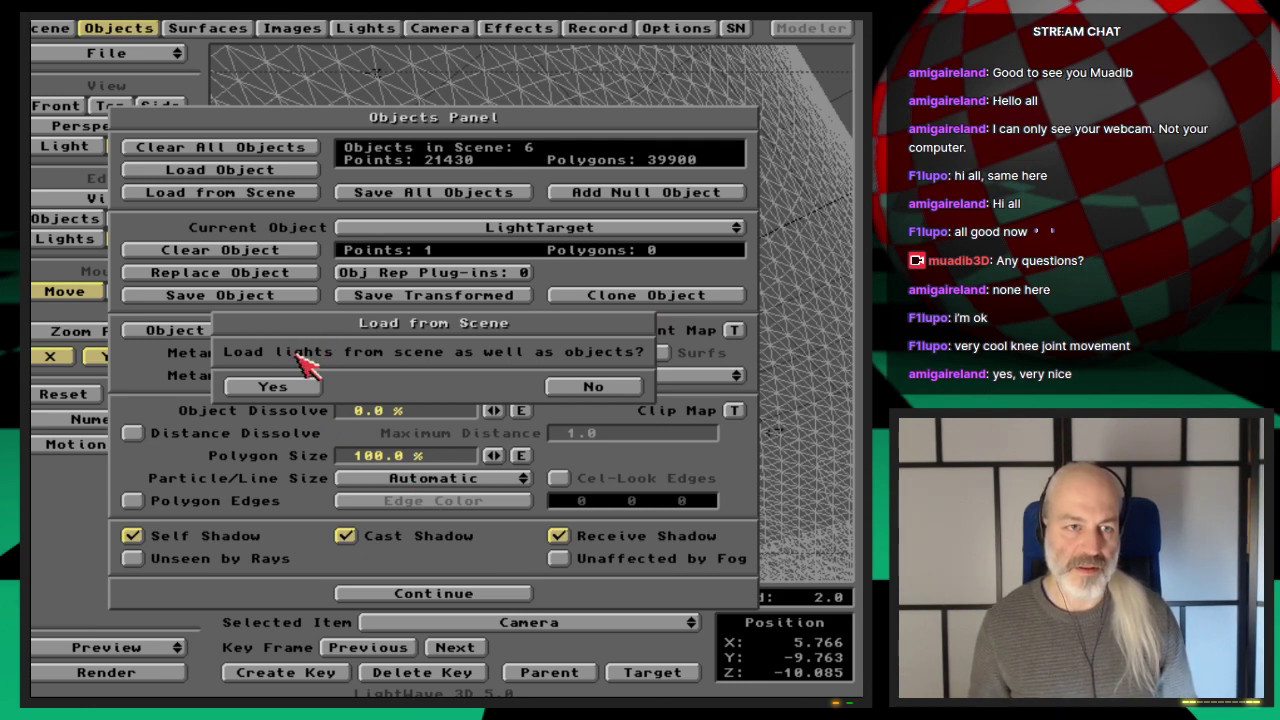
pyautogui.click(592, 387)
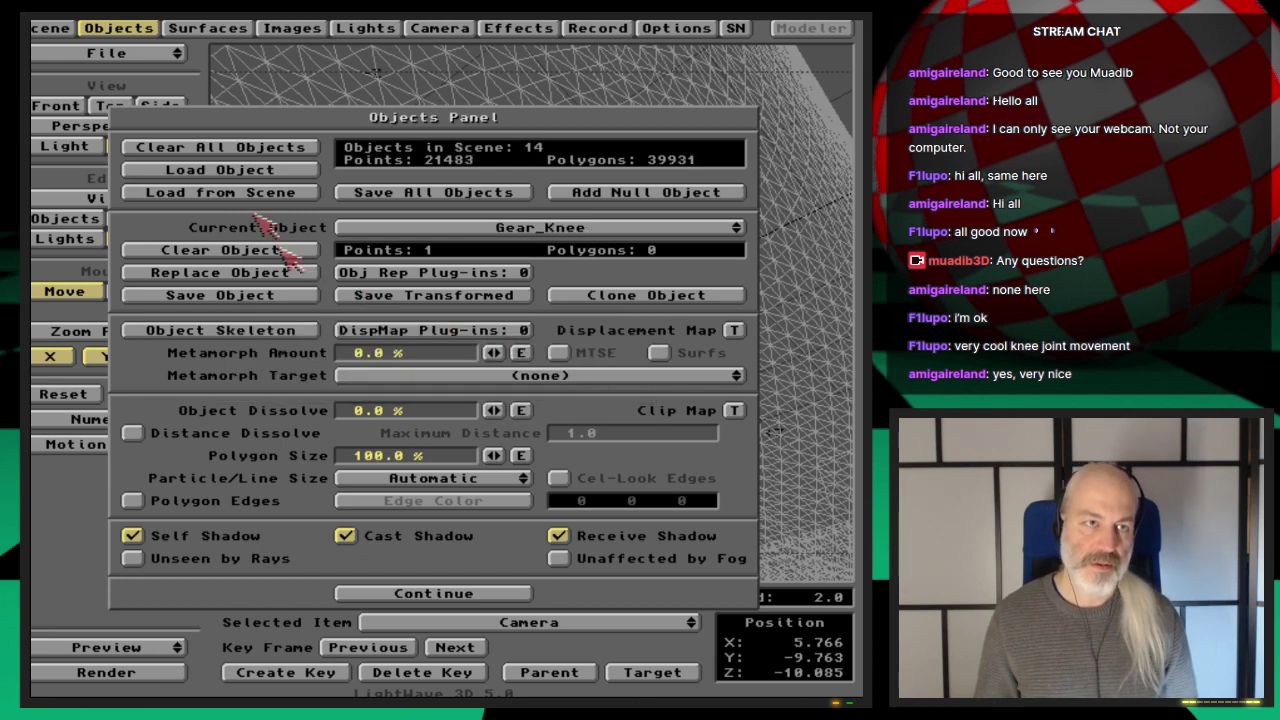
pyautogui.click(150, 30)
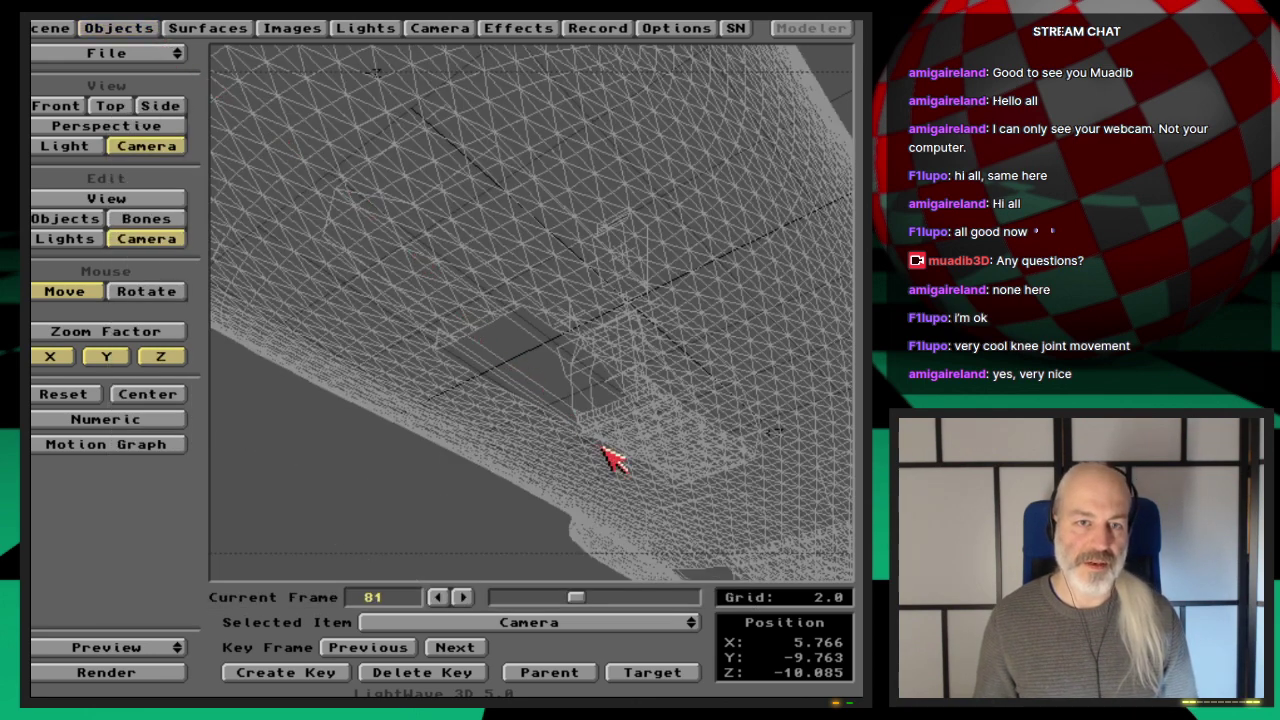
# Switch to editing objects and open the list of scene objects for selection.
pyautogui.click(97, 222)
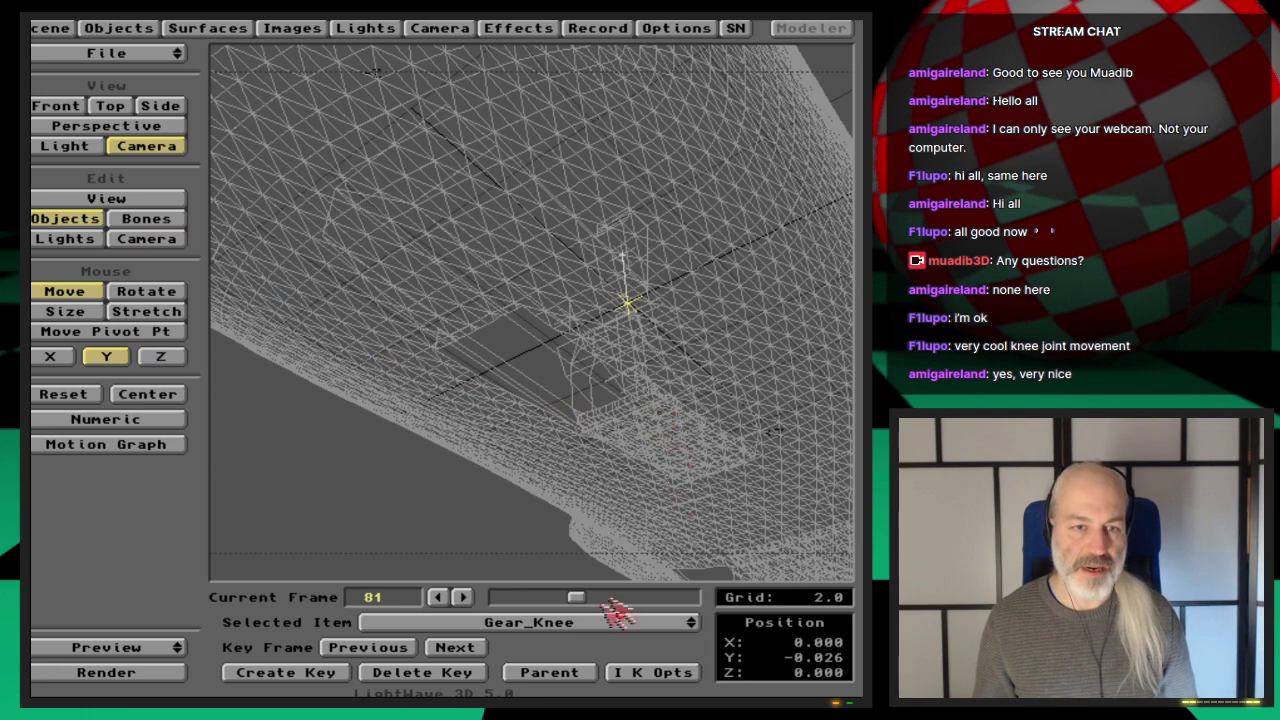
pyautogui.click(601, 624)
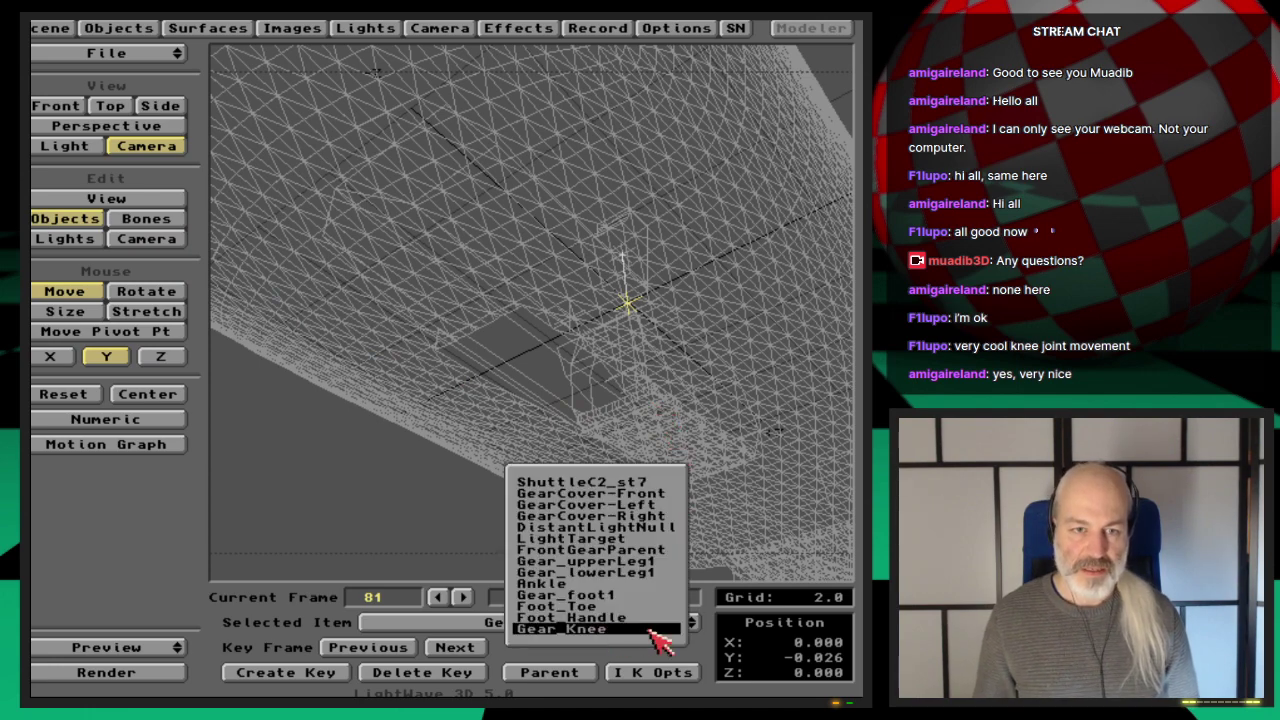